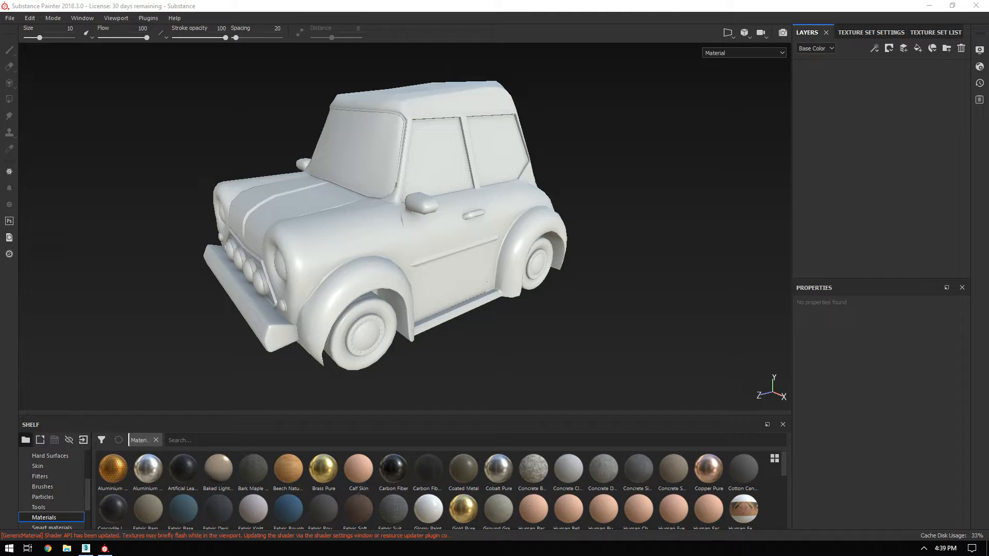
# Frame the car in a close three-quarter front view and show the Texture Set List.
pyautogui.keyDown('alt'); pyautogui.moveTo(498, 185); pyautogui.dragTo(449, 219); pyautogui.keyUp('alt')
pyautogui.keyDown('alt'); pyautogui.moveTo(466, 215); pyautogui.dragTo(499, 266, button='right'); pyautogui.keyUp('alt')
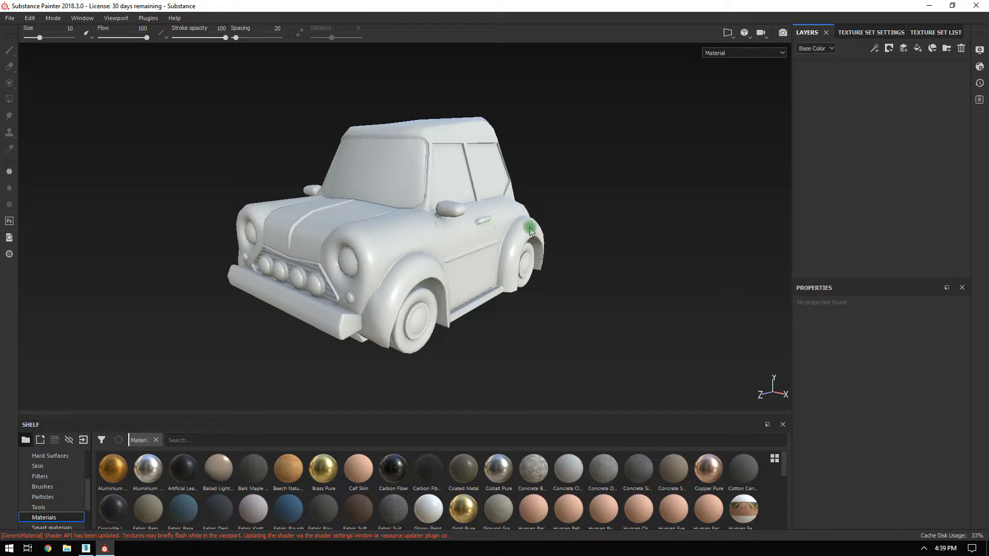
pyautogui.keyDown('alt'); pyautogui.moveTo(443, 169); pyautogui.dragTo(531, 205); pyautogui.keyUp('alt')
pyautogui.keyDown('alt'); pyautogui.moveTo(492, 238); pyautogui.dragTo(445, 196); pyautogui.keyUp('alt')
pyautogui.keyDown('alt'); pyautogui.moveTo(445, 195); pyautogui.dragTo(536, 203, button='right'); pyautogui.keyUp('alt')
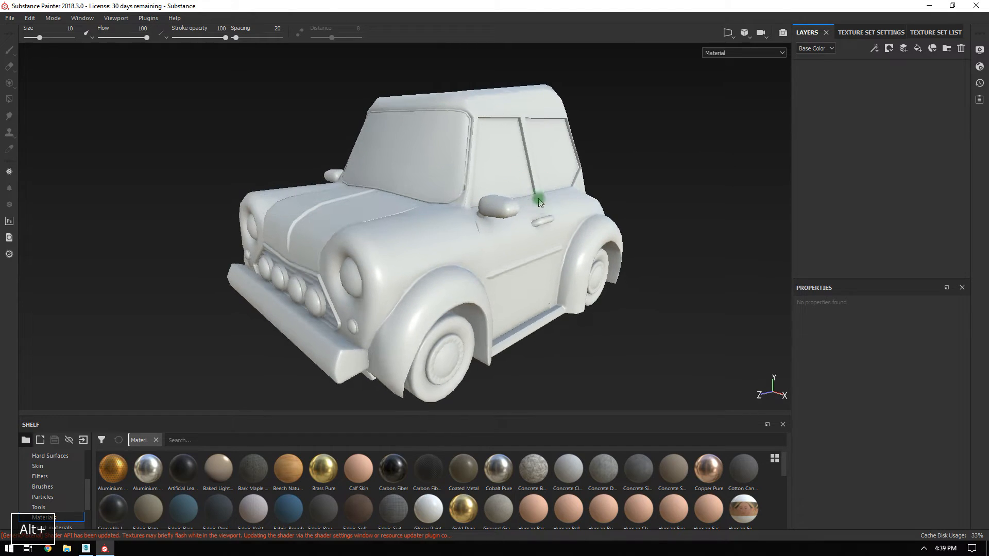
pyautogui.click(922, 32)
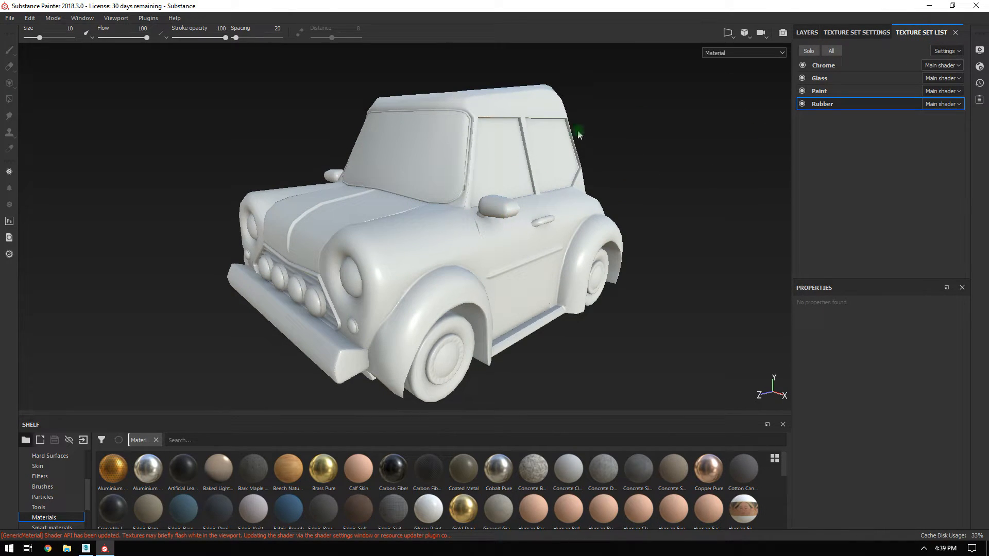
pyautogui.keyDown('alt'); pyautogui.moveTo(534, 251); pyautogui.dragTo(571, 258, button='right'); pyautogui.keyUp('alt')
pyautogui.keyDown('alt'); pyautogui.moveTo(536, 232); pyautogui.dragTo(525, 236); pyautogui.keyUp('alt')
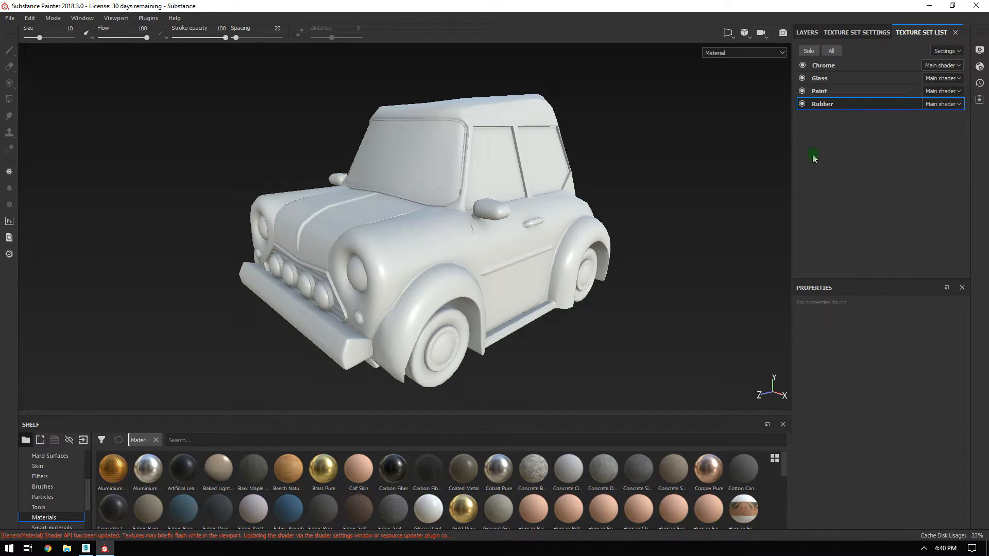
pyautogui.keyDown('alt'); pyautogui.moveTo(549, 188); pyautogui.dragTo(569, 176); pyautogui.keyUp('alt')
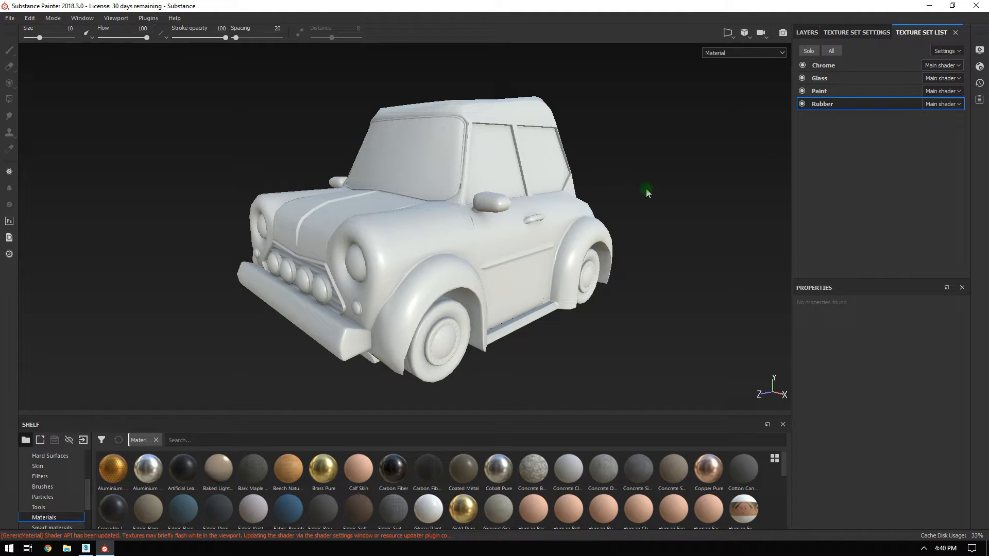
# Open the Rubber texture set's settings, expand the mesh maps panel and bring up the Baking dialog.
pyautogui.click(857, 32)
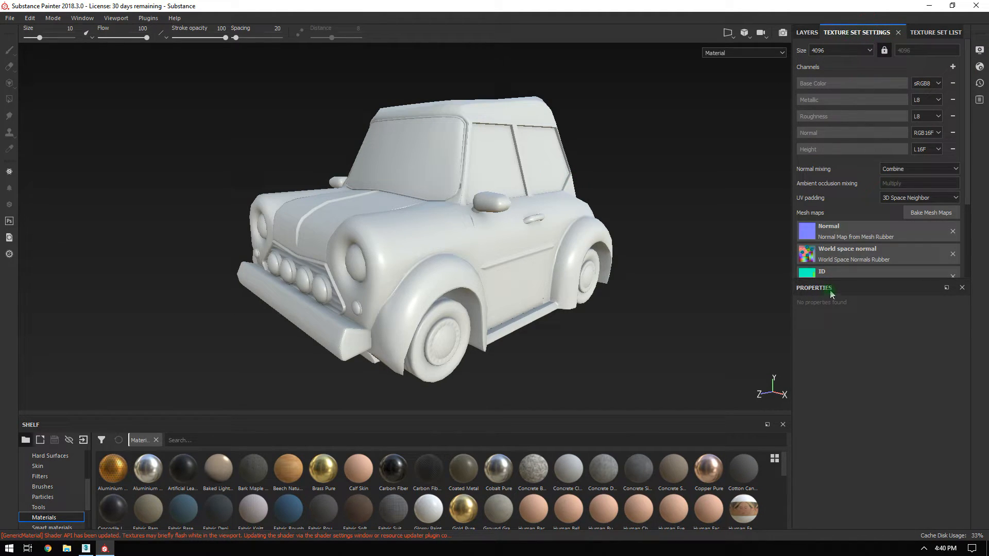
pyautogui.moveTo(823, 278); pyautogui.dragTo(841, 394)
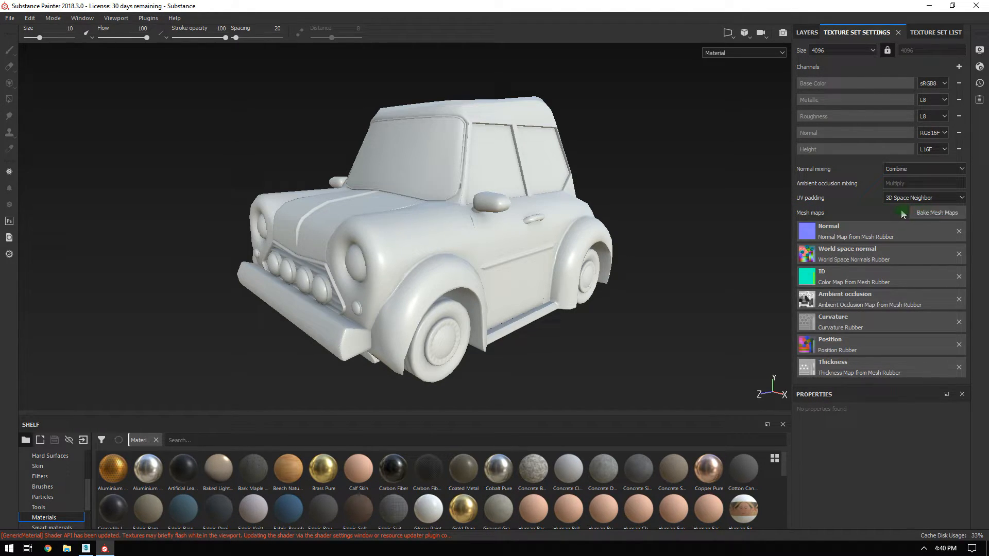
pyautogui.click(936, 217)
pyautogui.moveTo(502, 101); pyautogui.dragTo(509, 60)
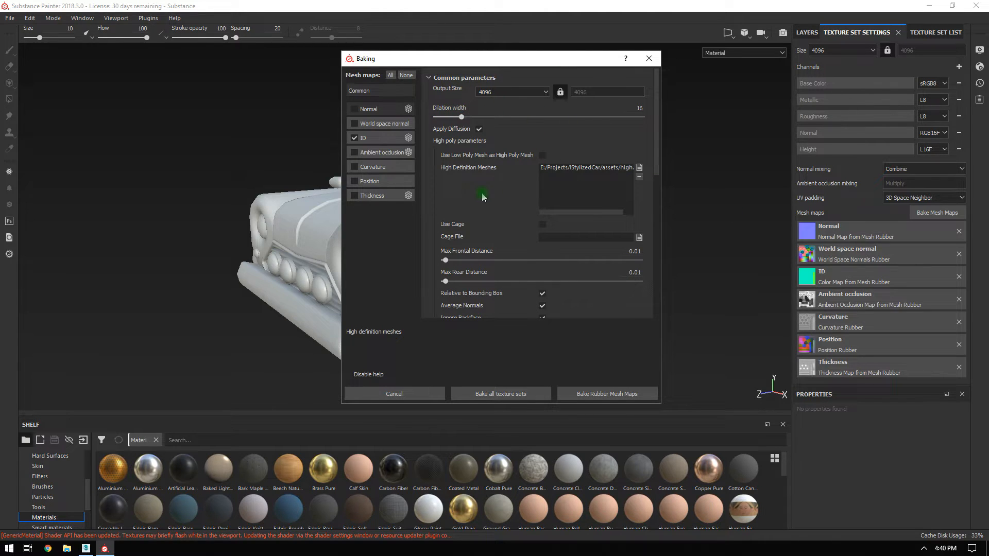
# Keep 4096 output size, set antialiasing to Subsampling 8x8 and untick the ID map.
pyautogui.moveTo(437, 58); pyautogui.dragTo(397, 55)
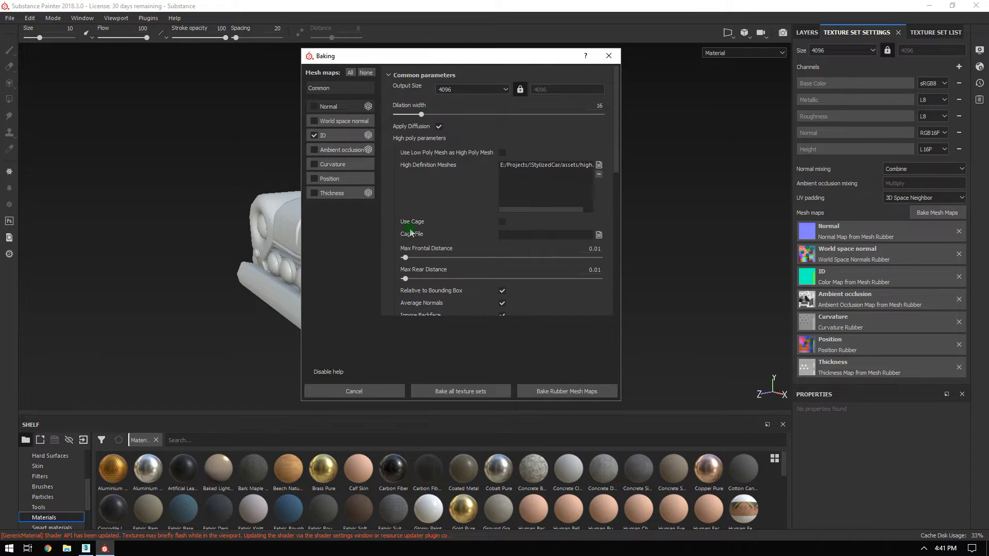
pyautogui.click(464, 90)
pyautogui.click(462, 92)
pyautogui.scroll(-4, 434, 191)
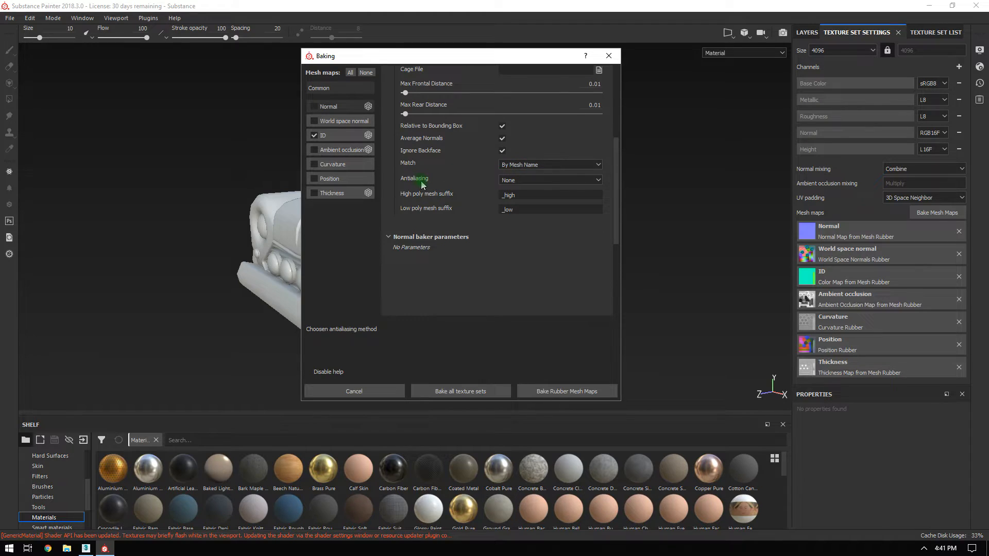
pyautogui.click(506, 180)
pyautogui.click(511, 210)
pyautogui.click(314, 135)
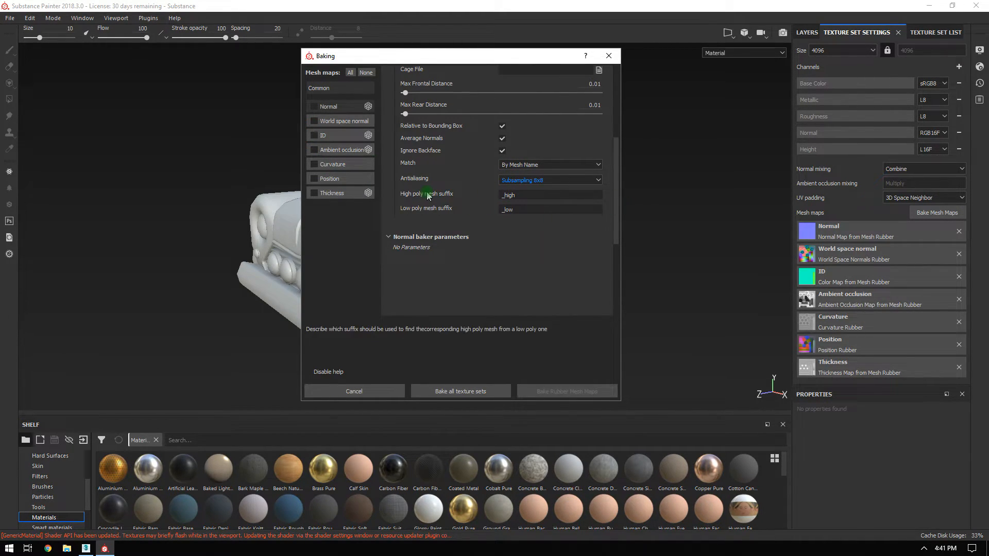
pyautogui.doubleClick(527, 196)
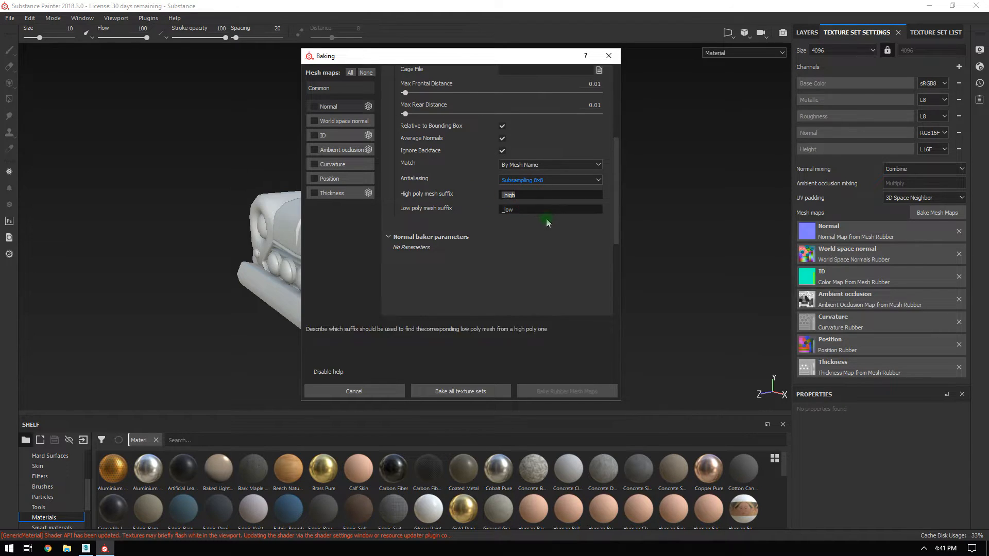
pyautogui.doubleClick(525, 211)
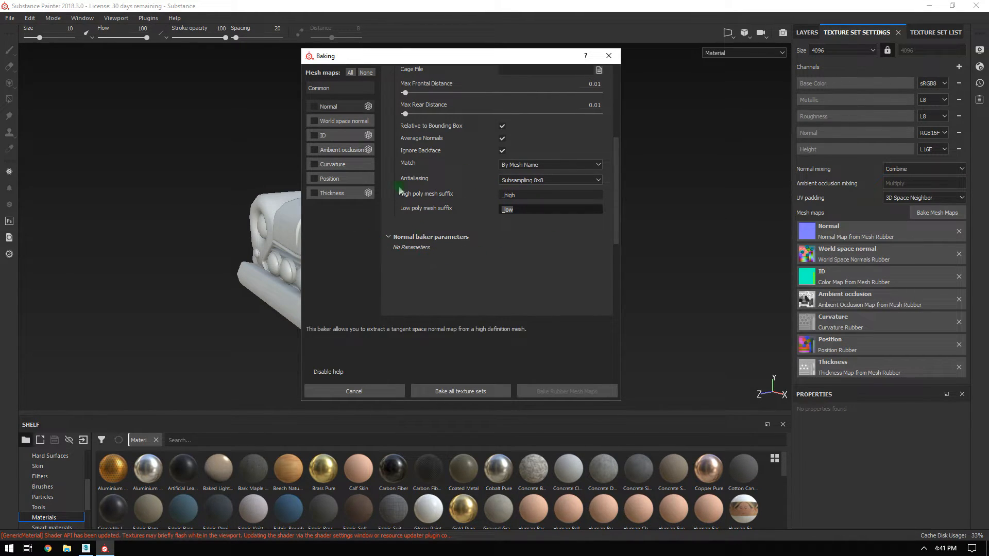
# Tick the Normal, World space normal and ID bakes, with ID colours from Mesh ID / Polygroup.
pyautogui.click(335, 109)
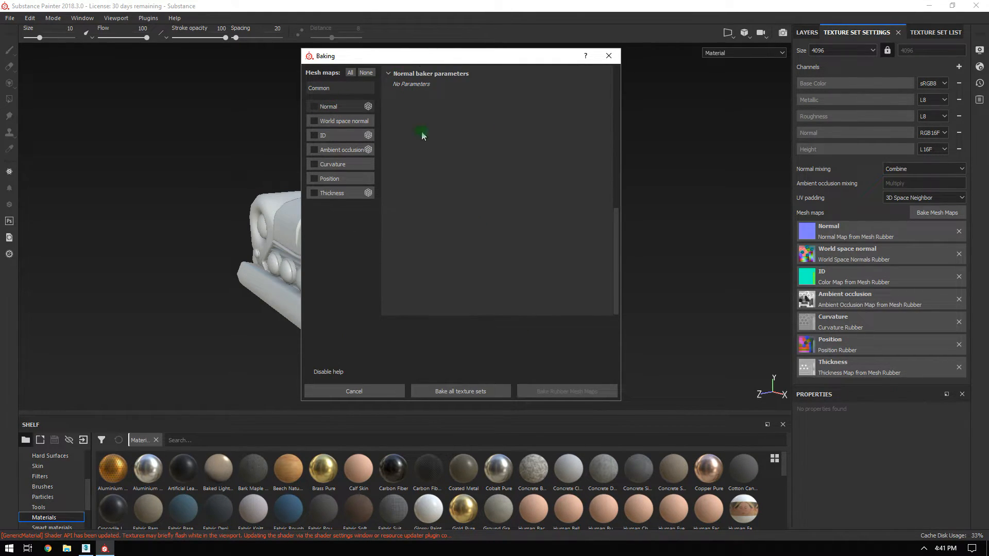
pyautogui.click(314, 106)
pyautogui.click(343, 127)
pyautogui.click(314, 121)
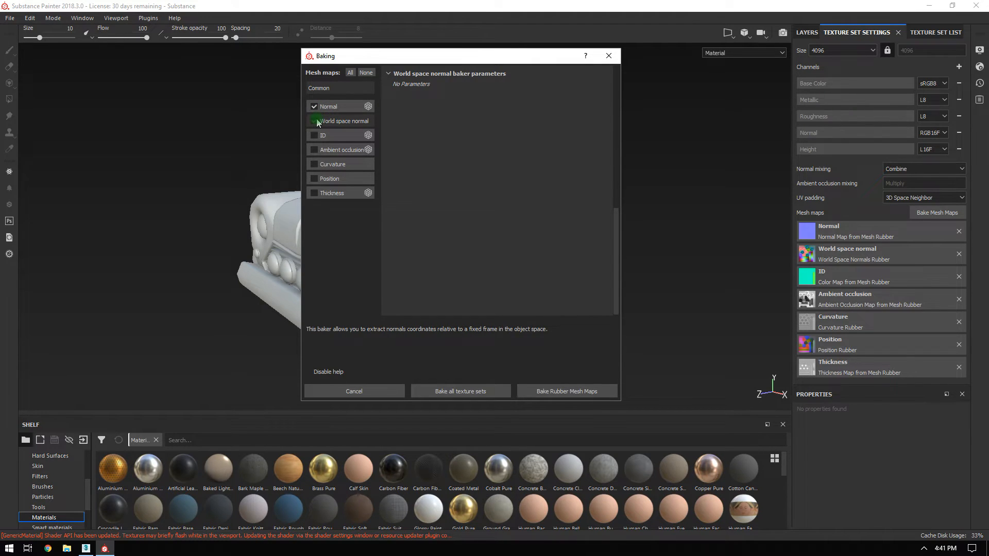
pyautogui.click(337, 136)
pyautogui.click(314, 135)
pyautogui.click(461, 103)
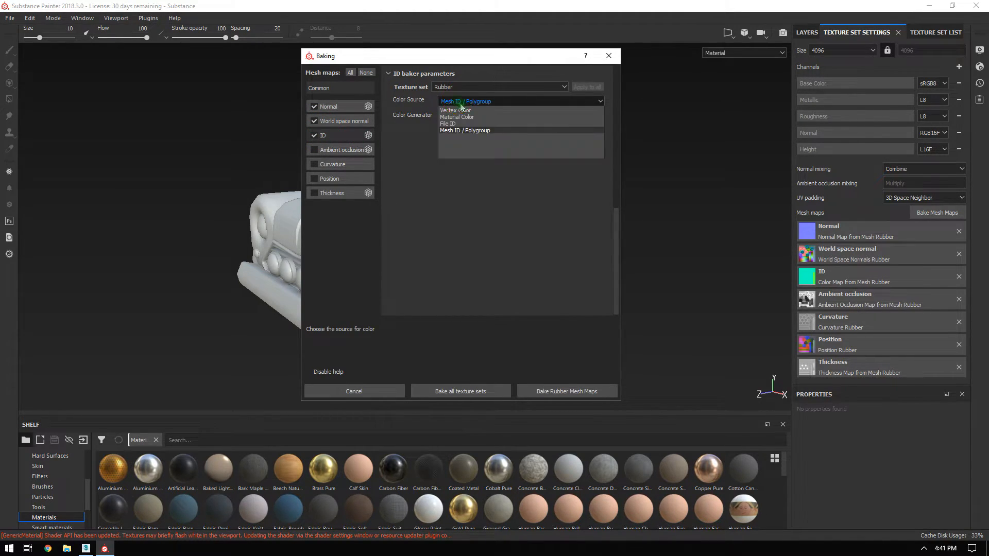
pyautogui.click(465, 130)
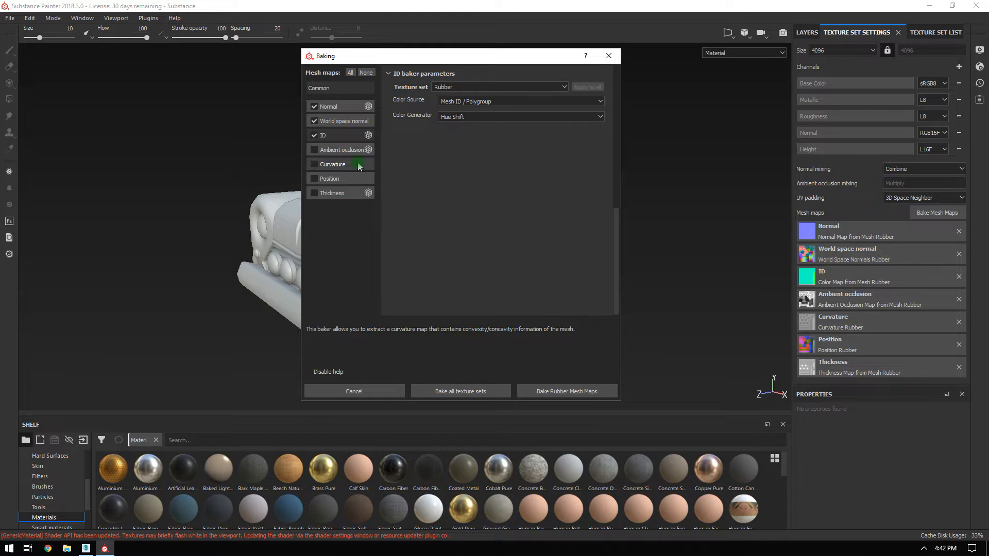
# Tick the Curvature and Position bakes, then return to the common bake parameters.
pyautogui.click(332, 163)
pyautogui.click(315, 165)
pyautogui.click(315, 178)
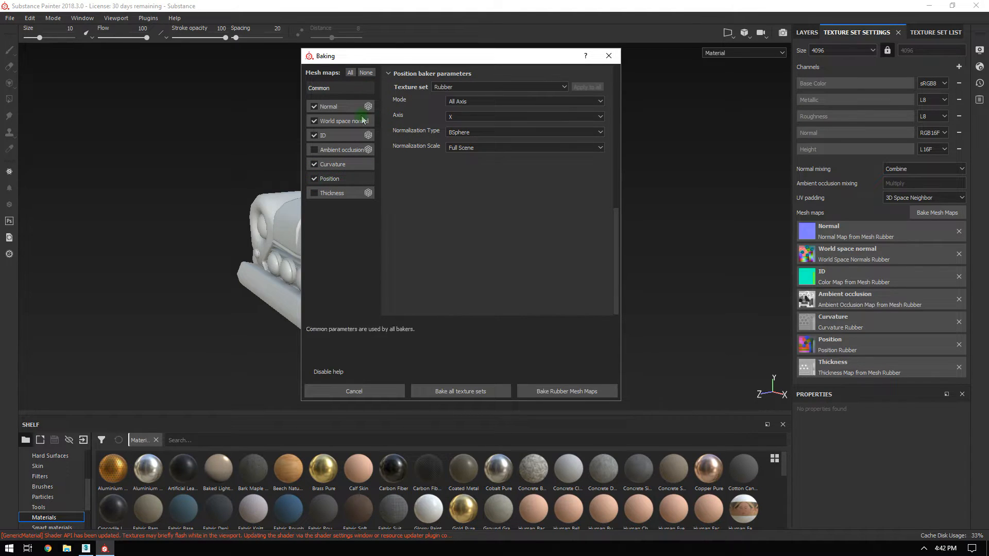
pyautogui.click(337, 165)
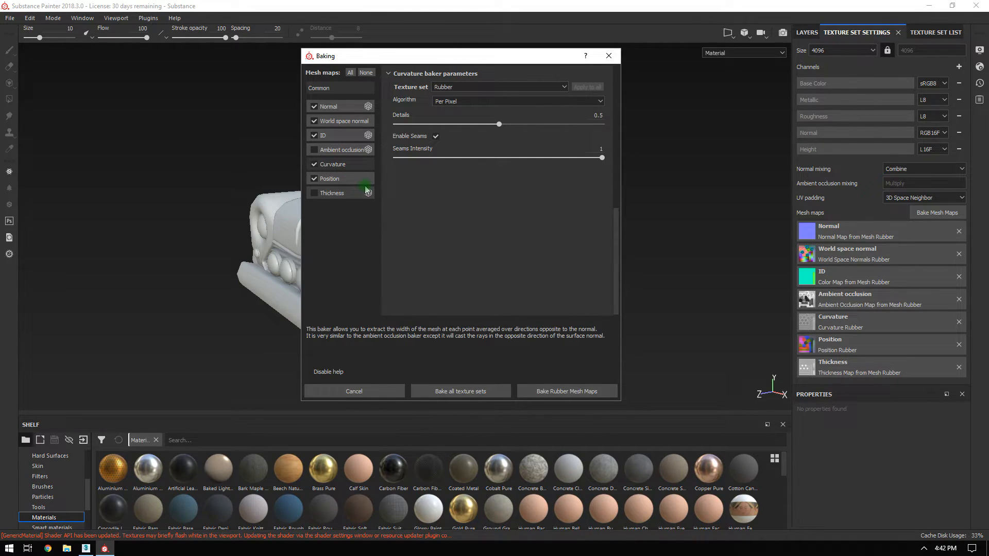
pyautogui.click(328, 89)
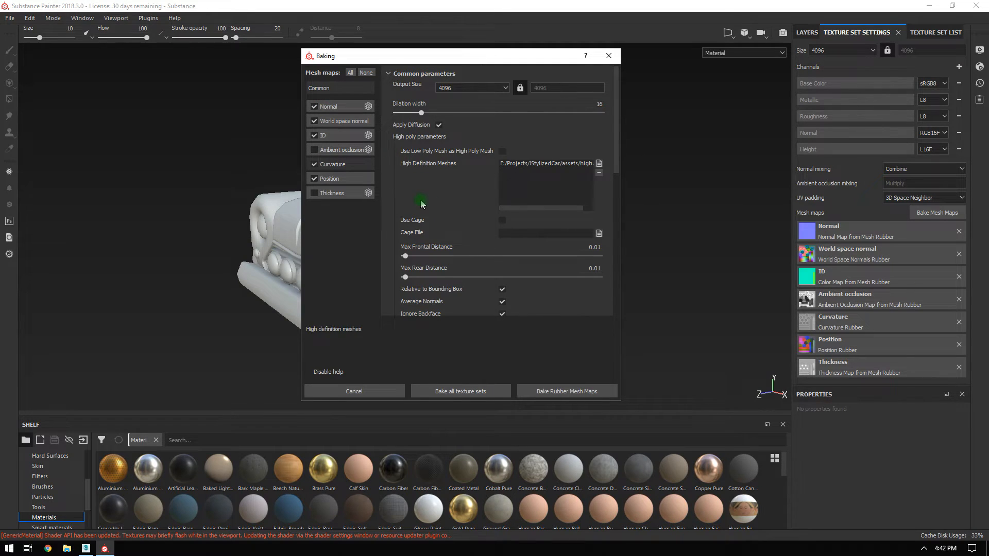
pyautogui.scroll(-2, 415, 204)
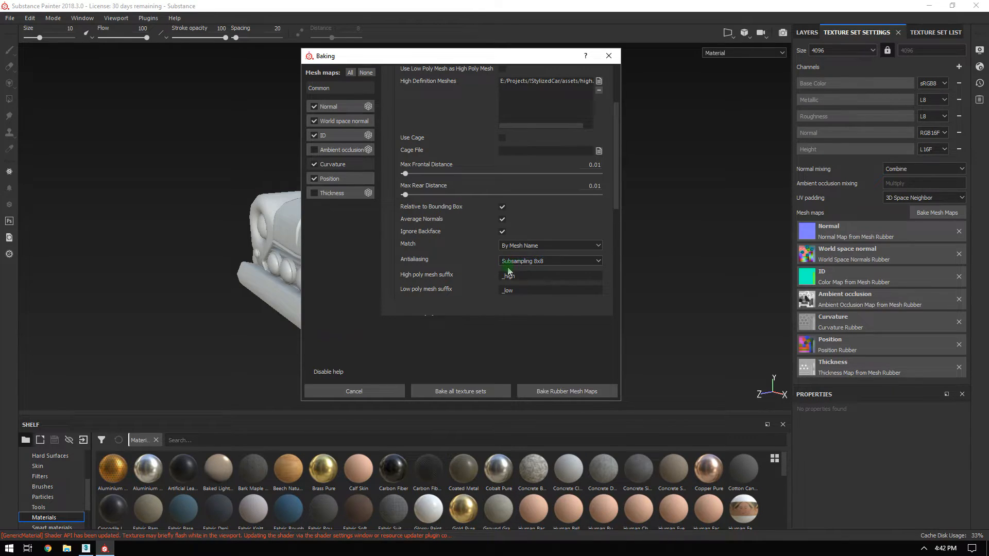
pyautogui.moveTo(355, 58); pyautogui.dragTo(481, 57)
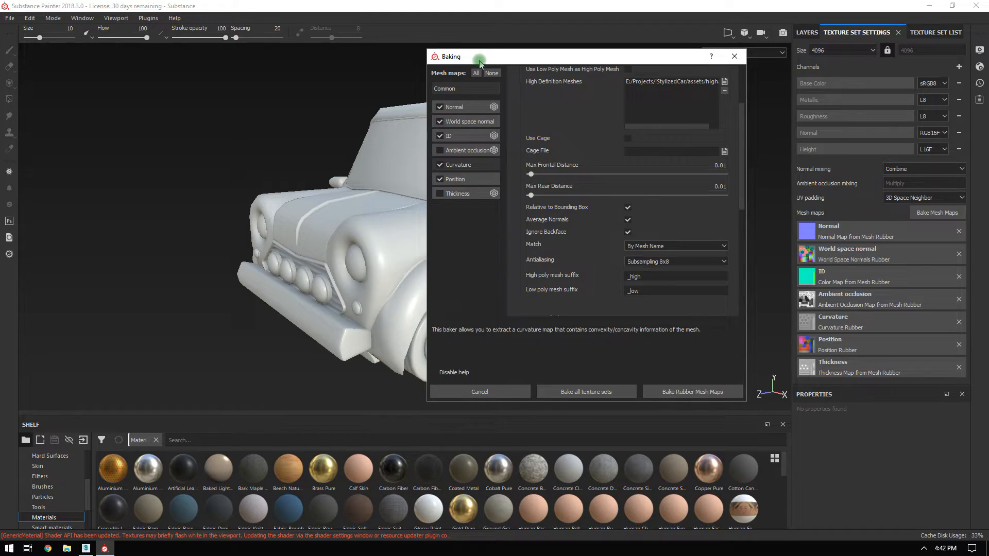
pyautogui.moveTo(557, 60); pyautogui.dragTo(409, 62)
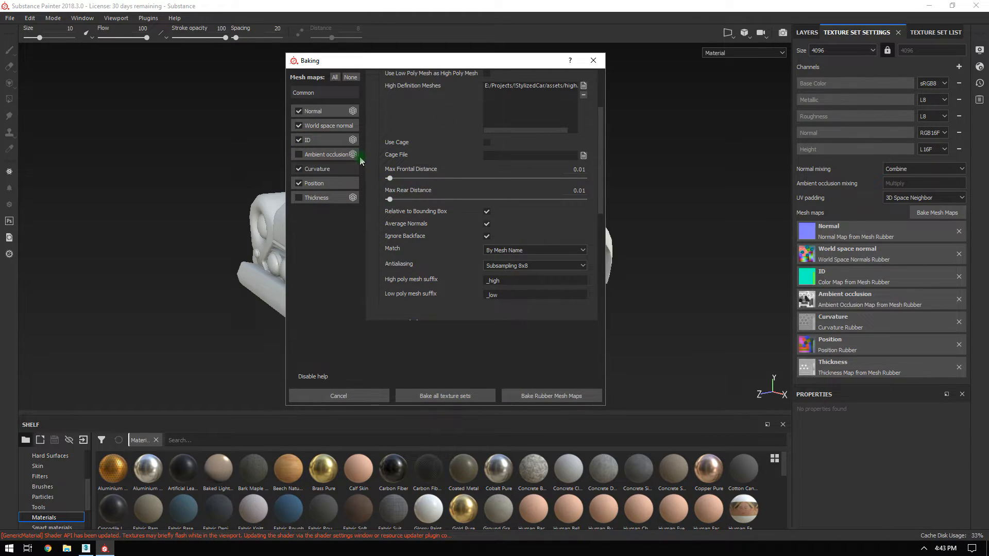
# Leave only Ambient occlusion and Thickness ticked, with antialiasing turned off.
pyautogui.click(298, 111)
pyautogui.click(299, 125)
pyautogui.click(299, 140)
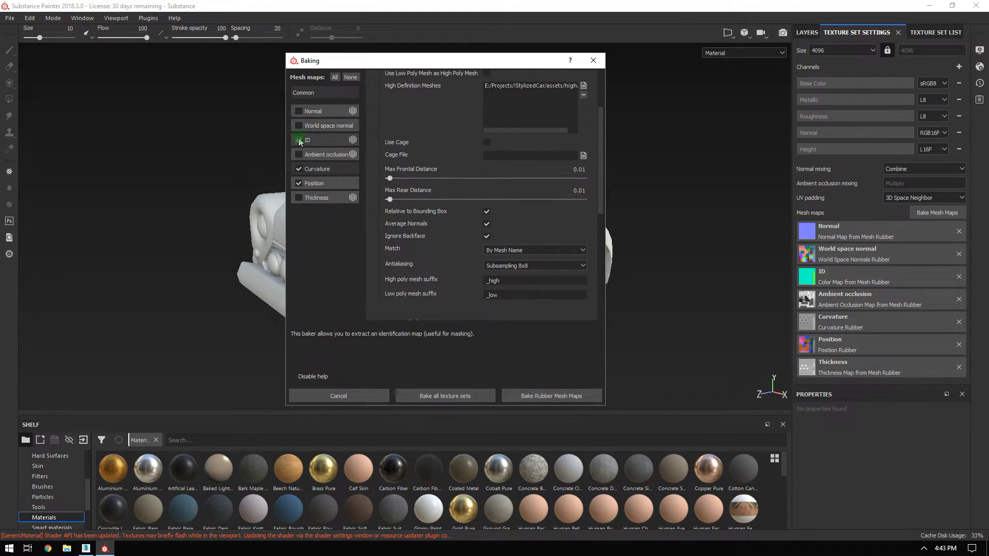
pyautogui.click(299, 154)
pyautogui.click(299, 168)
pyautogui.click(299, 183)
pyautogui.click(299, 198)
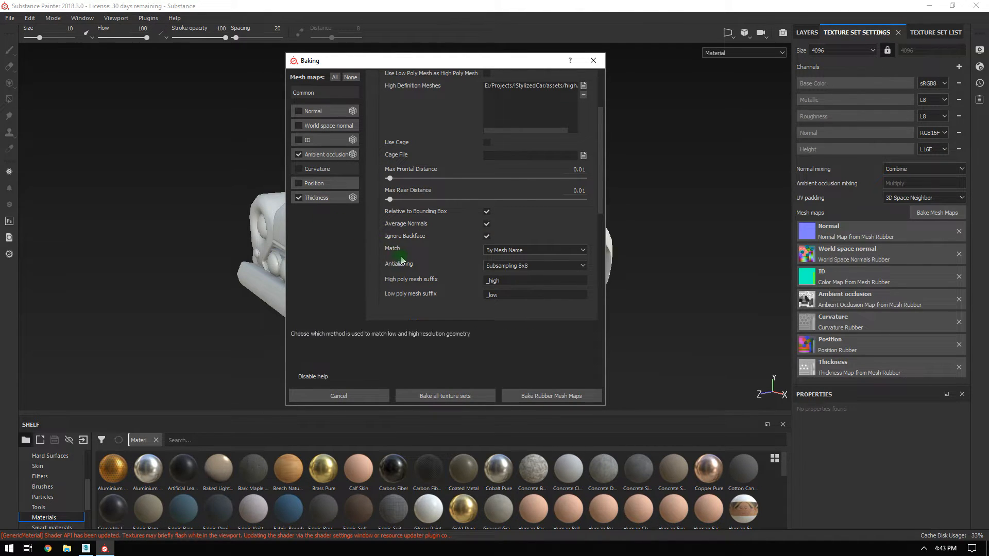
pyautogui.click(516, 265)
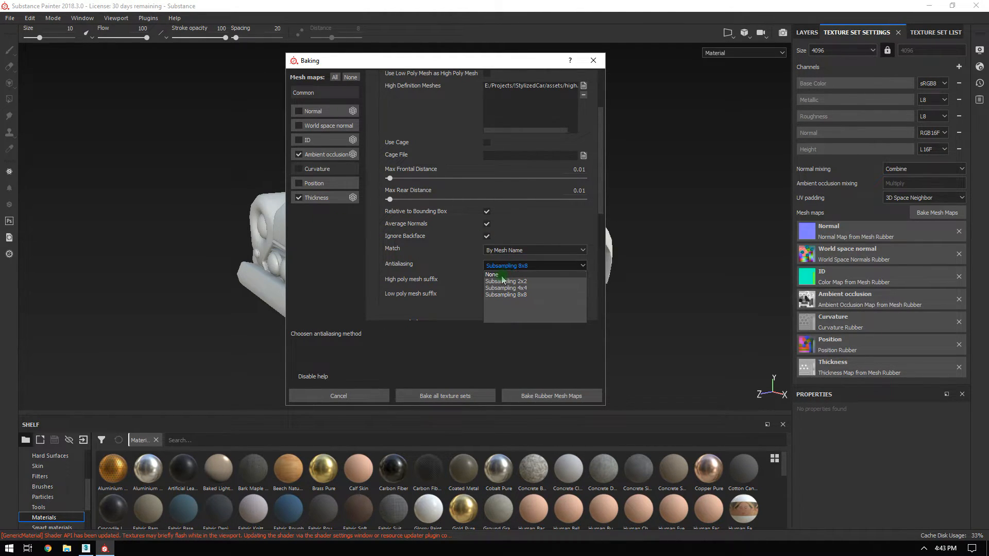
pyautogui.click(504, 275)
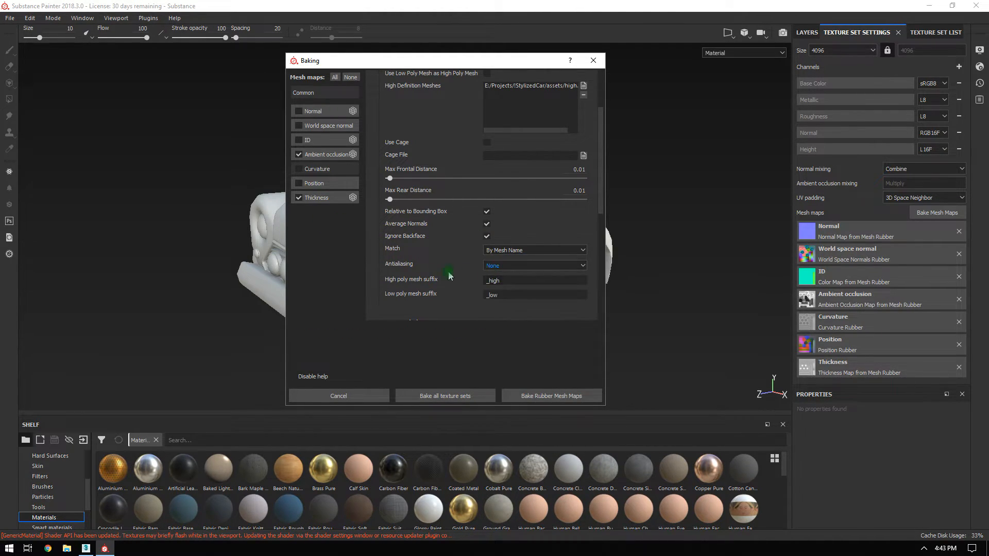
# Set Ambient occlusion to 256 secondary rays and apply it to all texture sets.
pyautogui.click(322, 155)
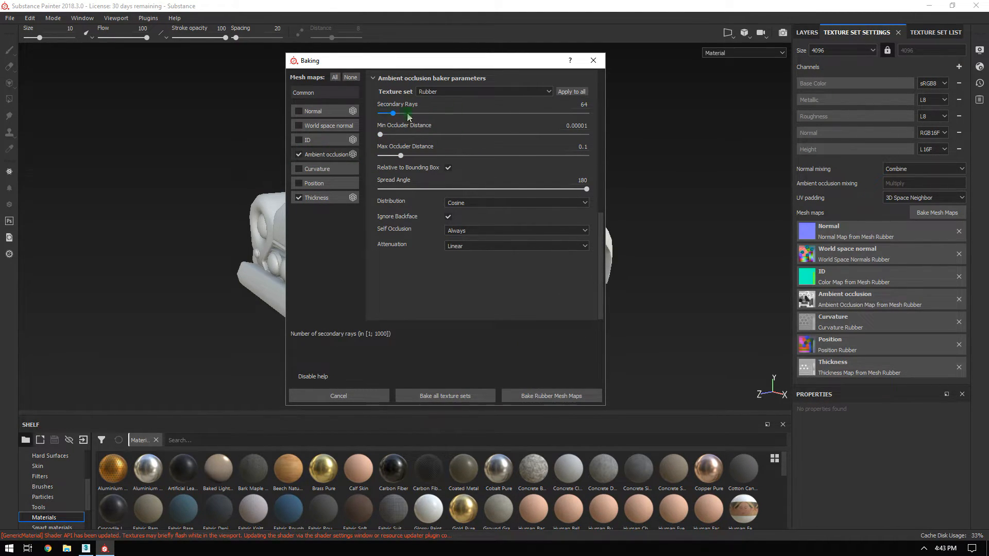
pyautogui.click(580, 104)
pyautogui.write('25')
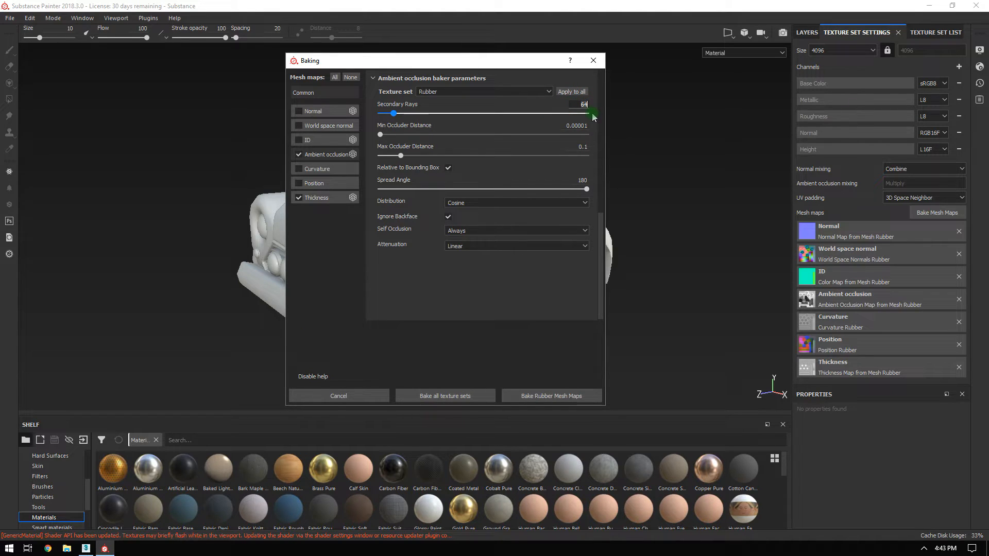
pyautogui.write('6')
pyautogui.press('Return')
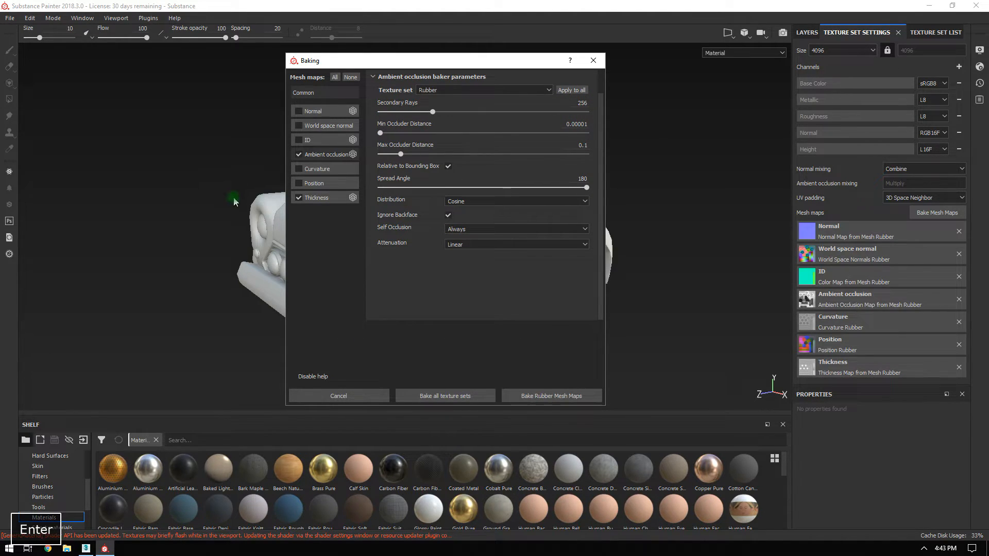
pyautogui.click(585, 91)
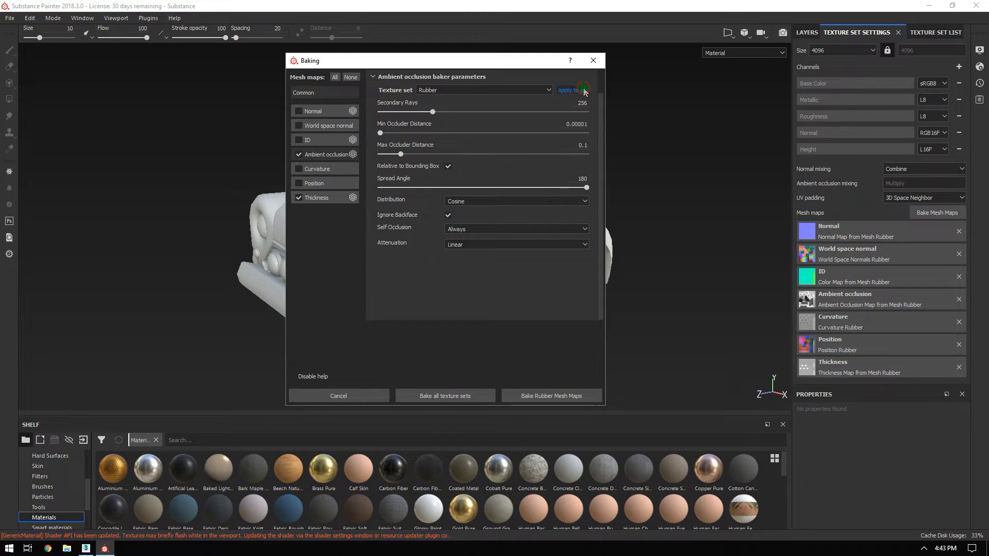
# Set Thickness to 256 secondary rays and apply it to all texture sets.
pyautogui.click(318, 198)
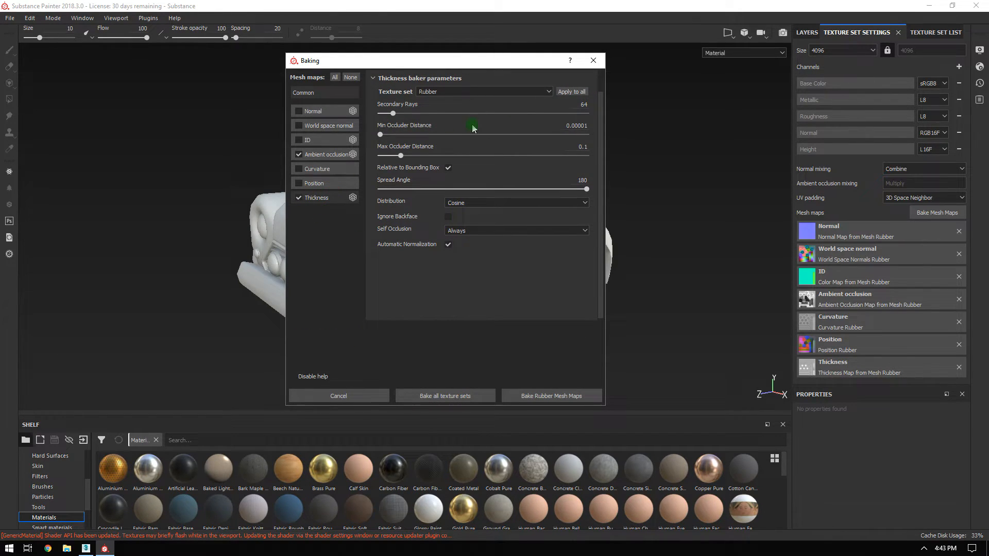
pyautogui.doubleClick(581, 103)
pyautogui.write('256')
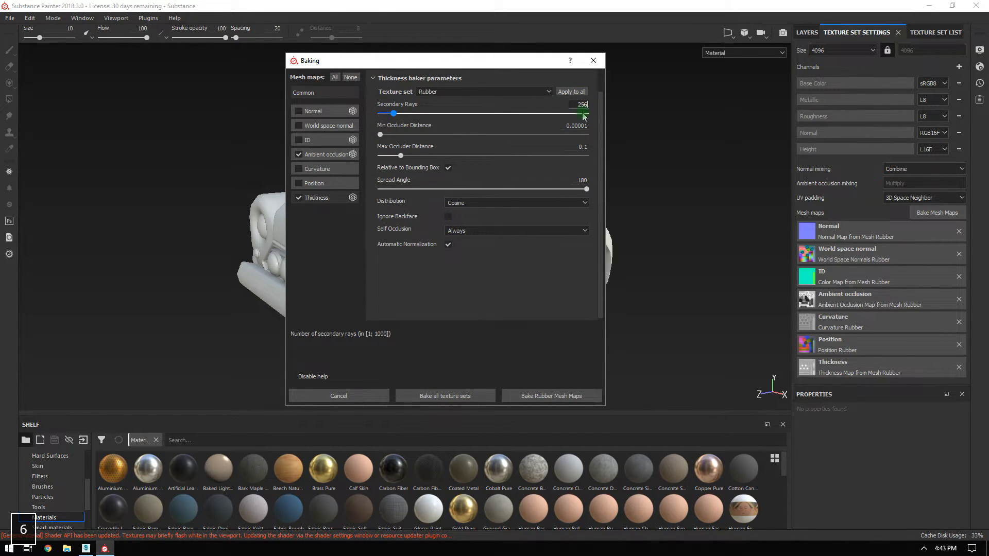
pyautogui.press('Return')
pyautogui.click(585, 92)
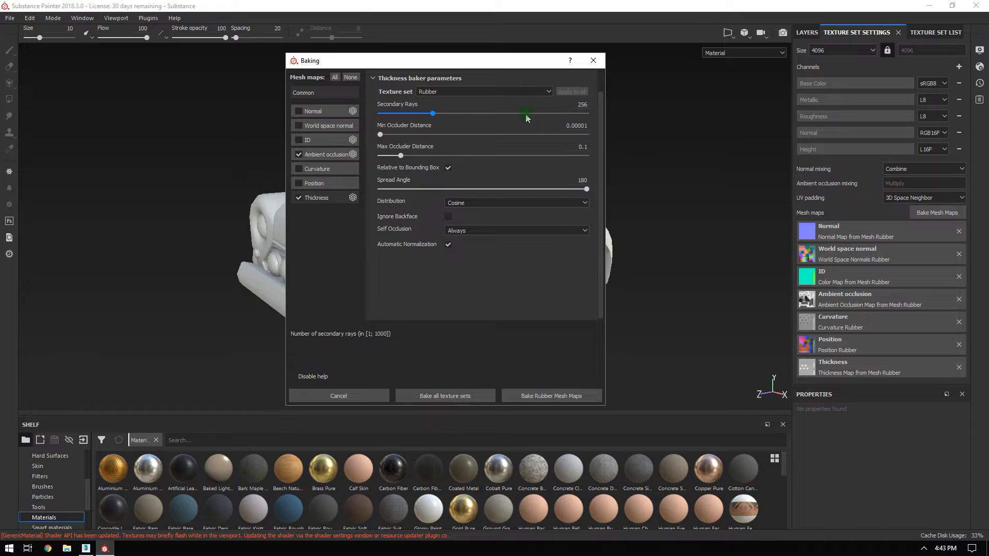
# Review which texture sets can be baked, then close the Baking dialog.
pyautogui.click(546, 92)
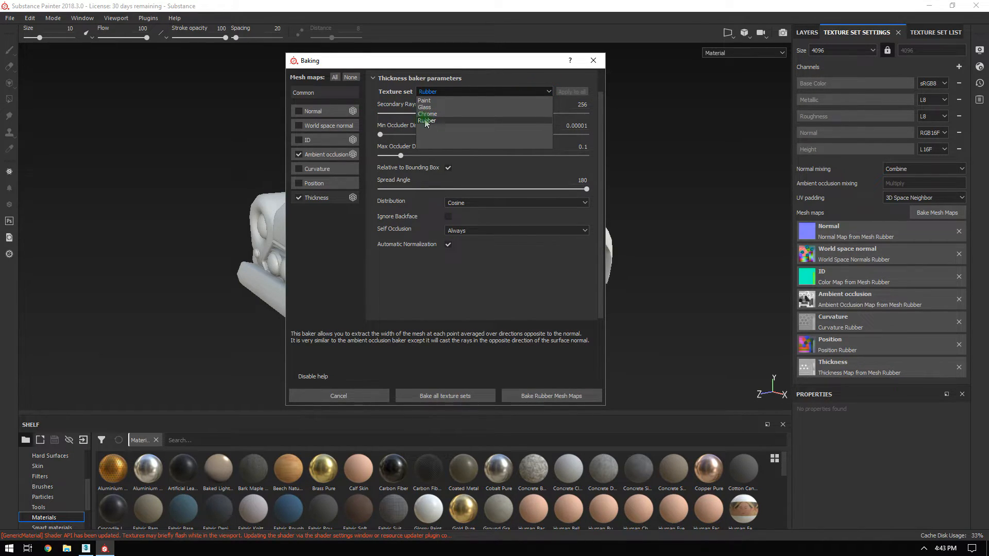
pyautogui.click(413, 286)
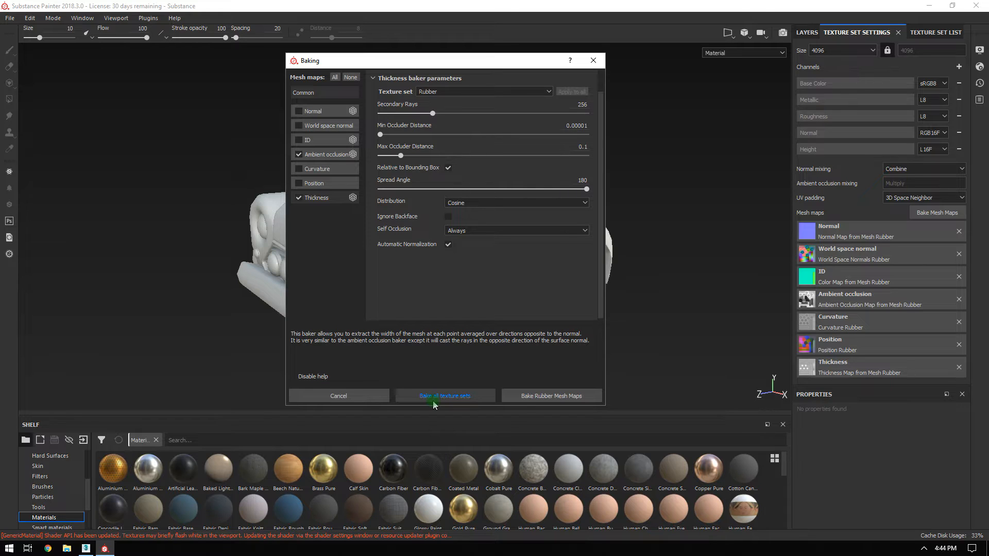
pyautogui.click(594, 61)
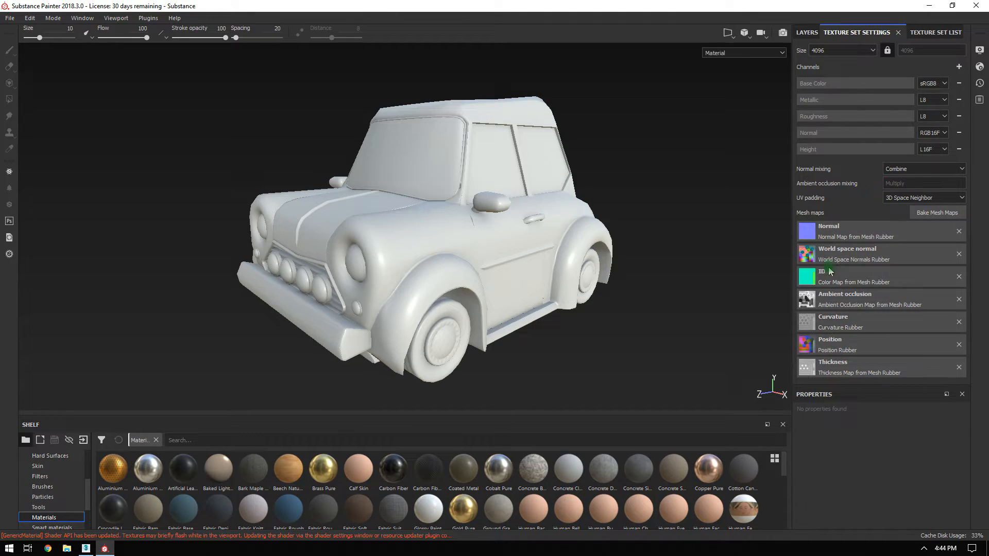
# Inspect the Paint texture set's baked mesh maps, then select the Rubber texture set.
pyautogui.click(930, 31)
pyautogui.click(841, 92)
pyautogui.click(847, 32)
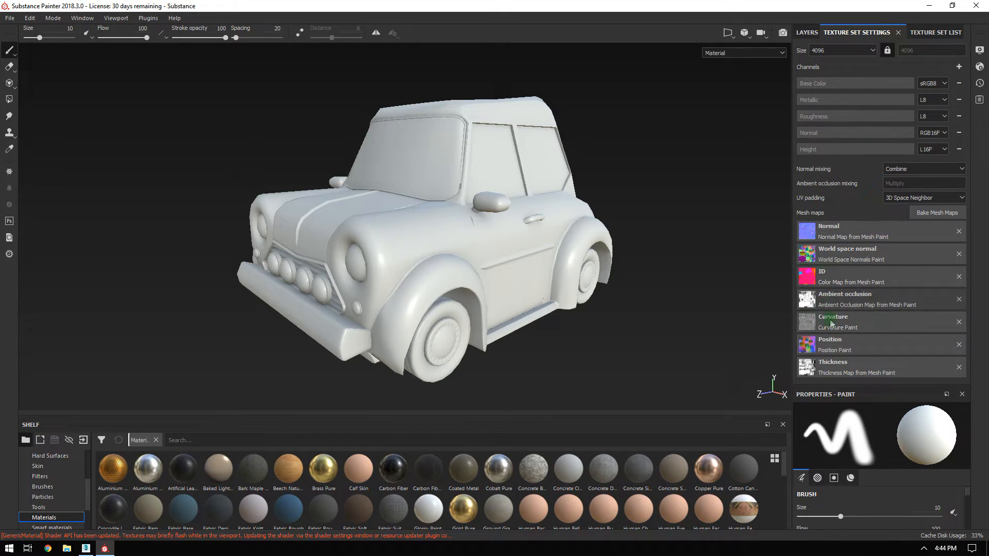
pyautogui.click(922, 34)
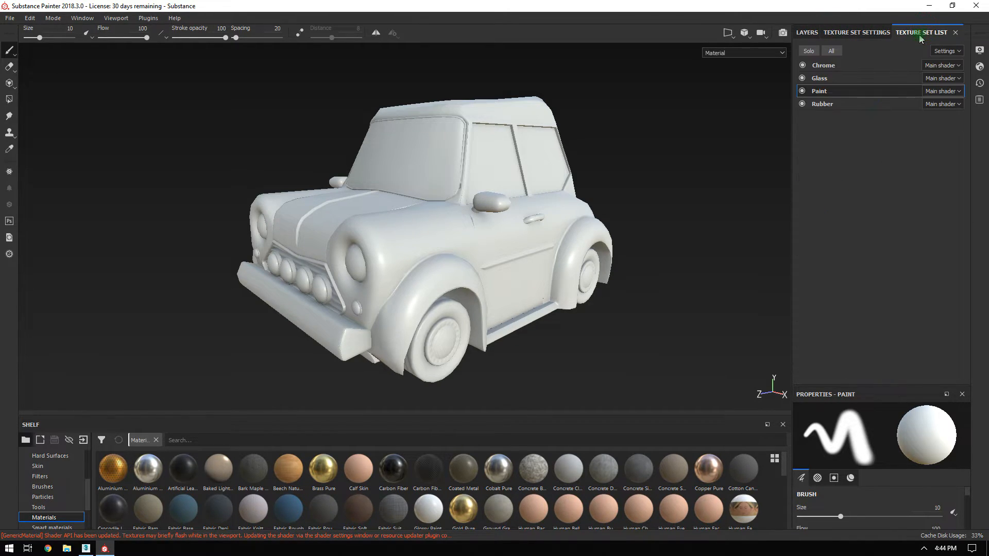
pyautogui.click(823, 105)
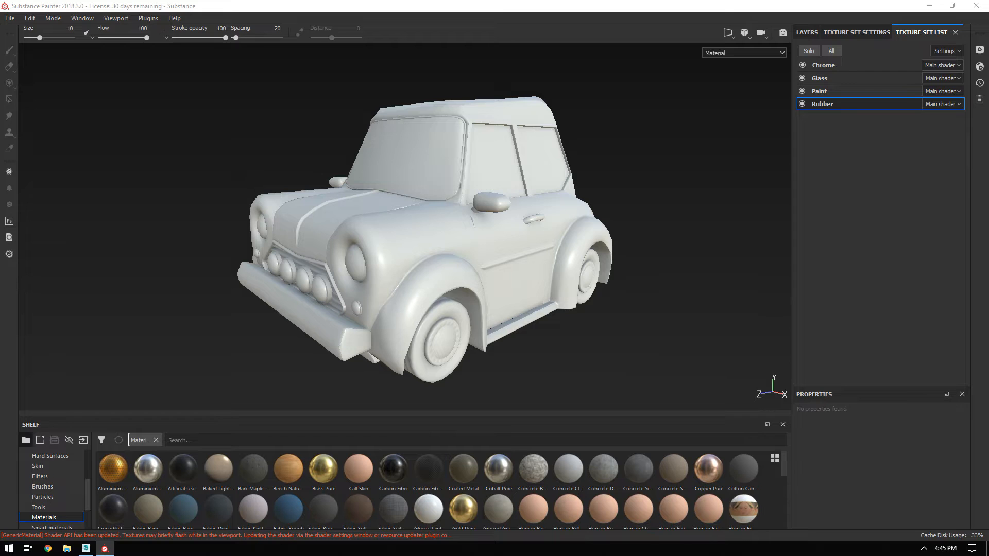
# Switch to the Chrome window showing the Mini Coupé reference image.
pyautogui.hotkey('alt', 'Tab')
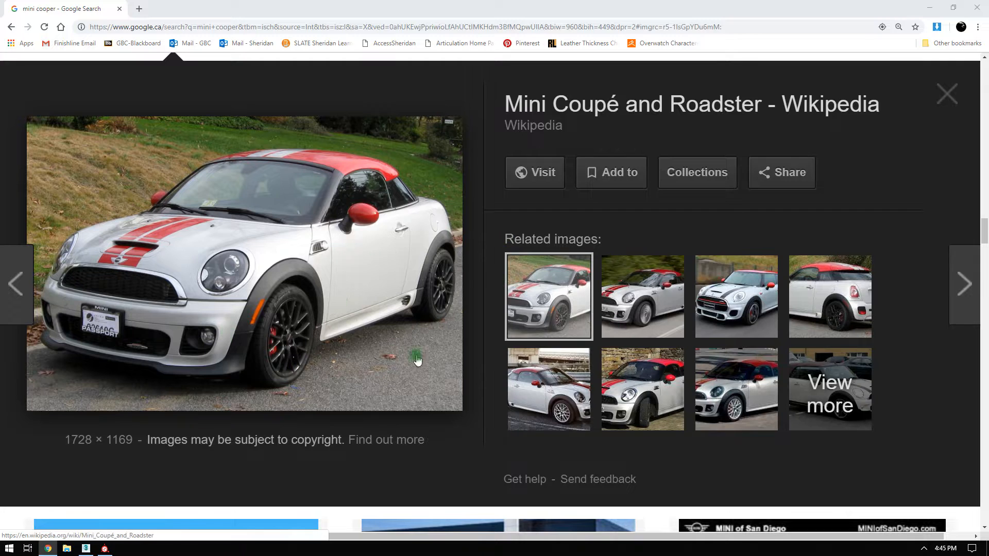
# Browse the Mini Cooper image results, previewing the blue and red Minis.
pyautogui.scroll(-5, 350, 319)
pyautogui.click(358, 289)
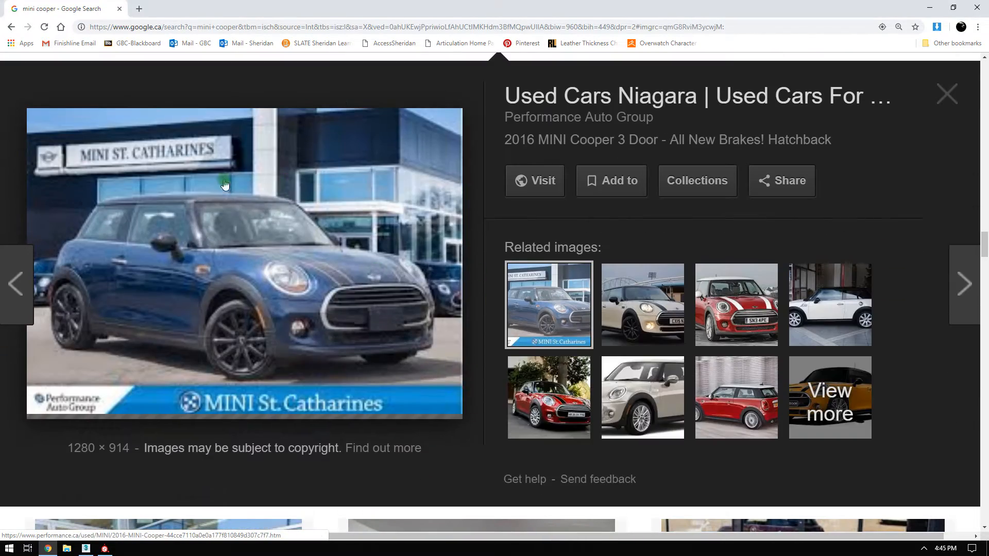
pyautogui.click(761, 292)
pyautogui.scroll(-8, 353, 289)
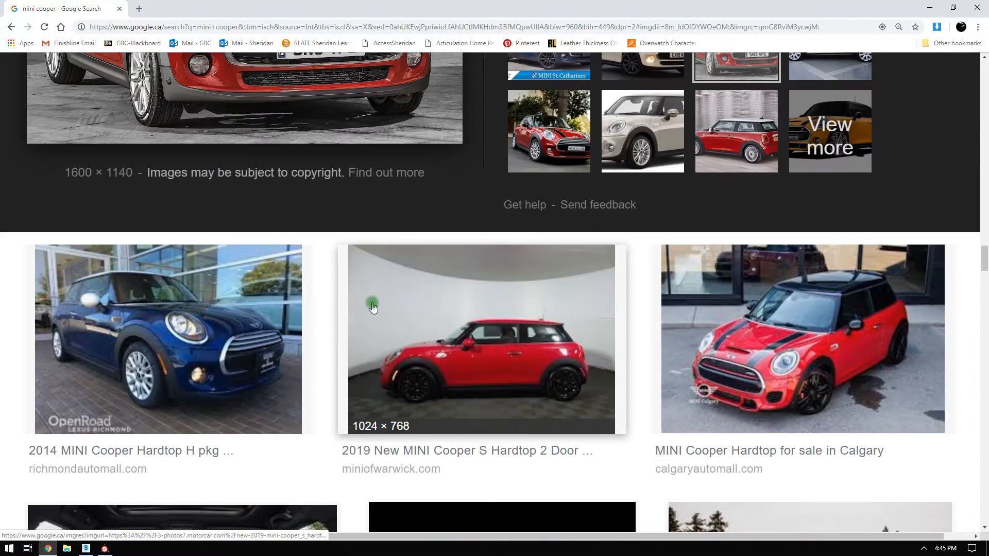
pyautogui.scroll(-6, 354, 287)
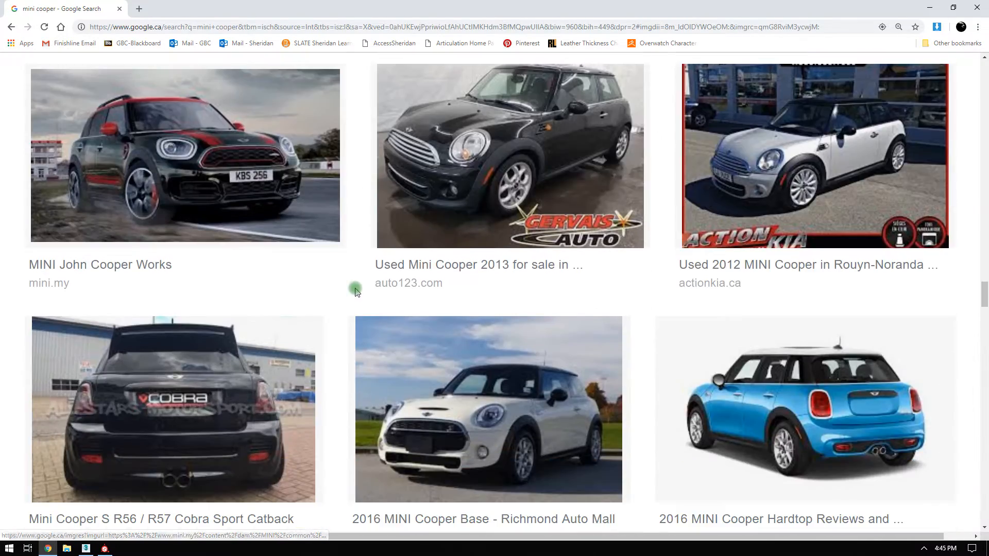
pyautogui.scroll(7, 501, 287)
pyautogui.scroll(-14, 501, 287)
pyautogui.scroll(4, 501, 288)
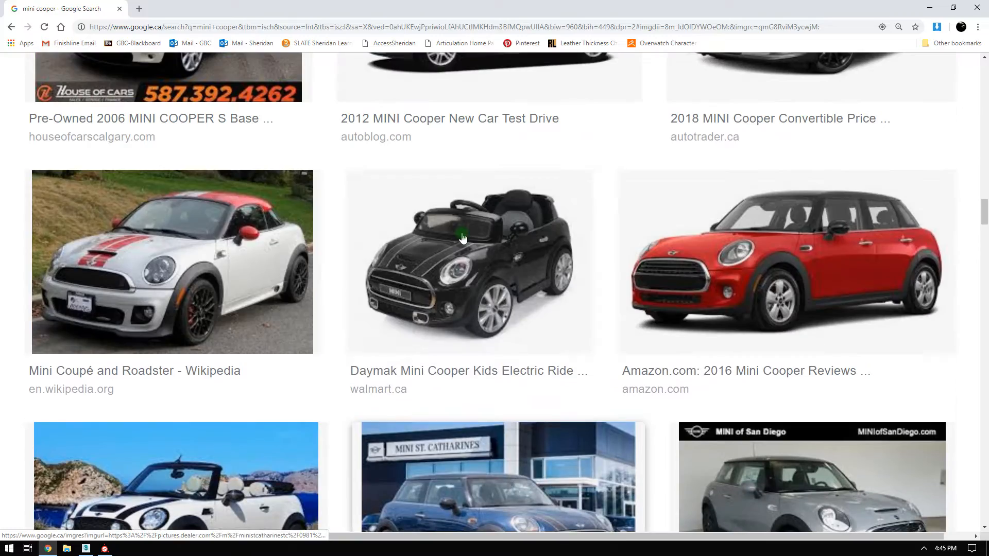
# Reopen the red-striped Mini Coupé preview and drag Chrome aside to reveal Substance Painter.
pyautogui.click(200, 242)
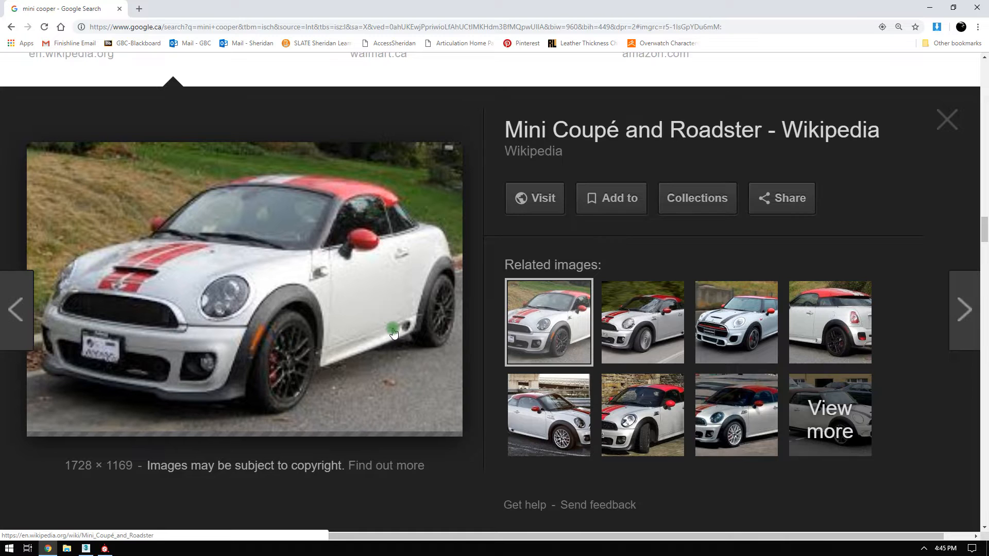
pyautogui.click(206, 13)
pyautogui.moveTo(207, 14)
pyautogui.mouseDown()
pyautogui.moveTo(988, 229)
pyautogui.moveTo(988, 237)
pyautogui.mouseUp()
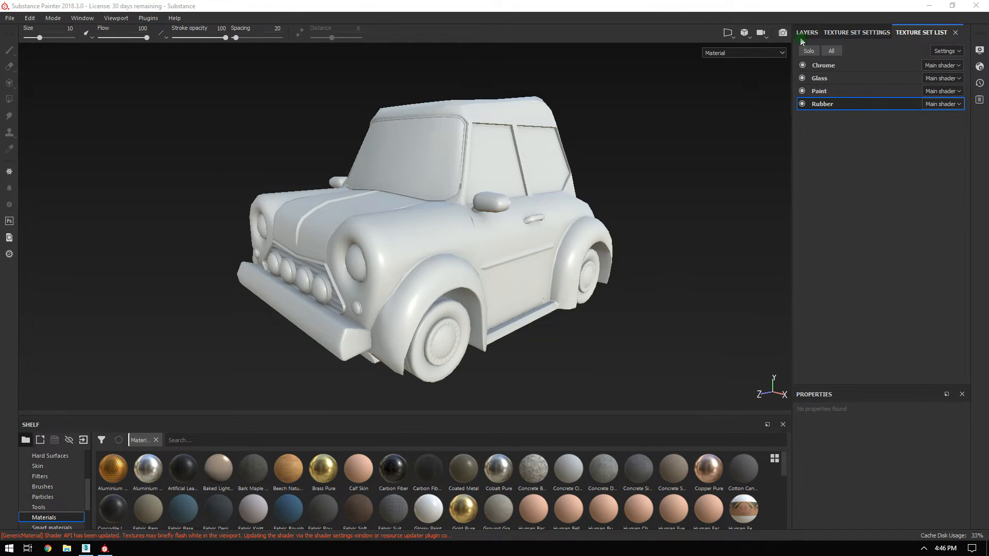
# Select the Paint texture set and delete its default Layer 1.
pyautogui.click(819, 95)
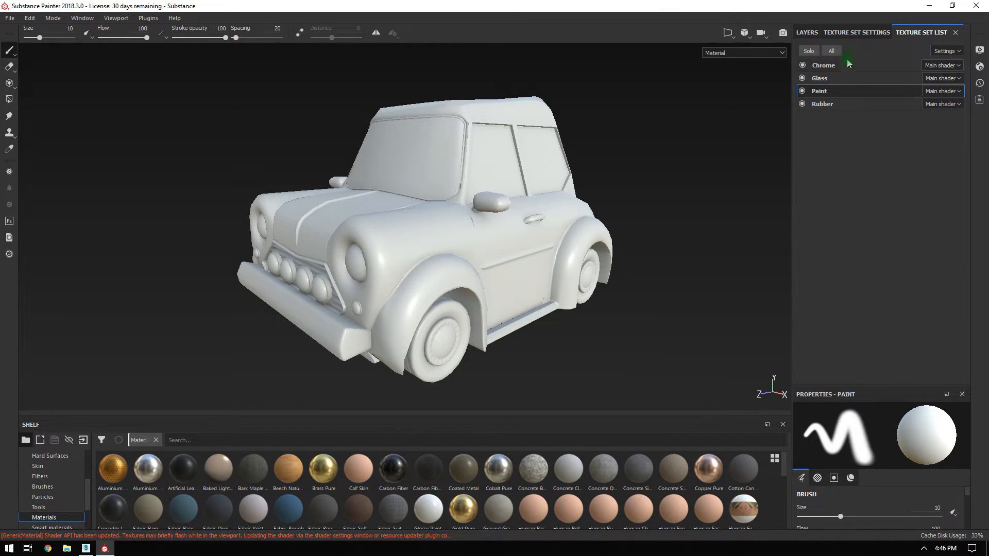
pyautogui.click(807, 32)
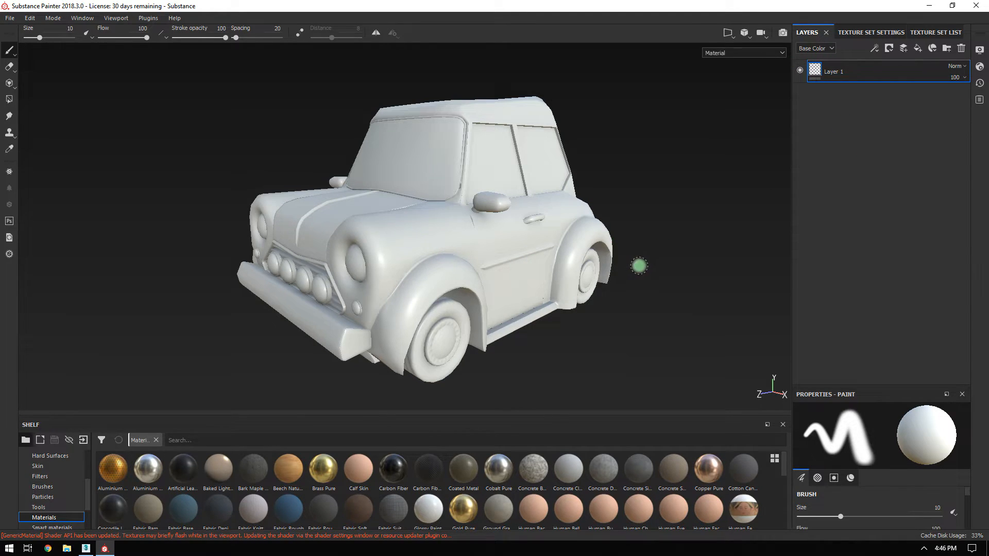
pyautogui.click(961, 49)
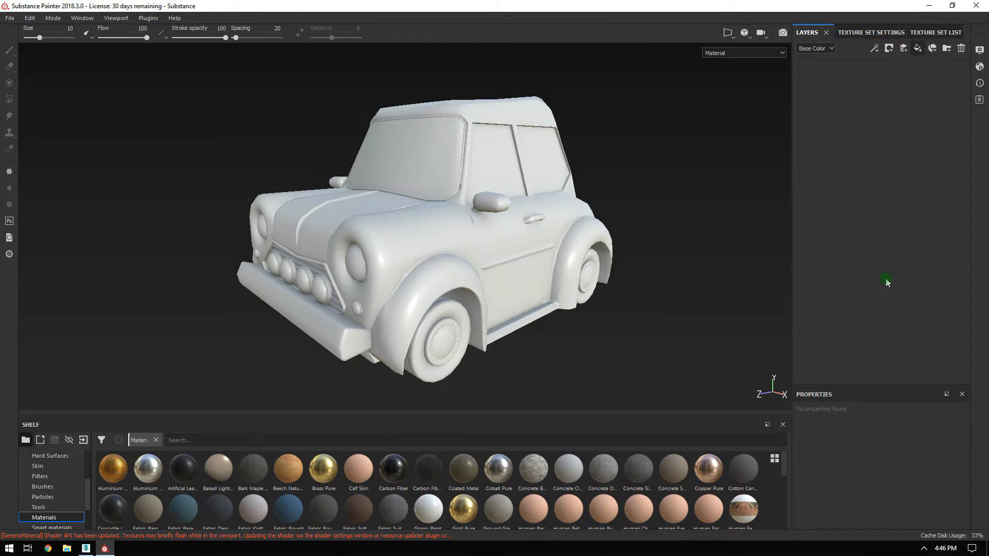
# Rename the new fill layer to 'PaintBase'.
pyautogui.doubleClick(835, 72)
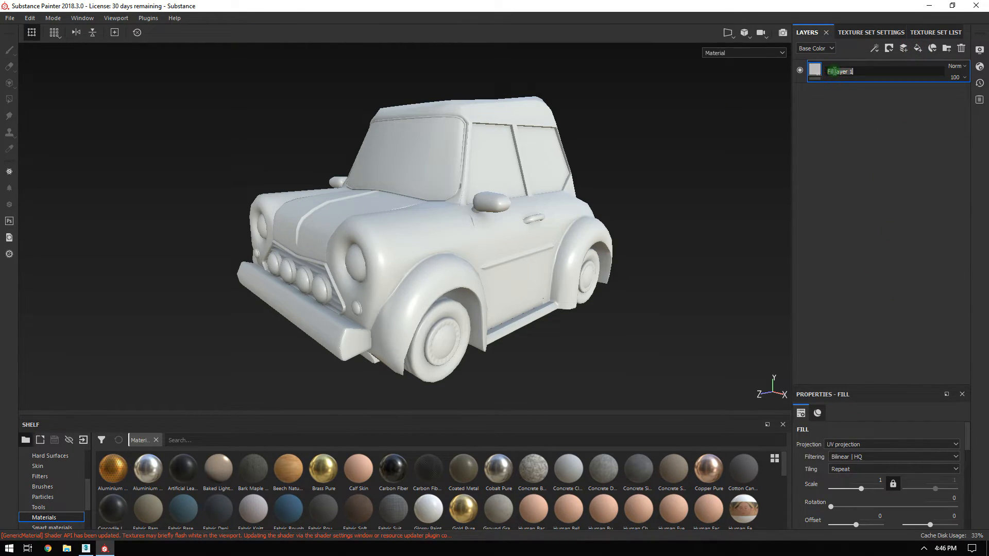
pyautogui.write('PaintBase')
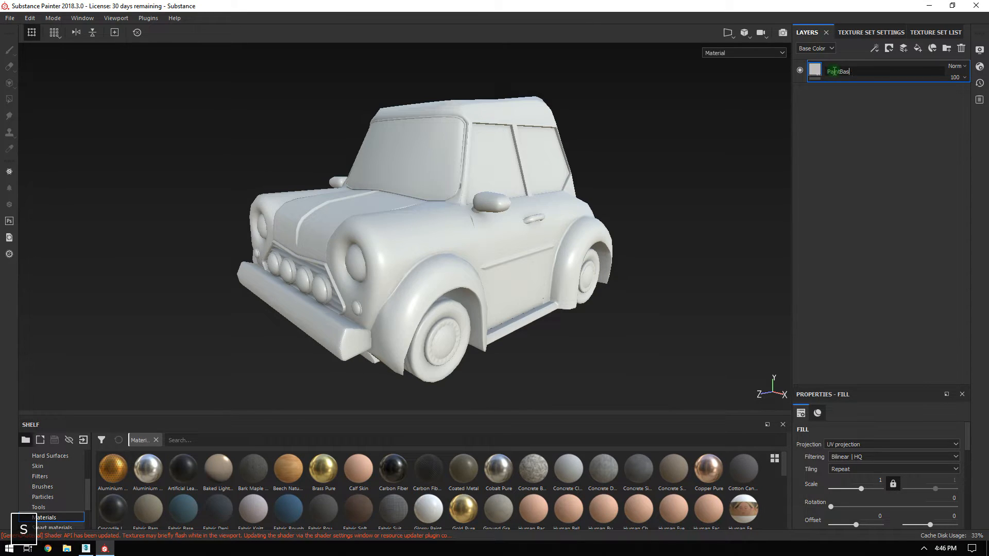
pyautogui.press('Return')
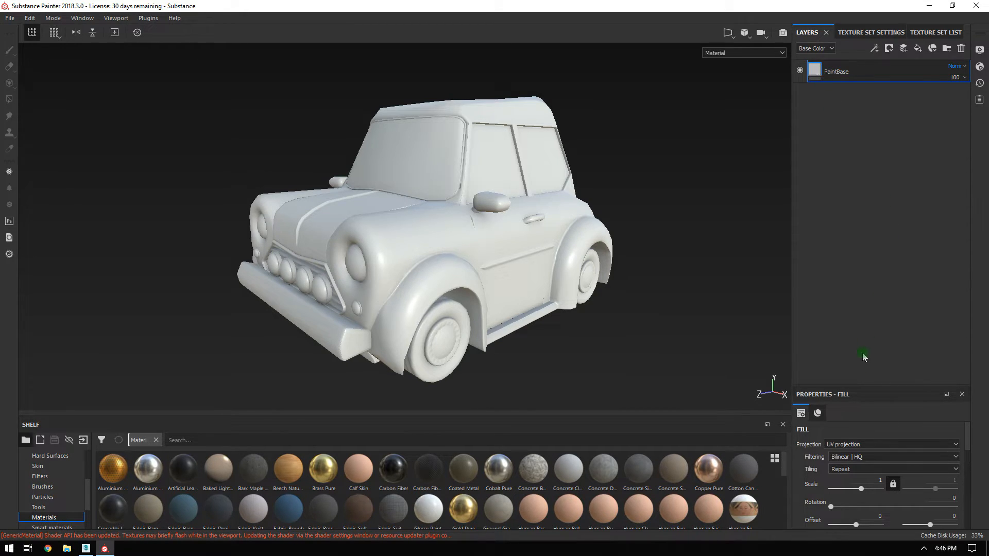
# Disable the PaintBase fill's height and normal channels, then bring up the Mini reference photo.
pyautogui.moveTo(859, 386); pyautogui.dragTo(859, 142)
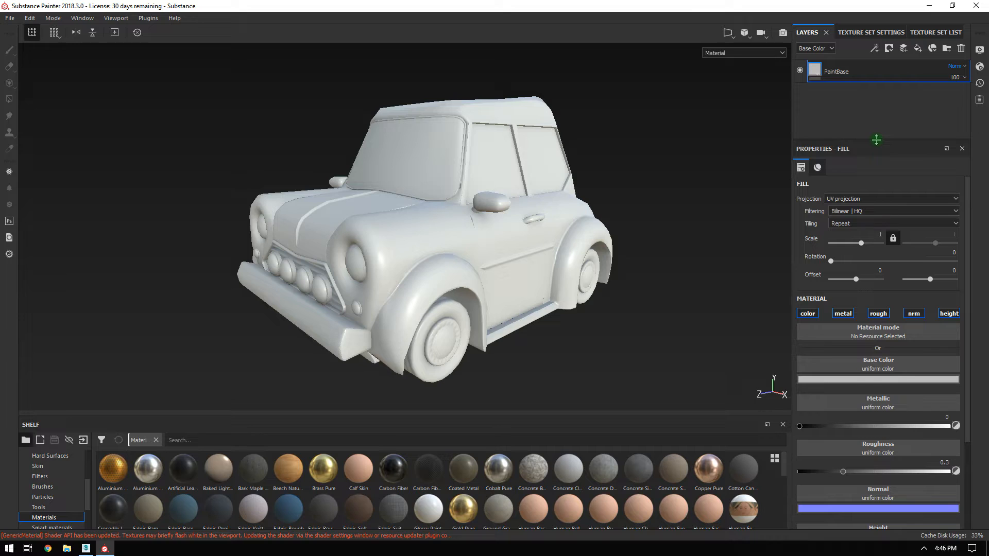
pyautogui.scroll(-1, 874, 244)
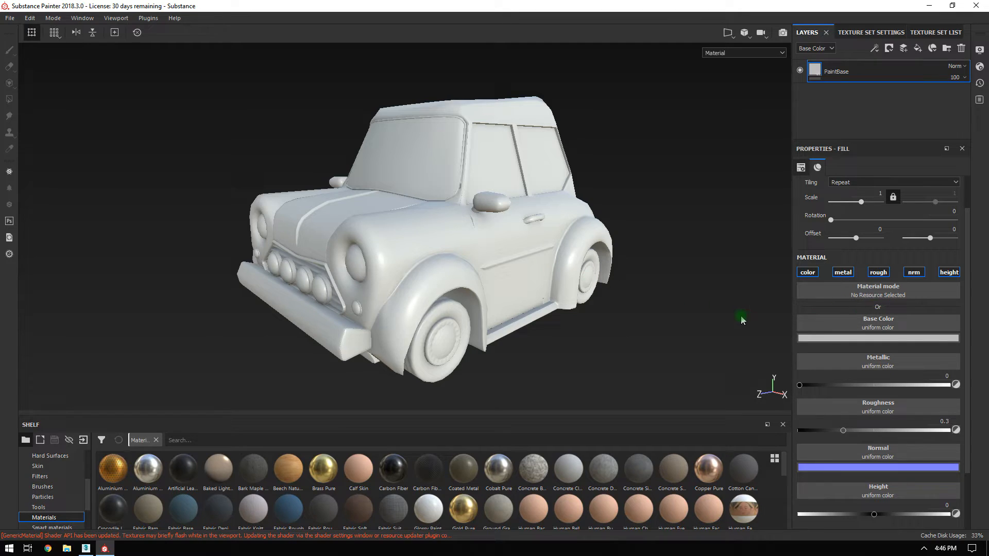
pyautogui.click(949, 272)
pyautogui.click(914, 272)
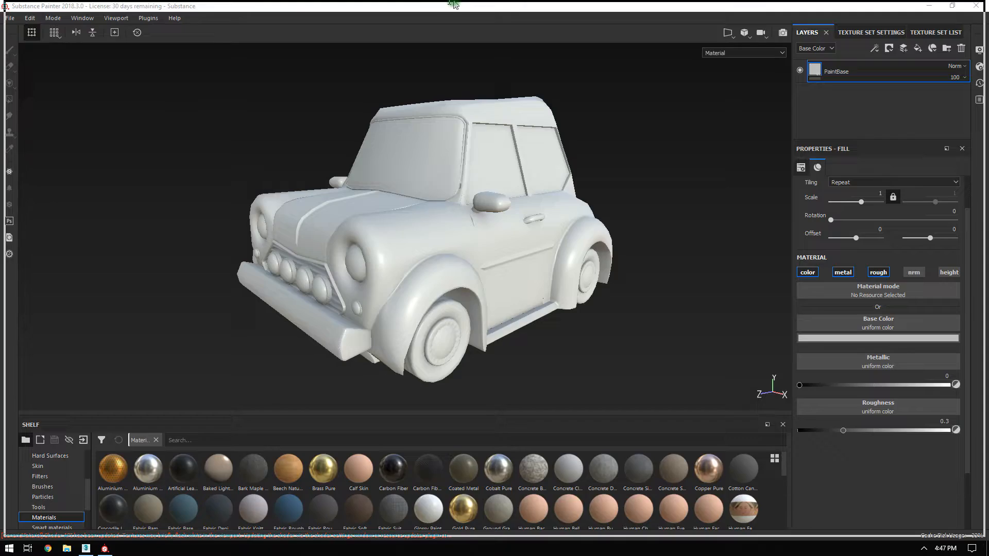
pyautogui.hotkey('alt', 'Tab')
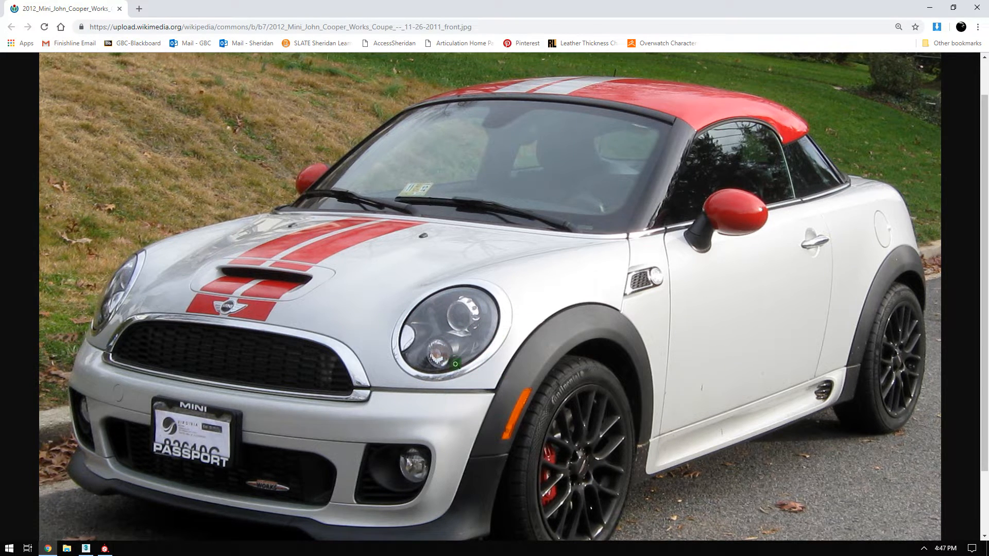
pyautogui.scroll(1, 462, 314)
# Zoom into the Mini photo to study its stripes, grille and black trim, then return to Substance Painter.
pyautogui.scroll(-3, 476, 330)
pyautogui.click(472, 244)
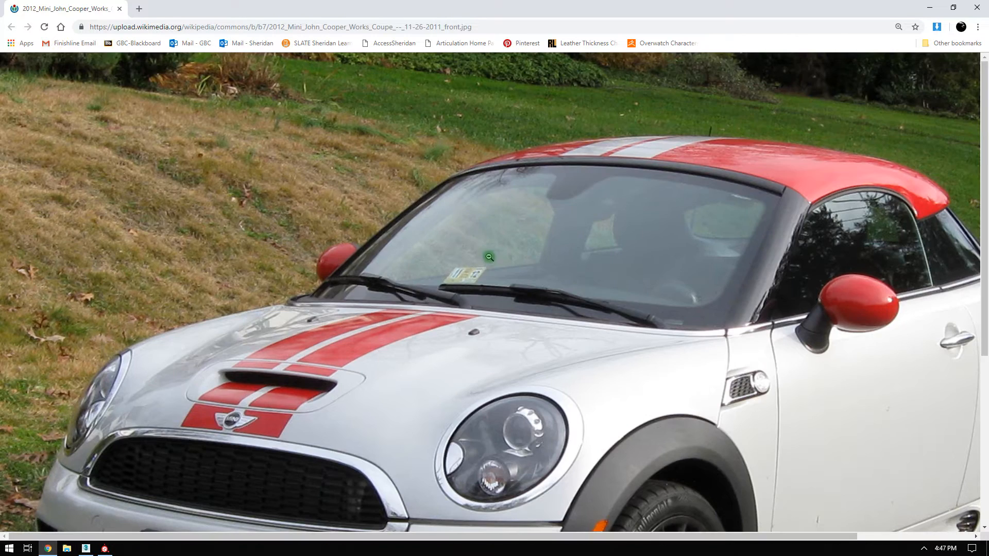
pyautogui.scroll(-4, 484, 253)
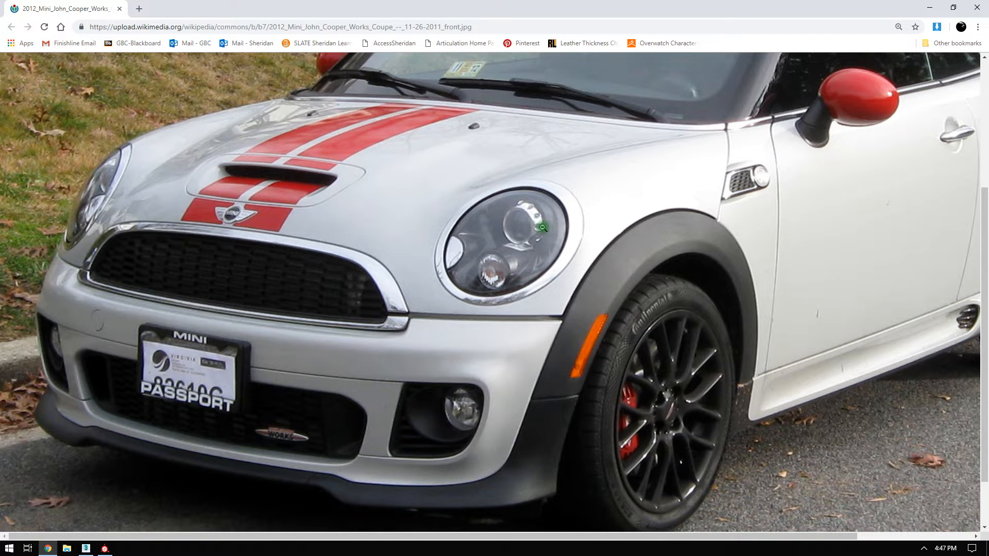
pyautogui.scroll(3, 574, 268)
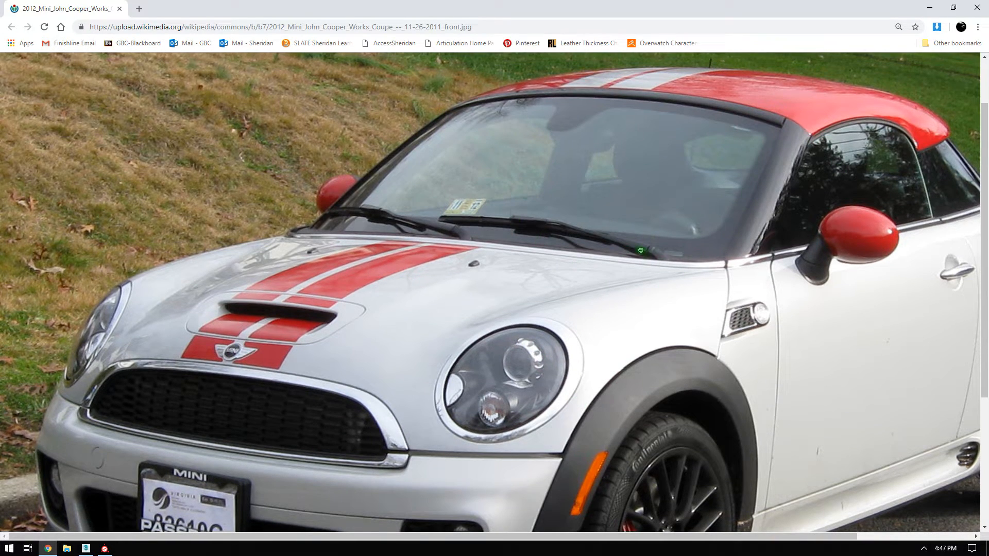
pyautogui.scroll(-1, 644, 258)
pyautogui.click(241, 153)
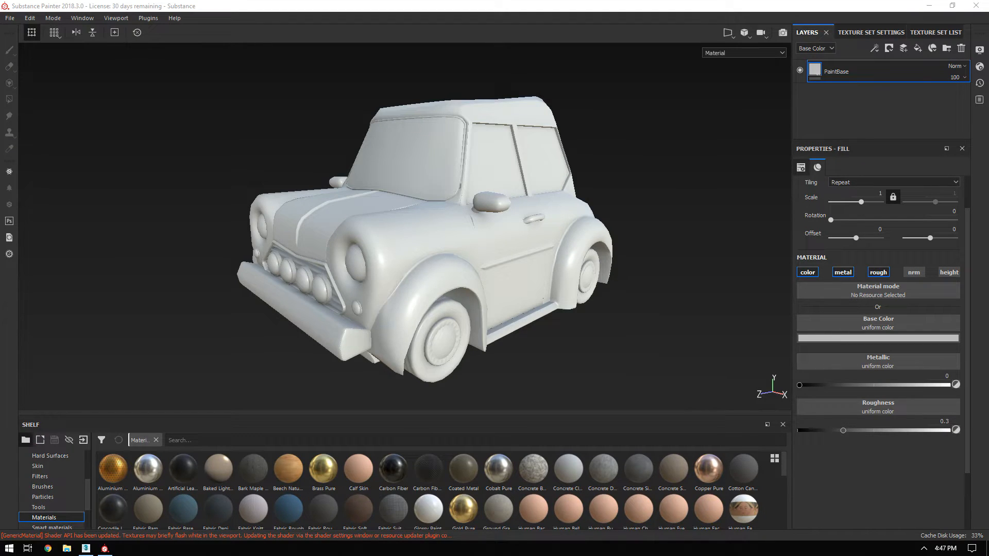
pyautogui.click(860, 338)
# Set the PaintBase fill's base colour to a light grey.
pyautogui.click(849, 367)
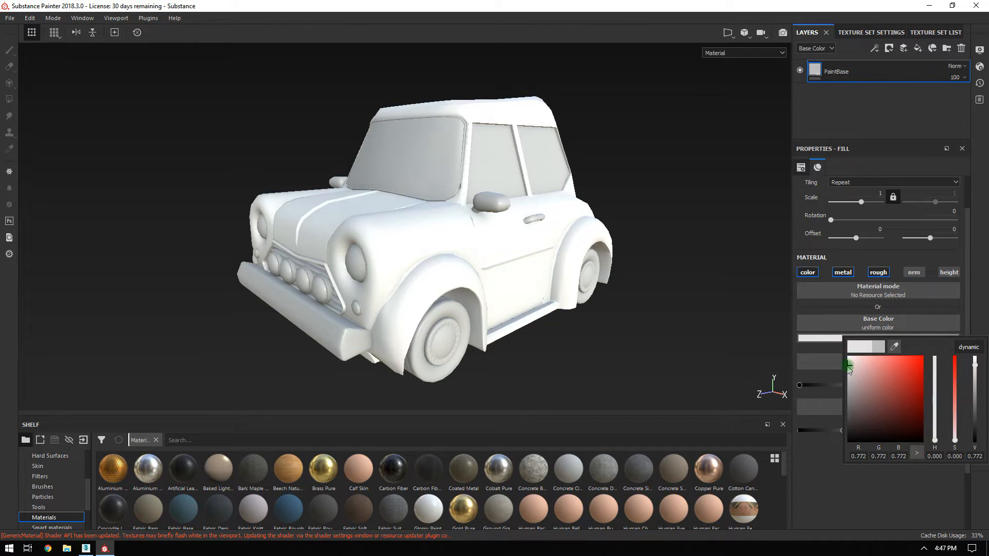
pyautogui.click(849, 370)
pyautogui.click(836, 479)
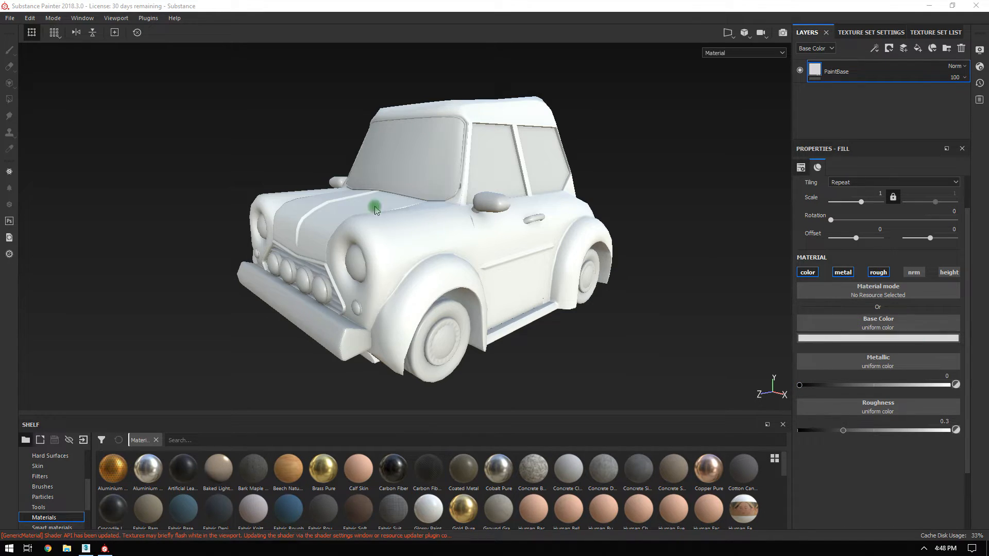
# Lower the fill's roughness to 0.0912 for a glossy paint finish.
pyautogui.moveTo(397, 187)
pyautogui.keyDown('alt'); pyautogui.mouseDown()
pyautogui.moveTo(342, 139)
pyautogui.moveTo(407, 200)
pyautogui.mouseUp(); pyautogui.keyUp('alt')
pyautogui.keyDown('alt'); pyautogui.moveTo(407, 200); pyautogui.dragTo(602, 298, button='right'); pyautogui.keyUp('alt')
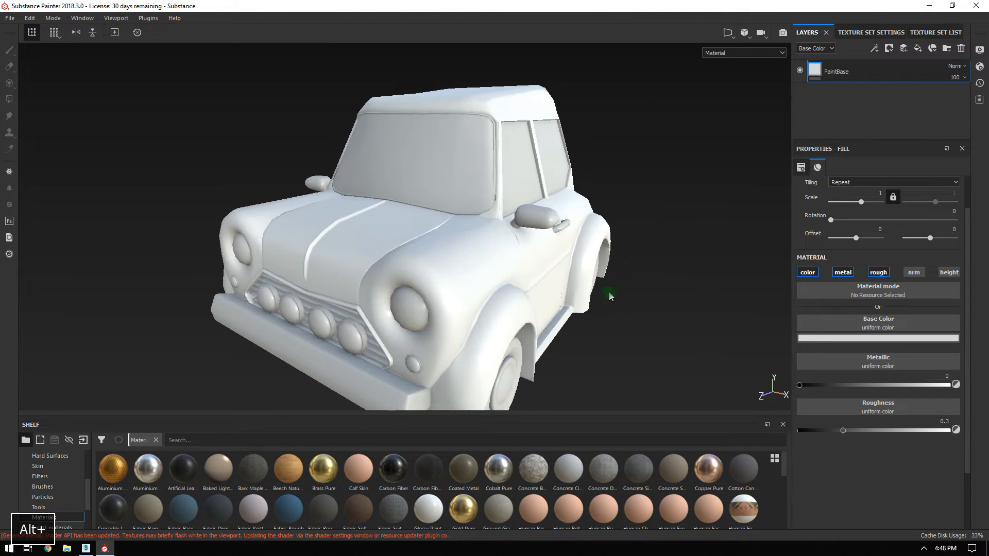
pyautogui.keyDown('alt'); pyautogui.moveTo(602, 299); pyautogui.dragTo(590, 217, button='middle'); pyautogui.keyUp('alt')
pyautogui.keyDown('alt'); pyautogui.moveTo(407, 277); pyautogui.dragTo(569, 283); pyautogui.keyUp('alt')
pyautogui.keyDown('alt'); pyautogui.moveTo(519, 236); pyautogui.dragTo(516, 175); pyautogui.keyUp('alt')
pyautogui.keyDown('alt'); pyautogui.moveTo(516, 174); pyautogui.dragTo(564, 283, button='right'); pyautogui.keyUp('alt')
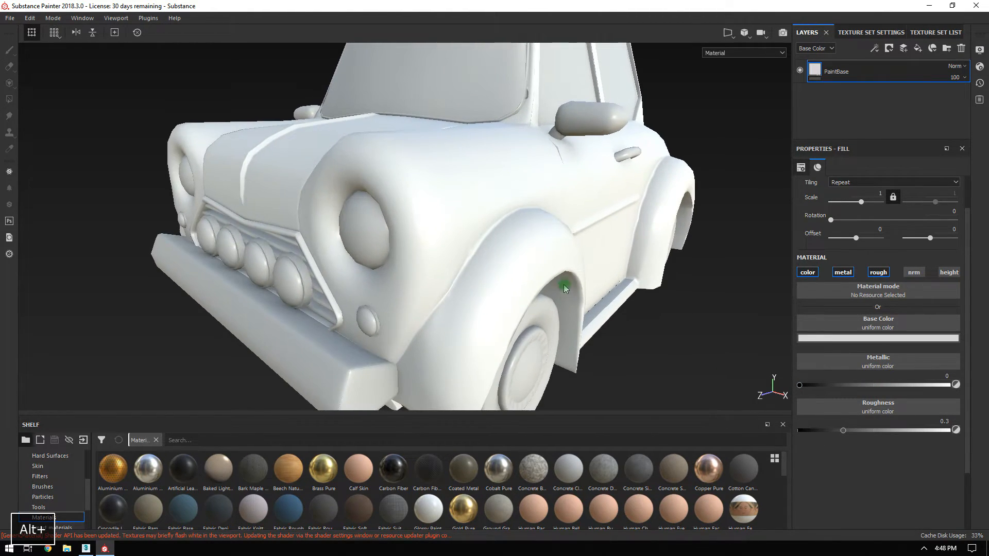
pyautogui.moveTo(845, 431); pyautogui.dragTo(811, 432)
pyautogui.keyDown('alt'); pyautogui.moveTo(464, 163); pyautogui.dragTo(320, 108); pyautogui.keyUp('alt')
# Orbit around the car to inspect the glossy paint from hood, sides and front.
pyautogui.keyDown('alt'); pyautogui.moveTo(435, 215); pyautogui.dragTo(584, 225); pyautogui.keyUp('alt')
pyautogui.keyDown('alt'); pyautogui.moveTo(386, 139); pyautogui.dragTo(863, 139); pyautogui.keyUp('alt')
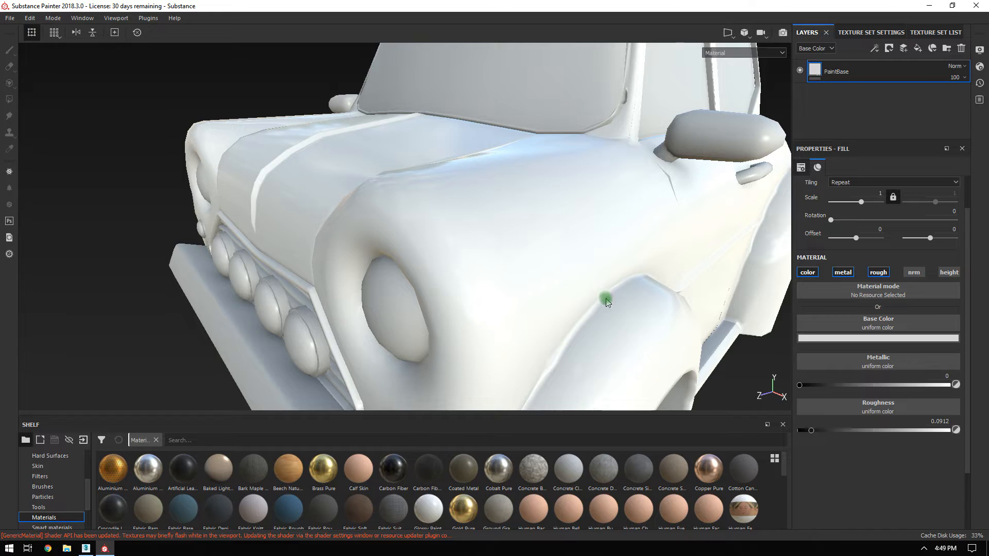
pyautogui.keyDown('alt'); pyautogui.moveTo(606, 303); pyautogui.dragTo(556, 269); pyautogui.keyUp('alt')
pyautogui.keyDown('alt'); pyautogui.moveTo(481, 172); pyautogui.dragTo(400, 133); pyautogui.keyUp('alt')
pyautogui.keyDown('alt'); pyautogui.moveTo(614, 240); pyautogui.dragTo(330, 104, button='right'); pyautogui.keyUp('alt')
pyautogui.keyDown('alt'); pyautogui.moveTo(329, 103); pyautogui.dragTo(567, 98); pyautogui.keyUp('alt')
pyautogui.keyDown('alt'); pyautogui.moveTo(567, 98); pyautogui.dragTo(519, 122, button='right'); pyautogui.keyUp('alt')
pyautogui.keyDown('alt'); pyautogui.moveTo(519, 122); pyautogui.dragTo(596, 229); pyautogui.keyUp('alt')
pyautogui.keyDown('alt'); pyautogui.moveTo(596, 230); pyautogui.dragTo(404, 189, button='right'); pyautogui.keyUp('alt')
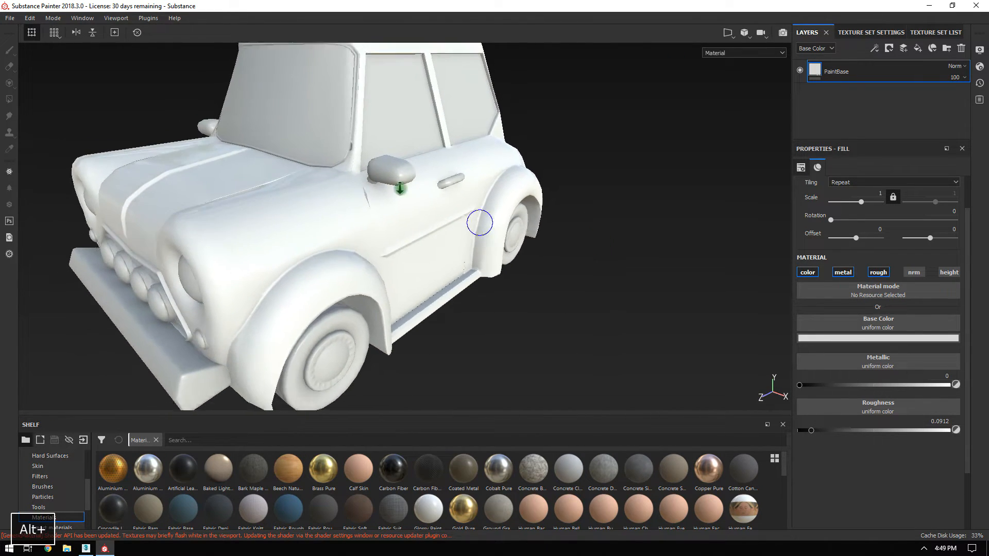
pyautogui.keyDown('alt'); pyautogui.moveTo(403, 189); pyautogui.dragTo(515, 216); pyautogui.keyUp('alt')
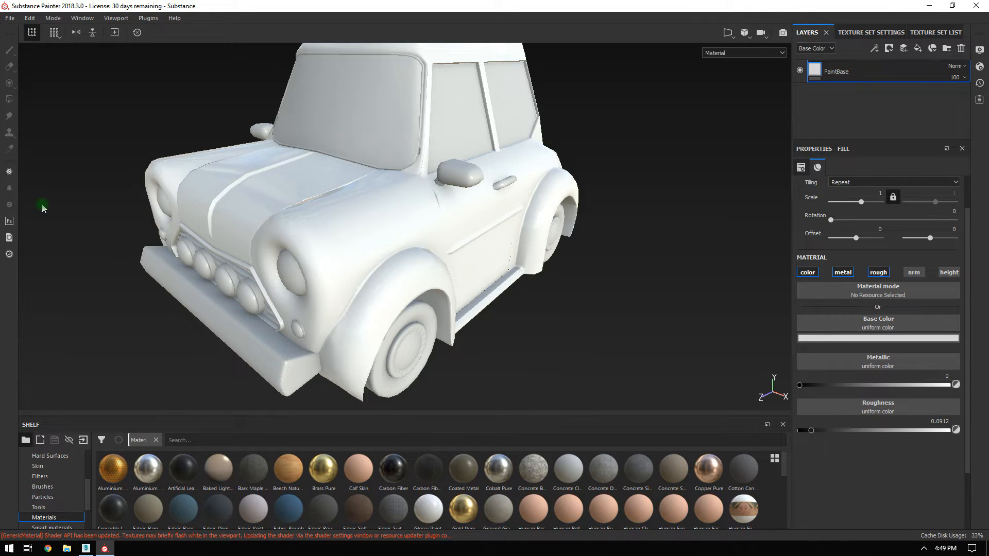
pyautogui.keyDown('alt'); pyautogui.moveTo(317, 190); pyautogui.dragTo(369, 187); pyautogui.keyUp('alt')
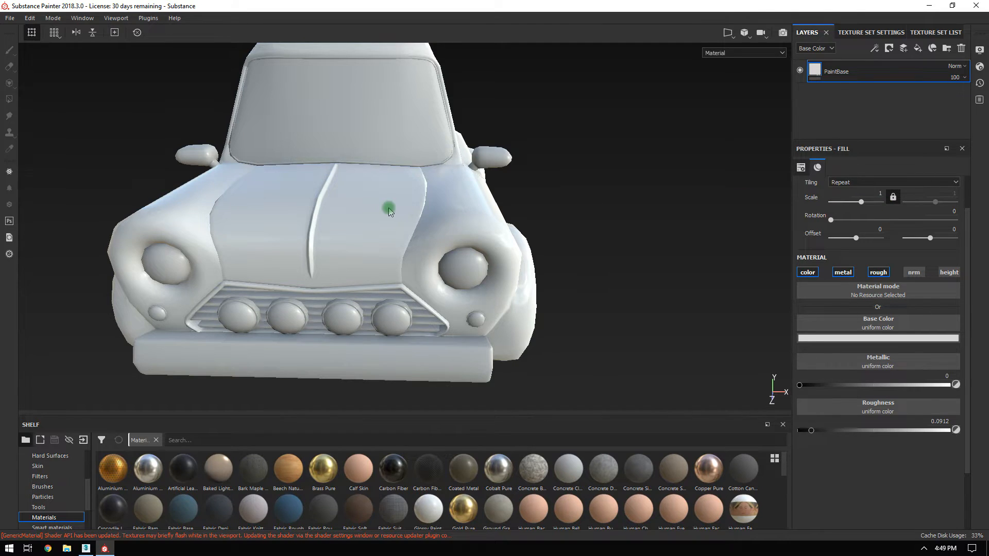
pyautogui.keyDown('alt'); pyautogui.moveTo(387, 200); pyautogui.dragTo(192, 91, button='right'); pyautogui.keyUp('alt')
pyautogui.keyDown('alt'); pyautogui.moveTo(384, 116); pyautogui.dragTo(458, 181, button='middle'); pyautogui.keyUp('alt')
pyautogui.keyDown('alt'); pyautogui.moveTo(458, 181); pyautogui.dragTo(416, 176); pyautogui.keyUp('alt')
pyautogui.keyDown('alt'); pyautogui.moveTo(345, 188); pyautogui.dragTo(331, 254); pyautogui.keyUp('alt')
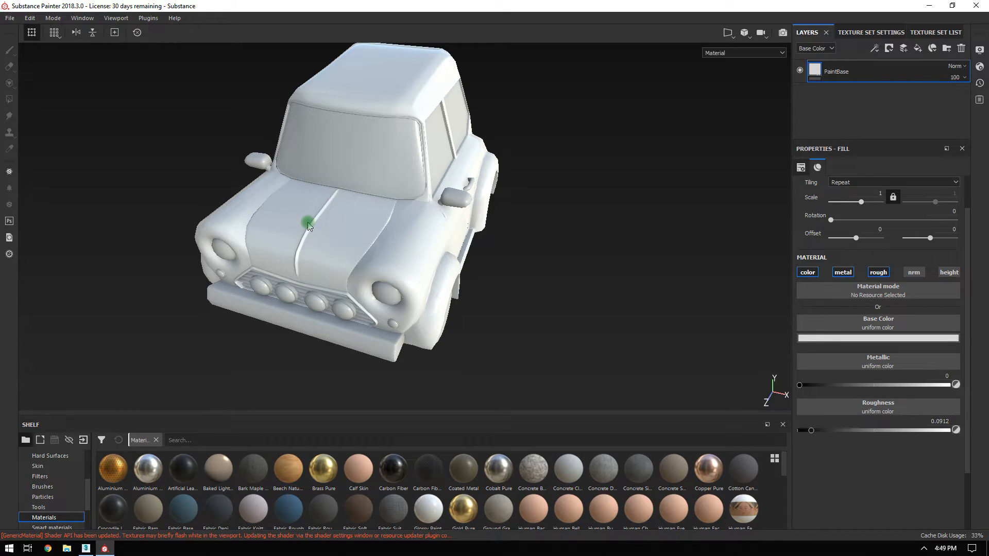
pyautogui.keyDown('alt'); pyautogui.moveTo(464, 261); pyautogui.dragTo(464, 229); pyautogui.keyUp('alt')
pyautogui.keyDown('alt'); pyautogui.moveTo(464, 229); pyautogui.dragTo(489, 230, button='middle'); pyautogui.keyUp('alt')
pyautogui.keyDown('alt'); pyautogui.moveTo(468, 164); pyautogui.dragTo(442, 161, button='middle'); pyautogui.keyUp('alt')
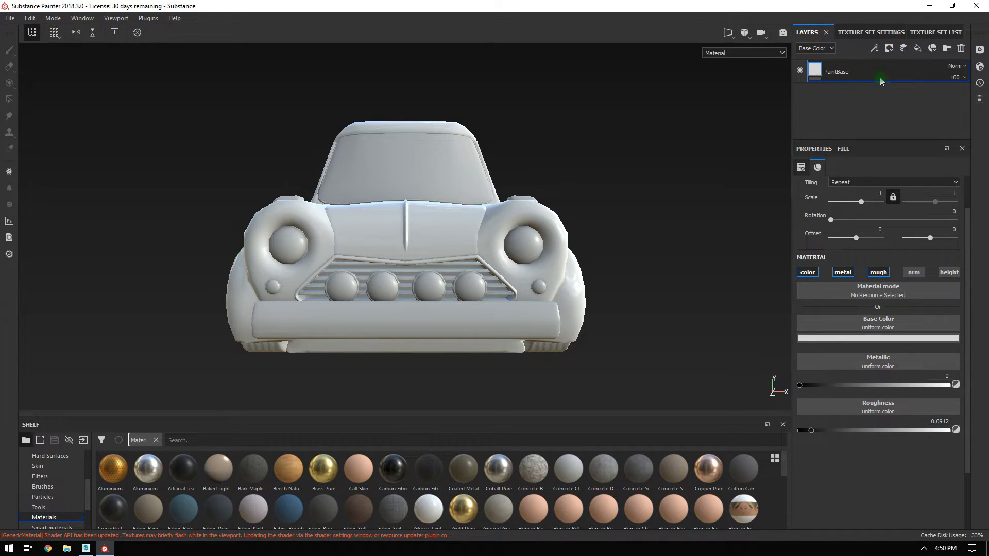
pyautogui.click(903, 49)
# Name the new layer Stripes and disable its metal, rough, nrm and height channels.
pyautogui.doubleClick(836, 70)
pyautogui.write('S')
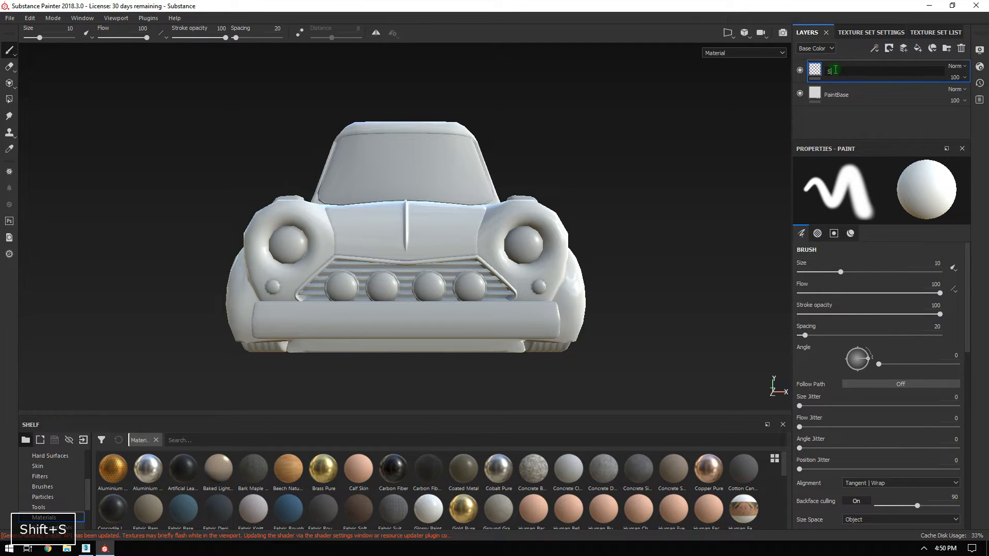
pyautogui.write('tripes')
pyautogui.press('Return')
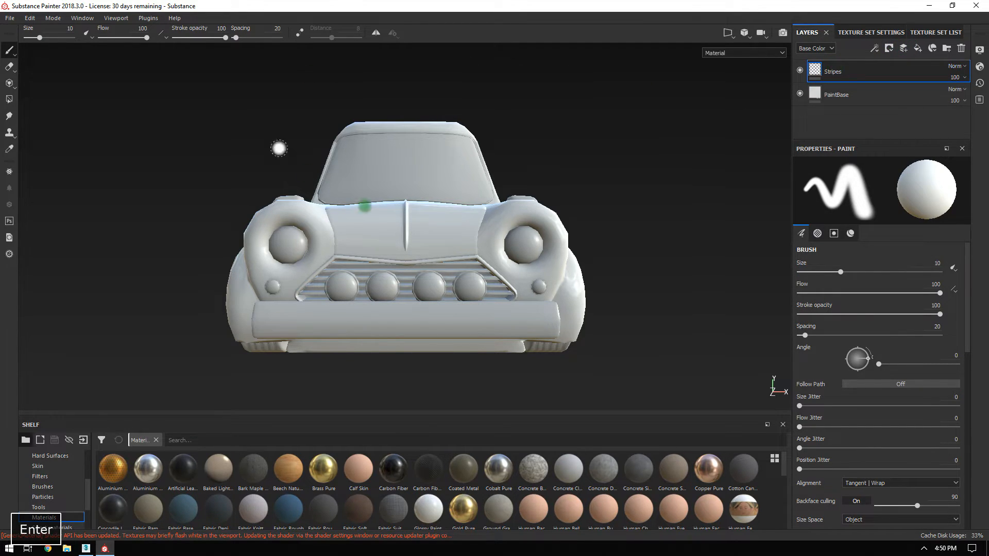
pyautogui.scroll(-10, 876, 330)
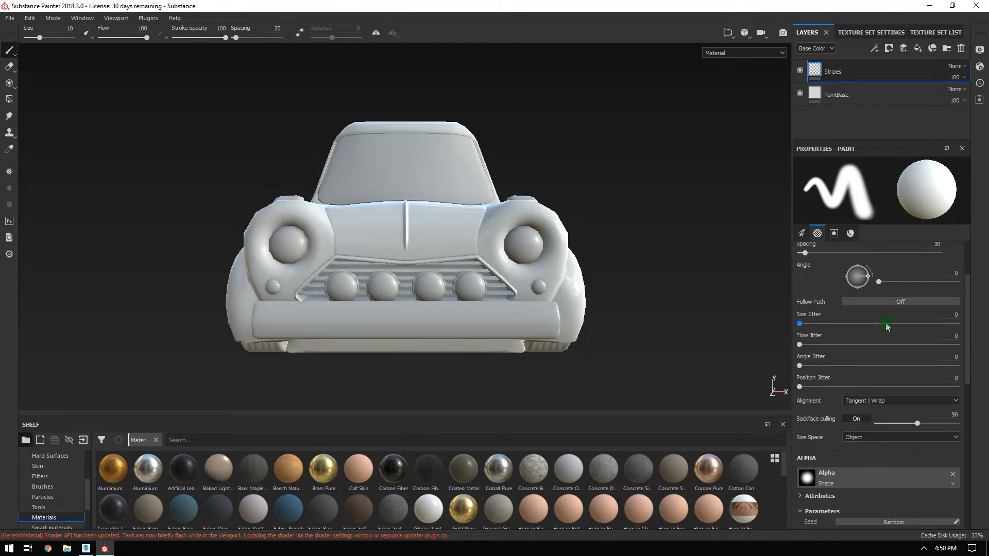
pyautogui.click(843, 390)
pyautogui.click(878, 390)
pyautogui.click(914, 390)
pyautogui.click(952, 391)
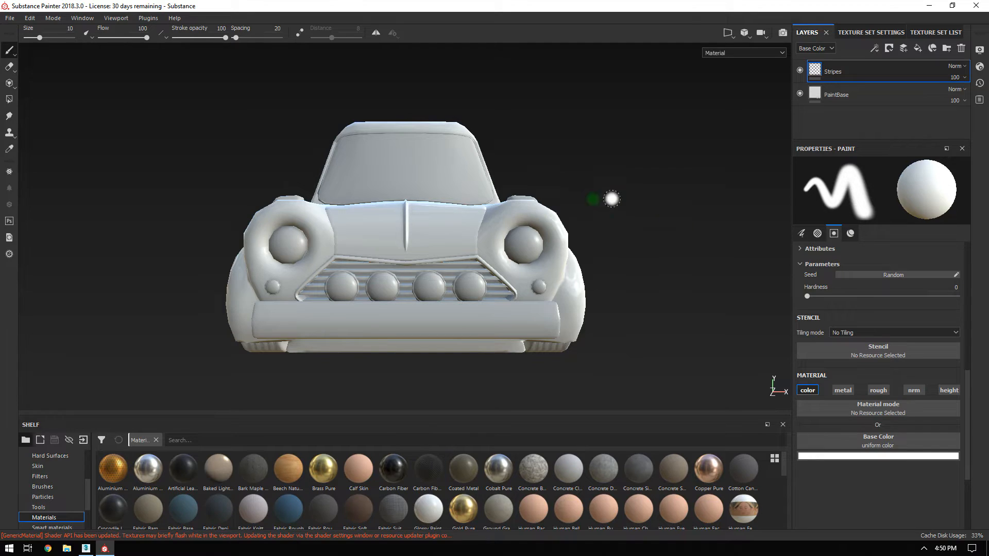
# Isolate the car body texture set and view it from the top.
pyautogui.press('alt')
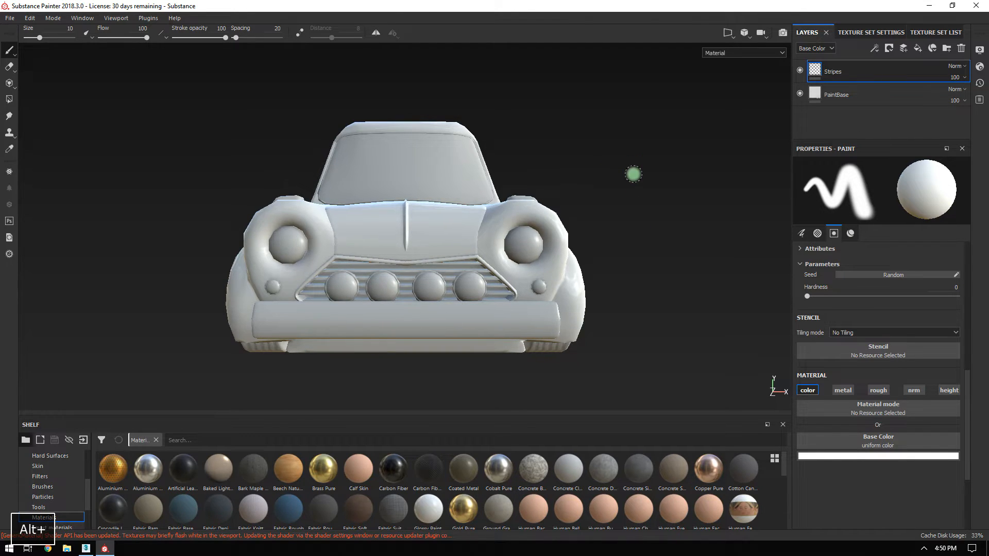
pyautogui.hotkey('alt', 'q')
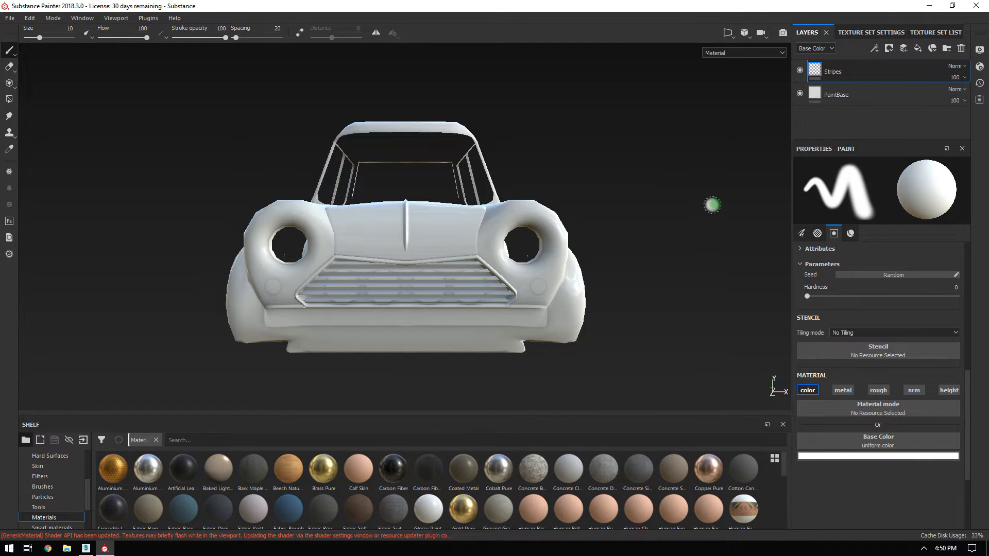
pyautogui.keyDown('alt'); pyautogui.moveTo(707, 181); pyautogui.dragTo(670, 263); pyautogui.keyUp('alt')
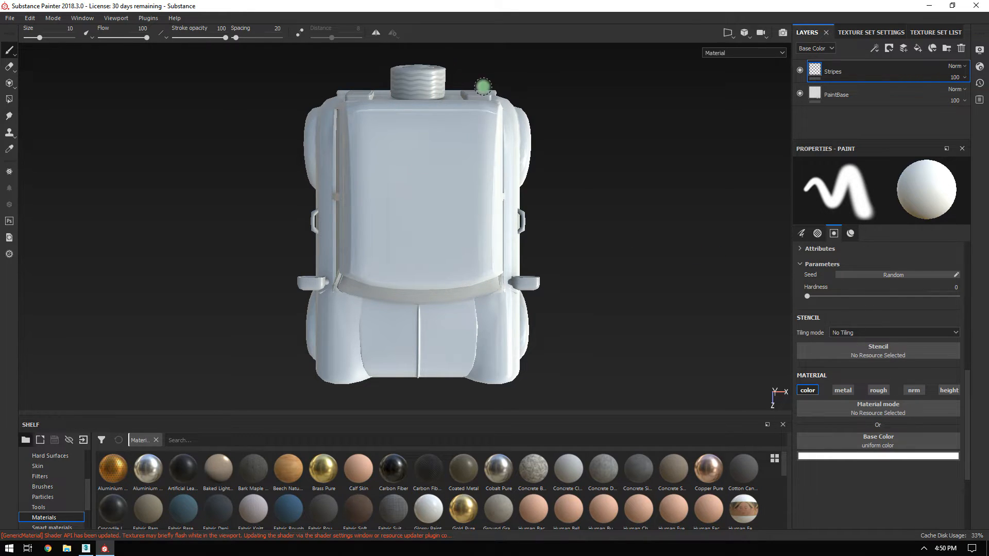
# Frame the car from above, trying orthographic and perspective views, and turn on mirror symmetry.
pyautogui.click(745, 33)
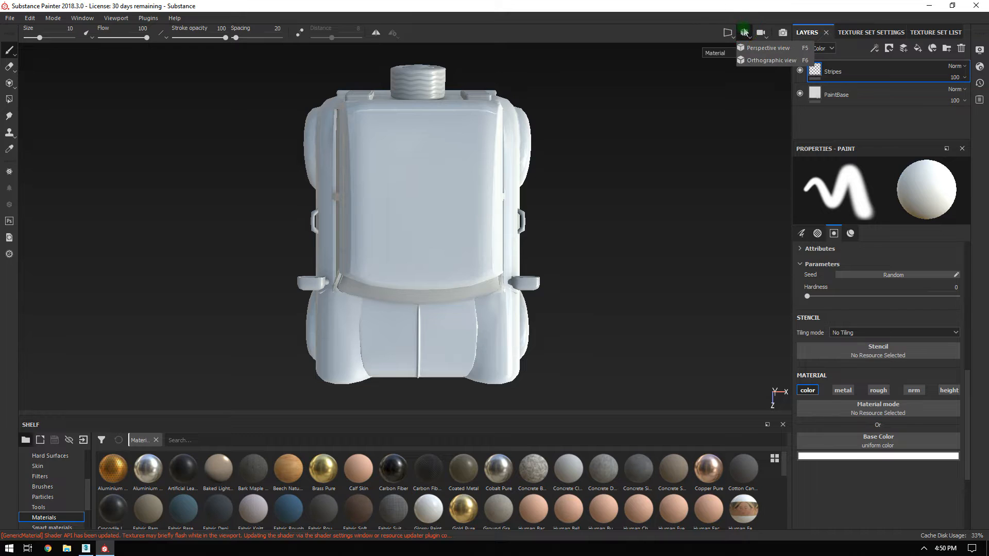
pyautogui.click(754, 60)
pyautogui.keyDown('alt'); pyautogui.moveTo(649, 144); pyautogui.dragTo(684, 323); pyautogui.keyUp('alt')
pyautogui.keyDown('alt'); pyautogui.moveTo(592, 177); pyautogui.dragTo(603, 205, button='right'); pyautogui.keyUp('alt')
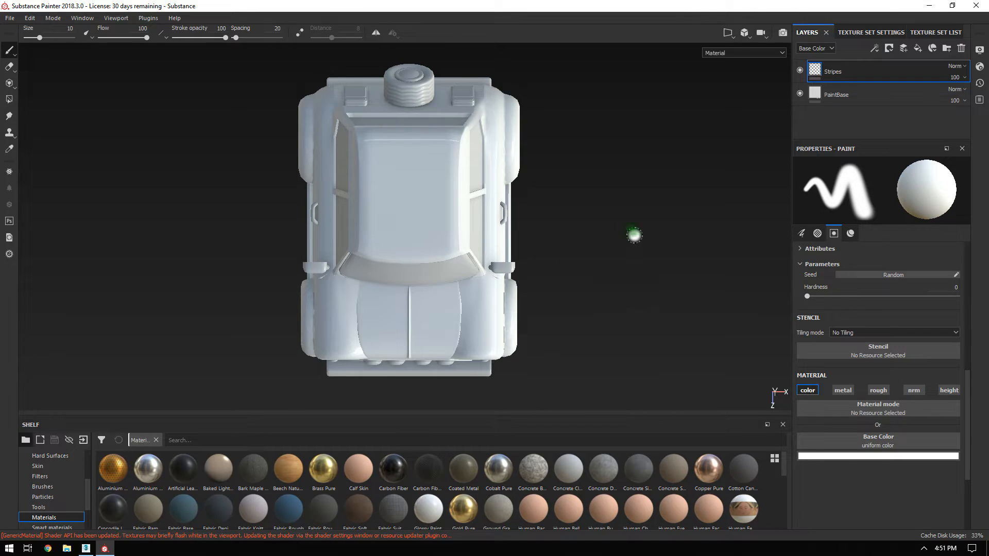
pyautogui.click(745, 33)
pyautogui.click(752, 48)
pyautogui.moveTo(661, 230)
pyautogui.keyDown('alt'); pyautogui.mouseDown(button='right')
pyautogui.moveTo(411, 83)
pyautogui.moveTo(436, 113)
pyautogui.mouseUp(button='right'); pyautogui.keyUp('alt')
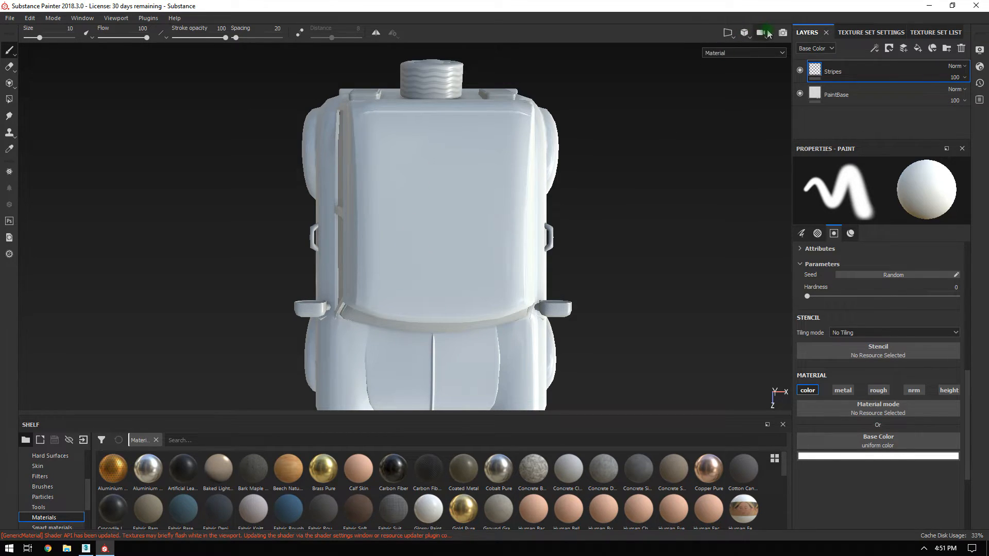
pyautogui.click(746, 33)
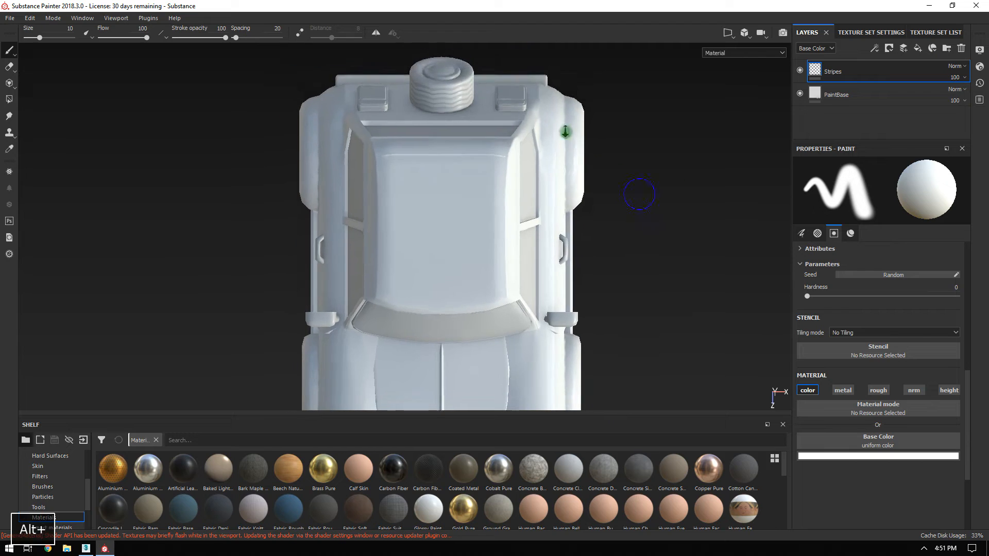
pyautogui.keyDown('alt'); pyautogui.moveTo(614, 188); pyautogui.dragTo(561, 102, button='right'); pyautogui.keyUp('alt')
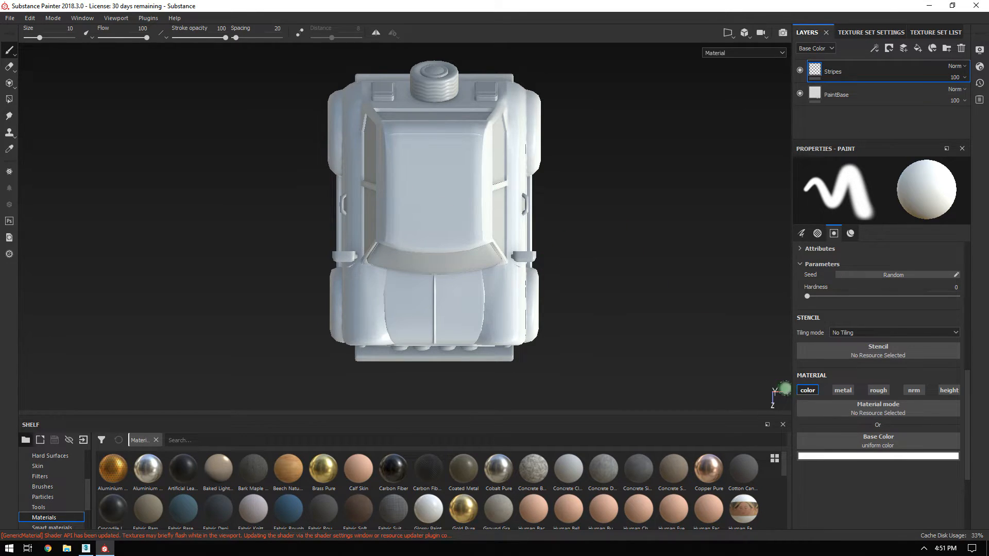
pyautogui.click(372, 34)
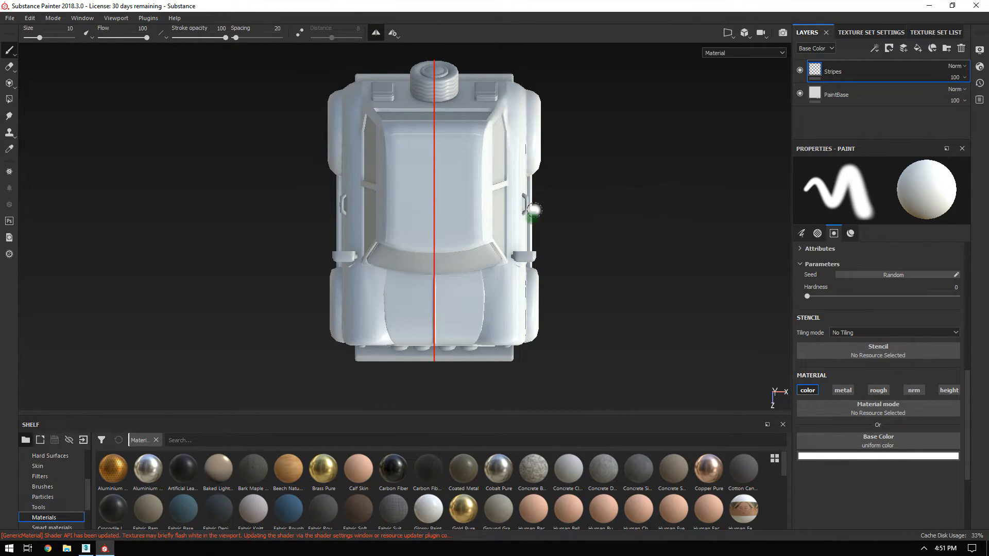
# Show the Stencil and Material sections of the paint properties.
pyautogui.scroll(3, 878, 340)
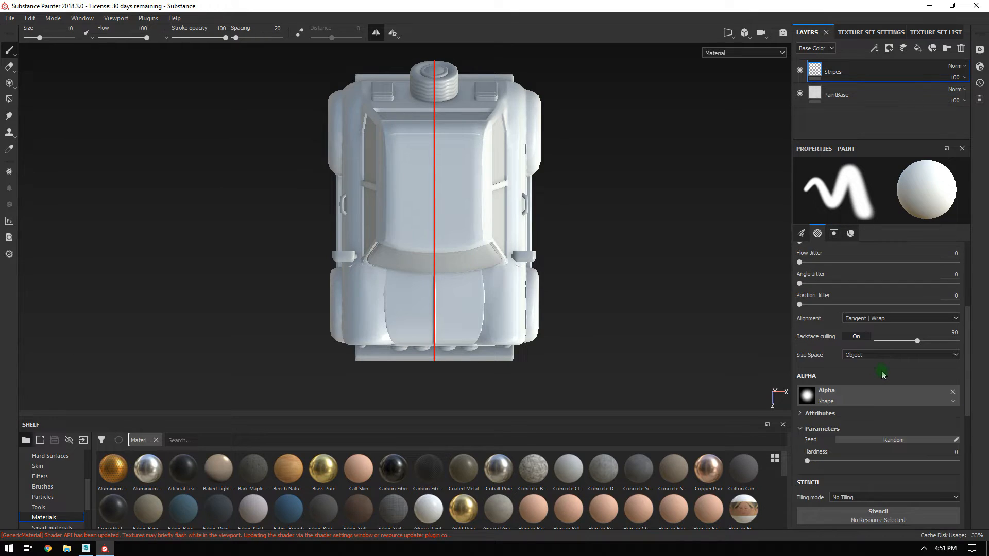
pyautogui.scroll(-1, 882, 375)
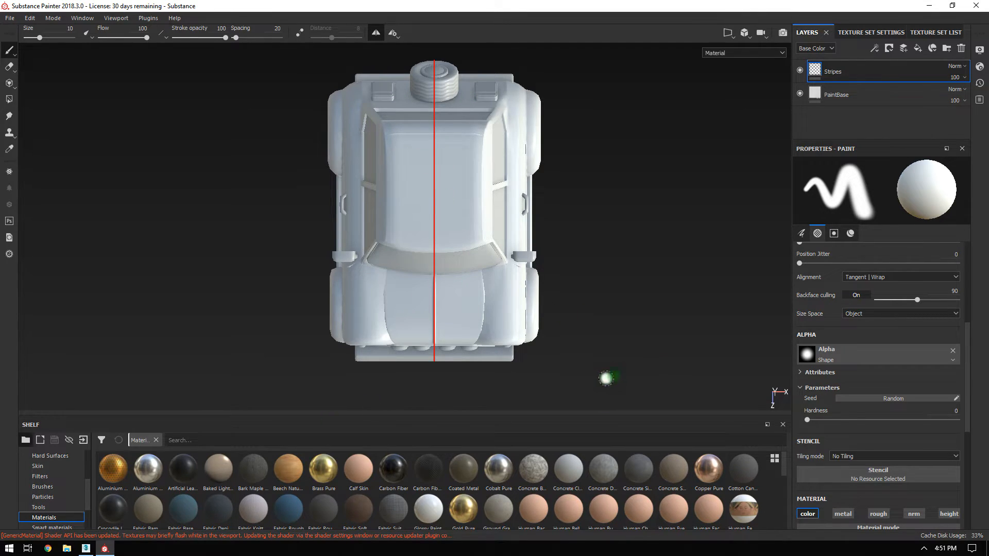
pyautogui.click(834, 234)
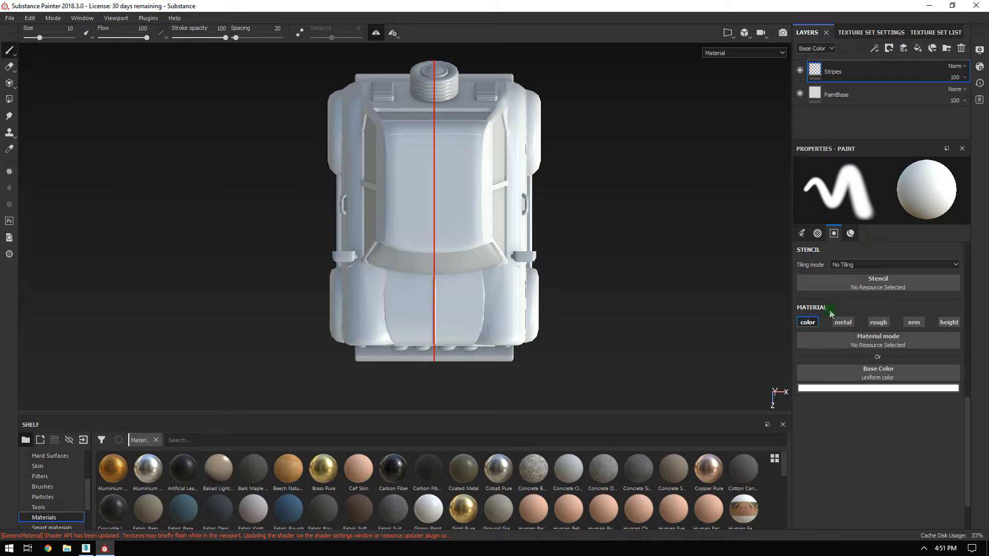
# Search the stencils for 'square' and load Shape Square Squeeze onto the brush.
pyautogui.click(889, 292)
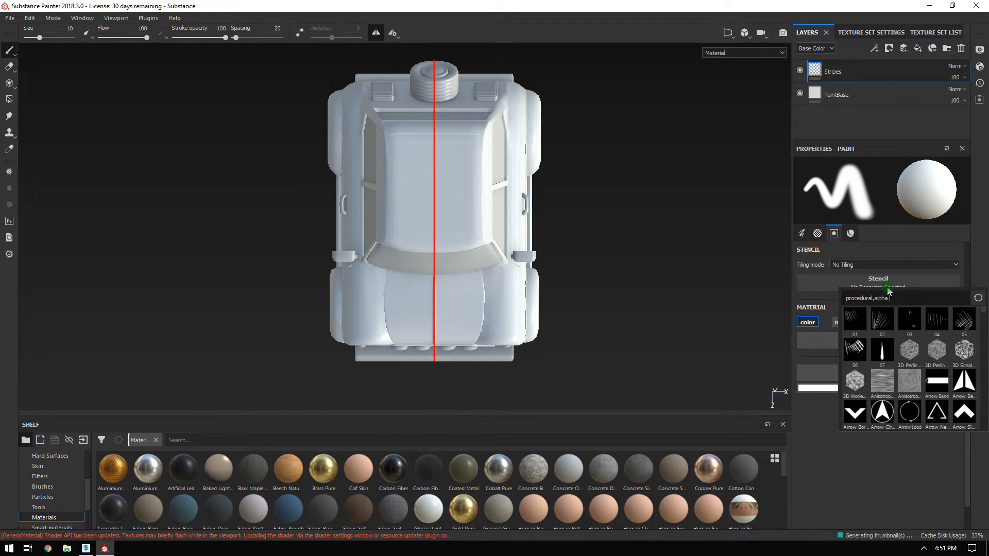
pyautogui.moveTo(889, 296); pyautogui.dragTo(796, 305)
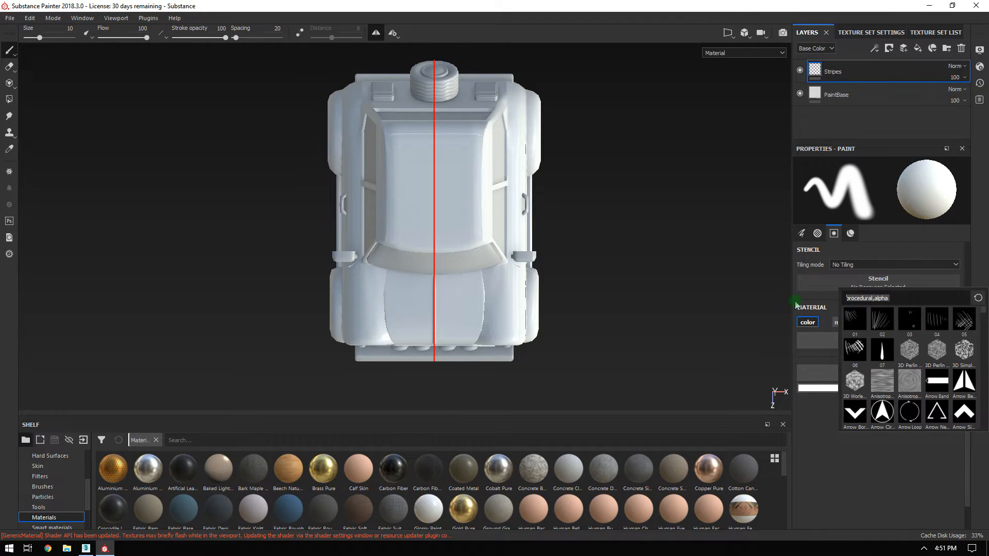
pyautogui.write('square')
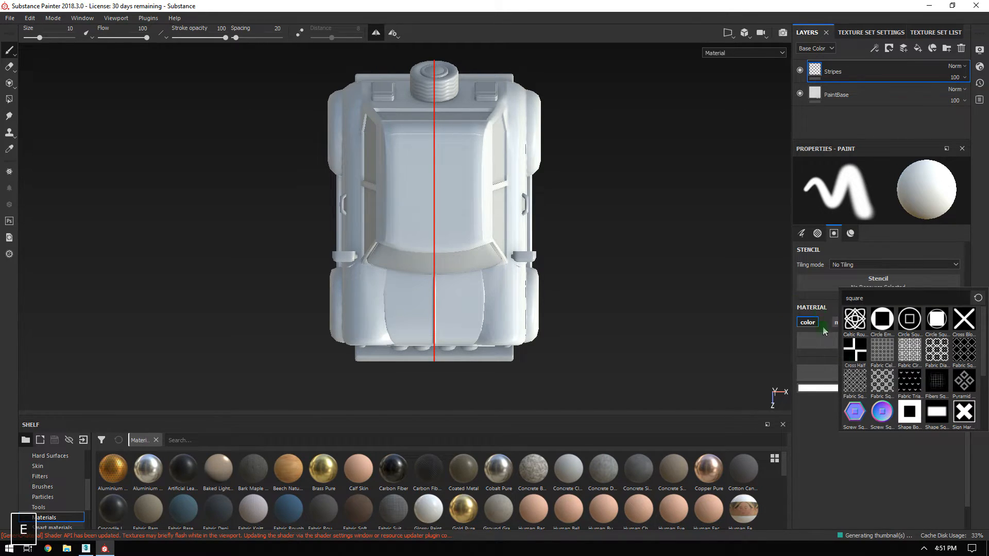
pyautogui.click(938, 415)
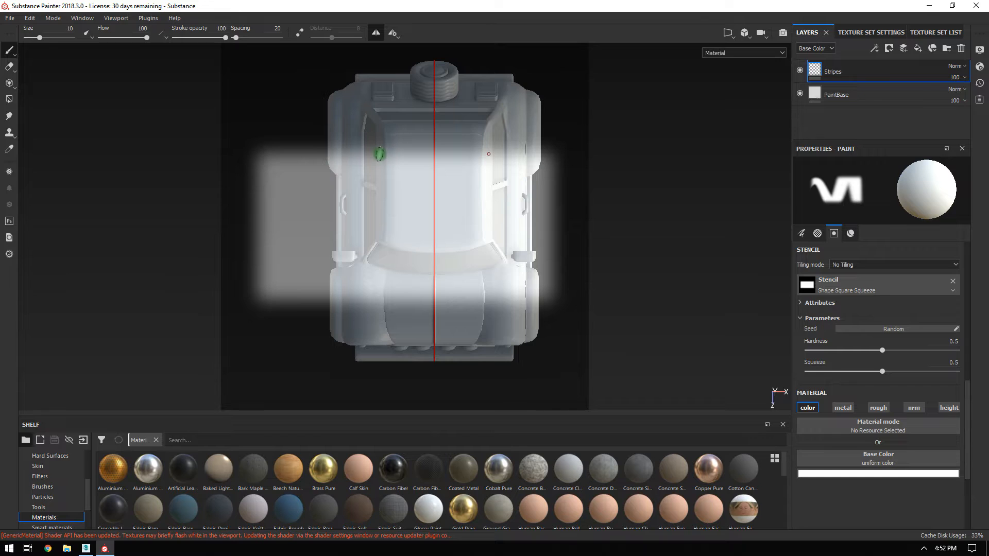
# Set stencil hardness to 1 and position the car lengthwise under the stencil.
pyautogui.keyDown('alt'); pyautogui.moveTo(596, 172); pyautogui.dragTo(645, 203, button='middle'); pyautogui.keyUp('alt')
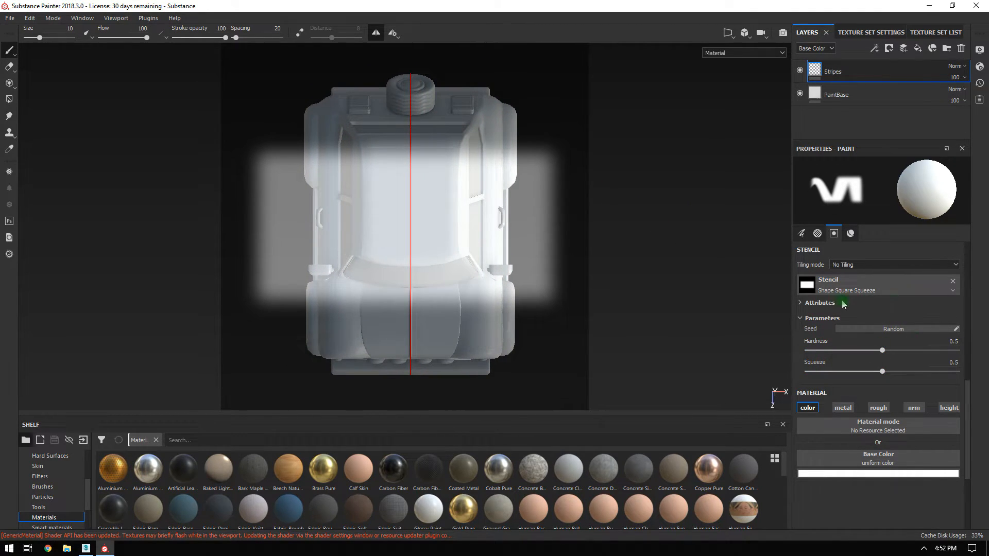
pyautogui.keyDown('alt'); pyautogui.moveTo(640, 234); pyautogui.dragTo(638, 205, button='middle'); pyautogui.keyUp('alt')
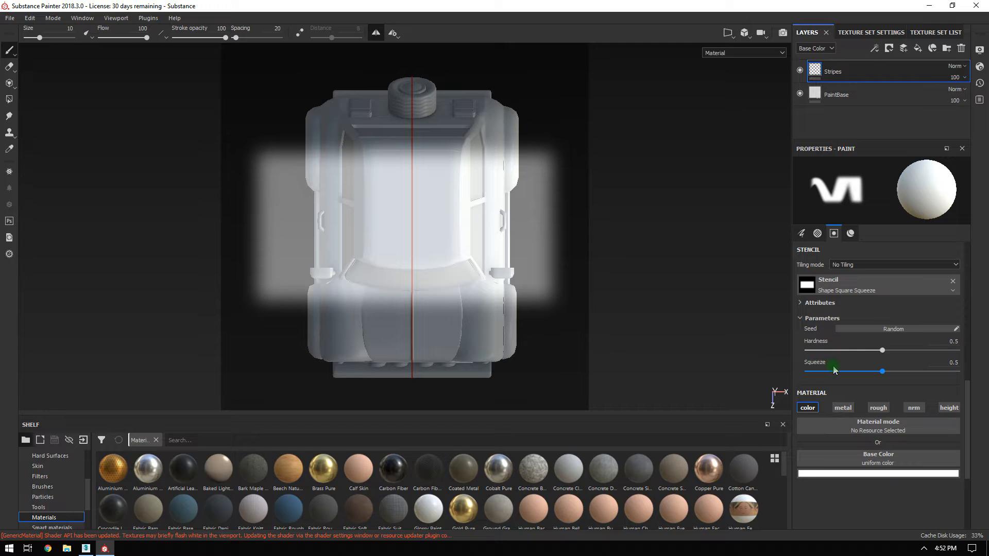
pyautogui.moveTo(883, 350); pyautogui.dragTo(958, 350)
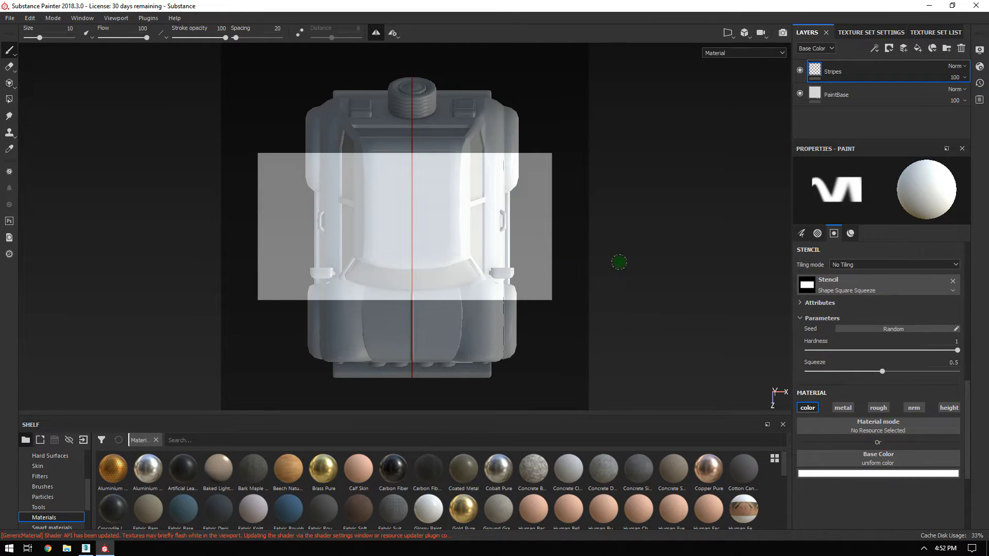
pyautogui.moveTo(649, 269)
pyautogui.keyDown('alt'); pyautogui.mouseDown()
pyautogui.moveTo(647, 223)
pyautogui.moveTo(634, 287)
pyautogui.moveTo(753, 247)
pyautogui.moveTo(645, 178)
pyautogui.moveTo(740, 223)
pyautogui.moveTo(649, 239)
pyautogui.moveTo(647, 264)
pyautogui.mouseUp(); pyautogui.keyUp('alt')
pyautogui.keyDown('alt'); pyautogui.moveTo(647, 265); pyautogui.dragTo(660, 221, button='middle'); pyautogui.keyUp('alt')
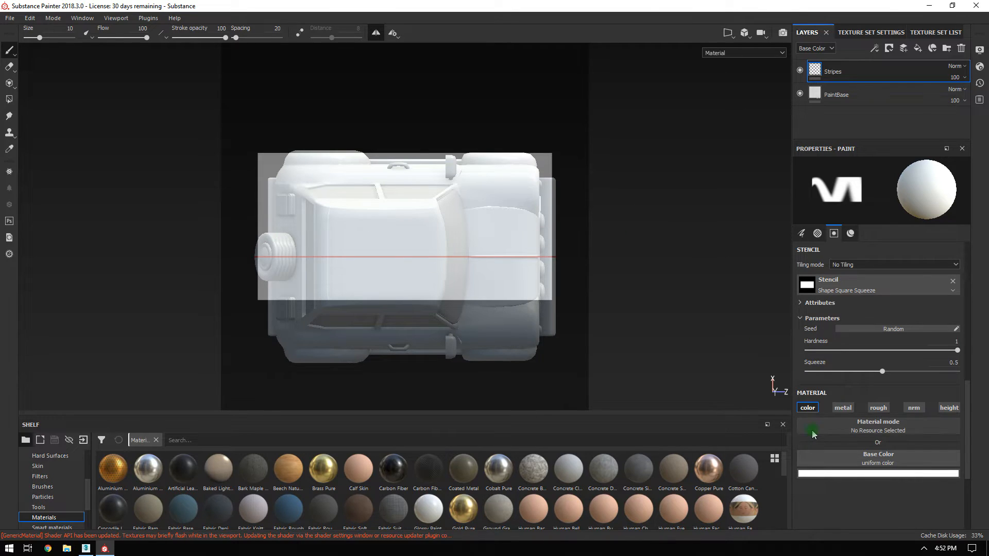
# Squeeze the stencil to 0.07 and align the car beneath the thin band.
pyautogui.moveTo(880, 384); pyautogui.dragTo(818, 379)
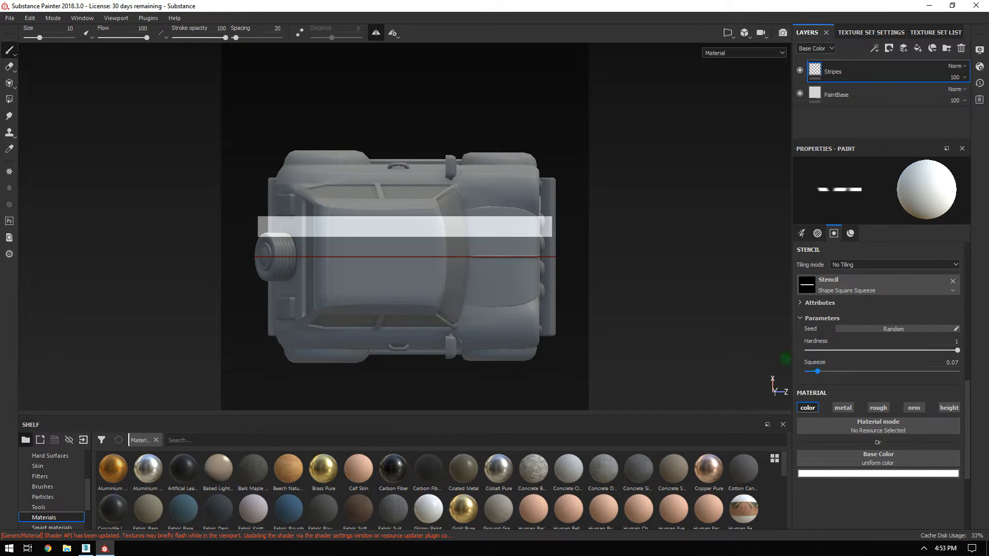
pyautogui.moveTo(640, 227)
pyautogui.keyDown('alt'); pyautogui.mouseDown()
pyautogui.moveTo(636, 203)
pyautogui.moveTo(649, 240)
pyautogui.moveTo(645, 230)
pyautogui.mouseUp(); pyautogui.keyUp('alt')
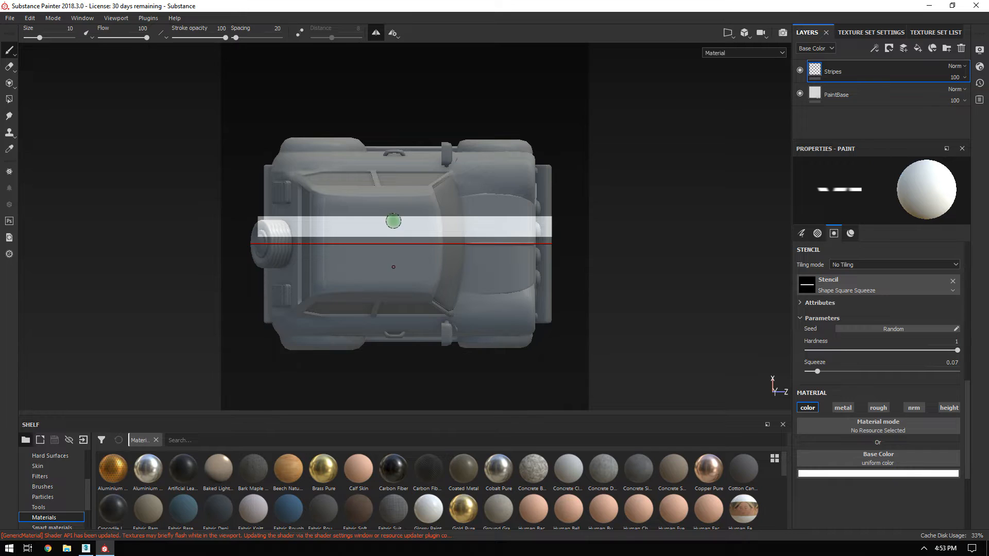
pyautogui.keyDown('alt'); pyautogui.moveTo(651, 235); pyautogui.dragTo(648, 235, button='middle'); pyautogui.keyUp('alt')
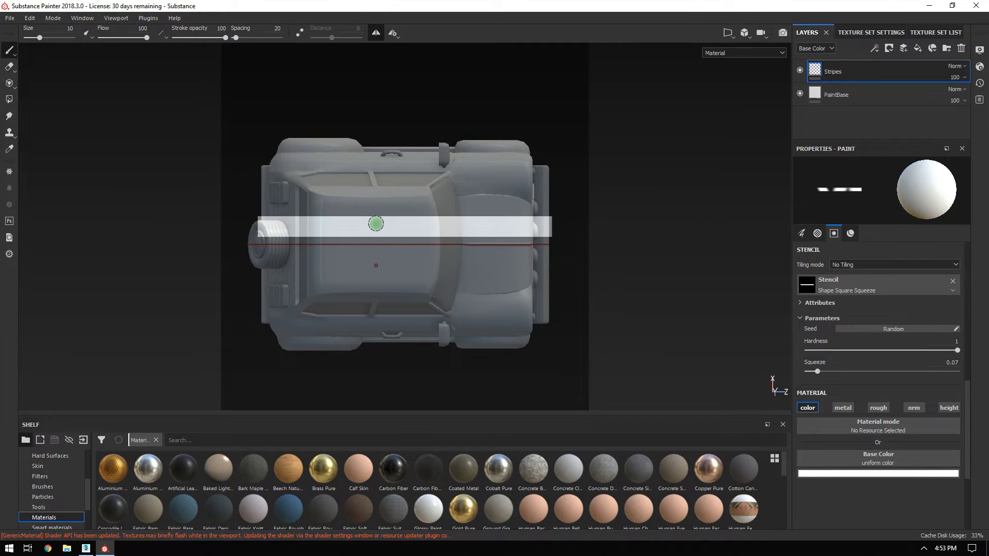
pyautogui.click(830, 474)
# Pick pure red (R 1.0) as the brush's base colour.
pyautogui.moveTo(896, 397)
pyautogui.mouseDown()
pyautogui.moveTo(913, 392)
pyautogui.moveTo(926, 358)
pyautogui.mouseUp()
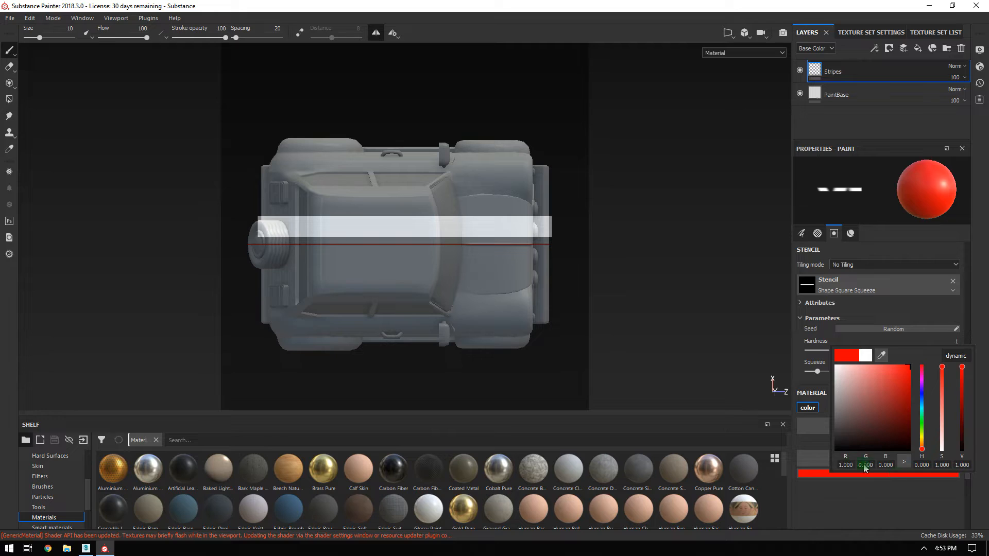
pyautogui.click(869, 519)
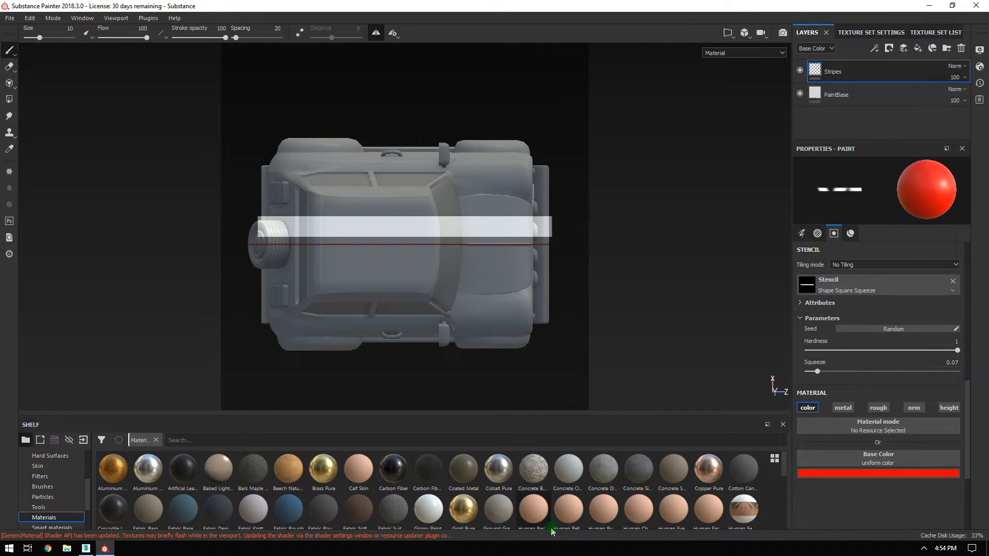
pyautogui.press('space')
# Set brush size to 15.58 and paint the mirrored red stripes along the car through the stencil.
pyautogui.rightClick(583, 233)
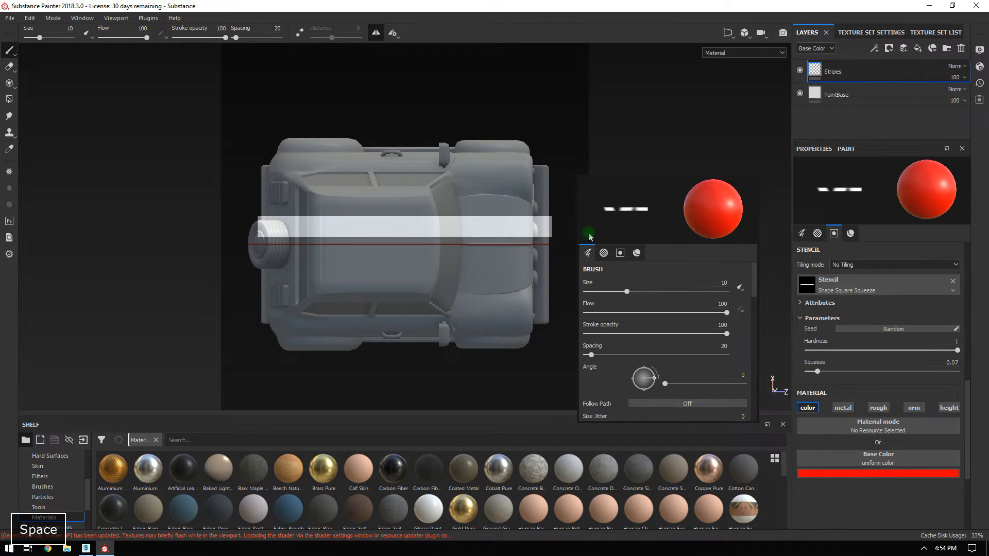
pyautogui.moveTo(627, 292); pyautogui.dragTo(638, 292)
pyautogui.click(615, 130)
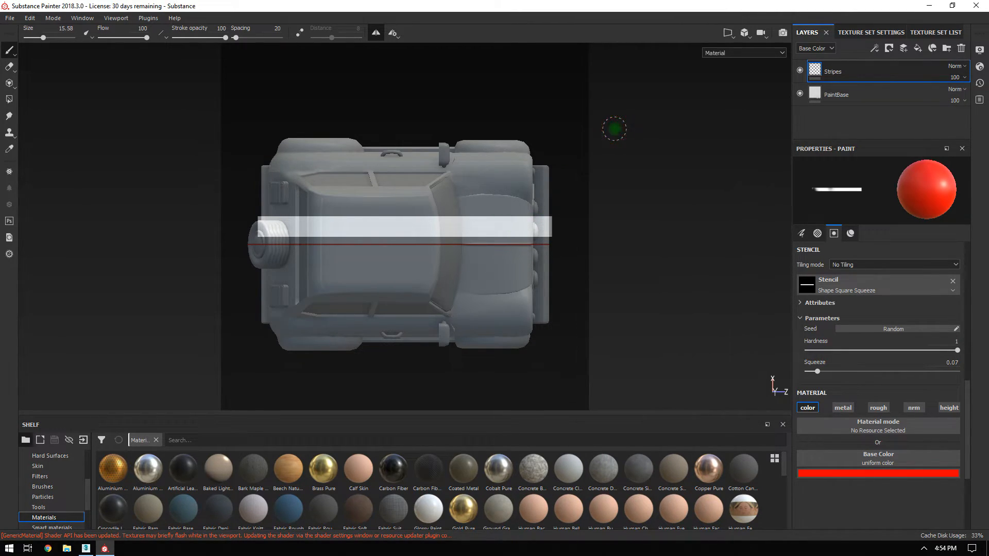
pyautogui.moveTo(553, 227)
pyautogui.mouseDown()
pyautogui.moveTo(203, 221)
pyautogui.moveTo(581, 218)
pyautogui.moveTo(242, 232)
pyautogui.mouseUp()
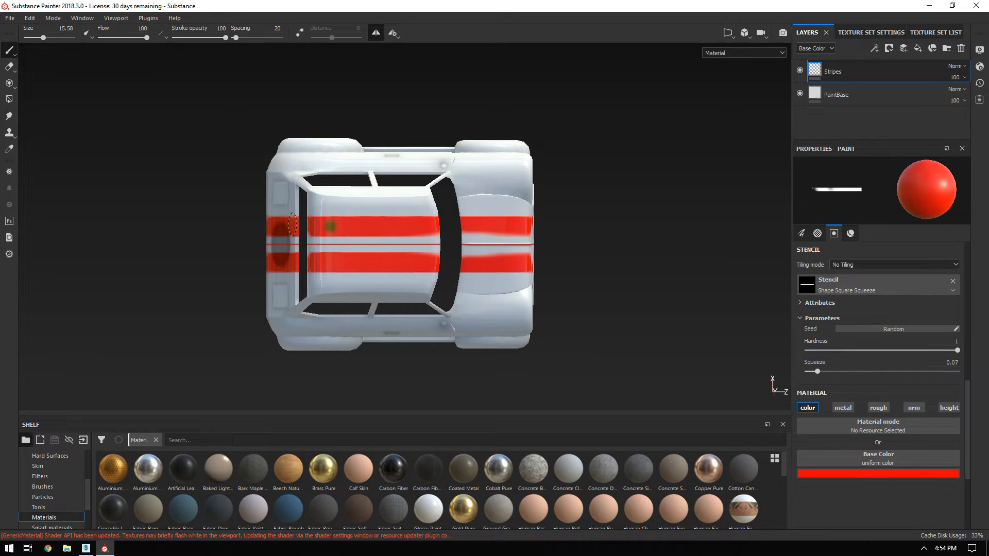
pyautogui.moveTo(364, 232); pyautogui.dragTo(538, 240)
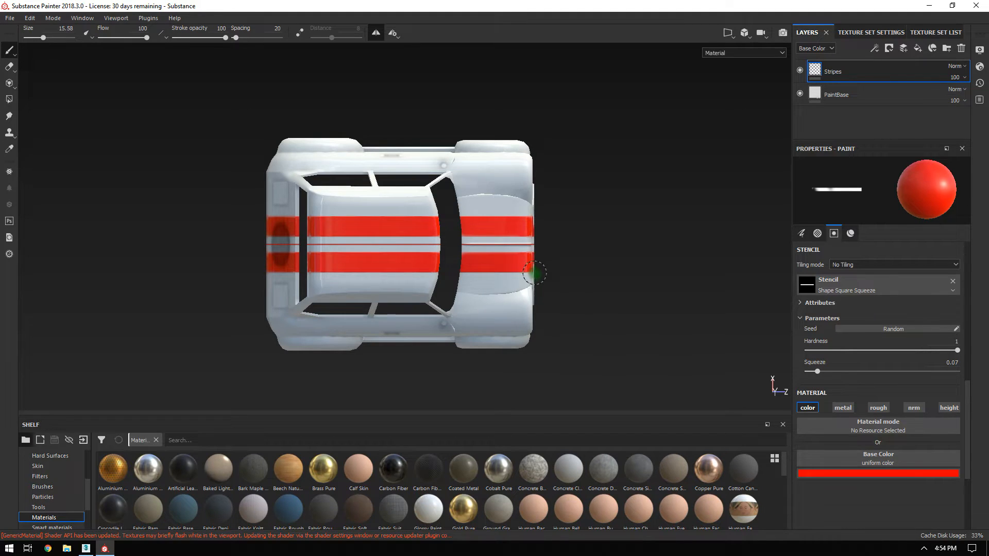
pyautogui.press('s')
pyautogui.moveTo(268, 232); pyautogui.dragTo(270, 232)
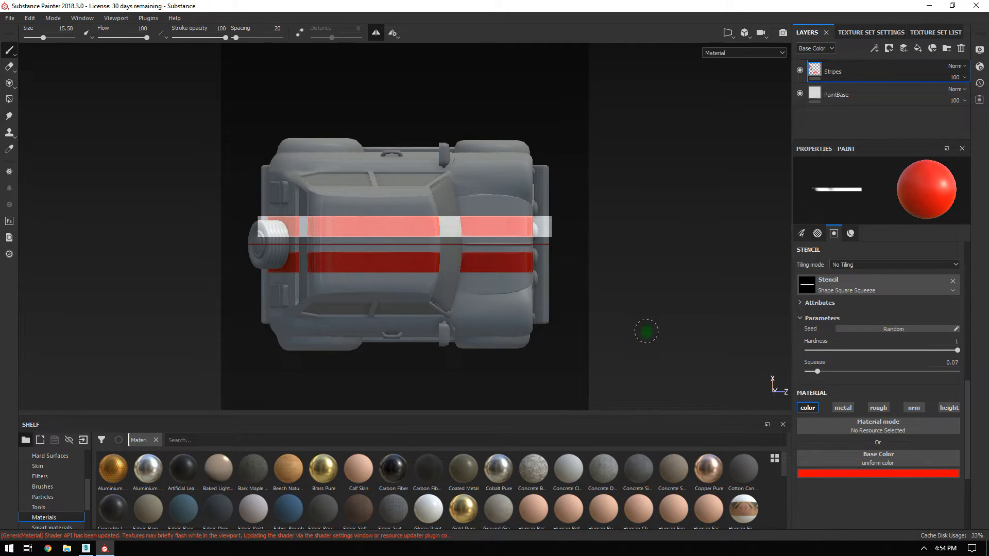
pyautogui.scroll(5, 868, 410)
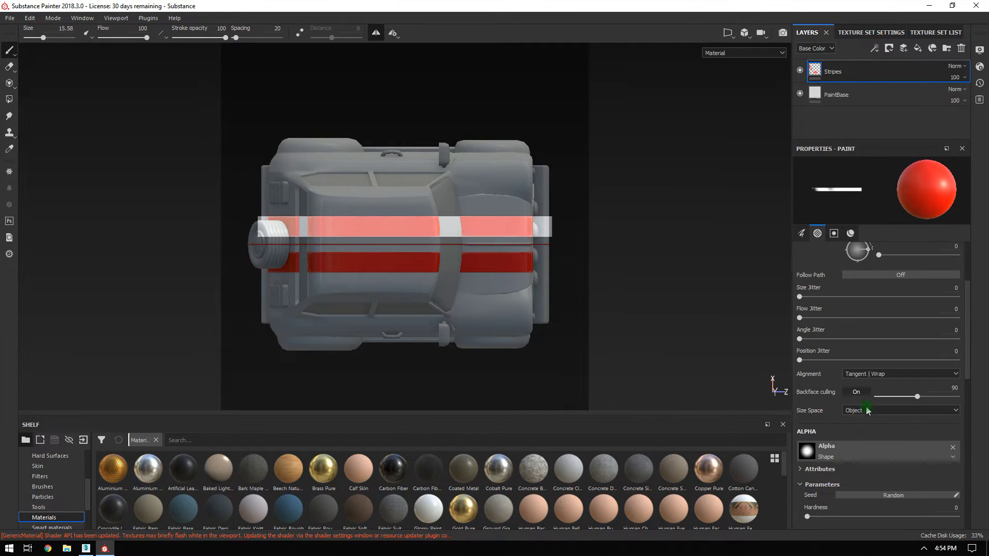
# Switch brush alignment to Tangent | Planar and extend the stripe leftward along the car.
pyautogui.click(876, 375)
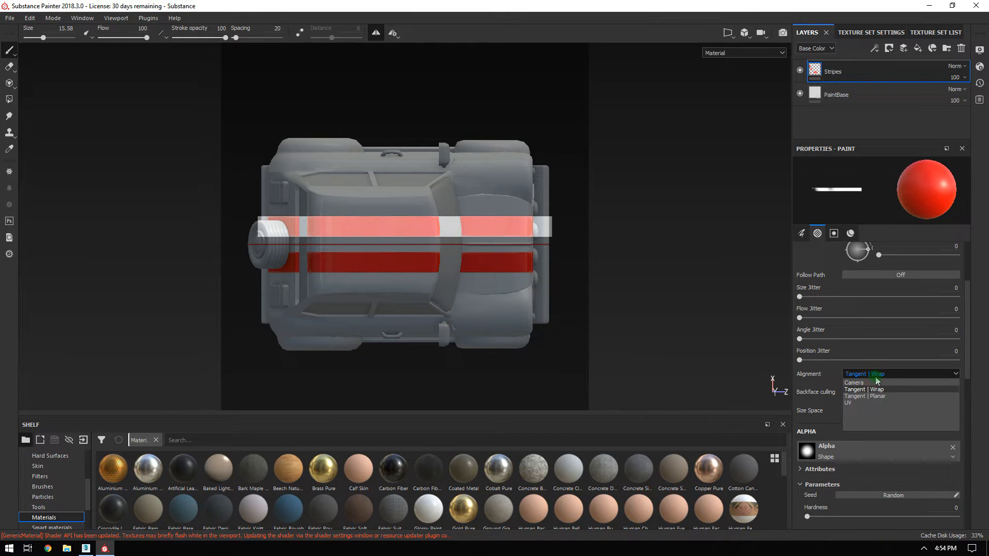
pyautogui.click(879, 390)
pyautogui.click(873, 375)
pyautogui.click(873, 397)
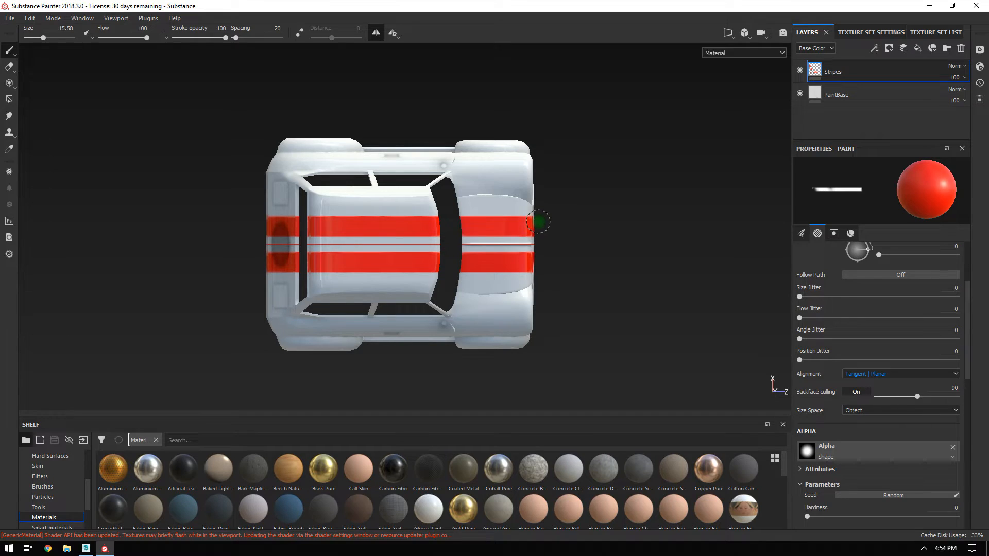
pyautogui.moveTo(544, 218); pyautogui.dragTo(339, 232)
# With Camera alignment, paint the stripe over the car's left end and delete the stencil.
pyautogui.click(862, 375)
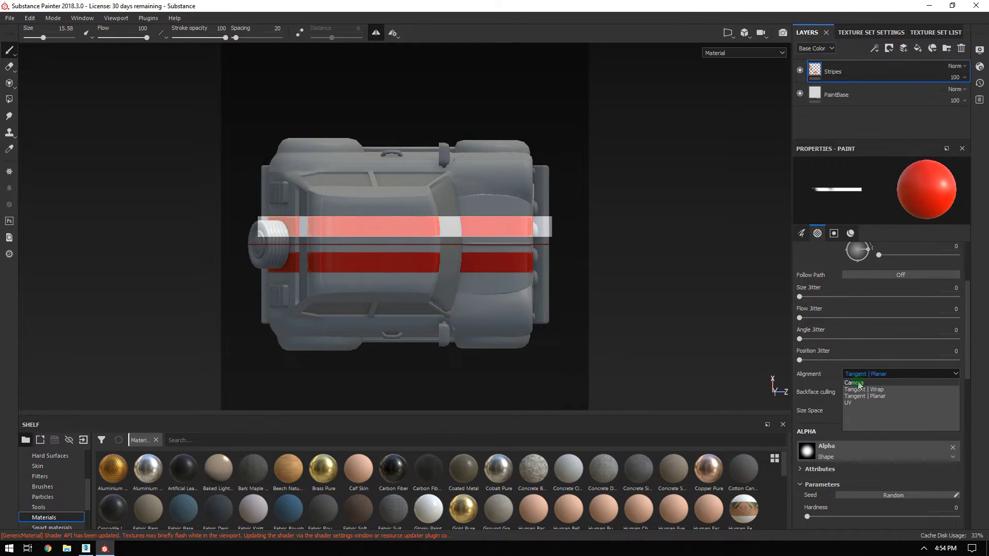
pyautogui.click(856, 383)
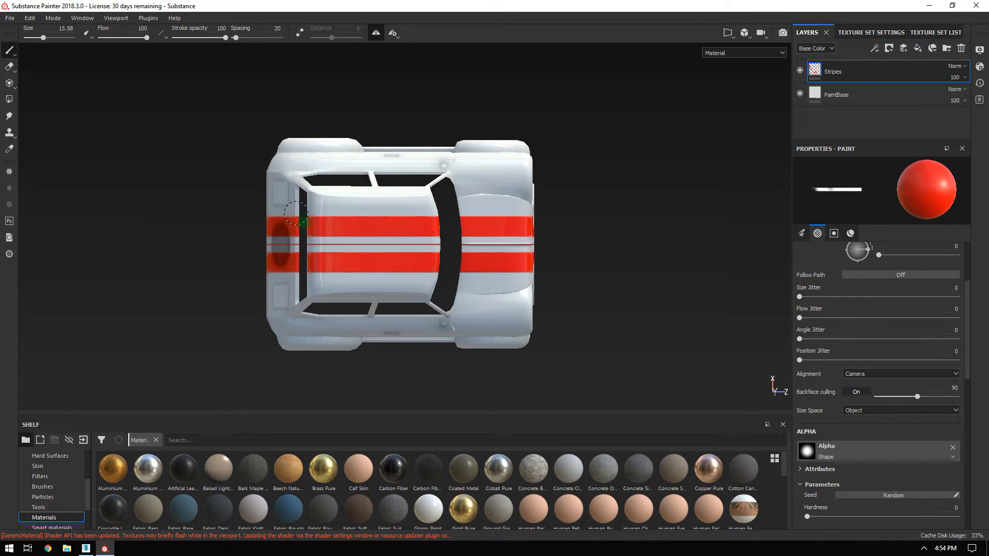
pyautogui.moveTo(291, 238)
pyautogui.mouseDown()
pyautogui.moveTo(260, 224)
pyautogui.moveTo(268, 235)
pyautogui.mouseUp()
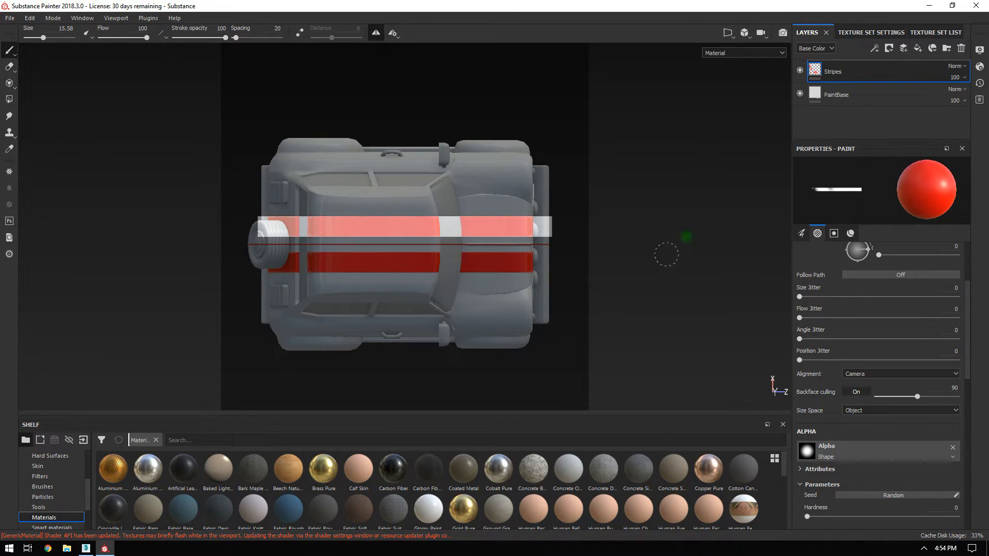
pyautogui.click(834, 233)
pyautogui.click(951, 283)
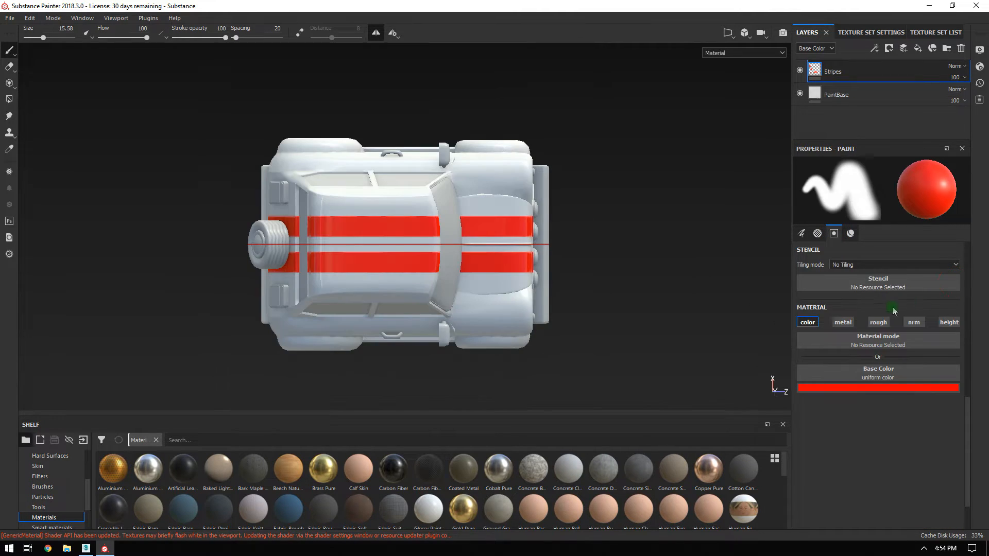
# Switch the viewport to perspective and turn off mirror symmetry.
pyautogui.keyDown('alt'); pyautogui.moveTo(661, 346); pyautogui.dragTo(649, 300); pyautogui.keyUp('alt')
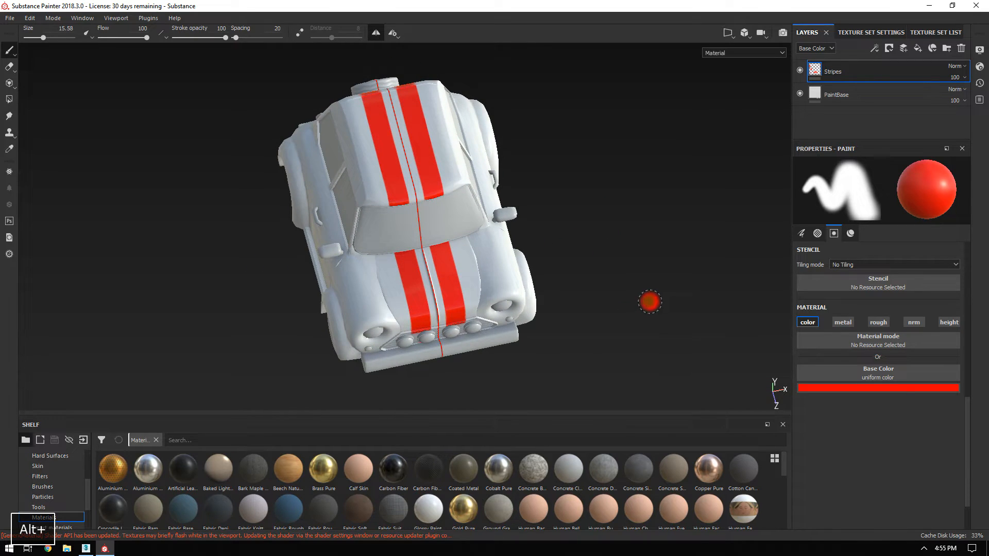
pyautogui.click(752, 35)
pyautogui.click(757, 50)
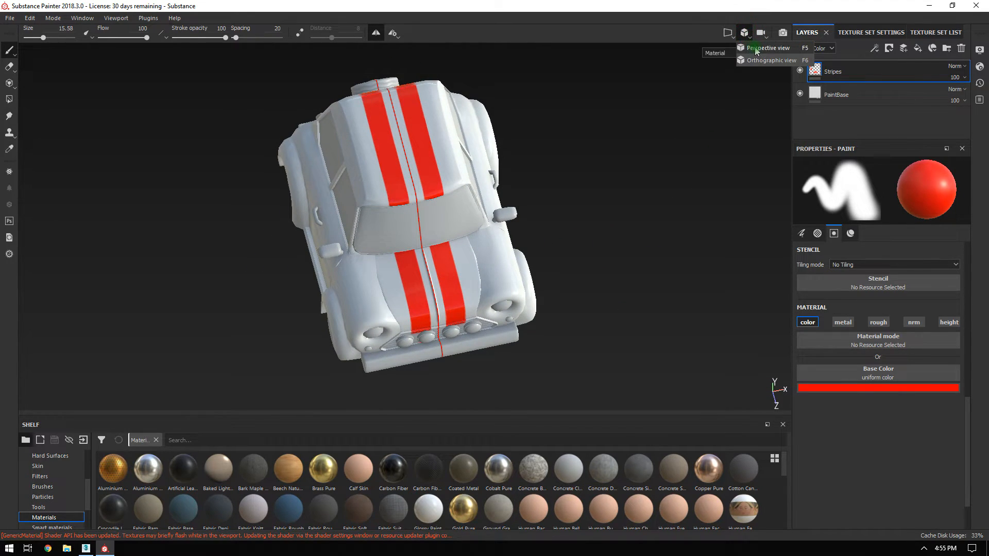
pyautogui.keyDown('alt'); pyautogui.moveTo(669, 274); pyautogui.dragTo(596, 223); pyautogui.keyUp('alt')
pyautogui.click(376, 32)
# Orbit from the front grille around to the rear and underside, finding stray red patches.
pyautogui.keyDown('alt'); pyautogui.moveTo(627, 156); pyautogui.dragTo(602, 153); pyautogui.keyUp('alt')
pyautogui.keyDown('alt'); pyautogui.moveTo(602, 153); pyautogui.dragTo(640, 294, button='right'); pyautogui.keyUp('alt')
pyautogui.keyDown('alt'); pyautogui.moveTo(641, 294); pyautogui.dragTo(646, 116, button='middle'); pyautogui.keyUp('alt')
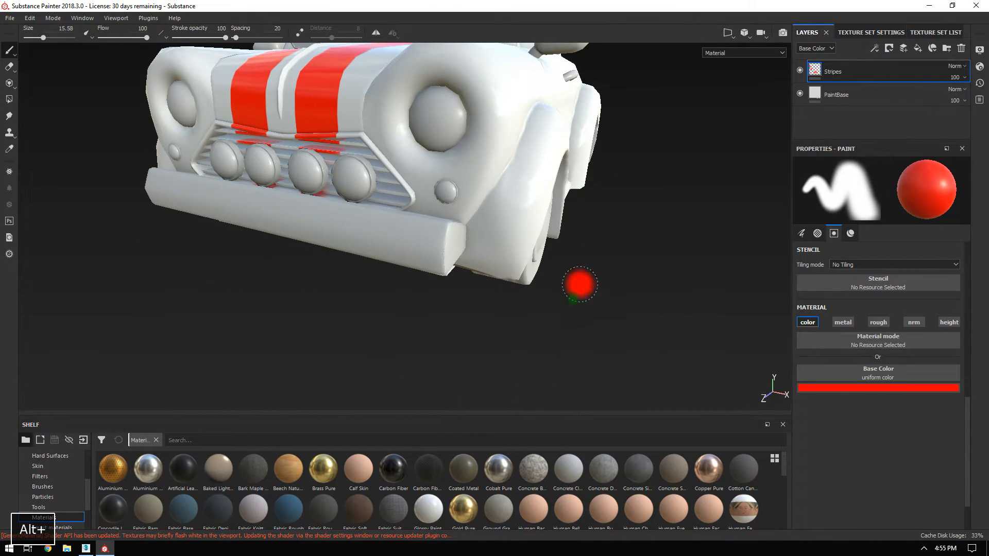
pyautogui.keyDown('alt'); pyautogui.moveTo(284, 312); pyautogui.dragTo(359, 312); pyautogui.keyUp('alt')
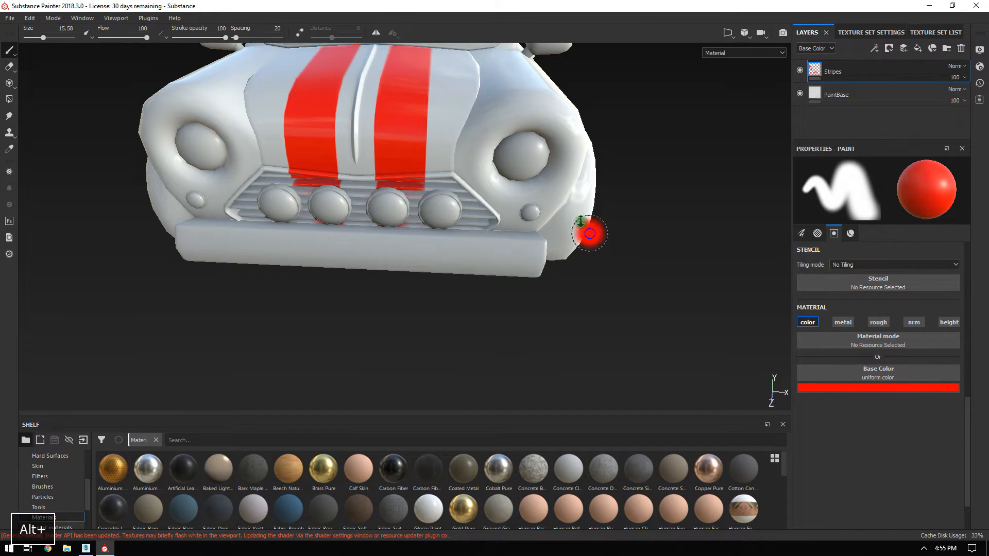
pyautogui.keyDown('alt'); pyautogui.moveTo(592, 243); pyautogui.dragTo(454, 195, button='right'); pyautogui.keyUp('alt')
pyautogui.keyDown('alt'); pyautogui.moveTo(455, 194); pyautogui.dragTo(458, 351, button='middle'); pyautogui.keyUp('alt')
pyautogui.keyDown('alt'); pyautogui.moveTo(567, 211); pyautogui.dragTo(155, 201); pyautogui.keyUp('alt')
pyautogui.keyDown('alt'); pyautogui.moveTo(752, 191); pyautogui.dragTo(456, 194, button='middle'); pyautogui.keyUp('alt')
pyautogui.moveTo(456, 194)
pyautogui.keyDown('alt'); pyautogui.mouseDown()
pyautogui.moveTo(411, 168)
pyautogui.moveTo(409, 142)
pyautogui.mouseUp(); pyautogui.keyUp('alt')
pyautogui.keyDown('alt'); pyautogui.moveTo(463, 196); pyautogui.dragTo(457, 137, button='middle'); pyautogui.keyUp('alt')
pyautogui.moveTo(470, 187)
pyautogui.keyDown('alt'); pyautogui.mouseDown()
pyautogui.moveTo(454, 127)
pyautogui.moveTo(471, 201)
pyautogui.mouseUp(); pyautogui.keyUp('alt')
pyautogui.keyDown('alt'); pyautogui.moveTo(470, 201); pyautogui.dragTo(479, 85, button='middle'); pyautogui.keyUp('alt')
pyautogui.moveTo(523, 221)
pyautogui.keyDown('alt'); pyautogui.mouseDown()
pyautogui.moveTo(518, 210)
pyautogui.moveTo(525, 254)
pyautogui.moveTo(481, 208)
pyautogui.moveTo(430, 104)
pyautogui.moveTo(496, 180)
pyautogui.moveTo(462, 106)
pyautogui.moveTo(325, 97)
pyautogui.moveTo(350, 82)
pyautogui.moveTo(405, 123)
pyautogui.moveTo(504, 128)
pyautogui.moveTo(740, 342)
pyautogui.mouseUp(); pyautogui.keyUp('alt')
# Set brush alignment to Tangent | Wrap and switch to the Eraser, viewing the underside.
pyautogui.click(802, 233)
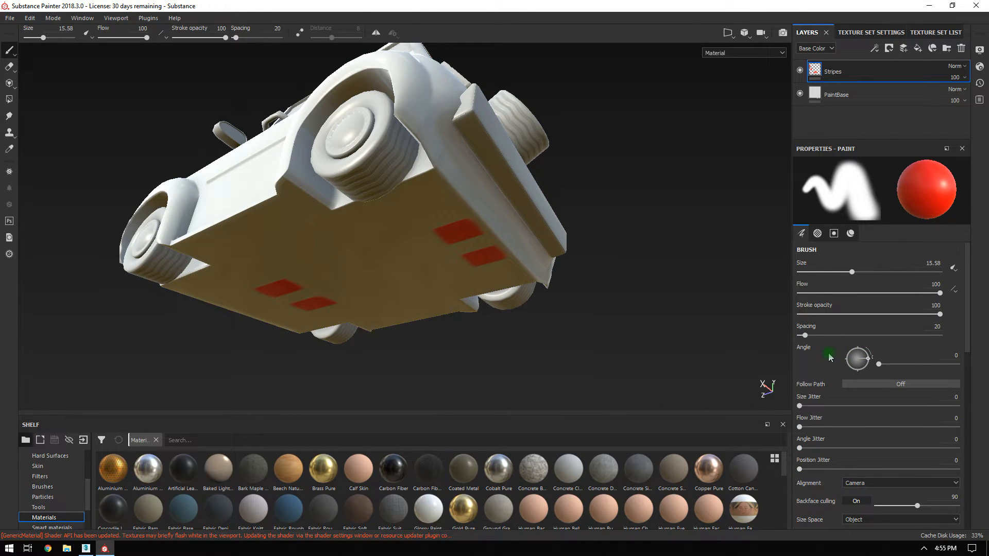
pyautogui.scroll(-8, 803, 403)
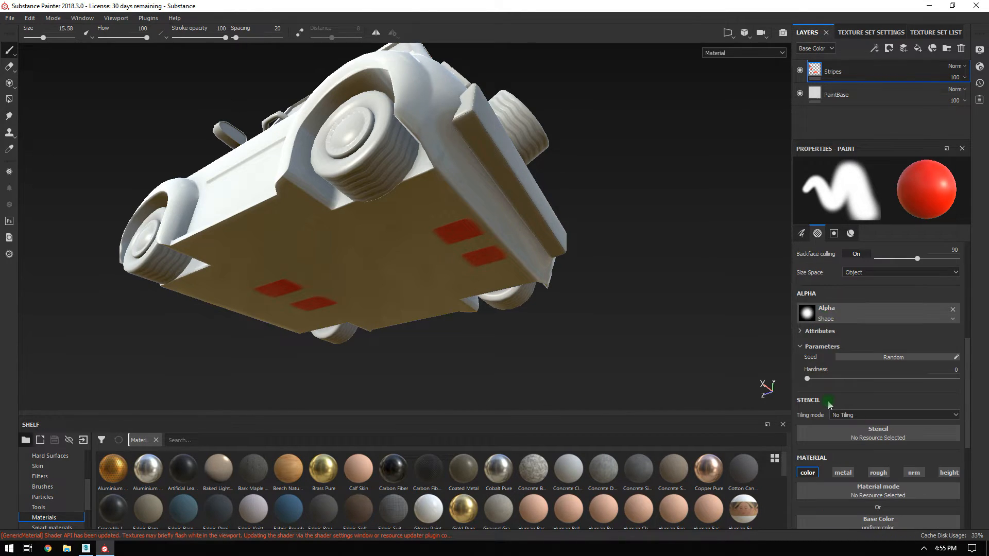
pyautogui.scroll(8, 876, 412)
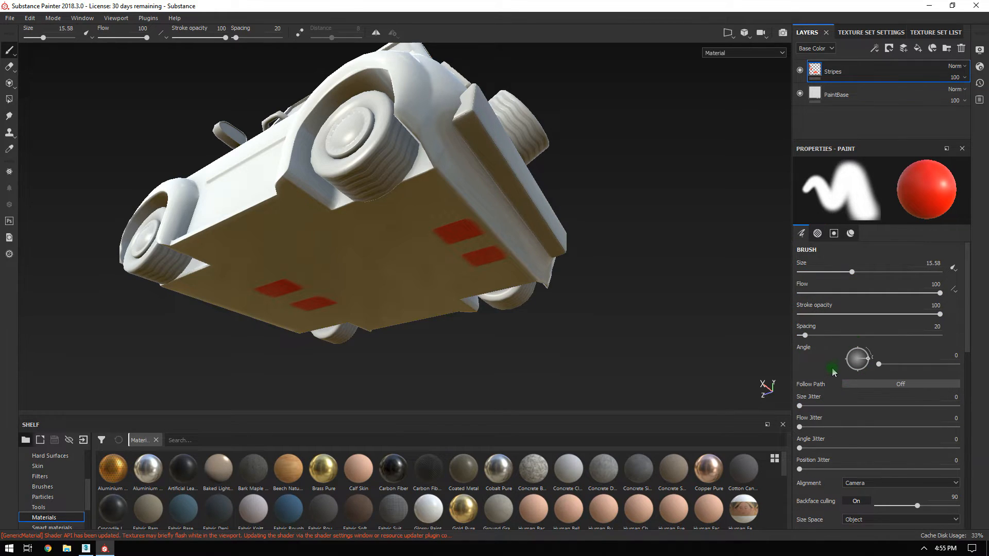
pyautogui.scroll(-1, 832, 370)
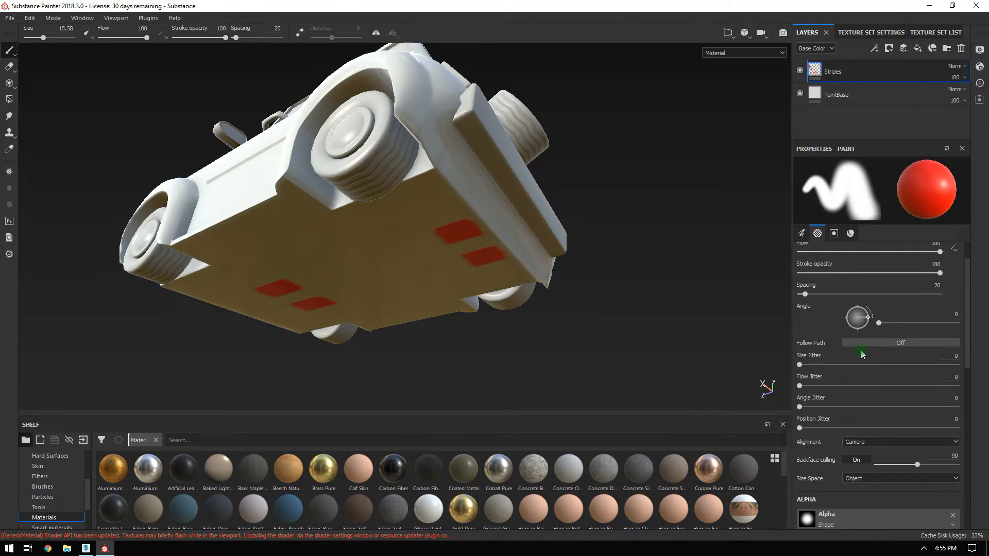
pyautogui.click(858, 439)
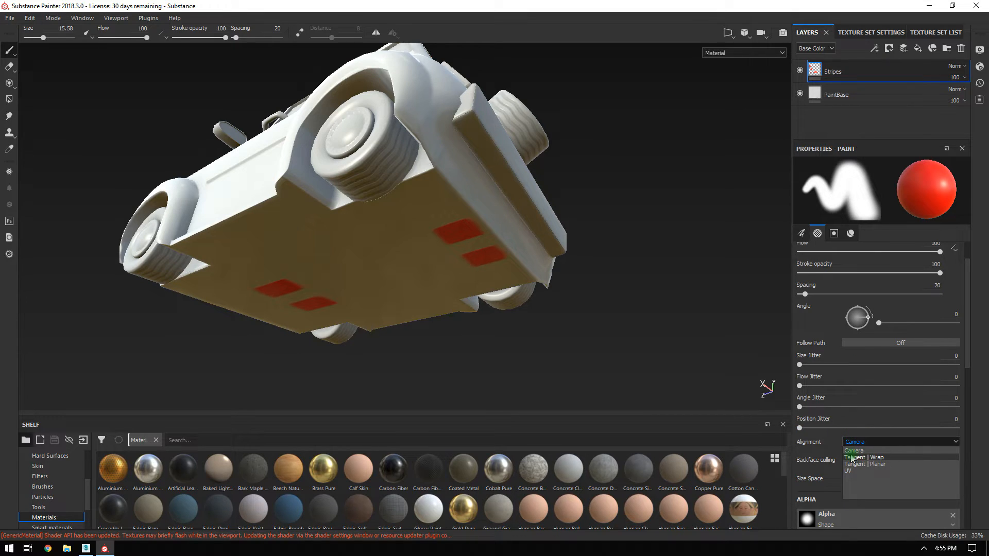
pyautogui.click(882, 458)
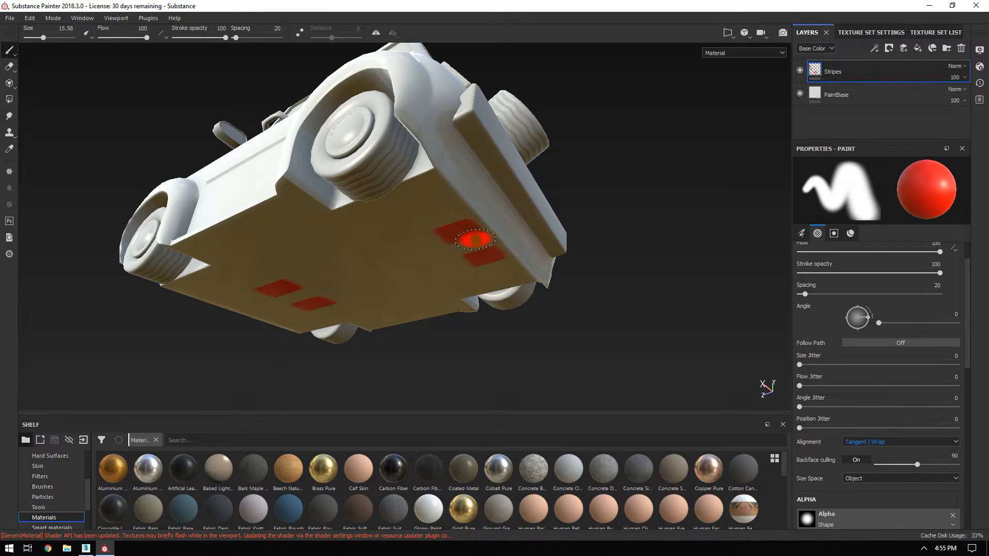
pyautogui.click(9, 66)
pyautogui.keyDown('alt'); pyautogui.moveTo(408, 230); pyautogui.dragTo(500, 262); pyautogui.keyUp('alt')
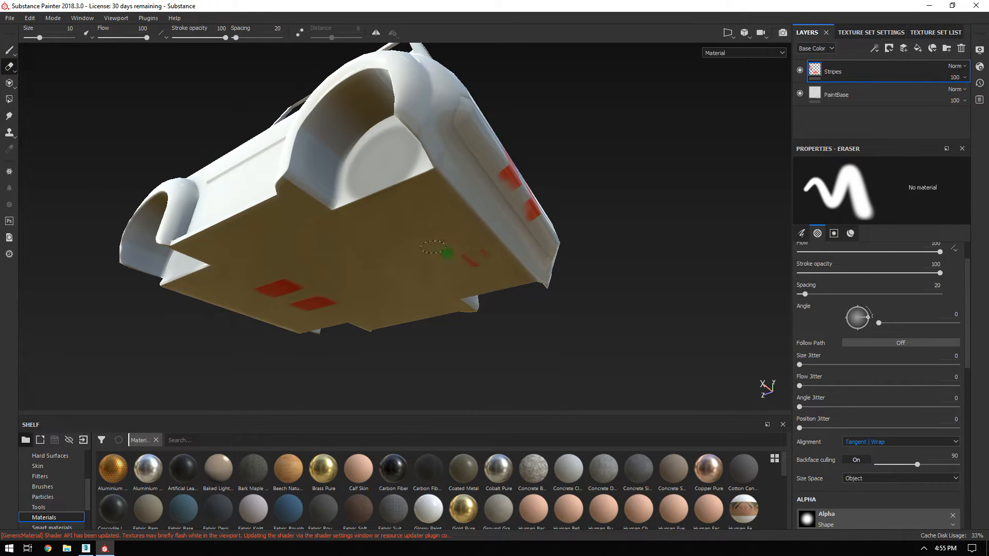
# Check under the car, switch back to the paint brush, return to the front, and enlarge the layer stack.
pyautogui.moveTo(122, 306)
pyautogui.keyDown('alt'); pyautogui.mouseDown()
pyautogui.moveTo(221, 300)
pyautogui.moveTo(463, 218)
pyautogui.moveTo(372, 196)
pyautogui.moveTo(430, 200)
pyautogui.moveTo(385, 212)
pyautogui.moveTo(392, 246)
pyautogui.moveTo(435, 258)
pyautogui.moveTo(385, 261)
pyautogui.moveTo(148, 234)
pyautogui.moveTo(301, 280)
pyautogui.moveTo(190, 113)
pyautogui.moveTo(474, 191)
pyautogui.moveTo(338, 155)
pyautogui.moveTo(324, 175)
pyautogui.moveTo(510, 185)
pyautogui.moveTo(473, 233)
pyautogui.moveTo(523, 276)
pyautogui.moveTo(506, 223)
pyautogui.mouseUp(); pyautogui.keyUp('alt')
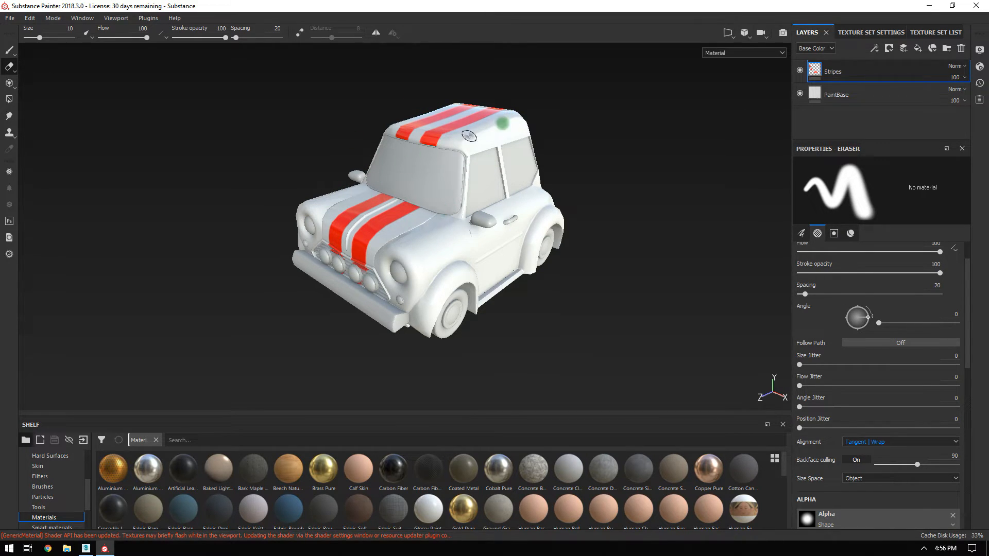
pyautogui.press('1')
pyautogui.moveTo(608, 289)
pyautogui.keyDown('alt'); pyautogui.mouseDown()
pyautogui.moveTo(639, 301)
pyautogui.moveTo(601, 227)
pyautogui.moveTo(550, 236)
pyautogui.moveTo(541, 253)
pyautogui.mouseUp(); pyautogui.keyUp('alt')
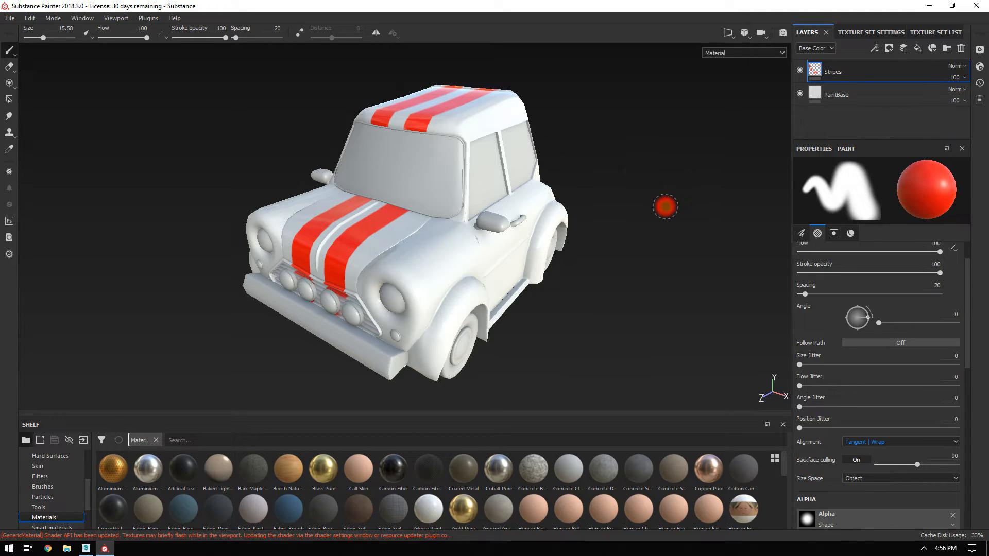
pyautogui.moveTo(869, 139); pyautogui.dragTo(871, 273)
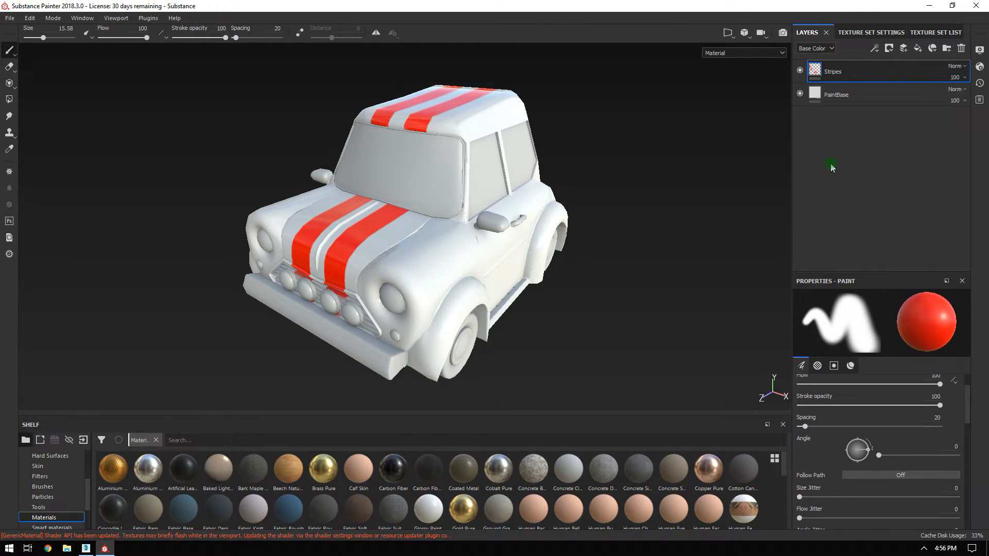
# Create a folder named PaintJob and move the Stripes and PaintBase layers into it.
pyautogui.click(946, 48)
pyautogui.doubleClick(845, 75)
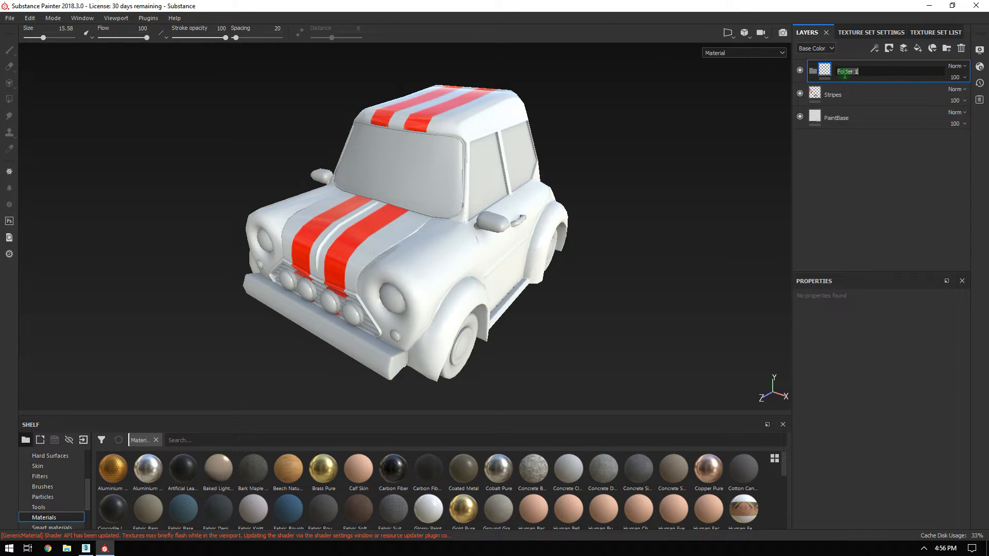
pyautogui.write('Paint')
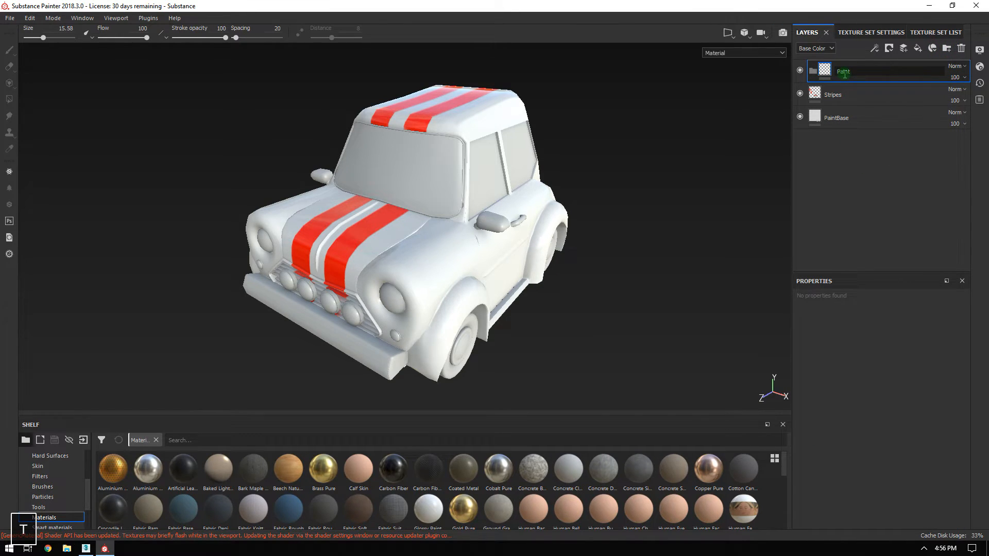
pyautogui.write('Job')
pyautogui.press('Return')
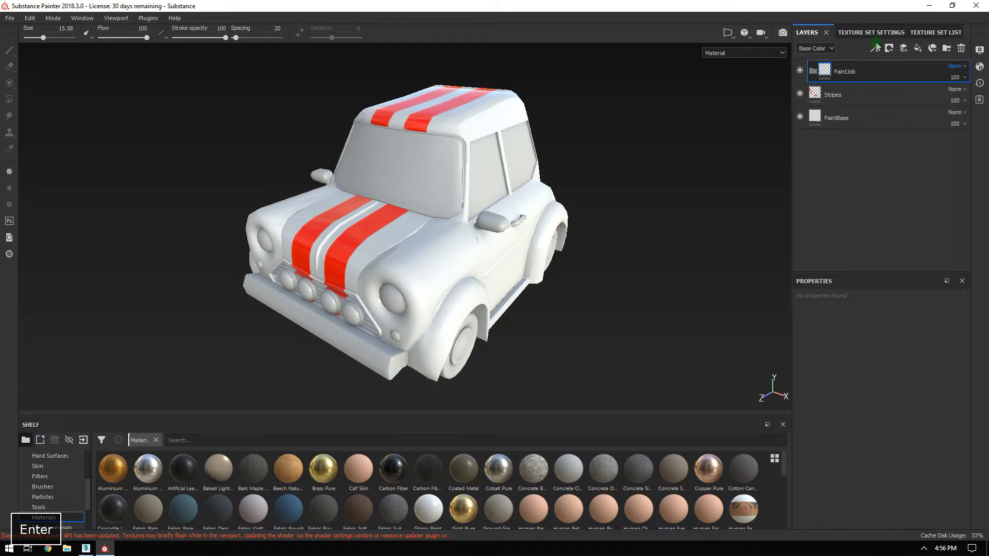
pyautogui.click(833, 95)
pyautogui.keyDown('shift'); pyautogui.click(836, 118); pyautogui.keyUp('shift')
pyautogui.moveTo(845, 99); pyautogui.dragTo(848, 77)
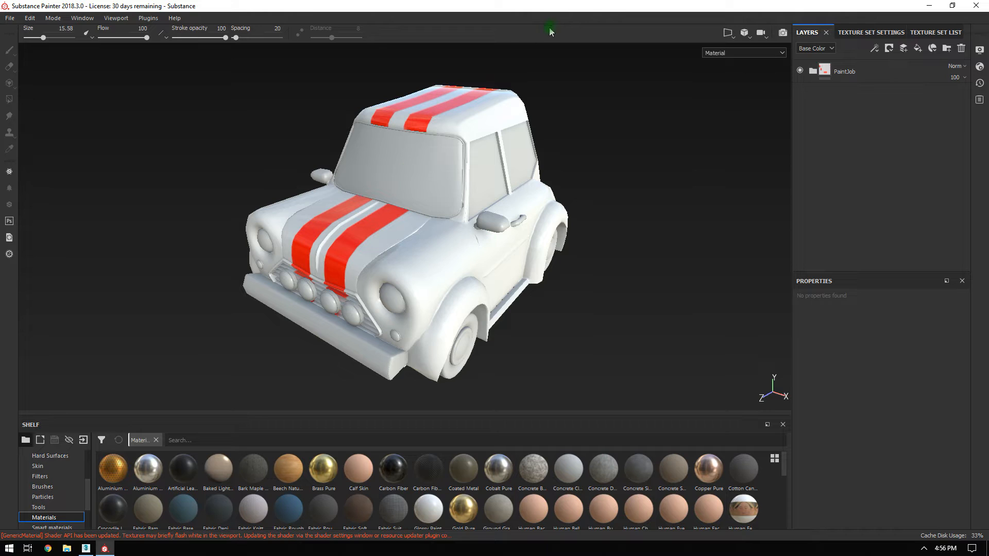
# Orbit and zoom around the car's front to inspect the grille and right headlight.
pyautogui.keyDown('alt'); pyautogui.moveTo(687, 245); pyautogui.dragTo(488, 155); pyautogui.keyUp('alt')
pyautogui.keyDown('alt'); pyautogui.moveTo(488, 154); pyautogui.dragTo(435, 153, button='middle'); pyautogui.keyUp('alt')
pyautogui.keyDown('alt'); pyautogui.moveTo(435, 152); pyautogui.dragTo(536, 125, button='right'); pyautogui.keyUp('alt')
pyautogui.keyDown('alt'); pyautogui.moveTo(536, 125); pyautogui.dragTo(524, 252); pyautogui.keyUp('alt')
pyautogui.keyDown('alt'); pyautogui.moveTo(399, 242); pyautogui.dragTo(406, 144, button='middle'); pyautogui.keyUp('alt')
pyautogui.keyDown('alt'); pyautogui.moveTo(406, 144); pyautogui.dragTo(464, 165, button='right'); pyautogui.keyUp('alt')
pyautogui.keyDown('alt'); pyautogui.moveTo(464, 165); pyautogui.dragTo(521, 275, button='middle'); pyautogui.keyUp('alt')
pyautogui.keyDown('alt'); pyautogui.moveTo(544, 212); pyautogui.dragTo(401, 115, button='right'); pyautogui.keyUp('alt')
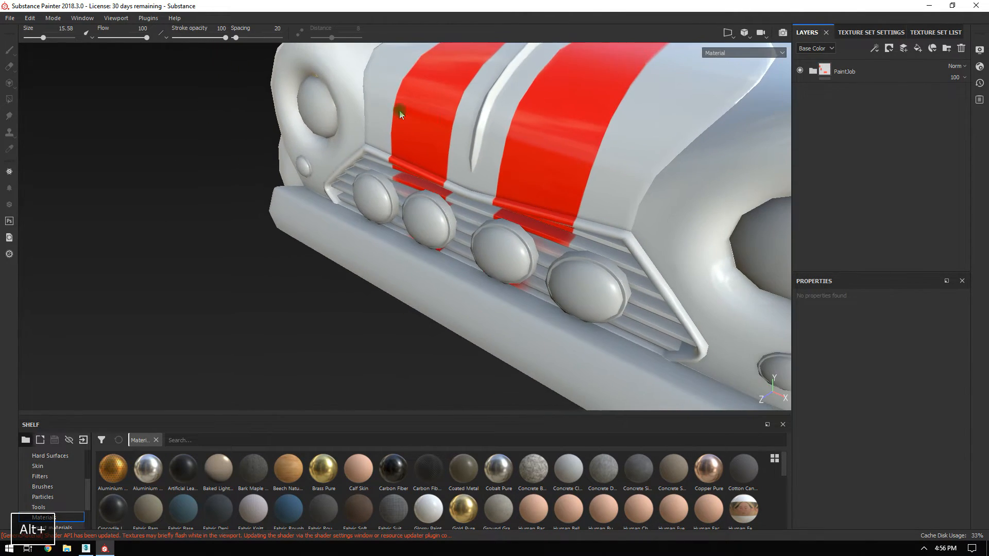
pyautogui.keyDown('alt'); pyautogui.moveTo(400, 114); pyautogui.dragTo(353, 159); pyautogui.keyUp('alt')
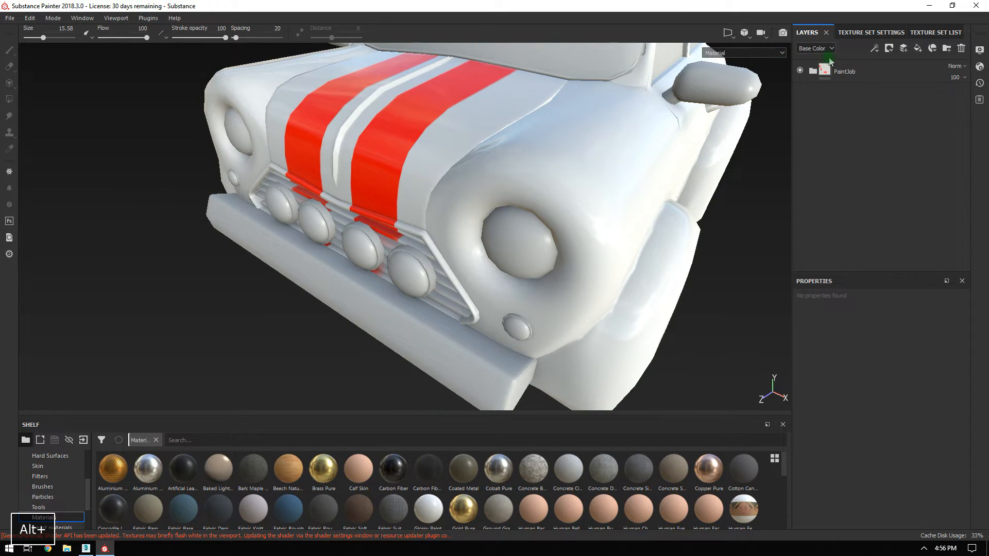
# Add a fill layer at the top of the stack and name it ChromeBase.
pyautogui.click(921, 51)
pyautogui.moveTo(862, 115); pyautogui.dragTo(843, 65)
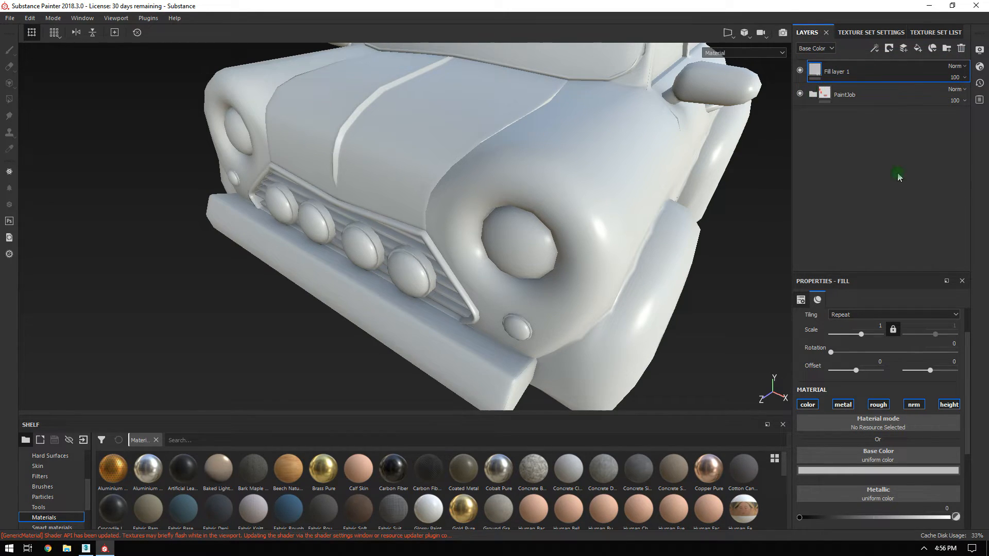
pyautogui.doubleClick(836, 75)
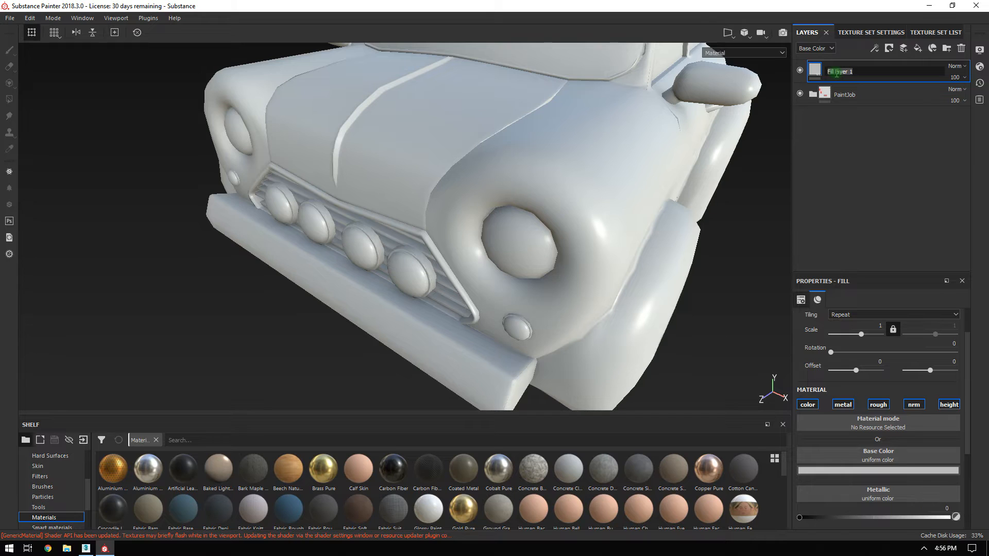
pyautogui.write('ChromeBAse')
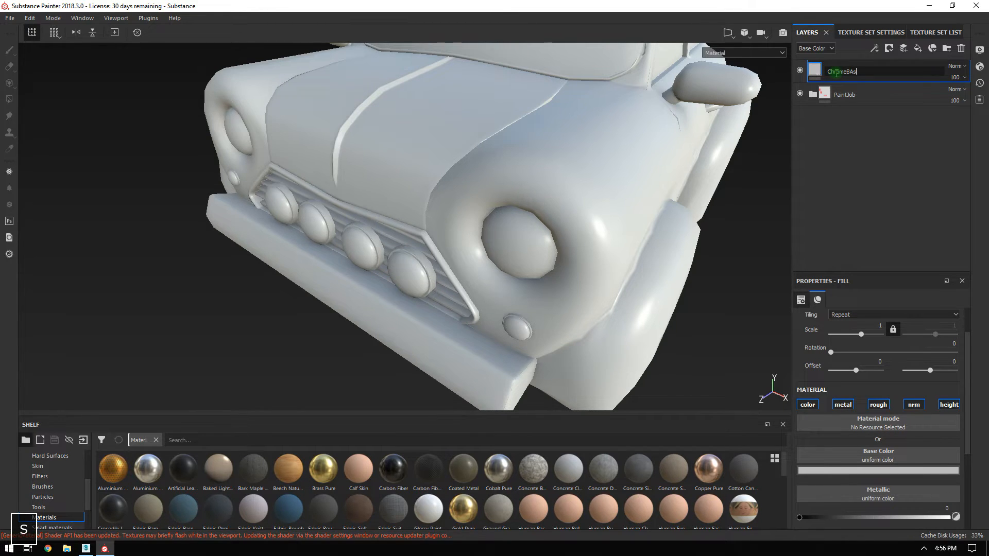
pyautogui.press('Return')
pyautogui.doubleClick(851, 74)
pyautogui.click(851, 71)
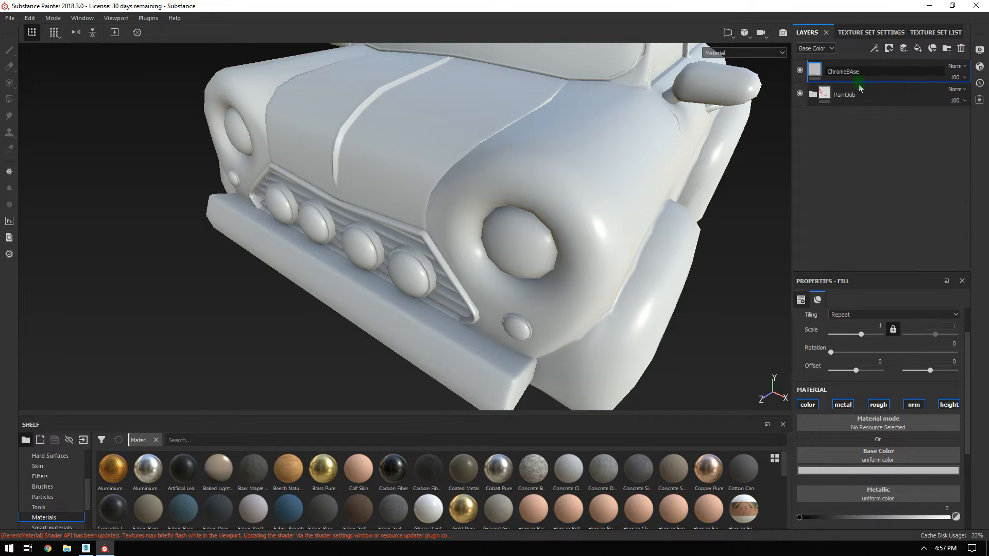
pyautogui.press('Delete')
pyautogui.write('a')
pyautogui.press('Return')
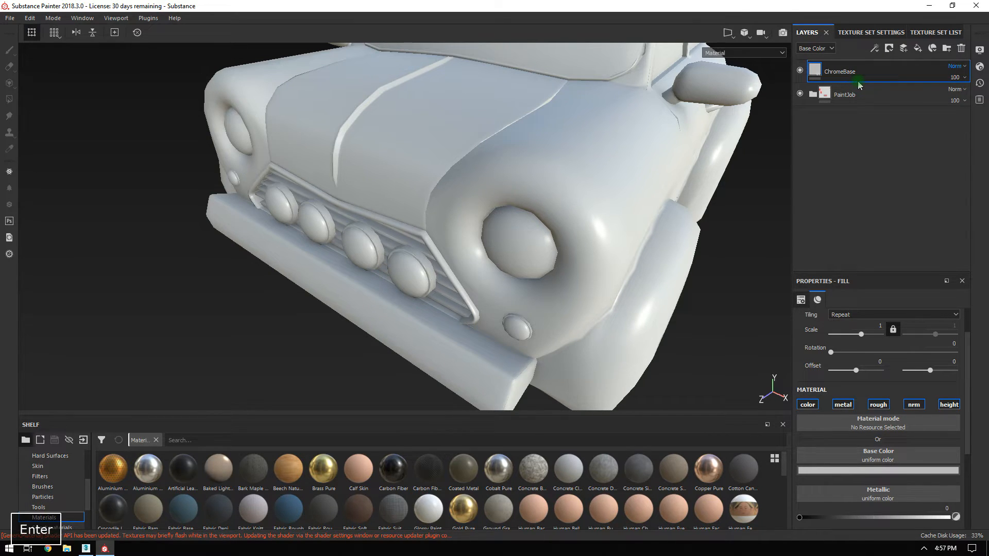
# Make ChromeBase fully metallic, disable its normal channel, and lower roughness to about 0.07.
pyautogui.keyDown('alt'); pyautogui.moveTo(476, 150); pyautogui.dragTo(690, 312); pyautogui.keyUp('alt')
pyautogui.moveTo(866, 277); pyautogui.dragTo(845, 181)
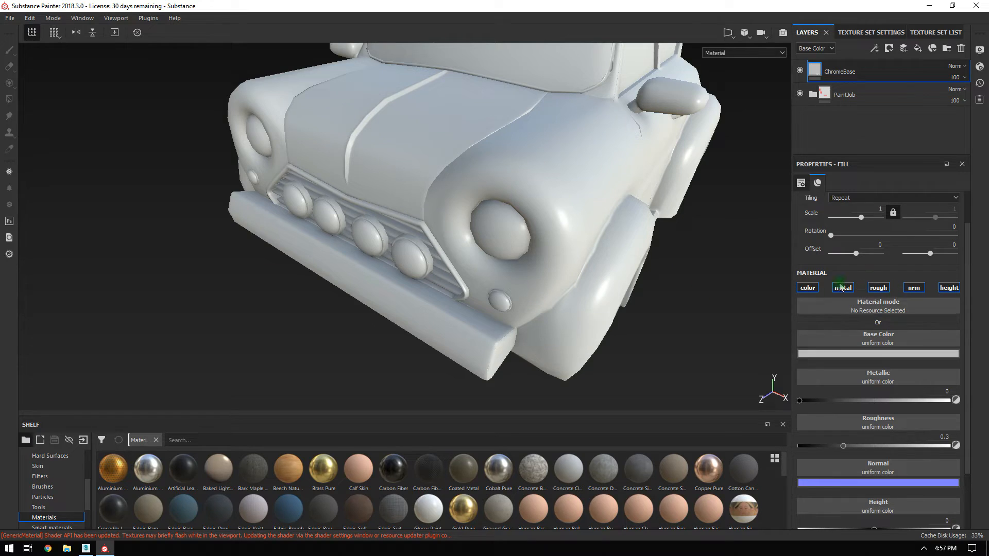
pyautogui.click(839, 353)
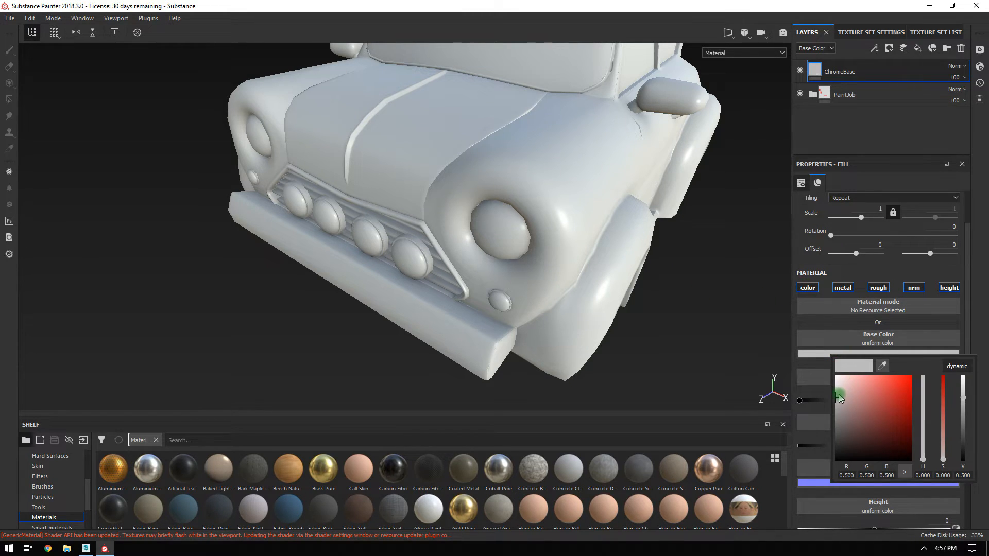
pyautogui.click(851, 275)
pyautogui.moveTo(861, 406); pyautogui.dragTo(951, 401)
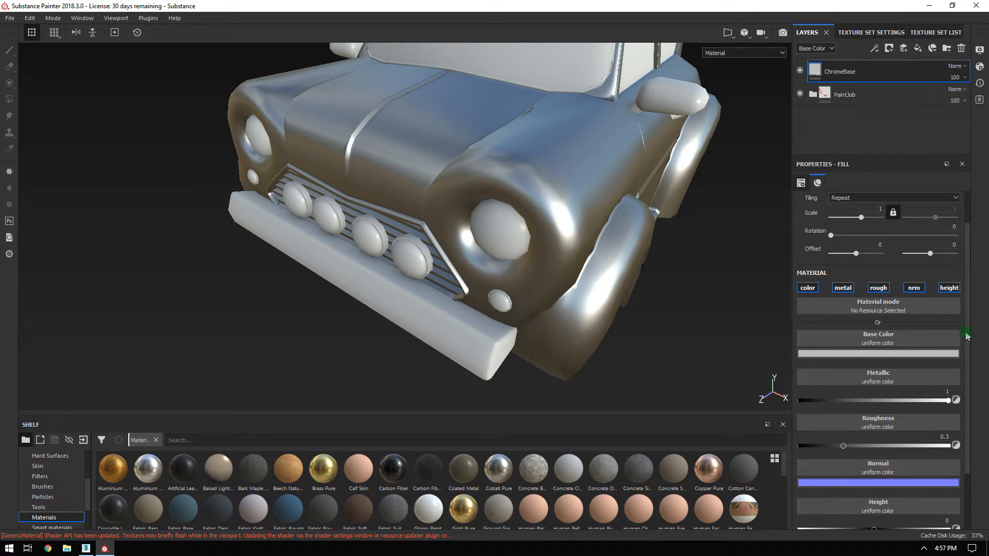
pyautogui.click(911, 288)
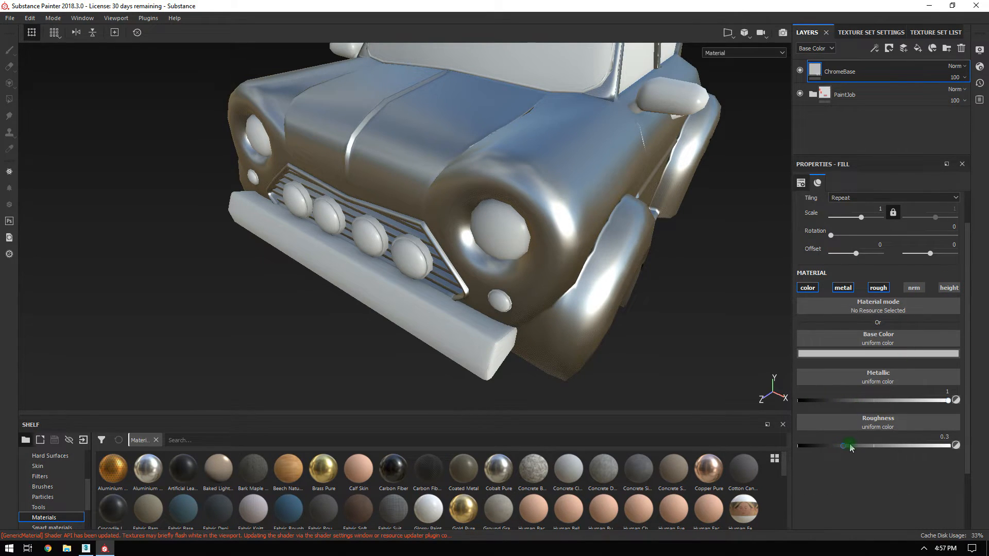
pyautogui.moveTo(837, 450); pyautogui.dragTo(816, 455)
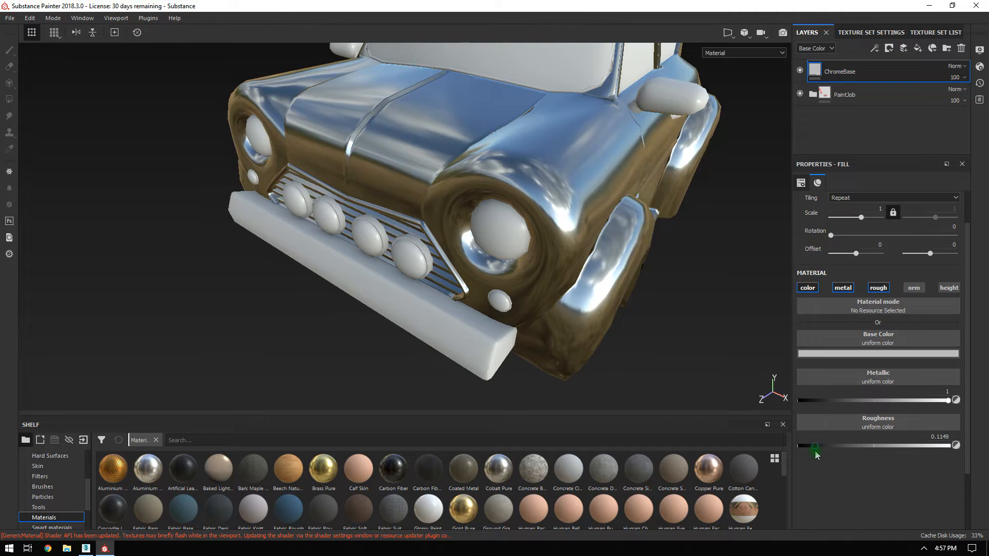
pyautogui.keyDown('alt'); pyautogui.moveTo(541, 319); pyautogui.dragTo(421, 185); pyautogui.keyUp('alt')
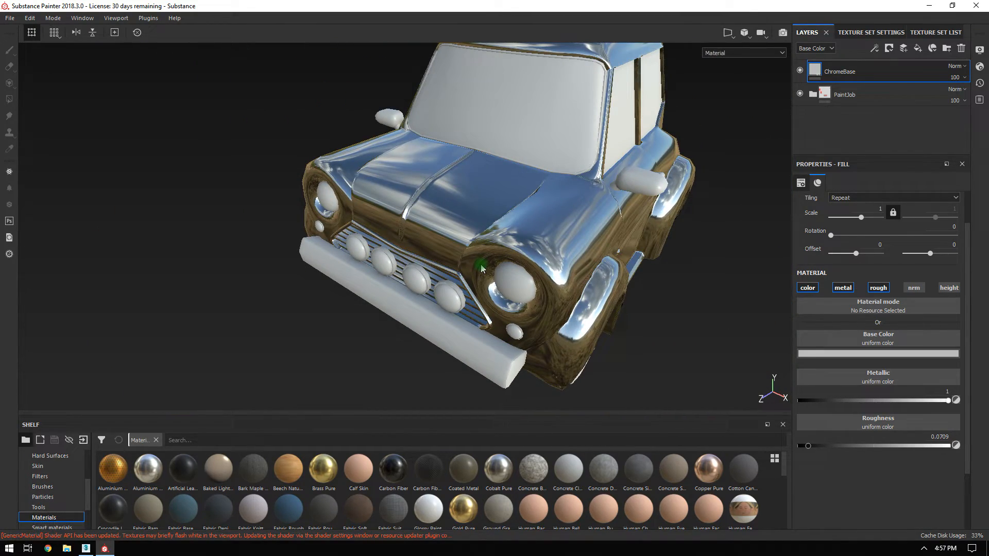
pyautogui.keyDown('alt'); pyautogui.moveTo(541, 197); pyautogui.dragTo(477, 192); pyautogui.keyUp('alt')
pyautogui.click(843, 71)
# Add a colour-selection mask to ChromeBase and pick the red ID colour of the grille surround.
pyautogui.rightClick(844, 71)
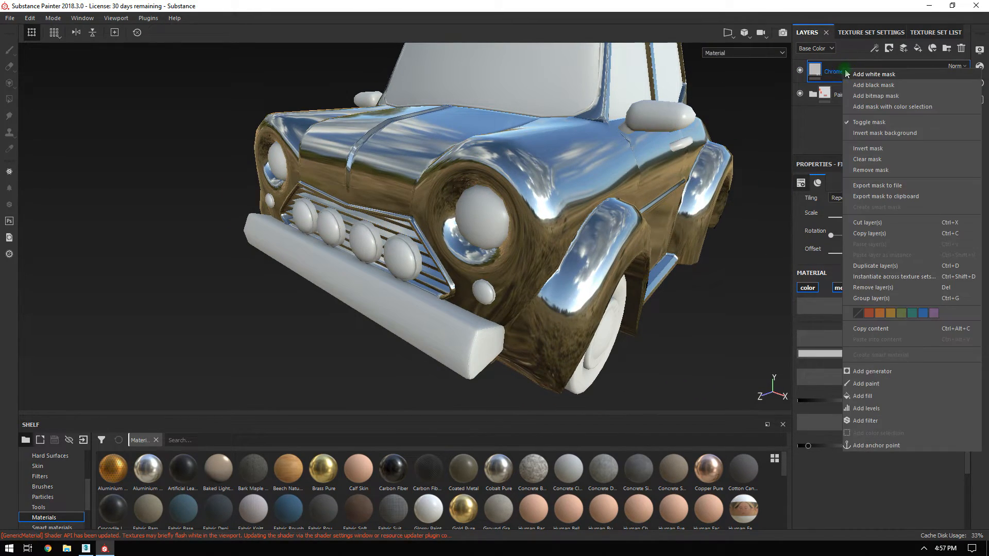
pyautogui.click(870, 106)
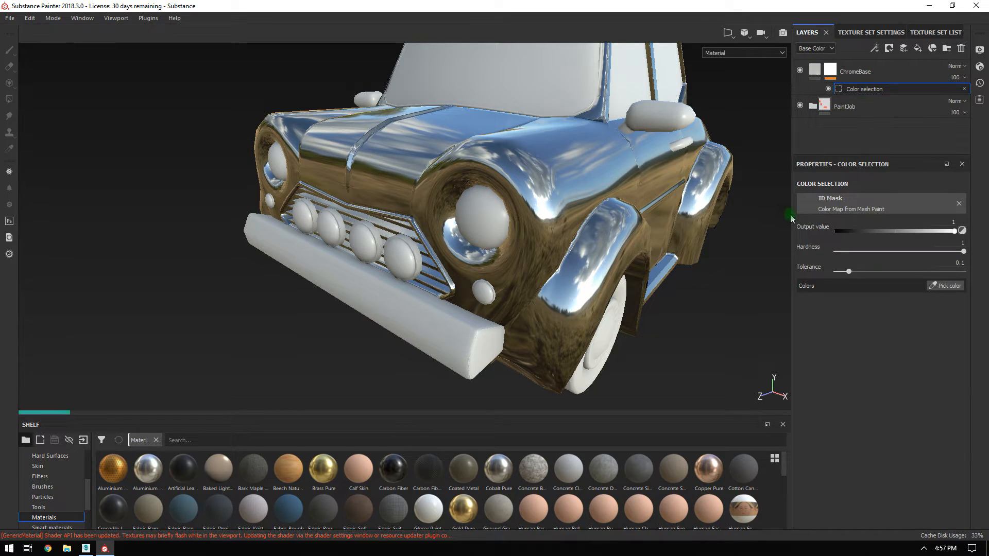
pyautogui.click(946, 288)
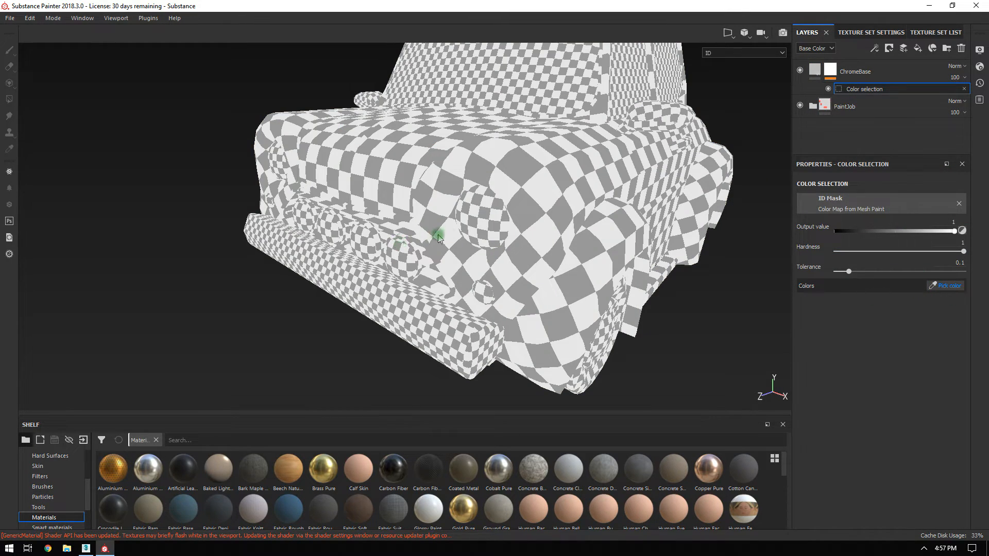
pyautogui.click(391, 220)
pyautogui.keyDown('alt'); pyautogui.moveTo(677, 293); pyautogui.dragTo(520, 251); pyautogui.keyUp('alt')
pyautogui.hotkey('ctrl', 'z')
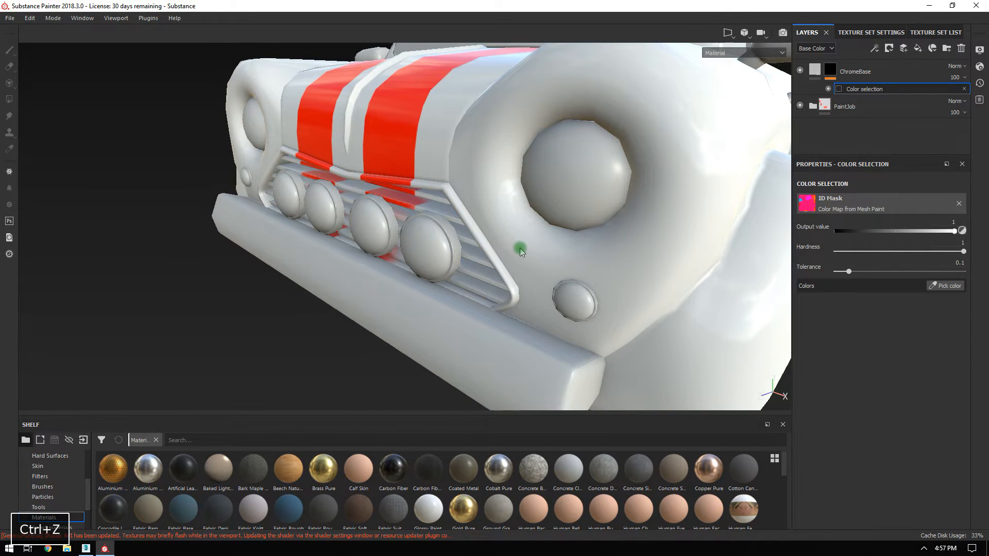
pyautogui.click(933, 287)
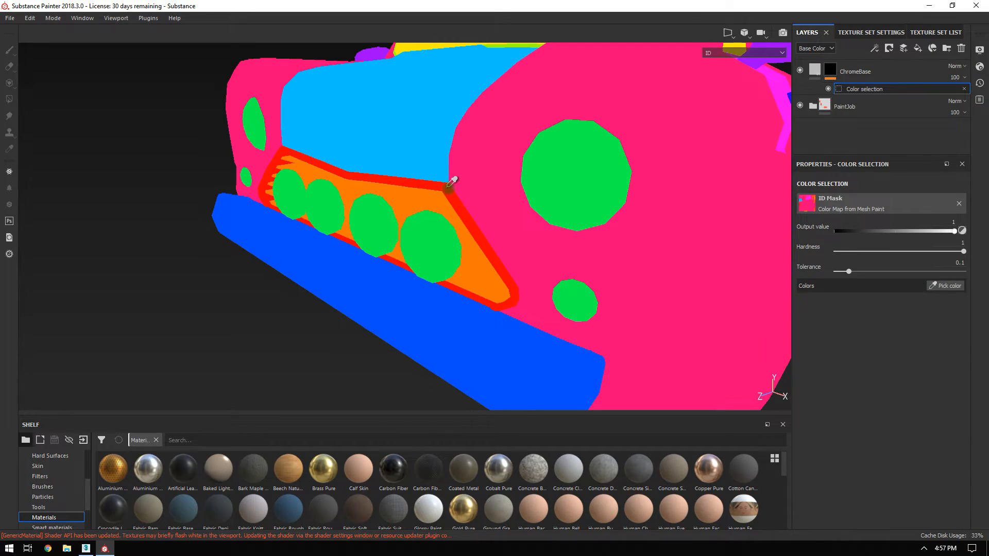
pyautogui.click(452, 181)
pyautogui.keyDown('alt'); pyautogui.moveTo(451, 181); pyautogui.dragTo(521, 155); pyautogui.keyUp('alt')
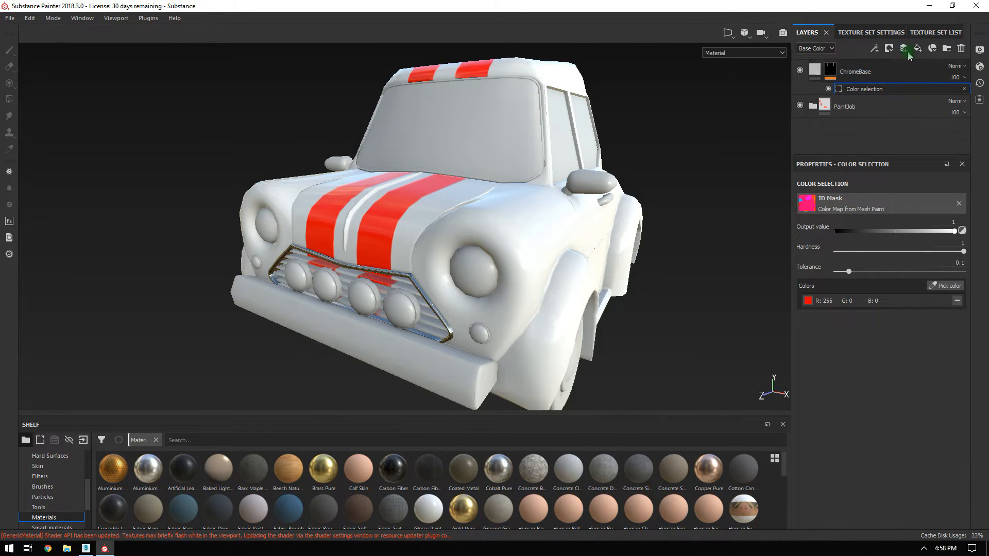
# Show only the Paint texture set to inspect the chrome grille, then show all sets again.
pyautogui.click(927, 33)
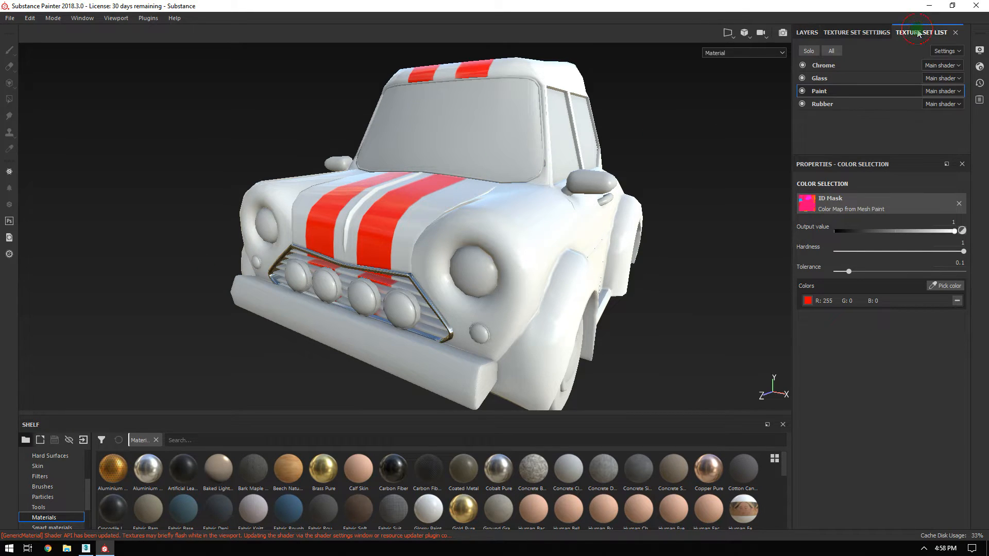
pyautogui.click(814, 52)
pyautogui.moveTo(706, 170)
pyautogui.keyDown('alt'); pyautogui.mouseDown()
pyautogui.moveTo(644, 250)
pyautogui.moveTo(735, 170)
pyautogui.moveTo(261, 201)
pyautogui.moveTo(551, 177)
pyautogui.moveTo(521, 199)
pyautogui.moveTo(234, 161)
pyautogui.moveTo(270, 177)
pyautogui.moveTo(499, 137)
pyautogui.moveTo(342, 205)
pyautogui.moveTo(515, 309)
pyautogui.moveTo(510, 221)
pyautogui.moveTo(273, 233)
pyautogui.moveTo(504, 223)
pyautogui.moveTo(613, 194)
pyautogui.moveTo(570, 199)
pyautogui.moveTo(557, 267)
pyautogui.moveTo(491, 239)
pyautogui.mouseUp(); pyautogui.keyUp('alt')
pyautogui.keyDown('alt'); pyautogui.moveTo(372, 203); pyautogui.dragTo(440, 209); pyautogui.keyUp('alt')
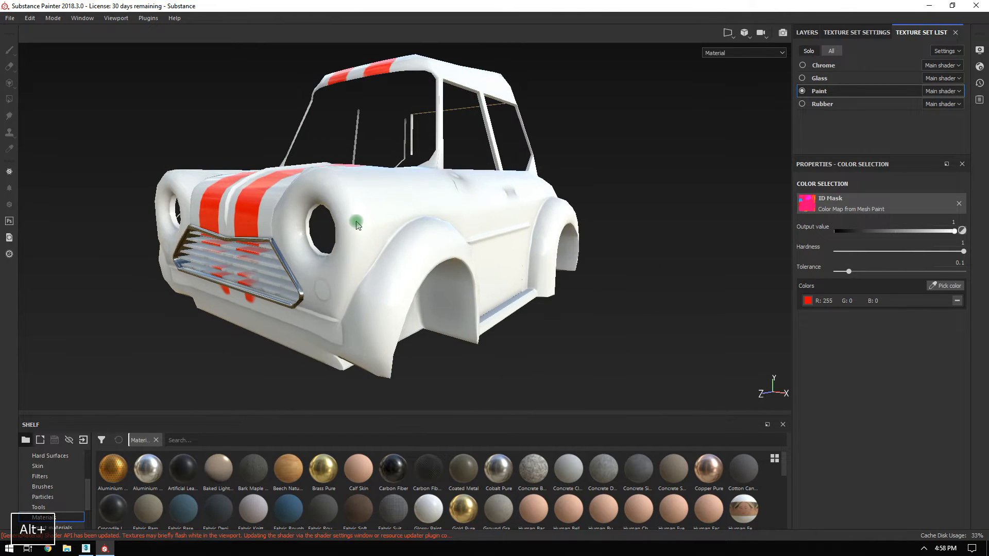
pyautogui.click(830, 52)
pyautogui.click(807, 33)
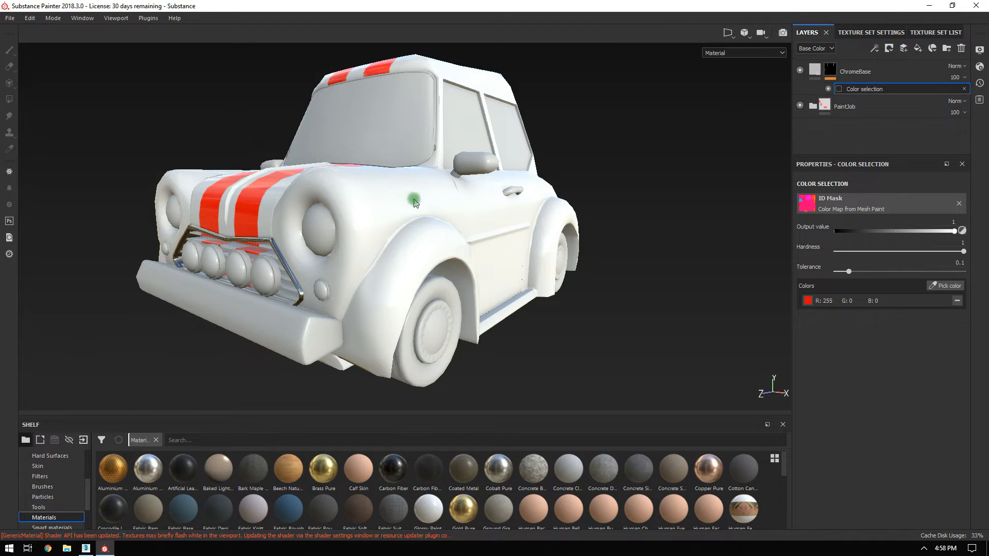
# Orbit and zoom around the grille and wheel arch, then select the ChromeBase layer.
pyautogui.keyDown('alt'); pyautogui.moveTo(364, 205); pyautogui.dragTo(592, 150); pyautogui.keyUp('alt')
pyautogui.keyDown('alt'); pyautogui.moveTo(592, 150); pyautogui.dragTo(451, 132, button='right'); pyautogui.keyUp('alt')
pyautogui.keyDown('alt'); pyautogui.moveTo(427, 143); pyautogui.dragTo(357, 184); pyautogui.keyUp('alt')
pyautogui.keyDown('alt'); pyautogui.moveTo(358, 183); pyautogui.dragTo(513, 218, button='right'); pyautogui.keyUp('alt')
pyautogui.keyDown('alt'); pyautogui.moveTo(512, 219); pyautogui.dragTo(558, 215); pyautogui.keyUp('alt')
pyautogui.keyDown('alt'); pyautogui.moveTo(558, 214); pyautogui.dragTo(456, 131, button='right'); pyautogui.keyUp('alt')
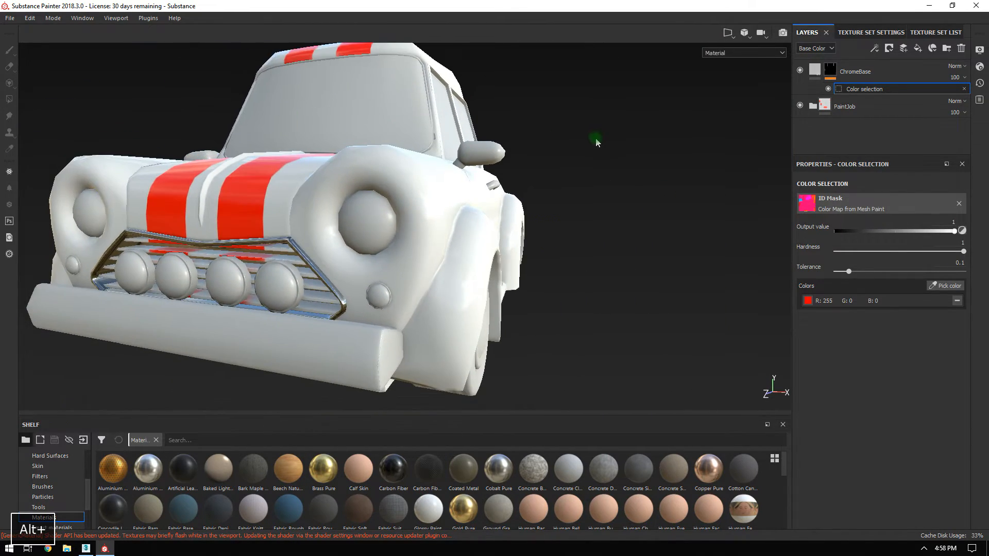
pyautogui.keyDown('alt'); pyautogui.moveTo(596, 142); pyautogui.dragTo(604, 230); pyautogui.keyUp('alt')
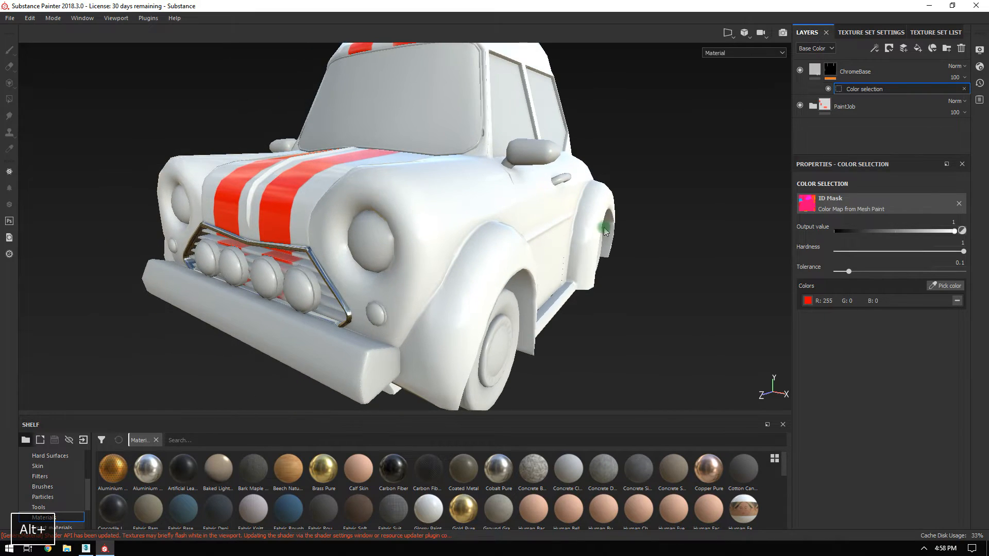
pyautogui.click(876, 72)
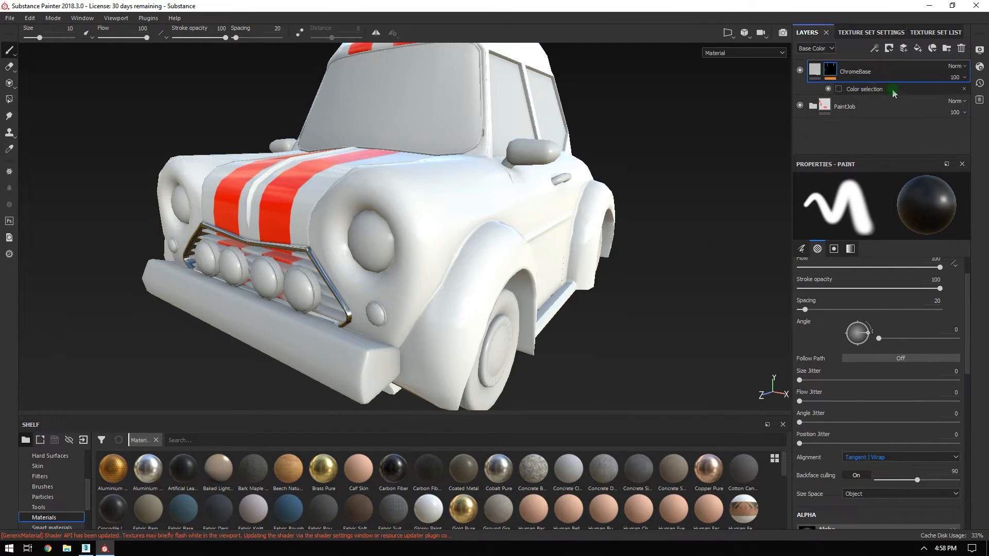
# Add a new fill layer on top and name it BlackPlasticBase.
pyautogui.click(918, 47)
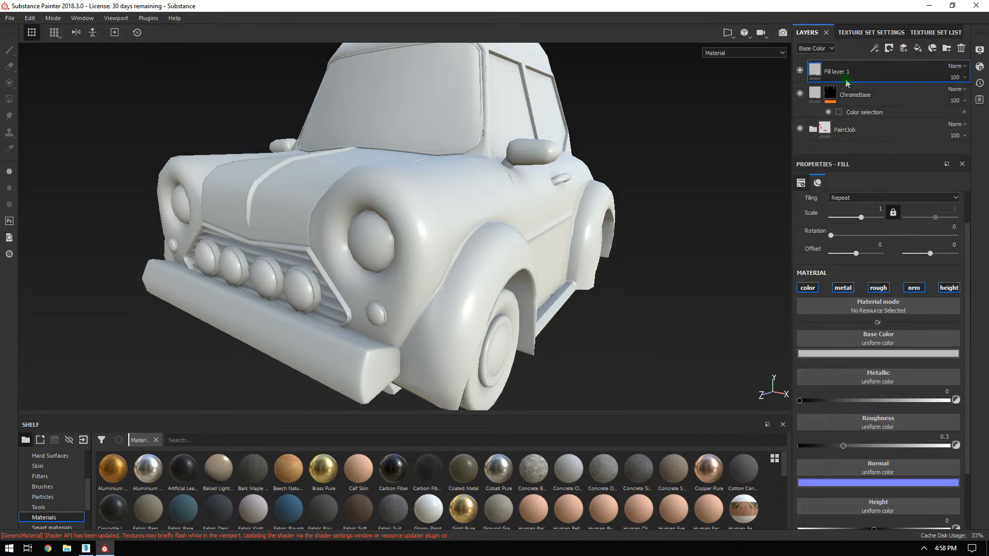
pyautogui.doubleClick(835, 72)
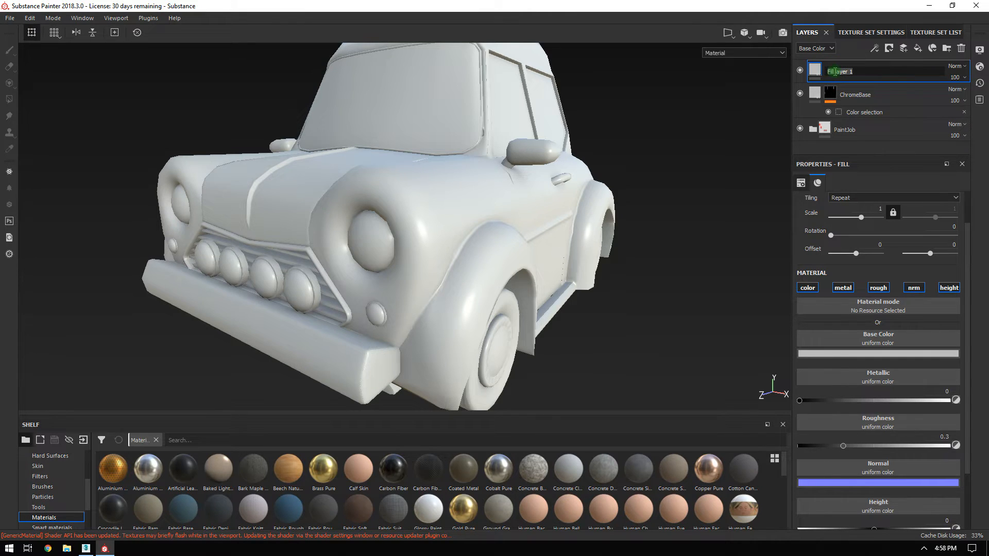
pyautogui.write('Blac')
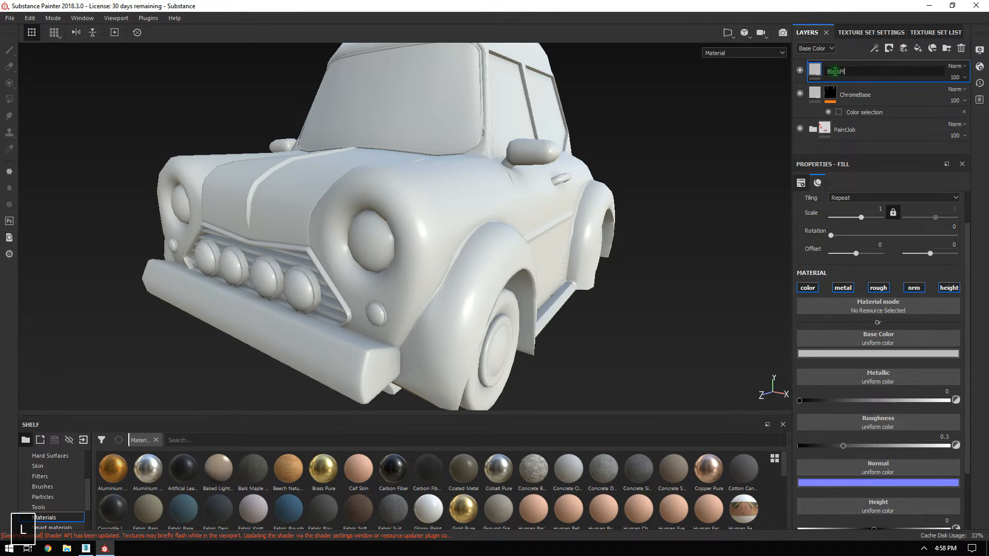
pyautogui.write('kPl')
pyautogui.press('BackSpace')
pyautogui.write('lasticBase')
pyautogui.press('Return')
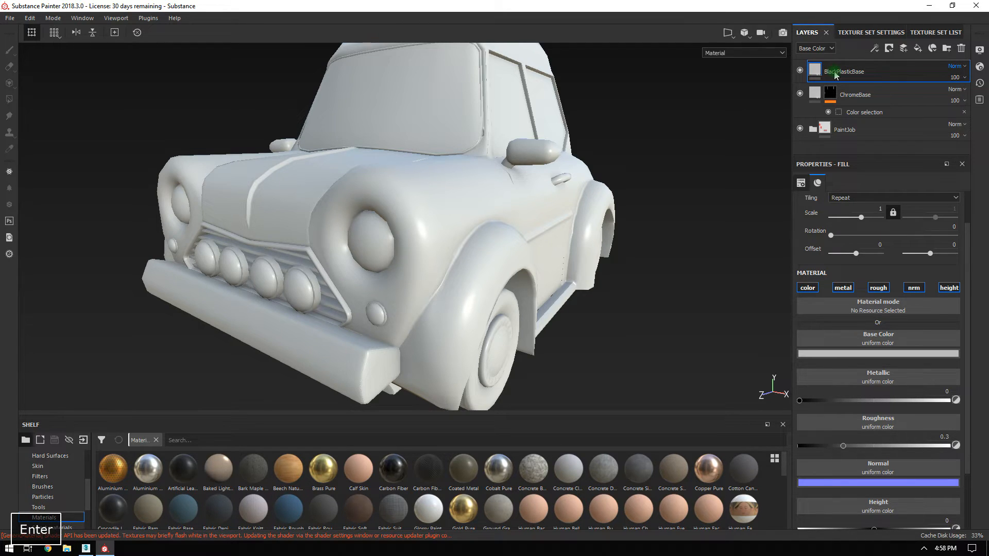
# Disable normal and height channels, set a near-black base colour, and raise roughness to about 0.44.
pyautogui.keyDown('alt'); pyautogui.moveTo(604, 254); pyautogui.dragTo(387, 210); pyautogui.keyUp('alt')
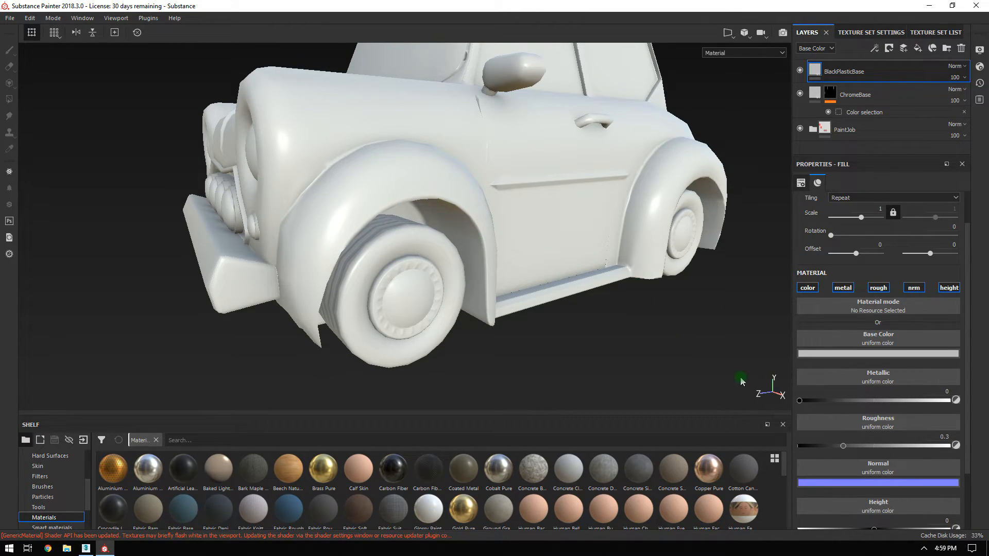
pyautogui.click(914, 288)
pyautogui.click(949, 288)
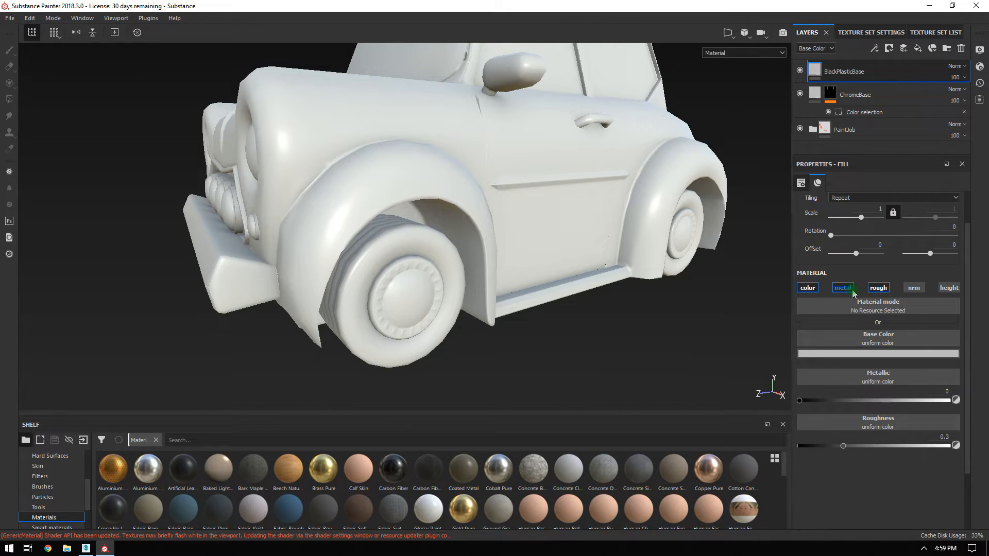
pyautogui.click(840, 354)
pyautogui.click(845, 438)
pyautogui.moveTo(845, 441); pyautogui.dragTo(841, 453)
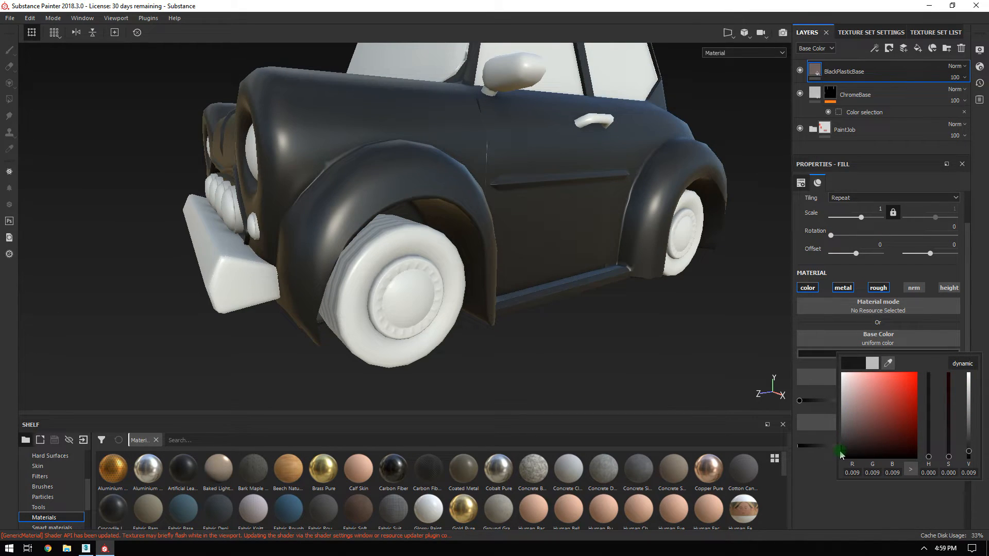
pyautogui.click(828, 514)
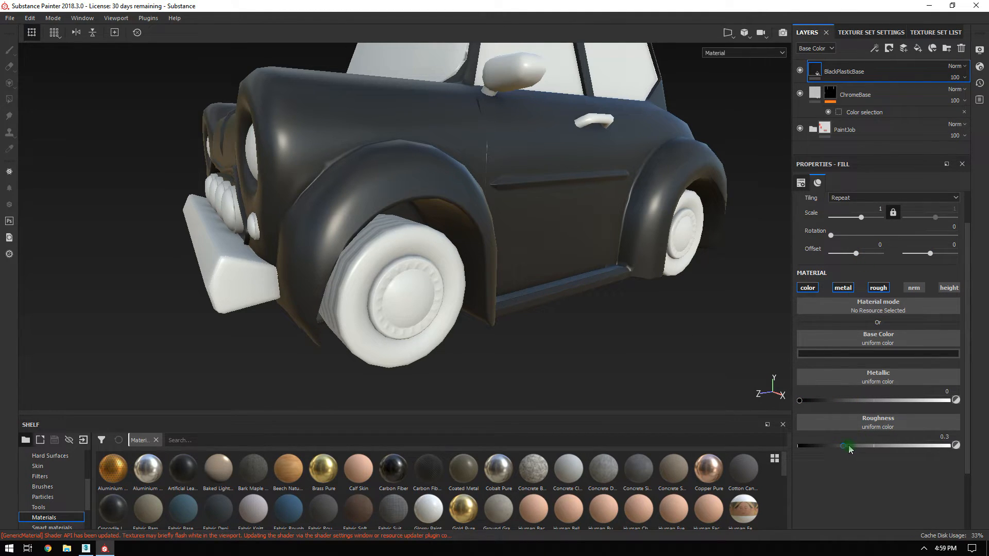
pyautogui.moveTo(845, 450); pyautogui.dragTo(879, 450)
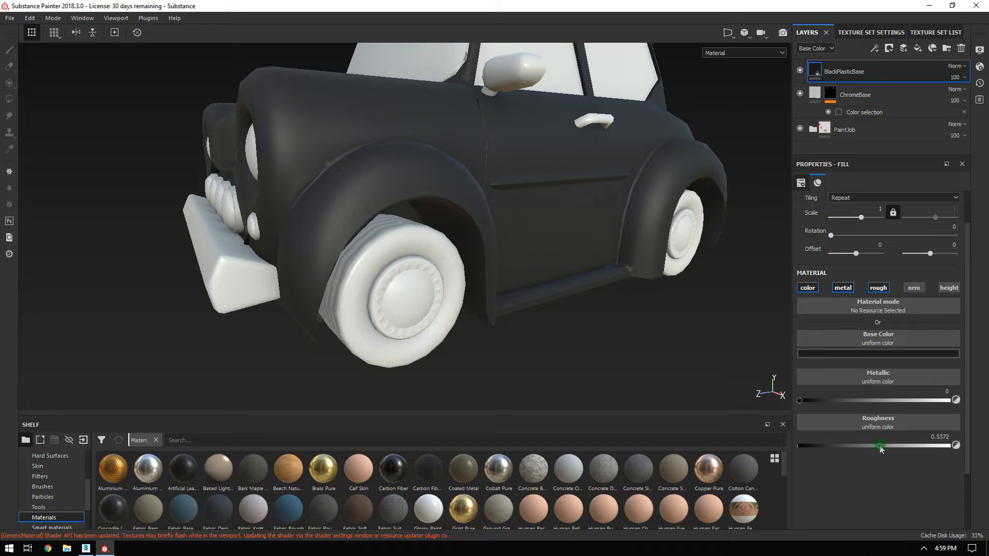
# Orbit and zoom around the front wheel and fender to inspect the black finish.
pyautogui.keyDown('alt'); pyautogui.moveTo(489, 219); pyautogui.dragTo(554, 257); pyautogui.keyUp('alt')
pyautogui.keyDown('alt'); pyautogui.moveTo(555, 256); pyautogui.dragTo(598, 254, button='right'); pyautogui.keyUp('alt')
pyautogui.moveTo(598, 254)
pyautogui.keyDown('alt'); pyautogui.mouseDown()
pyautogui.moveTo(563, 257)
pyautogui.moveTo(612, 262)
pyautogui.mouseUp(); pyautogui.keyUp('alt')
pyautogui.keyDown('alt'); pyautogui.moveTo(612, 264); pyautogui.dragTo(411, 170, button='right'); pyautogui.keyUp('alt')
pyautogui.keyDown('alt'); pyautogui.moveTo(411, 170); pyautogui.dragTo(462, 107); pyautogui.keyUp('alt')
pyautogui.keyDown('alt'); pyautogui.moveTo(462, 106); pyautogui.dragTo(571, 235, button='right'); pyautogui.keyUp('alt')
pyautogui.keyDown('alt'); pyautogui.moveTo(570, 236); pyautogui.dragTo(589, 229); pyautogui.keyUp('alt')
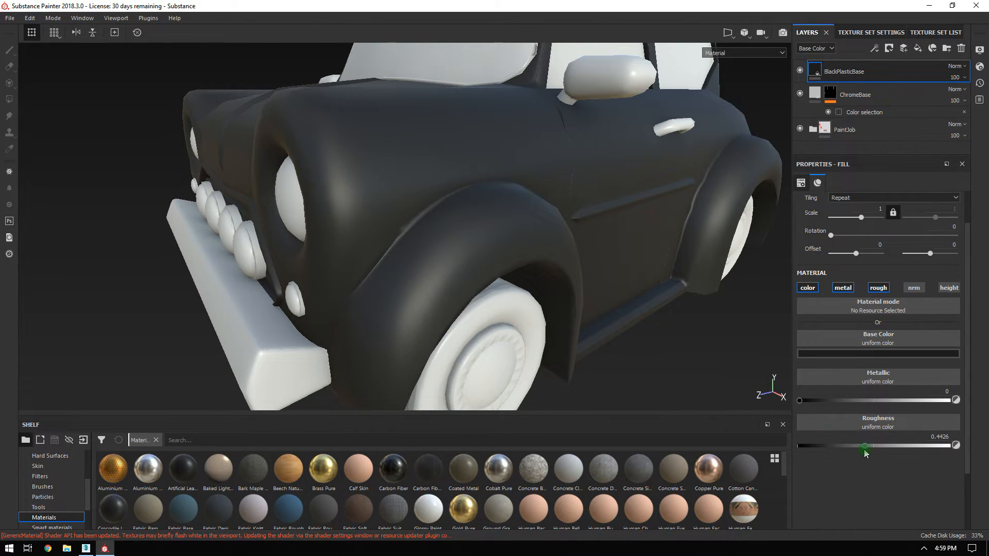
pyautogui.keyDown('alt'); pyautogui.moveTo(577, 237); pyautogui.dragTo(366, 128, button='right'); pyautogui.keyUp('alt')
pyautogui.moveTo(579, 217)
pyautogui.keyDown('alt'); pyautogui.mouseDown()
pyautogui.moveTo(627, 238)
pyautogui.moveTo(578, 201)
pyautogui.mouseUp(); pyautogui.keyUp('alt')
pyautogui.keyDown('alt'); pyautogui.moveTo(579, 201); pyautogui.dragTo(622, 258, button='right'); pyautogui.keyUp('alt')
pyautogui.keyDown('alt'); pyautogui.moveTo(598, 231); pyautogui.dragTo(616, 271); pyautogui.keyUp('alt')
pyautogui.keyDown('alt'); pyautogui.moveTo(616, 271); pyautogui.dragTo(400, 150, button='right'); pyautogui.keyUp('alt')
pyautogui.keyDown('alt'); pyautogui.moveTo(400, 150); pyautogui.dragTo(473, 221); pyautogui.keyUp('alt')
pyautogui.keyDown('alt'); pyautogui.moveTo(473, 221); pyautogui.dragTo(588, 266, button='right'); pyautogui.keyUp('alt')
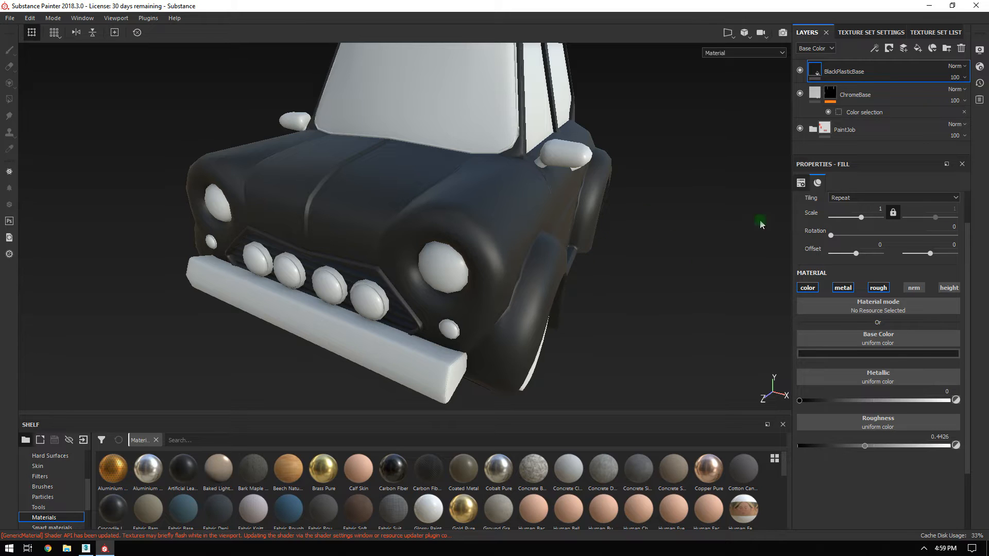
pyautogui.rightClick(840, 72)
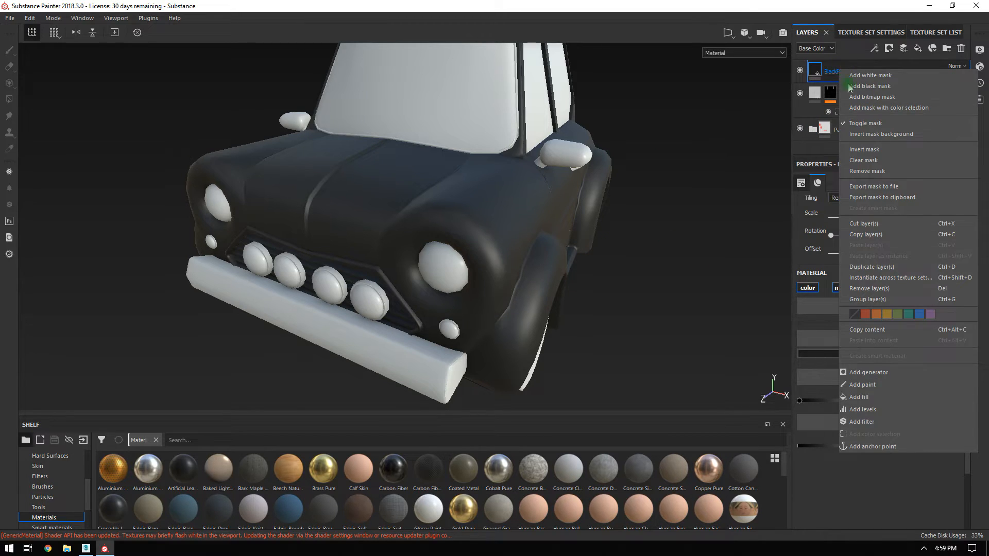
# Add a black mask to BlackPlasticBase and frame the front grille close up.
pyautogui.click(877, 87)
pyautogui.keyDown('alt'); pyautogui.moveTo(412, 246); pyautogui.dragTo(618, 386, button='right'); pyautogui.keyUp('alt')
pyautogui.keyDown('alt'); pyautogui.moveTo(442, 295); pyautogui.dragTo(500, 209, button='middle'); pyautogui.keyUp('alt')
pyautogui.keyDown('alt'); pyautogui.moveTo(500, 208); pyautogui.dragTo(499, 234, button='right'); pyautogui.keyUp('alt')
pyautogui.keyDown('alt'); pyautogui.moveTo(499, 234); pyautogui.dragTo(545, 214, button='middle'); pyautogui.keyUp('alt')
pyautogui.keyDown('alt'); pyautogui.moveTo(546, 214); pyautogui.dragTo(574, 200); pyautogui.keyUp('alt')
pyautogui.keyDown('alt'); pyautogui.moveTo(574, 201); pyautogui.dragTo(430, 163, button='right'); pyautogui.keyUp('alt')
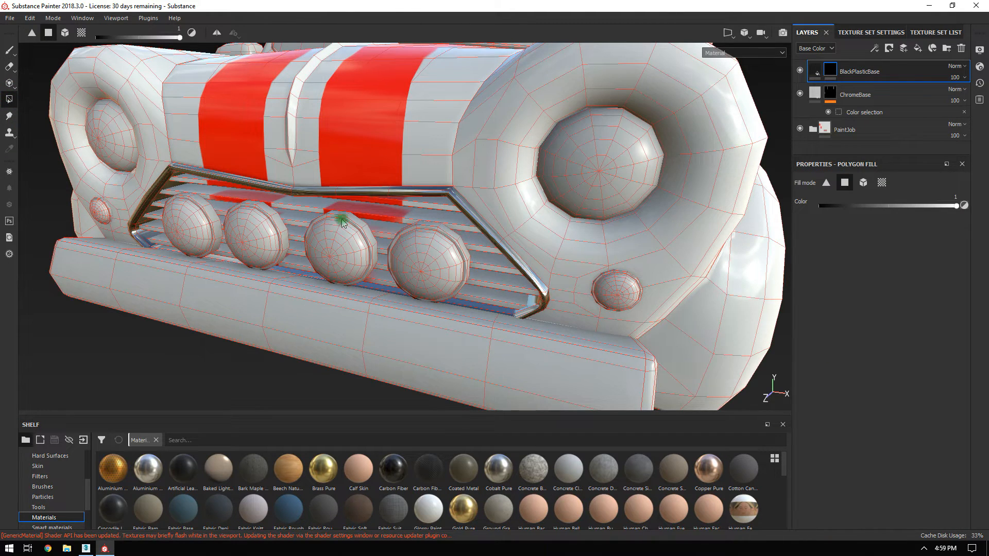
pyautogui.keyDown('alt'); pyautogui.moveTo(437, 233); pyautogui.dragTo(640, 161); pyautogui.keyUp('alt')
pyautogui.keyDown('alt'); pyautogui.moveTo(640, 161); pyautogui.dragTo(669, 195, button='right'); pyautogui.keyUp('alt')
pyautogui.keyDown('alt'); pyautogui.moveTo(705, 181); pyautogui.dragTo(460, 274); pyautogui.keyUp('alt')
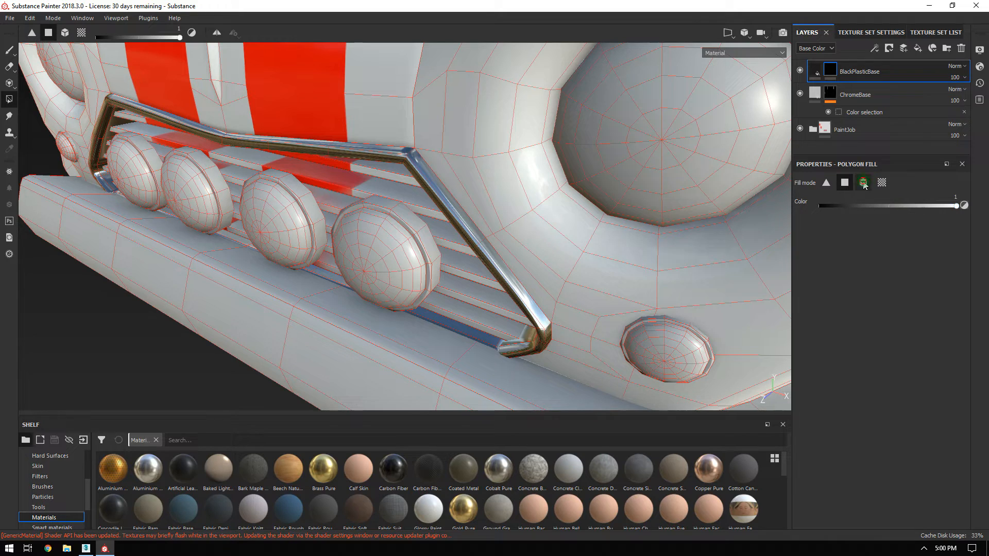
# Polygon-fill the upper and lower grille slats black, undoing the over-wide fills.
pyautogui.hotkey('alt', 'q')
pyautogui.moveTo(356, 170); pyautogui.dragTo(353, 183)
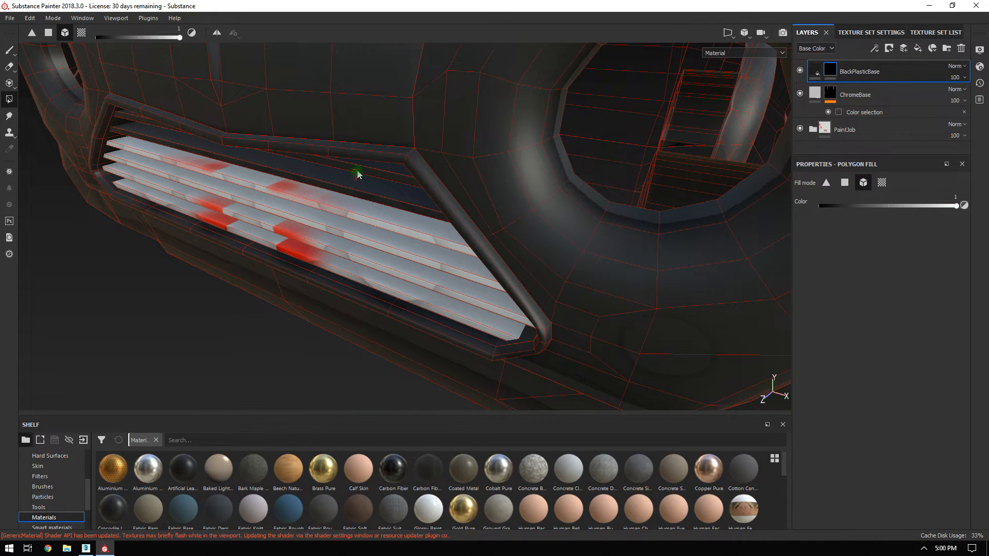
pyautogui.hotkey('ctrl', 'z')
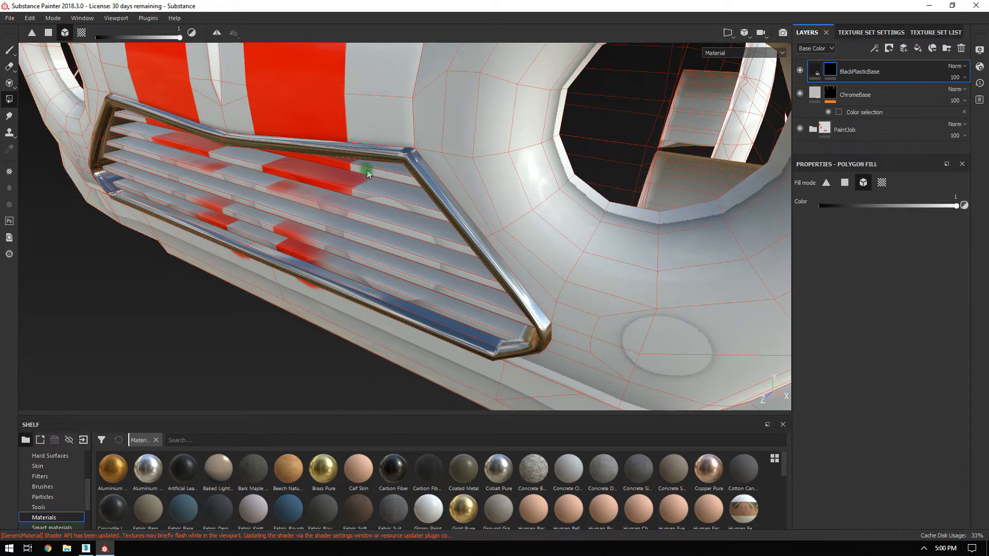
pyautogui.click(369, 174)
pyautogui.hotkey('alt', 'q')
pyautogui.keyDown('alt'); pyautogui.moveTo(439, 217); pyautogui.dragTo(424, 172); pyautogui.keyUp('alt')
pyautogui.hotkey('ctrl', 'z')
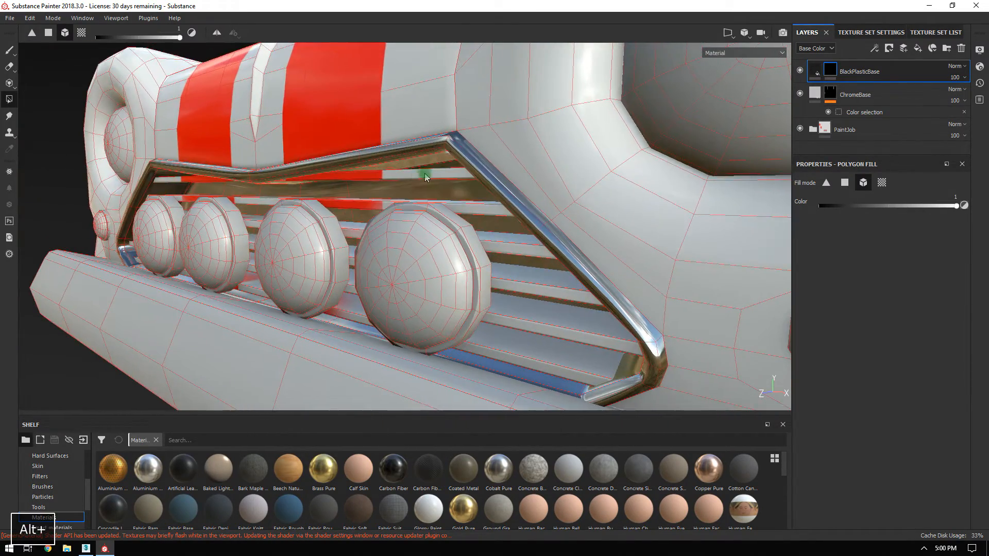
pyautogui.click(465, 211)
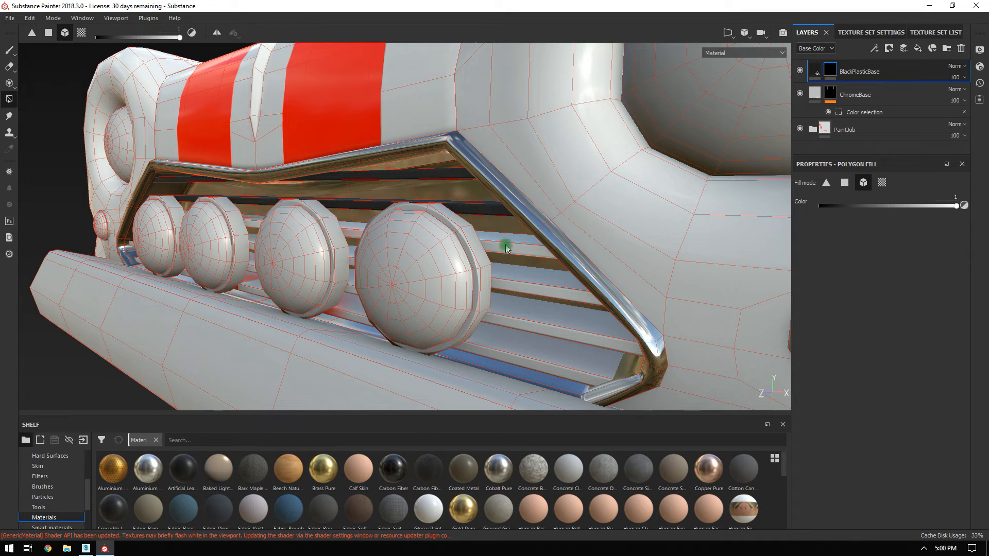
pyautogui.click(518, 326)
# Orbit around the grille lamps and lamp housings to check the black fill.
pyautogui.keyDown('alt'); pyautogui.moveTo(534, 366); pyautogui.dragTo(515, 170); pyautogui.keyUp('alt')
pyautogui.keyDown('alt'); pyautogui.moveTo(515, 170); pyautogui.dragTo(299, 172, button='middle'); pyautogui.keyUp('alt')
pyautogui.keyDown('alt'); pyautogui.moveTo(299, 173); pyautogui.dragTo(570, 295, button='right'); pyautogui.keyUp('alt')
pyautogui.keyDown('alt'); pyautogui.moveTo(570, 296); pyautogui.dragTo(452, 99); pyautogui.keyUp('alt')
pyautogui.keyDown('alt'); pyautogui.moveTo(494, 237); pyautogui.dragTo(556, 190, button='right'); pyautogui.keyUp('alt')
pyautogui.keyDown('alt'); pyautogui.moveTo(557, 190); pyautogui.dragTo(552, 214); pyautogui.keyUp('alt')
pyautogui.keyDown('alt'); pyautogui.moveTo(552, 214); pyautogui.dragTo(154, 46, button='right'); pyautogui.keyUp('alt')
pyautogui.keyDown('alt'); pyautogui.moveTo(366, 187); pyautogui.dragTo(438, 161, button='middle'); pyautogui.keyUp('alt')
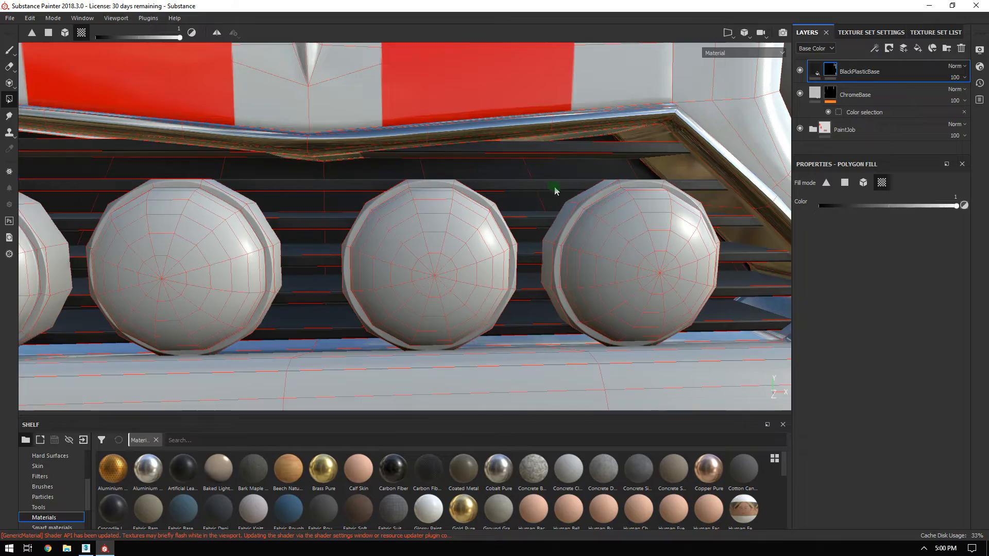
pyautogui.keyDown('alt'); pyautogui.moveTo(555, 191); pyautogui.dragTo(382, 60, button='right'); pyautogui.keyUp('alt')
pyautogui.keyDown('alt'); pyautogui.moveTo(417, 138); pyautogui.dragTo(577, 202); pyautogui.keyUp('alt')
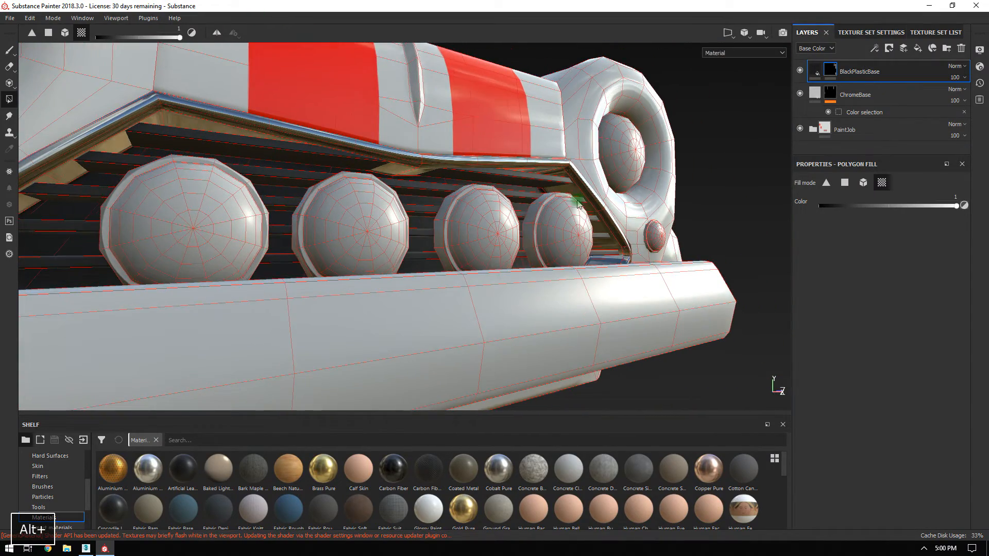
pyautogui.keyDown('alt'); pyautogui.moveTo(426, 176); pyautogui.dragTo(371, 238); pyautogui.keyUp('alt')
pyautogui.keyDown('alt'); pyautogui.moveTo(586, 194); pyautogui.dragTo(361, 59, button='right'); pyautogui.keyUp('alt')
pyautogui.keyDown('alt'); pyautogui.moveTo(544, 184); pyautogui.dragTo(291, 162); pyautogui.keyUp('alt')
# Switch to the Paint brush tool with an angled close-up of the grille lamps.
pyautogui.click(10, 51)
pyautogui.keyDown('alt'); pyautogui.moveTo(443, 259); pyautogui.dragTo(651, 258); pyautogui.keyUp('alt')
pyautogui.keyDown('alt'); pyautogui.moveTo(651, 258); pyautogui.dragTo(708, 289, button='right'); pyautogui.keyUp('alt')
pyautogui.moveTo(428, 194)
pyautogui.keyDown('alt'); pyautogui.mouseDown()
pyautogui.moveTo(555, 265)
pyautogui.moveTo(504, 243)
pyautogui.moveTo(525, 176)
pyautogui.moveTo(506, 201)
pyautogui.moveTo(464, 173)
pyautogui.moveTo(307, 203)
pyautogui.mouseUp(); pyautogui.keyUp('alt')
# Orbit around the whole car, inspecting the headlight, sides and rear.
pyautogui.keyDown('alt'); pyautogui.moveTo(592, 227); pyautogui.dragTo(395, 276); pyautogui.keyUp('alt')
pyautogui.keyDown('alt'); pyautogui.moveTo(613, 269); pyautogui.dragTo(505, 278); pyautogui.keyUp('alt')
pyautogui.keyDown('alt'); pyautogui.moveTo(505, 278); pyautogui.dragTo(453, 242, button='right'); pyautogui.keyUp('alt')
pyautogui.keyDown('alt'); pyautogui.moveTo(512, 232); pyautogui.dragTo(466, 225); pyautogui.keyUp('alt')
pyautogui.keyDown('alt'); pyautogui.moveTo(465, 225); pyautogui.dragTo(621, 368, button='right'); pyautogui.keyUp('alt')
pyautogui.keyDown('alt'); pyautogui.moveTo(531, 288); pyautogui.dragTo(494, 273); pyautogui.keyUp('alt')
pyautogui.keyDown('alt'); pyautogui.moveTo(495, 273); pyautogui.dragTo(385, 258, button='right'); pyautogui.keyUp('alt')
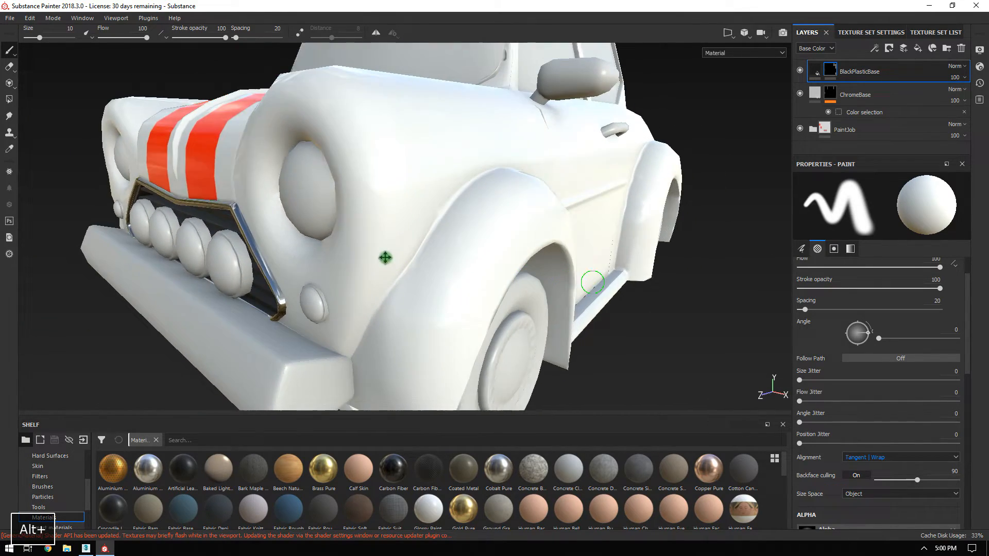
pyautogui.keyDown('alt'); pyautogui.moveTo(384, 258); pyautogui.dragTo(330, 246, button='middle'); pyautogui.keyUp('alt')
pyautogui.keyDown('alt'); pyautogui.moveTo(471, 249); pyautogui.dragTo(562, 193); pyautogui.keyUp('alt')
pyautogui.keyDown('alt'); pyautogui.moveTo(600, 112); pyautogui.dragTo(414, 332); pyautogui.keyUp('alt')
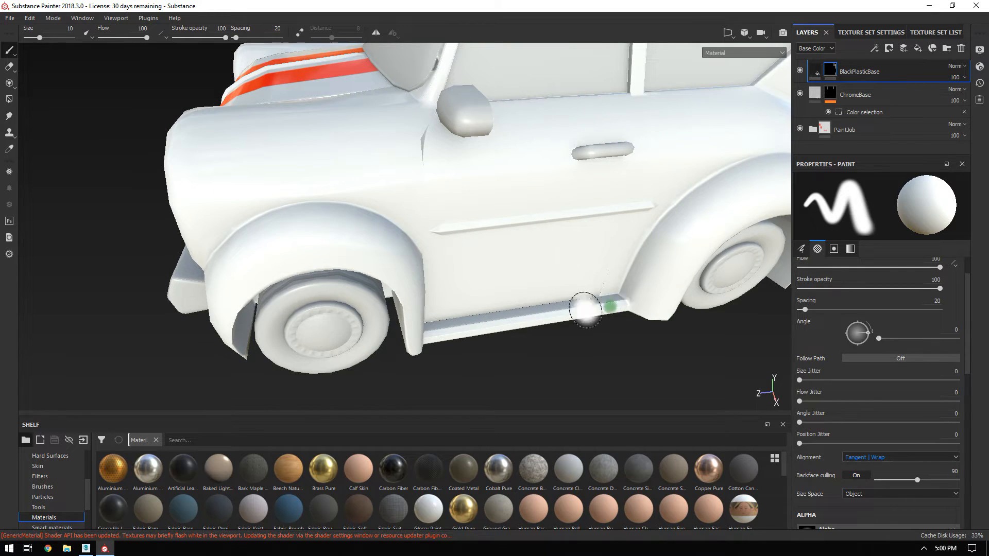
pyautogui.keyDown('alt'); pyautogui.moveTo(586, 309); pyautogui.dragTo(436, 226); pyautogui.keyUp('alt')
pyautogui.keyDown('alt'); pyautogui.moveTo(738, 235); pyautogui.dragTo(461, 152); pyautogui.keyUp('alt')
pyautogui.keyDown('alt'); pyautogui.moveTo(478, 285); pyautogui.dragTo(417, 173); pyautogui.keyUp('alt')
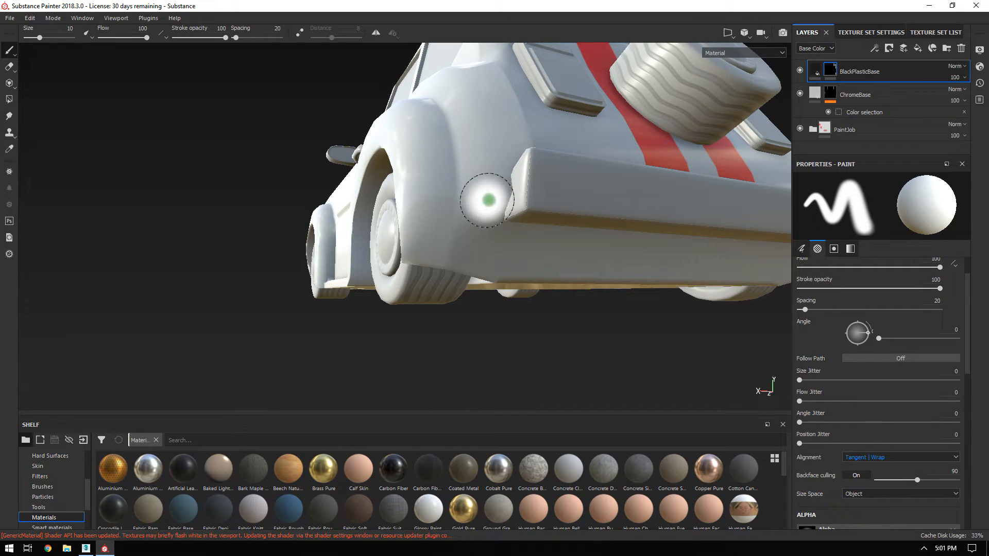
pyautogui.keyDown('alt'); pyautogui.moveTo(443, 209); pyautogui.dragTo(476, 176); pyautogui.keyUp('alt')
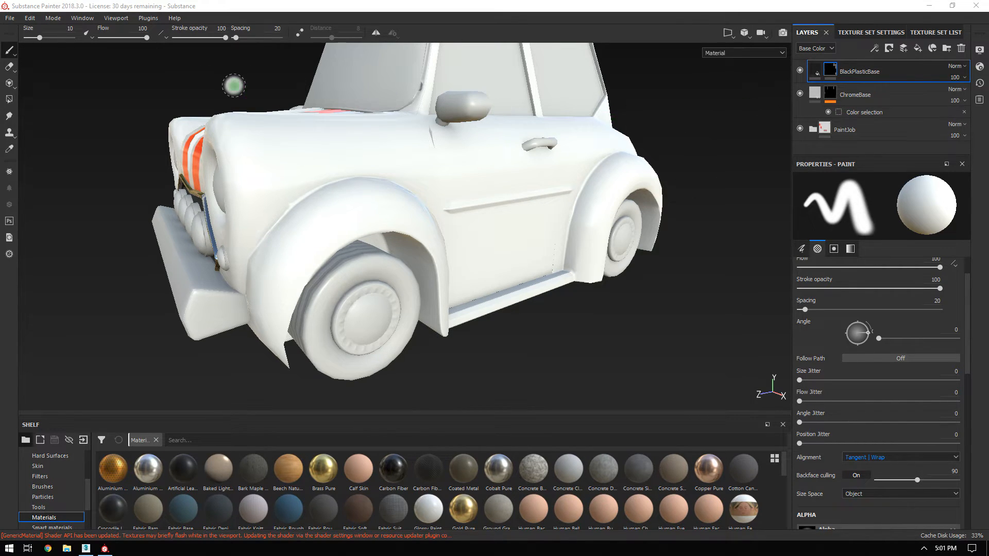
# Switch back to Polygon Fill and zoom in on the front fender.
pyautogui.click(9, 99)
pyautogui.keyDown('alt'); pyautogui.moveTo(433, 218); pyautogui.dragTo(583, 188); pyautogui.keyUp('alt')
pyautogui.keyDown('alt'); pyautogui.moveTo(583, 188); pyautogui.dragTo(652, 282, button='right'); pyautogui.keyUp('alt')
pyautogui.keyDown('alt'); pyautogui.moveTo(539, 157); pyautogui.dragTo(433, 211, button='middle'); pyautogui.keyUp('alt')
pyautogui.keyDown('alt'); pyautogui.moveTo(433, 210); pyautogui.dragTo(571, 268, button='right'); pyautogui.keyUp('alt')
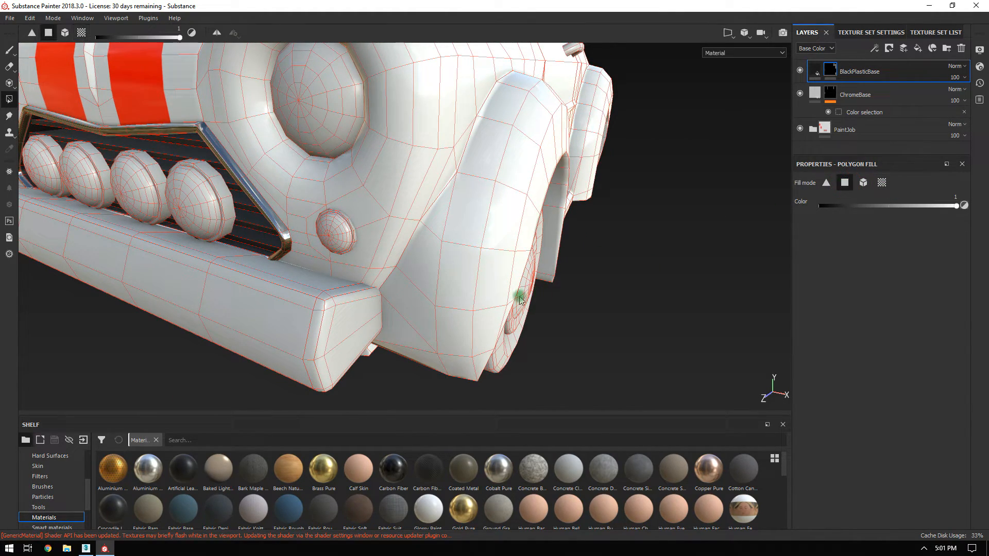
# Black-fill the front fender polygons running along the wheel arch.
pyautogui.keyDown('alt'); pyautogui.moveTo(518, 291); pyautogui.dragTo(393, 339); pyautogui.keyUp('alt')
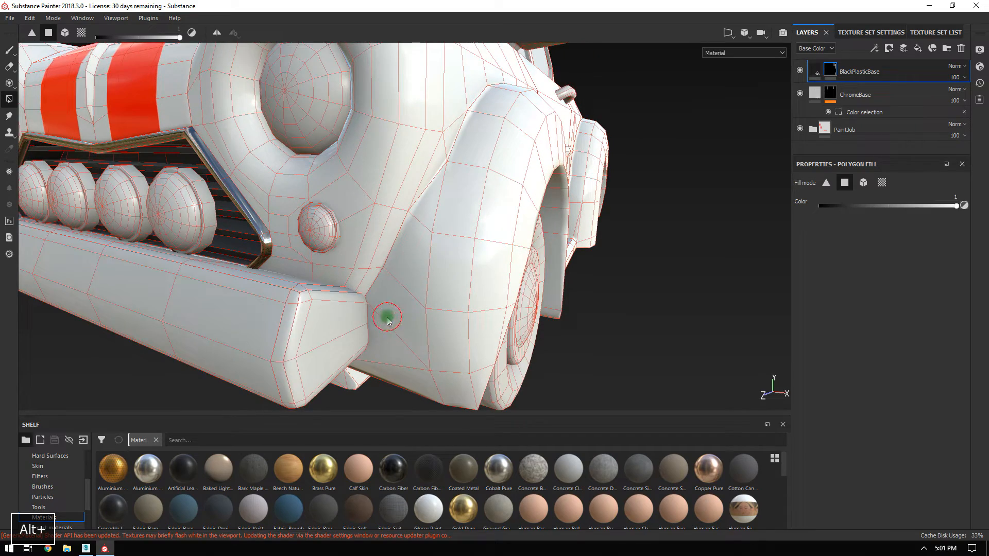
pyautogui.click(387, 319)
pyautogui.keyDown('alt'); pyautogui.moveTo(467, 158); pyautogui.dragTo(421, 268, button='middle'); pyautogui.keyUp('alt')
pyautogui.click(436, 236)
pyautogui.click(456, 197)
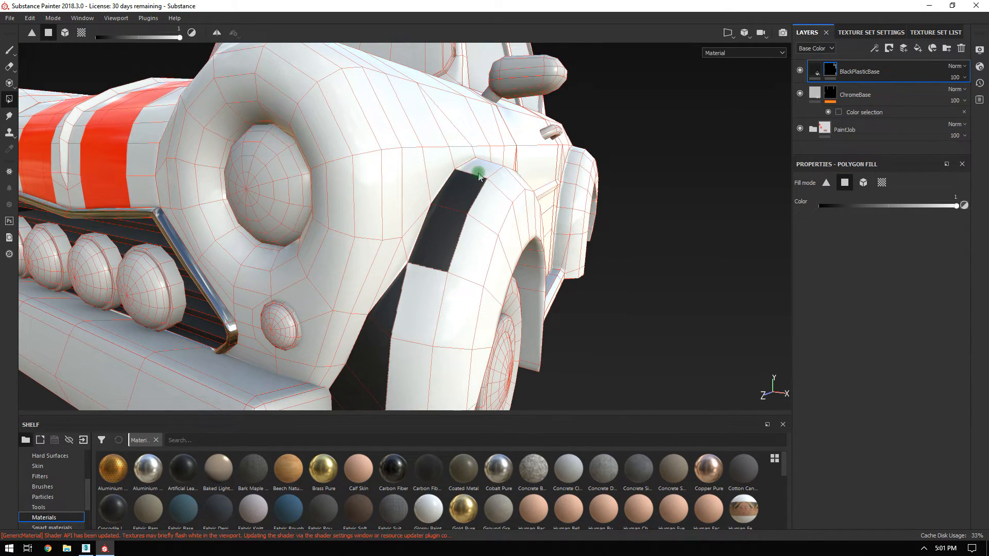
pyautogui.click(422, 281)
pyautogui.click(472, 243)
pyautogui.click(487, 204)
pyautogui.click(499, 180)
# Fill the lower fender polygons and the remaining fender polygons with black plastic.
pyautogui.keyDown('alt'); pyautogui.moveTo(498, 278); pyautogui.dragTo(477, 190); pyautogui.keyUp('alt')
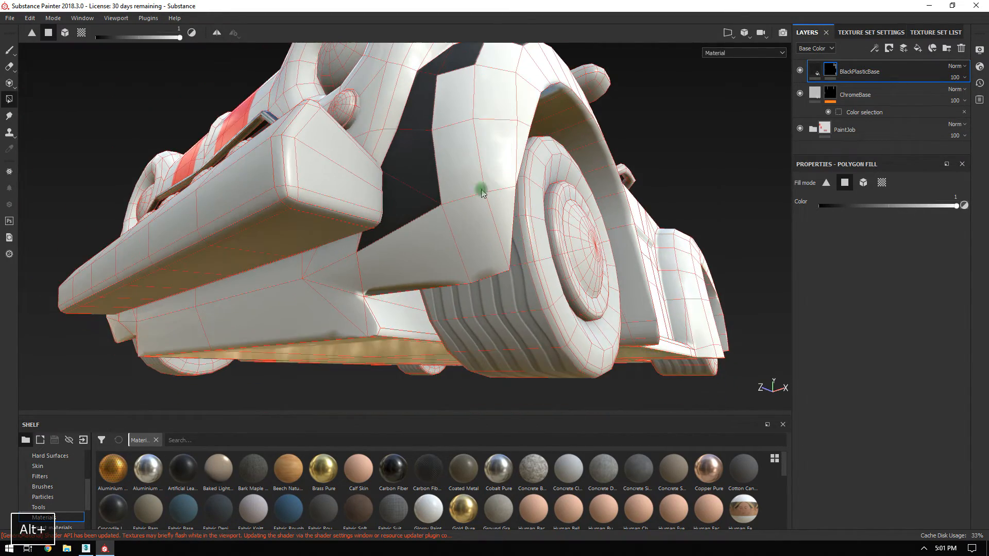
pyautogui.click(413, 265)
pyautogui.keyDown('alt'); pyautogui.moveTo(420, 268); pyautogui.dragTo(471, 260); pyautogui.keyUp('alt')
pyautogui.click(462, 211)
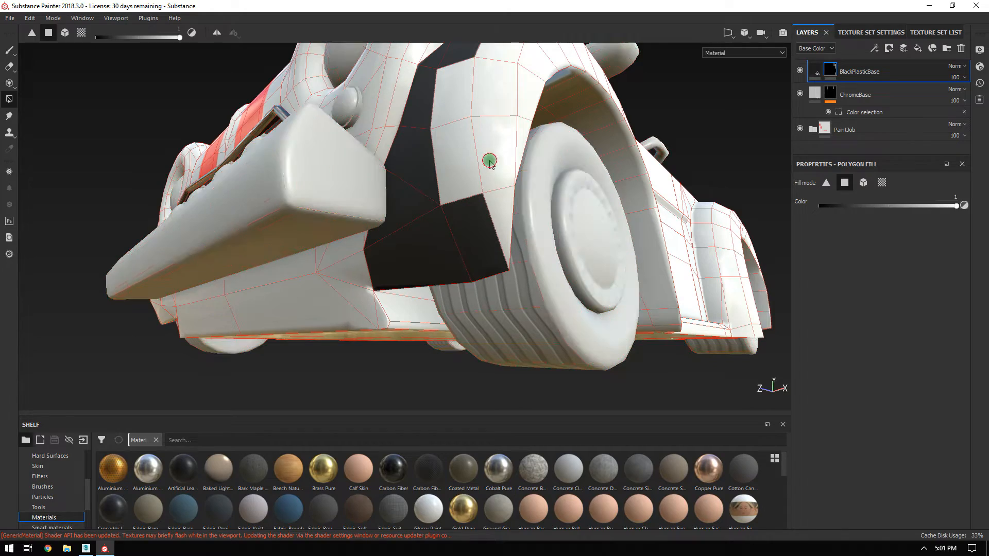
pyautogui.click(490, 160)
pyautogui.click(461, 168)
pyautogui.keyDown('alt'); pyautogui.moveTo(495, 196); pyautogui.dragTo(488, 298); pyautogui.keyUp('alt')
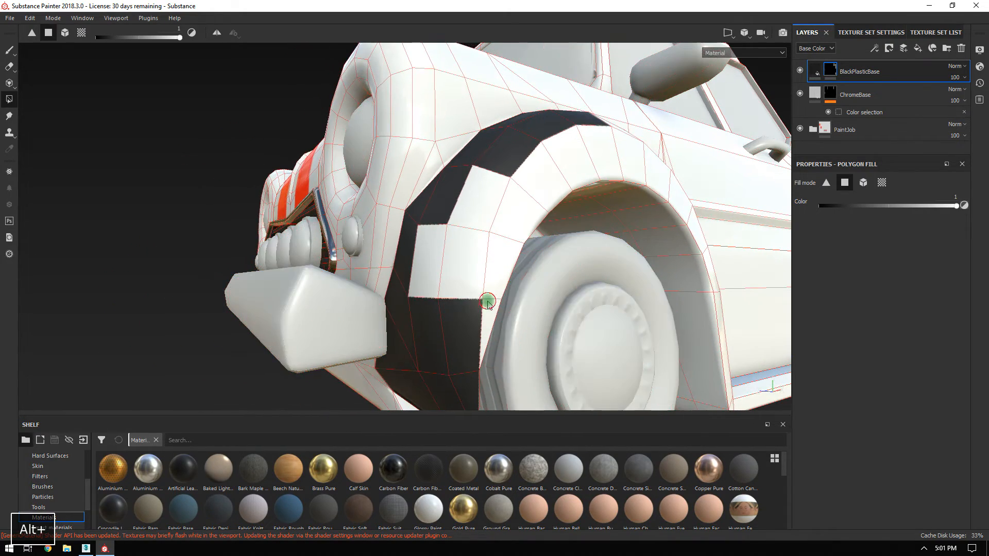
pyautogui.click(468, 275)
pyautogui.click(466, 200)
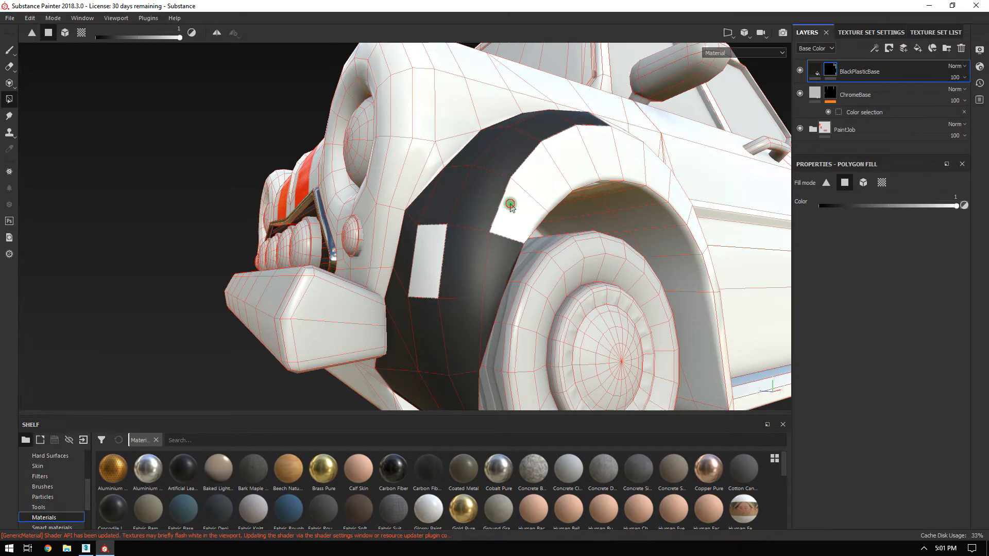
pyautogui.click(436, 267)
pyautogui.keyDown('alt'); pyautogui.moveTo(431, 270); pyautogui.dragTo(247, 194); pyautogui.keyUp('alt')
# Box-fill the remaining wheel-arch polygons black from a low angle on the front wheel.
pyautogui.keyDown('alt'); pyautogui.moveTo(247, 194); pyautogui.dragTo(481, 212, button='right'); pyautogui.keyUp('alt')
pyautogui.keyDown('alt'); pyautogui.moveTo(480, 213); pyautogui.dragTo(281, 151); pyautogui.keyUp('alt')
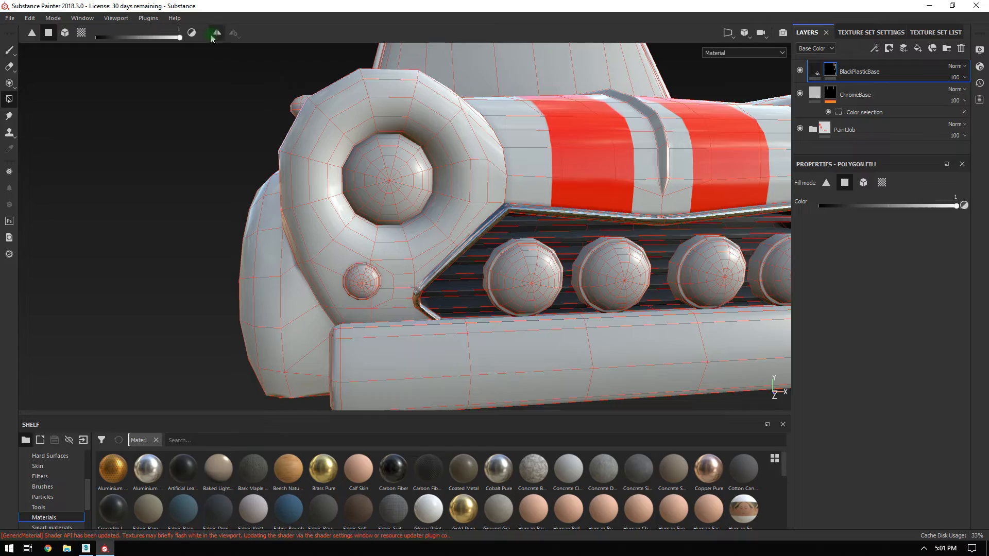
pyautogui.keyDown('alt'); pyautogui.moveTo(577, 245); pyautogui.dragTo(680, 194); pyautogui.keyUp('alt')
pyautogui.keyDown('alt'); pyautogui.moveTo(680, 194); pyautogui.dragTo(638, 316, button='right'); pyautogui.keyUp('alt')
pyautogui.keyDown('alt'); pyautogui.moveTo(637, 316); pyautogui.dragTo(288, 194); pyautogui.keyUp('alt')
pyautogui.keyDown('alt'); pyautogui.moveTo(382, 214); pyautogui.dragTo(478, 328, button='right'); pyautogui.keyUp('alt')
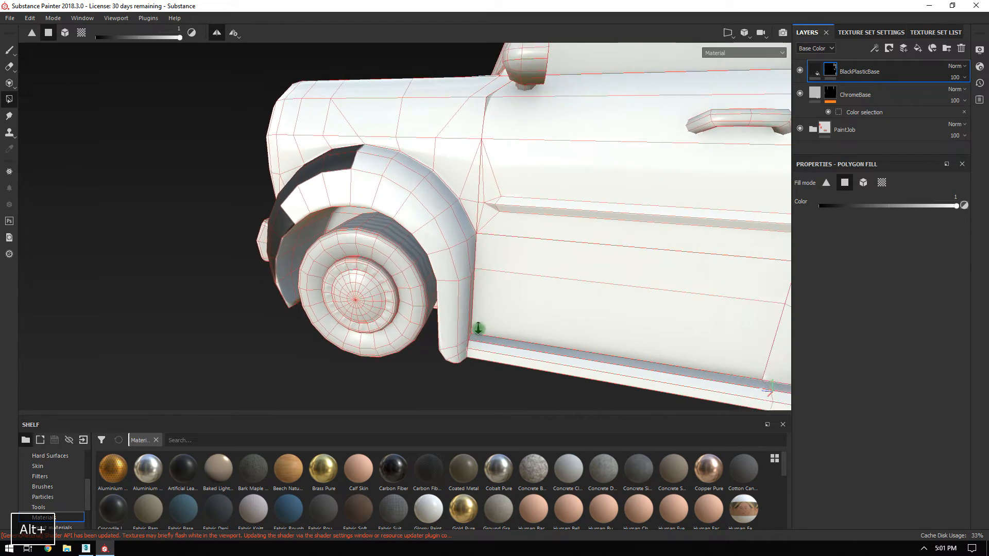
pyautogui.keyDown('alt'); pyautogui.moveTo(478, 328); pyautogui.dragTo(420, 266); pyautogui.keyUp('alt')
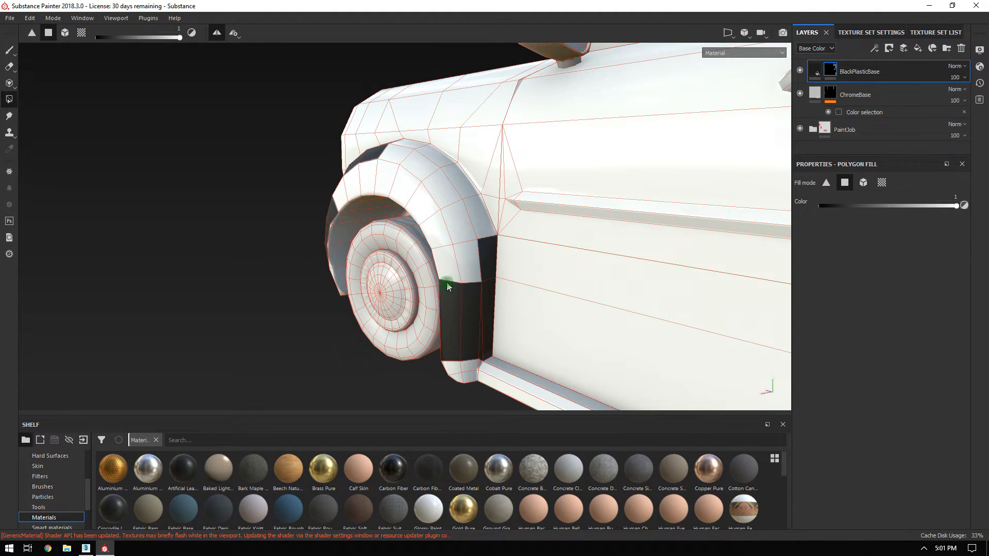
pyautogui.keyDown('alt'); pyautogui.moveTo(379, 233); pyautogui.dragTo(437, 284); pyautogui.keyUp('alt')
pyautogui.moveTo(505, 232); pyautogui.dragTo(546, 180)
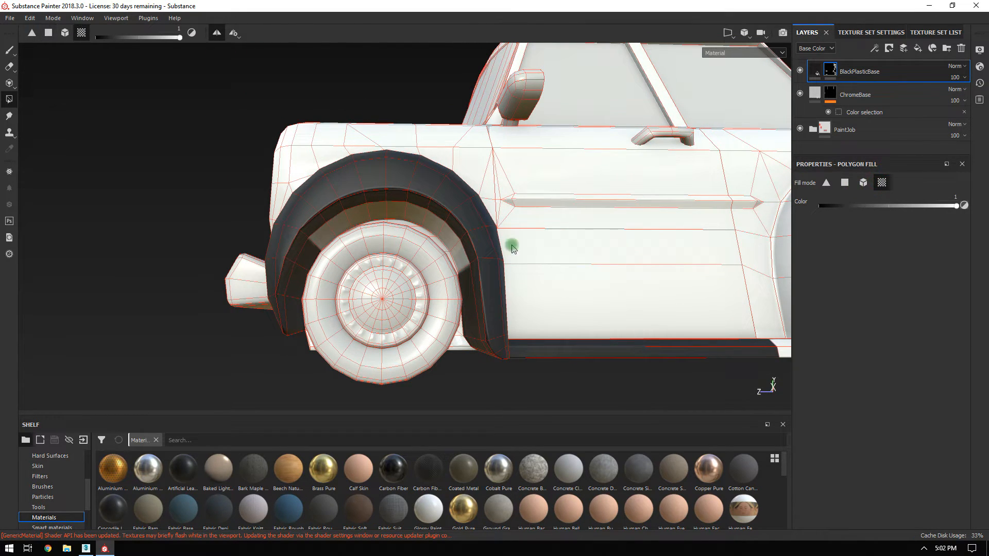
pyautogui.keyDown('alt'); pyautogui.moveTo(404, 214); pyautogui.dragTo(435, 215); pyautogui.keyUp('alt')
pyautogui.keyDown('alt'); pyautogui.moveTo(354, 243); pyautogui.dragTo(784, 215); pyautogui.keyUp('alt')
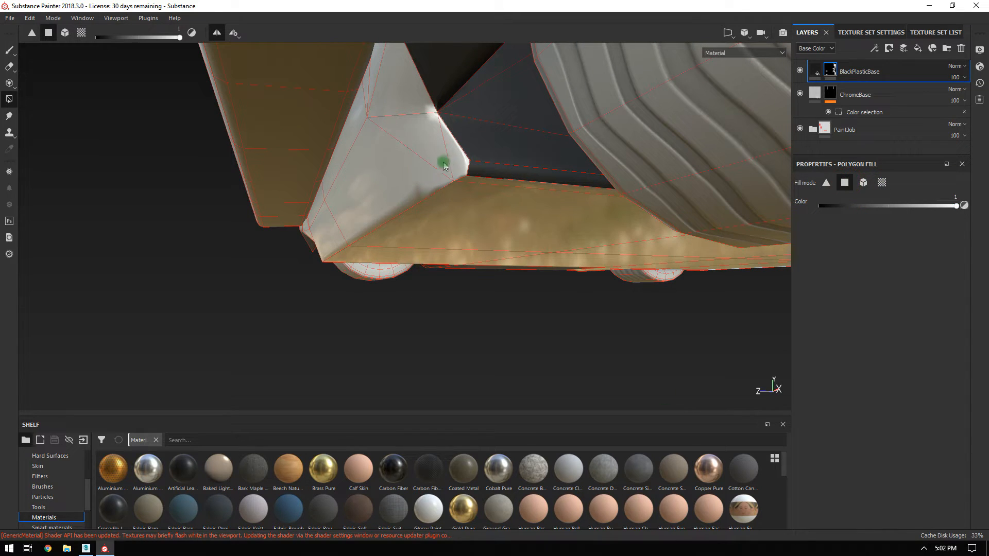
# Fill the strip and large panel under the front bumper with black plastic.
pyautogui.keyDown('alt'); pyautogui.moveTo(455, 189); pyautogui.dragTo(626, 208); pyautogui.keyUp('alt')
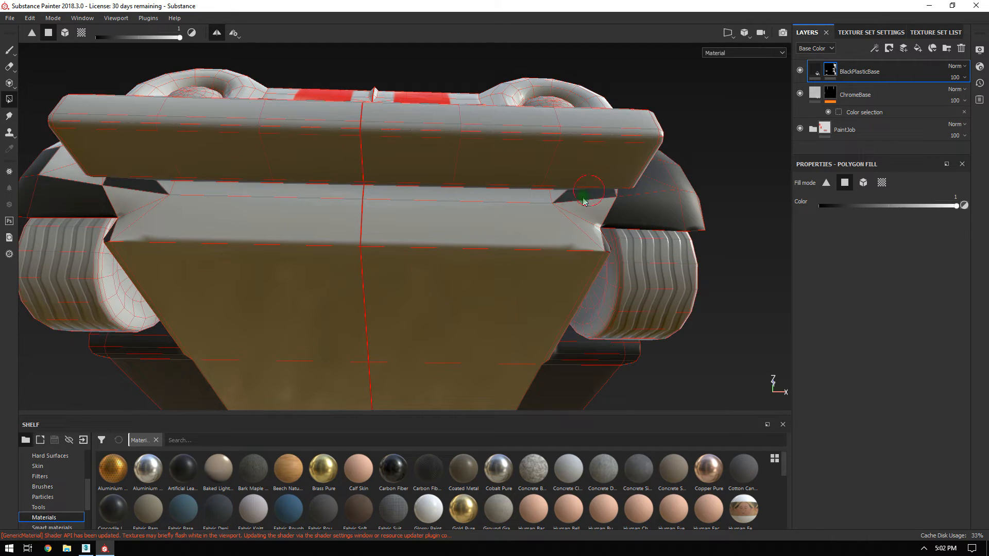
pyautogui.moveTo(533, 197)
pyautogui.mouseDown()
pyautogui.moveTo(527, 210)
pyautogui.moveTo(638, 209)
pyautogui.moveTo(523, 250)
pyautogui.moveTo(555, 224)
pyautogui.mouseUp()
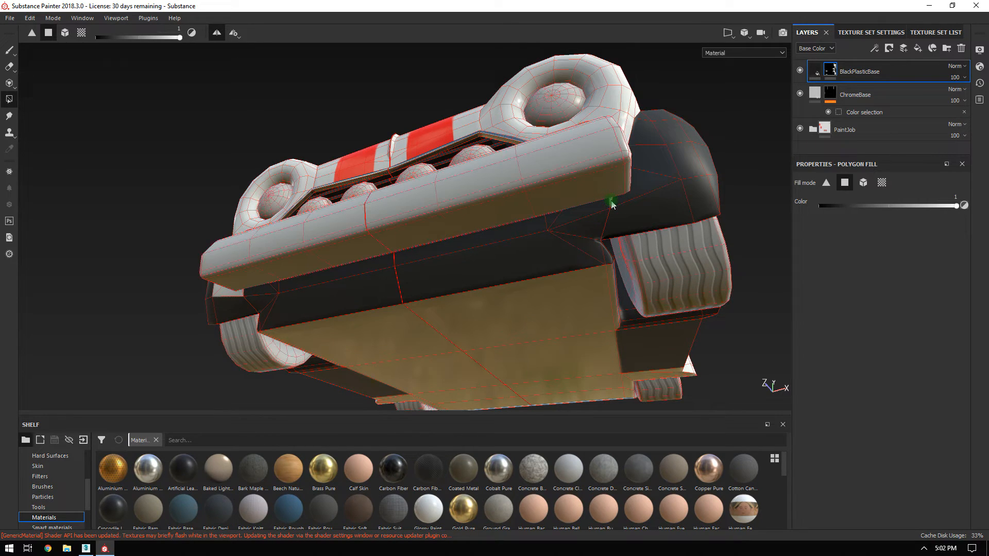
pyautogui.keyDown('alt'); pyautogui.moveTo(612, 205); pyautogui.dragTo(613, 278); pyautogui.keyUp('alt')
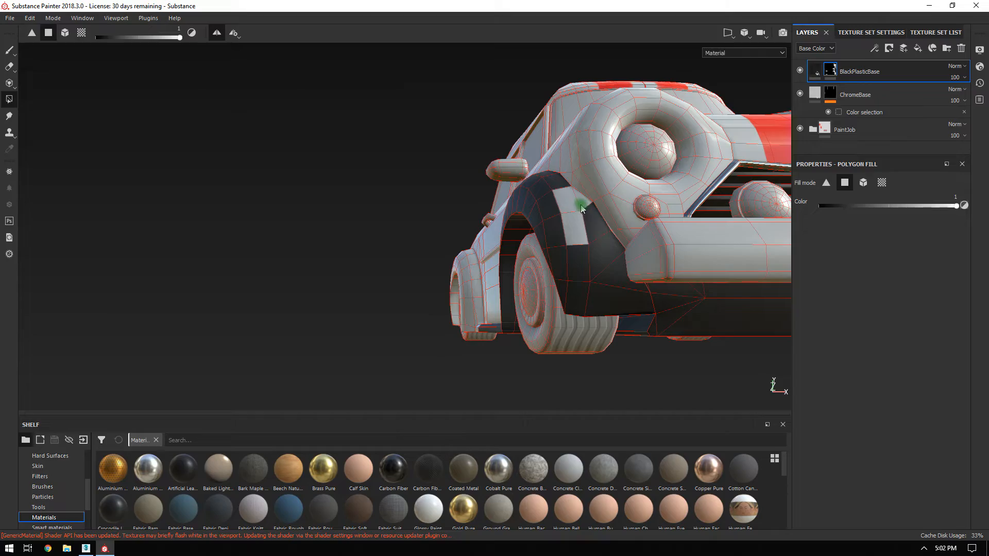
# Orbit around to inspect the other side's sill and a three-quarter front view.
pyautogui.keyDown('alt'); pyautogui.moveTo(595, 242); pyautogui.dragTo(706, 261); pyautogui.keyUp('alt')
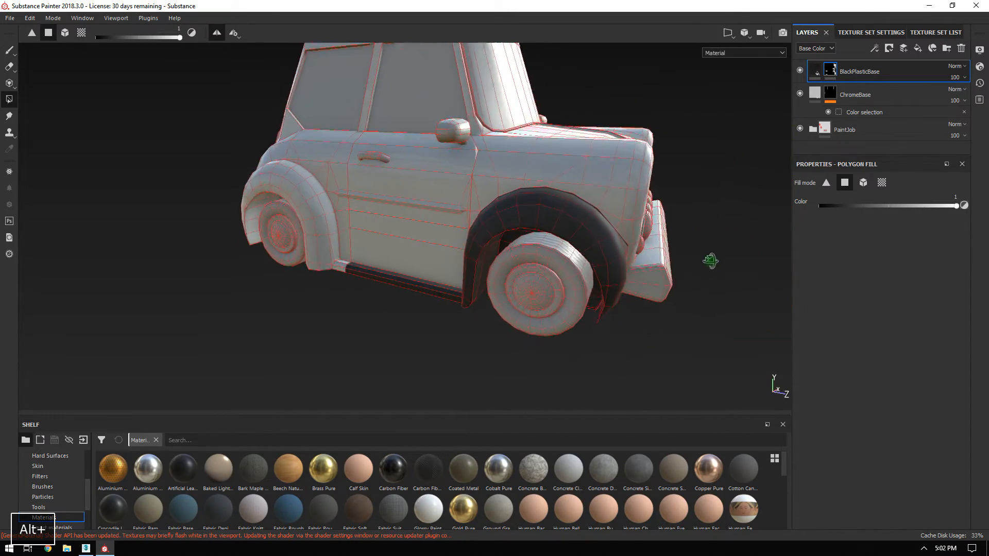
pyautogui.keyDown('alt'); pyautogui.moveTo(707, 261); pyautogui.dragTo(625, 161, button='right'); pyautogui.keyUp('alt')
pyautogui.keyDown('alt'); pyautogui.moveTo(587, 212); pyautogui.dragTo(330, 181); pyautogui.keyUp('alt')
pyautogui.keyDown('alt'); pyautogui.moveTo(330, 181); pyautogui.dragTo(503, 251, button='right'); pyautogui.keyUp('alt')
pyautogui.keyDown('alt'); pyautogui.moveTo(502, 252); pyautogui.dragTo(494, 289, button='middle'); pyautogui.keyUp('alt')
pyautogui.keyDown('alt'); pyautogui.moveTo(495, 288); pyautogui.dragTo(469, 156, button='right'); pyautogui.keyUp('alt')
pyautogui.keyDown('alt'); pyautogui.moveTo(468, 157); pyautogui.dragTo(554, 211); pyautogui.keyUp('alt')
pyautogui.keyDown('alt'); pyautogui.moveTo(554, 211); pyautogui.dragTo(435, 110, button='right'); pyautogui.keyUp('alt')
pyautogui.keyDown('alt'); pyautogui.moveTo(435, 110); pyautogui.dragTo(510, 187, button='middle'); pyautogui.keyUp('alt')
pyautogui.keyDown('alt'); pyautogui.moveTo(510, 188); pyautogui.dragTo(565, 234, button='right'); pyautogui.keyUp('alt')
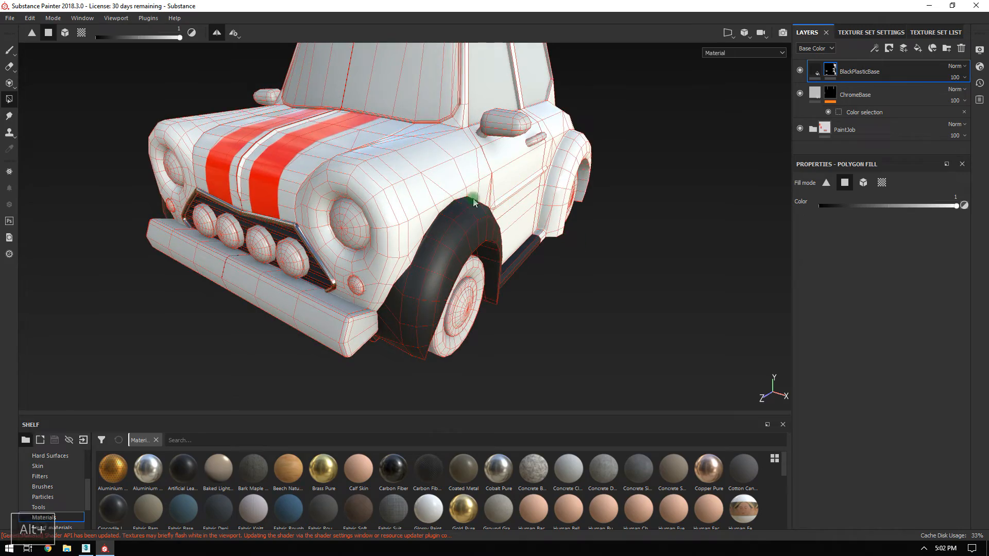
# Isolate the body and box-fill the side sill underside black.
pyautogui.keyDown('alt'); pyautogui.moveTo(474, 203); pyautogui.dragTo(601, 238); pyautogui.keyUp('alt')
pyautogui.keyDown('alt'); pyautogui.moveTo(600, 239); pyautogui.dragTo(449, 280, button='middle'); pyautogui.keyUp('alt')
pyautogui.keyDown('alt'); pyautogui.moveTo(448, 281); pyautogui.dragTo(379, 315); pyautogui.keyUp('alt')
pyautogui.keyDown('alt'); pyautogui.moveTo(361, 268); pyautogui.dragTo(431, 214, button='middle'); pyautogui.keyUp('alt')
pyautogui.keyDown('alt'); pyautogui.moveTo(431, 215); pyautogui.dragTo(441, 254); pyautogui.keyUp('alt')
pyautogui.keyDown('alt'); pyautogui.moveTo(442, 254); pyautogui.dragTo(431, 262, button='right'); pyautogui.keyUp('alt')
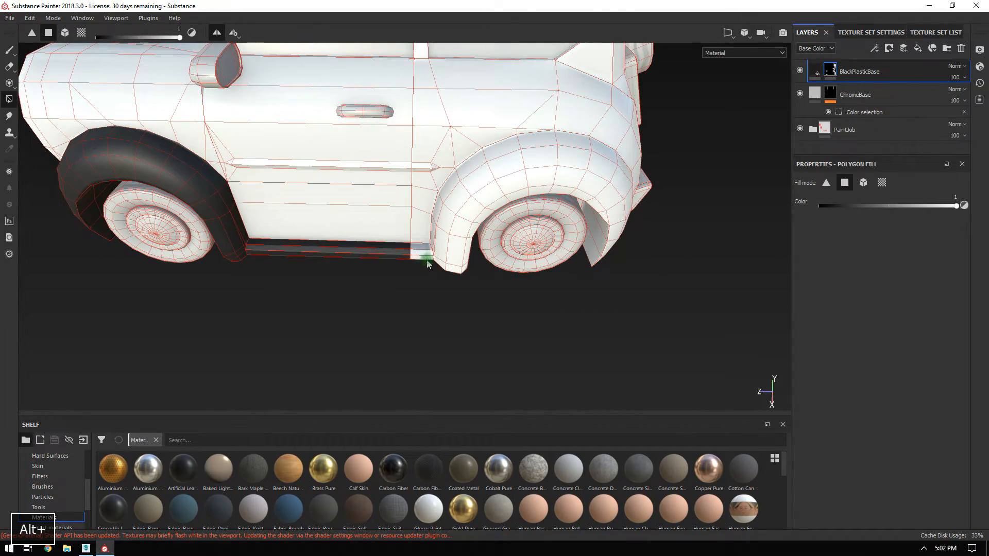
pyautogui.hotkey('alt', 'q')
pyautogui.keyDown('alt'); pyautogui.moveTo(438, 252); pyautogui.dragTo(503, 310); pyautogui.keyUp('alt')
pyautogui.moveTo(429, 287); pyautogui.dragTo(670, 264)
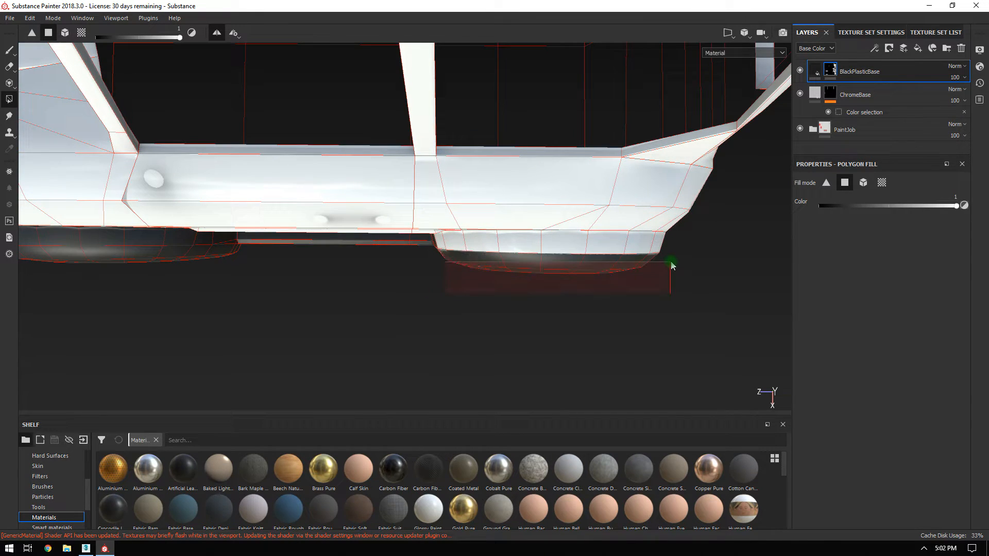
# Fill the other wheel arch area and the lower rear bumper strip black.
pyautogui.keyDown('alt'); pyautogui.moveTo(674, 256); pyautogui.dragTo(644, 183); pyautogui.keyUp('alt')
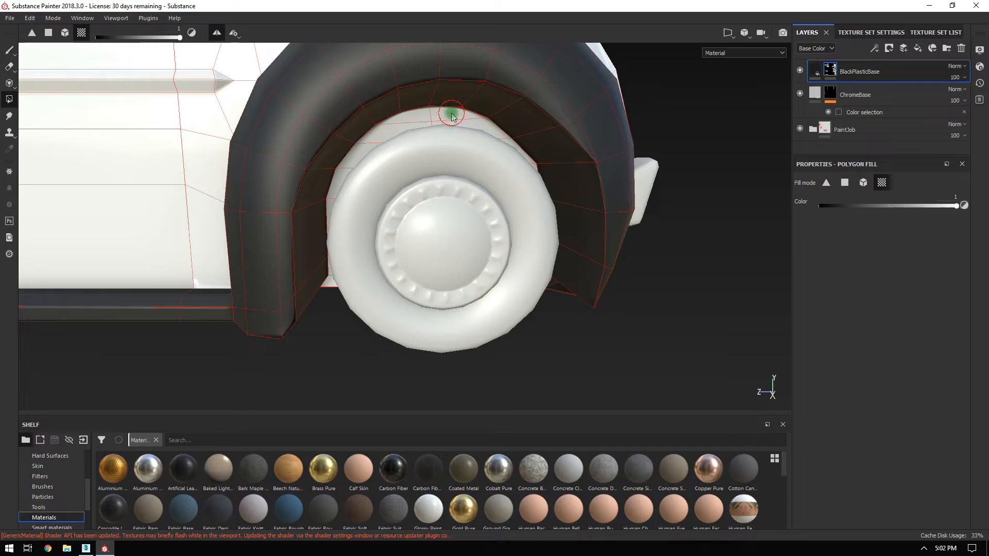
pyautogui.keyDown('alt'); pyautogui.moveTo(439, 209); pyautogui.dragTo(473, 206); pyautogui.keyUp('alt')
pyautogui.keyDown('alt'); pyautogui.moveTo(556, 249); pyautogui.dragTo(457, 159, button='right'); pyautogui.keyUp('alt')
pyautogui.keyDown('alt'); pyautogui.moveTo(457, 159); pyautogui.dragTo(600, 257); pyautogui.keyUp('alt')
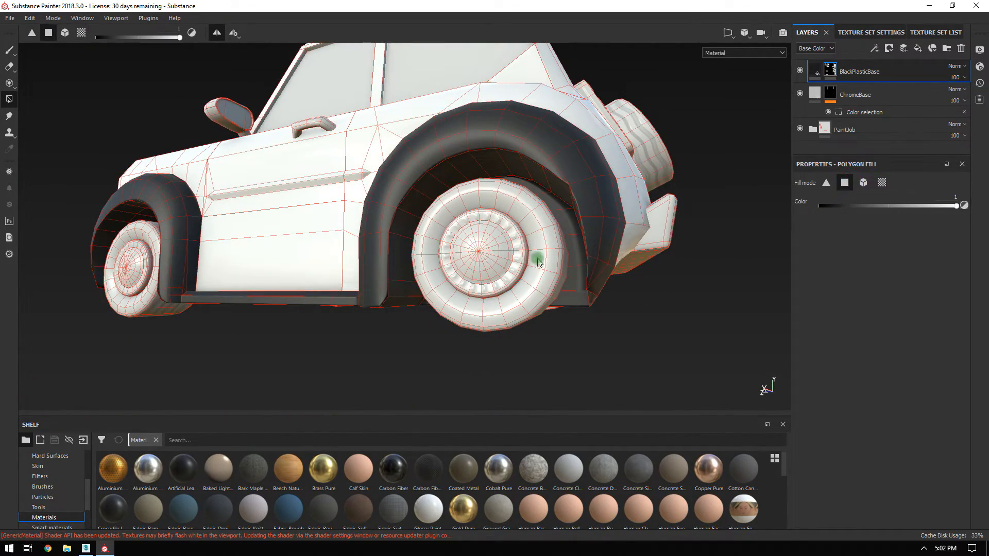
pyautogui.keyDown('alt'); pyautogui.moveTo(528, 261); pyautogui.dragTo(552, 150, button='right'); pyautogui.keyUp('alt')
pyautogui.keyDown('alt'); pyautogui.moveTo(551, 150); pyautogui.dragTo(456, 116); pyautogui.keyUp('alt')
pyautogui.keyDown('alt'); pyautogui.moveTo(594, 213); pyautogui.dragTo(404, 204); pyautogui.keyUp('alt')
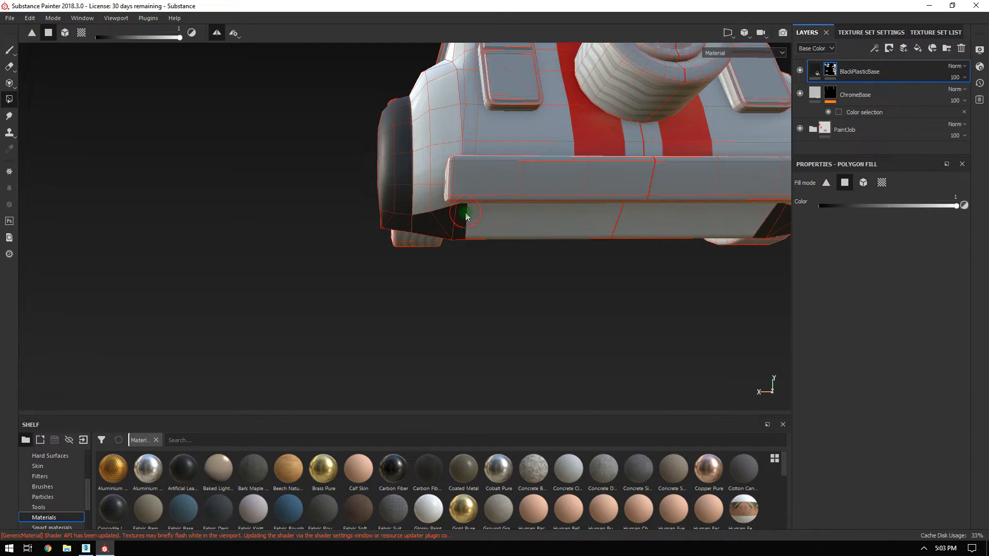
pyautogui.moveTo(465, 216); pyautogui.dragTo(536, 221)
# Switch to the Paint brush tool with Symmetry turned off.
pyautogui.keyDown('alt'); pyautogui.moveTo(616, 226); pyautogui.dragTo(623, 218, button='right'); pyautogui.keyUp('alt')
pyautogui.keyDown('alt'); pyautogui.moveTo(623, 218); pyautogui.dragTo(508, 153); pyautogui.keyUp('alt')
pyautogui.keyDown('alt'); pyautogui.moveTo(508, 152); pyautogui.dragTo(511, 284, button='right'); pyautogui.keyUp('alt')
pyautogui.keyDown('alt'); pyautogui.moveTo(510, 284); pyautogui.dragTo(463, 159); pyautogui.keyUp('alt')
pyautogui.keyDown('alt'); pyautogui.moveTo(363, 219); pyautogui.dragTo(80, 61); pyautogui.keyUp('alt')
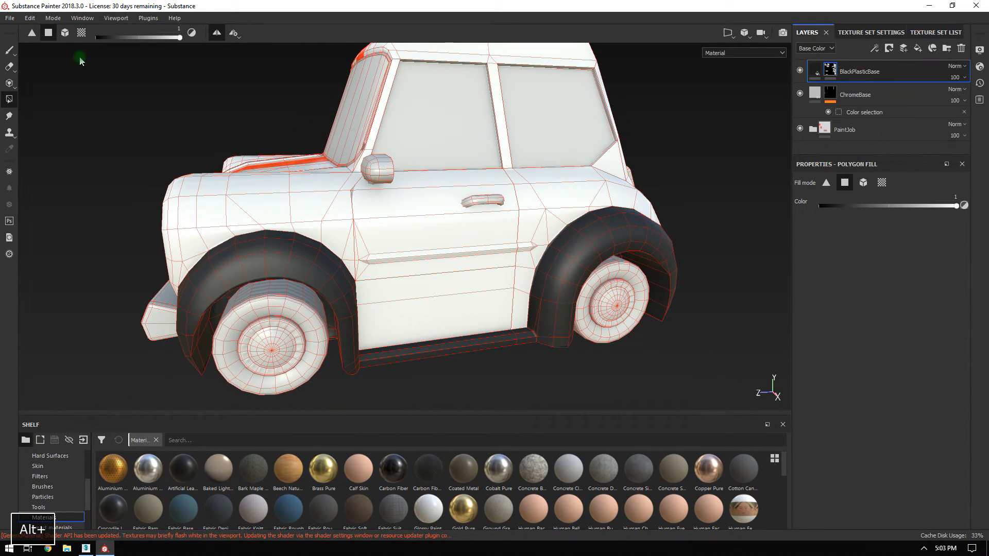
pyautogui.click(10, 51)
pyautogui.click(377, 30)
pyautogui.keyDown('alt'); pyautogui.moveTo(314, 187); pyautogui.dragTo(485, 208); pyautogui.keyUp('alt')
pyautogui.keyDown('alt'); pyautogui.moveTo(486, 209); pyautogui.dragTo(156, 68, button='right'); pyautogui.keyUp('alt')
pyautogui.keyDown('alt'); pyautogui.moveTo(211, 44); pyautogui.dragTo(448, 60); pyautogui.keyUp('alt')
pyautogui.keyDown('alt'); pyautogui.moveTo(363, 220); pyautogui.dragTo(454, 223); pyautogui.keyUp('alt')
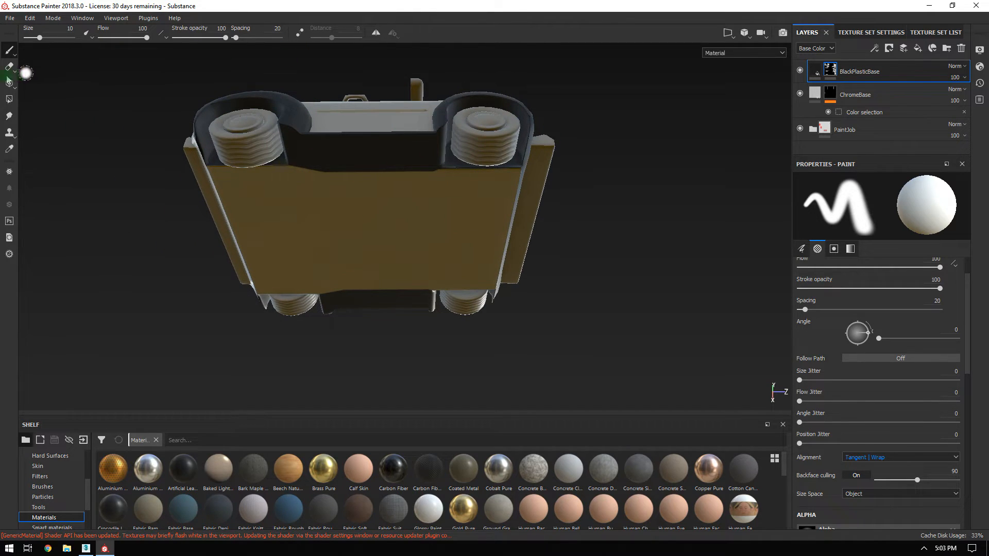
# Polygon-fill the car's underside panel black, then orbit to check the arches and sills.
pyautogui.click(9, 98)
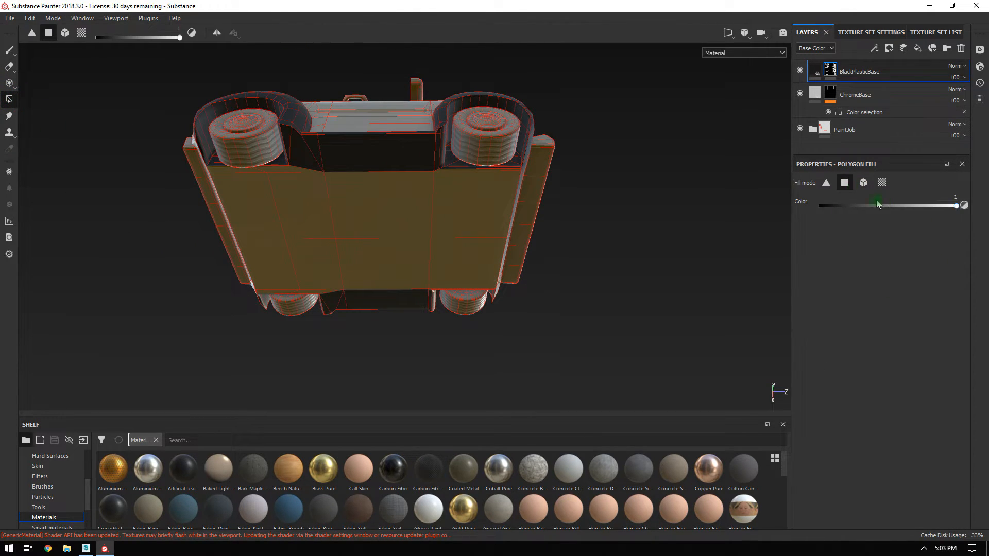
pyautogui.click(403, 206)
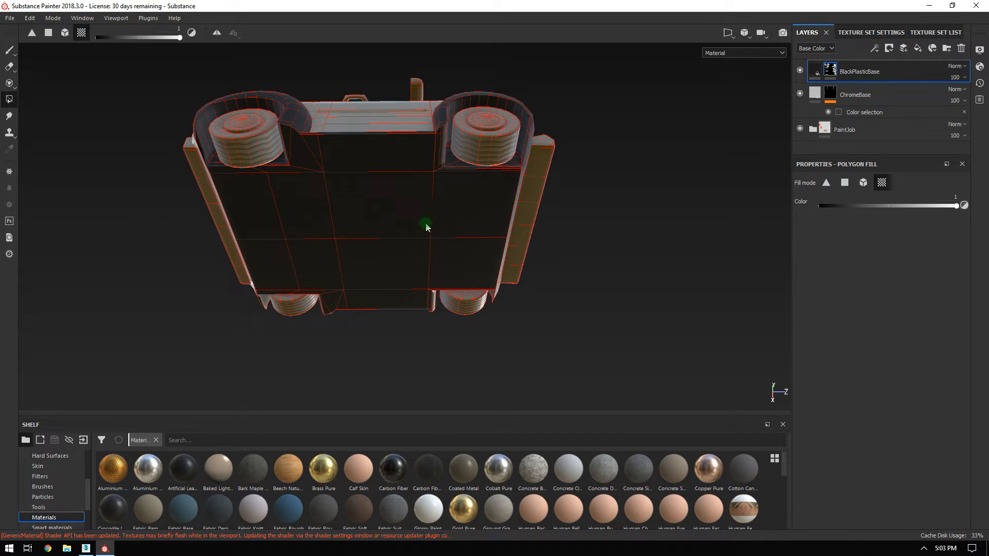
pyautogui.click(8, 50)
pyautogui.moveTo(576, 221)
pyautogui.keyDown('alt'); pyautogui.mouseDown()
pyautogui.moveTo(356, 305)
pyautogui.moveTo(400, 223)
pyautogui.moveTo(550, 172)
pyautogui.moveTo(457, 186)
pyautogui.moveTo(640, 199)
pyautogui.moveTo(443, 128)
pyautogui.moveTo(362, 182)
pyautogui.moveTo(347, 225)
pyautogui.moveTo(319, 219)
pyautogui.mouseUp(); pyautogui.keyUp('alt')
pyautogui.keyDown('alt'); pyautogui.moveTo(319, 219); pyautogui.dragTo(515, 345, button='right'); pyautogui.keyUp('alt')
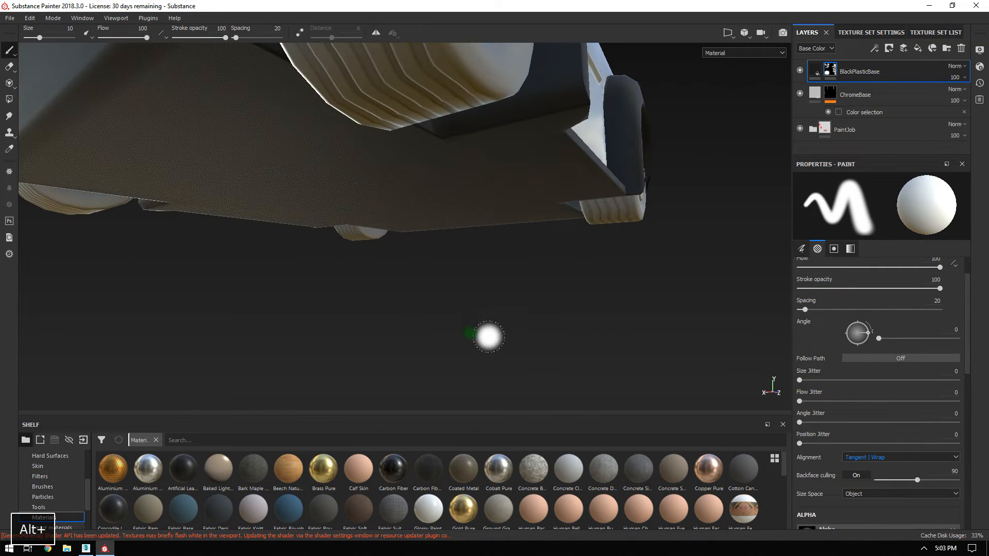
pyautogui.keyDown('alt'); pyautogui.moveTo(451, 318); pyautogui.dragTo(198, 139, button='right'); pyautogui.keyUp('alt')
pyautogui.keyDown('alt'); pyautogui.moveTo(225, 150); pyautogui.dragTo(538, 287); pyautogui.keyUp('alt')
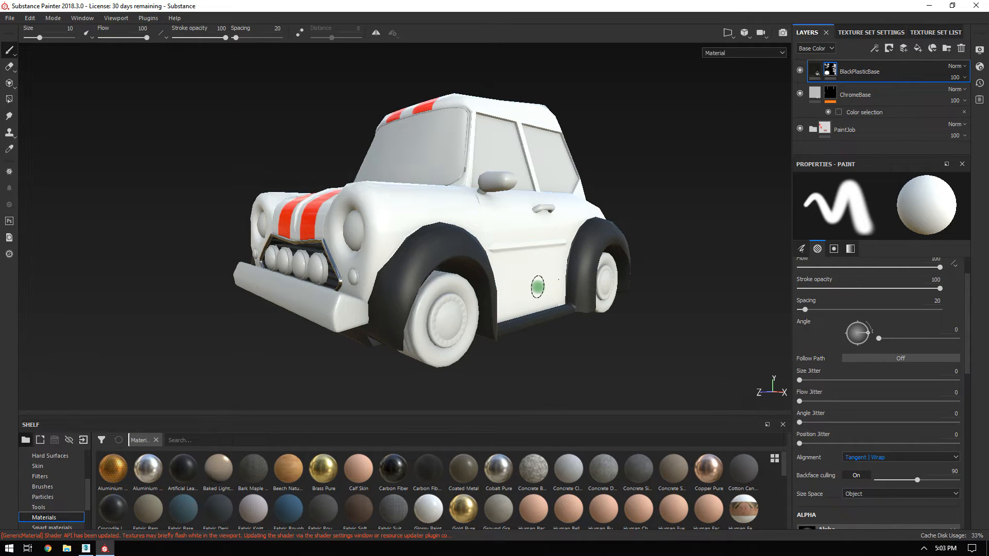
pyautogui.moveTo(436, 179)
pyautogui.keyDown('alt'); pyautogui.mouseDown()
pyautogui.moveTo(753, 165)
pyautogui.moveTo(497, 192)
pyautogui.moveTo(453, 216)
pyautogui.moveTo(473, 231)
pyautogui.moveTo(432, 193)
pyautogui.mouseUp(); pyautogui.keyUp('alt')
pyautogui.keyDown('alt'); pyautogui.moveTo(432, 193); pyautogui.dragTo(474, 229, button='right'); pyautogui.keyUp('alt')
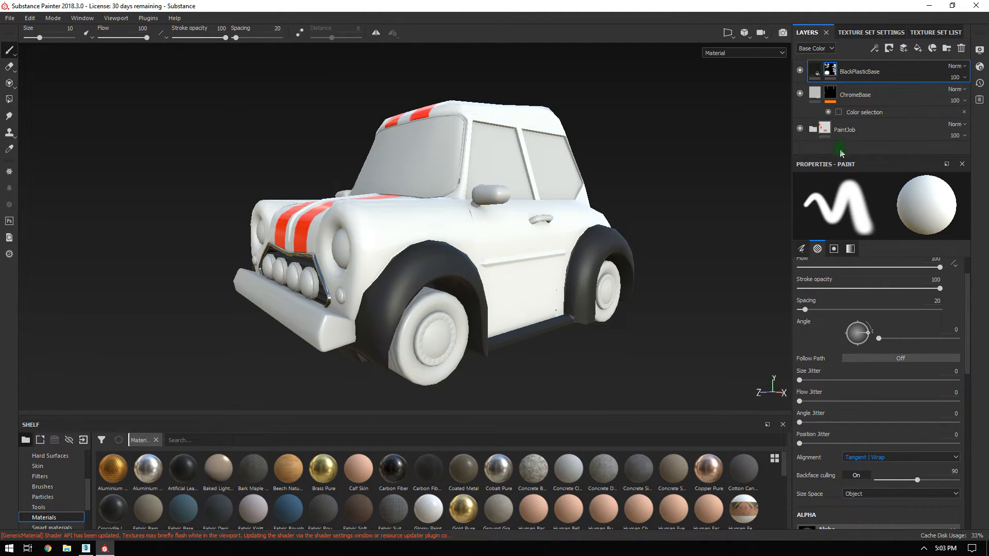
# Give the layer stack more room, view the car's right side, and show the Texture Set List.
pyautogui.moveTo(836, 154); pyautogui.dragTo(836, 257)
pyautogui.keyDown('alt'); pyautogui.moveTo(450, 208); pyautogui.dragTo(453, 181); pyautogui.keyUp('alt')
pyautogui.keyDown('alt'); pyautogui.moveTo(453, 181); pyautogui.dragTo(438, 180, button='middle'); pyautogui.keyUp('alt')
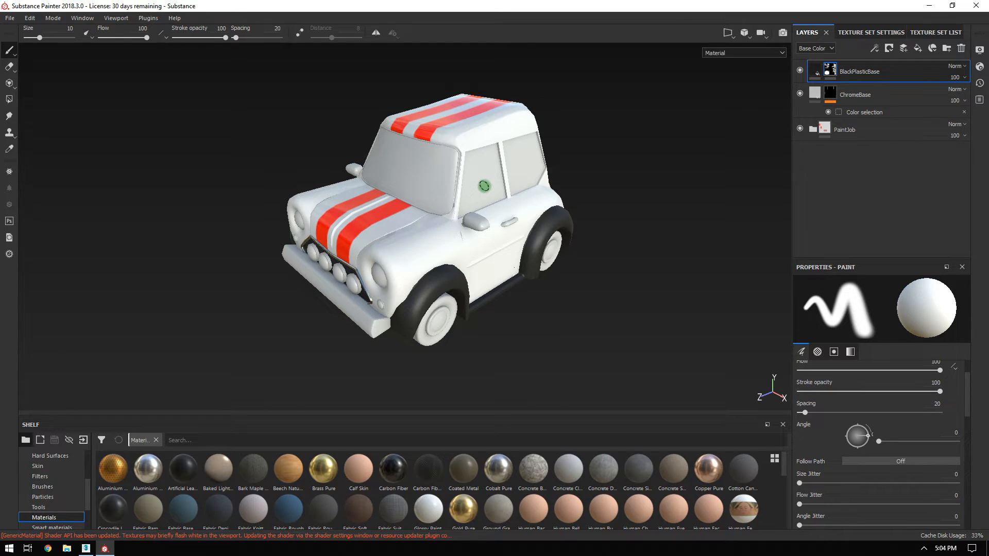
pyautogui.keyDown('alt'); pyautogui.moveTo(492, 233); pyautogui.dragTo(521, 287); pyautogui.keyUp('alt')
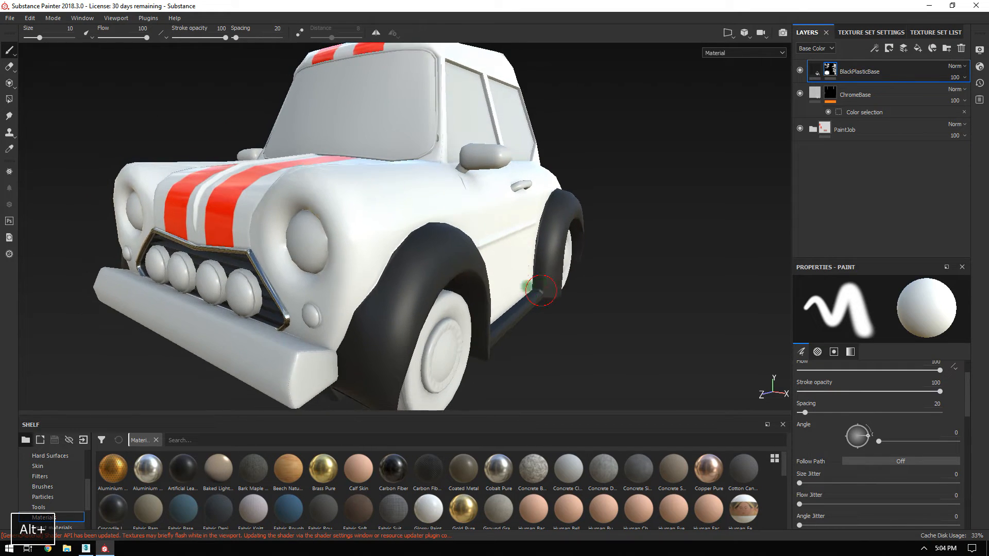
pyautogui.click(928, 32)
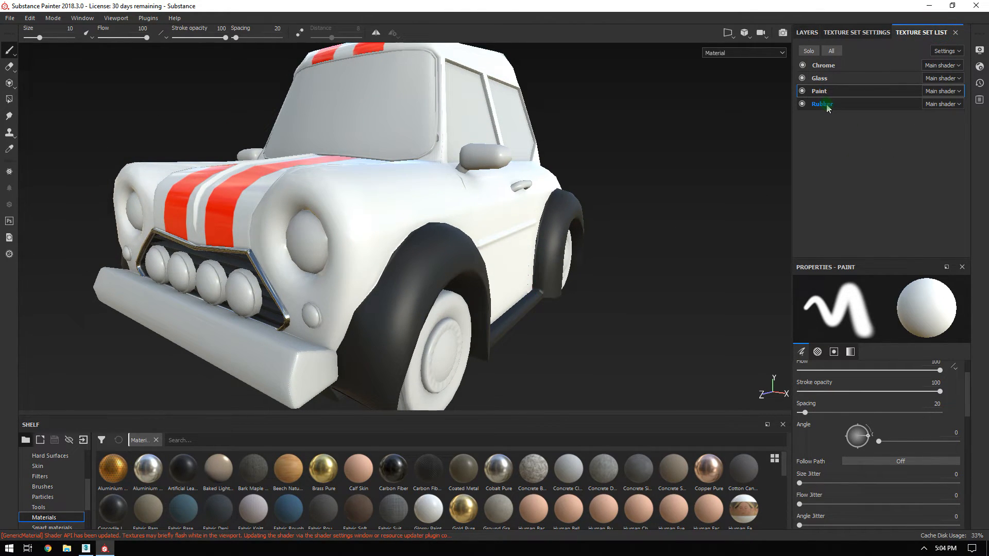
# Select the Chrome texture set, briefly soloing it to view only the chrome parts.
pyautogui.click(825, 66)
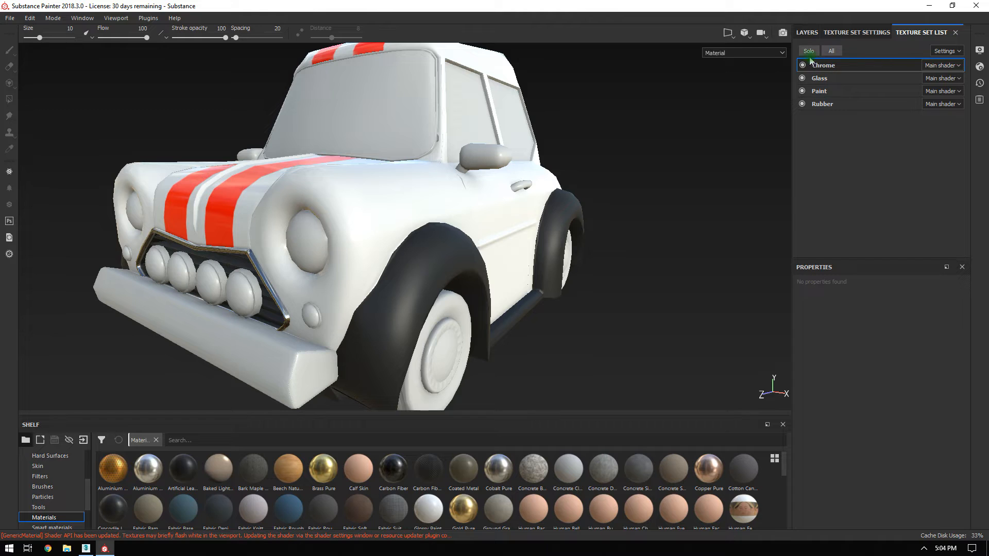
pyautogui.click(810, 51)
pyautogui.keyDown('alt'); pyautogui.moveTo(433, 227); pyautogui.dragTo(561, 184); pyautogui.keyUp('alt')
pyautogui.click(837, 52)
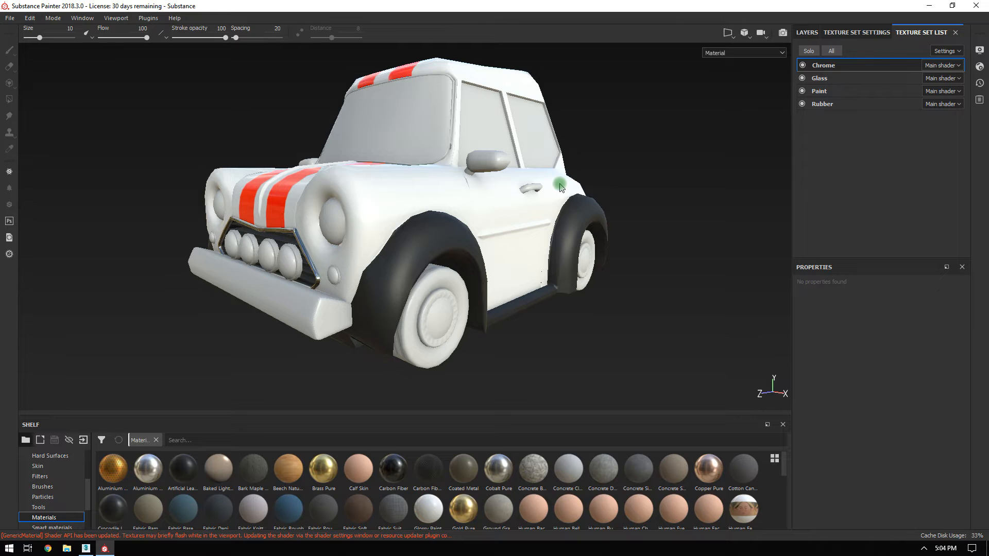
# Return to the Chrome set's layer stack and frame the car's front and side.
pyautogui.click(832, 32)
pyautogui.click(807, 32)
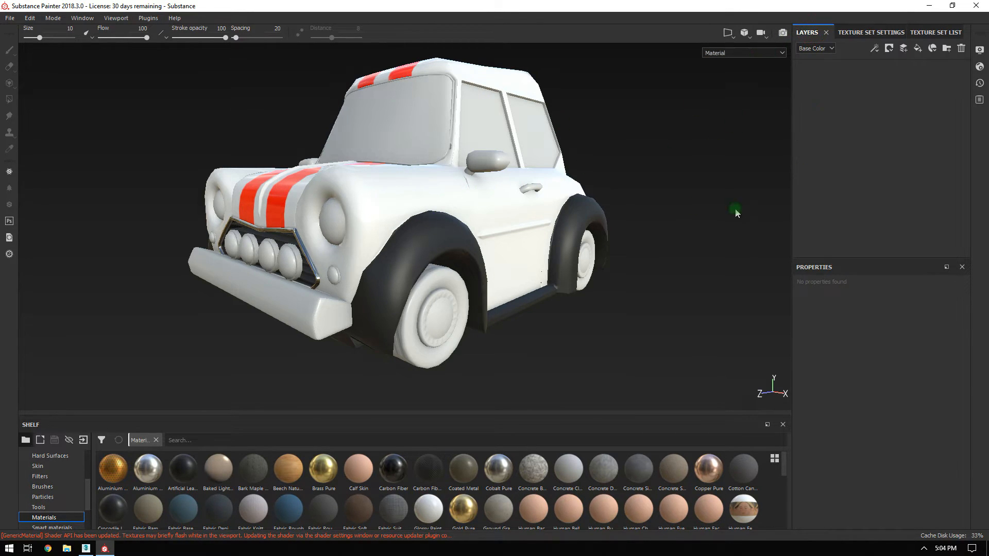
pyautogui.keyDown('alt'); pyautogui.moveTo(498, 166); pyautogui.dragTo(533, 177); pyautogui.keyUp('alt')
pyautogui.keyDown('alt'); pyautogui.moveTo(532, 177); pyautogui.dragTo(588, 168, button='middle'); pyautogui.keyUp('alt')
pyautogui.keyDown('alt'); pyautogui.moveTo(588, 167); pyautogui.dragTo(467, 203, button='right'); pyautogui.keyUp('alt')
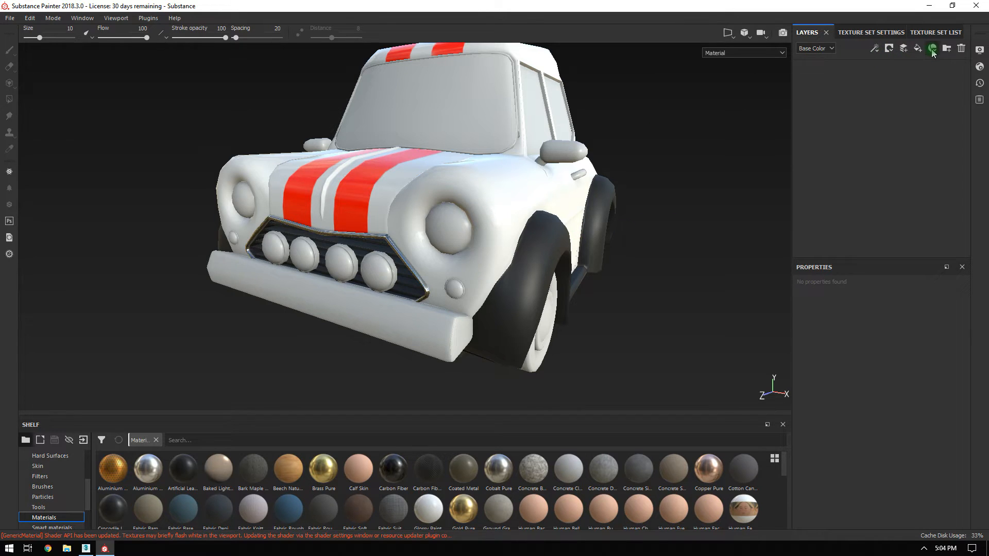
pyautogui.keyDown('alt'); pyautogui.moveTo(634, 273); pyautogui.dragTo(604, 269, button='right'); pyautogui.keyUp('alt')
pyautogui.keyDown('alt'); pyautogui.moveTo(604, 269); pyautogui.dragTo(577, 263); pyautogui.keyUp('alt')
pyautogui.keyDown('alt'); pyautogui.moveTo(577, 264); pyautogui.dragTo(563, 272, button='middle'); pyautogui.keyUp('alt')
pyautogui.keyDown('alt'); pyautogui.moveTo(563, 271); pyautogui.dragTo(752, 114, button='right'); pyautogui.keyUp('alt')
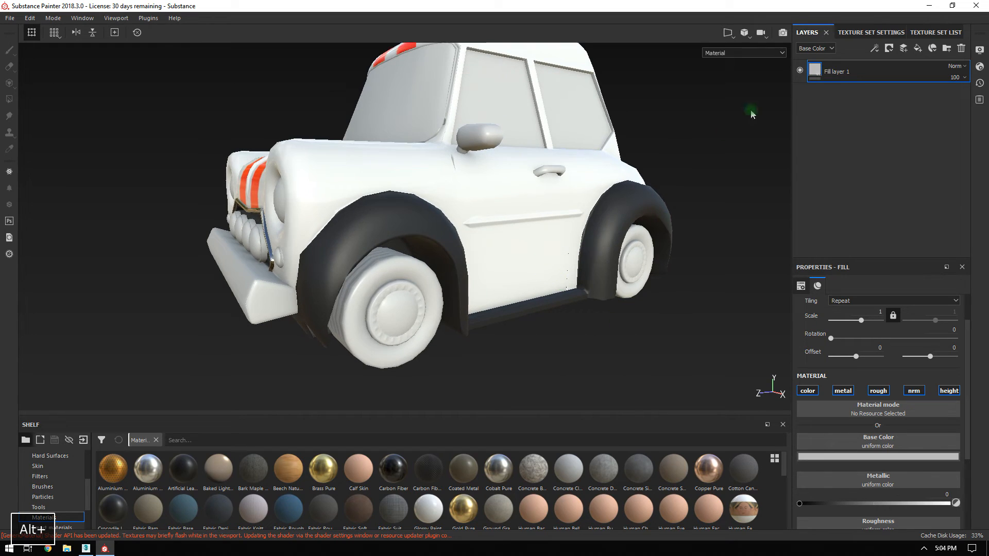
# Rename Fill layer 1 to 'RimsBase'.
pyautogui.click(833, 78)
pyautogui.doubleClick(840, 73)
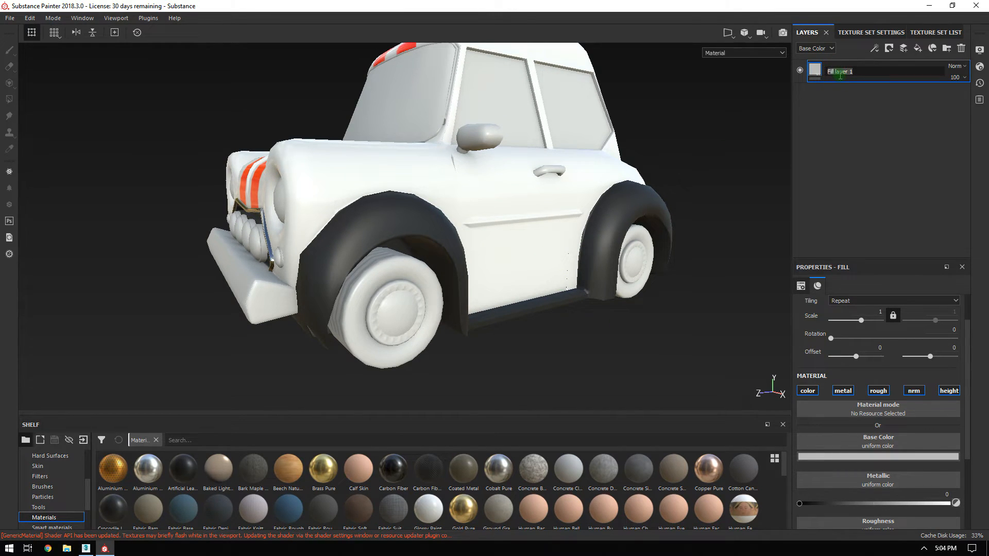
pyautogui.write('RimsBase')
pyautogui.press('Return')
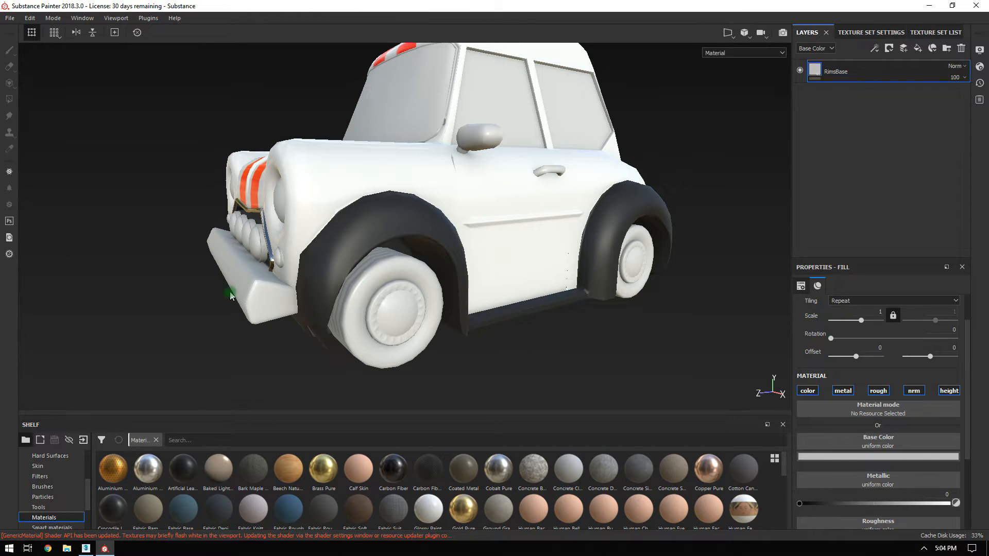
# Zoom in on the front wheel and enlarge Properties to show Roughness, Normal and Height.
pyautogui.keyDown('alt'); pyautogui.moveTo(459, 283); pyautogui.dragTo(490, 342, button='right'); pyautogui.keyUp('alt')
pyautogui.keyDown('alt'); pyautogui.moveTo(490, 342); pyautogui.dragTo(506, 237, button='middle'); pyautogui.keyUp('alt')
pyautogui.keyDown('alt'); pyautogui.moveTo(505, 237); pyautogui.dragTo(441, 198, button='right'); pyautogui.keyUp('alt')
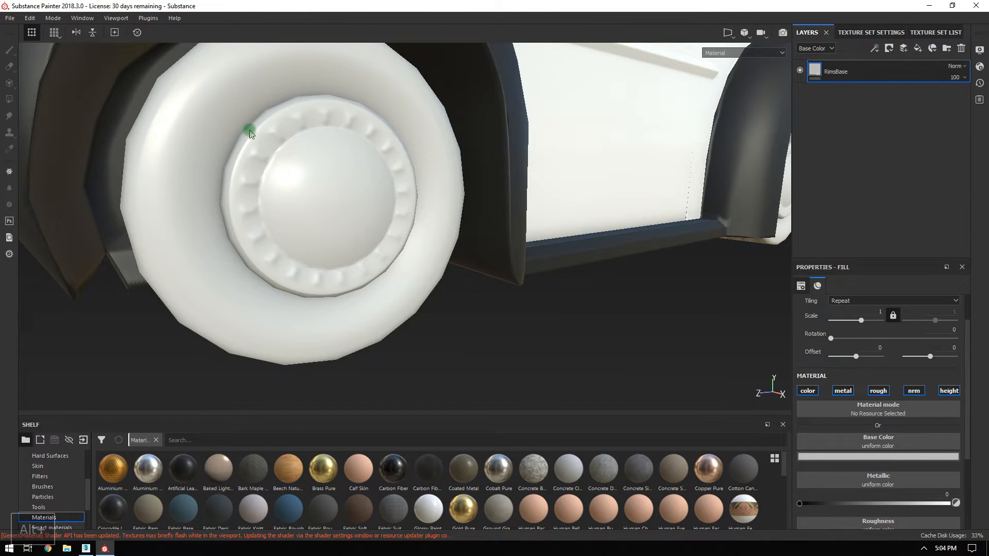
pyautogui.keyDown('alt'); pyautogui.moveTo(347, 166); pyautogui.dragTo(507, 225); pyautogui.keyUp('alt')
pyautogui.keyDown('alt'); pyautogui.moveTo(503, 227); pyautogui.dragTo(527, 297, button='right'); pyautogui.keyUp('alt')
pyautogui.keyDown('alt'); pyautogui.moveTo(527, 298); pyautogui.dragTo(505, 278); pyautogui.keyUp('alt')
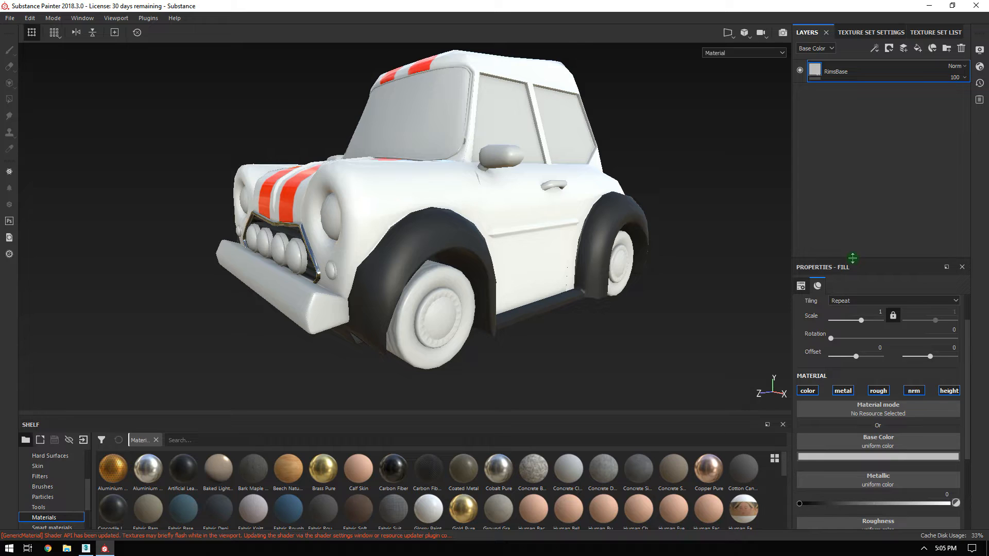
pyautogui.moveTo(853, 257); pyautogui.dragTo(859, 113)
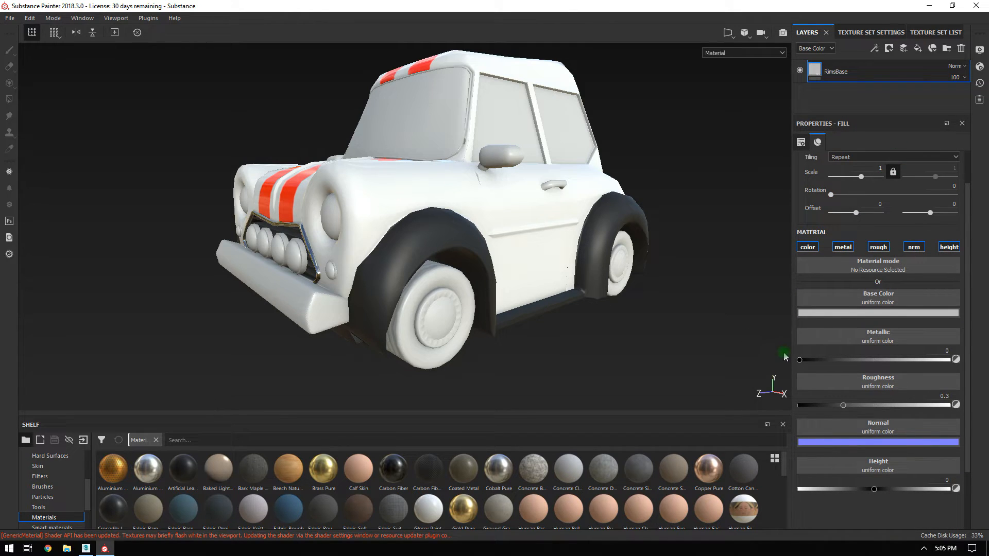
# Set RimsBase's base colour to near-black and disable its normal and height channels.
pyautogui.click(815, 312)
pyautogui.moveTo(829, 414); pyautogui.dragTo(822, 415)
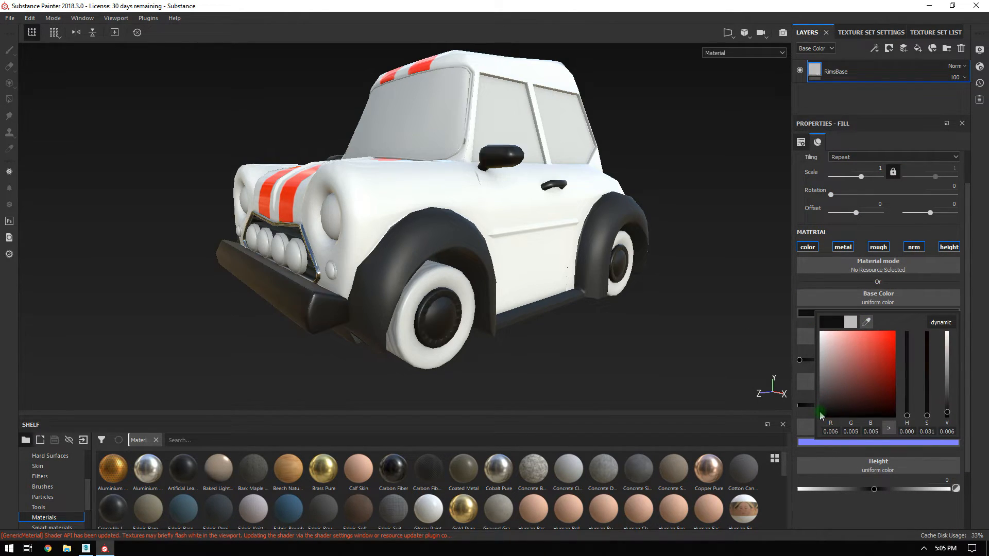
pyautogui.click(818, 503)
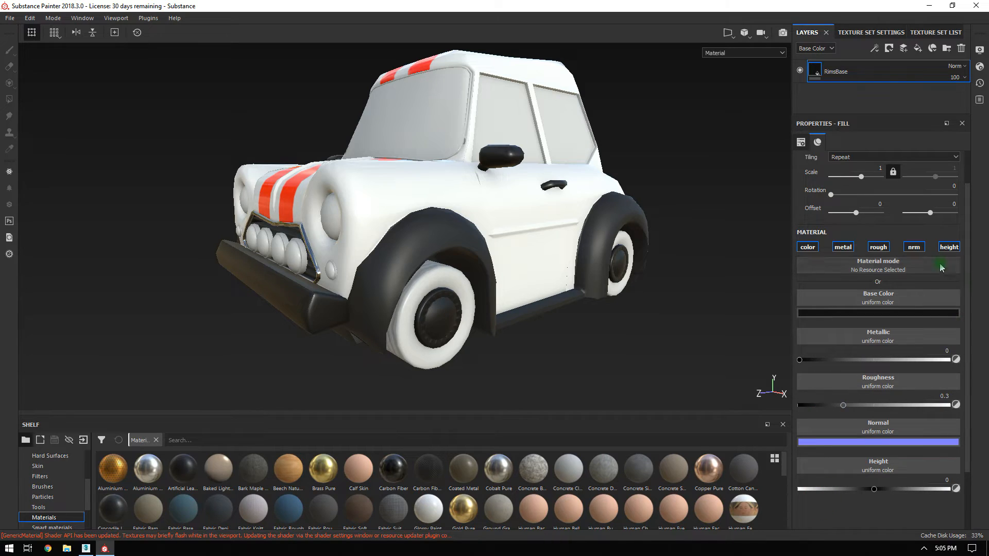
pyautogui.click(914, 247)
pyautogui.click(949, 247)
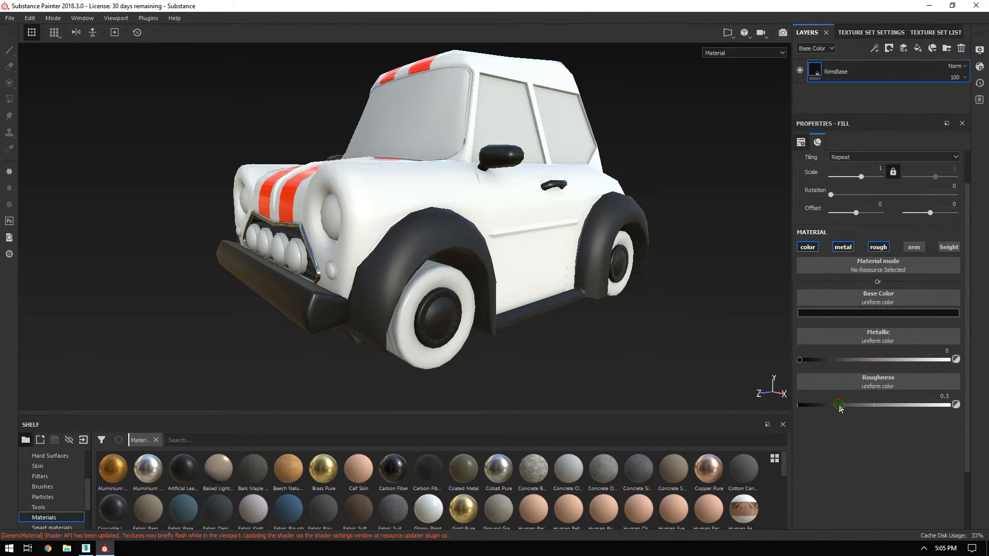
# Lower RimsBase's roughness to about 0.14 for a glossy finish.
pyautogui.keyDown('alt'); pyautogui.moveTo(582, 250); pyautogui.dragTo(473, 256); pyautogui.keyUp('alt')
pyautogui.keyDown('alt'); pyautogui.moveTo(472, 256); pyautogui.dragTo(528, 220, button='middle'); pyautogui.keyUp('alt')
pyautogui.keyDown('alt'); pyautogui.moveTo(528, 220); pyautogui.dragTo(726, 448, button='right'); pyautogui.keyUp('alt')
pyautogui.keyDown('alt'); pyautogui.moveTo(504, 258); pyautogui.dragTo(573, 313); pyautogui.keyUp('alt')
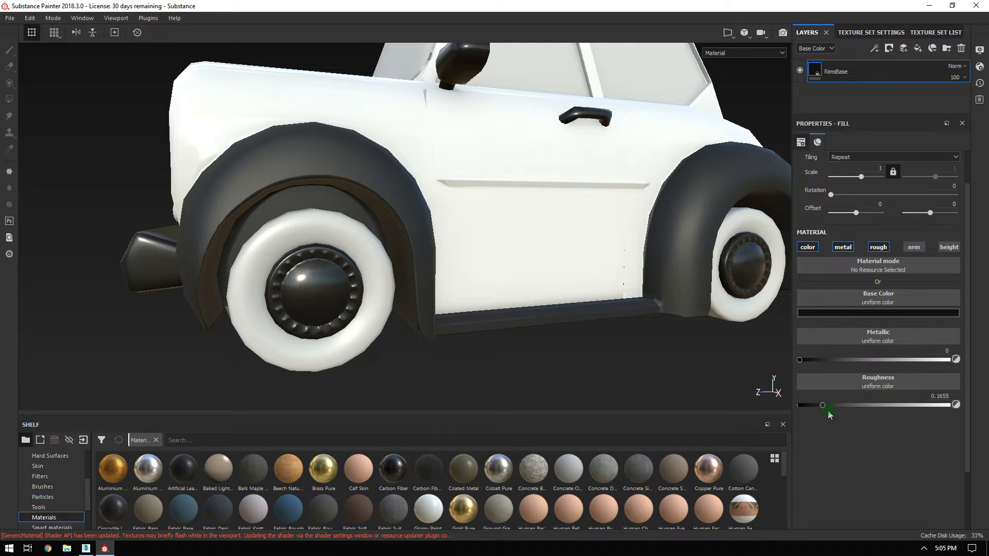
pyautogui.keyDown('alt'); pyautogui.moveTo(422, 259); pyautogui.dragTo(230, 99, button='right'); pyautogui.keyUp('alt')
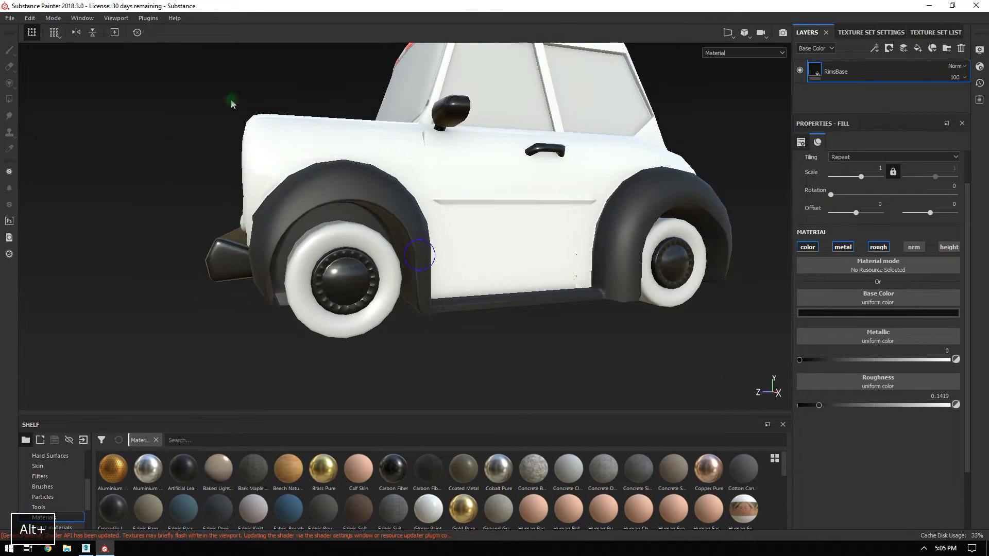
# Orbit around the car to inspect the glossy black wheel hubs.
pyautogui.keyDown('alt'); pyautogui.moveTo(230, 99); pyautogui.dragTo(572, 157); pyautogui.keyUp('alt')
pyautogui.keyDown('alt'); pyautogui.moveTo(572, 156); pyautogui.dragTo(598, 230, button='middle'); pyautogui.keyUp('alt')
pyautogui.keyDown('alt'); pyautogui.moveTo(598, 230); pyautogui.dragTo(514, 218); pyautogui.keyUp('alt')
pyautogui.keyDown('alt'); pyautogui.moveTo(515, 217); pyautogui.dragTo(490, 198, button='right'); pyautogui.keyUp('alt')
pyautogui.keyDown('alt'); pyautogui.moveTo(490, 198); pyautogui.dragTo(541, 203, button='middle'); pyautogui.keyUp('alt')
pyautogui.moveTo(541, 203)
pyautogui.keyDown('alt'); pyautogui.mouseDown()
pyautogui.moveTo(618, 217)
pyautogui.moveTo(558, 201)
pyautogui.mouseUp(); pyautogui.keyUp('alt')
pyautogui.keyDown('alt'); pyautogui.moveTo(558, 201); pyautogui.dragTo(458, 162, button='right'); pyautogui.keyUp('alt')
pyautogui.keyDown('alt'); pyautogui.moveTo(457, 163); pyautogui.dragTo(434, 145); pyautogui.keyUp('alt')
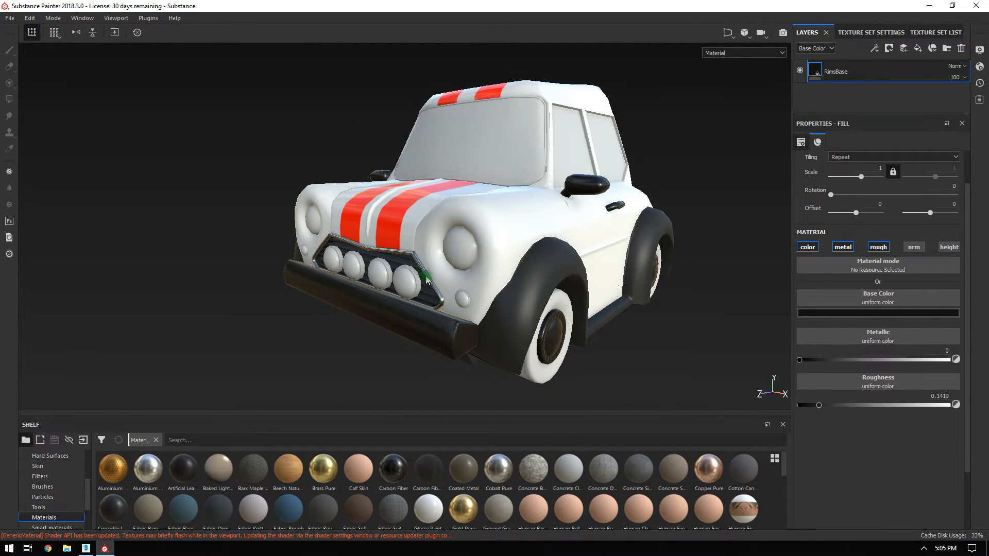
pyautogui.keyDown('alt'); pyautogui.moveTo(750, 222); pyautogui.dragTo(762, 207); pyautogui.keyUp('alt')
pyautogui.keyDown('alt'); pyautogui.moveTo(608, 211); pyautogui.dragTo(488, 222, button='middle'); pyautogui.keyUp('alt')
pyautogui.keyDown('alt'); pyautogui.moveTo(488, 222); pyautogui.dragTo(559, 247, button='right'); pyautogui.keyUp('alt')
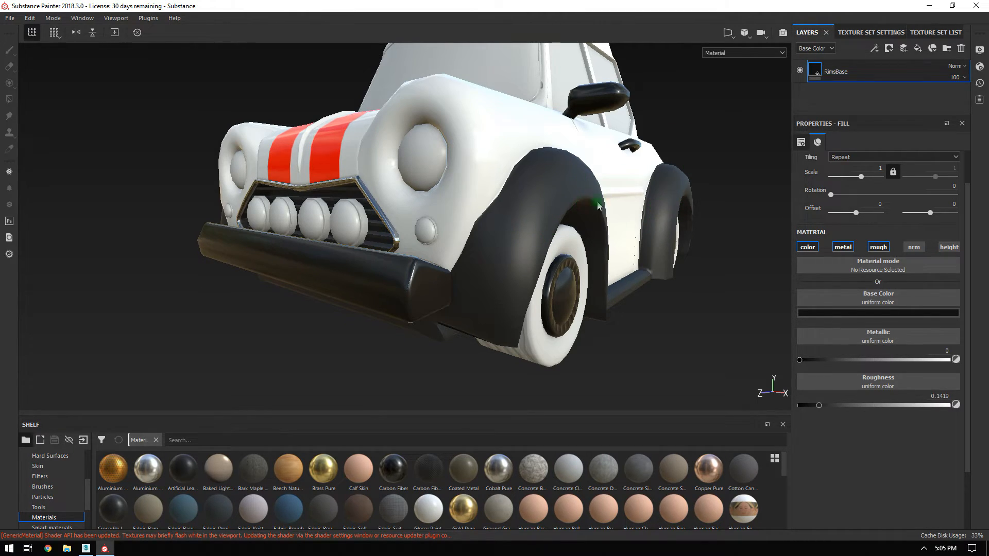
# Copy the BlackPlasticBase layer from the Paint texture set.
pyautogui.click(935, 32)
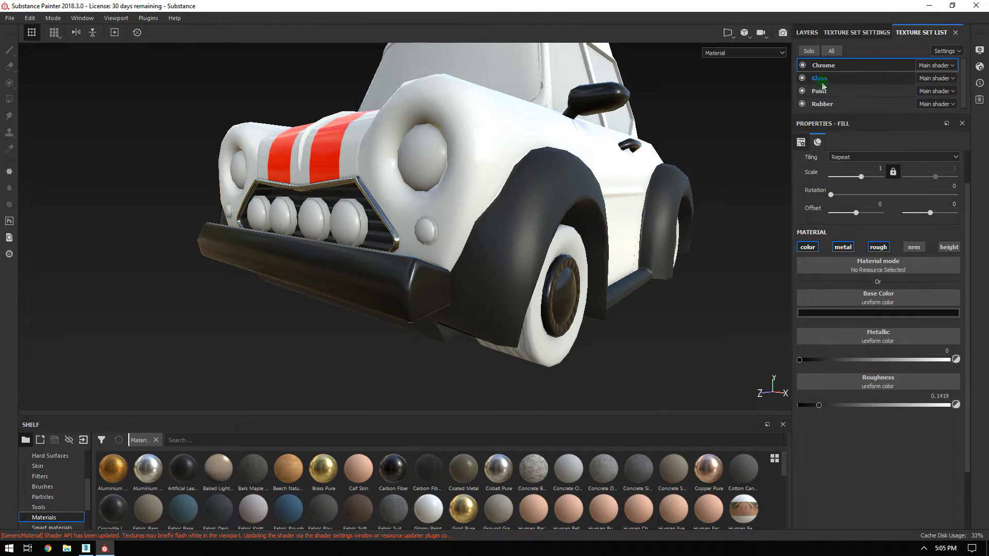
pyautogui.click(821, 91)
pyautogui.click(856, 92)
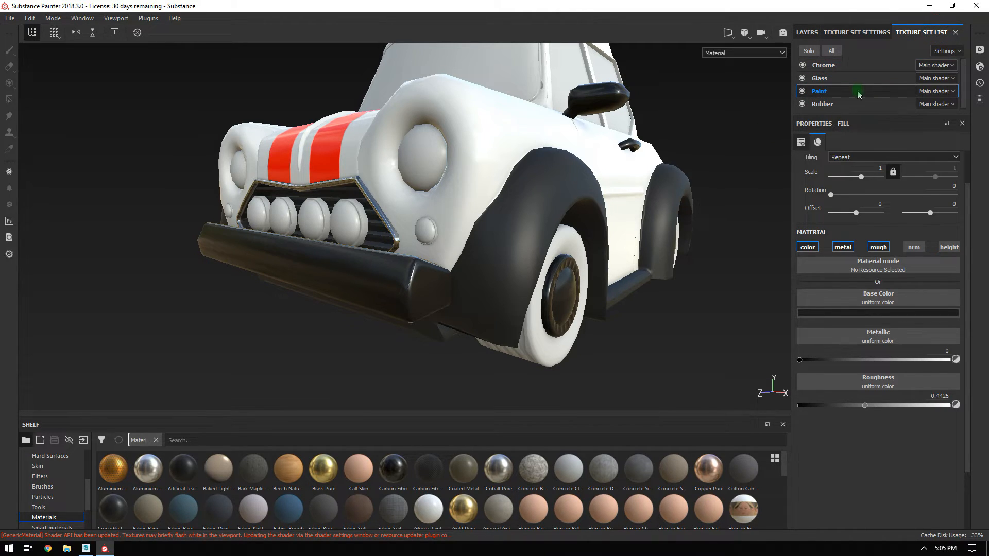
pyautogui.click(807, 32)
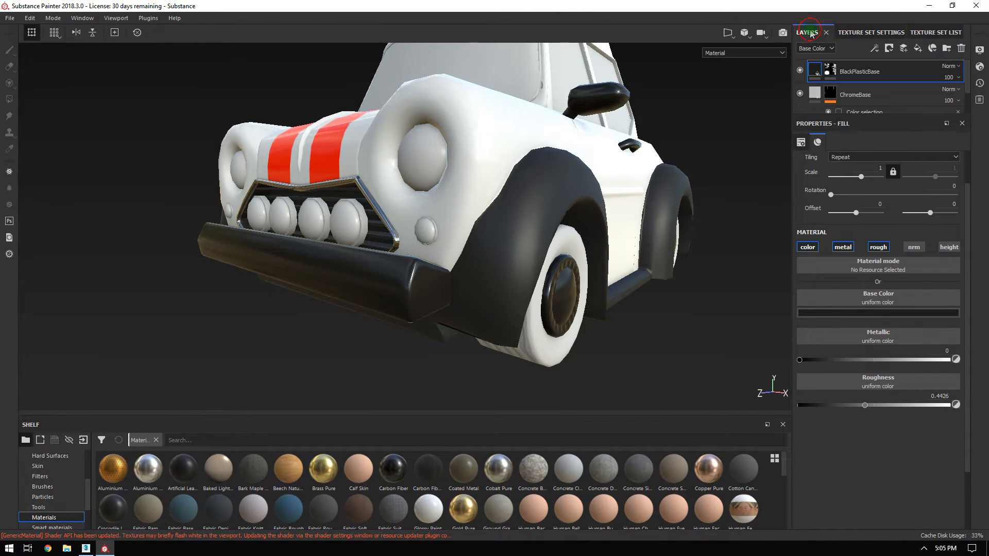
pyautogui.rightClick(884, 68)
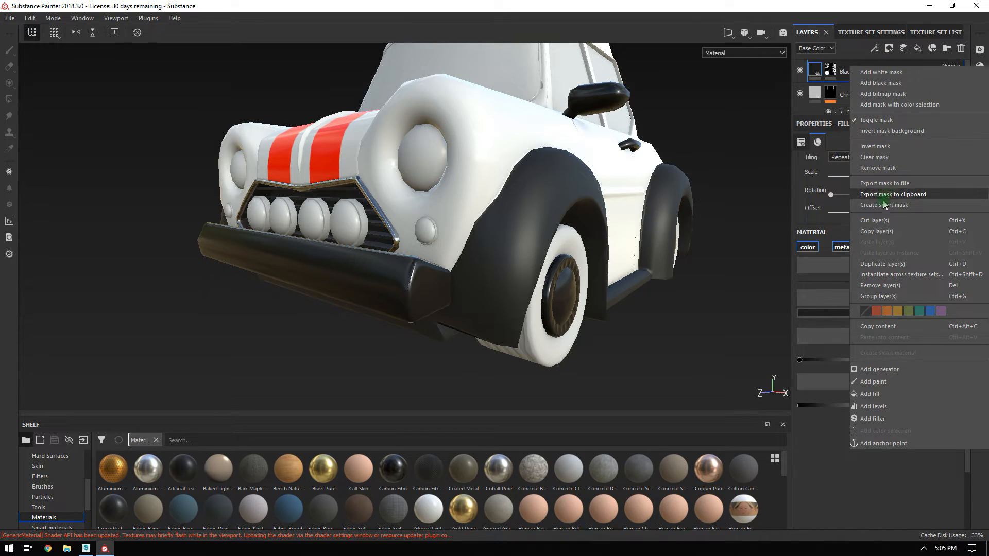
pyautogui.click(881, 232)
# Paste BlackPlasticBase above RimsBase in the Chrome set and select its mask.
pyautogui.click(926, 32)
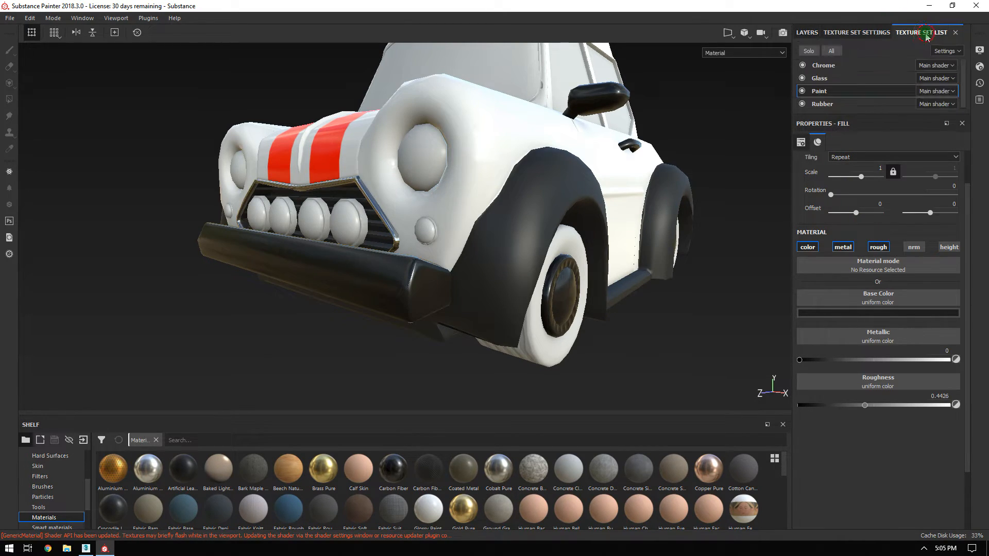
pyautogui.click(830, 69)
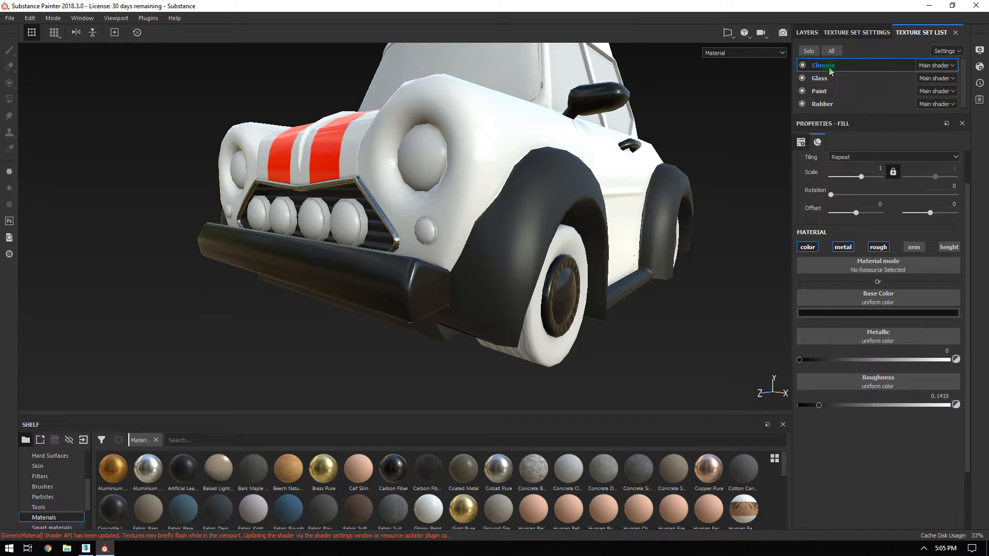
pyautogui.click(808, 32)
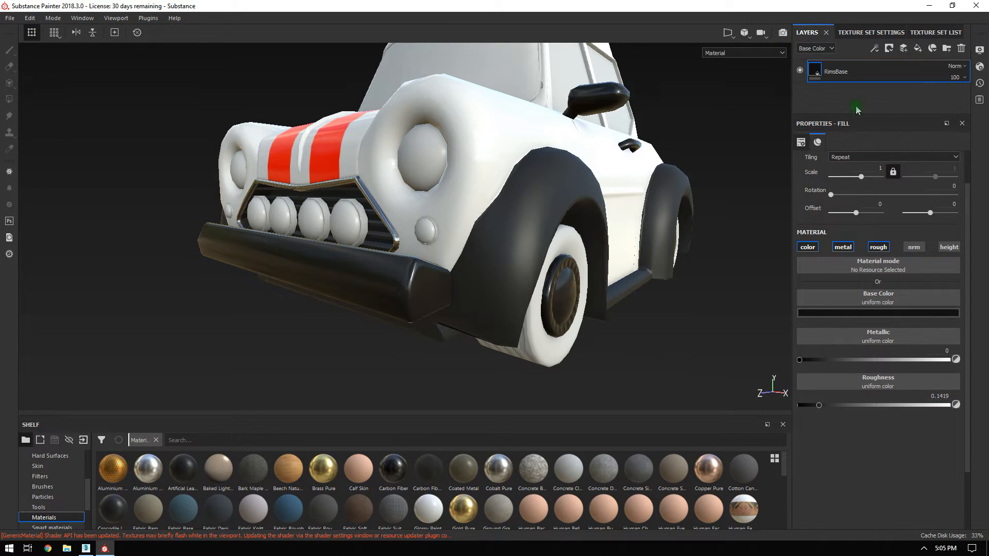
pyautogui.rightClick(837, 73)
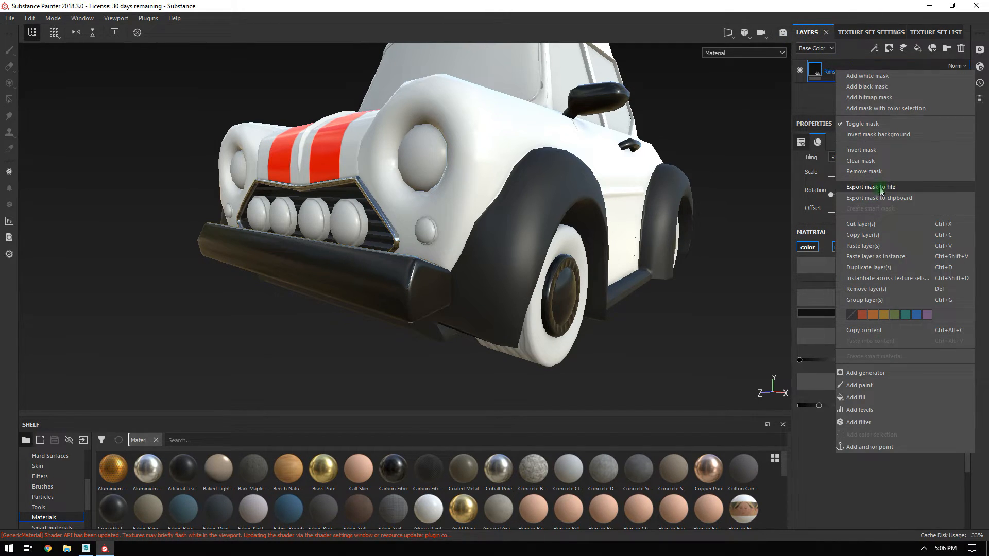
pyautogui.click(863, 246)
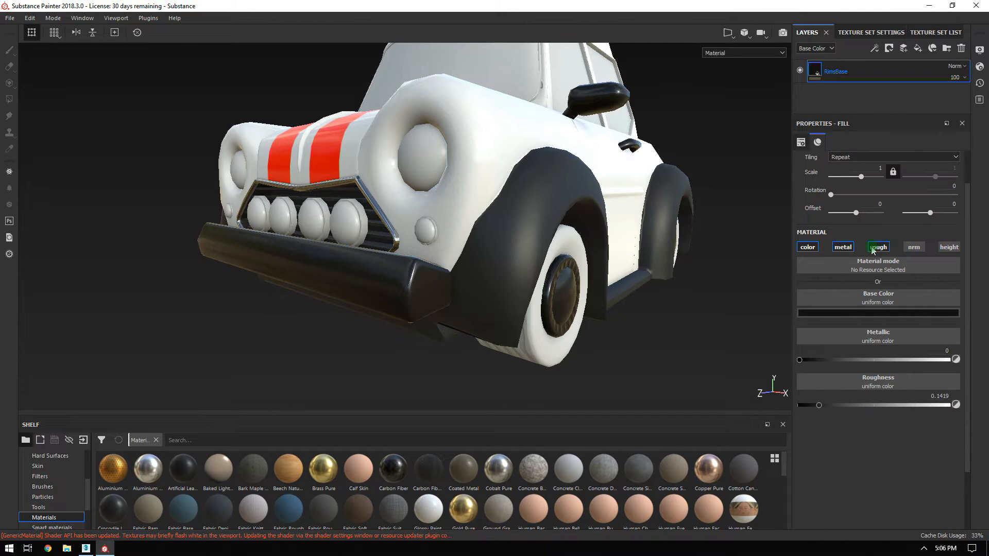
pyautogui.click(831, 71)
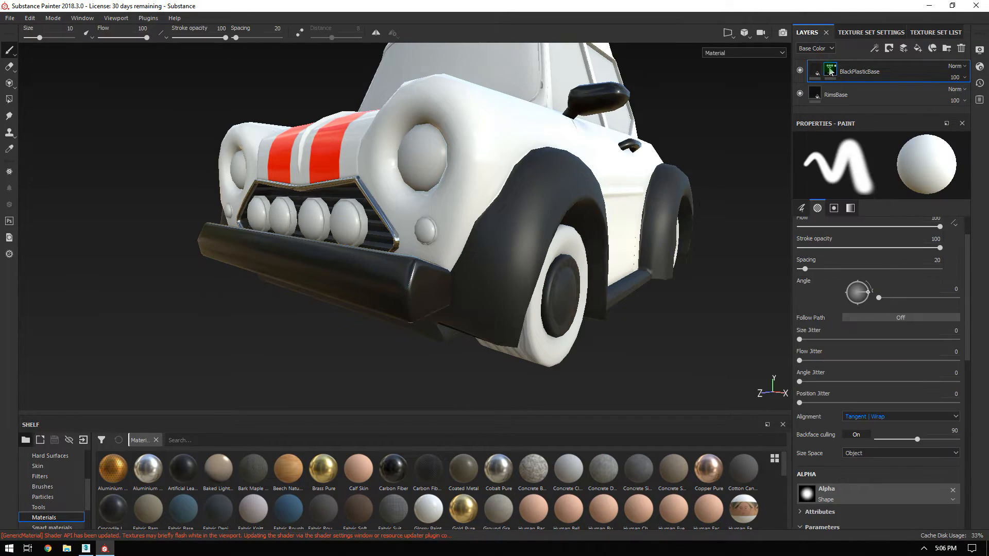
pyautogui.keyDown('alt'); pyautogui.moveTo(570, 264); pyautogui.dragTo(454, 170); pyautogui.keyUp('alt')
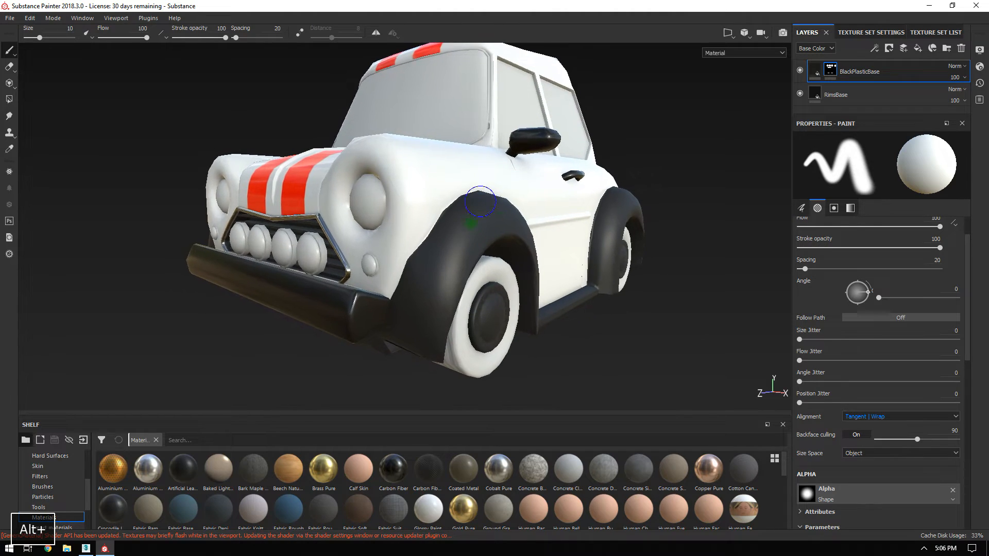
# Add a black mask to the pasted BlackPlasticBase layer.
pyautogui.rightClick(835, 71)
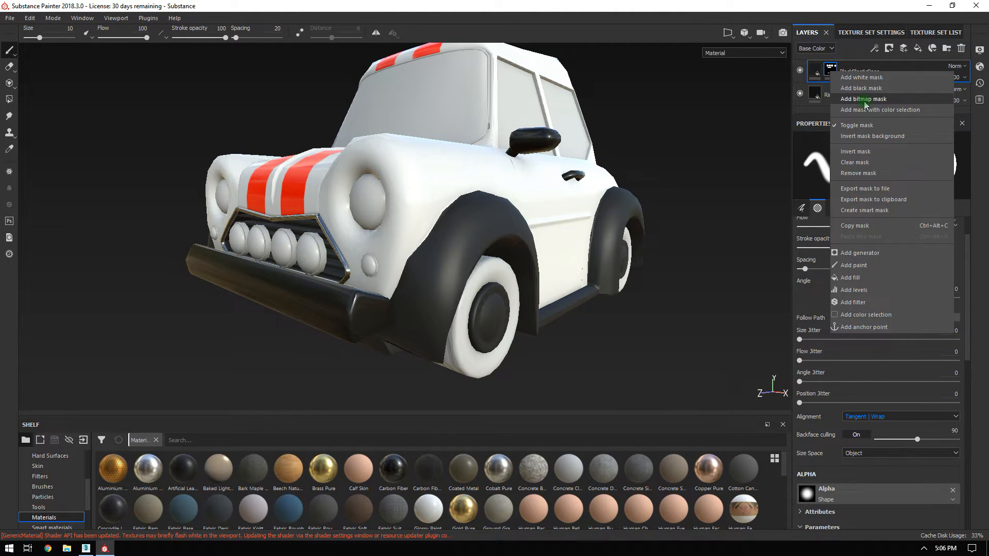
pyautogui.click(871, 89)
pyautogui.keyDown('alt'); pyautogui.moveTo(611, 263); pyautogui.dragTo(672, 257); pyautogui.keyUp('alt')
pyautogui.moveTo(673, 257)
pyautogui.keyDown('alt'); pyautogui.mouseDown(button='right')
pyautogui.moveTo(640, 260)
pyautogui.moveTo(387, 167)
pyautogui.mouseUp(button='right'); pyautogui.keyUp('alt')
# Polygon-fill the front bumper in mesh mode to reveal BlackPlasticBase there, then return to the brush.
pyautogui.click(9, 99)
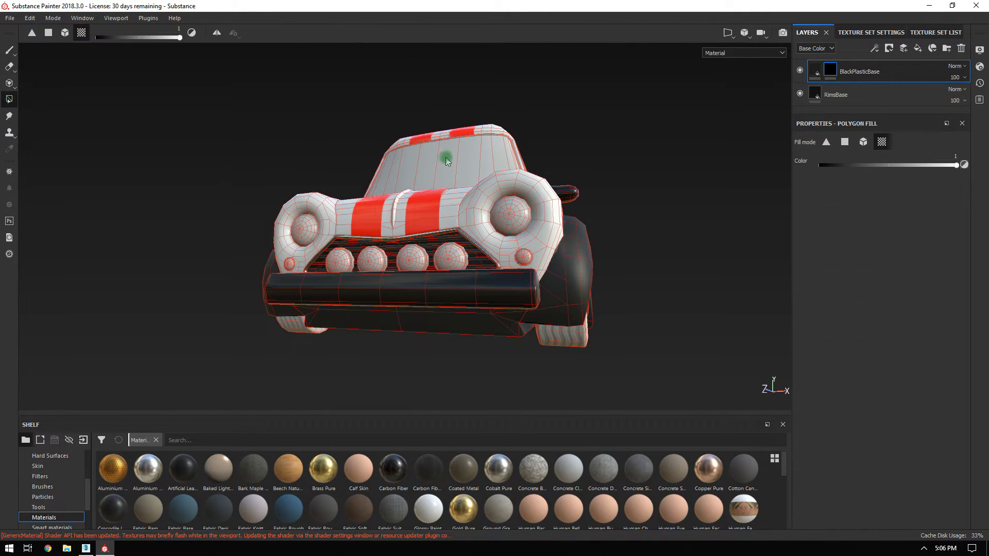
pyautogui.keyDown('alt'); pyautogui.moveTo(444, 161); pyautogui.dragTo(396, 187); pyautogui.keyUp('alt')
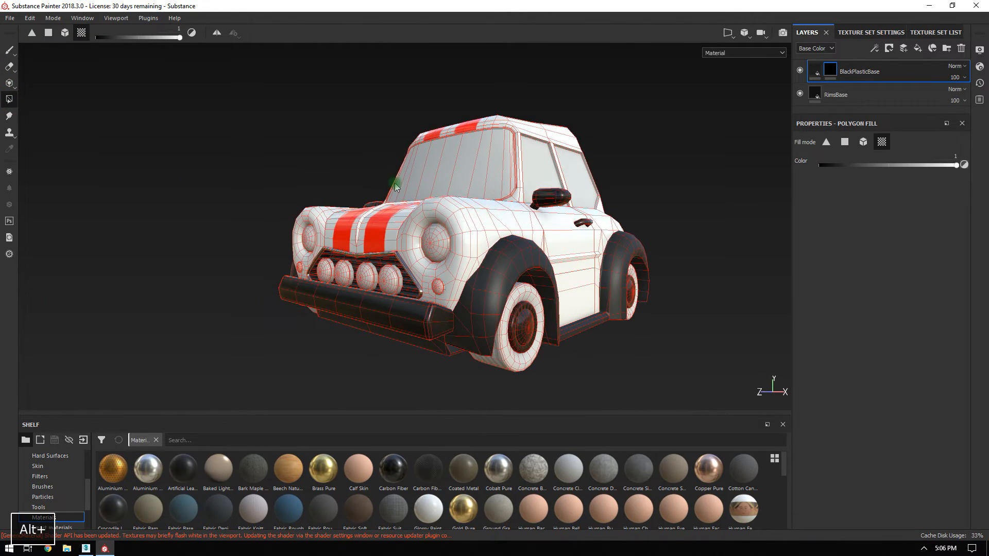
pyautogui.click(863, 141)
pyautogui.click(415, 319)
pyautogui.keyDown('alt'); pyautogui.moveTo(671, 268); pyautogui.dragTo(381, 286); pyautogui.keyUp('alt')
pyautogui.keyDown('alt'); pyautogui.moveTo(750, 307); pyautogui.dragTo(576, 309); pyautogui.keyUp('alt')
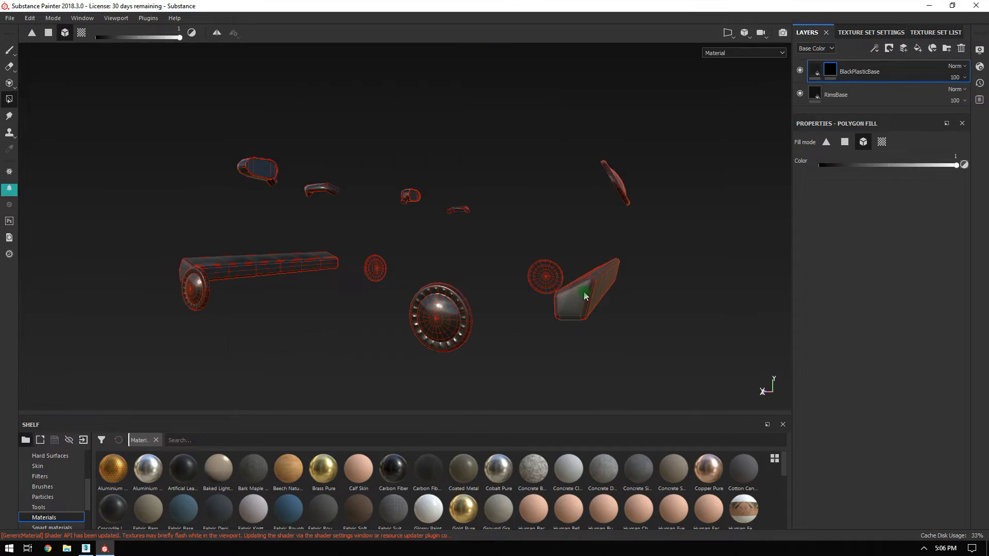
pyautogui.keyDown('alt'); pyautogui.moveTo(588, 298); pyautogui.dragTo(497, 267); pyautogui.keyUp('alt')
pyautogui.keyDown('alt'); pyautogui.moveTo(497, 267); pyautogui.dragTo(501, 283, button='right'); pyautogui.keyUp('alt')
pyautogui.keyDown('alt'); pyautogui.moveTo(501, 283); pyautogui.dragTo(510, 307); pyautogui.keyUp('alt')
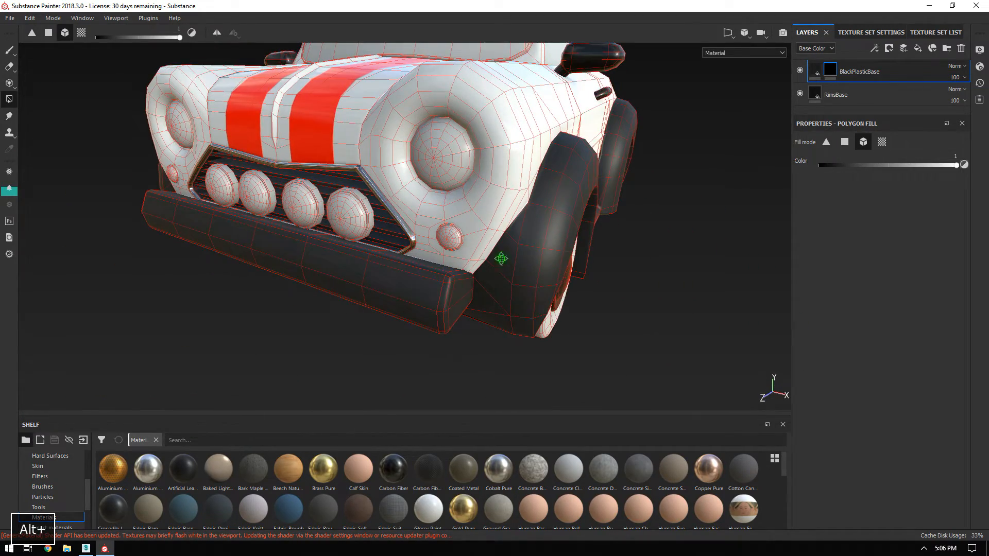
pyautogui.keyDown('alt'); pyautogui.moveTo(502, 258); pyautogui.dragTo(512, 283, button='middle'); pyautogui.keyUp('alt')
pyautogui.click(10, 51)
# Orbit around the hood, side mirror and car's side to inspect the black plastic.
pyautogui.keyDown('alt'); pyautogui.moveTo(704, 221); pyautogui.dragTo(602, 203); pyautogui.keyUp('alt')
pyautogui.keyDown('alt'); pyautogui.moveTo(602, 203); pyautogui.dragTo(418, 95, button='right'); pyautogui.keyUp('alt')
pyautogui.keyDown('alt'); pyautogui.moveTo(418, 95); pyautogui.dragTo(643, 172); pyautogui.keyUp('alt')
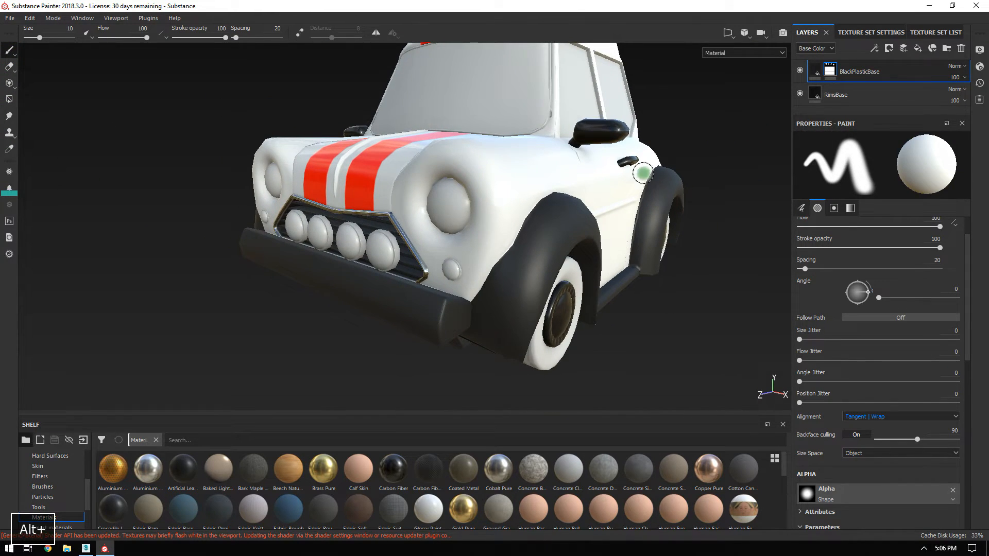
pyautogui.keyDown('alt'); pyautogui.moveTo(643, 172); pyautogui.dragTo(589, 228, button='middle'); pyautogui.keyUp('alt')
pyautogui.keyDown('alt'); pyautogui.moveTo(589, 227); pyautogui.dragTo(667, 311, button='right'); pyautogui.keyUp('alt')
pyautogui.keyDown('alt'); pyautogui.moveTo(631, 205); pyautogui.dragTo(578, 186); pyautogui.keyUp('alt')
pyautogui.keyDown('alt'); pyautogui.moveTo(578, 186); pyautogui.dragTo(510, 198, button='middle'); pyautogui.keyUp('alt')
pyautogui.keyDown('alt'); pyautogui.moveTo(510, 198); pyautogui.dragTo(498, 265, button='right'); pyautogui.keyUp('alt')
pyautogui.keyDown('alt'); pyautogui.moveTo(418, 237); pyautogui.dragTo(468, 218); pyautogui.keyUp('alt')
pyautogui.keyDown('alt'); pyautogui.moveTo(468, 218); pyautogui.dragTo(512, 227, button='right'); pyautogui.keyUp('alt')
pyautogui.keyDown('alt'); pyautogui.moveTo(512, 228); pyautogui.dragTo(523, 250); pyautogui.keyUp('alt')
pyautogui.keyDown('alt'); pyautogui.moveTo(524, 250); pyautogui.dragTo(477, 245, button='right'); pyautogui.keyUp('alt')
pyautogui.keyDown('alt'); pyautogui.moveTo(477, 245); pyautogui.dragTo(483, 404); pyautogui.keyUp('alt')
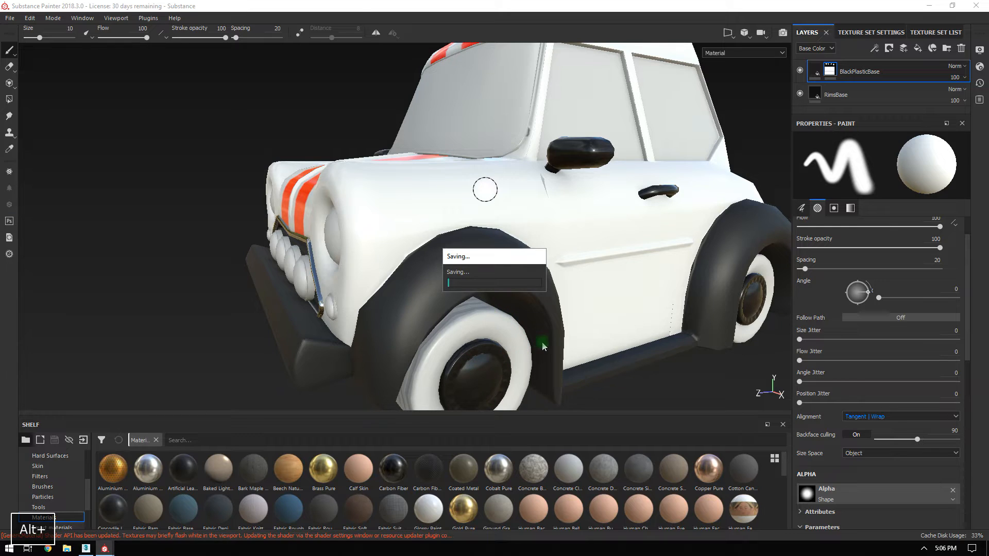
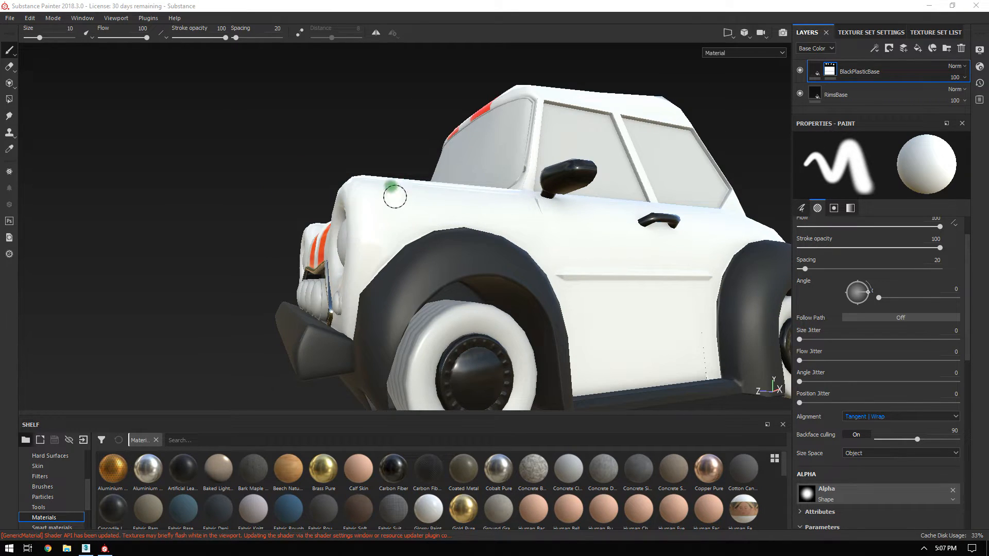
# Make the Paint texture set active and return to its layer stack.
pyautogui.moveTo(273, 166)
pyautogui.keyDown('alt'); pyautogui.mouseDown()
pyautogui.moveTo(329, 184)
pyautogui.moveTo(472, 265)
pyautogui.moveTo(691, 210)
pyautogui.mouseUp(); pyautogui.keyUp('alt')
pyautogui.click(925, 36)
pyautogui.click(855, 107)
pyautogui.click(830, 94)
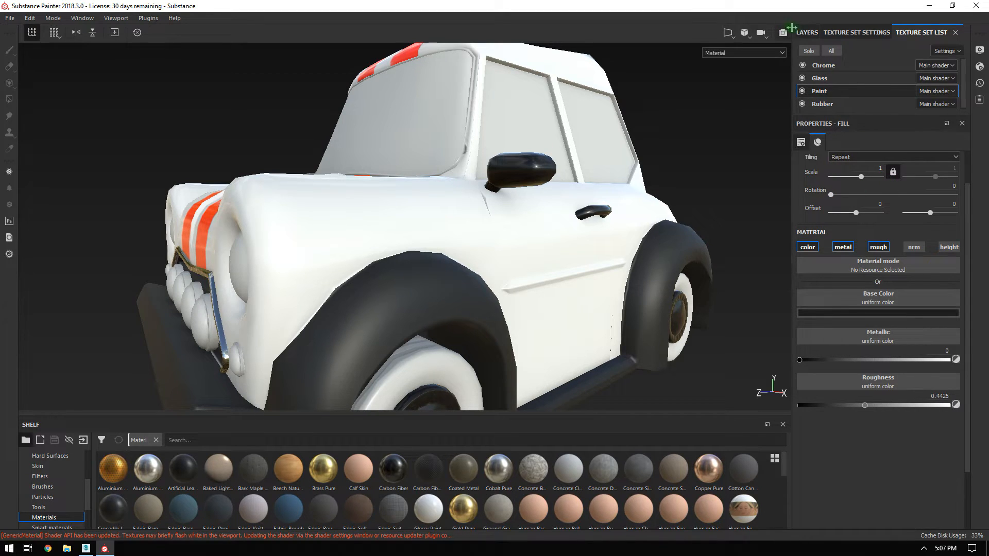
pyautogui.click(806, 35)
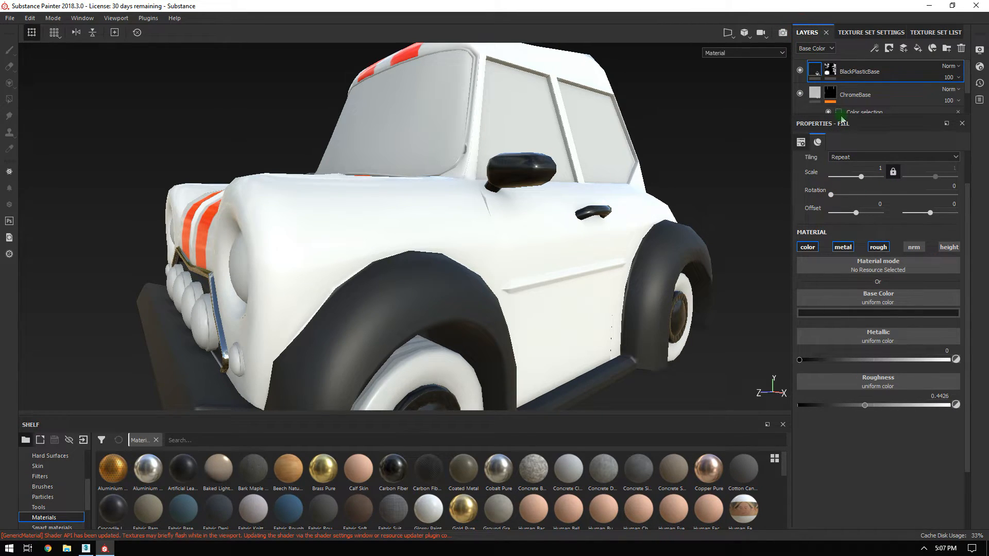
# Expand the PaintJob group and copy the PaintBase layer.
pyautogui.moveTo(843, 118); pyautogui.dragTo(843, 243)
pyautogui.click(814, 130)
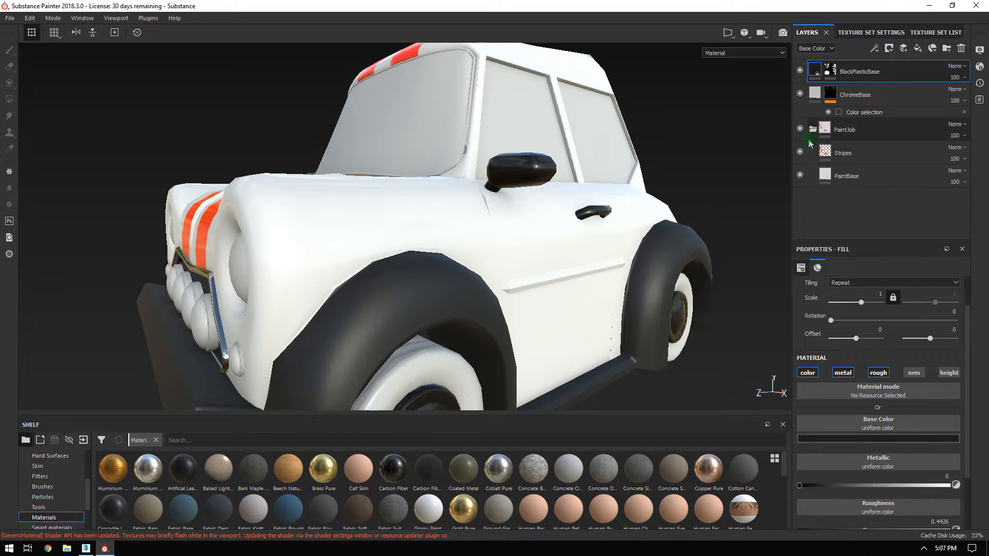
pyautogui.rightClick(845, 178)
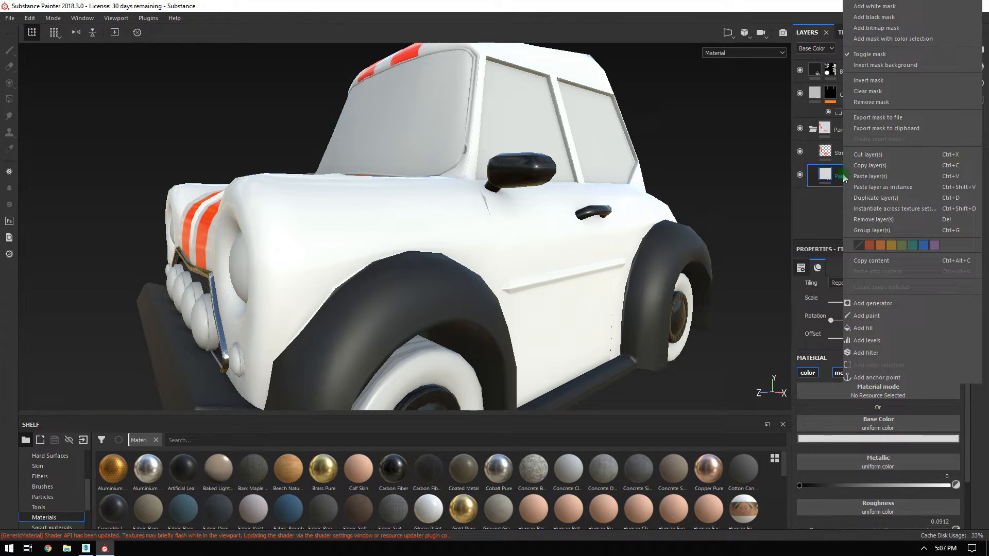
pyautogui.click(876, 165)
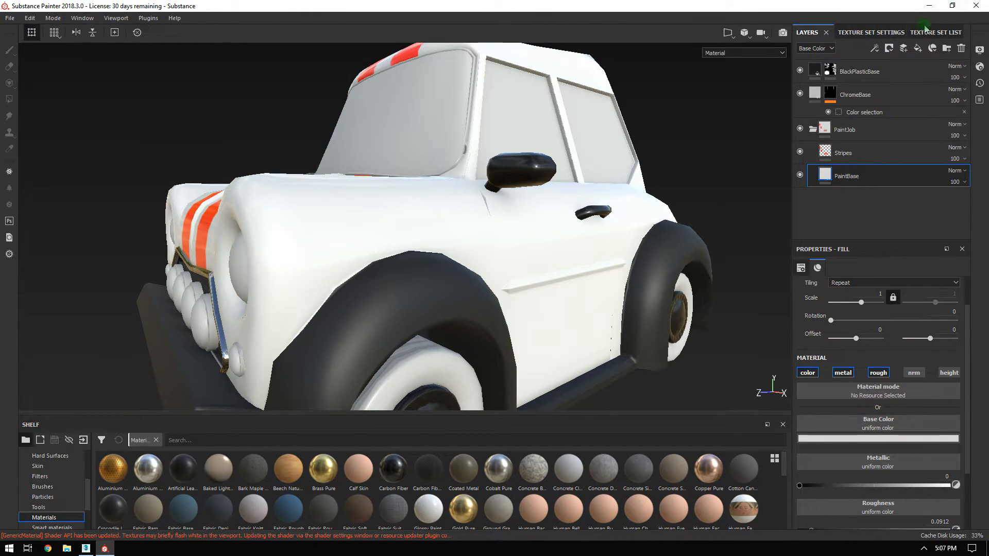
# Paste PaintBase into the Chrome texture set's layer stack, whitening mirrors and handles.
pyautogui.click(921, 32)
pyautogui.click(827, 79)
pyautogui.click(824, 67)
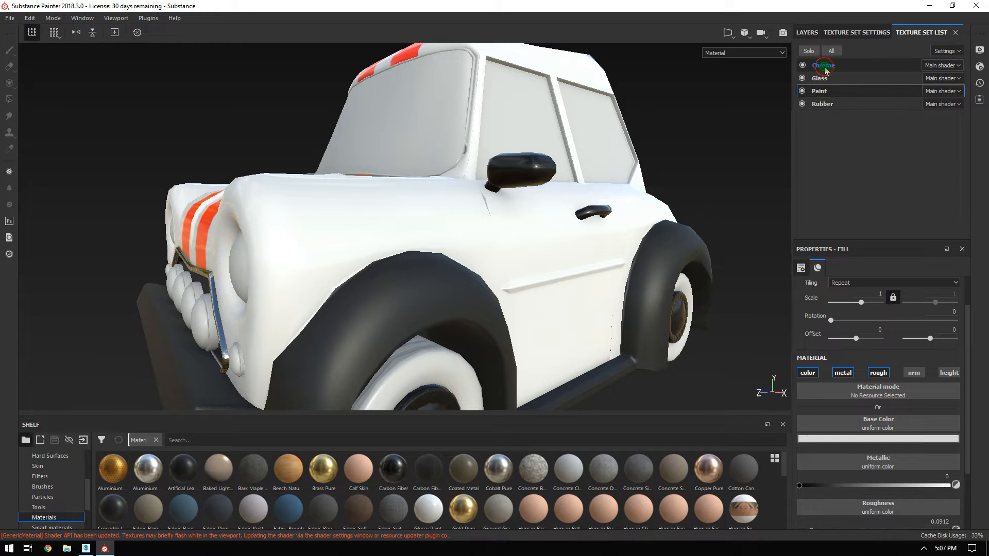
pyautogui.click(809, 33)
pyautogui.click(871, 134)
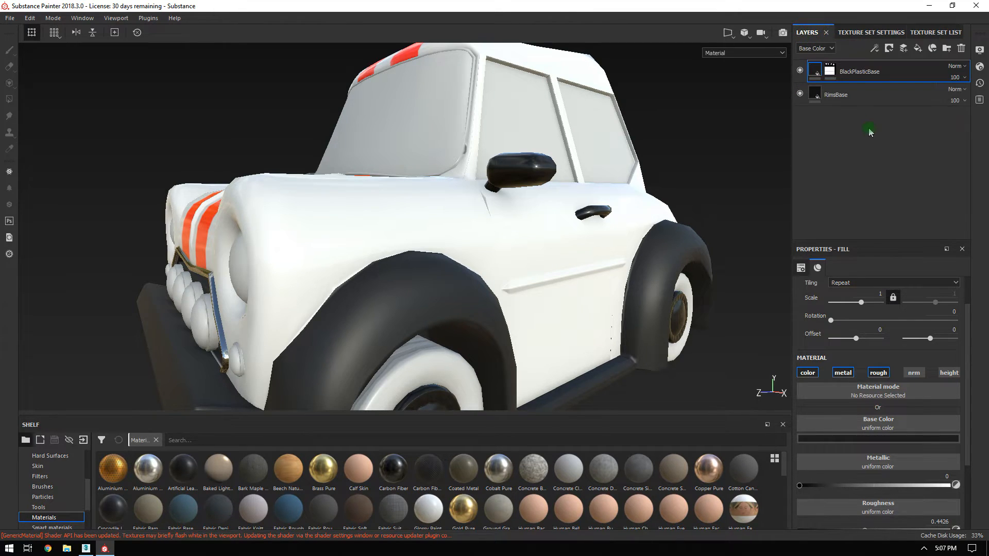
pyautogui.rightClick(860, 73)
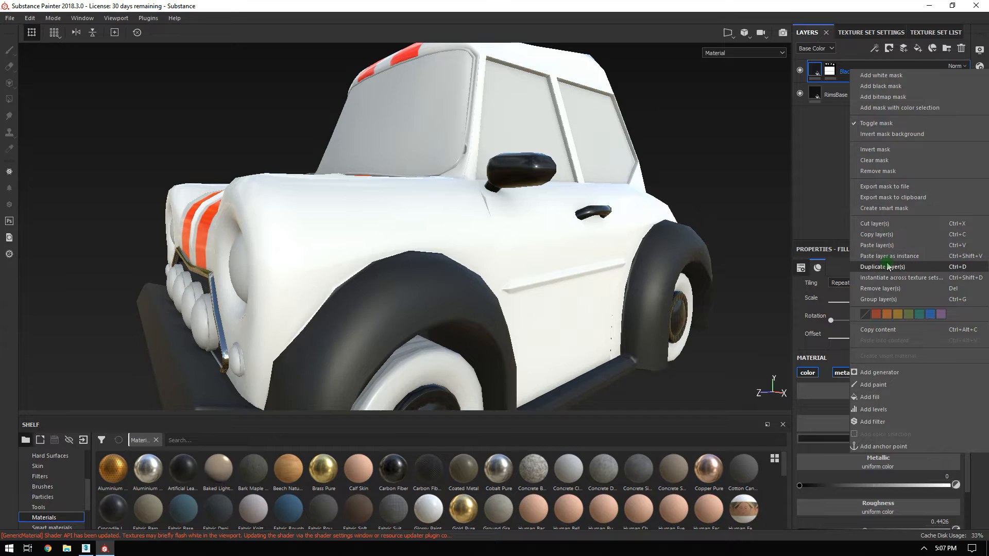
pyautogui.click(882, 246)
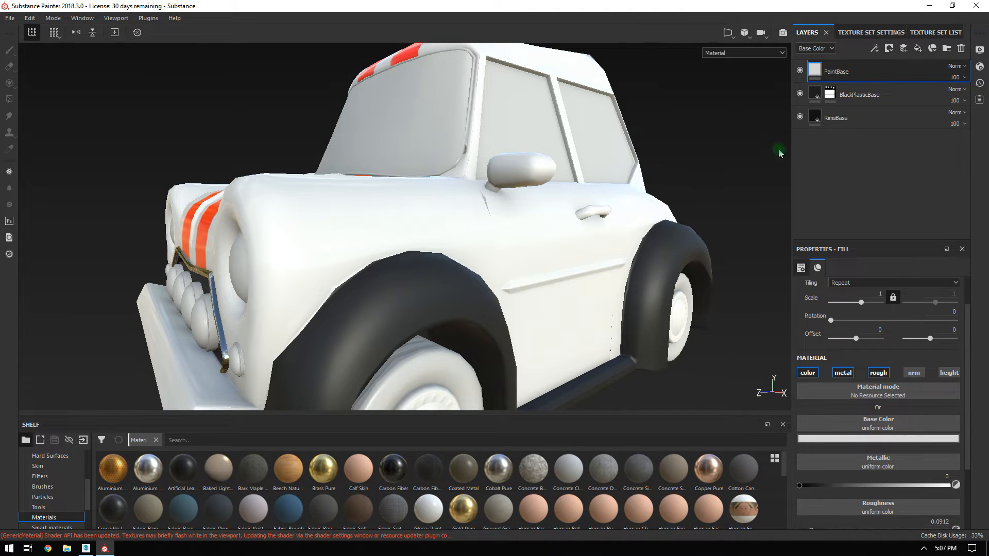
pyautogui.keyDown('alt'); pyautogui.moveTo(637, 204); pyautogui.dragTo(641, 243, button='right'); pyautogui.keyUp('alt')
# Orbit around the side mirror and striped hood to inspect the pasted PaintBase.
pyautogui.keyDown('alt'); pyautogui.moveTo(641, 242); pyautogui.dragTo(531, 195); pyautogui.keyUp('alt')
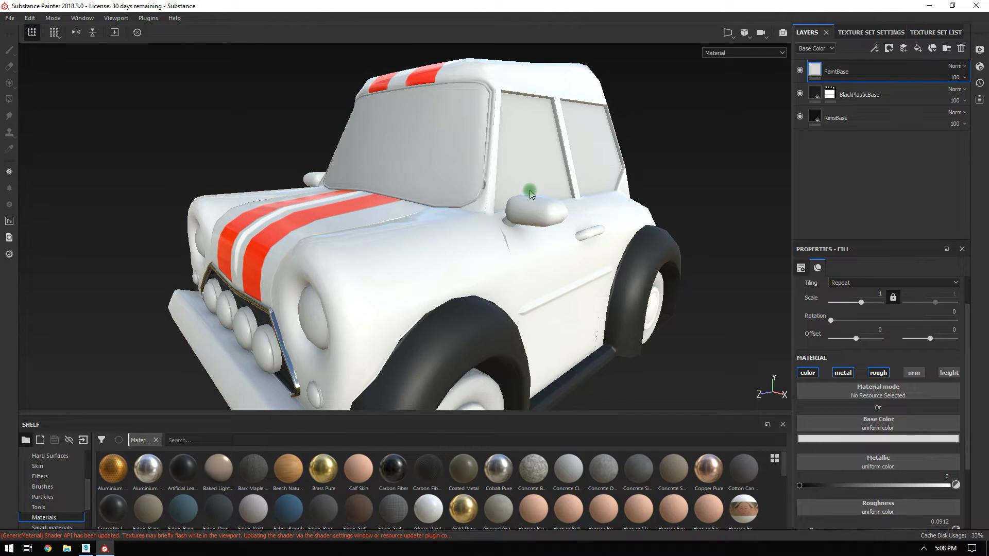
pyautogui.keyDown('alt'); pyautogui.moveTo(526, 153); pyautogui.dragTo(585, 258, button='right'); pyautogui.keyUp('alt')
pyautogui.keyDown('alt'); pyautogui.moveTo(585, 259); pyautogui.dragTo(537, 214, button='middle'); pyautogui.keyUp('alt')
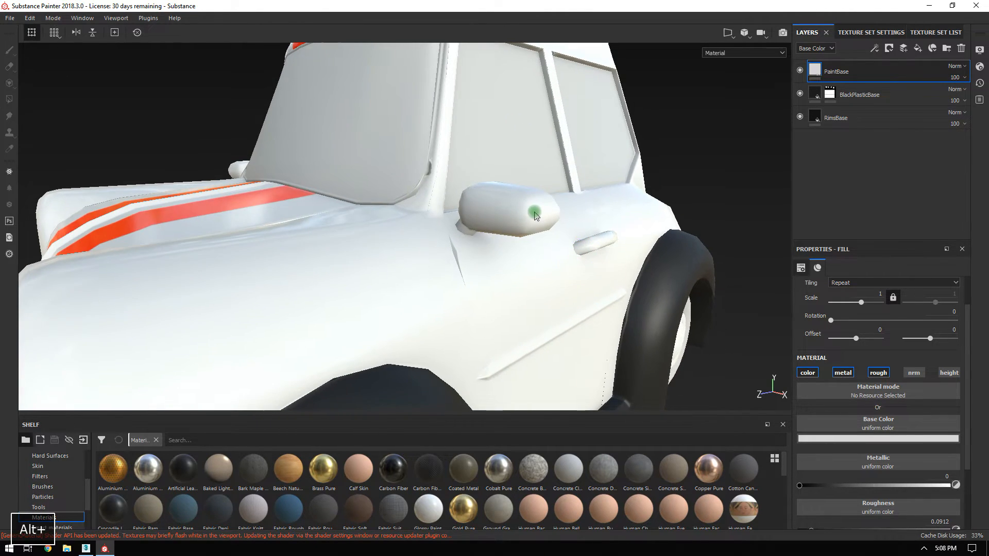
pyautogui.keyDown('alt'); pyautogui.moveTo(537, 215); pyautogui.dragTo(509, 220); pyautogui.keyUp('alt')
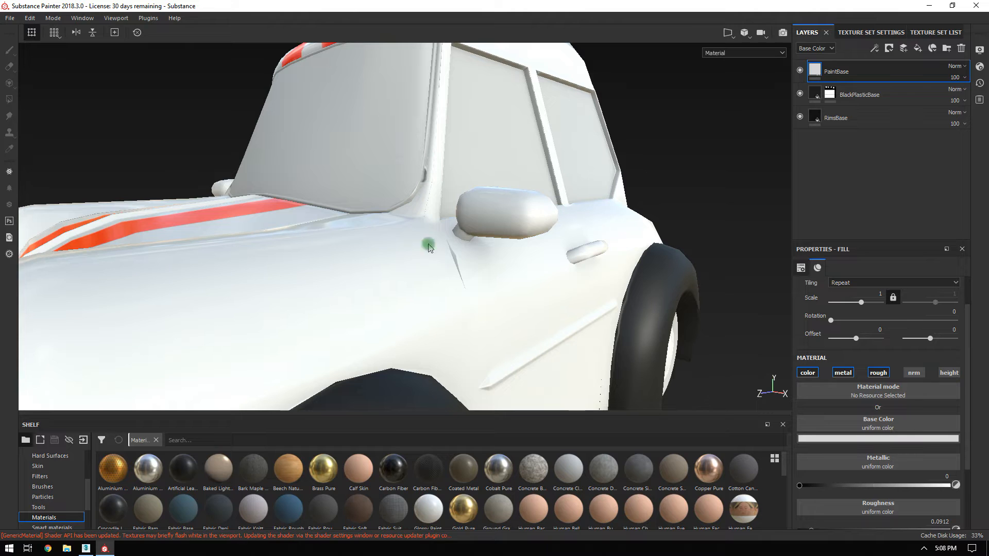
pyautogui.keyDown('alt'); pyautogui.moveTo(302, 241); pyautogui.dragTo(442, 237); pyautogui.keyUp('alt')
pyautogui.keyDown('alt'); pyautogui.moveTo(442, 236); pyautogui.dragTo(472, 219, button='right'); pyautogui.keyUp('alt')
pyautogui.keyDown('alt'); pyautogui.moveTo(471, 219); pyautogui.dragTo(627, 193); pyautogui.keyUp('alt')
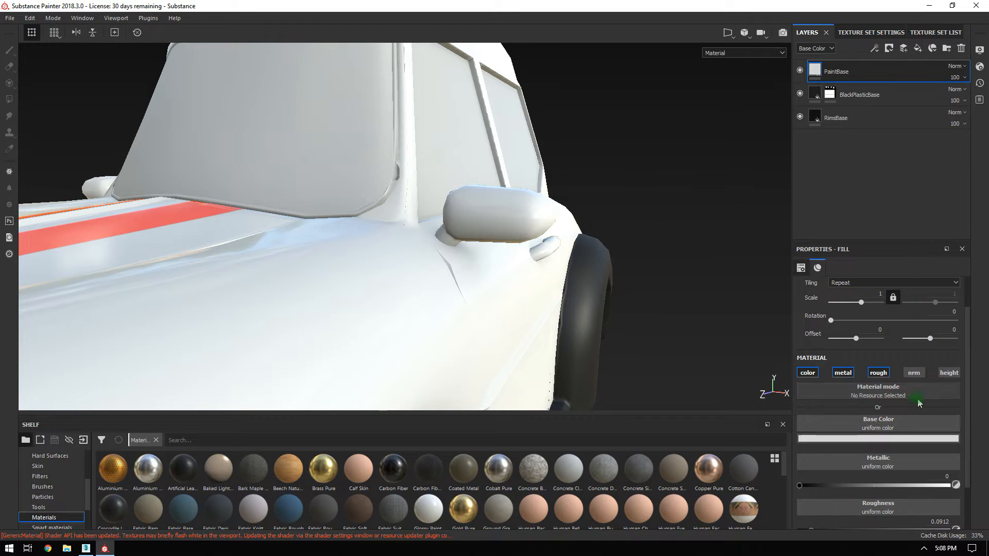
# Set PaintBase's base colour to pure red (1, 0, 0) and check the red mirrors.
pyautogui.click(869, 438)
pyautogui.click(923, 326)
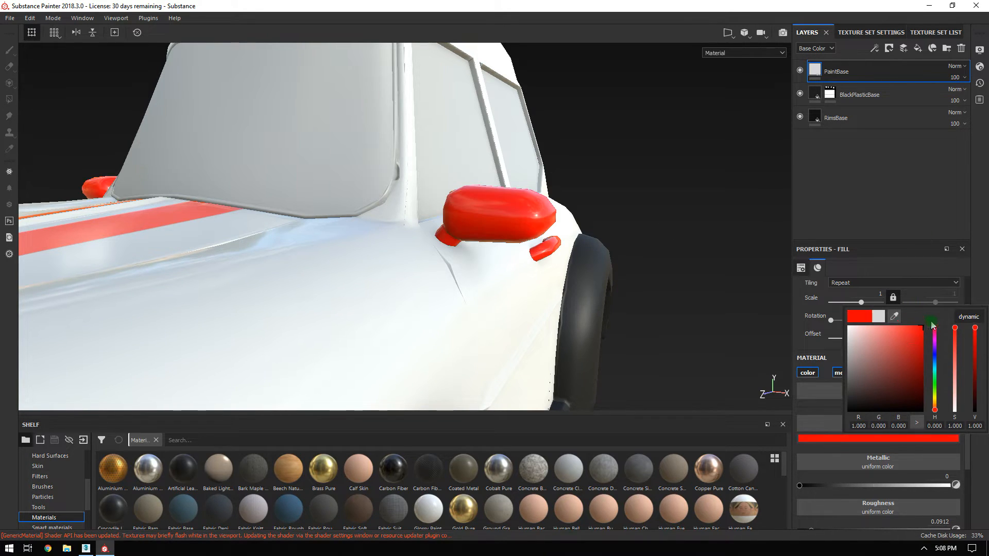
pyautogui.click(870, 208)
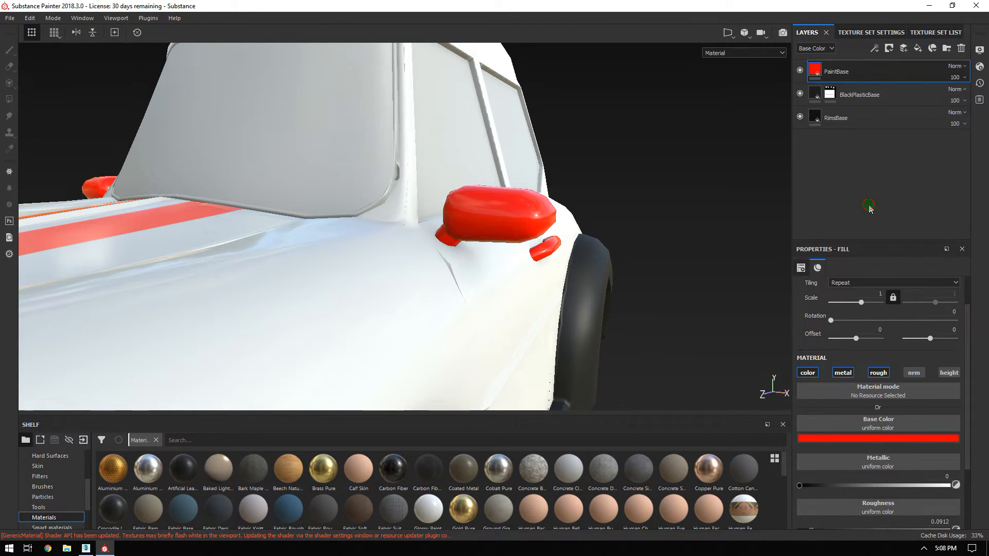
pyautogui.keyDown('alt'); pyautogui.moveTo(583, 219); pyautogui.dragTo(552, 221); pyautogui.keyUp('alt')
pyautogui.keyDown('alt'); pyautogui.moveTo(552, 221); pyautogui.dragTo(511, 217, button='middle'); pyautogui.keyUp('alt')
pyautogui.keyDown('alt'); pyautogui.moveTo(511, 217); pyautogui.dragTo(368, 160, button='right'); pyautogui.keyUp('alt')
pyautogui.keyDown('alt'); pyautogui.moveTo(464, 216); pyautogui.dragTo(515, 216); pyautogui.keyUp('alt')
pyautogui.keyDown('alt'); pyautogui.moveTo(515, 216); pyautogui.dragTo(619, 201, button='right'); pyautogui.keyUp('alt')
pyautogui.keyDown('alt'); pyautogui.moveTo(543, 223); pyautogui.dragTo(582, 200, button='middle'); pyautogui.keyUp('alt')
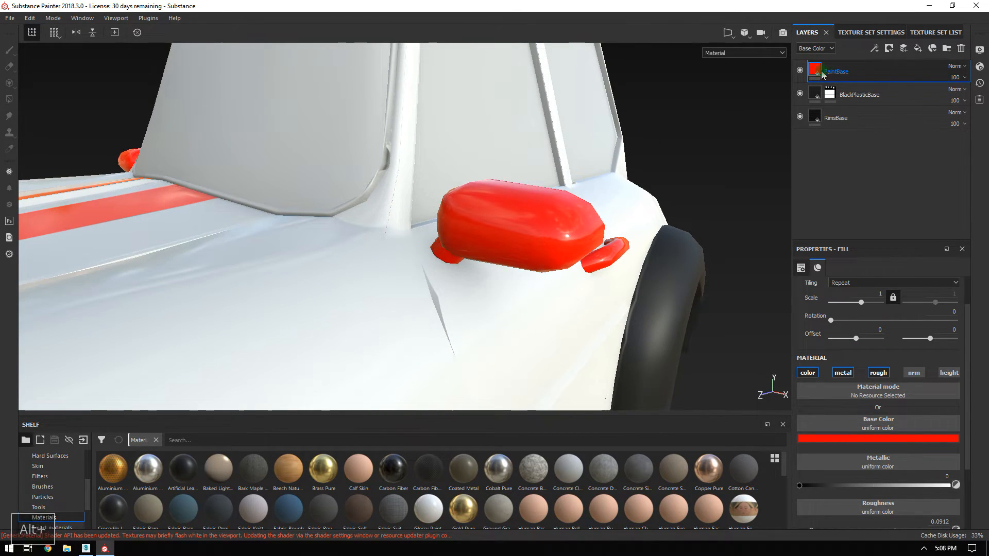
pyautogui.keyDown('alt'); pyautogui.moveTo(321, 182); pyautogui.dragTo(556, 170); pyautogui.keyUp('alt')
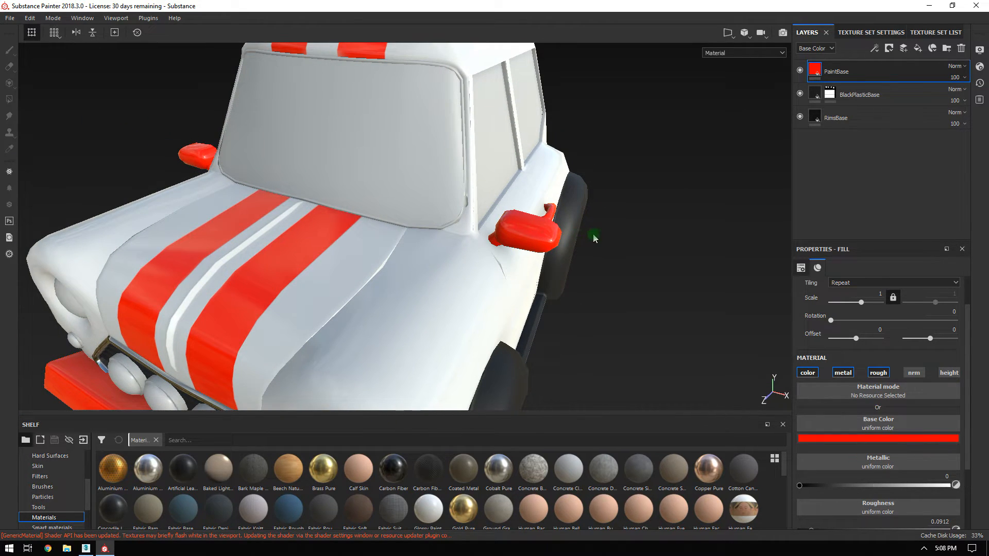
pyautogui.rightClick(843, 72)
# Give PaintBase an inverted black mask and UV-island fill the mirror housings red.
pyautogui.click(856, 73)
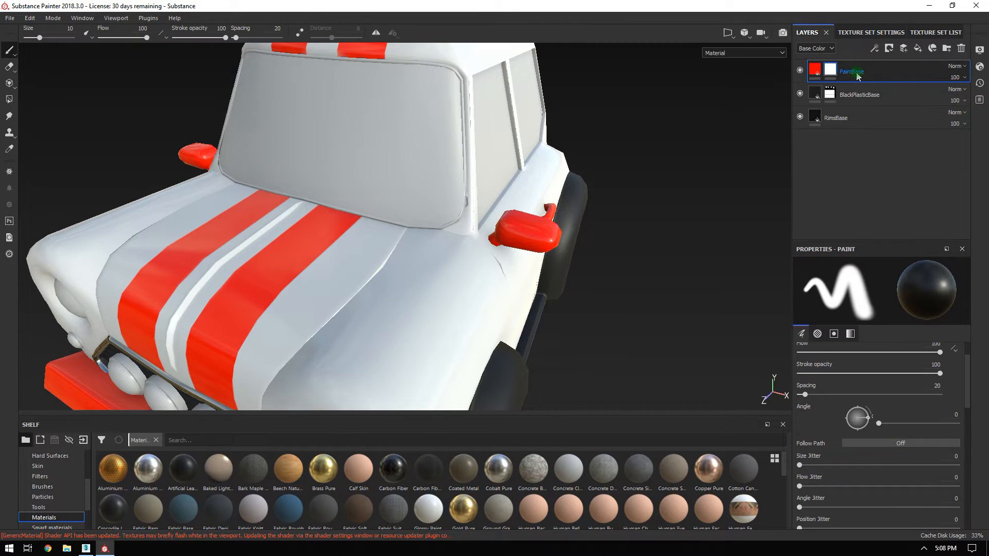
pyautogui.rightClick(831, 72)
pyautogui.click(856, 82)
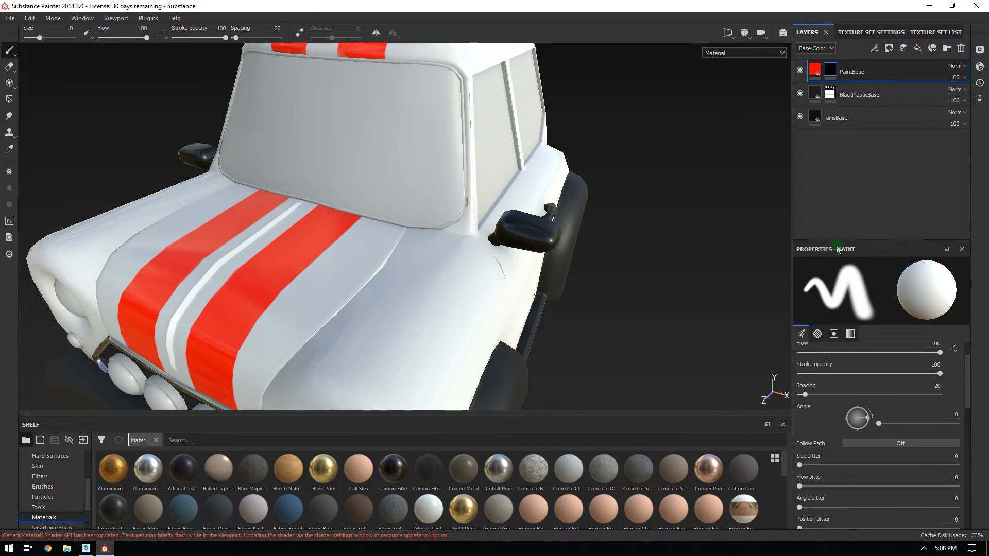
pyautogui.click(10, 98)
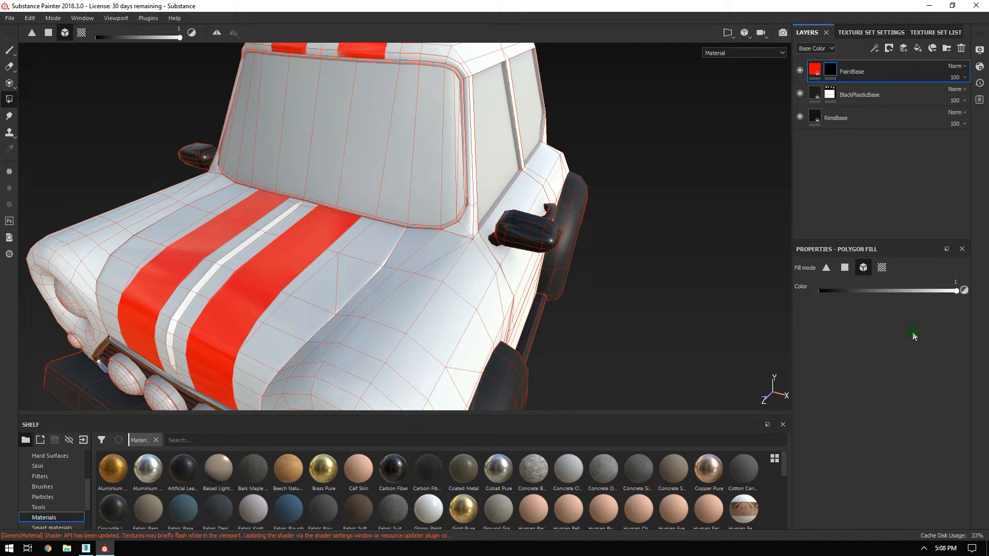
pyautogui.click(845, 268)
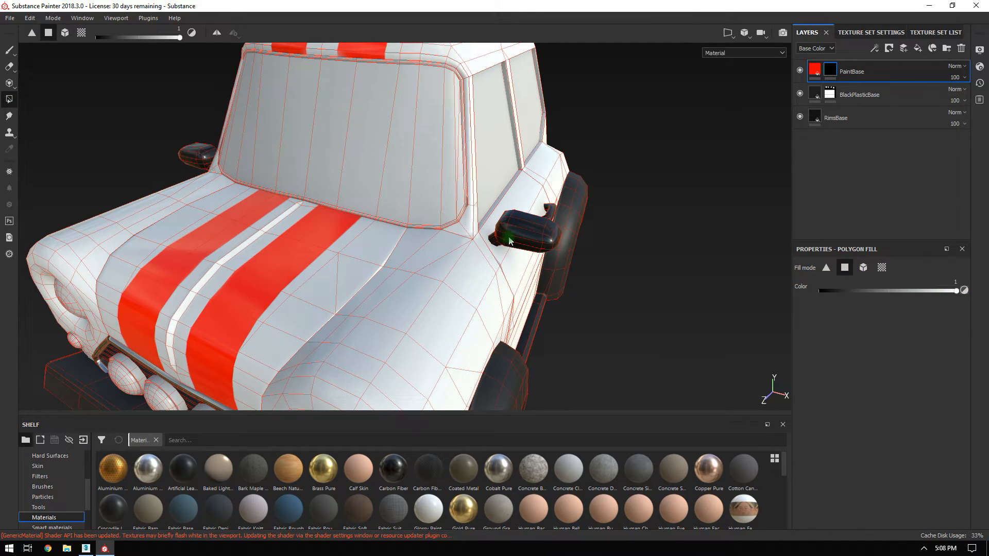
pyautogui.click(882, 267)
pyautogui.click(532, 238)
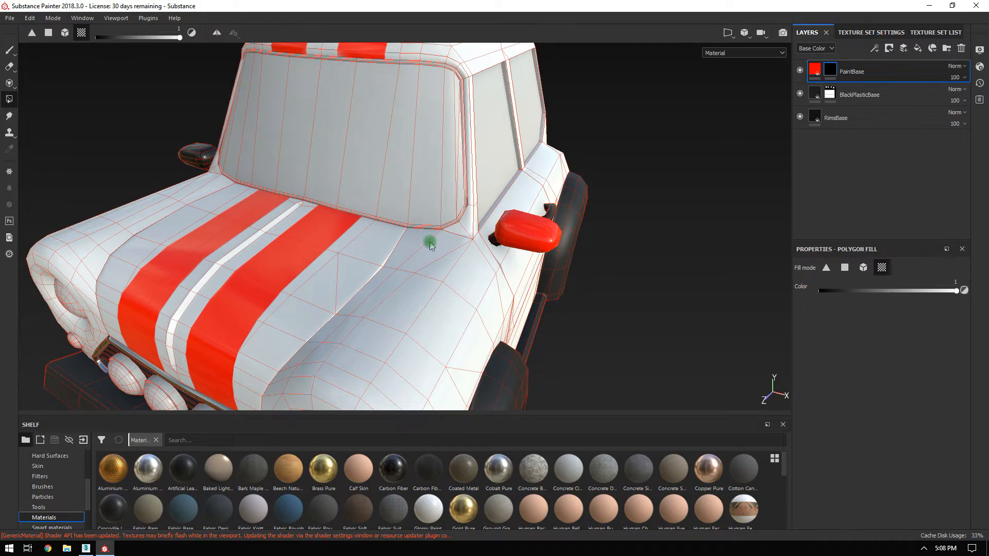
pyautogui.click(191, 150)
# Orbit and zoom around the side mirror to check the red housing.
pyautogui.keyDown('alt'); pyautogui.moveTo(457, 261); pyautogui.dragTo(590, 230); pyautogui.keyUp('alt')
pyautogui.keyDown('alt'); pyautogui.moveTo(563, 202); pyautogui.dragTo(444, 223, button='right'); pyautogui.keyUp('alt')
pyautogui.keyDown('alt'); pyautogui.moveTo(444, 224); pyautogui.dragTo(539, 227); pyautogui.keyUp('alt')
pyautogui.keyDown('alt'); pyautogui.moveTo(539, 227); pyautogui.dragTo(651, 307, button='right'); pyautogui.keyUp('alt')
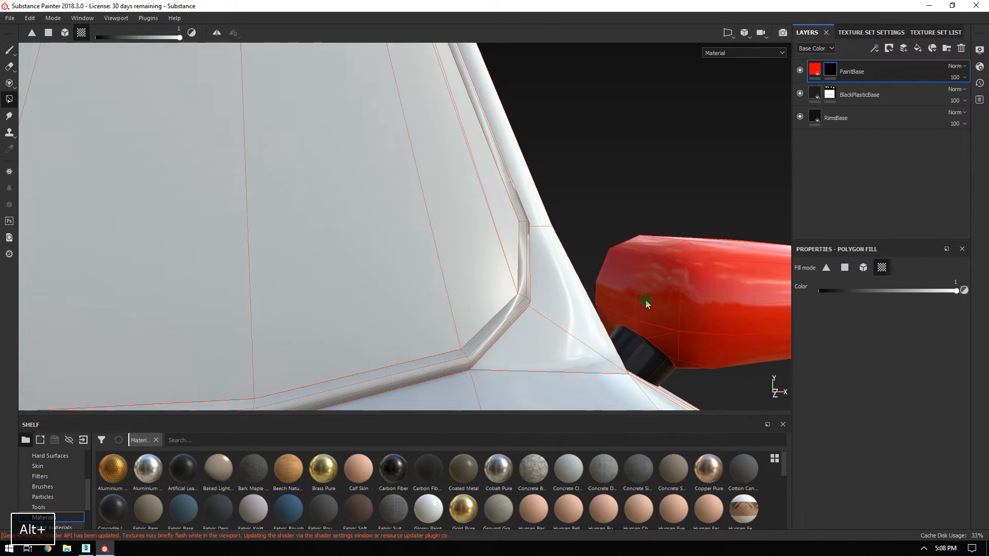
pyautogui.keyDown('alt'); pyautogui.moveTo(651, 307); pyautogui.dragTo(491, 251, button='middle'); pyautogui.keyUp('alt')
pyautogui.keyDown('alt'); pyautogui.moveTo(491, 252); pyautogui.dragTo(700, 435, button='right'); pyautogui.keyUp('alt')
pyautogui.keyDown('alt'); pyautogui.moveTo(578, 283); pyautogui.dragTo(492, 219, button='right'); pyautogui.keyUp('alt')
pyautogui.keyDown('alt'); pyautogui.moveTo(590, 273); pyautogui.dragTo(486, 243); pyautogui.keyUp('alt')
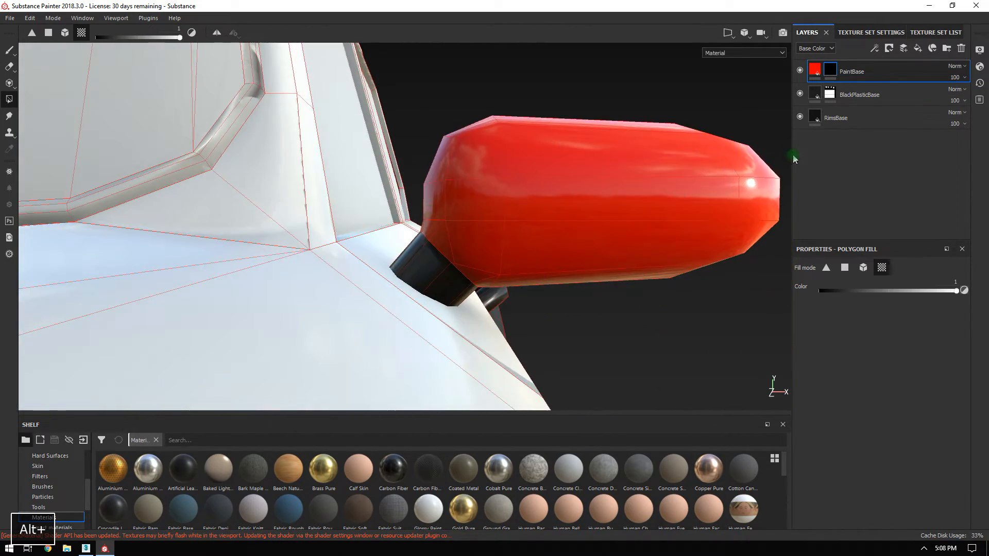
# Select the BlackPlasticBase mask and switch back to the paint brush.
pyautogui.click(832, 94)
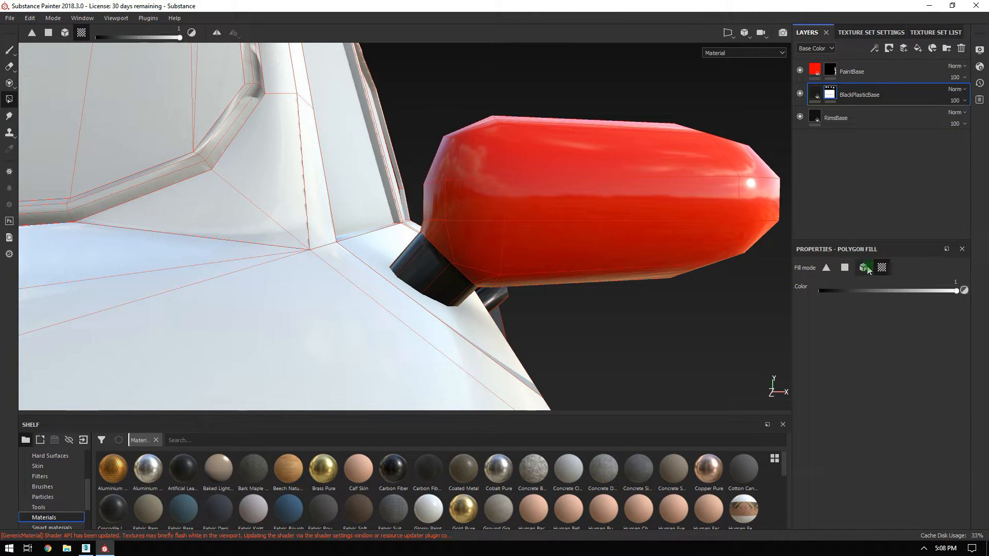
pyautogui.keyDown('alt'); pyautogui.moveTo(365, 251); pyautogui.dragTo(814, 184); pyautogui.keyUp('alt')
pyautogui.keyDown('alt'); pyautogui.moveTo(422, 249); pyautogui.dragTo(611, 178); pyautogui.keyUp('alt')
pyautogui.keyDown('alt'); pyautogui.moveTo(459, 134); pyautogui.dragTo(272, 115, button='middle'); pyautogui.keyUp('alt')
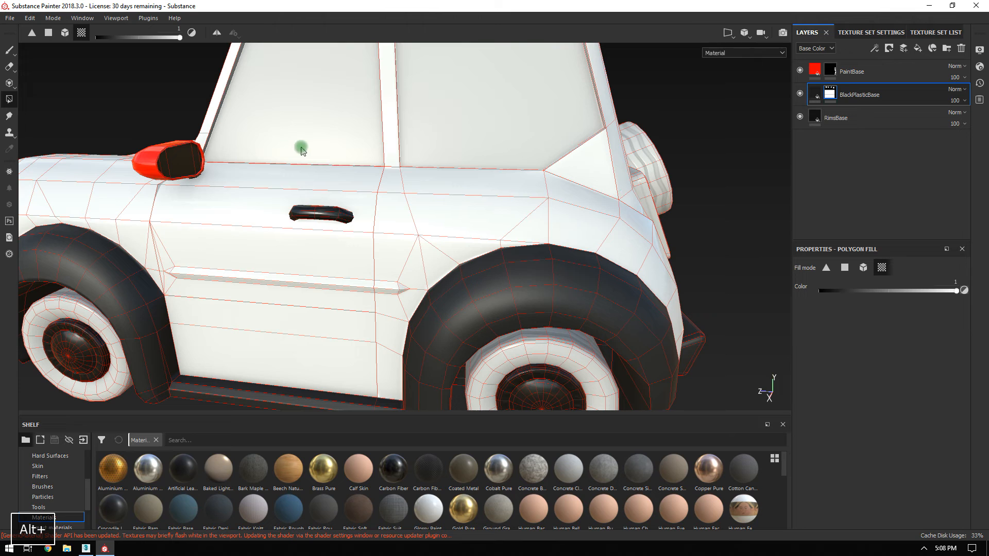
pyautogui.click(10, 50)
# Orbit closely around the red mirror and along the car's side, wheel and handle.
pyautogui.keyDown('alt'); pyautogui.moveTo(375, 191); pyautogui.dragTo(274, 150); pyautogui.keyUp('alt')
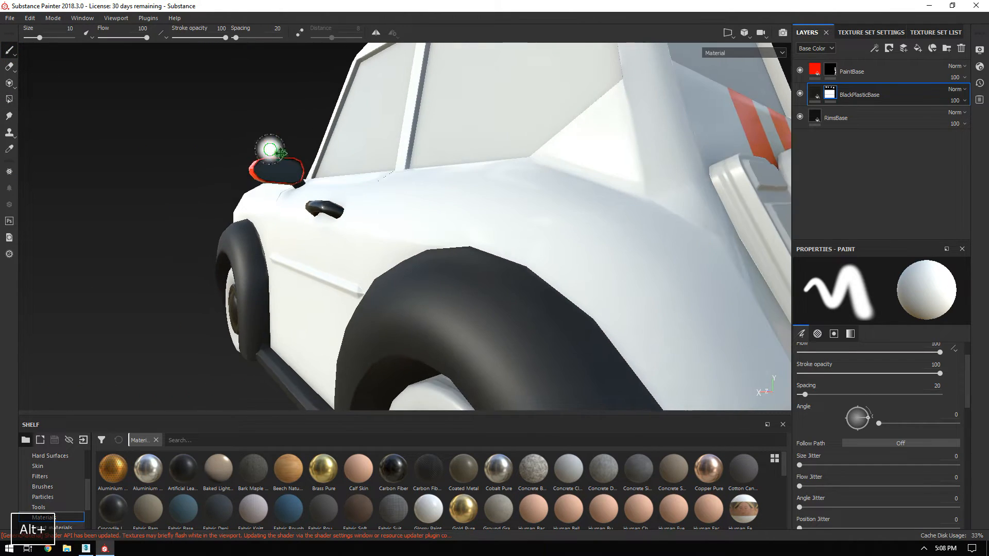
pyautogui.keyDown('alt'); pyautogui.moveTo(358, 206); pyautogui.dragTo(484, 344, button='middle'); pyautogui.keyUp('alt')
pyautogui.keyDown('alt'); pyautogui.moveTo(290, 168); pyautogui.dragTo(801, 313, button='right'); pyautogui.keyUp('alt')
pyautogui.keyDown('alt'); pyautogui.moveTo(567, 242); pyautogui.dragTo(413, 212); pyautogui.keyUp('alt')
pyautogui.keyDown('alt'); pyautogui.moveTo(662, 247); pyautogui.dragTo(438, 196, button='middle'); pyautogui.keyUp('alt')
pyautogui.keyDown('alt'); pyautogui.moveTo(437, 196); pyautogui.dragTo(489, 193); pyautogui.keyUp('alt')
pyautogui.keyDown('alt'); pyautogui.moveTo(554, 238); pyautogui.dragTo(360, 199, button='right'); pyautogui.keyUp('alt')
pyautogui.keyDown('alt'); pyautogui.moveTo(449, 192); pyautogui.dragTo(550, 212); pyautogui.keyUp('alt')
pyautogui.keyDown('alt'); pyautogui.moveTo(550, 211); pyautogui.dragTo(236, 87, button='right'); pyautogui.keyUp('alt')
pyautogui.keyDown('alt'); pyautogui.moveTo(582, 196); pyautogui.dragTo(380, 168, button='middle'); pyautogui.keyUp('alt')
pyautogui.keyDown('alt'); pyautogui.moveTo(379, 168); pyautogui.dragTo(493, 181); pyautogui.keyUp('alt')
pyautogui.keyDown('alt'); pyautogui.moveTo(493, 181); pyautogui.dragTo(428, 177); pyautogui.keyUp('alt')
pyautogui.keyDown('alt'); pyautogui.moveTo(349, 170); pyautogui.dragTo(453, 141, button='middle'); pyautogui.keyUp('alt')
pyautogui.keyDown('alt'); pyautogui.moveTo(409, 177); pyautogui.dragTo(397, 159); pyautogui.keyUp('alt')
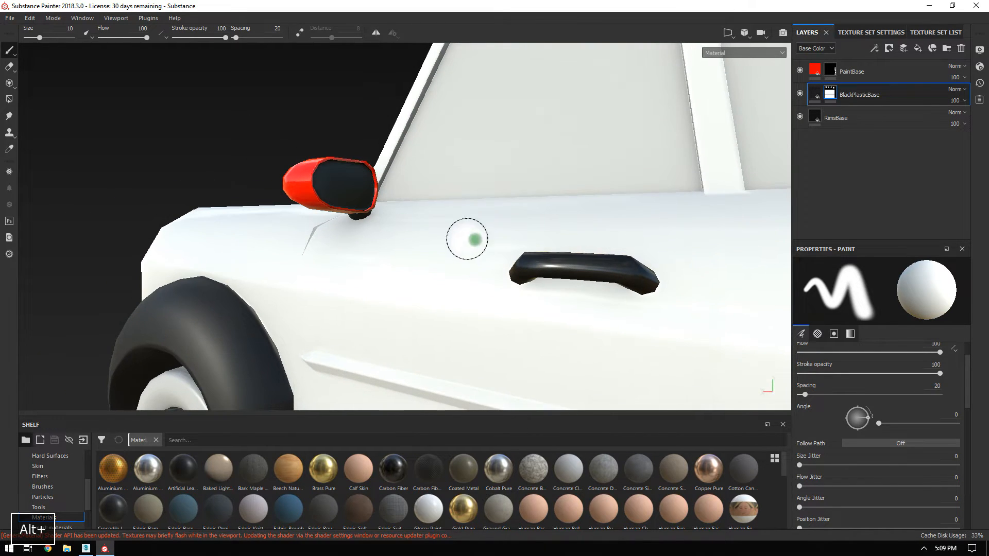
# Inspect the whole car, handle and mirror, then select the PaintBase layer.
pyautogui.keyDown('alt'); pyautogui.moveTo(446, 227); pyautogui.dragTo(303, 188); pyautogui.keyUp('alt')
pyautogui.keyDown('alt'); pyautogui.moveTo(468, 258); pyautogui.dragTo(560, 268); pyautogui.keyUp('alt')
pyautogui.keyDown('alt'); pyautogui.moveTo(559, 268); pyautogui.dragTo(335, 157, button='right'); pyautogui.keyUp('alt')
pyautogui.moveTo(335, 157)
pyautogui.keyDown('alt'); pyautogui.mouseDown()
pyautogui.moveTo(500, 174)
pyautogui.moveTo(371, 184)
pyautogui.moveTo(632, 214)
pyautogui.moveTo(489, 230)
pyautogui.mouseUp(); pyautogui.keyUp('alt')
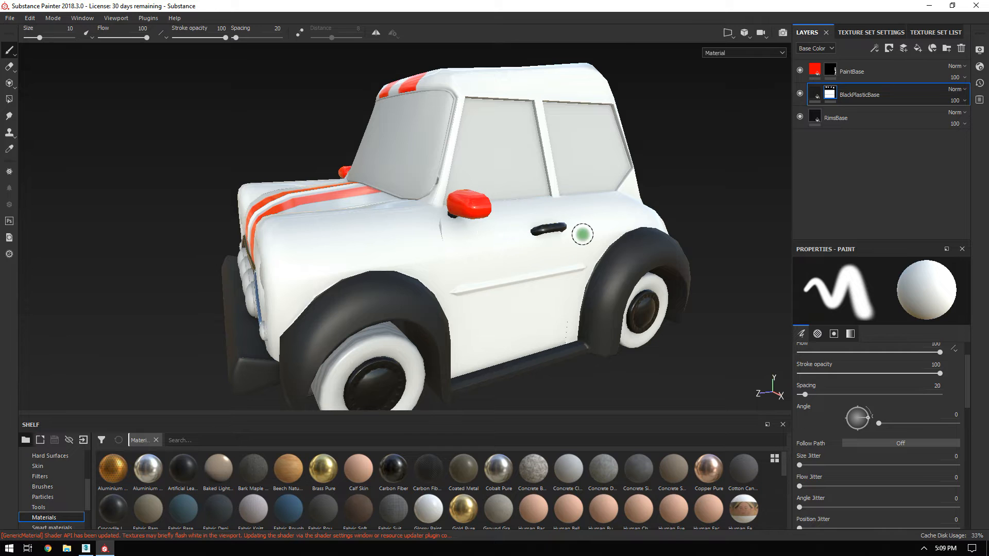
pyautogui.keyDown('alt'); pyautogui.moveTo(637, 250); pyautogui.dragTo(753, 360, button='right'); pyautogui.keyUp('alt')
pyautogui.keyDown('alt'); pyautogui.moveTo(578, 268); pyautogui.dragTo(766, 158); pyautogui.keyUp('alt')
pyautogui.click(909, 78)
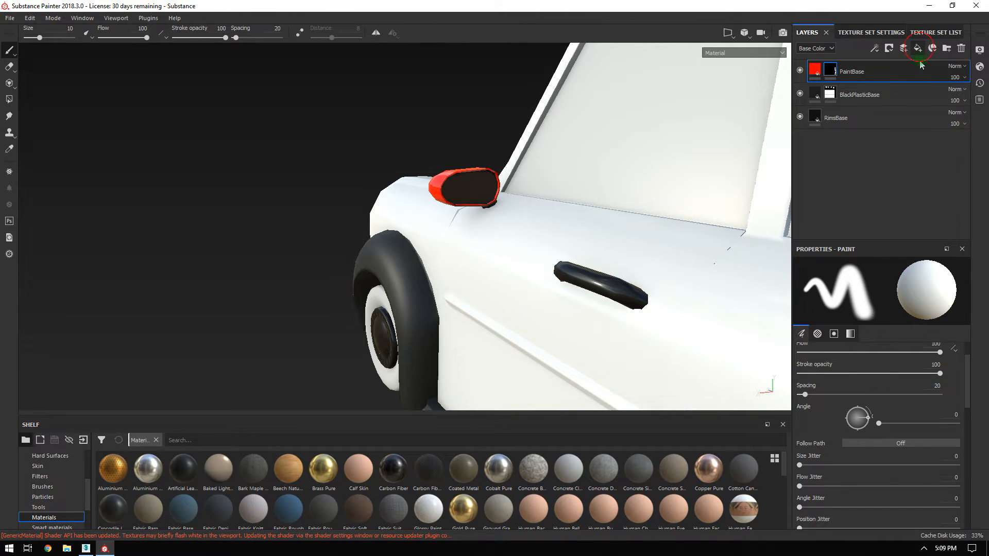
# Add a fill layer above PaintBase with metallic 1 and roughness 0.0304.
pyautogui.click(919, 51)
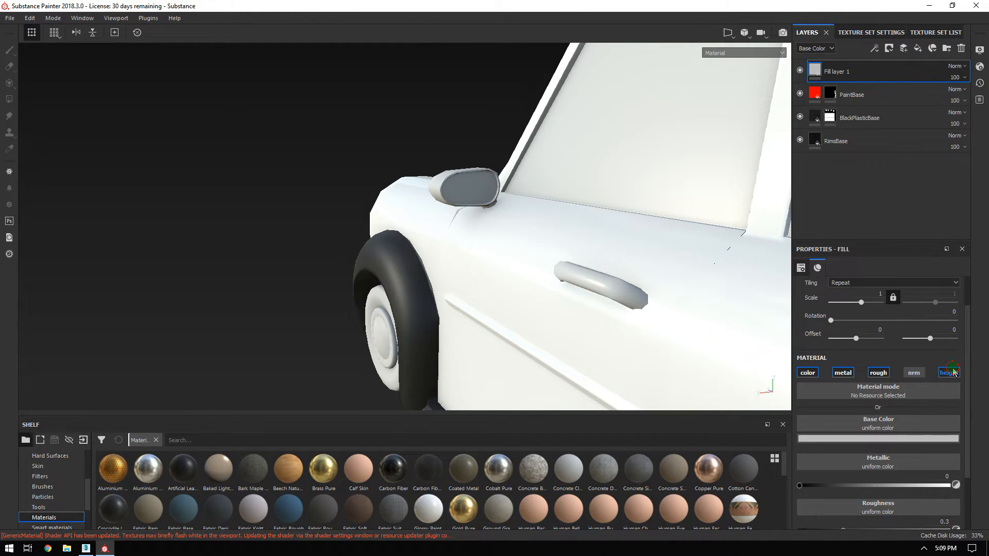
pyautogui.moveTo(884, 240); pyautogui.dragTo(883, 183)
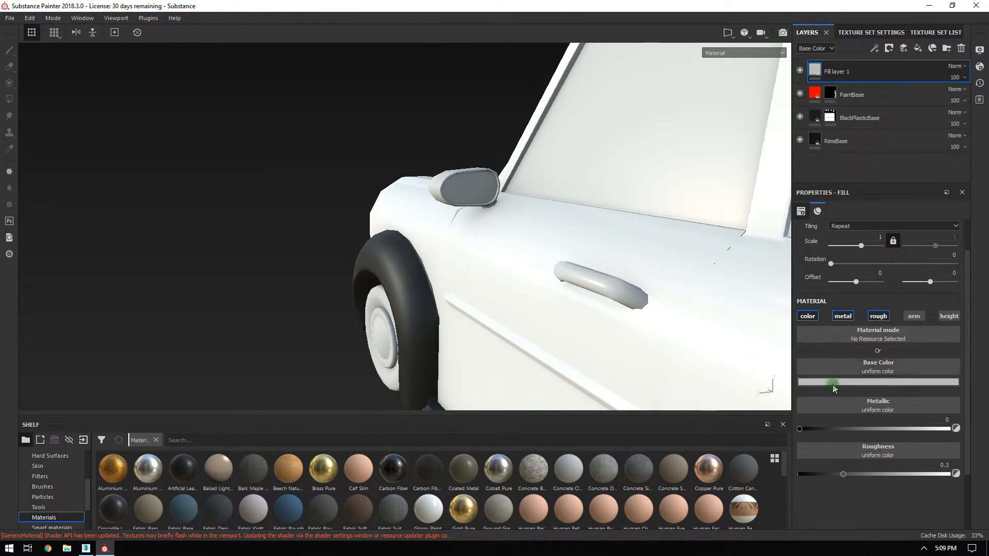
pyautogui.moveTo(833, 430); pyautogui.dragTo(971, 430)
pyautogui.moveTo(843, 474); pyautogui.dragTo(811, 475)
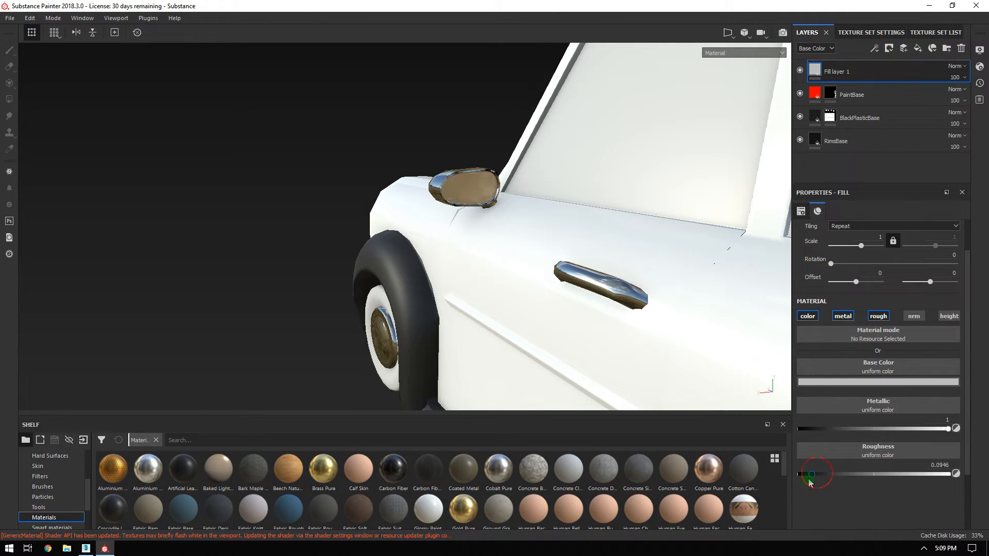
pyautogui.keyDown('alt'); pyautogui.moveTo(593, 258); pyautogui.dragTo(515, 227); pyautogui.keyUp('alt')
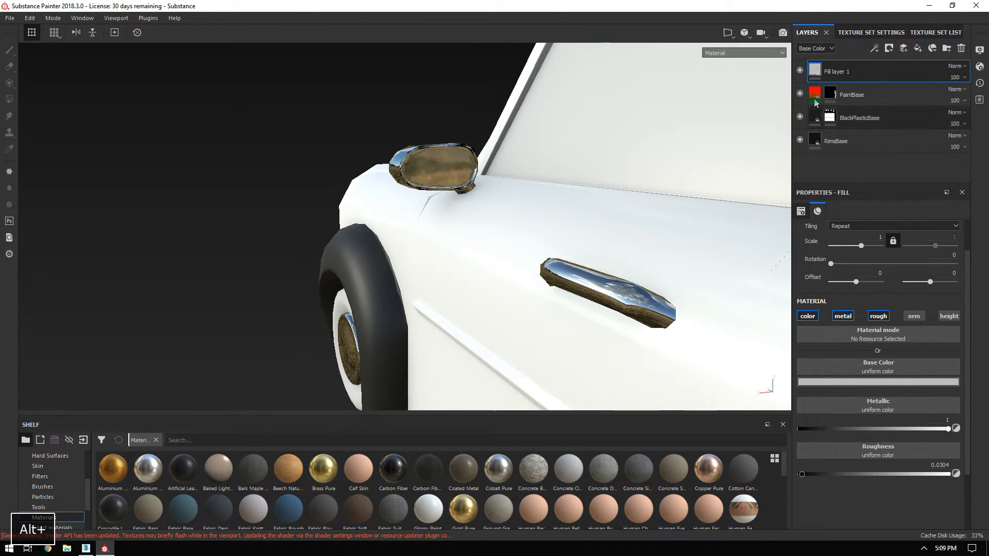
# Rename the fill layer 'ChromeBase' and hide it with a black mask.
pyautogui.doubleClick(833, 73)
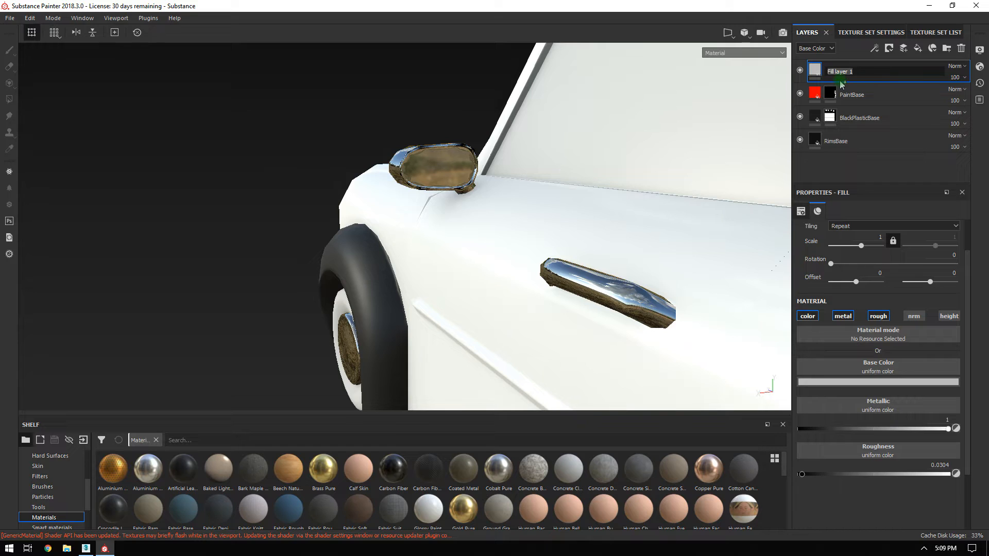
pyautogui.write('ChromeBase')
pyautogui.press('Return')
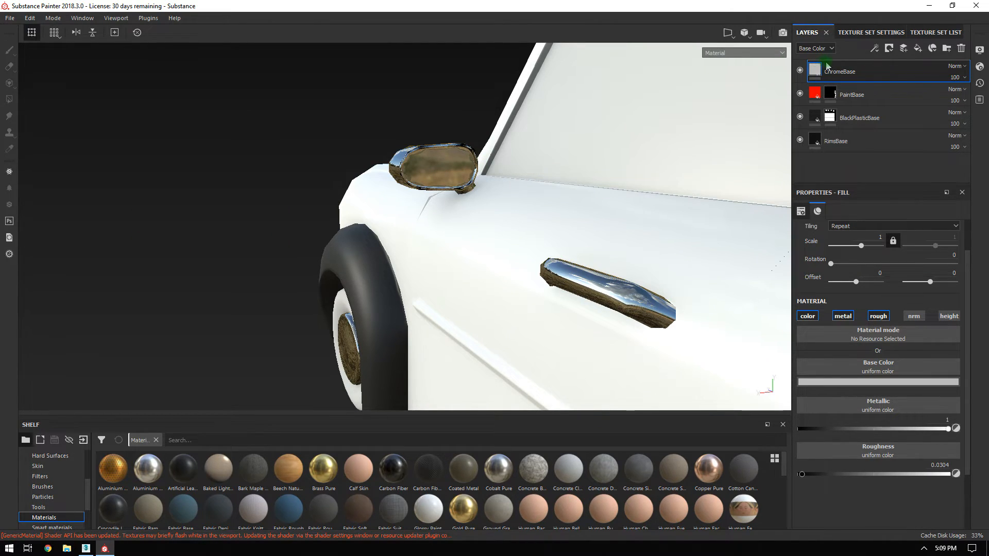
pyautogui.rightClick(828, 66)
pyautogui.click(855, 81)
pyautogui.click(10, 67)
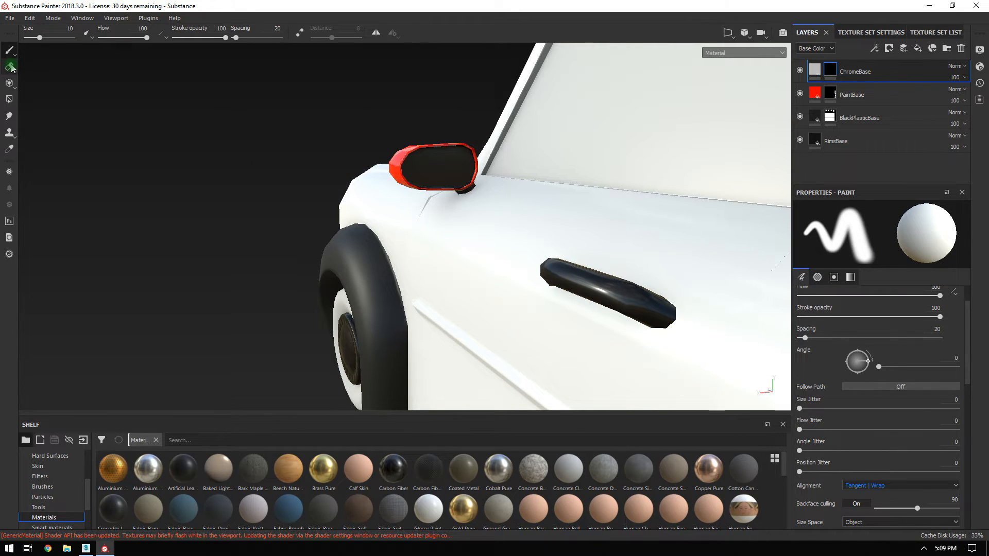
# Polygon-fill the door handle and mirror glass into ChromeBase's mask, then return to the brush.
pyautogui.click(9, 99)
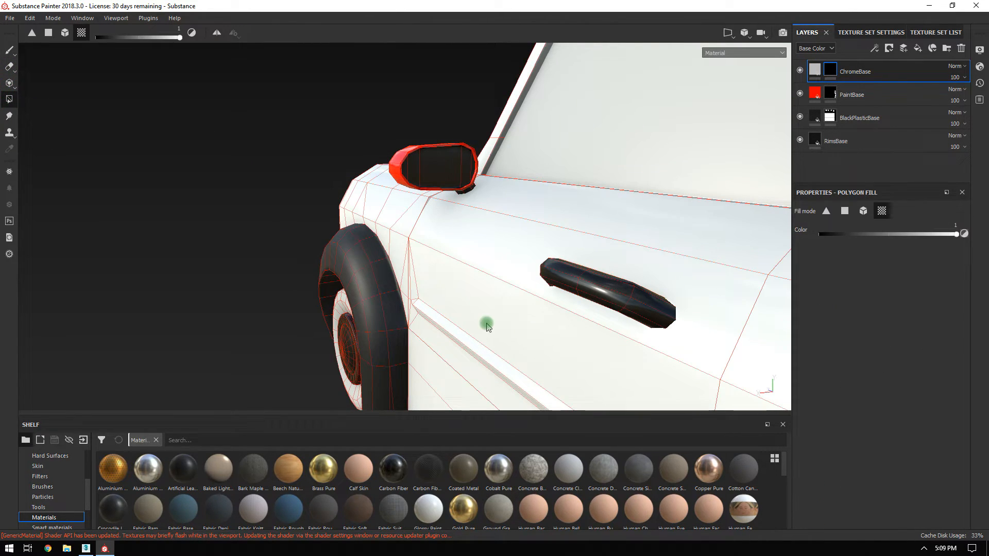
pyautogui.click(605, 295)
pyautogui.click(441, 166)
pyautogui.keyDown('alt'); pyautogui.moveTo(664, 226); pyautogui.dragTo(465, 212); pyautogui.keyUp('alt')
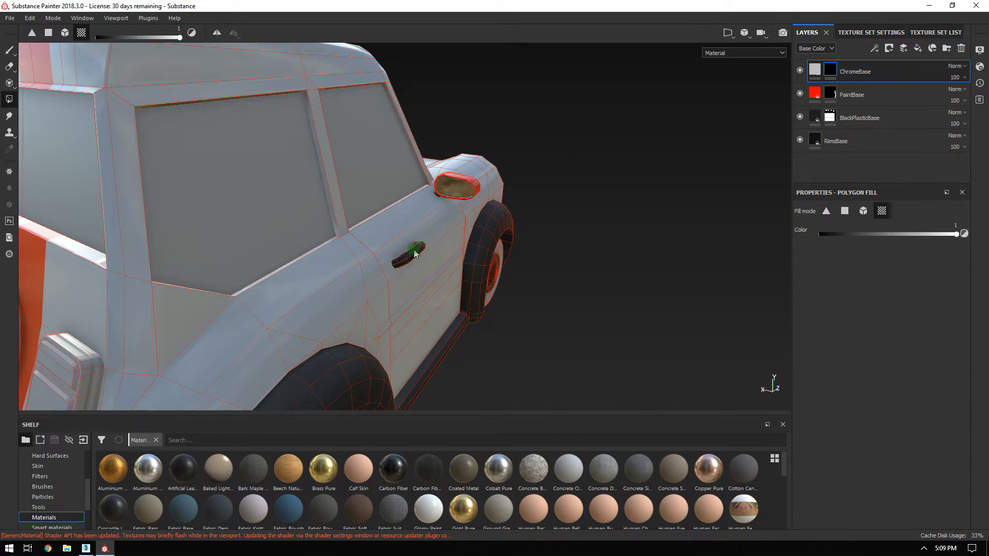
pyautogui.keyDown('alt'); pyautogui.moveTo(550, 276); pyautogui.dragTo(139, 130); pyautogui.keyUp('alt')
pyautogui.click(9, 52)
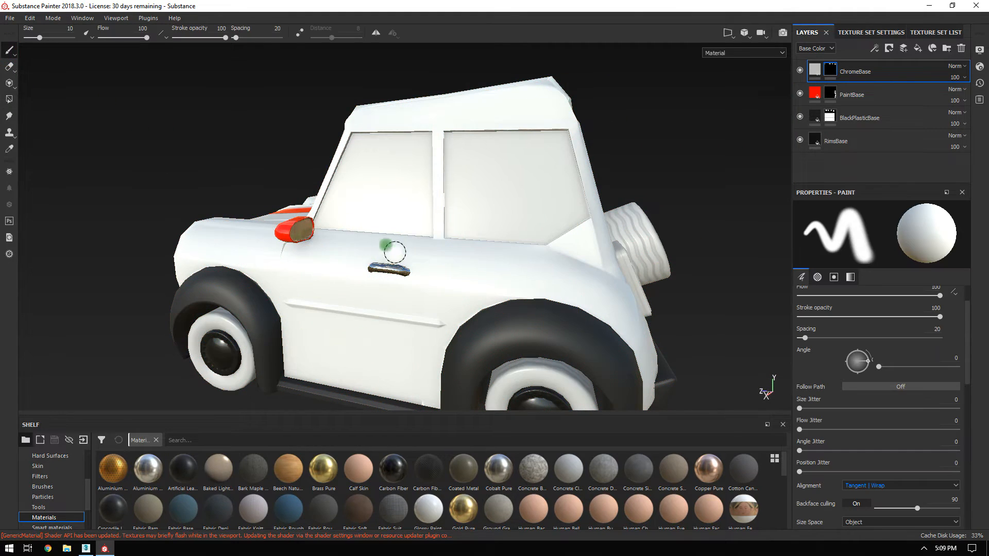
pyautogui.moveTo(342, 223)
pyautogui.keyDown('alt'); pyautogui.mouseDown()
pyautogui.moveTo(556, 239)
pyautogui.moveTo(590, 227)
pyautogui.moveTo(600, 175)
pyautogui.moveTo(404, 204)
pyautogui.moveTo(386, 194)
pyautogui.moveTo(579, 212)
pyautogui.moveTo(429, 182)
pyautogui.moveTo(512, 129)
pyautogui.moveTo(386, 283)
pyautogui.moveTo(238, 180)
pyautogui.moveTo(264, 158)
pyautogui.moveTo(333, 177)
pyautogui.moveTo(427, 273)
pyautogui.mouseUp(); pyautogui.keyUp('alt')
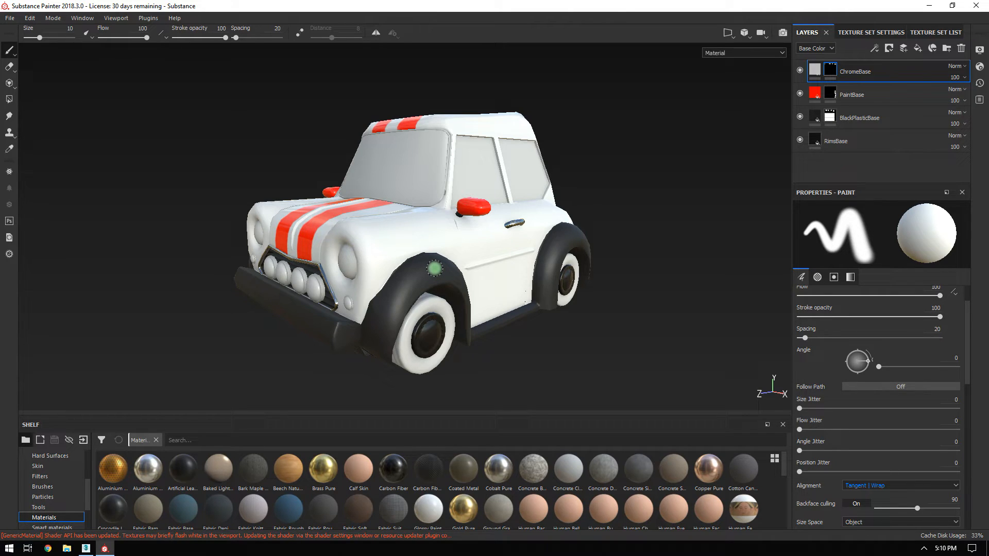
pyautogui.moveTo(437, 251)
pyautogui.keyDown('alt'); pyautogui.mouseDown()
pyautogui.moveTo(453, 276)
pyautogui.moveTo(543, 342)
pyautogui.mouseUp(); pyautogui.keyUp('alt')
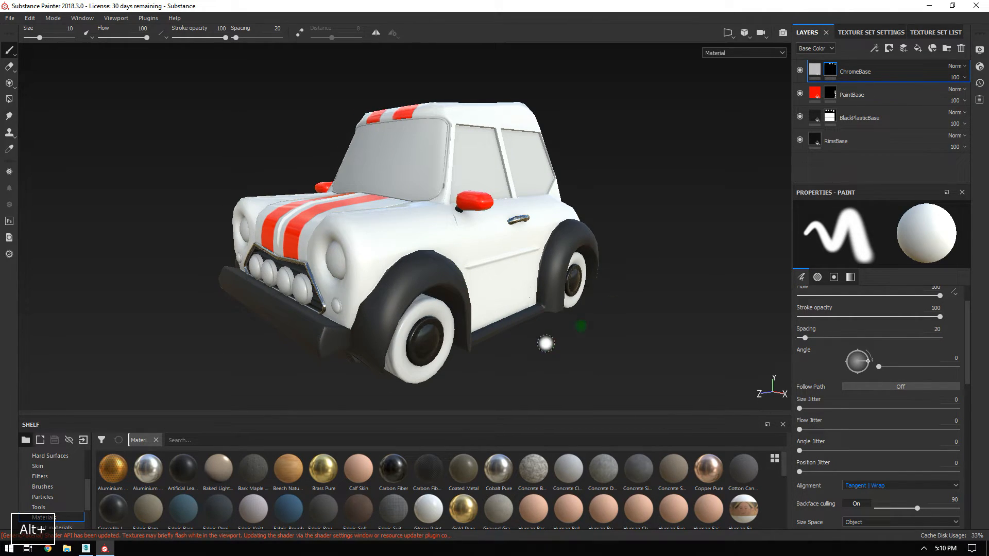
# Activate the Rubber texture set and zoom in on the cabin, roof and door frame.
pyautogui.click(935, 31)
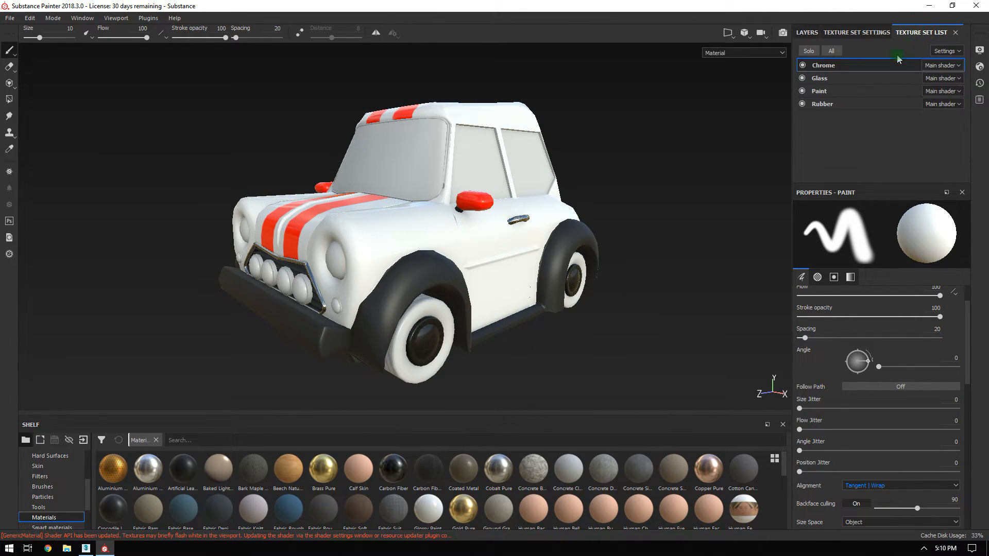
pyautogui.click(822, 107)
pyautogui.keyDown('alt'); pyautogui.moveTo(618, 286); pyautogui.dragTo(629, 280); pyautogui.keyUp('alt')
pyautogui.keyDown('alt'); pyautogui.moveTo(629, 280); pyautogui.dragTo(693, 315, button='right'); pyautogui.keyUp('alt')
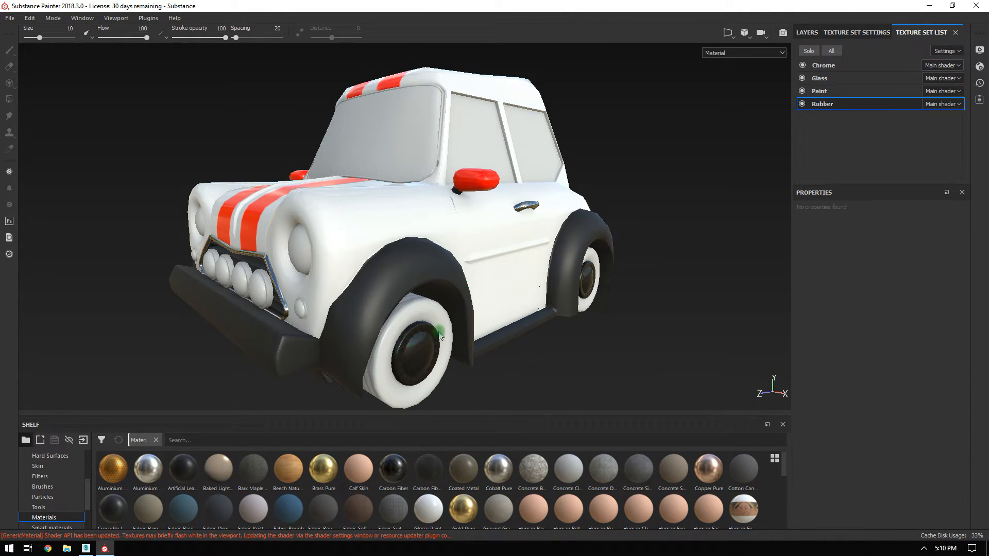
pyautogui.keyDown('alt'); pyautogui.moveTo(459, 117); pyautogui.dragTo(494, 178, button='right'); pyautogui.keyUp('alt')
pyautogui.keyDown('alt'); pyautogui.moveTo(441, 192); pyautogui.dragTo(468, 214, button='middle'); pyautogui.keyUp('alt')
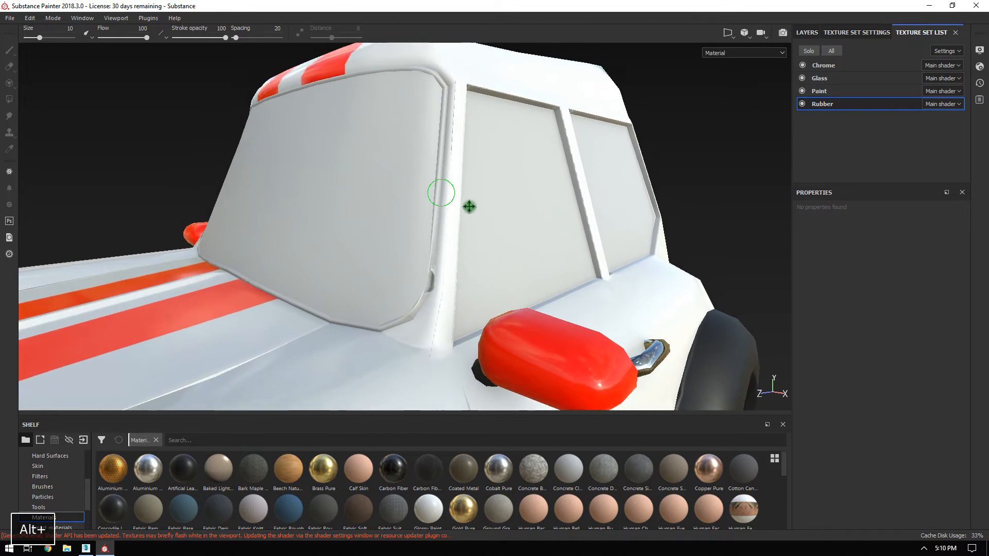
pyautogui.keyDown('alt'); pyautogui.moveTo(464, 142); pyautogui.dragTo(510, 165, button='right'); pyautogui.keyUp('alt')
pyautogui.keyDown('alt'); pyautogui.moveTo(432, 98); pyautogui.dragTo(434, 151, button='middle'); pyautogui.keyUp('alt')
pyautogui.keyDown('alt'); pyautogui.moveTo(434, 152); pyautogui.dragTo(398, 236, button='right'); pyautogui.keyUp('alt')
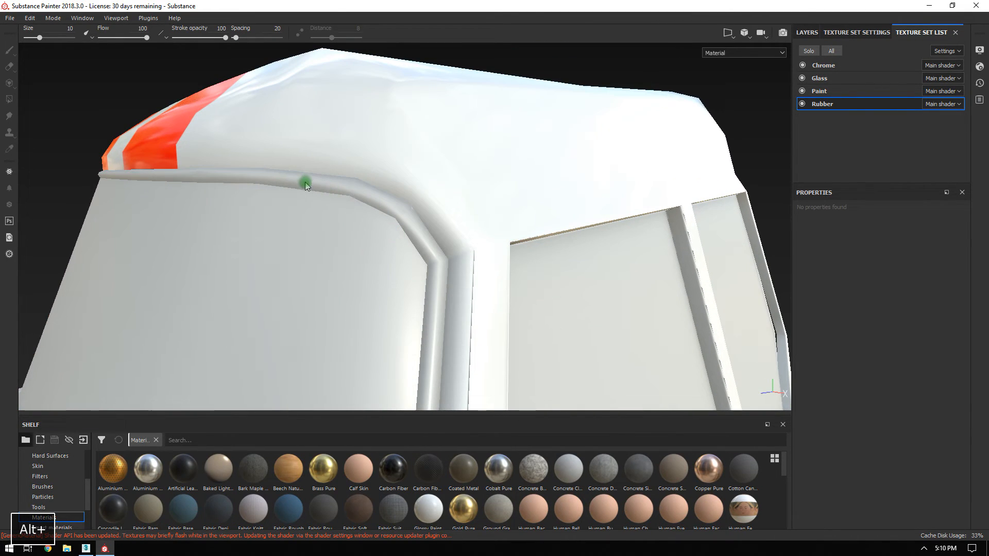
# Zoom out and orbit past the windshield to a low side view, then return to Layers.
pyautogui.keyDown('alt'); pyautogui.moveTo(457, 236); pyautogui.dragTo(93, 9, button='right'); pyautogui.keyUp('alt')
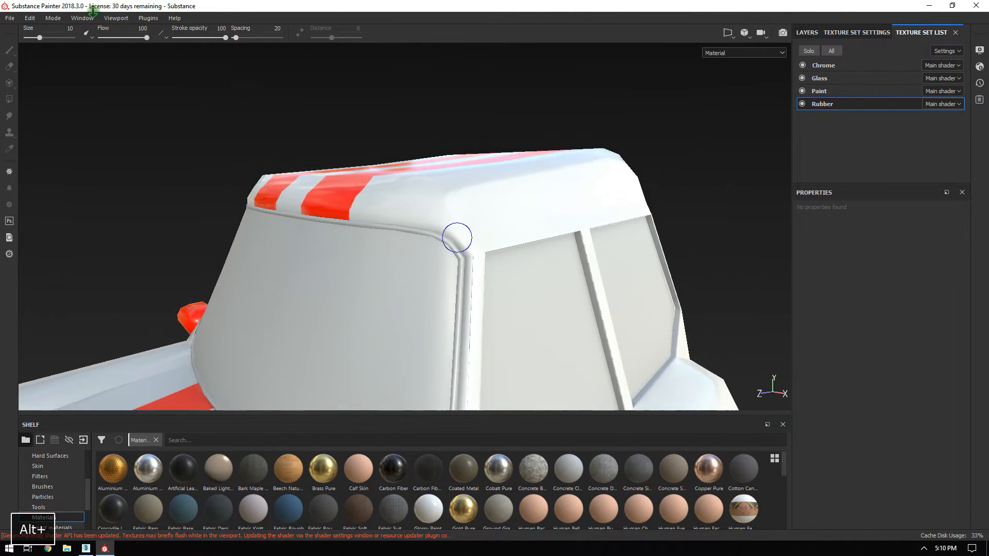
pyautogui.keyDown('alt'); pyautogui.moveTo(489, 252); pyautogui.dragTo(530, 172, button='middle'); pyautogui.keyUp('alt')
pyautogui.keyDown('alt'); pyautogui.moveTo(559, 217); pyautogui.dragTo(206, 16, button='right'); pyautogui.keyUp('alt')
pyautogui.keyDown('alt'); pyautogui.moveTo(474, 214); pyautogui.dragTo(473, 165, button='middle'); pyautogui.keyUp('alt')
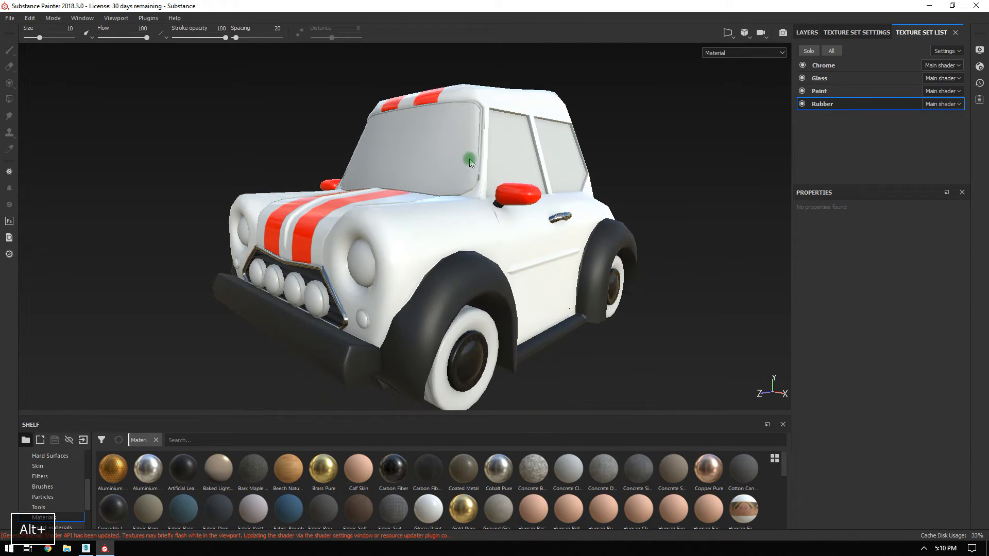
pyautogui.keyDown('alt'); pyautogui.moveTo(404, 95); pyautogui.dragTo(311, 91); pyautogui.keyUp('alt')
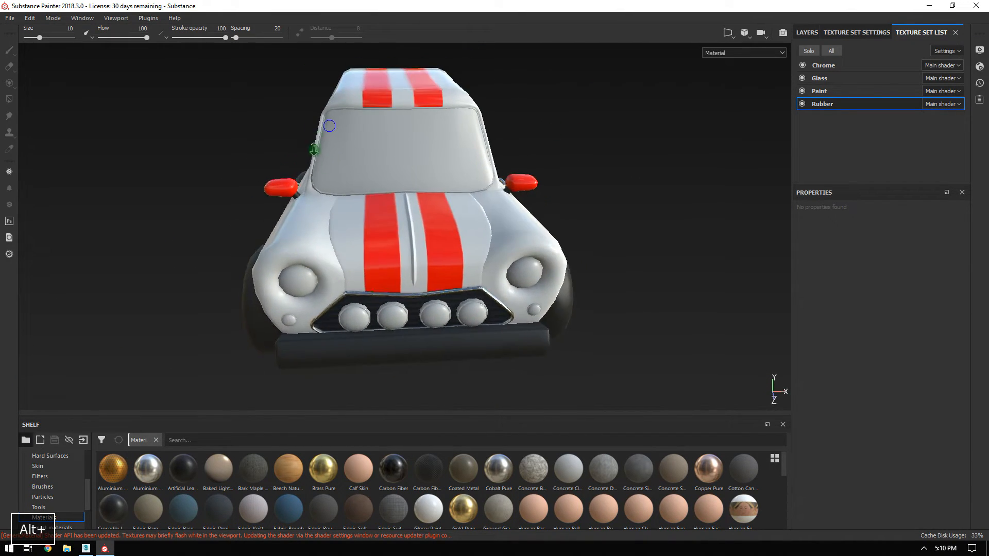
pyautogui.keyDown('alt'); pyautogui.moveTo(312, 91); pyautogui.dragTo(567, 273, button='right'); pyautogui.keyUp('alt')
pyautogui.keyDown('alt'); pyautogui.moveTo(510, 170); pyautogui.dragTo(410, 227); pyautogui.keyUp('alt')
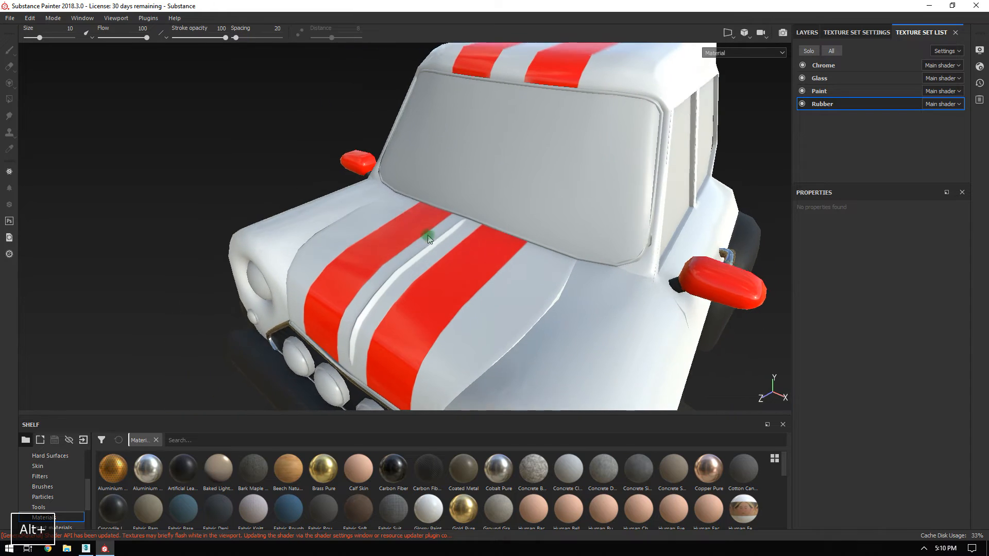
pyautogui.keyDown('alt'); pyautogui.moveTo(533, 293); pyautogui.dragTo(222, 83, button='right'); pyautogui.keyUp('alt')
pyautogui.keyDown('alt'); pyautogui.moveTo(470, 203); pyautogui.dragTo(470, 179); pyautogui.keyUp('alt')
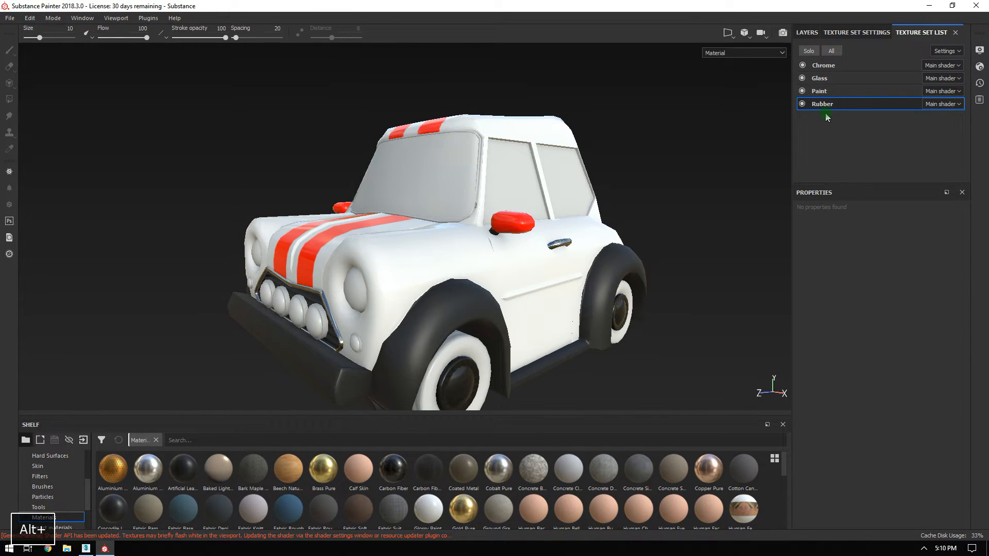
pyautogui.click(810, 31)
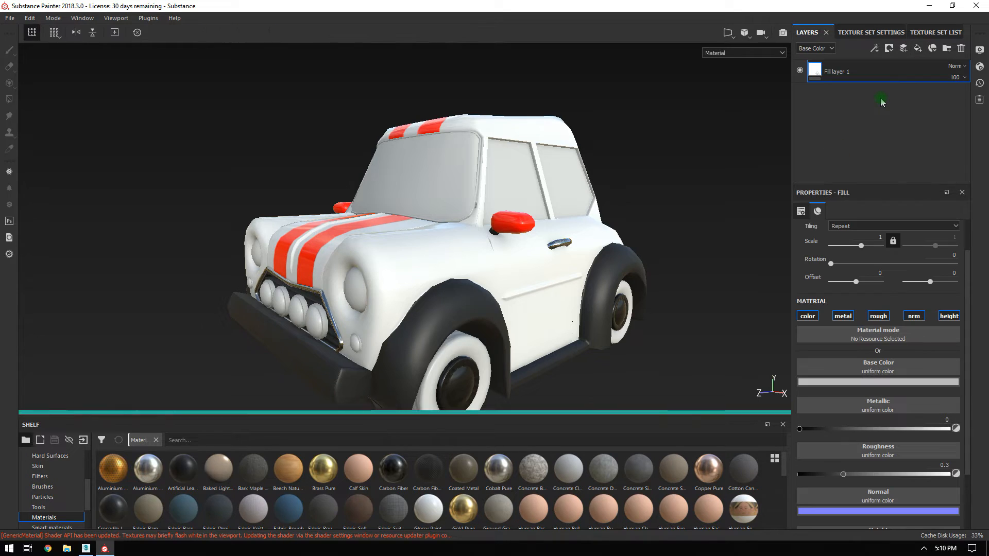
# Rename the fill layer to RubberBase and disable its normal and height channels.
pyautogui.doubleClick(837, 72)
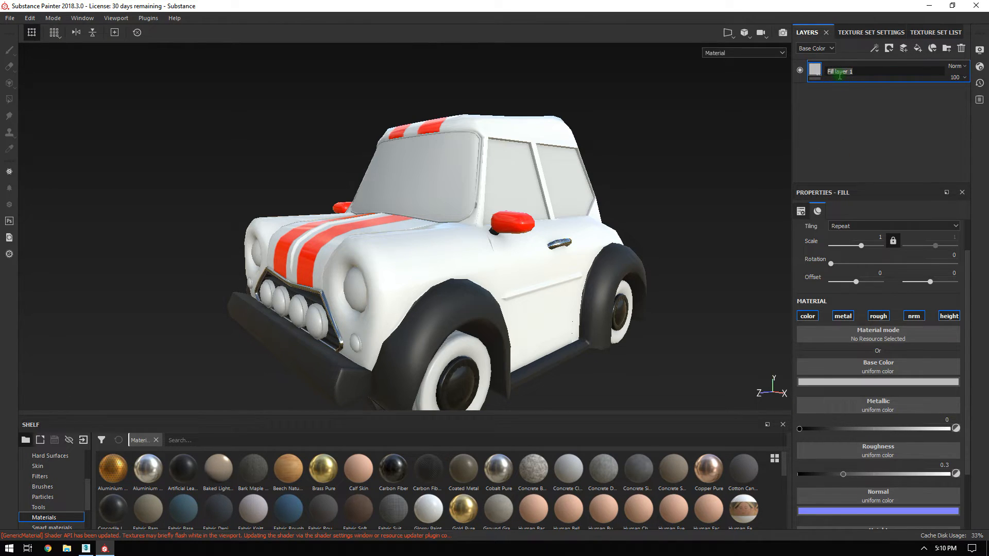
pyautogui.write('RubberBase')
pyautogui.press('Return')
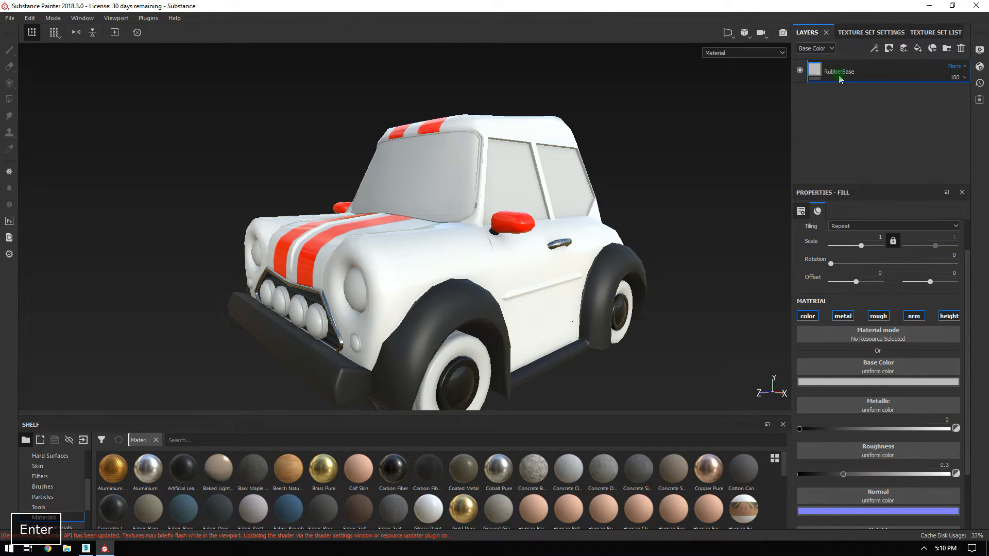
pyautogui.click(914, 316)
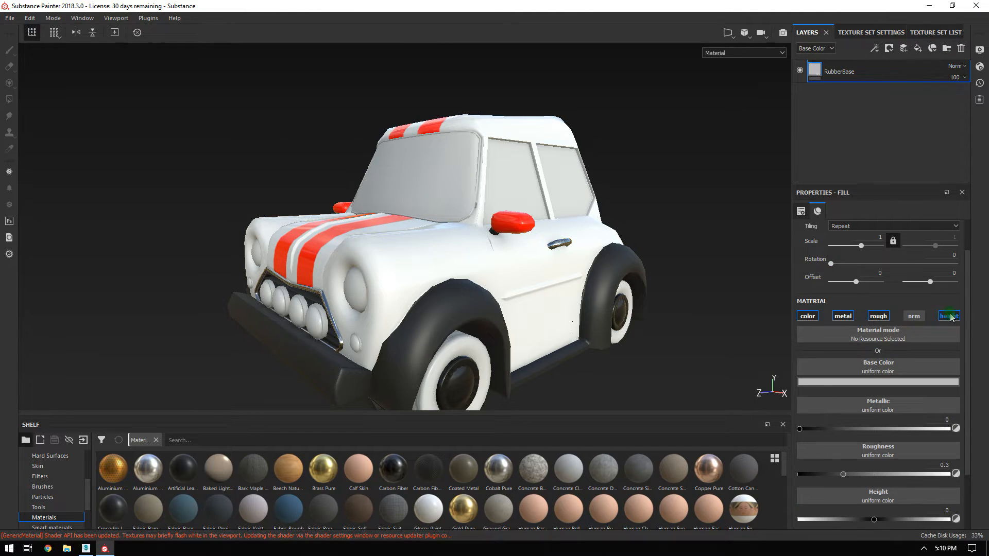
pyautogui.click(949, 317)
# Set RubberBase's base colour to near black and its roughness to 0.8547.
pyautogui.click(816, 382)
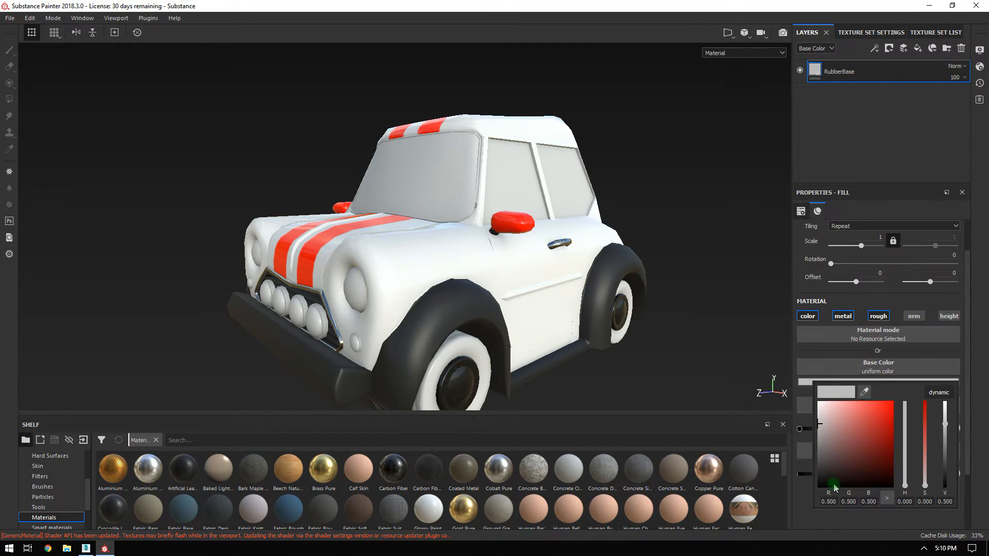
pyautogui.moveTo(835, 489); pyautogui.dragTo(819, 483)
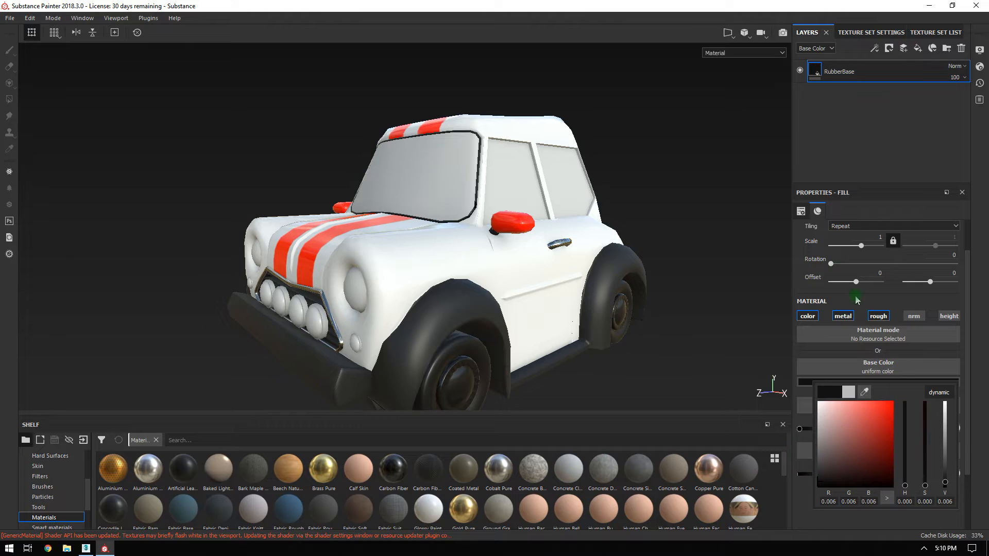
pyautogui.click(849, 169)
pyautogui.moveTo(842, 182); pyautogui.dragTo(843, 127)
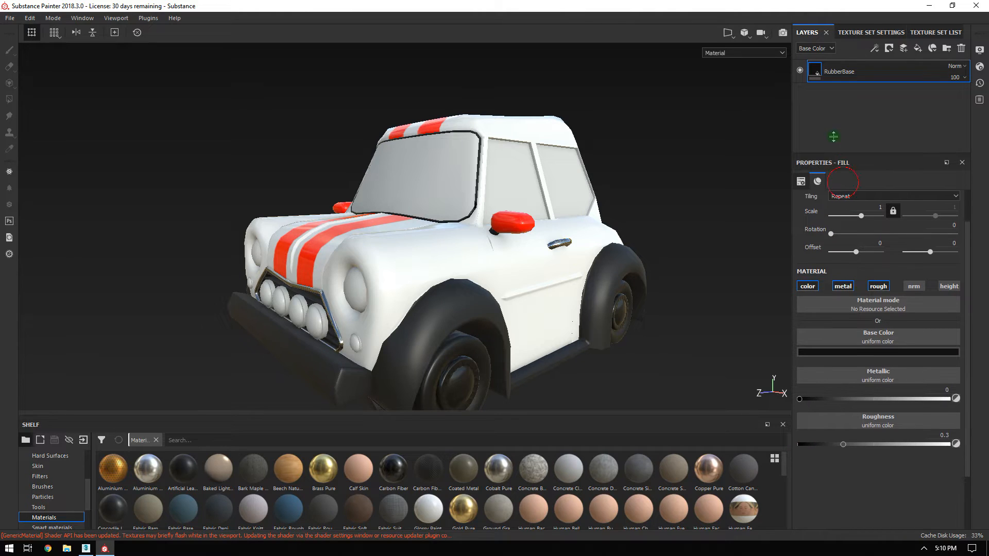
pyautogui.click(834, 407)
pyautogui.click(849, 330)
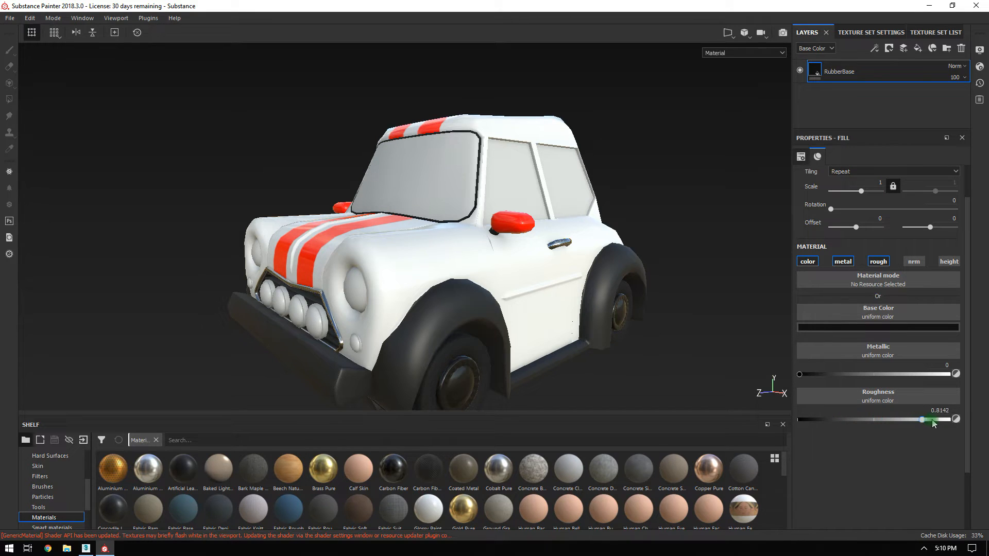
pyautogui.moveTo(929, 424); pyautogui.dragTo(928, 424)
# Orbit around the car and front wheel to inspect the matte dark rubber.
pyautogui.keyDown('alt'); pyautogui.moveTo(537, 307); pyautogui.dragTo(511, 259); pyautogui.keyUp('alt')
pyautogui.keyDown('alt'); pyautogui.moveTo(510, 259); pyautogui.dragTo(581, 158, button='middle'); pyautogui.keyUp('alt')
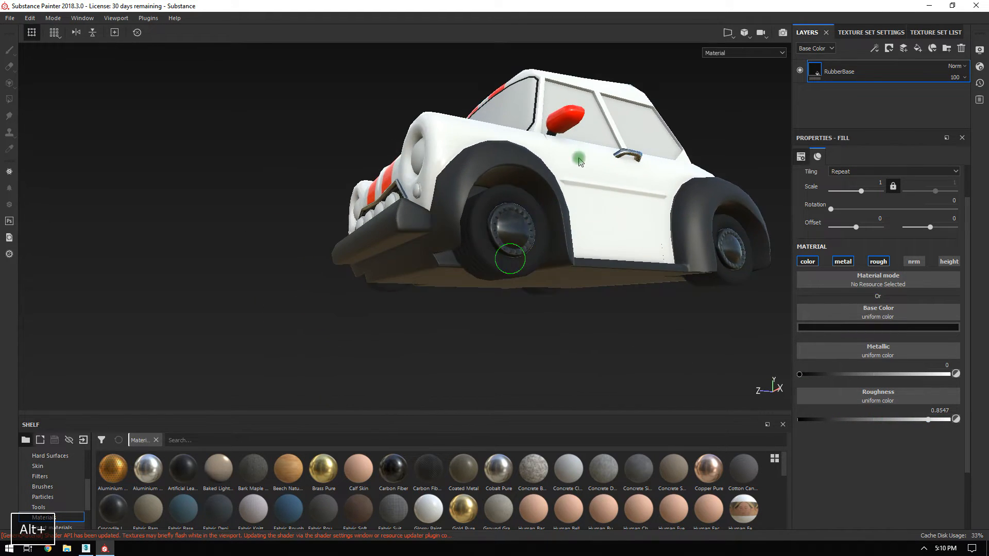
pyautogui.keyDown('alt'); pyautogui.moveTo(581, 157); pyautogui.dragTo(536, 270, button='right'); pyautogui.keyUp('alt')
pyautogui.keyDown('alt'); pyautogui.moveTo(536, 270); pyautogui.dragTo(559, 278); pyautogui.keyUp('alt')
pyautogui.keyDown('alt'); pyautogui.moveTo(559, 278); pyautogui.dragTo(462, 187, button='right'); pyautogui.keyUp('alt')
pyautogui.keyDown('alt'); pyautogui.moveTo(462, 188); pyautogui.dragTo(484, 230, button='middle'); pyautogui.keyUp('alt')
pyautogui.keyDown('alt'); pyautogui.moveTo(484, 230); pyautogui.dragTo(532, 254); pyautogui.keyUp('alt')
pyautogui.keyDown('alt'); pyautogui.moveTo(532, 253); pyautogui.dragTo(402, 135, button='right'); pyautogui.keyUp('alt')
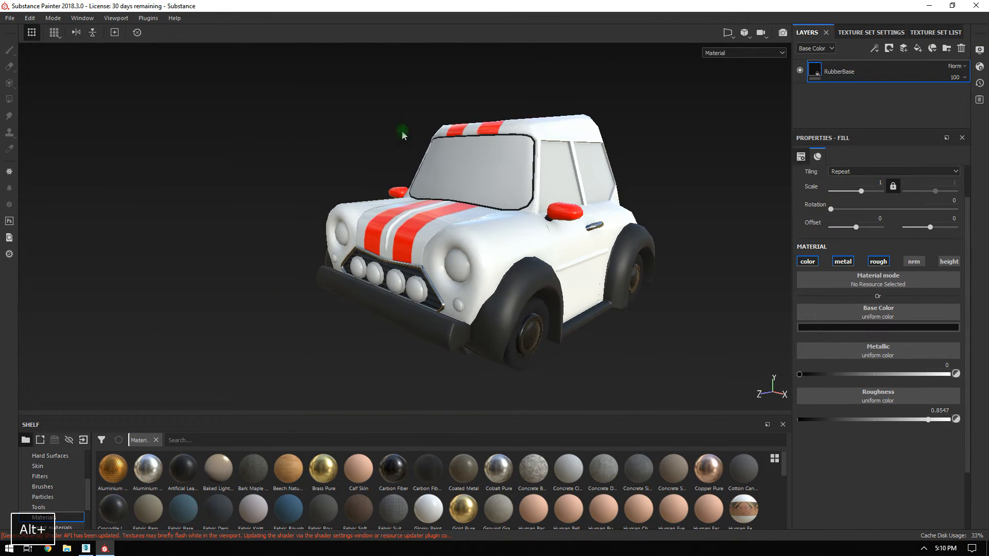
pyautogui.keyDown('alt'); pyautogui.moveTo(543, 232); pyautogui.dragTo(510, 210, button='middle'); pyautogui.keyUp('alt')
pyautogui.keyDown('alt'); pyautogui.moveTo(510, 209); pyautogui.dragTo(377, 162); pyautogui.keyUp('alt')
pyautogui.keyDown('alt'); pyautogui.moveTo(377, 162); pyautogui.dragTo(462, 170, button='right'); pyautogui.keyUp('alt')
pyautogui.keyDown('alt'); pyautogui.moveTo(462, 170); pyautogui.dragTo(787, 381); pyautogui.keyUp('alt')
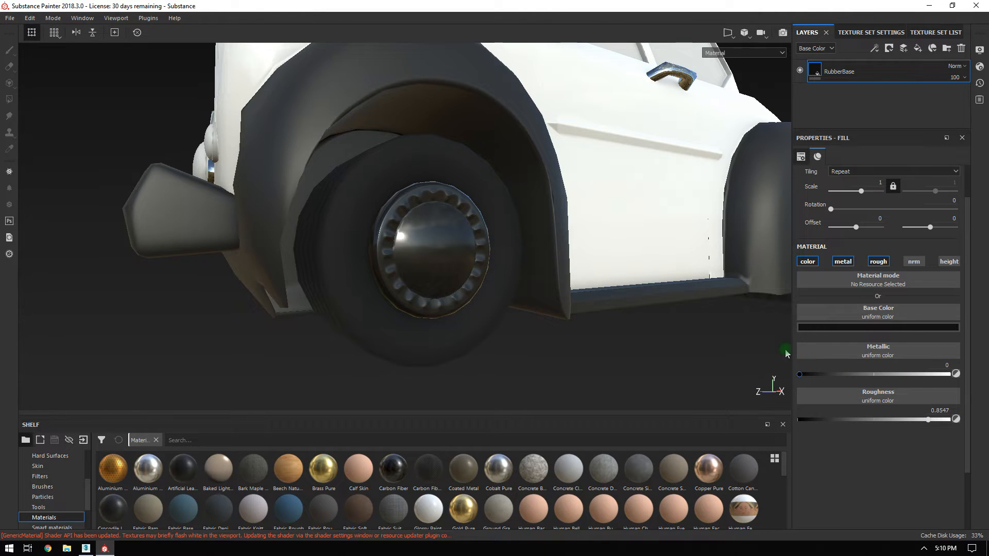
pyautogui.keyDown('alt'); pyautogui.moveTo(344, 276); pyautogui.dragTo(508, 328); pyautogui.keyUp('alt')
pyautogui.keyDown('alt'); pyautogui.moveTo(508, 328); pyautogui.dragTo(386, 302, button='right'); pyautogui.keyUp('alt')
pyautogui.keyDown('alt'); pyautogui.moveTo(315, 171); pyautogui.dragTo(454, 242, button='right'); pyautogui.keyUp('alt')
pyautogui.moveTo(453, 243)
pyautogui.keyDown('alt'); pyautogui.mouseDown()
pyautogui.moveTo(397, 214)
pyautogui.moveTo(461, 225)
pyautogui.mouseUp(); pyautogui.keyUp('alt')
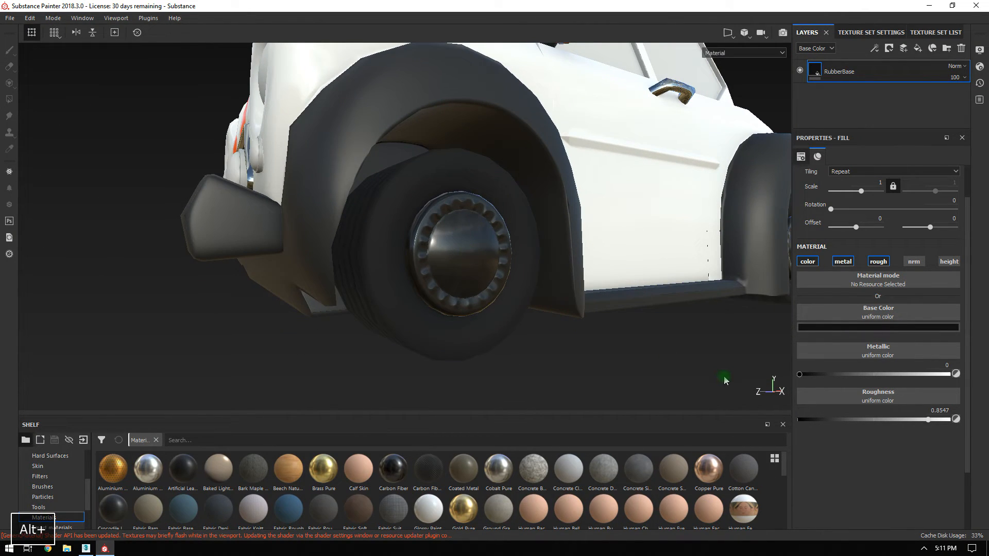
# Drive RubberBase's roughness with the Grunge Dirt Splats texture and view the wheel close up.
pyautogui.click(884, 399)
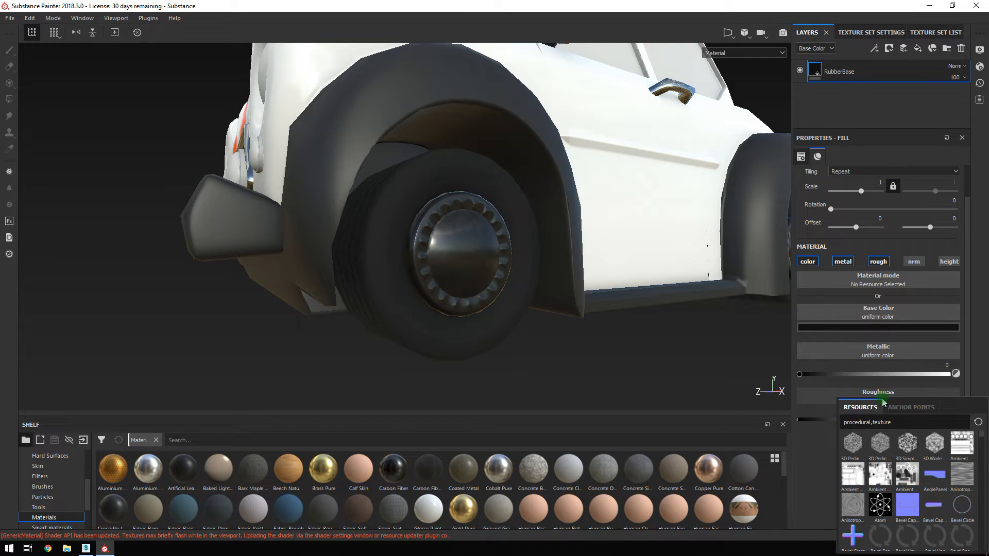
pyautogui.write('grunge')
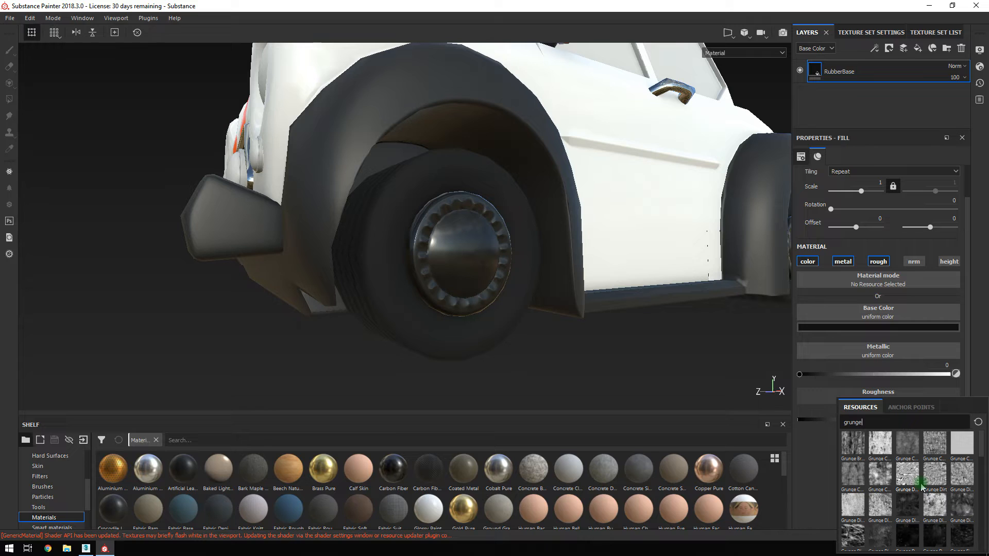
pyautogui.click(848, 536)
pyautogui.keyDown('alt'); pyautogui.moveTo(525, 283); pyautogui.dragTo(831, 430); pyautogui.keyUp('alt')
pyautogui.keyDown('alt'); pyautogui.moveTo(361, 257); pyautogui.dragTo(452, 338); pyautogui.keyUp('alt')
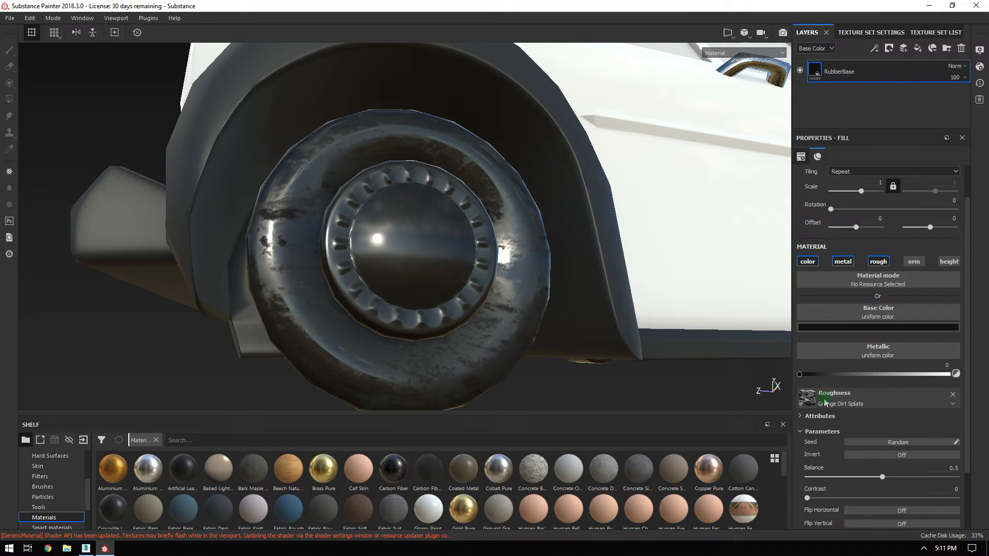
pyautogui.rightClick(833, 74)
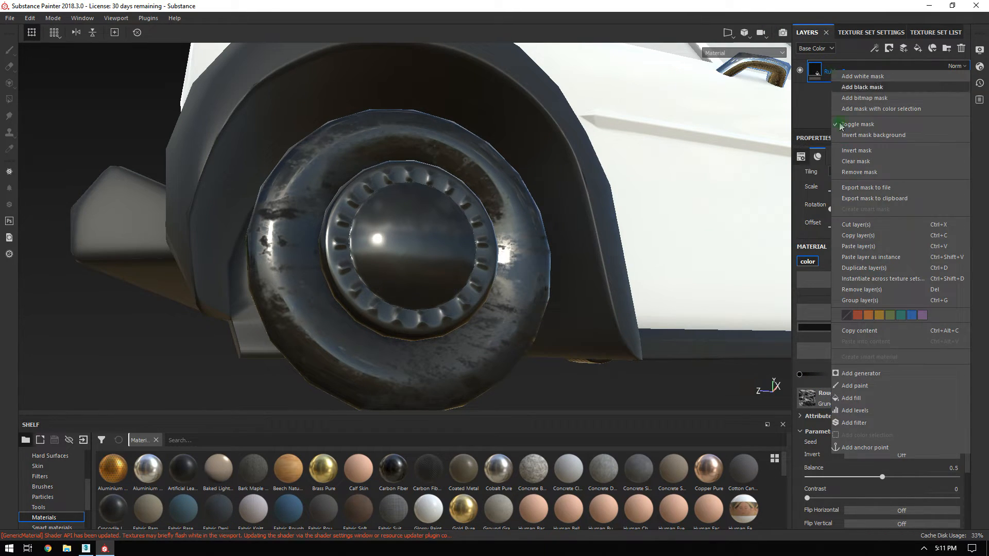
# Add a Levels effect on RubberBase's roughness, remapping it to 0.321–0.741.
pyautogui.click(855, 411)
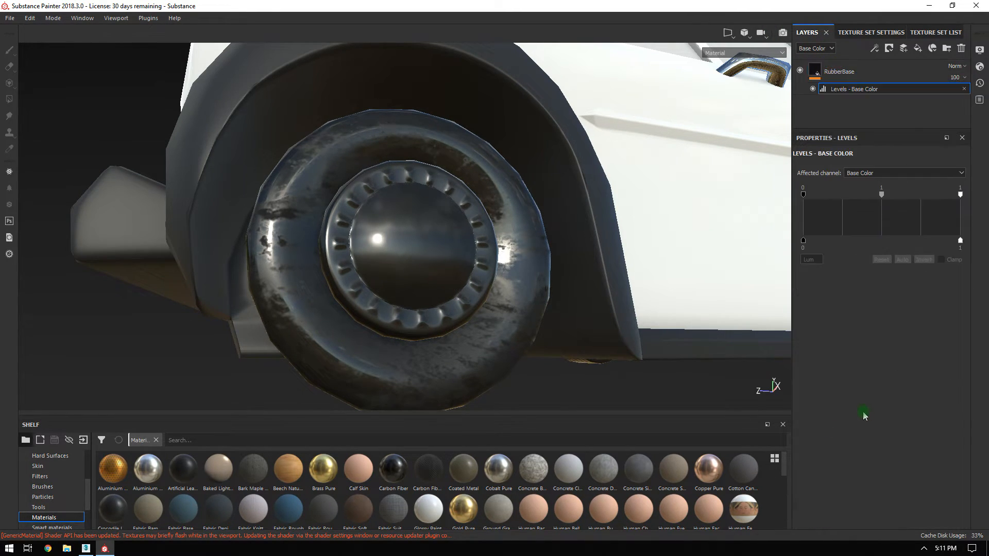
pyautogui.click(864, 174)
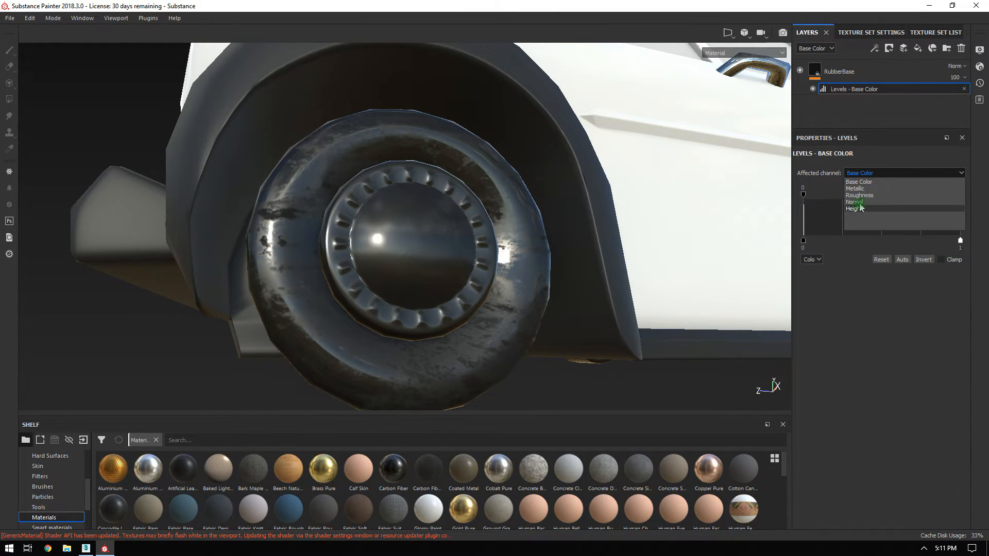
pyautogui.click(863, 195)
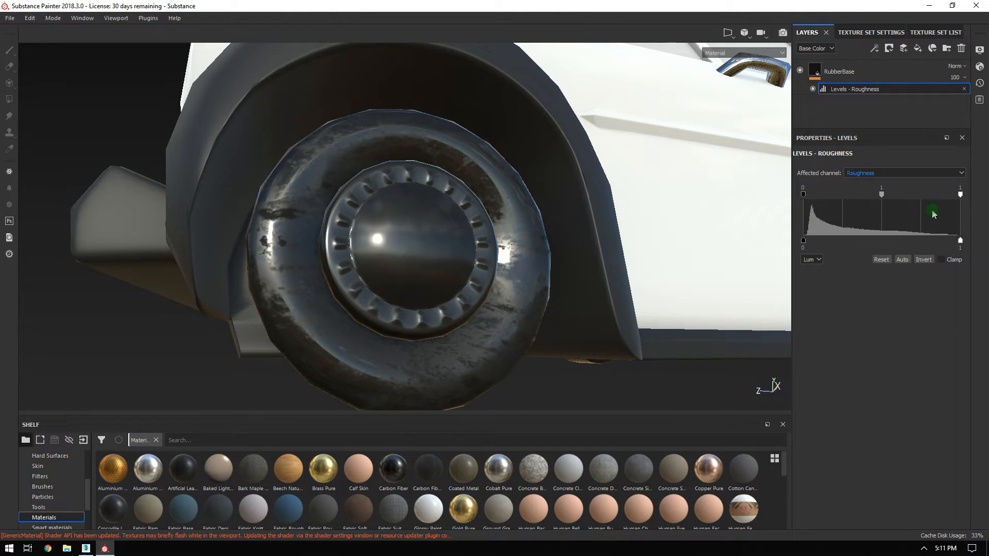
pyautogui.moveTo(900, 249)
pyautogui.mouseDown()
pyautogui.moveTo(833, 247)
pyautogui.moveTo(888, 242)
pyautogui.mouseUp()
pyautogui.keyDown('alt'); pyautogui.moveTo(613, 224); pyautogui.dragTo(704, 318); pyautogui.keyUp('alt')
pyautogui.moveTo(844, 241)
pyautogui.mouseDown()
pyautogui.moveTo(851, 251)
pyautogui.moveTo(938, 245)
pyautogui.moveTo(904, 248)
pyautogui.moveTo(920, 241)
pyautogui.mouseUp()
pyautogui.keyDown('alt'); pyautogui.moveTo(722, 221); pyautogui.dragTo(656, 165); pyautogui.keyUp('alt')
# Inspect the glossier front wheel closely from side and three-quarter angles.
pyautogui.keyDown('alt'); pyautogui.moveTo(567, 232); pyautogui.dragTo(360, 87, button='right'); pyautogui.keyUp('alt')
pyautogui.keyDown('alt'); pyautogui.moveTo(513, 142); pyautogui.dragTo(420, 150); pyautogui.keyUp('alt')
pyautogui.keyDown('alt'); pyautogui.moveTo(421, 178); pyautogui.dragTo(401, 265, button='right'); pyautogui.keyUp('alt')
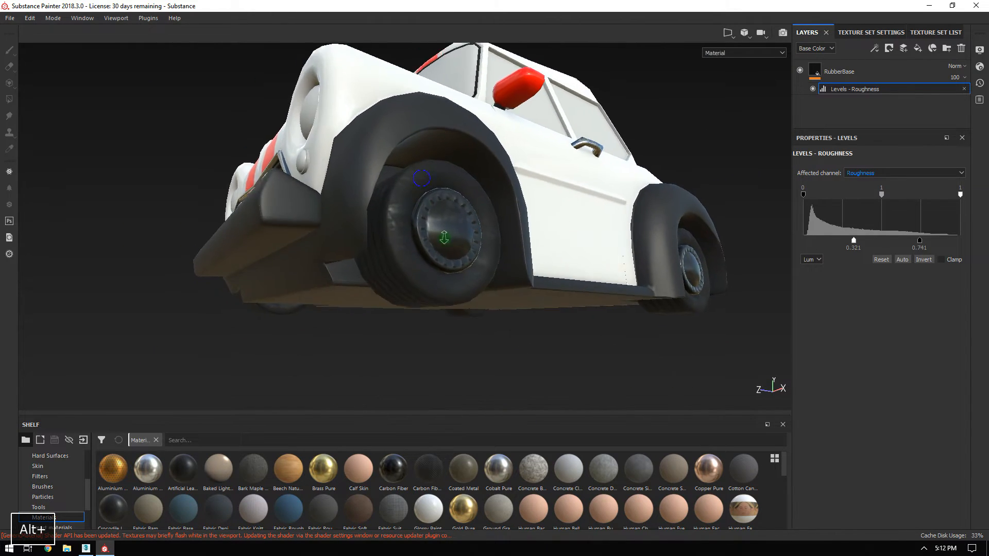
pyautogui.keyDown('alt'); pyautogui.moveTo(470, 301); pyautogui.dragTo(475, 241); pyautogui.keyUp('alt')
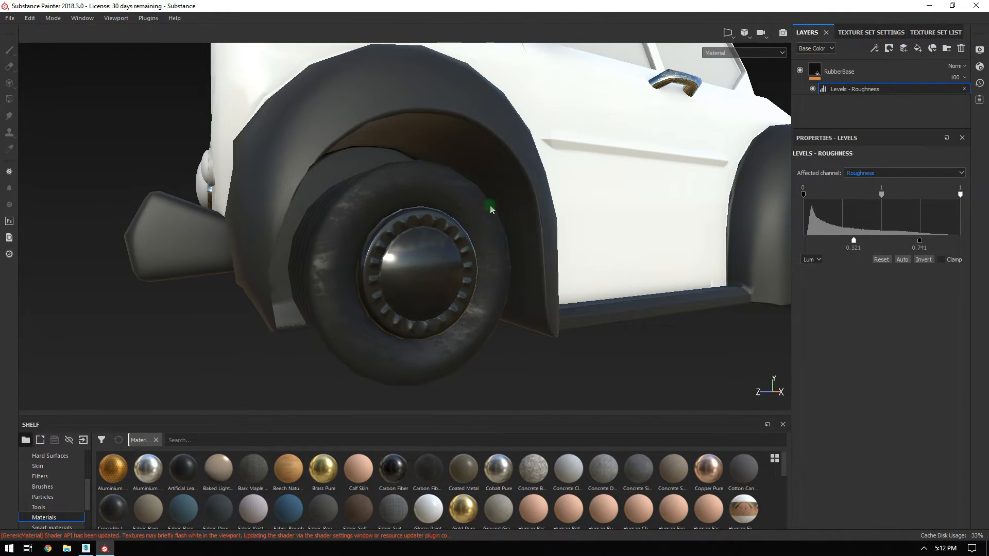
pyautogui.keyDown('alt'); pyautogui.moveTo(485, 221); pyautogui.dragTo(431, 184, button='right'); pyautogui.keyUp('alt')
pyautogui.keyDown('alt'); pyautogui.moveTo(431, 185); pyautogui.dragTo(490, 216); pyautogui.keyUp('alt')
pyautogui.keyDown('alt'); pyautogui.moveTo(490, 216); pyautogui.dragTo(481, 220, button='right'); pyautogui.keyUp('alt')
pyautogui.keyDown('alt'); pyautogui.moveTo(481, 219); pyautogui.dragTo(403, 290); pyautogui.keyUp('alt')
pyautogui.keyDown('alt'); pyautogui.moveTo(354, 255); pyautogui.dragTo(458, 254); pyautogui.keyUp('alt')
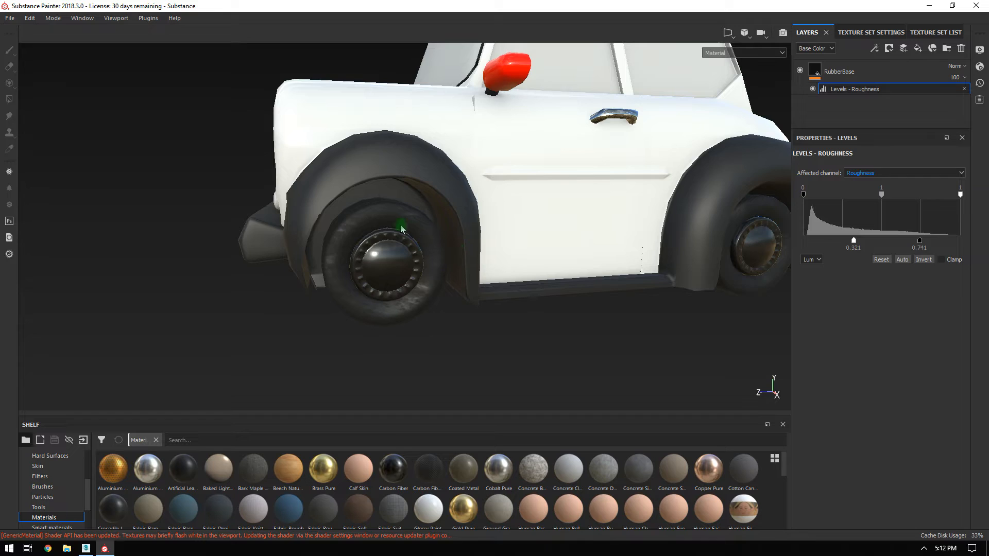
pyautogui.keyDown('alt'); pyautogui.moveTo(402, 229); pyautogui.dragTo(484, 375, button='right'); pyautogui.keyUp('alt')
pyautogui.keyDown('alt'); pyautogui.moveTo(484, 375); pyautogui.dragTo(459, 315); pyautogui.keyUp('alt')
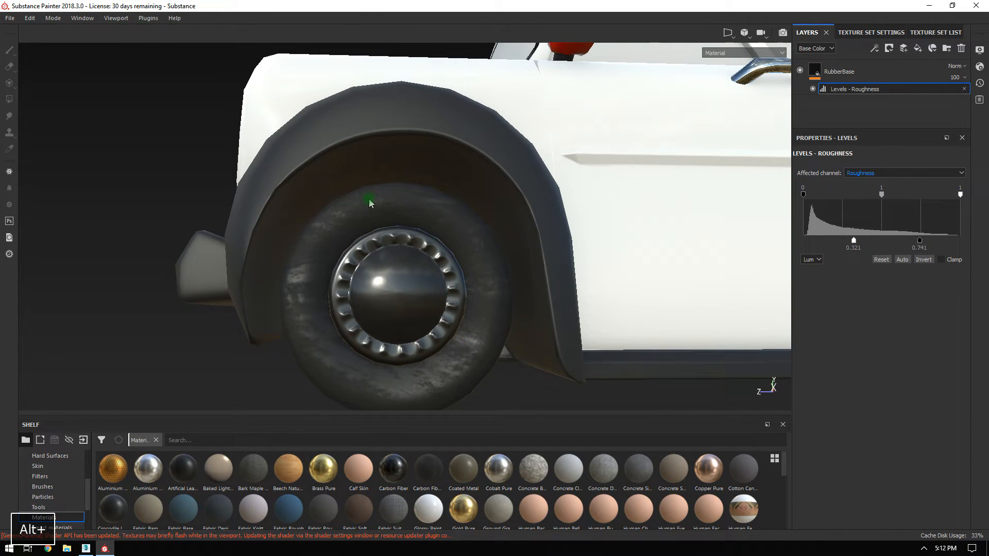
# Orbit around the whole car to compare both wheels and view the rear.
pyautogui.keyDown('alt'); pyautogui.moveTo(370, 202); pyautogui.dragTo(301, 186); pyautogui.keyUp('alt')
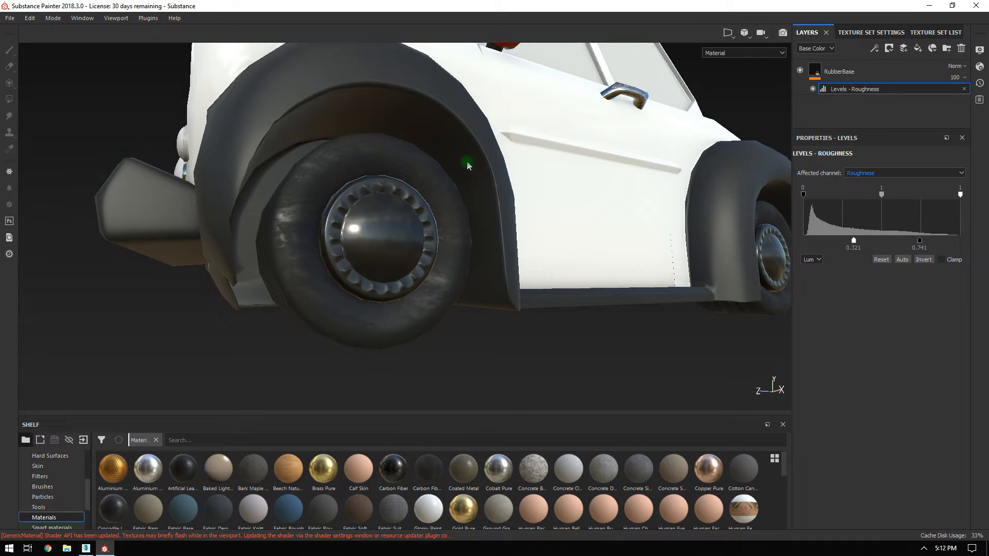
pyautogui.keyDown('alt'); pyautogui.moveTo(357, 174); pyautogui.dragTo(472, 212); pyautogui.keyUp('alt')
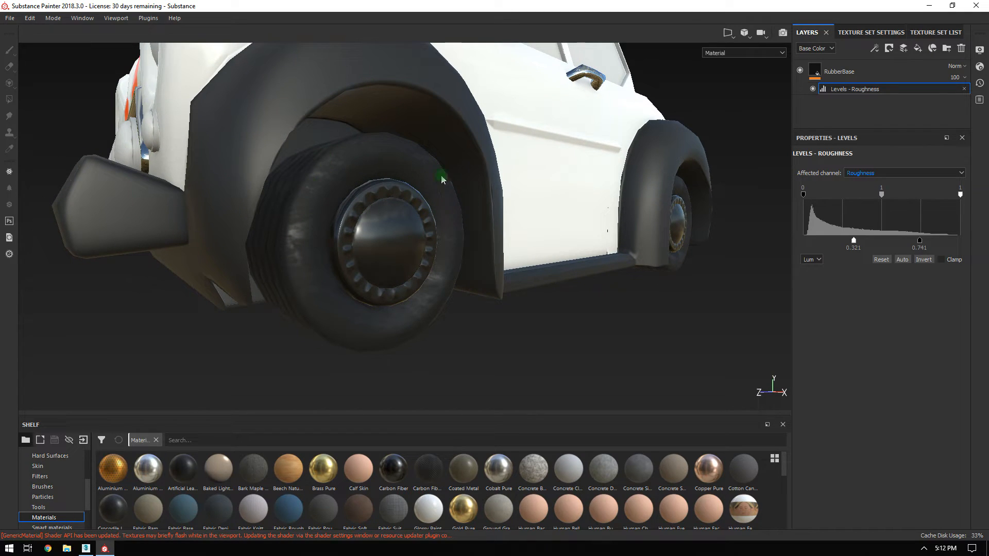
pyautogui.keyDown('alt'); pyautogui.moveTo(438, 264); pyautogui.dragTo(485, 237); pyautogui.keyUp('alt')
pyautogui.keyDown('alt'); pyautogui.moveTo(409, 219); pyautogui.dragTo(493, 155, button='right'); pyautogui.keyUp('alt')
pyautogui.keyDown('alt'); pyautogui.moveTo(492, 154); pyautogui.dragTo(423, 227, button='middle'); pyautogui.keyUp('alt')
pyautogui.keyDown('alt'); pyautogui.moveTo(570, 218); pyautogui.dragTo(647, 250); pyautogui.keyUp('alt')
pyautogui.keyDown('alt'); pyautogui.moveTo(639, 246); pyautogui.dragTo(510, 185, button='right'); pyautogui.keyUp('alt')
pyautogui.keyDown('alt'); pyautogui.moveTo(510, 184); pyautogui.dragTo(492, 203, button='middle'); pyautogui.keyUp('alt')
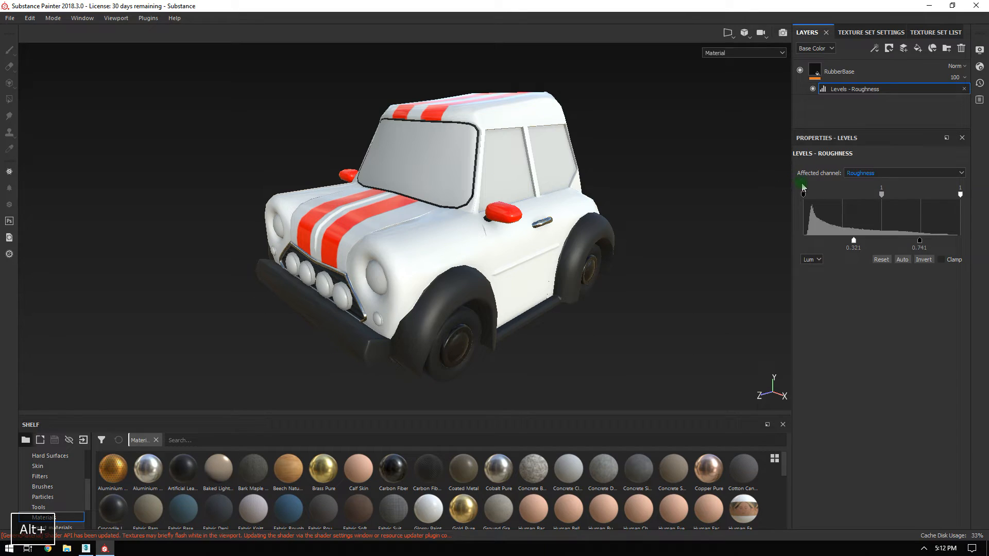
pyautogui.keyDown('alt'); pyautogui.moveTo(567, 154); pyautogui.dragTo(516, 168); pyautogui.keyUp('alt')
pyautogui.keyDown('alt'); pyautogui.moveTo(515, 169); pyautogui.dragTo(288, 162, button='middle'); pyautogui.keyUp('alt')
pyautogui.keyDown('alt'); pyautogui.moveTo(533, 159); pyautogui.dragTo(391, 160); pyautogui.keyUp('alt')
pyautogui.moveTo(391, 160)
pyautogui.keyDown('alt'); pyautogui.mouseDown(button='middle')
pyautogui.moveTo(411, 149)
pyautogui.moveTo(376, 152)
pyautogui.mouseUp(button='middle'); pyautogui.keyUp('alt')
pyautogui.keyDown('alt'); pyautogui.moveTo(375, 152); pyautogui.dragTo(288, 167); pyautogui.keyUp('alt')
pyautogui.keyDown('alt'); pyautogui.moveTo(368, 171); pyautogui.dragTo(634, 277, button='right'); pyautogui.keyUp('alt')
pyautogui.keyDown('alt'); pyautogui.moveTo(475, 225); pyautogui.dragTo(644, 216); pyautogui.keyUp('alt')
pyautogui.keyDown('alt'); pyautogui.moveTo(579, 209); pyautogui.dragTo(291, 141, button='right'); pyautogui.keyUp('alt')
pyautogui.keyDown('alt'); pyautogui.moveTo(319, 165); pyautogui.dragTo(444, 186); pyautogui.keyUp('alt')
pyautogui.keyDown('alt'); pyautogui.moveTo(448, 187); pyautogui.dragTo(576, 127, button='middle'); pyautogui.keyUp('alt')
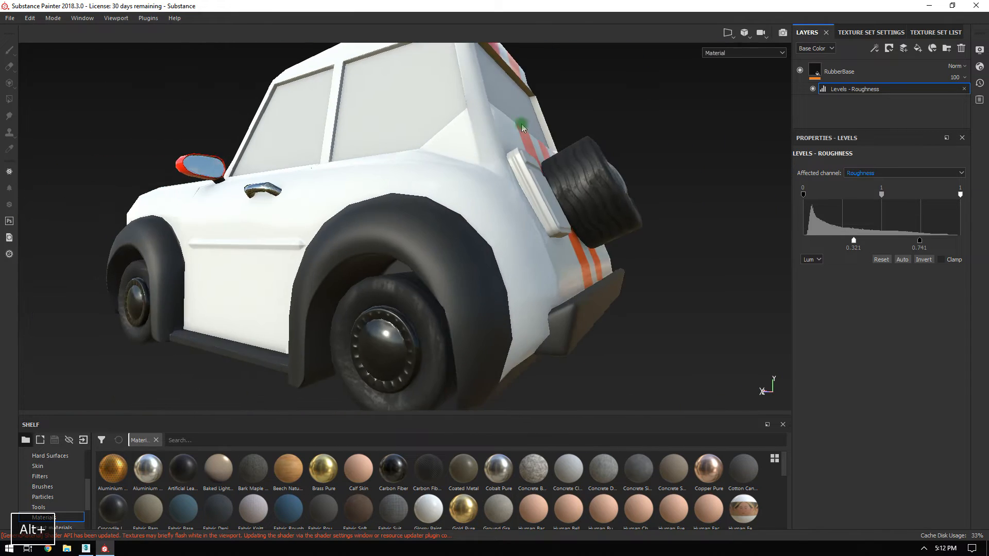
pyautogui.keyDown('alt'); pyautogui.moveTo(507, 122); pyautogui.dragTo(627, 178); pyautogui.keyUp('alt')
pyautogui.keyDown('alt'); pyautogui.moveTo(627, 179); pyautogui.dragTo(448, 113, button='right'); pyautogui.keyUp('alt')
pyautogui.keyDown('alt'); pyautogui.moveTo(449, 113); pyautogui.dragTo(665, 159); pyautogui.keyUp('alt')
pyautogui.keyDown('alt'); pyautogui.moveTo(664, 159); pyautogui.dragTo(523, 120, button='right'); pyautogui.keyUp('alt')
pyautogui.moveTo(523, 120)
pyautogui.keyDown('alt'); pyautogui.mouseDown(button='middle')
pyautogui.moveTo(522, 171)
pyautogui.moveTo(565, 181)
pyautogui.mouseUp(button='middle'); pyautogui.keyUp('alt')
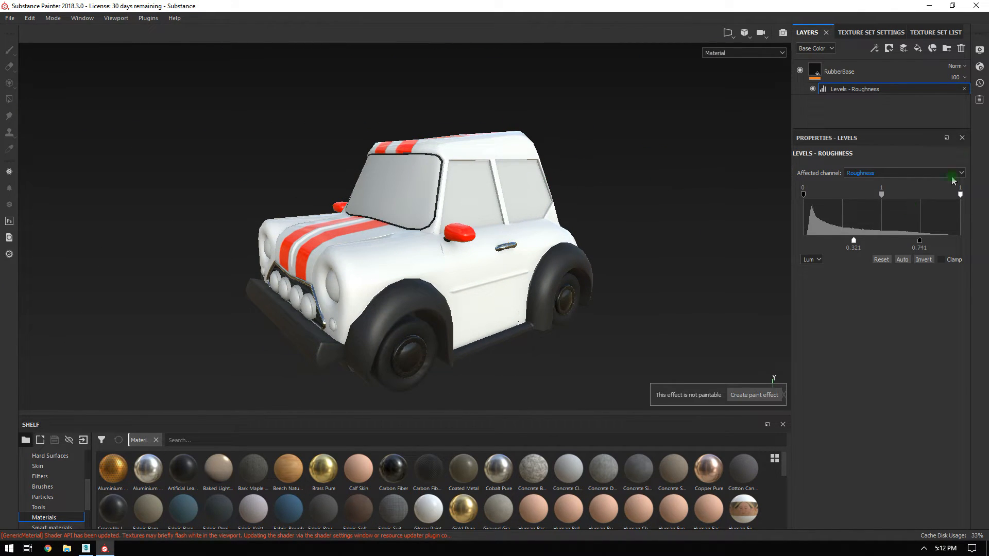
# Switch to the Glass texture set in the Texture Set List and return to its layers.
pyautogui.click(938, 34)
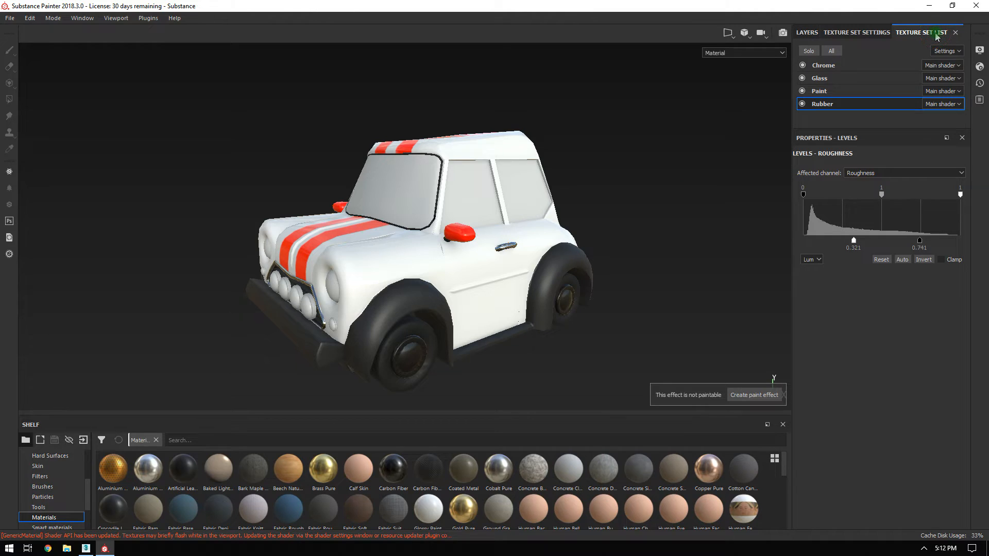
pyautogui.click(827, 92)
pyautogui.click(823, 78)
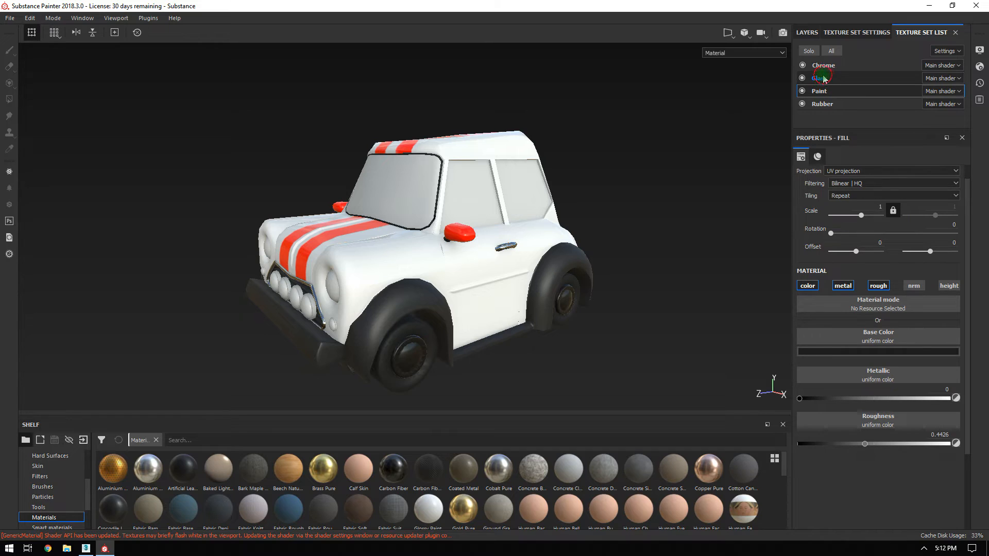
pyautogui.click(806, 33)
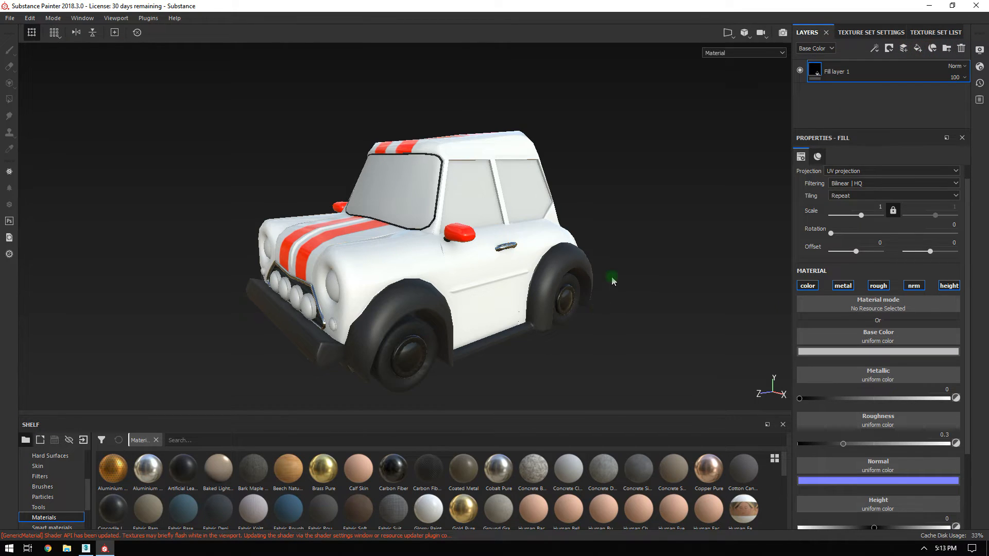
pyautogui.keyDown('alt'); pyautogui.moveTo(584, 232); pyautogui.dragTo(626, 175); pyautogui.keyUp('alt')
# Set the glass fill's base colour to a very dark green to tint the windows.
pyautogui.click(843, 353)
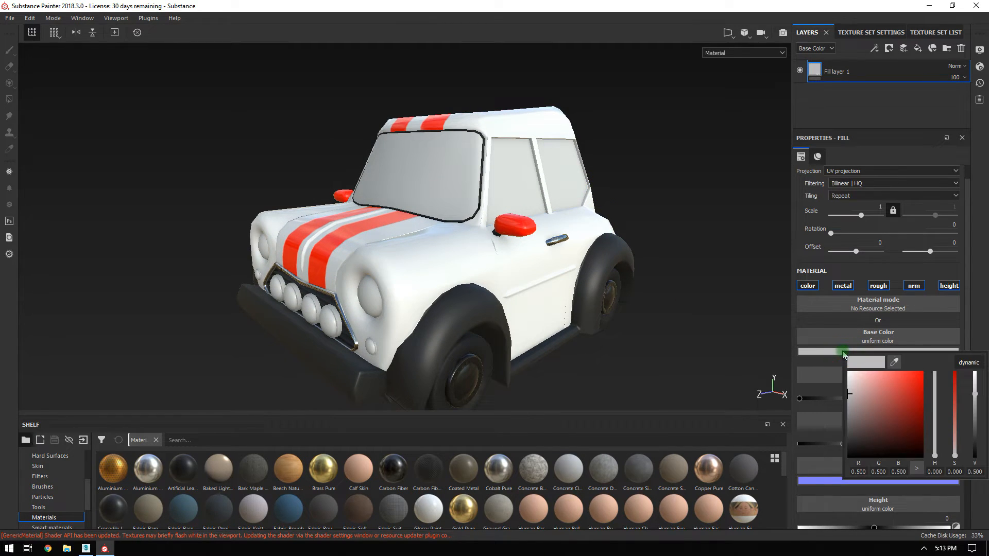
pyautogui.click(522, 278)
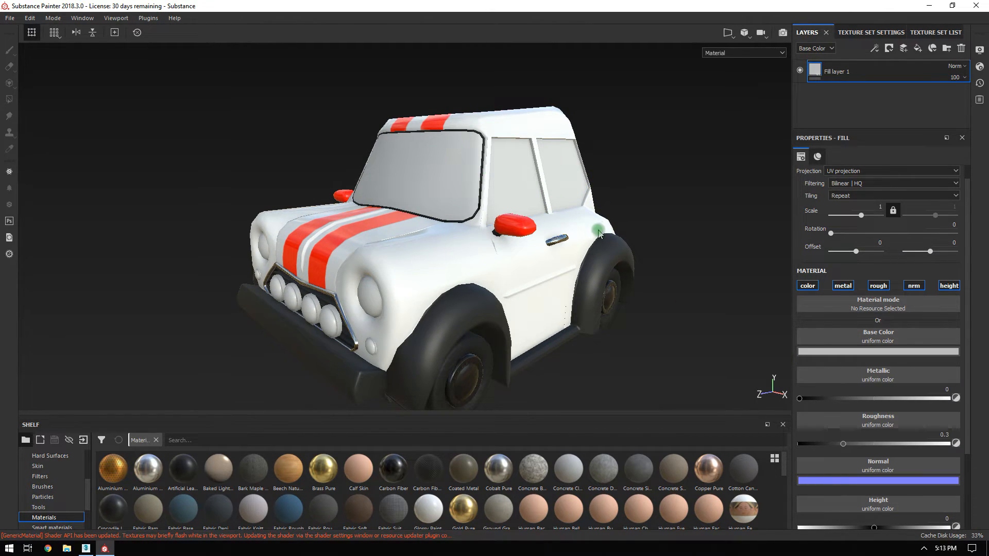
pyautogui.keyDown('alt'); pyautogui.moveTo(598, 228); pyautogui.dragTo(462, 196); pyautogui.keyUp('alt')
pyautogui.keyDown('alt'); pyautogui.moveTo(461, 197); pyautogui.dragTo(477, 238, button='right'); pyautogui.keyUp('alt')
pyautogui.keyDown('alt'); pyautogui.moveTo(468, 227); pyautogui.dragTo(441, 259); pyautogui.keyUp('alt')
pyautogui.keyDown('alt'); pyautogui.moveTo(442, 259); pyautogui.dragTo(334, 192, button='right'); pyautogui.keyUp('alt')
pyautogui.keyDown('alt'); pyautogui.moveTo(335, 191); pyautogui.dragTo(587, 257); pyautogui.keyUp('alt')
pyautogui.click(864, 351)
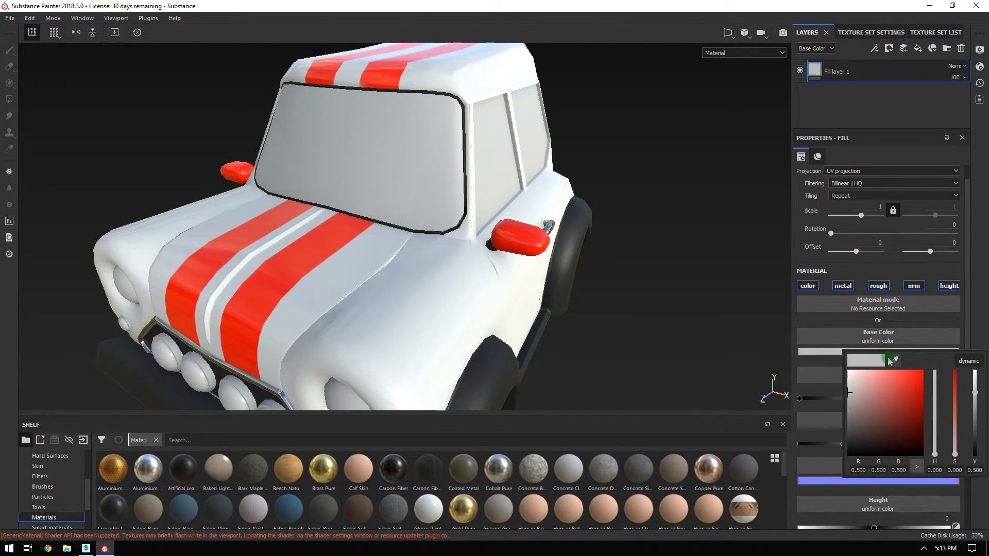
pyautogui.click(857, 455)
pyautogui.click(935, 414)
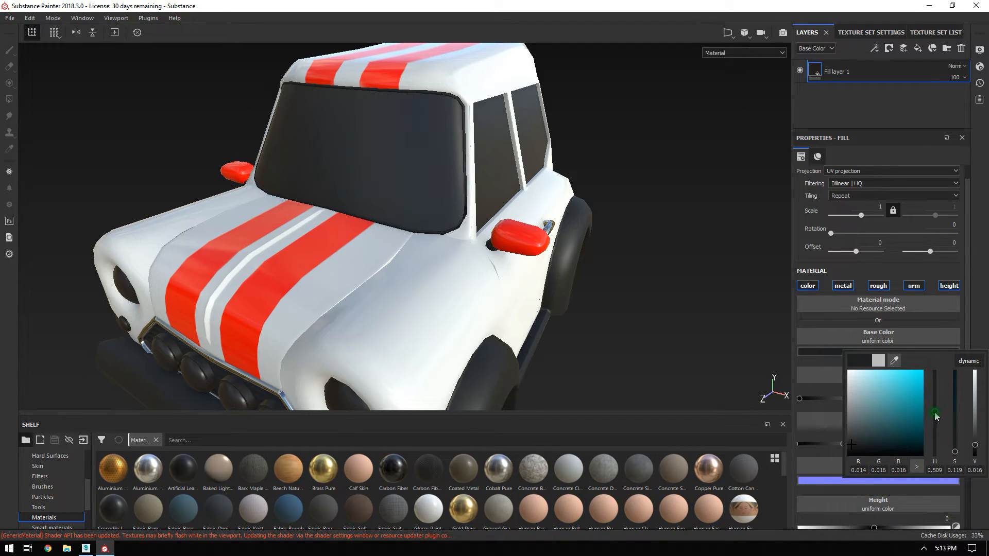
pyautogui.click(866, 435)
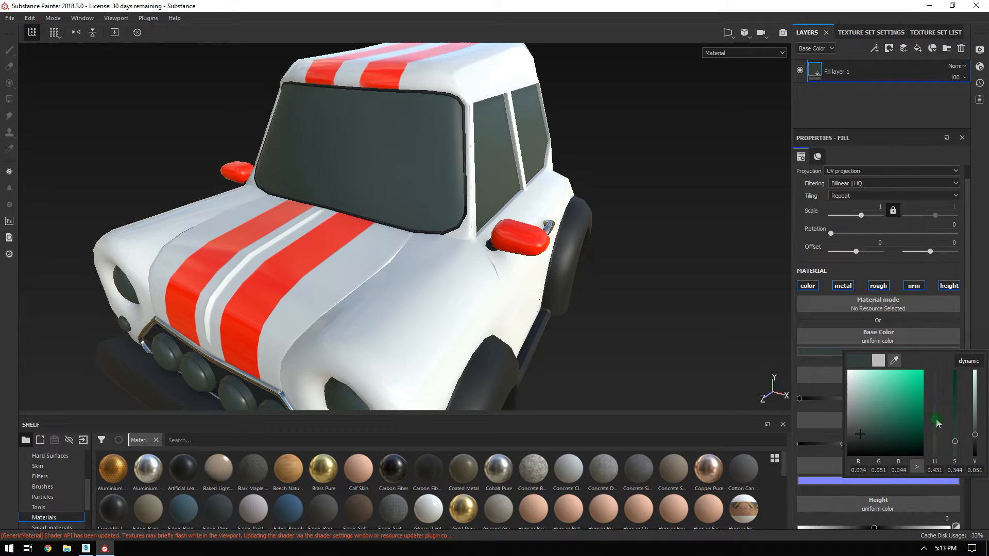
pyautogui.keyDown('alt'); pyautogui.moveTo(542, 209); pyautogui.dragTo(480, 147); pyautogui.keyUp('alt')
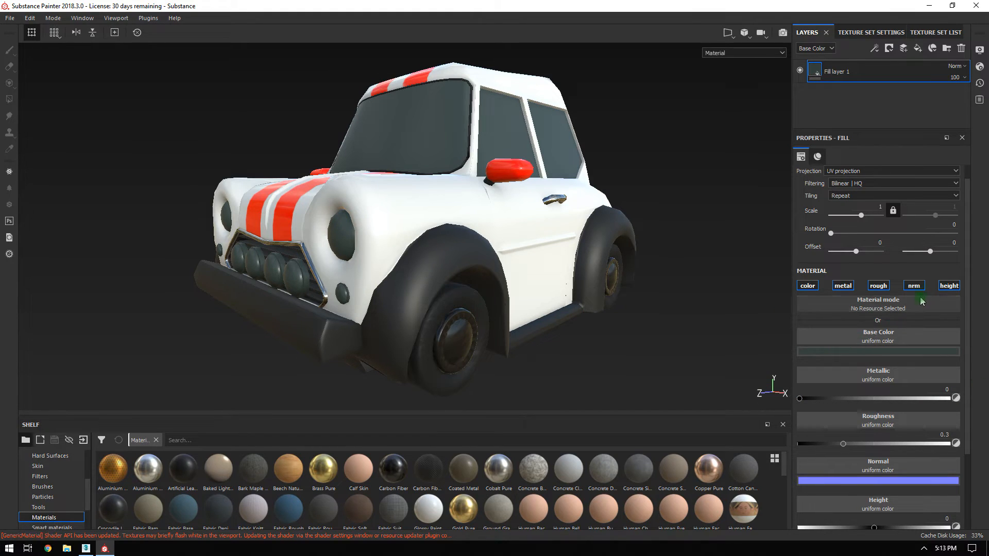
# Disable the glass fill's height channel and lower its roughness to 0.0477.
pyautogui.click(939, 287)
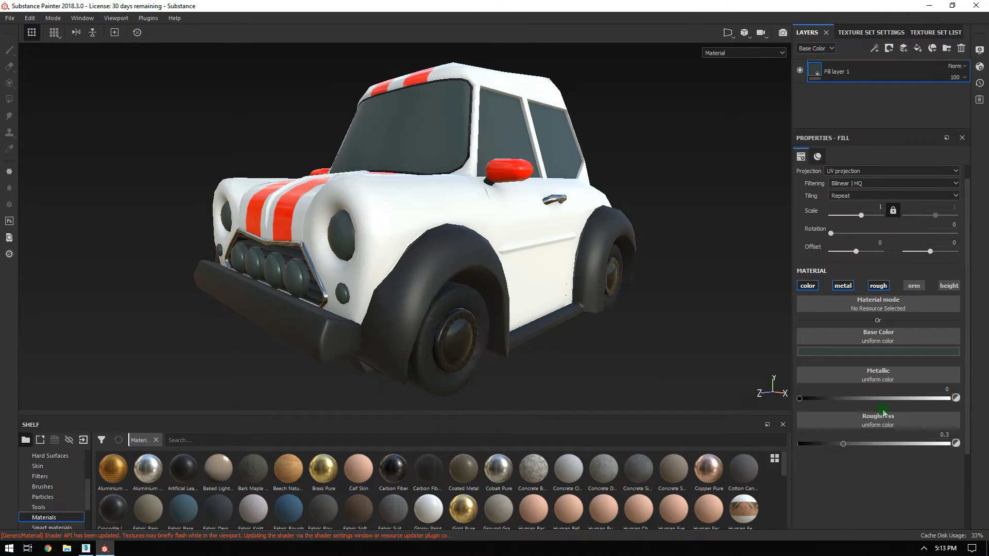
pyautogui.click(843, 444)
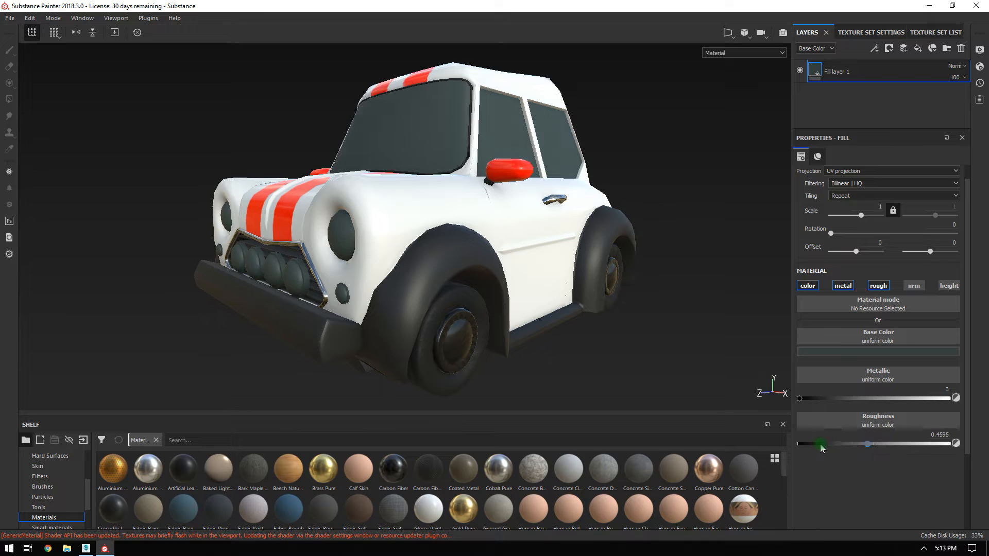
pyautogui.moveTo(821, 446); pyautogui.dragTo(810, 449)
pyautogui.keyDown('alt'); pyautogui.moveTo(413, 145); pyautogui.dragTo(567, 181); pyautogui.keyUp('alt')
pyautogui.keyDown('alt'); pyautogui.moveTo(702, 159); pyautogui.dragTo(305, 190); pyautogui.keyUp('alt')
pyautogui.keyDown('alt'); pyautogui.moveTo(305, 191); pyautogui.dragTo(500, 213, button='right'); pyautogui.keyUp('alt')
pyautogui.keyDown('alt'); pyautogui.moveTo(500, 213); pyautogui.dragTo(683, 225); pyautogui.keyUp('alt')
# Orbit around the car to check the glossy side windows and mirror.
pyautogui.keyDown('alt'); pyautogui.moveTo(683, 225); pyautogui.dragTo(505, 222, button='middle'); pyautogui.keyUp('alt')
pyautogui.keyDown('alt'); pyautogui.moveTo(711, 216); pyautogui.dragTo(392, 160); pyautogui.keyUp('alt')
pyautogui.keyDown('alt'); pyautogui.moveTo(687, 230); pyautogui.dragTo(371, 57, button='right'); pyautogui.keyUp('alt')
pyautogui.keyDown('alt'); pyautogui.moveTo(740, 137); pyautogui.dragTo(412, 207); pyautogui.keyUp('alt')
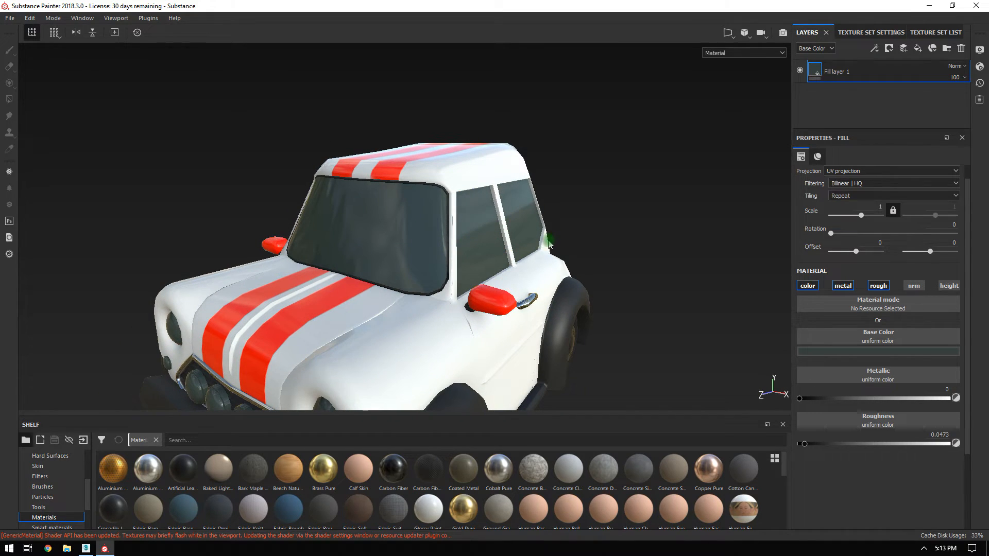
pyautogui.keyDown('alt'); pyautogui.moveTo(434, 306); pyautogui.dragTo(374, 307); pyautogui.keyUp('alt')
pyautogui.keyDown('alt'); pyautogui.moveTo(512, 282); pyautogui.dragTo(378, 217); pyautogui.keyUp('alt')
pyautogui.keyDown('alt'); pyautogui.moveTo(523, 242); pyautogui.dragTo(546, 149); pyautogui.keyUp('alt')
pyautogui.keyDown('alt'); pyautogui.moveTo(546, 149); pyautogui.dragTo(680, 165, button='middle'); pyautogui.keyUp('alt')
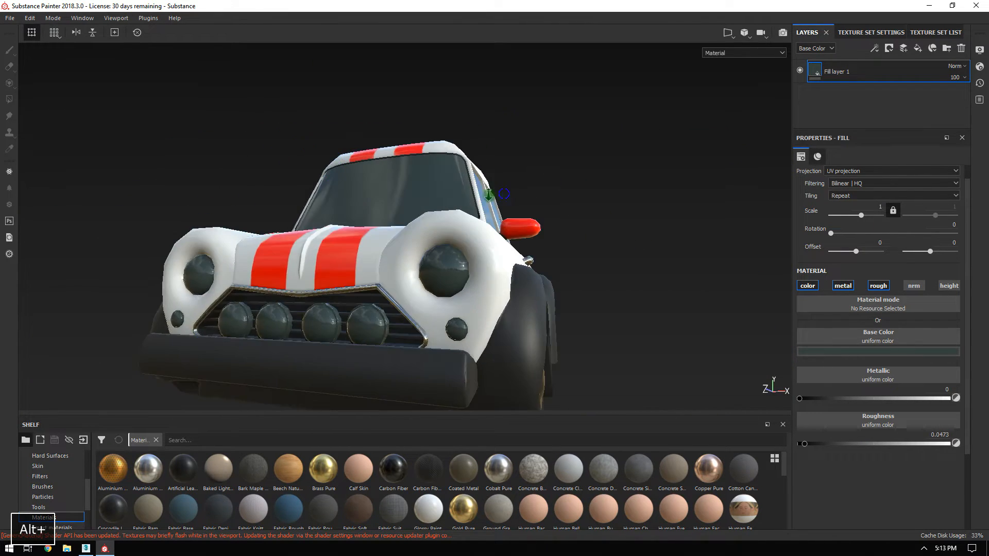
pyautogui.keyDown('alt'); pyautogui.moveTo(567, 164); pyautogui.dragTo(411, 155, button='right'); pyautogui.keyUp('alt')
pyautogui.keyDown('alt'); pyautogui.moveTo(410, 155); pyautogui.dragTo(342, 183); pyautogui.keyUp('alt')
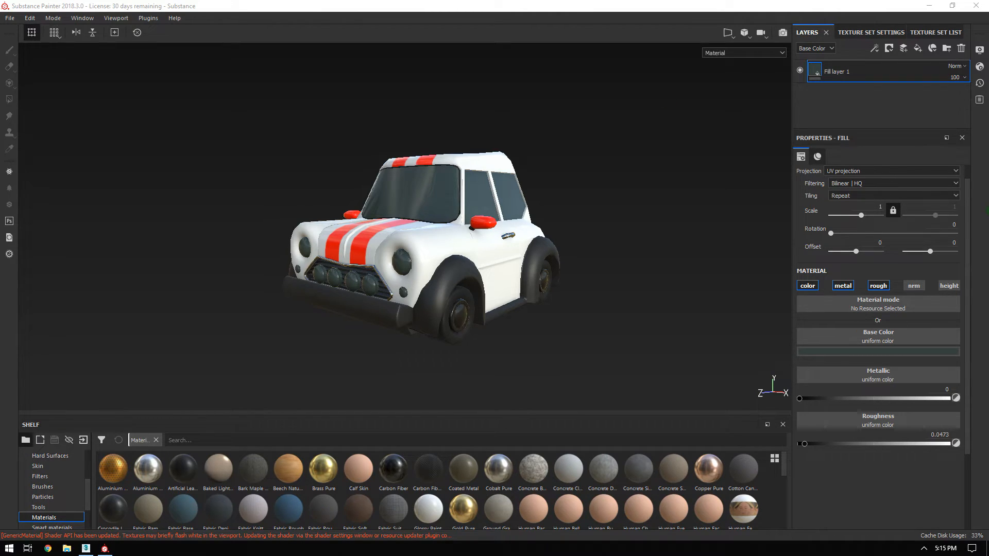
pyautogui.doubleClick(839, 72)
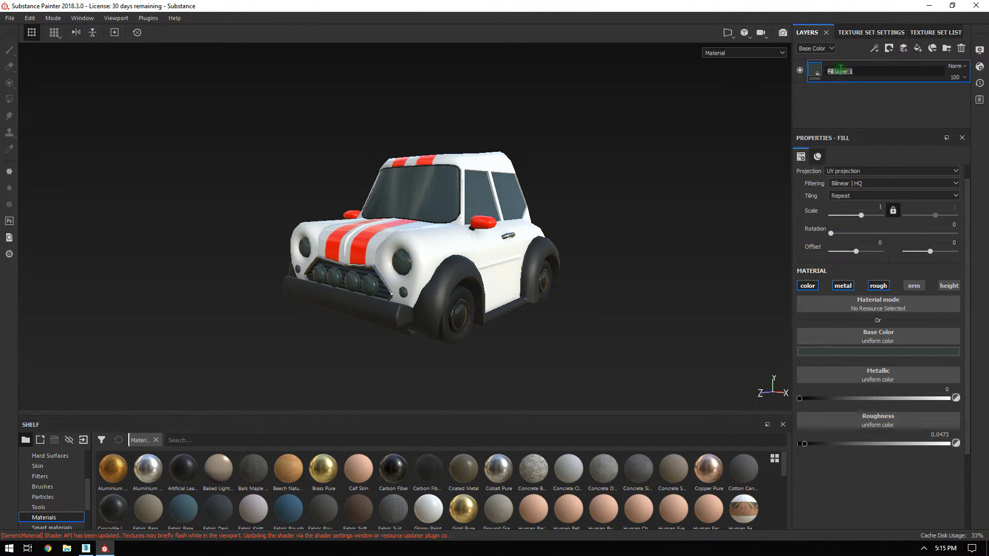
# Name the glass fill GlassBase and add a new paint layer above it.
pyautogui.write('GlassBase')
pyautogui.press('Return')
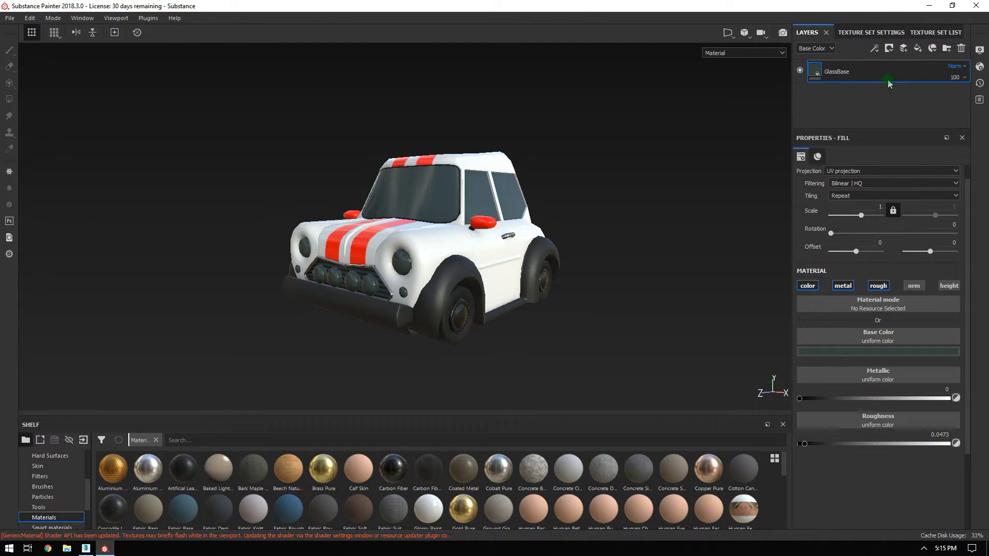
pyautogui.click(904, 52)
pyautogui.moveTo(515, 249)
pyautogui.keyDown('alt'); pyautogui.mouseDown()
pyautogui.moveTo(636, 340)
pyautogui.moveTo(486, 274)
pyautogui.moveTo(550, 219)
pyautogui.moveTo(601, 287)
pyautogui.mouseUp(); pyautogui.keyUp('alt')
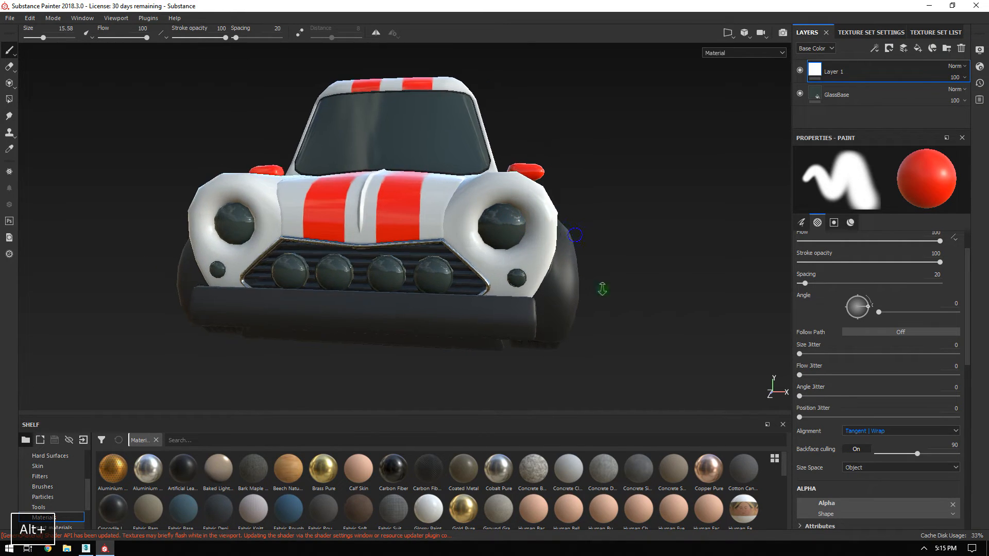
pyautogui.keyDown('alt'); pyautogui.scroll(3, 592, 280); pyautogui.keyUp('alt')
pyautogui.moveTo(543, 252)
pyautogui.keyDown('alt'); pyautogui.mouseDown()
pyautogui.moveTo(512, 256)
pyautogui.moveTo(507, 233)
pyautogui.moveTo(596, 239)
pyautogui.moveTo(473, 201)
pyautogui.moveTo(596, 175)
pyautogui.moveTo(557, 201)
pyautogui.moveTo(540, 233)
pyautogui.mouseUp(); pyautogui.keyUp('alt')
pyautogui.keyDown('alt'); pyautogui.scroll(-3, 556, 200); pyautogui.keyUp('alt')
pyautogui.keyDown('alt'); pyautogui.scroll(-1, 539, 242); pyautogui.keyUp('alt')
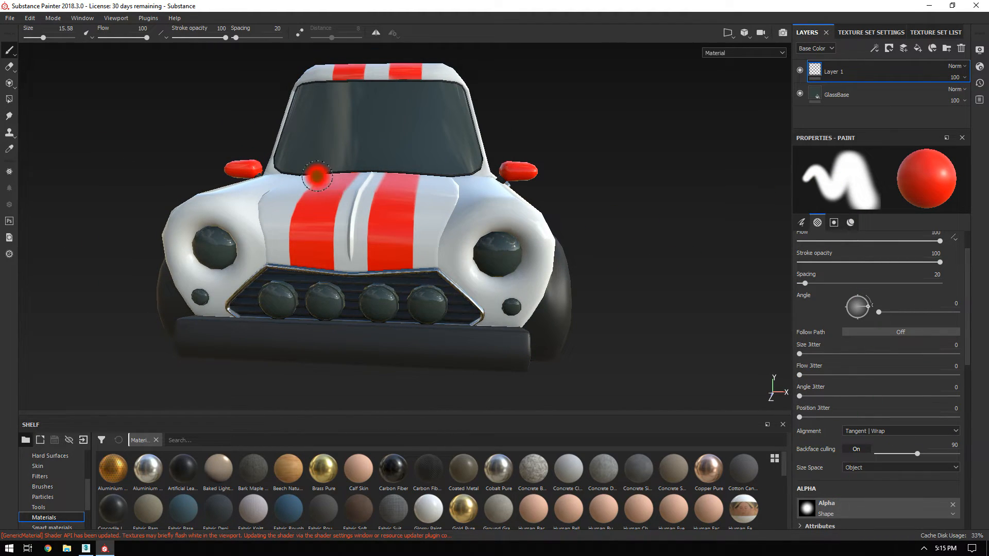
pyautogui.scroll(-10, 864, 384)
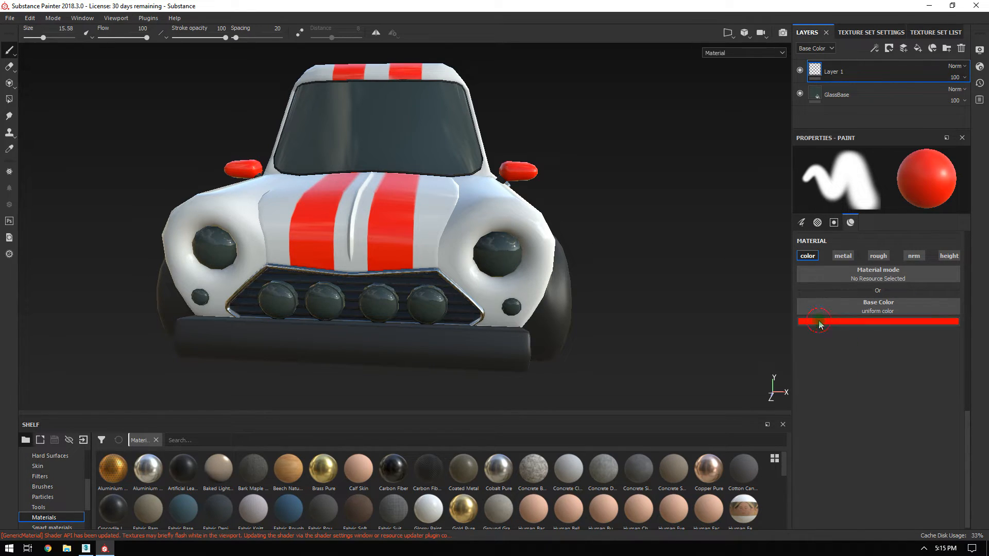
# Set the paint colour to a pale off-white and paint the right headlight.
pyautogui.click(821, 323)
pyautogui.click(828, 354)
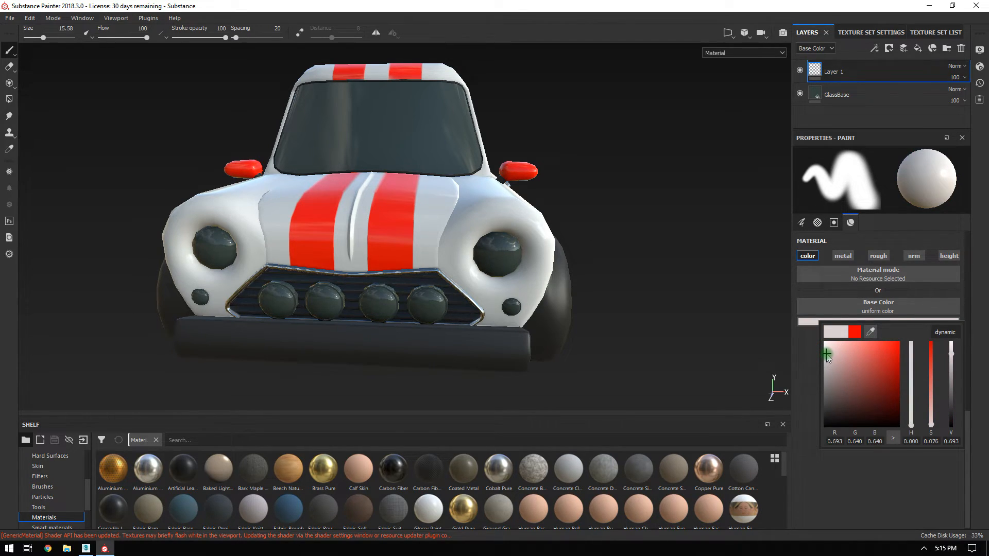
pyautogui.moveTo(911, 408); pyautogui.dragTo(912, 396)
pyautogui.click(539, 274)
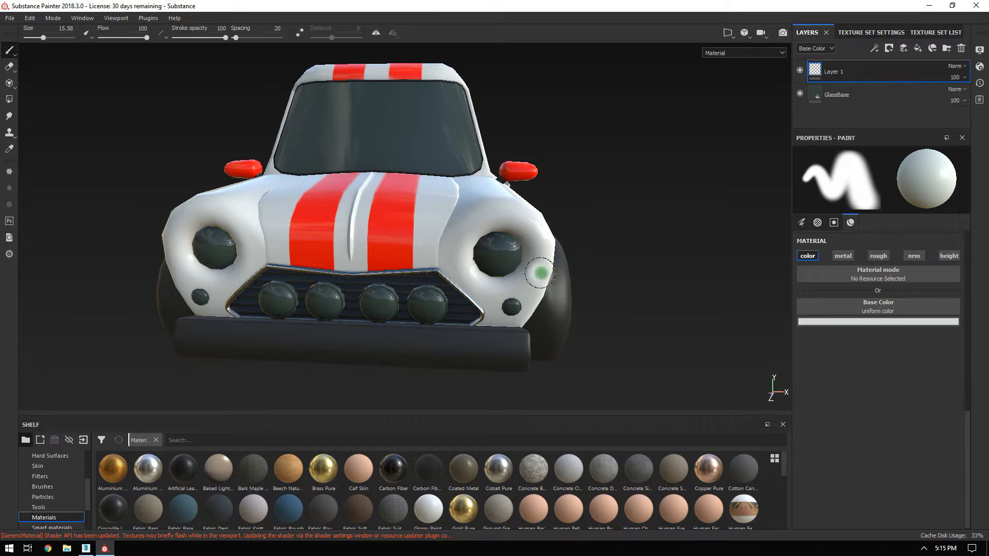
pyautogui.keyDown('alt'); pyautogui.moveTo(539, 274); pyautogui.dragTo(541, 282, button='right'); pyautogui.keyUp('alt')
# Enable mirror symmetry and paint the grille and small front lamps pale on both sides.
pyautogui.hotkey('alt', 'q')
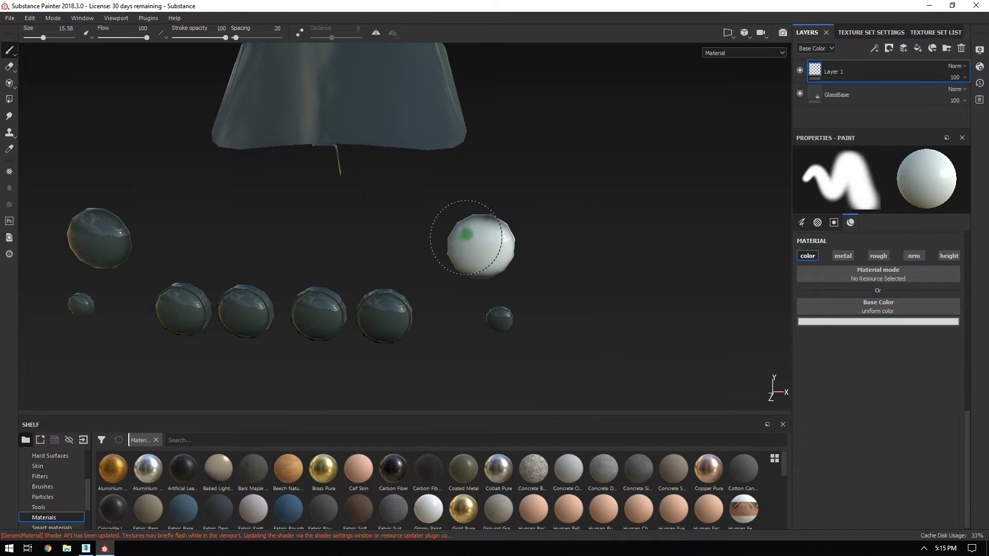
pyautogui.hotkey('alt', 'q')
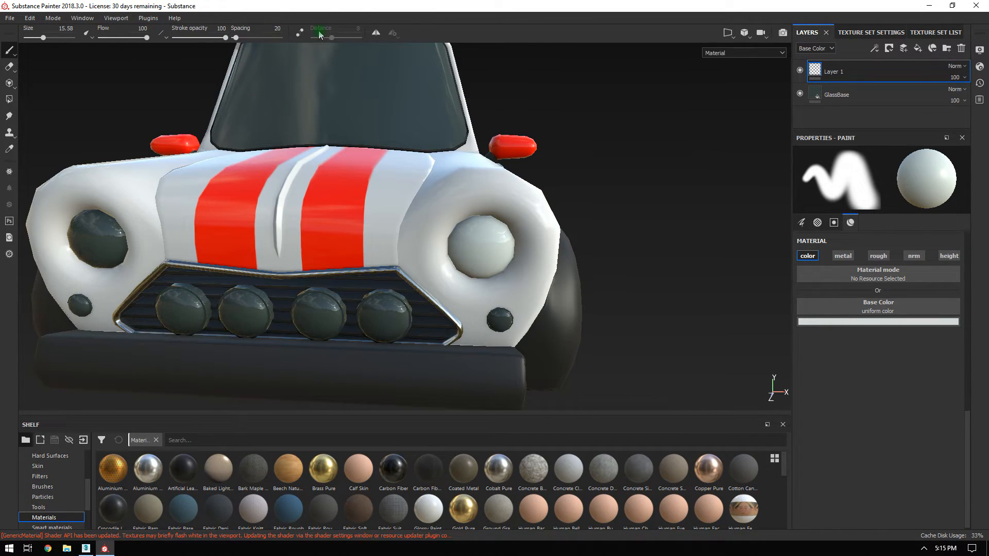
pyautogui.click(375, 34)
pyautogui.hotkey('alt', 'q')
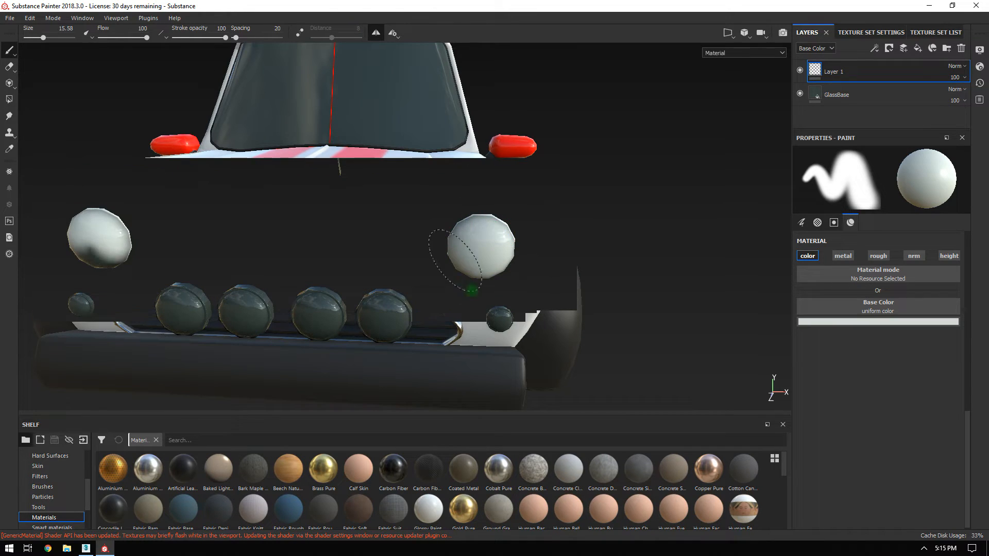
pyautogui.keyDown('alt'); pyautogui.moveTo(642, 295); pyautogui.dragTo(706, 287); pyautogui.keyUp('alt')
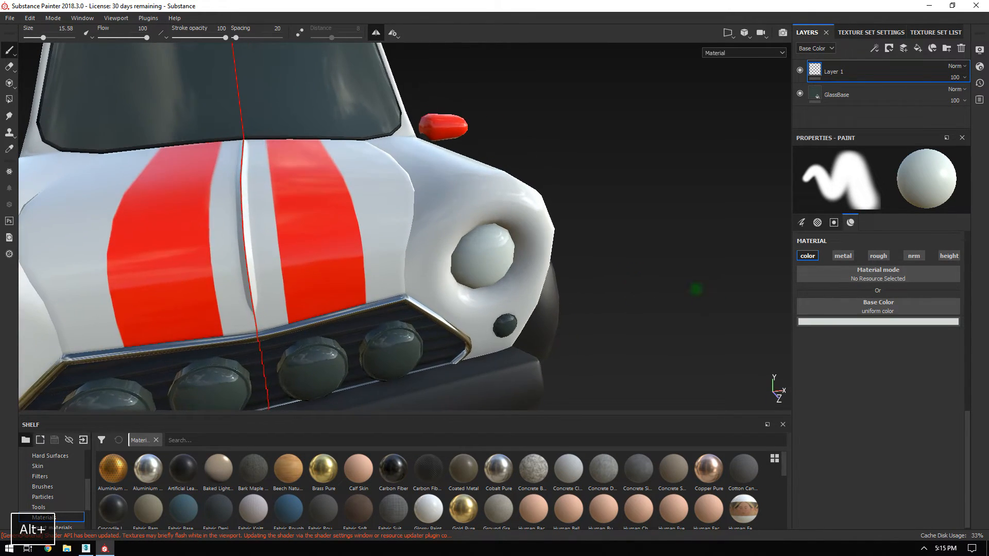
pyautogui.keyDown('alt'); pyautogui.moveTo(567, 278); pyautogui.dragTo(507, 322); pyautogui.keyUp('alt')
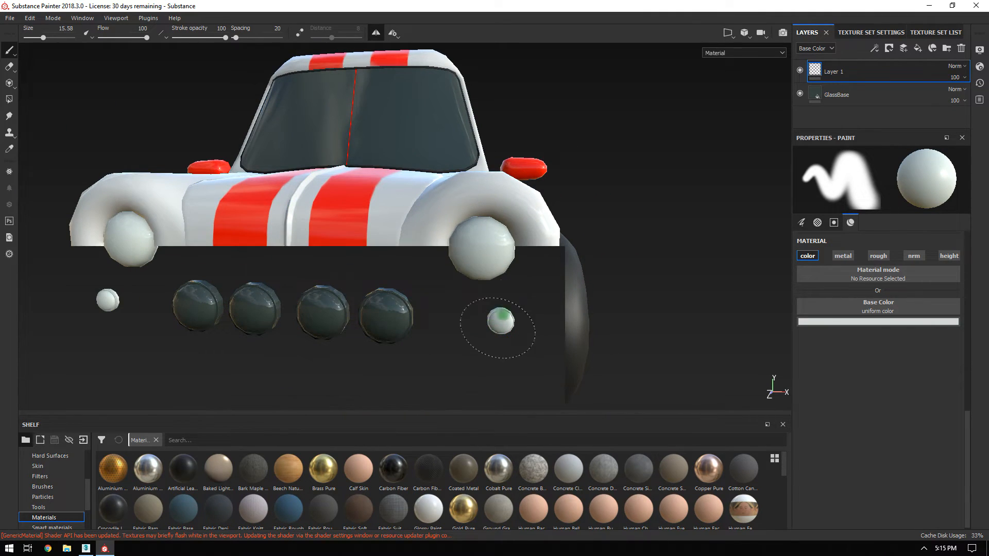
pyautogui.keyDown('alt'); pyautogui.moveTo(609, 314); pyautogui.dragTo(535, 304); pyautogui.keyUp('alt')
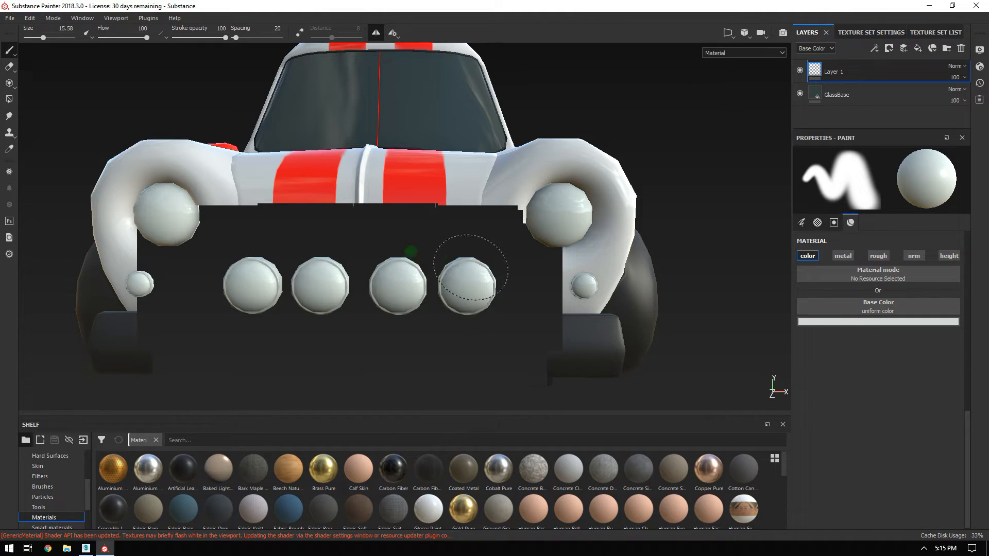
pyautogui.keyDown('alt'); pyautogui.moveTo(698, 180); pyautogui.dragTo(629, 344); pyautogui.keyUp('alt')
pyautogui.keyDown('alt'); pyautogui.moveTo(630, 344); pyautogui.dragTo(633, 322, button='right'); pyautogui.keyUp('alt')
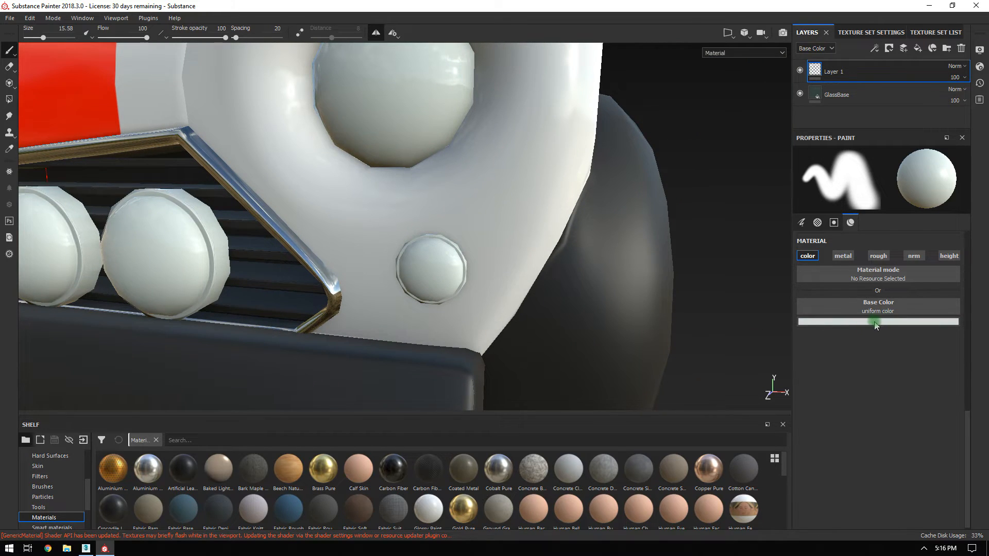
pyautogui.click(875, 322)
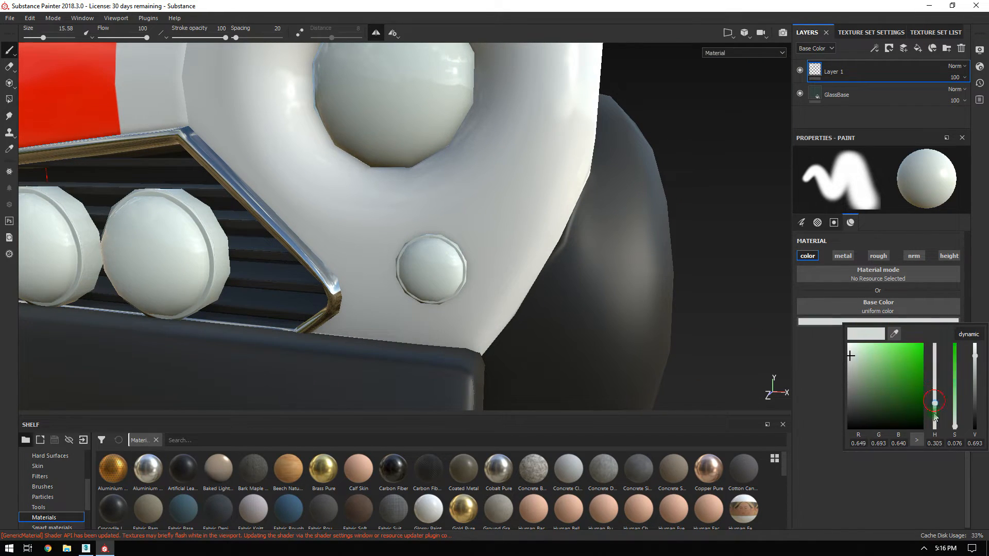
# Switch the paint to saturated orange, dab the small side light, and shrink the brush to 11.34.
pyautogui.moveTo(936, 412); pyautogui.dragTo(935, 424)
pyautogui.moveTo(914, 382); pyautogui.dragTo(927, 343)
pyautogui.click(431, 261)
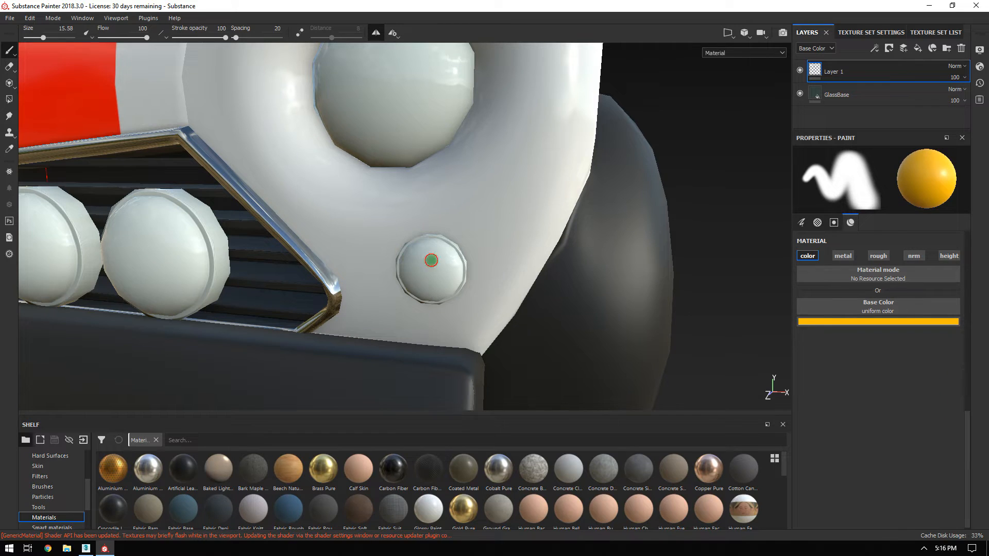
pyautogui.keyDown('ctrl'); pyautogui.moveTo(471, 297); pyautogui.dragTo(451, 293, button='right'); pyautogui.keyUp('ctrl')
# Orbit out past the side door and around toward the car's rear.
pyautogui.keyDown('alt'); pyautogui.moveTo(415, 300); pyautogui.dragTo(601, 314); pyautogui.keyUp('alt')
pyautogui.keyDown('alt'); pyautogui.moveTo(601, 313); pyautogui.dragTo(502, 224, button='right'); pyautogui.keyUp('alt')
pyautogui.keyDown('alt'); pyautogui.moveTo(503, 224); pyautogui.dragTo(535, 268); pyautogui.keyUp('alt')
pyautogui.keyDown('alt'); pyautogui.moveTo(534, 268); pyautogui.dragTo(536, 252, button='right'); pyautogui.keyUp('alt')
pyautogui.keyDown('alt'); pyautogui.moveTo(535, 251); pyautogui.dragTo(362, 239, button='middle'); pyautogui.keyUp('alt')
pyautogui.keyDown('alt'); pyautogui.moveTo(361, 239); pyautogui.dragTo(356, 198, button='right'); pyautogui.keyUp('alt')
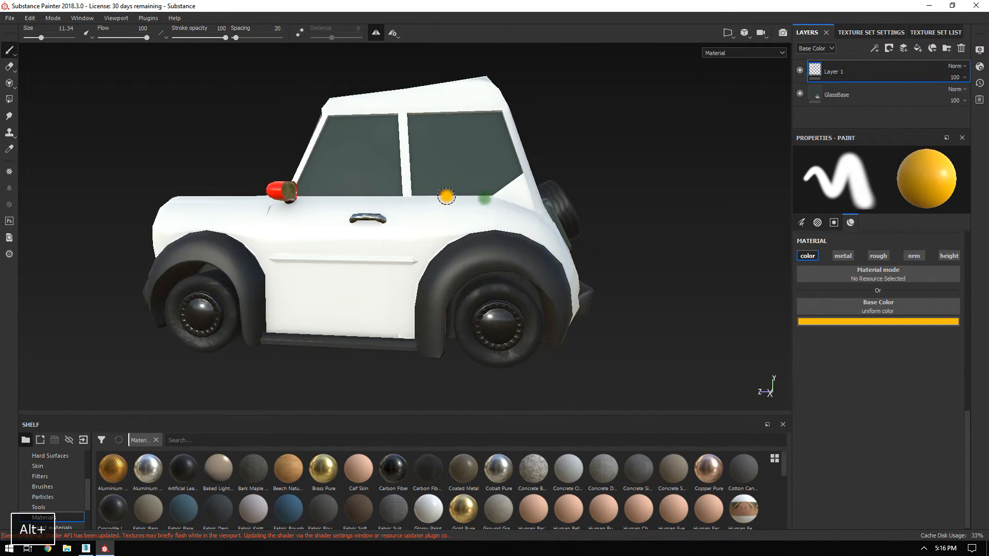
pyautogui.keyDown('alt'); pyautogui.moveTo(457, 199); pyautogui.dragTo(351, 206); pyautogui.keyUp('alt')
# Zoom in on the spare wheel and rear light panel, then back out.
pyautogui.keyDown('alt'); pyautogui.moveTo(583, 243); pyautogui.dragTo(628, 268, button='right'); pyautogui.keyUp('alt')
pyautogui.keyDown('alt'); pyautogui.moveTo(638, 203); pyautogui.dragTo(438, 226, button='middle'); pyautogui.keyUp('alt')
pyautogui.keyDown('alt'); pyautogui.moveTo(438, 226); pyautogui.dragTo(641, 338, button='right'); pyautogui.keyUp('alt')
pyautogui.keyDown('alt'); pyautogui.moveTo(444, 193); pyautogui.dragTo(386, 227); pyautogui.keyUp('alt')
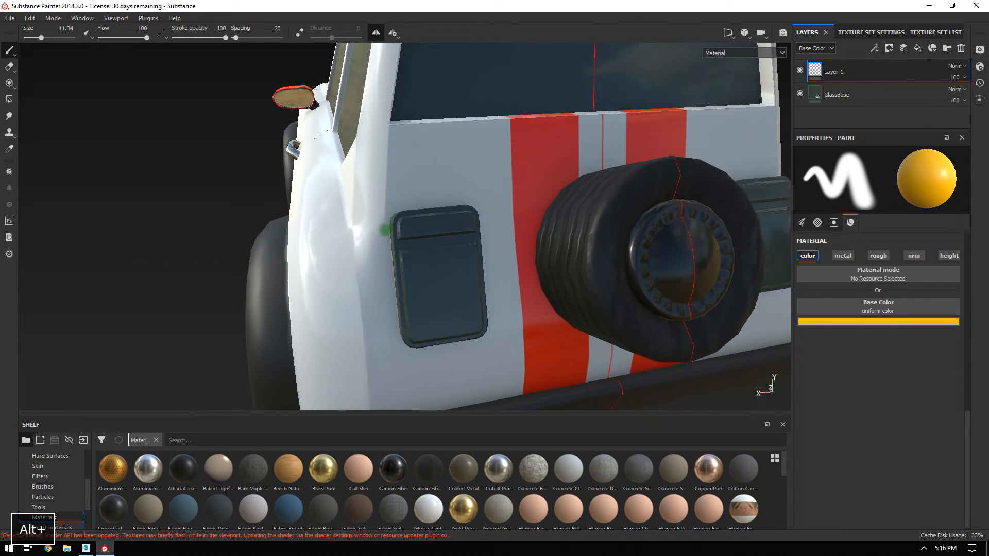
pyautogui.keyDown('alt'); pyautogui.moveTo(386, 227); pyautogui.dragTo(413, 215, button='right'); pyautogui.keyUp('alt')
pyautogui.keyDown('alt'); pyautogui.moveTo(413, 214); pyautogui.dragTo(437, 241); pyautogui.keyUp('alt')
pyautogui.keyDown('alt'); pyautogui.moveTo(437, 241); pyautogui.dragTo(493, 266, button='right'); pyautogui.keyUp('alt')
pyautogui.keyDown('alt'); pyautogui.moveTo(494, 265); pyautogui.dragTo(486, 253); pyautogui.keyUp('alt')
pyautogui.keyDown('alt'); pyautogui.moveTo(487, 253); pyautogui.dragTo(767, 302, button='right'); pyautogui.keyUp('alt')
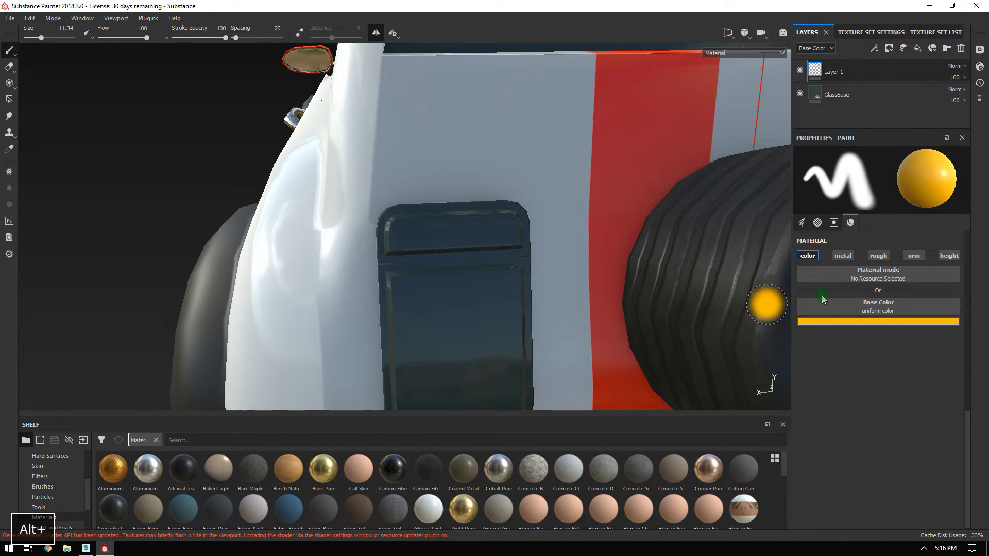
pyautogui.rightClick(518, 243)
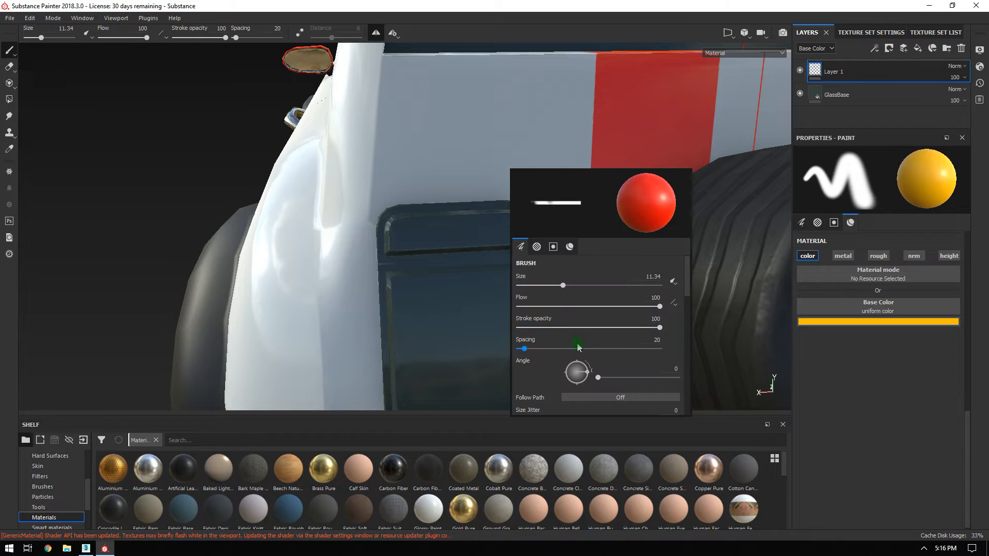
# Set the brush alpha Hardness to 1 and resize the brush to 5.06.
pyautogui.scroll(2, 585, 378)
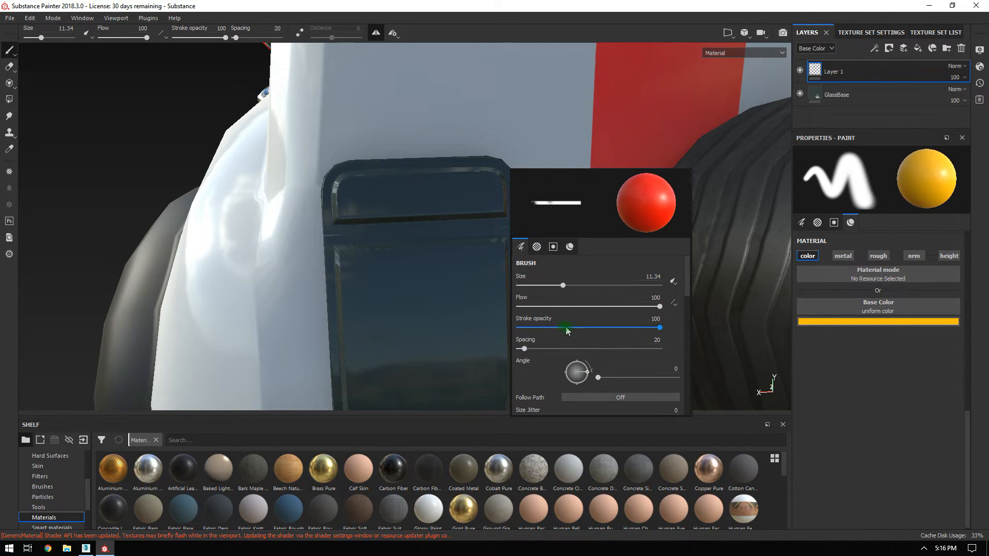
pyautogui.click(543, 250)
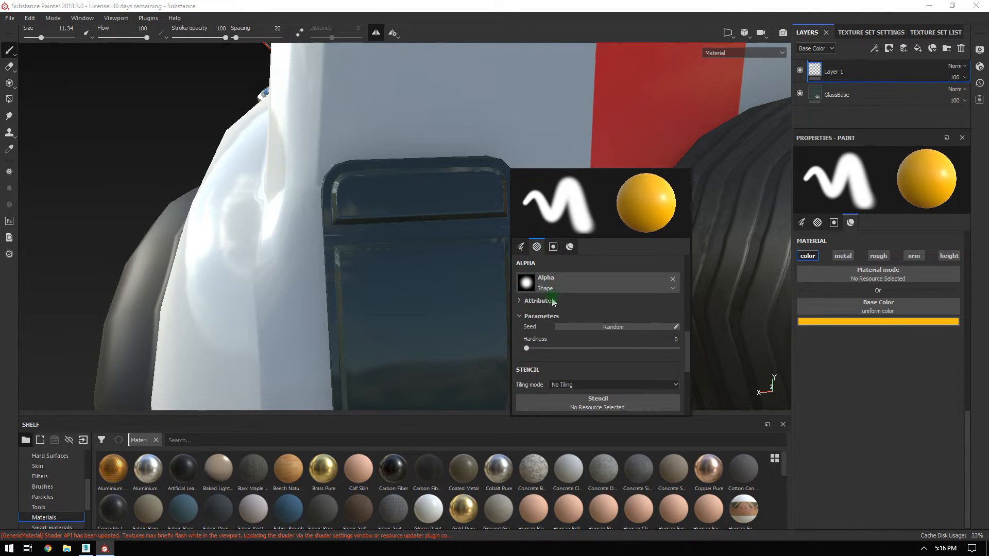
pyautogui.click(552, 249)
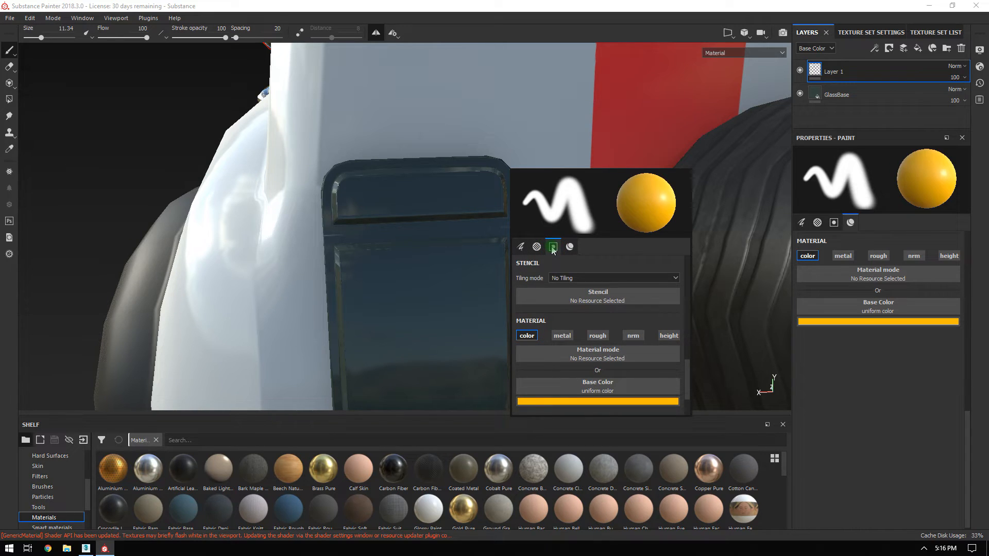
pyautogui.click(521, 247)
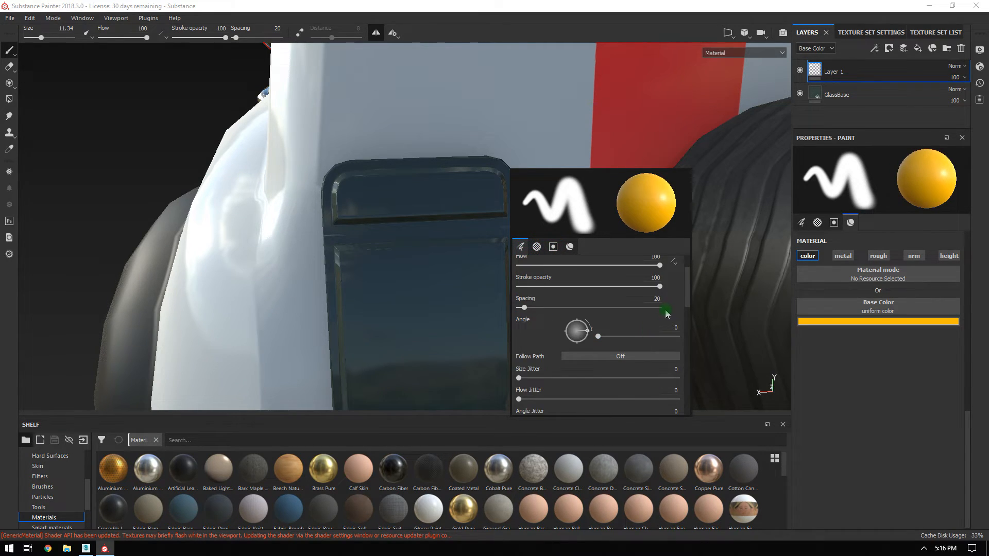
pyautogui.scroll(-3, 660, 319)
pyautogui.scroll(-3, 605, 344)
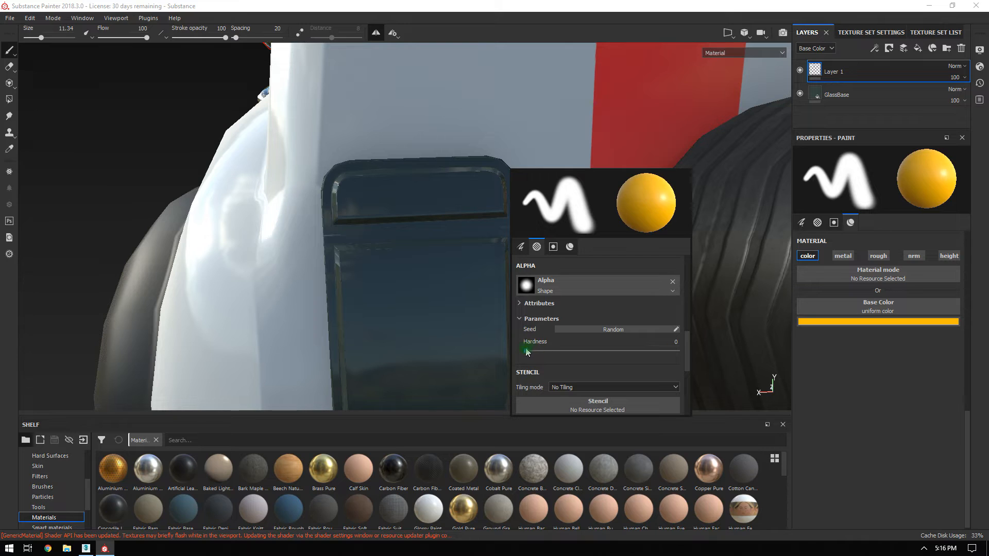
pyautogui.moveTo(567, 353); pyautogui.dragTo(686, 355)
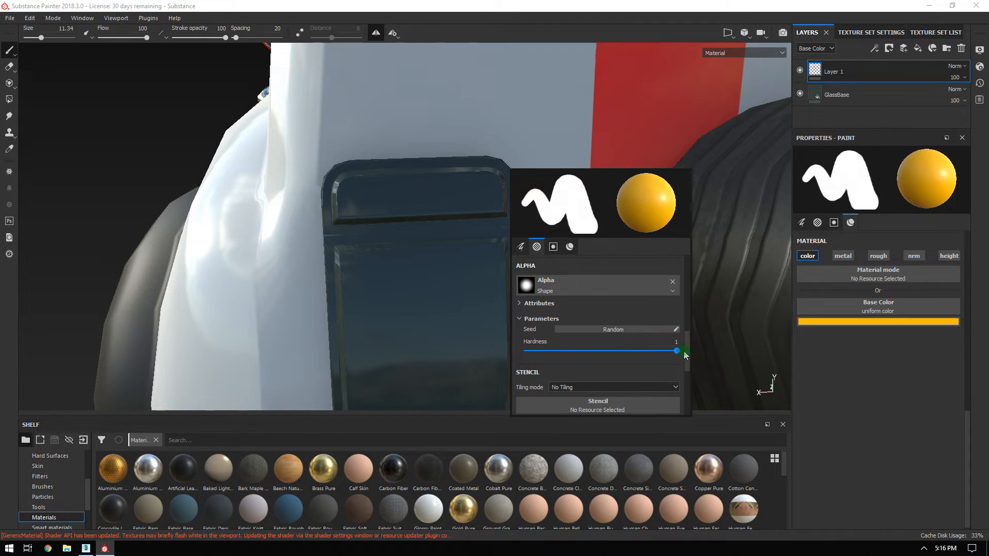
pyautogui.keyDown('ctrl'); pyautogui.moveTo(379, 190); pyautogui.dragTo(353, 197, button='right'); pyautogui.keyUp('ctrl')
# Paint an amber strip along the rear light's top bar with the glass isolated.
pyautogui.hotkey('alt', 'q')
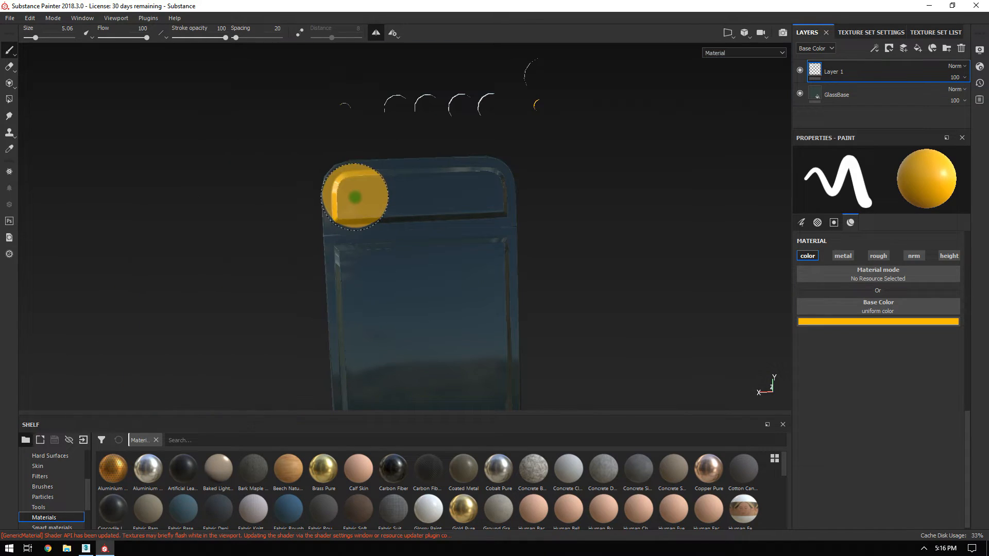
pyautogui.moveTo(369, 198); pyautogui.dragTo(480, 192)
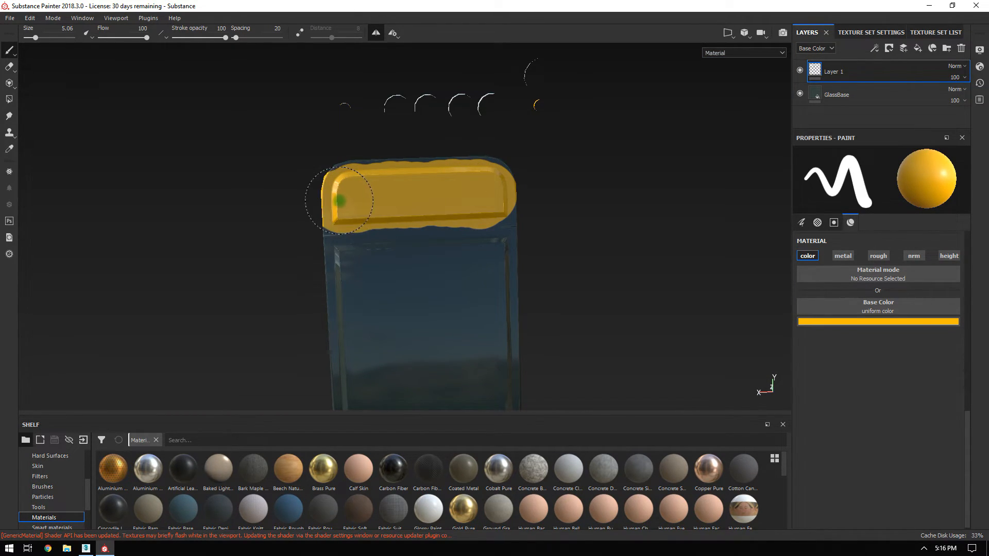
pyautogui.hotkey('alt', 'q')
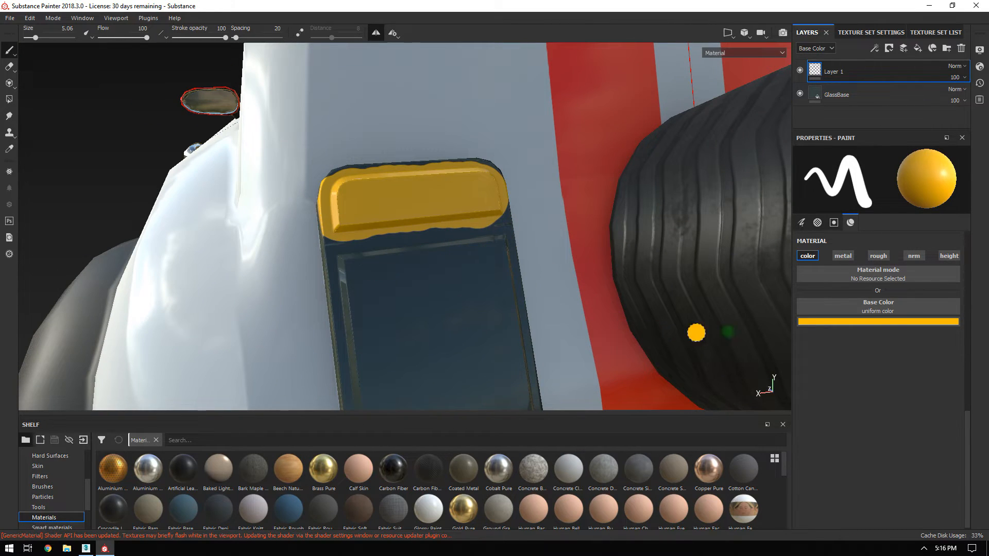
# Switch the paint to red and fill the lower tail-light lenses solid red.
pyautogui.click(871, 322)
pyautogui.moveTo(934, 353); pyautogui.dragTo(935, 344)
pyautogui.moveTo(380, 303)
pyautogui.mouseDown()
pyautogui.moveTo(376, 276)
pyautogui.moveTo(497, 261)
pyautogui.mouseUp()
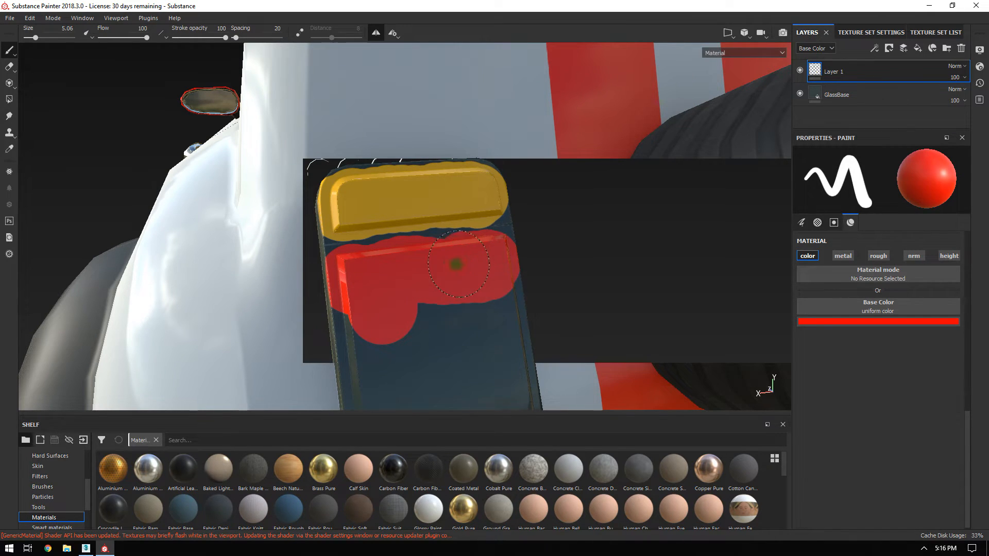
pyautogui.moveTo(379, 288); pyautogui.dragTo(376, 379)
pyautogui.keyDown('alt'); pyautogui.moveTo(473, 338); pyautogui.dragTo(425, 146, button='middle'); pyautogui.keyUp('alt')
pyautogui.moveTo(324, 166)
pyautogui.mouseDown()
pyautogui.moveTo(319, 219)
pyautogui.moveTo(335, 257)
pyautogui.moveTo(455, 247)
pyautogui.moveTo(472, 196)
pyautogui.moveTo(454, 119)
pyautogui.moveTo(384, 209)
pyautogui.moveTo(367, 146)
pyautogui.mouseUp()
pyautogui.keyDown('alt'); pyautogui.moveTo(420, 185); pyautogui.dragTo(340, 117, button='right'); pyautogui.keyUp('alt')
pyautogui.moveTo(340, 117)
pyautogui.keyDown('alt'); pyautogui.mouseDown()
pyautogui.moveTo(469, 235)
pyautogui.moveTo(342, 185)
pyautogui.moveTo(696, 206)
pyautogui.moveTo(485, 268)
pyautogui.moveTo(550, 233)
pyautogui.moveTo(557, 167)
pyautogui.moveTo(596, 154)
pyautogui.moveTo(625, 129)
pyautogui.moveTo(631, 198)
pyautogui.moveTo(223, 60)
pyautogui.moveTo(620, 214)
pyautogui.moveTo(280, 100)
pyautogui.moveTo(602, 173)
pyautogui.moveTo(657, 198)
pyautogui.mouseUp(); pyautogui.keyUp('alt')
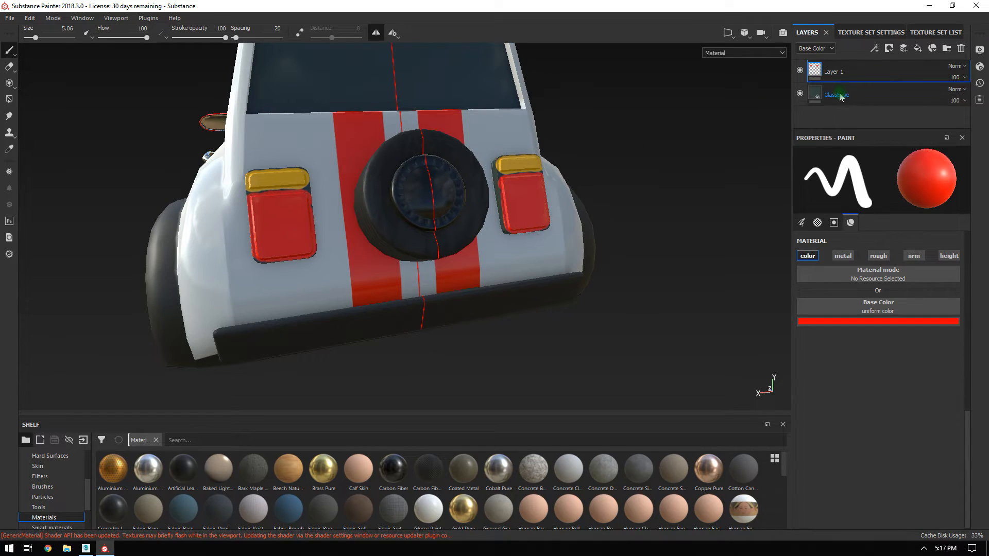
# Name the layers LightColours and ChromeBase.
pyautogui.write('LightColo')
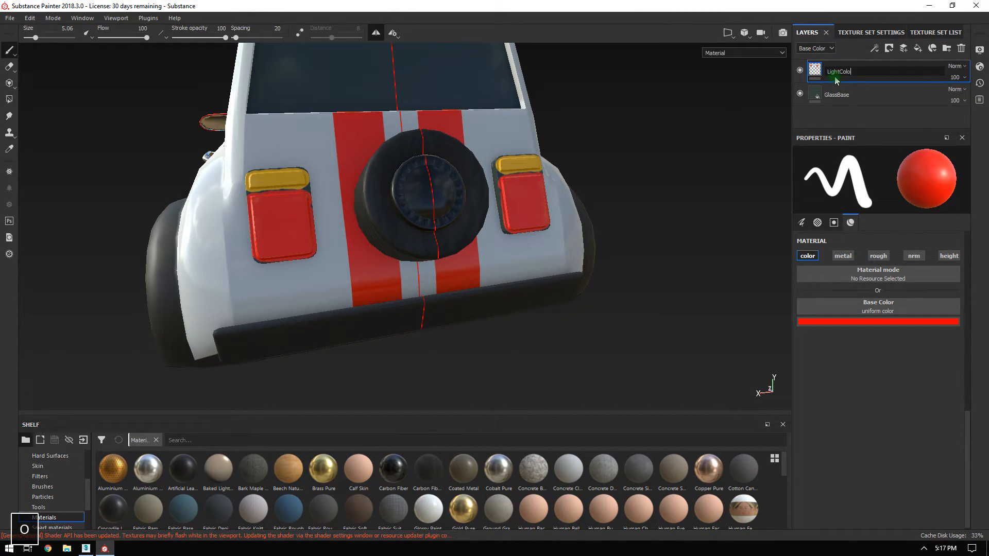
pyautogui.write('urs')
pyautogui.press('Return')
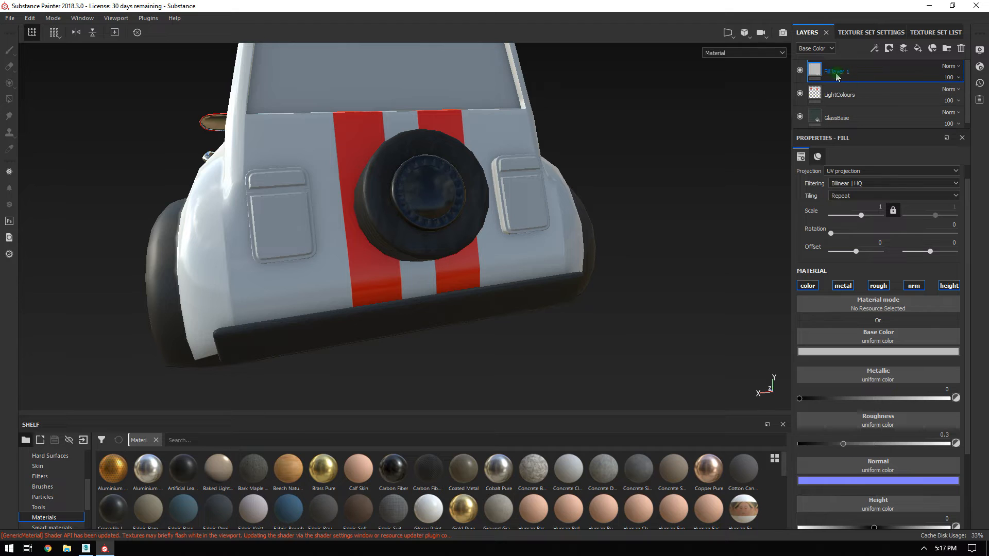
pyautogui.write('Chr')
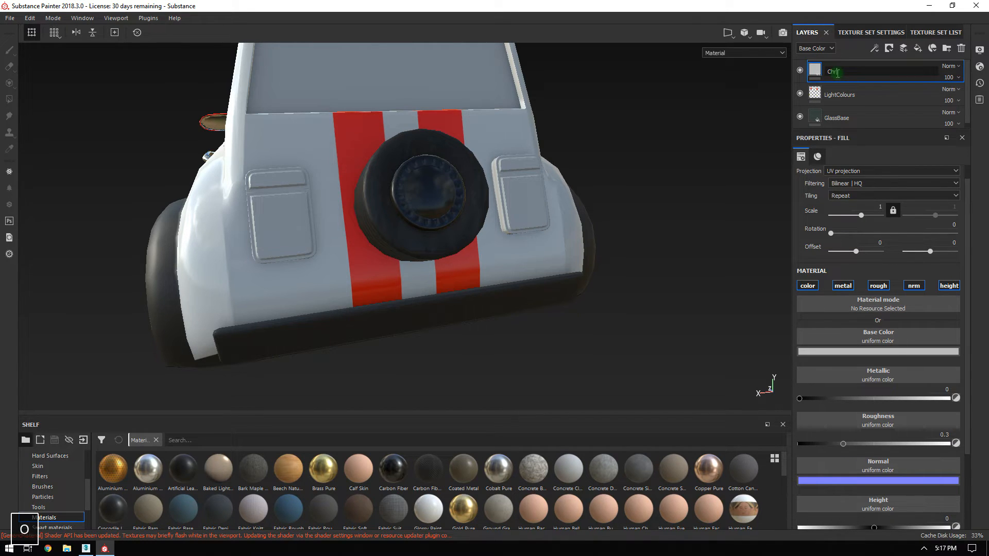
pyautogui.write('omeBase')
pyautogui.press('Return')
# Disable normal and height on ChromeBase, set Metallic to 1 and Roughness to about 0.05.
pyautogui.keyDown('alt'); pyautogui.moveTo(409, 125); pyautogui.dragTo(596, 279); pyautogui.keyUp('alt')
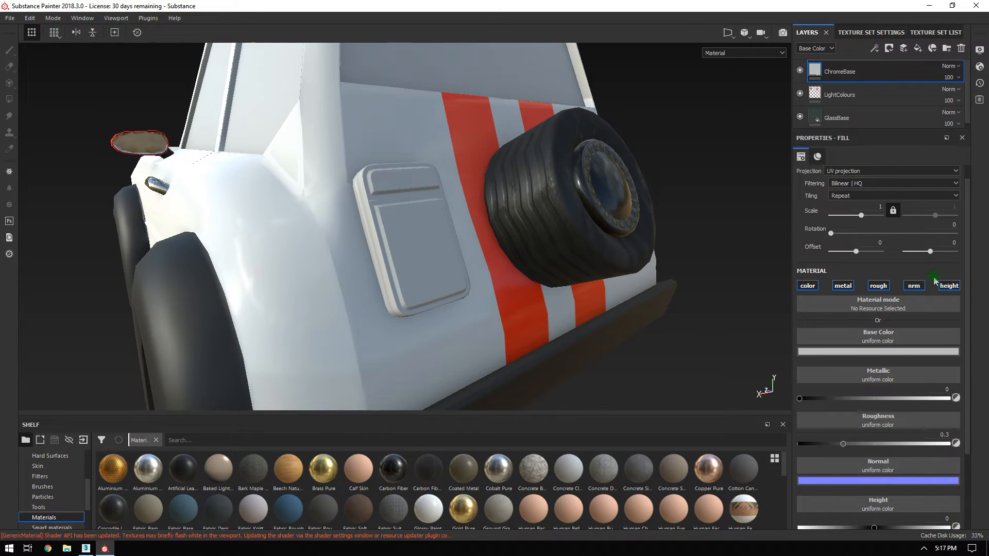
pyautogui.click(949, 286)
pyautogui.click(914, 285)
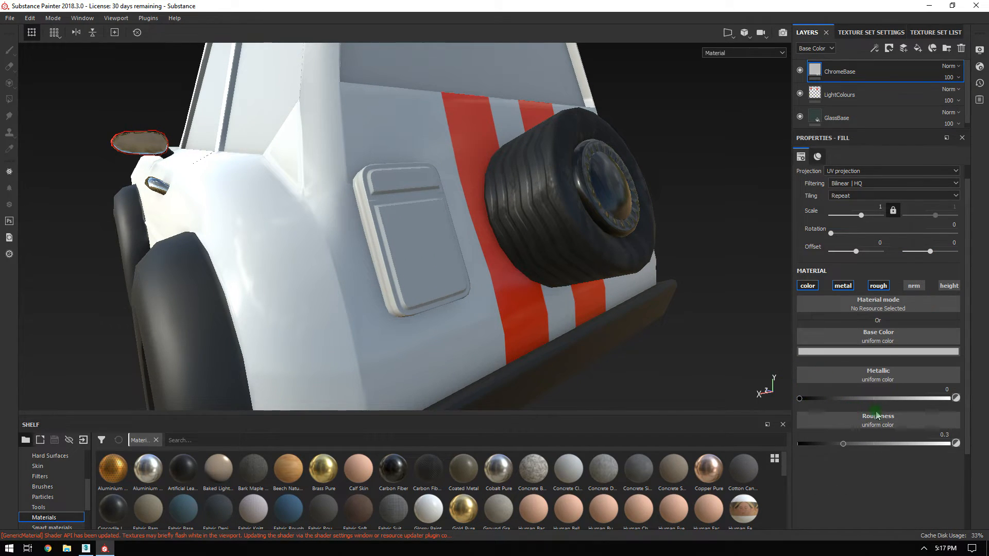
pyautogui.click(950, 399)
pyautogui.moveTo(844, 444); pyautogui.dragTo(807, 449)
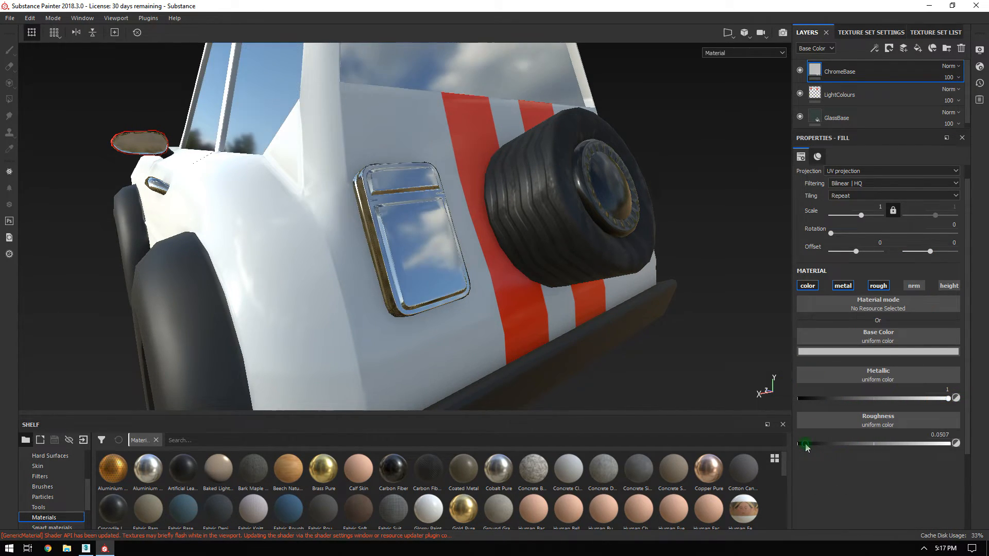
pyautogui.scroll(2, 424, 264)
pyautogui.keyDown('alt'); pyautogui.moveTo(424, 263); pyautogui.dragTo(454, 225); pyautogui.keyUp('alt')
# Add a black mask to the ChromeBase layer.
pyautogui.click(840, 71)
pyautogui.rightClick(840, 71)
pyautogui.click(866, 85)
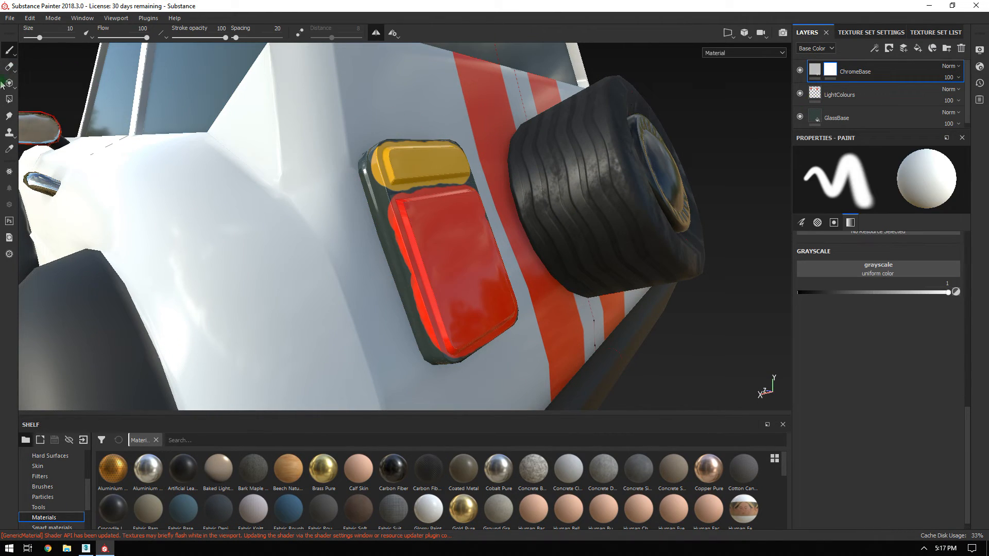
# Polygon-fill the side light housing frame with chrome in the mask.
pyautogui.click(10, 101)
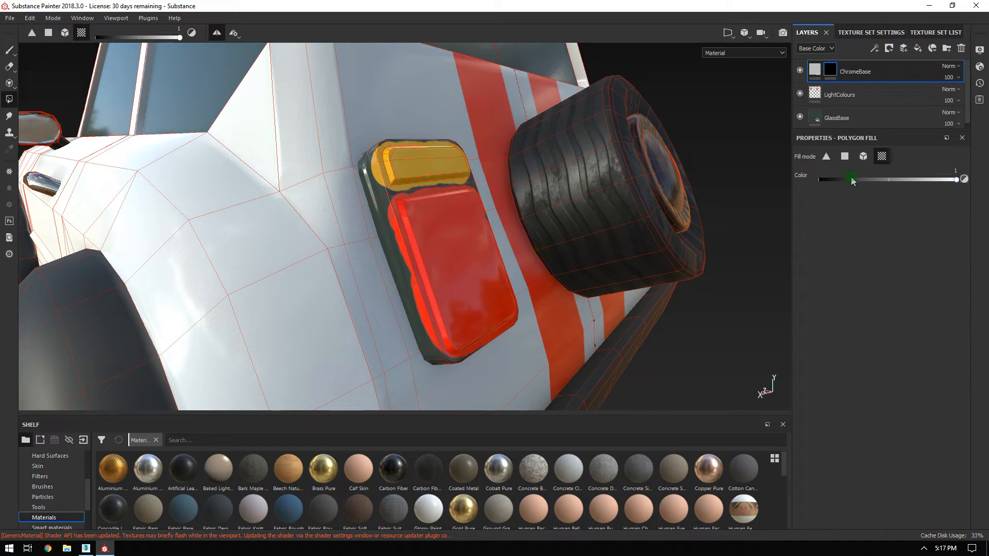
pyautogui.click(393, 194)
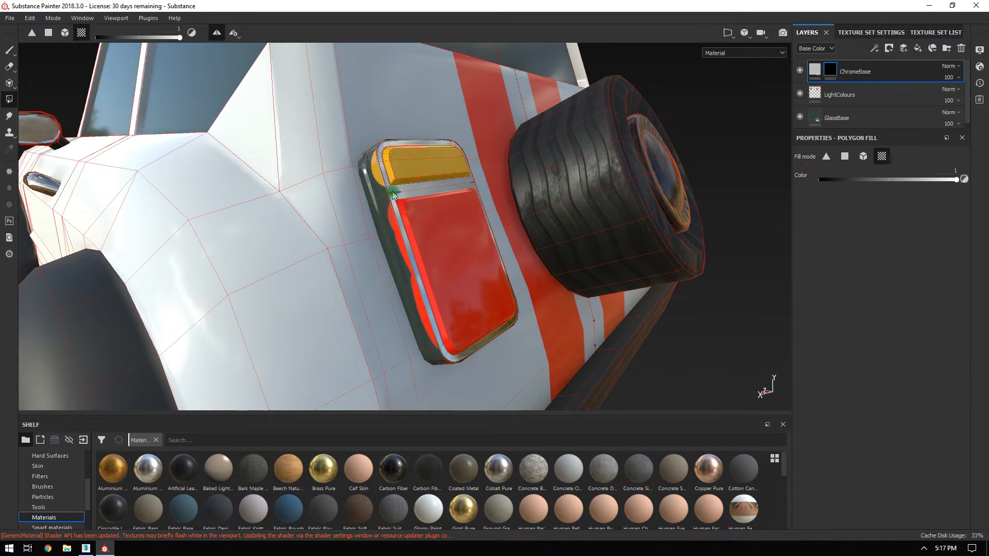
pyautogui.click(385, 198)
pyautogui.keyDown('alt'); pyautogui.moveTo(603, 207); pyautogui.dragTo(395, 216); pyautogui.keyUp('alt')
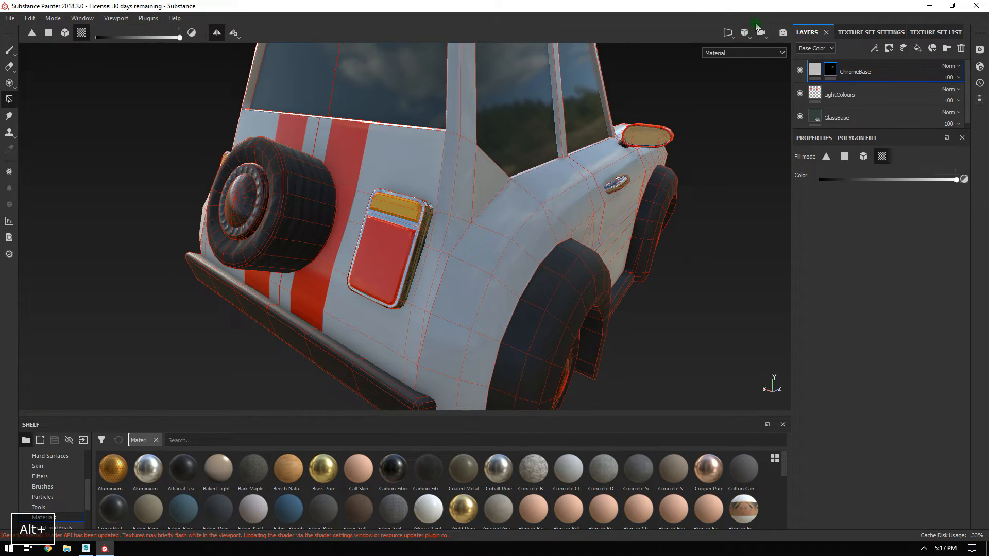
# Orbit from the tail light around to a close view of the front grille.
pyautogui.press('1')
pyautogui.moveTo(111, 125)
pyautogui.keyDown('alt'); pyautogui.mouseDown()
pyautogui.moveTo(663, 199)
pyautogui.moveTo(394, 172)
pyautogui.moveTo(503, 193)
pyautogui.moveTo(486, 259)
pyautogui.moveTo(629, 254)
pyautogui.moveTo(484, 230)
pyautogui.mouseUp(); pyautogui.keyUp('alt')
pyautogui.keyDown('alt'); pyautogui.moveTo(484, 230); pyautogui.dragTo(362, 157, button='right'); pyautogui.keyUp('alt')
pyautogui.keyDown('alt'); pyautogui.moveTo(392, 181); pyautogui.dragTo(457, 254); pyautogui.keyUp('alt')
pyautogui.keyDown('alt'); pyautogui.moveTo(457, 254); pyautogui.dragTo(547, 297, button='right'); pyautogui.keyUp('alt')
pyautogui.keyDown('alt'); pyautogui.moveTo(547, 297); pyautogui.dragTo(488, 209); pyautogui.keyUp('alt')
pyautogui.keyDown('alt'); pyautogui.moveTo(488, 209); pyautogui.dragTo(501, 214, button='right'); pyautogui.keyUp('alt')
pyautogui.keyDown('alt'); pyautogui.moveTo(501, 215); pyautogui.dragTo(513, 257); pyautogui.keyUp('alt')
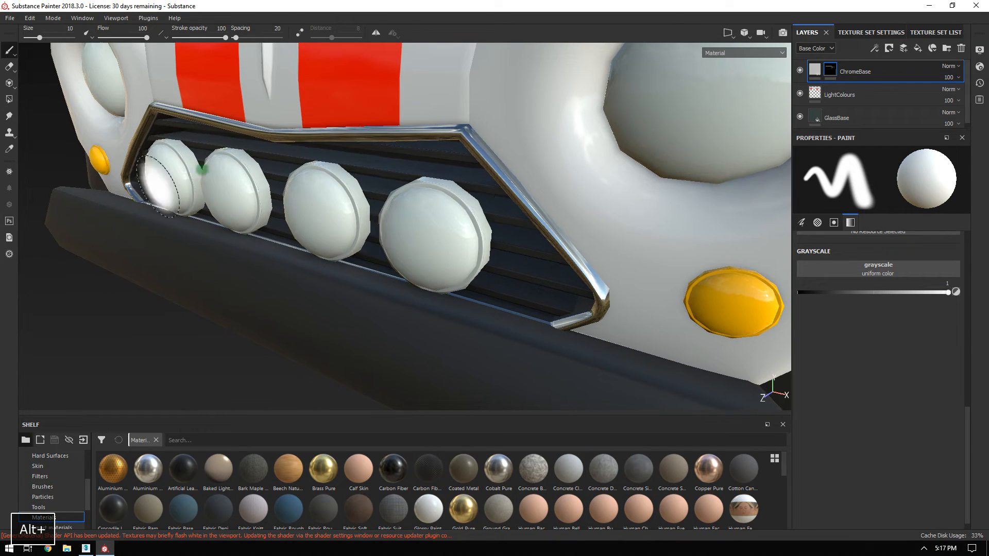
pyautogui.moveTo(752, 267)
pyautogui.keyDown('alt'); pyautogui.mouseDown()
pyautogui.moveTo(669, 281)
pyautogui.moveTo(631, 256)
pyautogui.moveTo(758, 275)
pyautogui.mouseUp(); pyautogui.keyUp('alt')
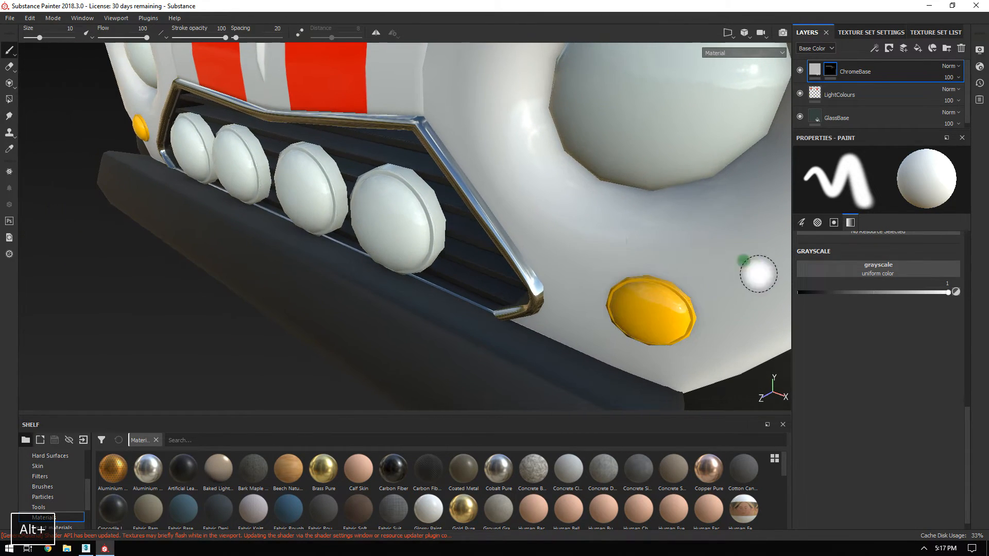
# Polygon-fill chrome onto the third grille lamp's ring and the small orange light's rim.
pyautogui.click(8, 100)
pyautogui.keyDown('alt'); pyautogui.moveTo(642, 291); pyautogui.dragTo(391, 183); pyautogui.keyUp('alt')
pyautogui.keyDown('alt'); pyautogui.moveTo(377, 180); pyautogui.dragTo(539, 227, button='middle'); pyautogui.keyUp('alt')
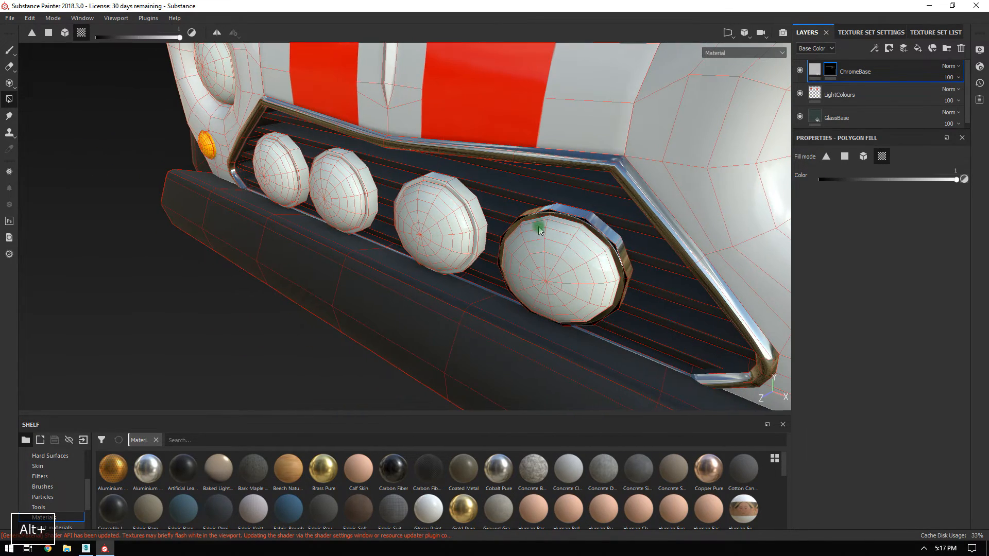
pyautogui.click(457, 189)
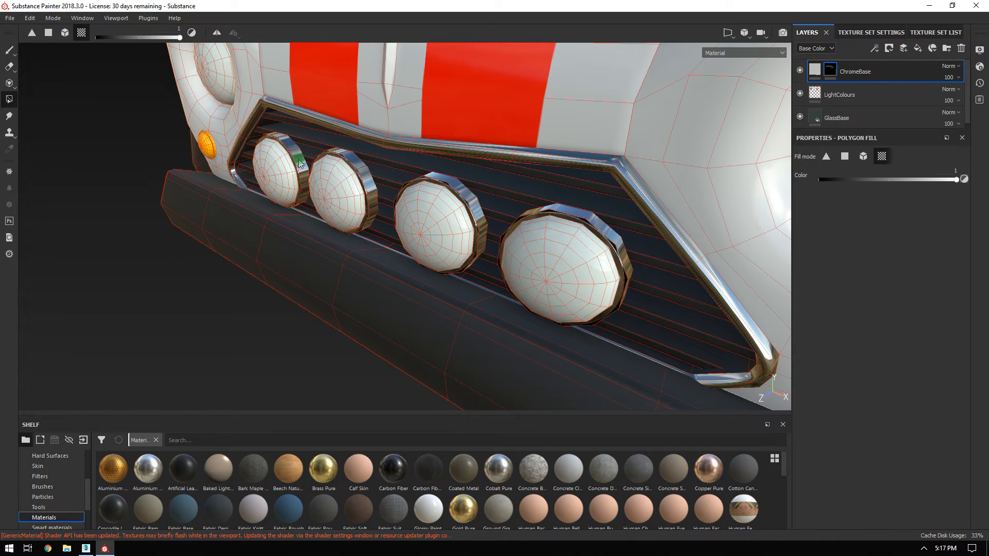
pyautogui.click(208, 136)
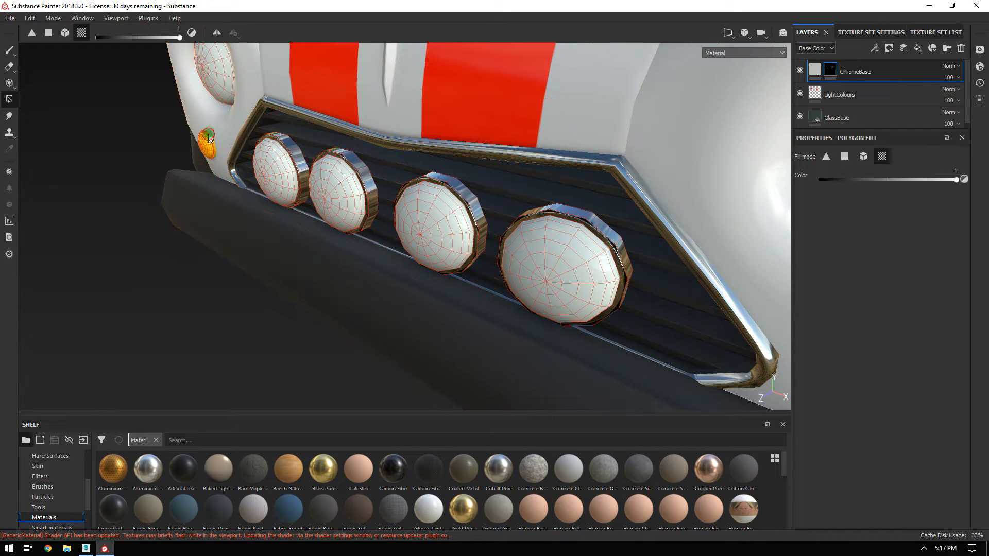
pyautogui.click(9, 50)
pyautogui.moveTo(601, 249)
pyautogui.keyDown('alt'); pyautogui.mouseDown()
pyautogui.moveTo(680, 221)
pyautogui.moveTo(504, 236)
pyautogui.moveTo(651, 404)
pyautogui.moveTo(345, 267)
pyautogui.moveTo(559, 289)
pyautogui.moveTo(494, 280)
pyautogui.mouseUp(); pyautogui.keyUp('alt')
pyautogui.keyDown('alt'); pyautogui.moveTo(493, 280); pyautogui.dragTo(294, 124, button='right'); pyautogui.keyUp('alt')
pyautogui.keyDown('alt'); pyautogui.moveTo(443, 232); pyautogui.dragTo(623, 256); pyautogui.keyUp('alt')
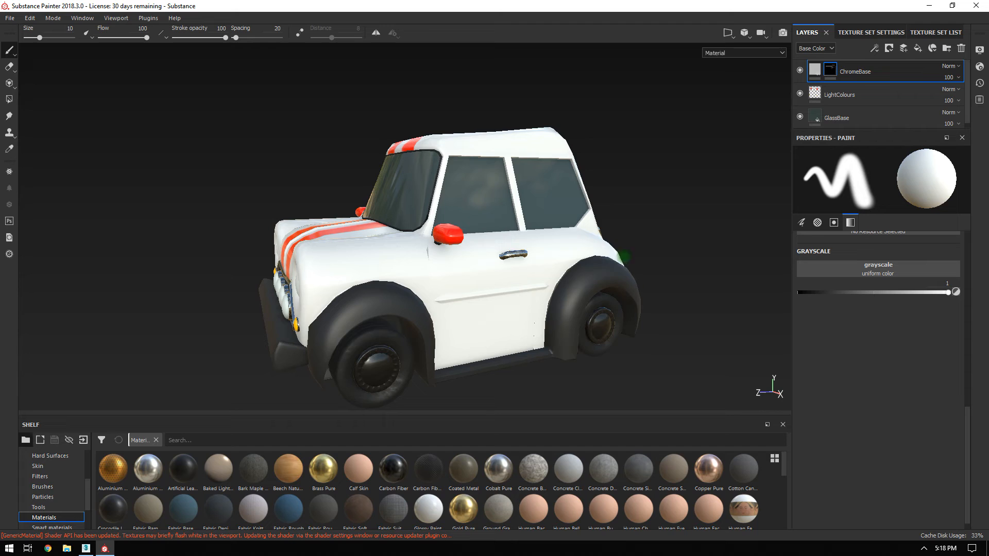
pyautogui.keyDown('alt'); pyautogui.moveTo(470, 283); pyautogui.dragTo(762, 292); pyautogui.keyUp('alt')
pyautogui.keyDown('alt'); pyautogui.moveTo(152, 152); pyautogui.dragTo(584, 225); pyautogui.keyUp('alt')
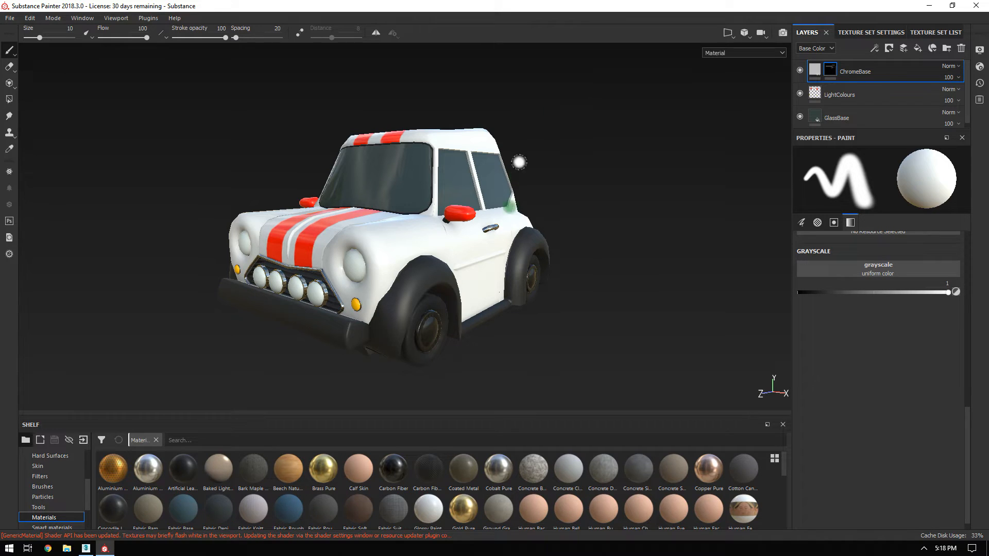
pyautogui.keyDown('alt'); pyautogui.moveTo(554, 184); pyautogui.dragTo(420, 208); pyautogui.keyUp('alt')
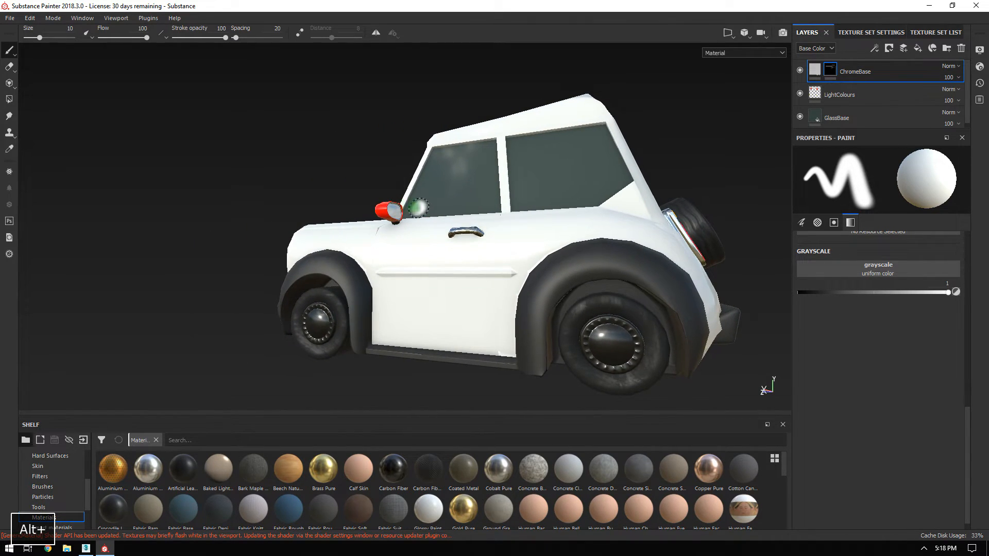
pyautogui.keyDown('alt'); pyautogui.moveTo(636, 250); pyautogui.dragTo(680, 161); pyautogui.keyUp('alt')
pyautogui.keyDown('alt'); pyautogui.moveTo(681, 244); pyautogui.dragTo(234, 104, button='right'); pyautogui.keyUp('alt')
pyautogui.keyDown('alt'); pyautogui.moveTo(234, 104); pyautogui.dragTo(784, 160); pyautogui.keyUp('alt')
pyautogui.keyDown('alt'); pyautogui.moveTo(479, 222); pyautogui.dragTo(330, 204); pyautogui.keyUp('alt')
pyautogui.keyDown('alt'); pyautogui.moveTo(459, 181); pyautogui.dragTo(358, 188); pyautogui.keyUp('alt')
pyautogui.keyDown('alt'); pyautogui.moveTo(353, 196); pyautogui.dragTo(468, 186, button='middle'); pyautogui.keyUp('alt')
pyautogui.keyDown('alt'); pyautogui.moveTo(469, 191); pyautogui.dragTo(549, 192); pyautogui.keyUp('alt')
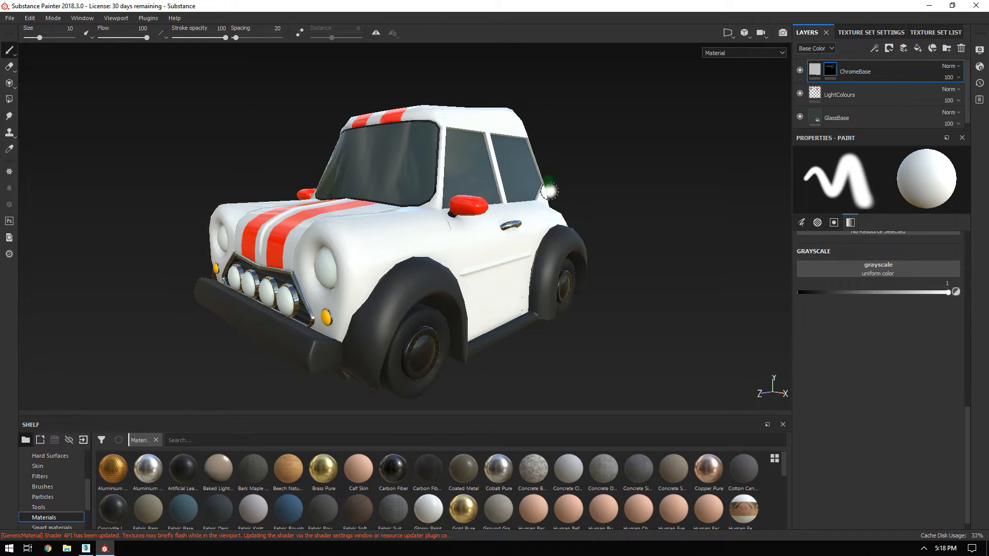
pyautogui.keyDown('alt'); pyautogui.moveTo(548, 315); pyautogui.dragTo(407, 248); pyautogui.keyUp('alt')
pyautogui.keyDown('alt'); pyautogui.moveTo(407, 247); pyautogui.dragTo(455, 299, button='right'); pyautogui.keyUp('alt')
pyautogui.keyDown('alt'); pyautogui.moveTo(372, 270); pyautogui.dragTo(349, 196); pyautogui.keyUp('alt')
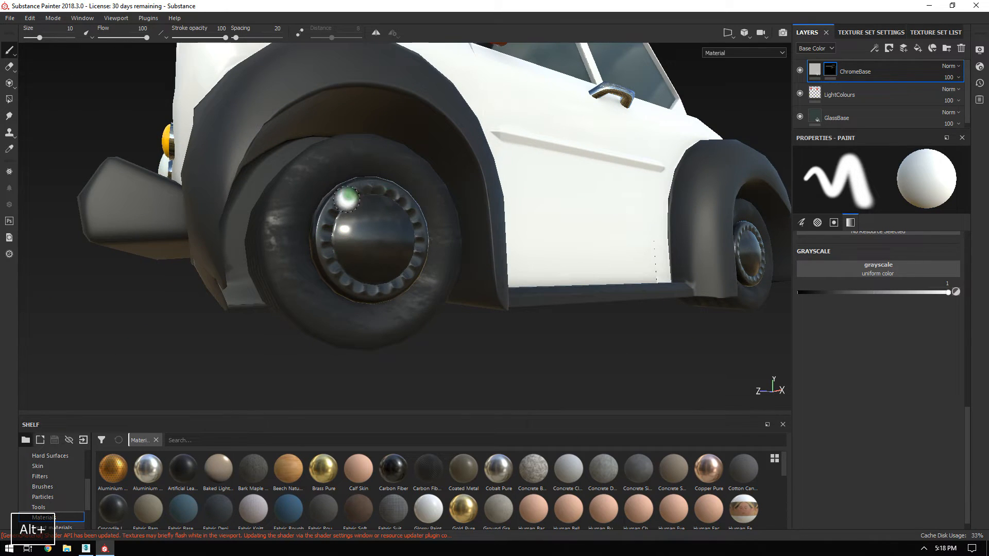
pyautogui.keyDown('alt'); pyautogui.moveTo(541, 361); pyautogui.dragTo(493, 327, button='right'); pyautogui.keyUp('alt')
pyautogui.keyDown('alt'); pyautogui.moveTo(492, 326); pyautogui.dragTo(517, 177); pyautogui.keyUp('alt')
pyautogui.keyDown('alt'); pyautogui.moveTo(517, 176); pyautogui.dragTo(536, 263, button='middle'); pyautogui.keyUp('alt')
pyautogui.keyDown('alt'); pyautogui.moveTo(537, 262); pyautogui.dragTo(366, 162, button='right'); pyautogui.keyUp('alt')
pyautogui.keyDown('alt'); pyautogui.moveTo(367, 161); pyautogui.dragTo(510, 188); pyautogui.keyUp('alt')
pyautogui.keyDown('alt'); pyautogui.moveTo(510, 188); pyautogui.dragTo(508, 214, button='middle'); pyautogui.keyUp('alt')
pyautogui.keyDown('alt'); pyautogui.moveTo(507, 214); pyautogui.dragTo(304, 155, button='right'); pyautogui.keyUp('alt')
pyautogui.keyDown('alt'); pyautogui.moveTo(305, 155); pyautogui.dragTo(545, 172); pyautogui.keyUp('alt')
pyautogui.keyDown('alt'); pyautogui.moveTo(546, 172); pyautogui.dragTo(590, 245, button='right'); pyautogui.keyUp('alt')
pyautogui.keyDown('alt'); pyautogui.moveTo(639, 280); pyautogui.dragTo(604, 242, button='middle'); pyautogui.keyUp('alt')
pyautogui.keyDown('alt'); pyautogui.moveTo(604, 242); pyautogui.dragTo(499, 226, button='right'); pyautogui.keyUp('alt')
pyautogui.keyDown('alt'); pyautogui.moveTo(499, 226); pyautogui.dragTo(491, 230); pyautogui.keyUp('alt')
pyautogui.keyDown('alt'); pyautogui.moveTo(491, 231); pyautogui.dragTo(491, 242, button='middle'); pyautogui.keyUp('alt')
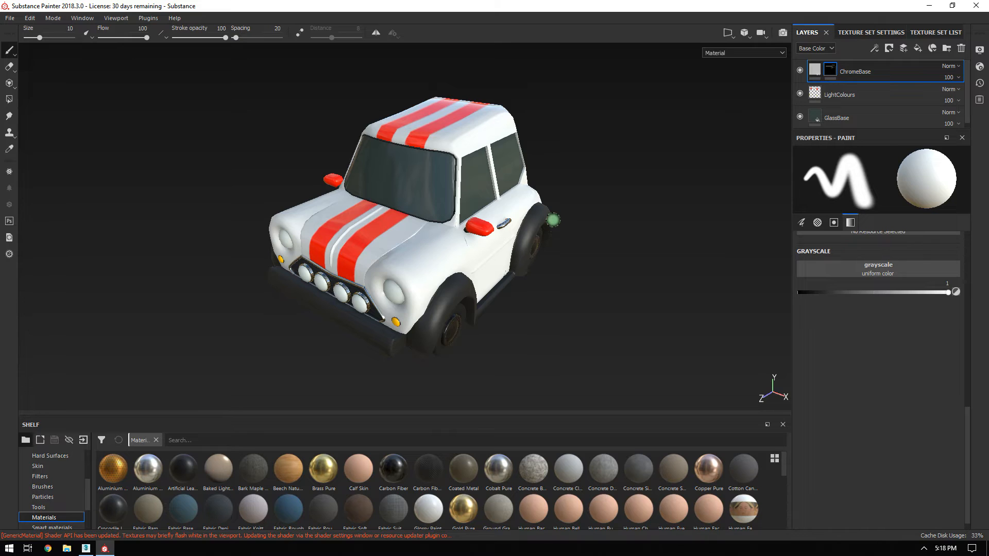
pyautogui.keyDown('alt'); pyautogui.moveTo(466, 249); pyautogui.dragTo(497, 238); pyautogui.keyUp('alt')
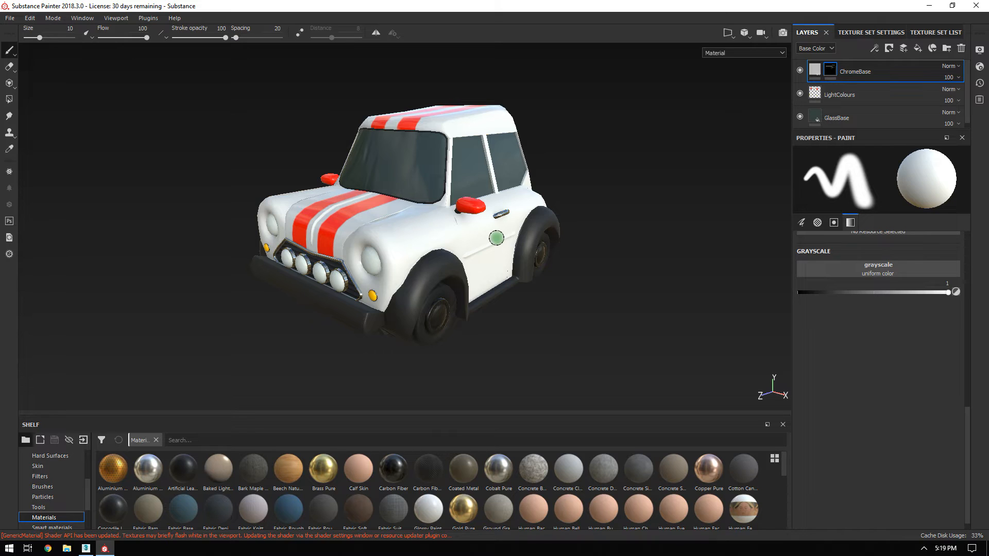
pyautogui.scroll(1, 475, 248)
pyautogui.keyDown('alt'); pyautogui.moveTo(475, 248); pyautogui.dragTo(467, 221); pyautogui.keyUp('alt')
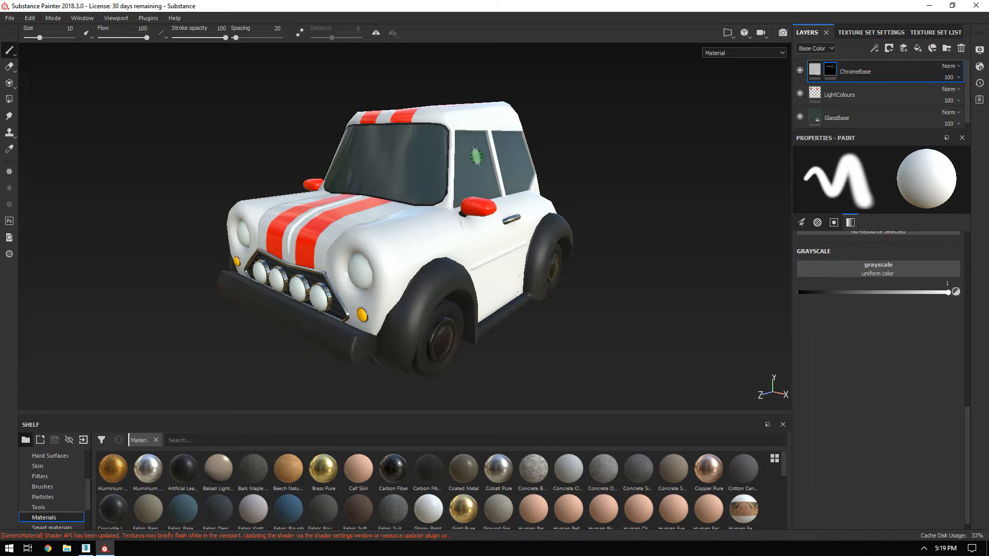
pyautogui.keyDown('alt'); pyautogui.moveTo(561, 221); pyautogui.dragTo(591, 227); pyautogui.keyUp('alt')
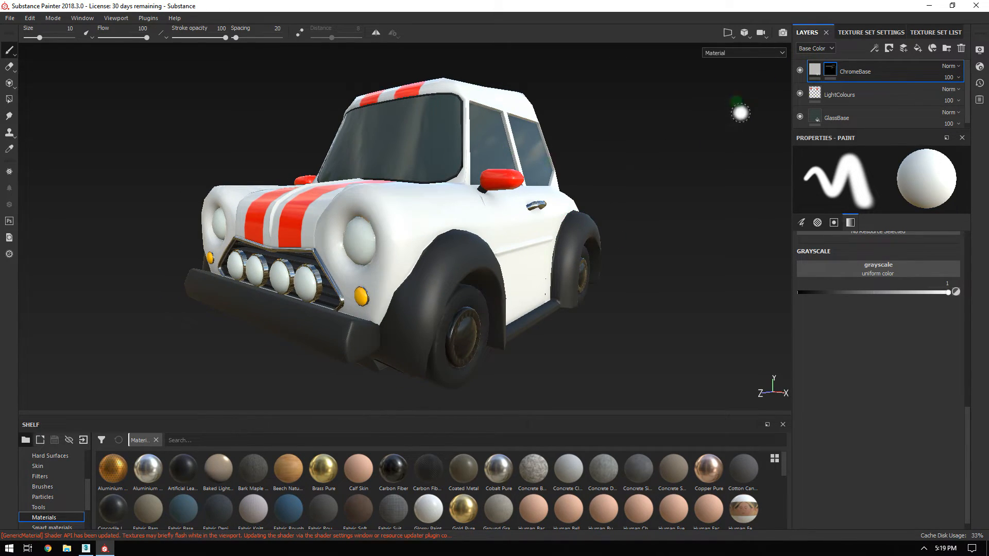
pyautogui.click(919, 34)
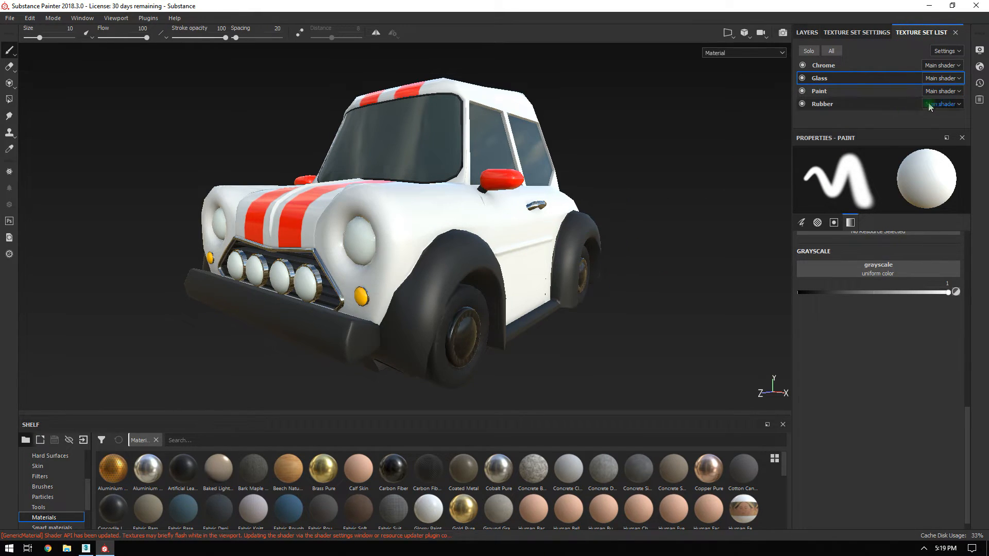
# Select the Paint texture set in the Texture Set List.
pyautogui.click(819, 93)
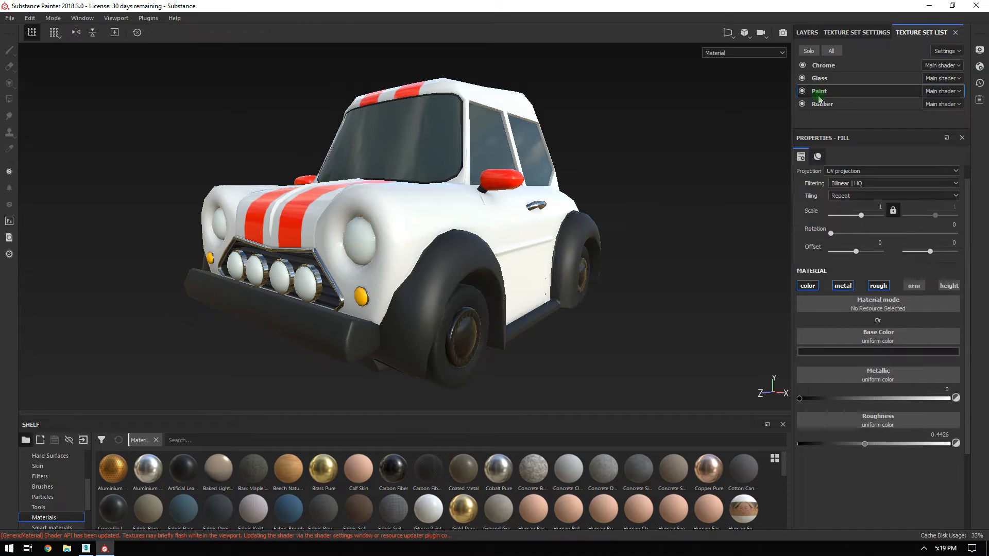
pyautogui.keyDown('alt'); pyautogui.moveTo(541, 260); pyautogui.dragTo(538, 149); pyautogui.keyUp('alt')
pyautogui.keyDown('alt'); pyautogui.moveTo(539, 149); pyautogui.dragTo(572, 223, button='right'); pyautogui.keyUp('alt')
pyautogui.keyDown('alt'); pyautogui.moveTo(573, 223); pyautogui.dragTo(585, 218, button='middle'); pyautogui.keyUp('alt')
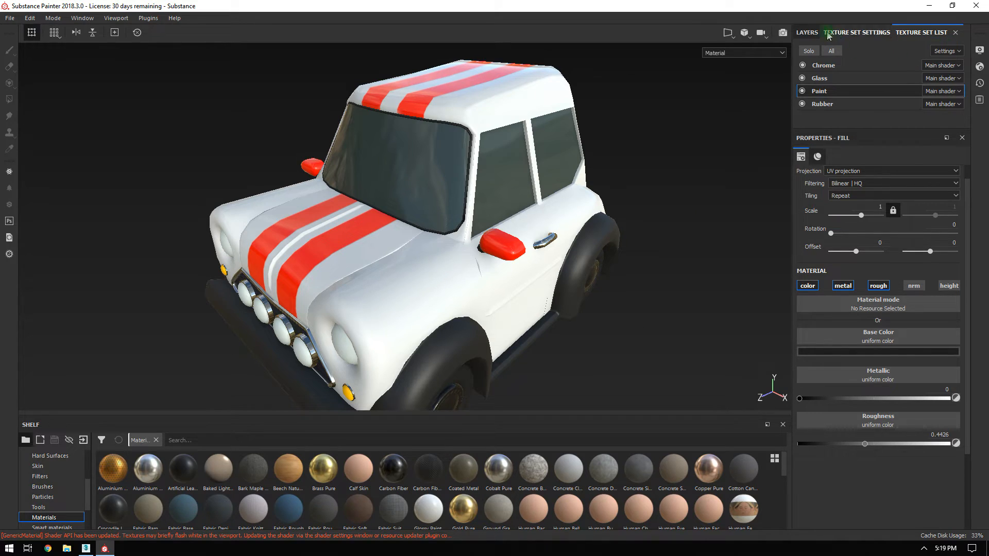
# Add a fill layer on top of the stack and name it DustyDirt.
pyautogui.click(807, 32)
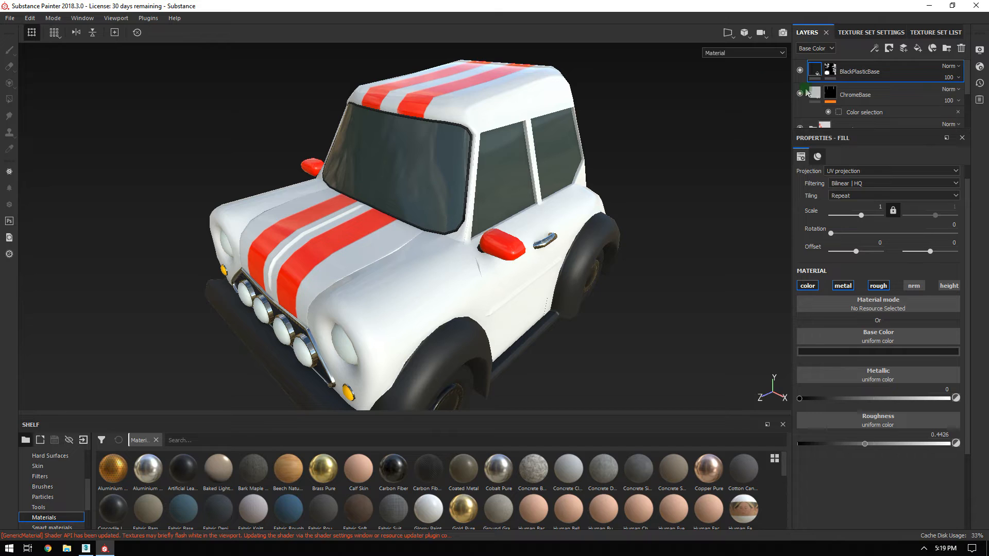
pyautogui.click(918, 48)
pyautogui.doubleClick(840, 71)
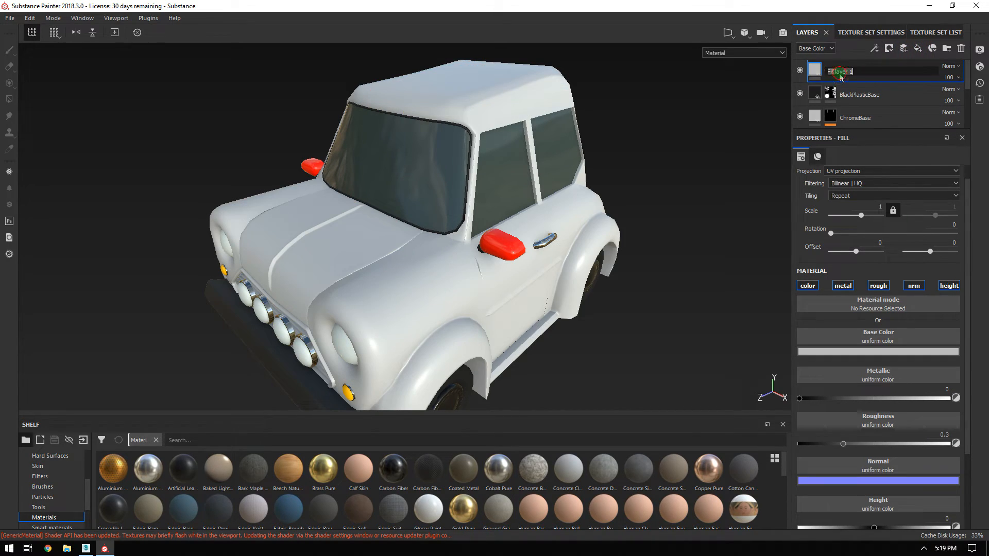
pyautogui.write('DustyDirt')
pyautogui.press('Return')
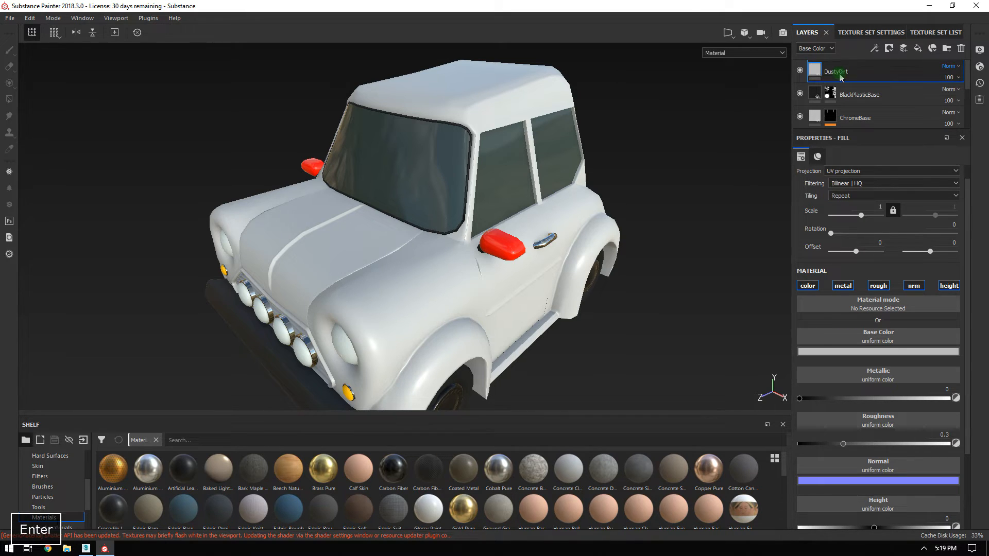
# Give the DustyDirt fill a dark brown base colour.
pyautogui.keyDown('alt'); pyautogui.moveTo(490, 277); pyautogui.dragTo(443, 194); pyautogui.keyUp('alt')
pyautogui.keyDown('alt'); pyautogui.moveTo(443, 193); pyautogui.dragTo(549, 274, button='right'); pyautogui.keyUp('alt')
pyautogui.click(833, 352)
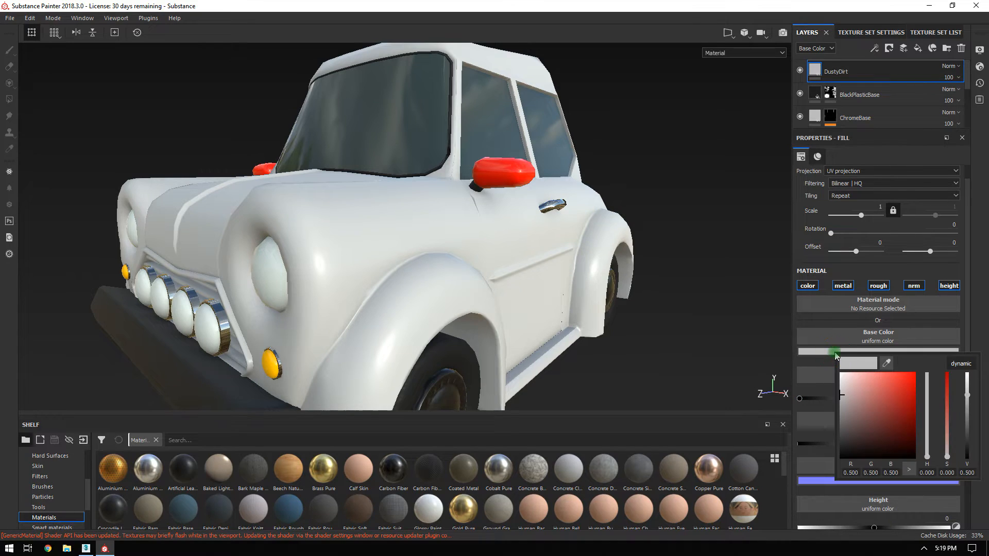
pyautogui.moveTo(927, 456)
pyautogui.mouseDown()
pyautogui.moveTo(928, 442)
pyautogui.moveTo(931, 459)
pyautogui.mouseUp()
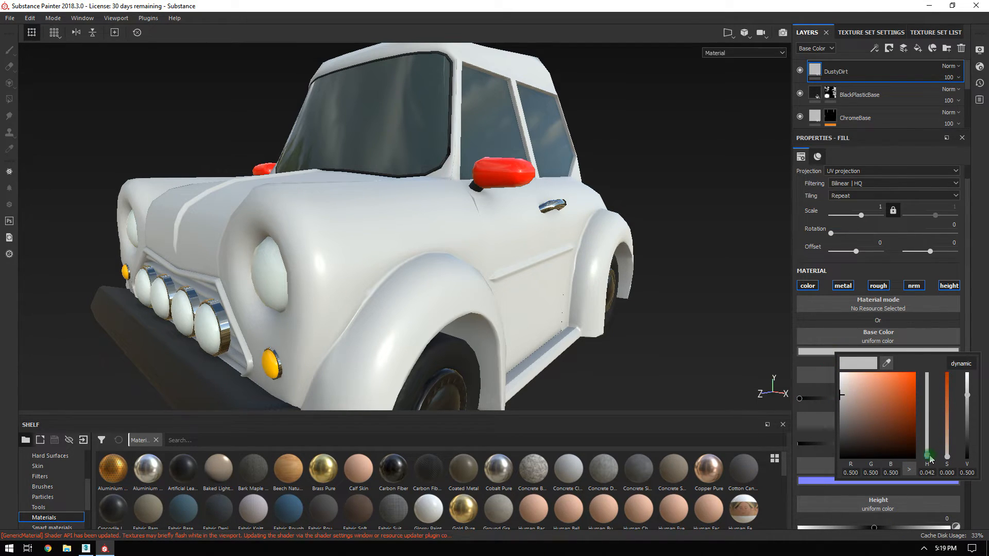
pyautogui.moveTo(843, 428); pyautogui.dragTo(853, 437)
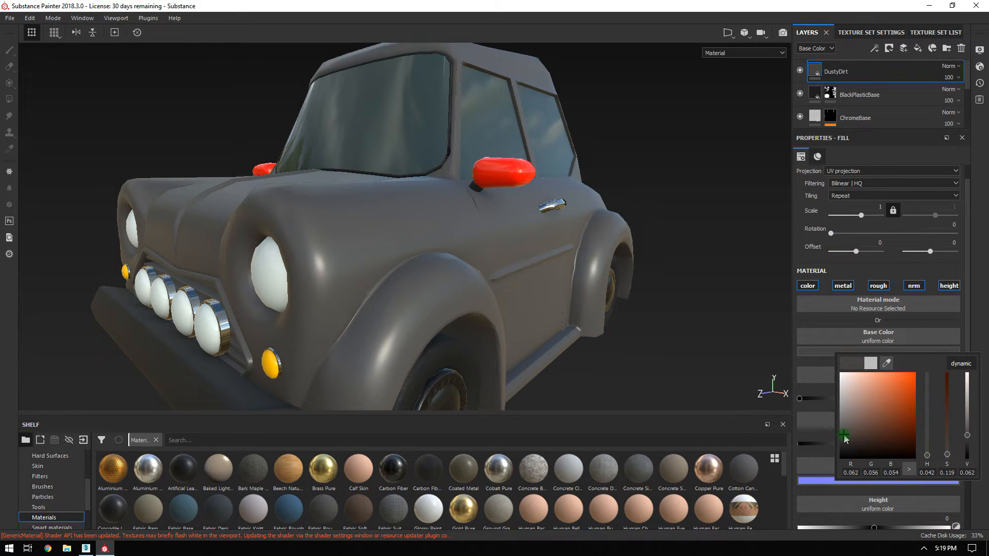
# Turn off the normal and height channels for the dirt fill.
pyautogui.keyDown('alt'); pyautogui.moveTo(601, 257); pyautogui.dragTo(535, 195); pyautogui.keyUp('alt')
pyautogui.keyDown('alt'); pyautogui.moveTo(534, 195); pyautogui.dragTo(615, 299, button='right'); pyautogui.keyUp('alt')
pyautogui.keyDown('alt'); pyautogui.moveTo(616, 298); pyautogui.dragTo(627, 263); pyautogui.keyUp('alt')
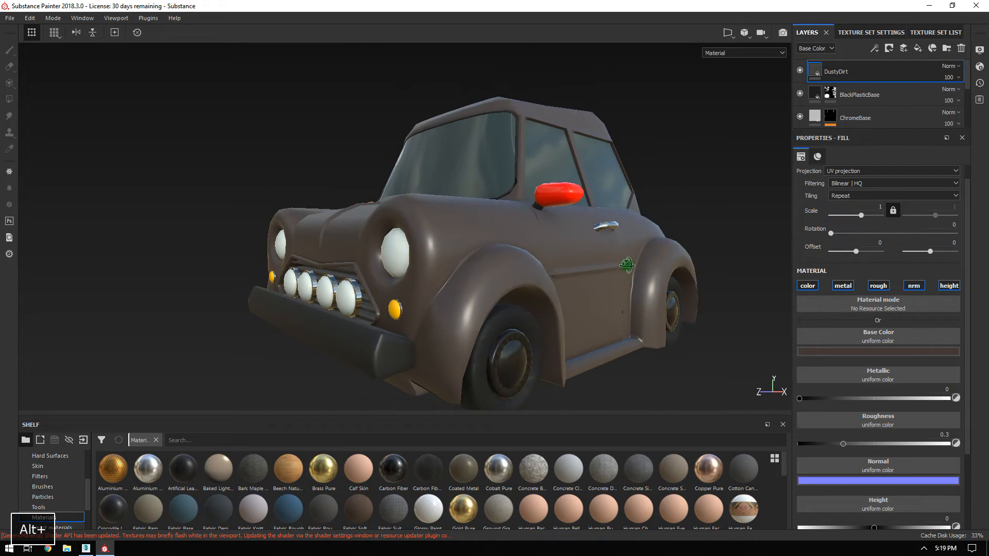
pyautogui.keyDown('alt'); pyautogui.moveTo(627, 263); pyautogui.dragTo(627, 275, button='middle'); pyautogui.keyUp('alt')
pyautogui.click(921, 289)
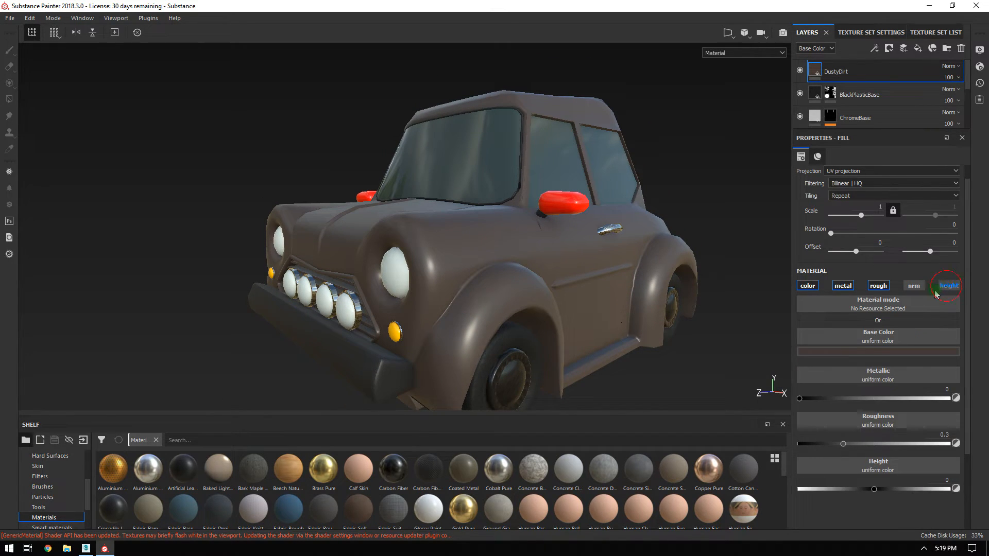
pyautogui.click(957, 286)
# Set the dirt roughness to about 0.96.
pyautogui.keyDown('alt'); pyautogui.moveTo(531, 288); pyautogui.dragTo(533, 242); pyautogui.keyUp('alt')
pyautogui.keyDown('alt'); pyautogui.moveTo(589, 289); pyautogui.dragTo(565, 243, button='middle'); pyautogui.keyUp('alt')
pyautogui.moveTo(935, 447); pyautogui.dragTo(964, 451)
pyautogui.keyDown('alt'); pyautogui.moveTo(404, 220); pyautogui.dragTo(488, 228); pyautogui.keyUp('alt')
pyautogui.moveTo(951, 444); pyautogui.dragTo(949, 445)
# Orbit around the car to check the matte brown coating.
pyautogui.keyDown('alt'); pyautogui.moveTo(481, 203); pyautogui.dragTo(521, 214); pyautogui.keyUp('alt')
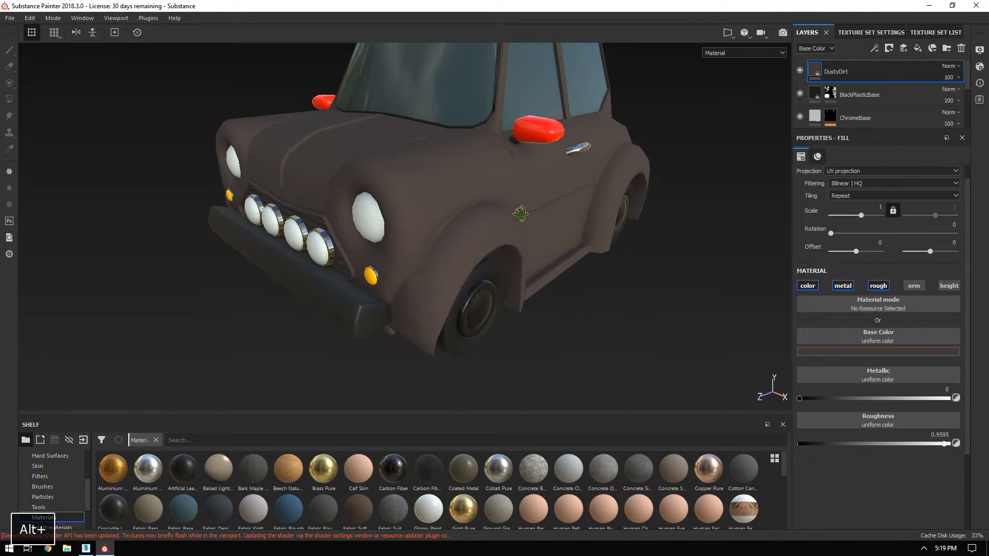
pyautogui.keyDown('alt'); pyautogui.moveTo(521, 214); pyautogui.dragTo(534, 254, button='right'); pyautogui.keyUp('alt')
pyautogui.keyDown('alt'); pyautogui.moveTo(534, 254); pyautogui.dragTo(460, 213); pyautogui.keyUp('alt')
pyautogui.keyDown('alt'); pyautogui.moveTo(460, 213); pyautogui.dragTo(332, 181, button='right'); pyautogui.keyUp('alt')
pyautogui.keyDown('alt'); pyautogui.moveTo(332, 181); pyautogui.dragTo(323, 190, button='middle'); pyautogui.keyUp('alt')
pyautogui.keyDown('alt'); pyautogui.moveTo(322, 190); pyautogui.dragTo(411, 247); pyautogui.keyUp('alt')
pyautogui.keyDown('alt'); pyautogui.moveTo(411, 247); pyautogui.dragTo(467, 313, button='right'); pyautogui.keyUp('alt')
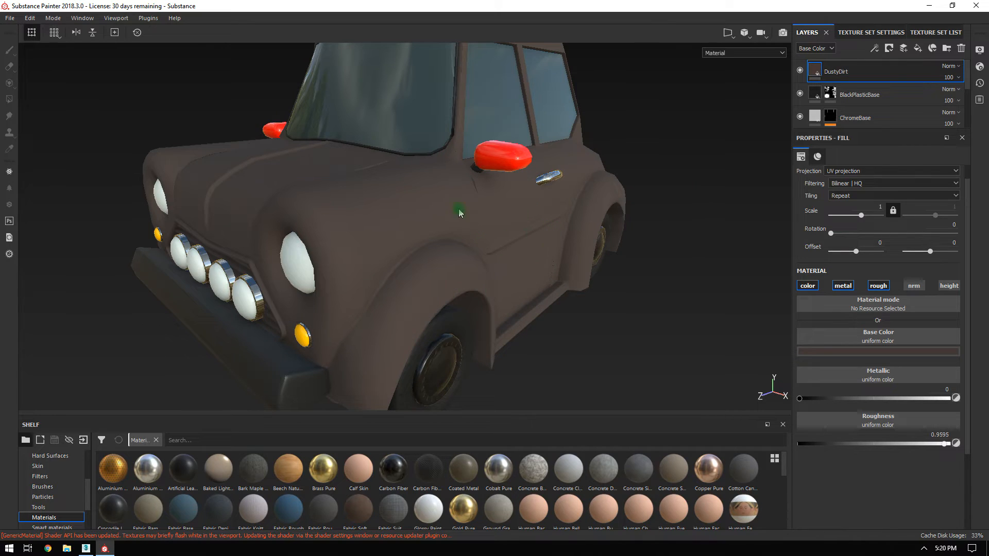
pyautogui.keyDown('alt'); pyautogui.moveTo(560, 242); pyautogui.dragTo(395, 212, button='right'); pyautogui.keyUp('alt')
pyautogui.keyDown('alt'); pyautogui.moveTo(395, 212); pyautogui.dragTo(463, 252); pyautogui.keyUp('alt')
pyautogui.keyDown('alt'); pyautogui.moveTo(463, 251); pyautogui.dragTo(467, 261, button='middle'); pyautogui.keyUp('alt')
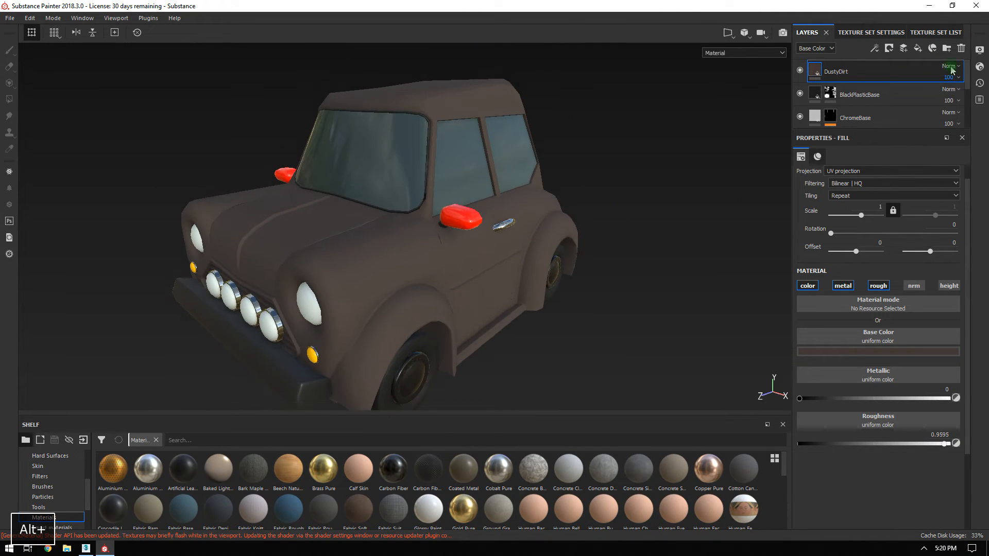
pyautogui.rightClick(848, 74)
# Add a black mask to DustyDirt holding a Mask Builder - Legacy generator.
pyautogui.click(846, 76)
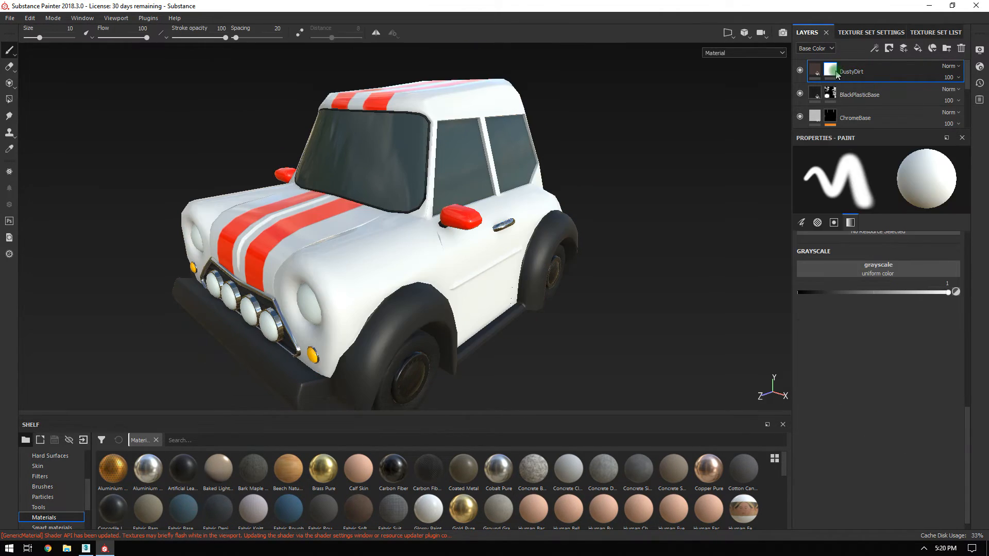
pyautogui.rightClick(838, 75)
pyautogui.click(922, 256)
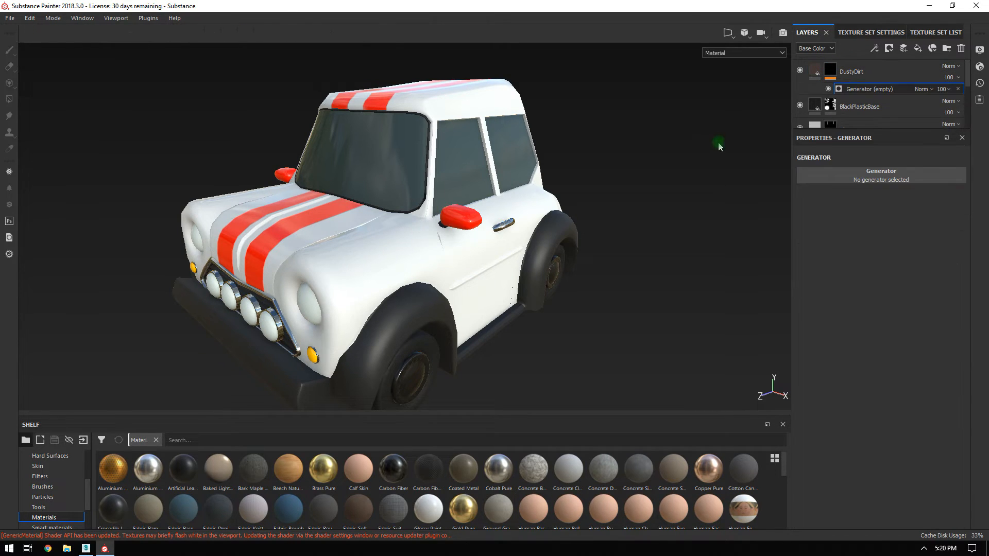
pyautogui.click(893, 178)
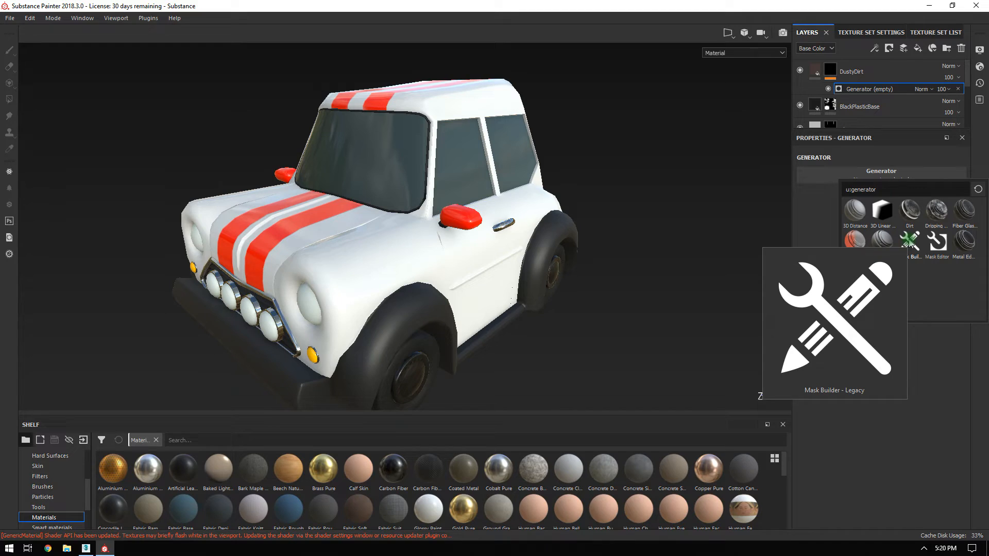
pyautogui.click(911, 243)
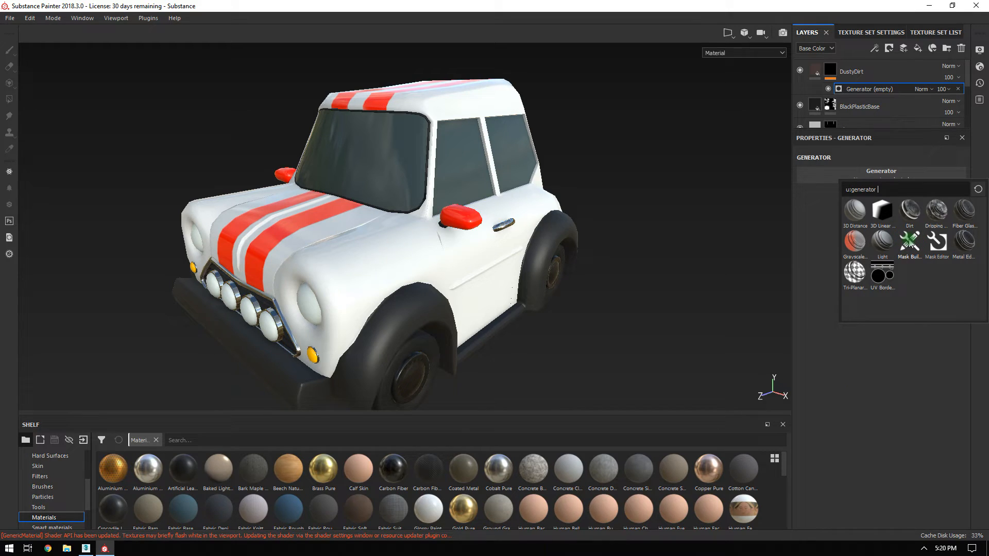
pyautogui.click(910, 244)
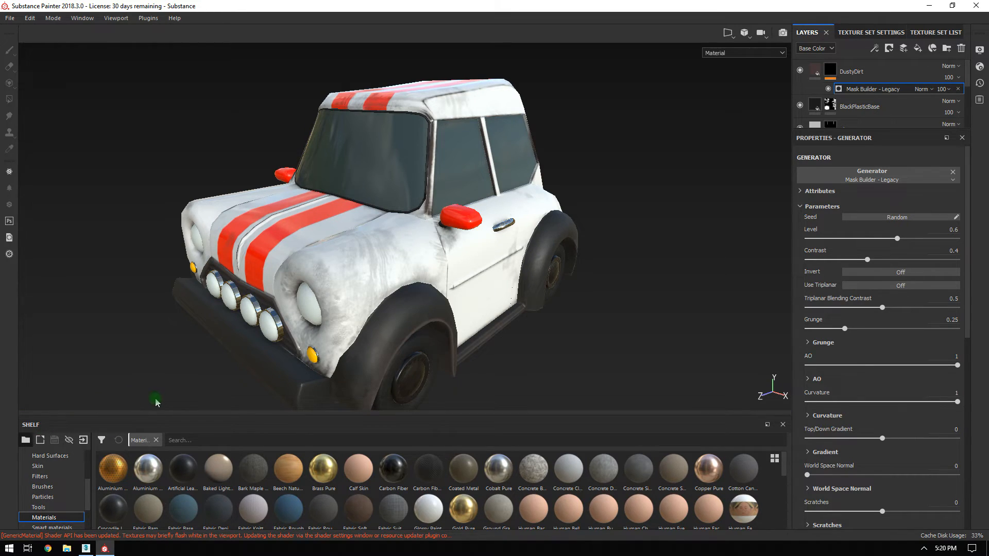
# Orbit around the car, closing in on a headlight and the door, to inspect the dust.
pyautogui.keyDown('alt'); pyautogui.moveTo(629, 236); pyautogui.dragTo(492, 206); pyautogui.keyUp('alt')
pyautogui.keyDown('alt'); pyautogui.moveTo(492, 205); pyautogui.dragTo(605, 134, button='middle'); pyautogui.keyUp('alt')
pyautogui.keyDown('alt'); pyautogui.moveTo(607, 195); pyautogui.dragTo(678, 305); pyautogui.keyUp('alt')
pyautogui.keyDown('alt'); pyautogui.moveTo(678, 305); pyautogui.dragTo(733, 340, button='right'); pyautogui.keyUp('alt')
pyautogui.keyDown('alt'); pyautogui.moveTo(392, 296); pyautogui.dragTo(603, 127, button='middle'); pyautogui.keyUp('alt')
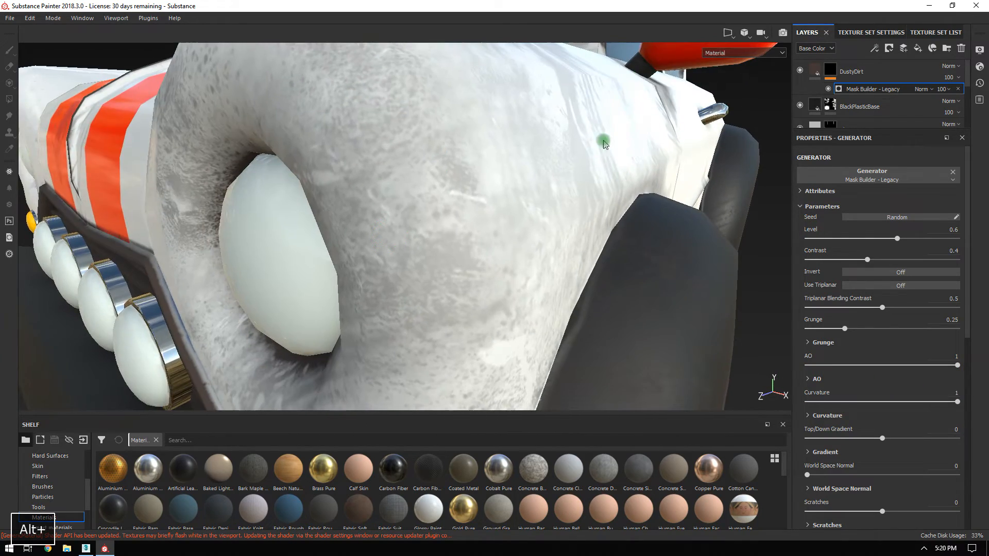
pyautogui.keyDown('alt'); pyautogui.moveTo(604, 129); pyautogui.dragTo(389, 97, button='right'); pyautogui.keyUp('alt')
pyautogui.keyDown('alt'); pyautogui.moveTo(469, 131); pyautogui.dragTo(479, 170); pyautogui.keyUp('alt')
pyautogui.keyDown('alt'); pyautogui.moveTo(480, 170); pyautogui.dragTo(450, 98, button='right'); pyautogui.keyUp('alt')
pyautogui.keyDown('alt'); pyautogui.moveTo(451, 98); pyautogui.dragTo(236, 165); pyautogui.keyUp('alt')
pyautogui.keyDown('alt'); pyautogui.moveTo(423, 170); pyautogui.dragTo(464, 103, button='right'); pyautogui.keyUp('alt')
pyautogui.keyDown('alt'); pyautogui.moveTo(464, 104); pyautogui.dragTo(402, 132); pyautogui.keyUp('alt')
pyautogui.keyDown('alt'); pyautogui.moveTo(401, 132); pyautogui.dragTo(434, 199, button='right'); pyautogui.keyUp('alt')
pyautogui.keyDown('alt'); pyautogui.moveTo(434, 198); pyautogui.dragTo(524, 173, button='middle'); pyautogui.keyUp('alt')
pyautogui.moveTo(512, 186)
pyautogui.keyDown('alt'); pyautogui.mouseDown(button='right')
pyautogui.moveTo(521, 194)
pyautogui.moveTo(502, 174)
pyautogui.mouseUp(button='right'); pyautogui.keyUp('alt')
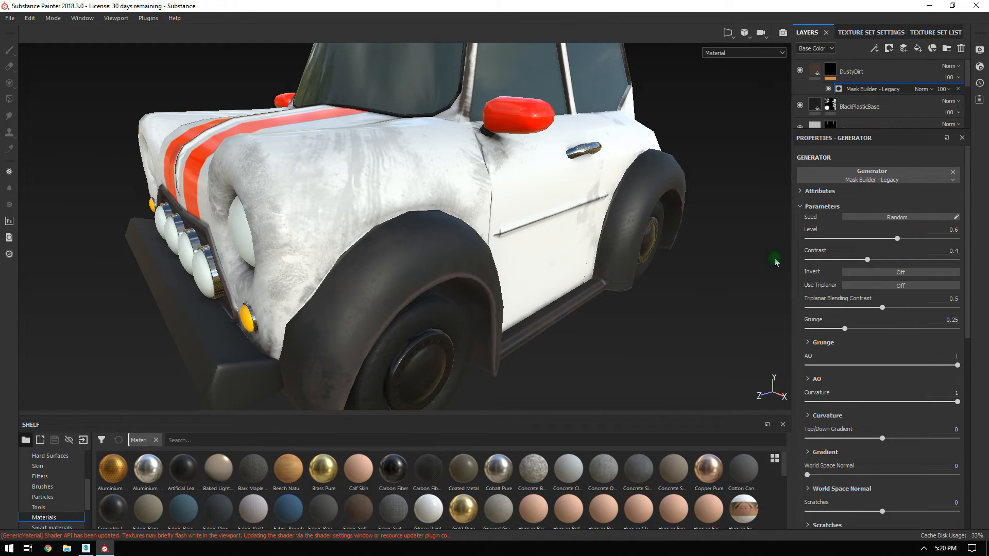
# Turn Use Triplanar on for the dust generator and recheck the car.
pyautogui.click(857, 290)
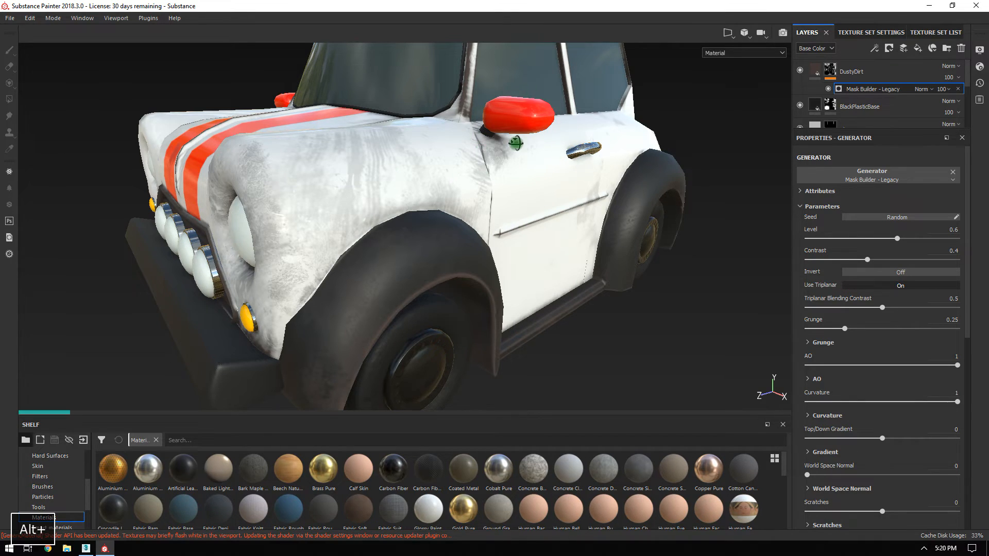
pyautogui.keyDown('alt'); pyautogui.moveTo(515, 143); pyautogui.dragTo(408, 202); pyautogui.keyUp('alt')
pyautogui.keyDown('alt'); pyautogui.moveTo(617, 218); pyautogui.dragTo(507, 131); pyautogui.keyUp('alt')
pyautogui.keyDown('alt'); pyautogui.moveTo(337, 124); pyautogui.dragTo(766, 268); pyautogui.keyUp('alt')
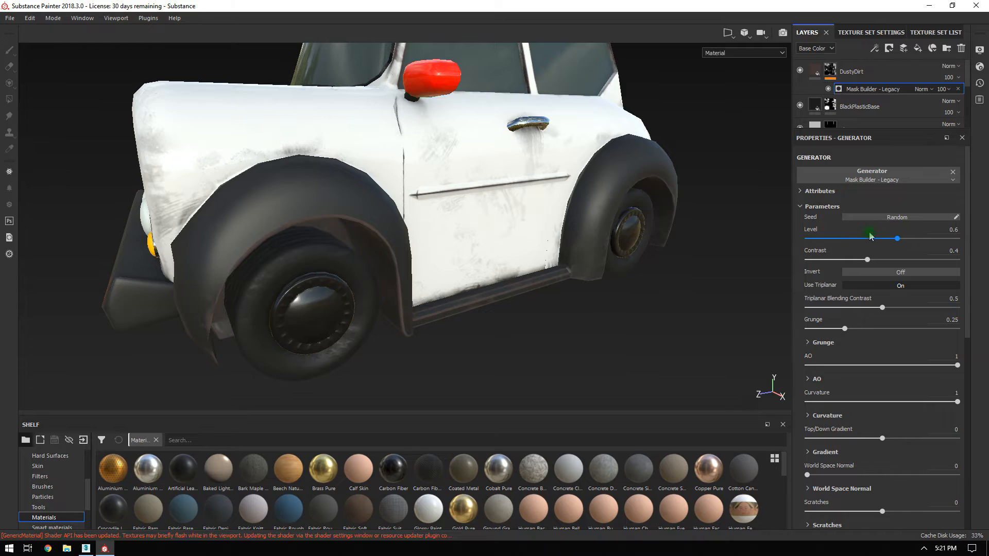
pyautogui.scroll(-2, 878, 294)
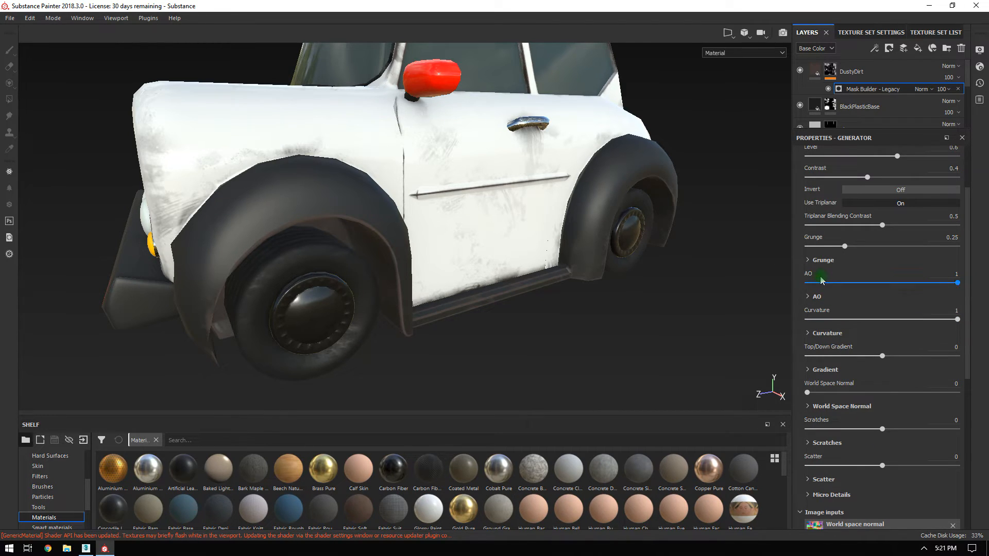
# Check the dust mask's AO settings and inspect the striped hood up close.
pyautogui.click(809, 297)
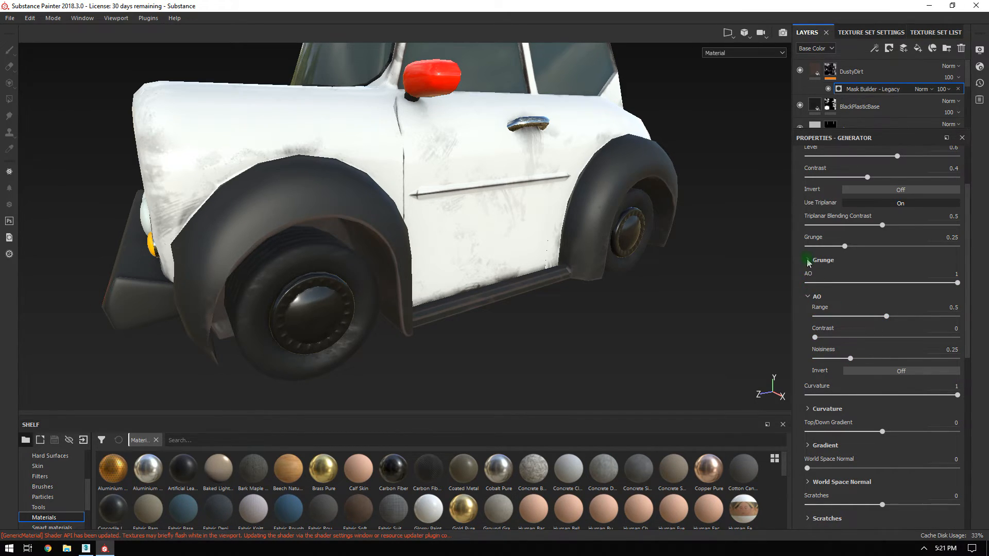
pyautogui.click(809, 296)
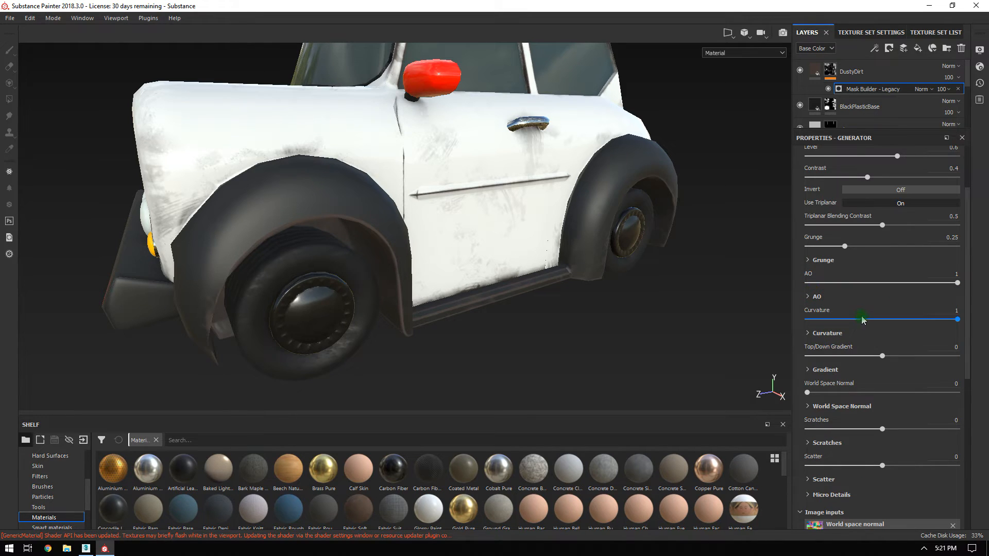
pyautogui.keyDown('alt'); pyautogui.moveTo(374, 133); pyautogui.dragTo(565, 221); pyautogui.keyUp('alt')
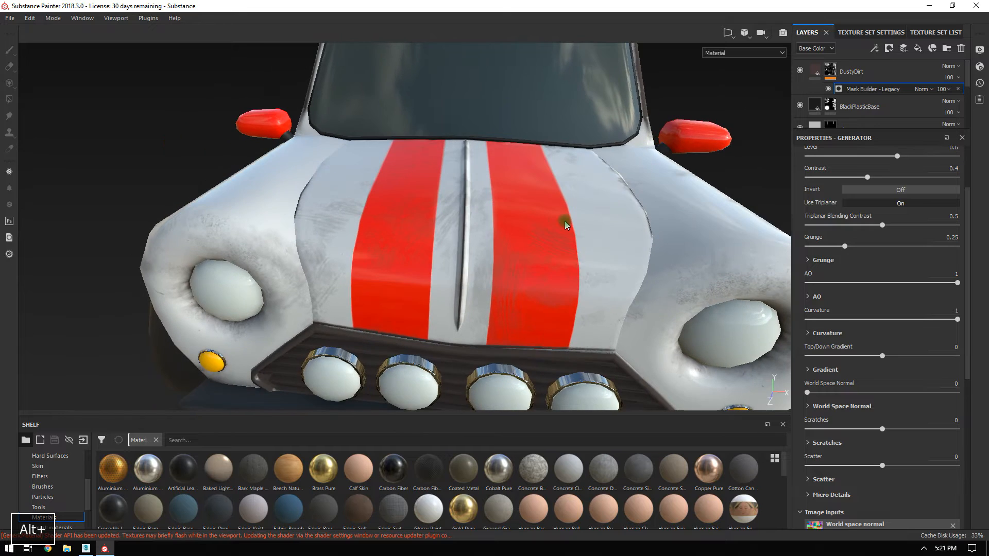
pyautogui.keyDown('alt'); pyautogui.moveTo(565, 221); pyautogui.dragTo(610, 290, button='right'); pyautogui.keyUp('alt')
pyautogui.keyDown('alt'); pyautogui.moveTo(611, 290); pyautogui.dragTo(589, 214); pyautogui.keyUp('alt')
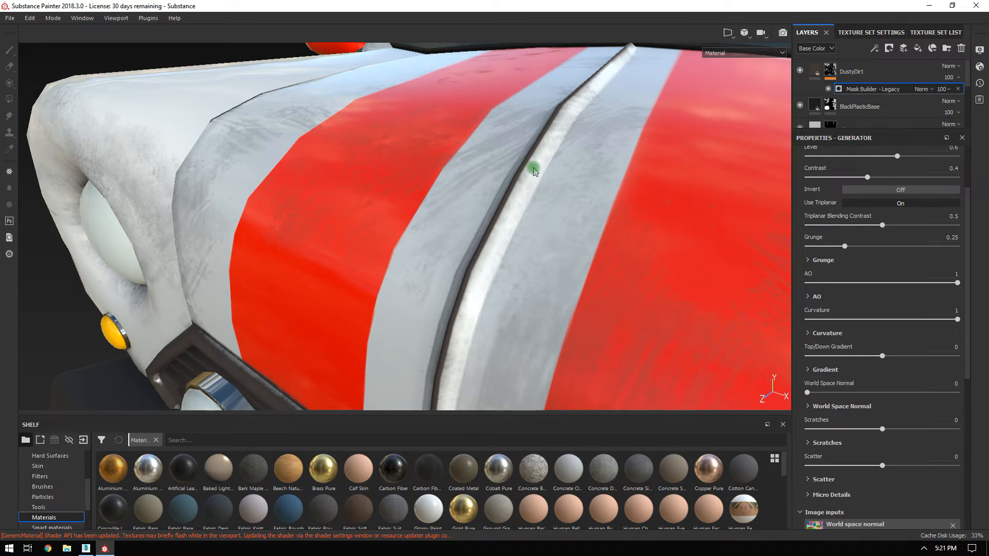
# Keep Curvature at 1, set Convex Range to 0 and Concave Range to 0.5.
pyautogui.moveTo(849, 323); pyautogui.dragTo(789, 329)
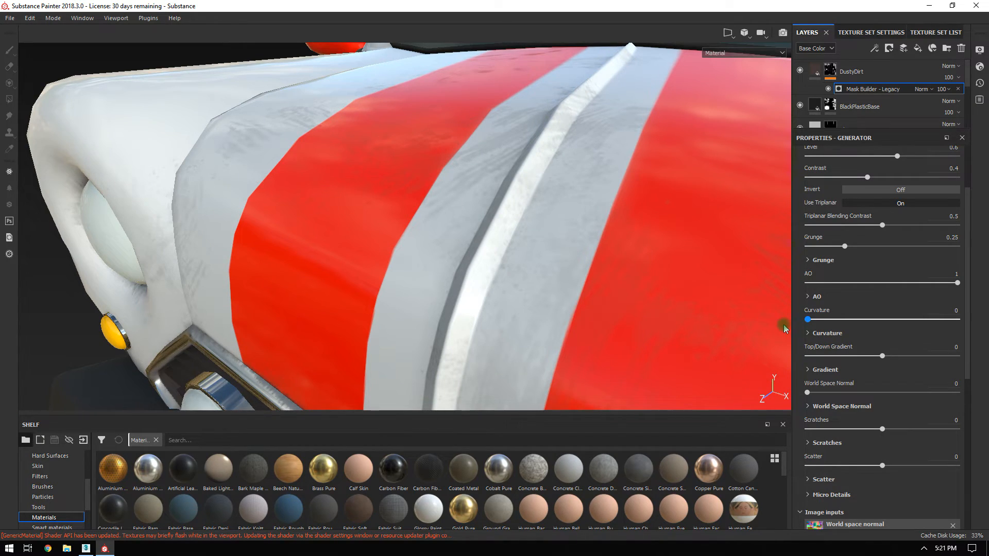
pyautogui.click(807, 334)
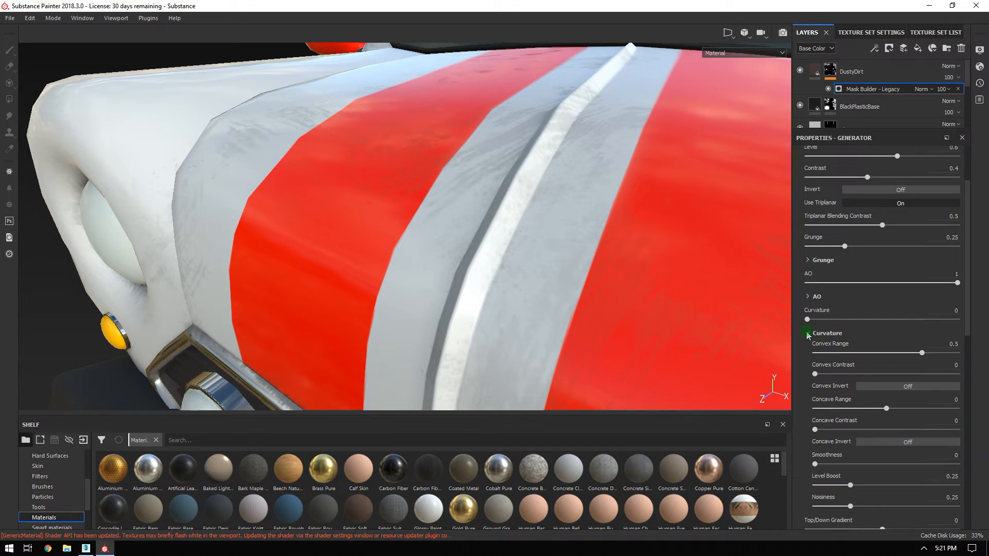
pyautogui.moveTo(807, 324); pyautogui.dragTo(975, 322)
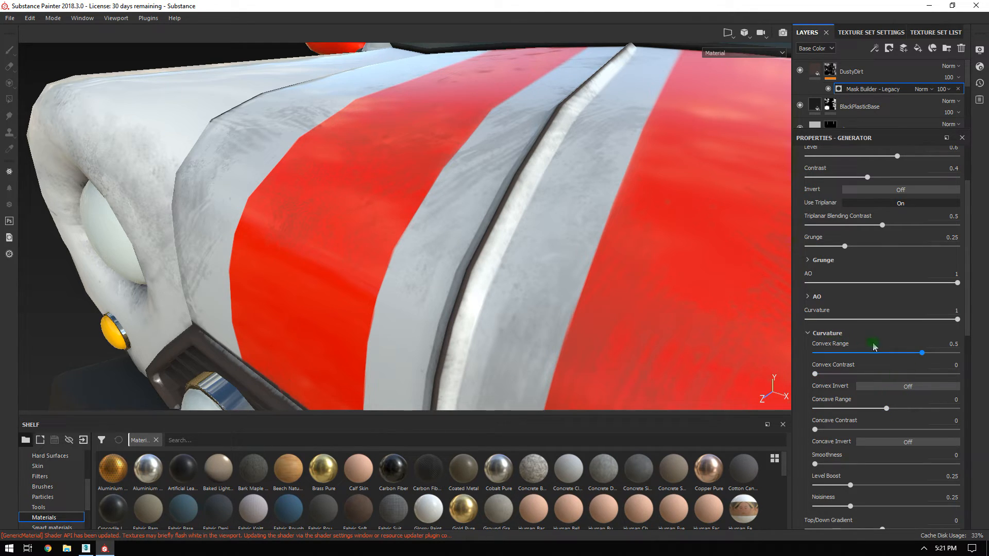
pyautogui.press('Return')
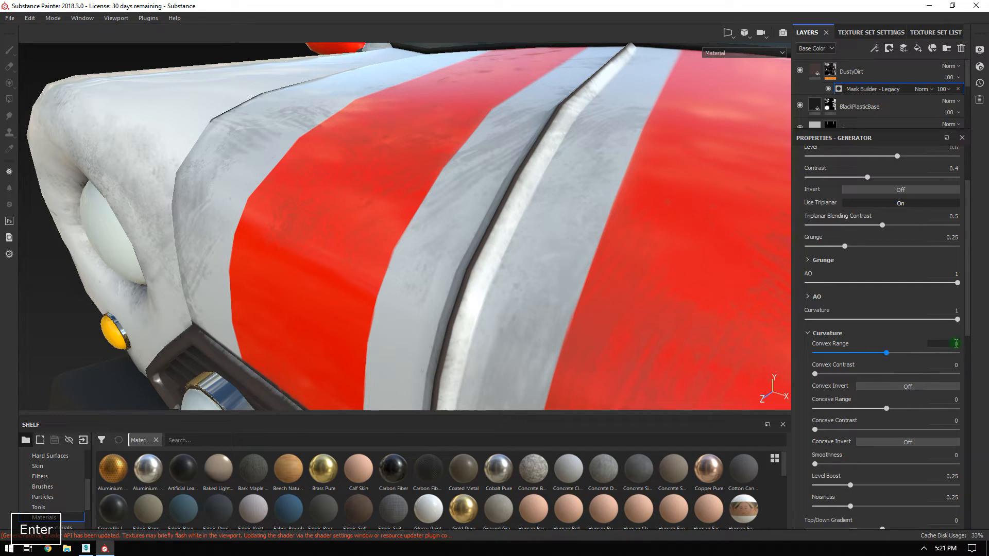
pyautogui.click(955, 399)
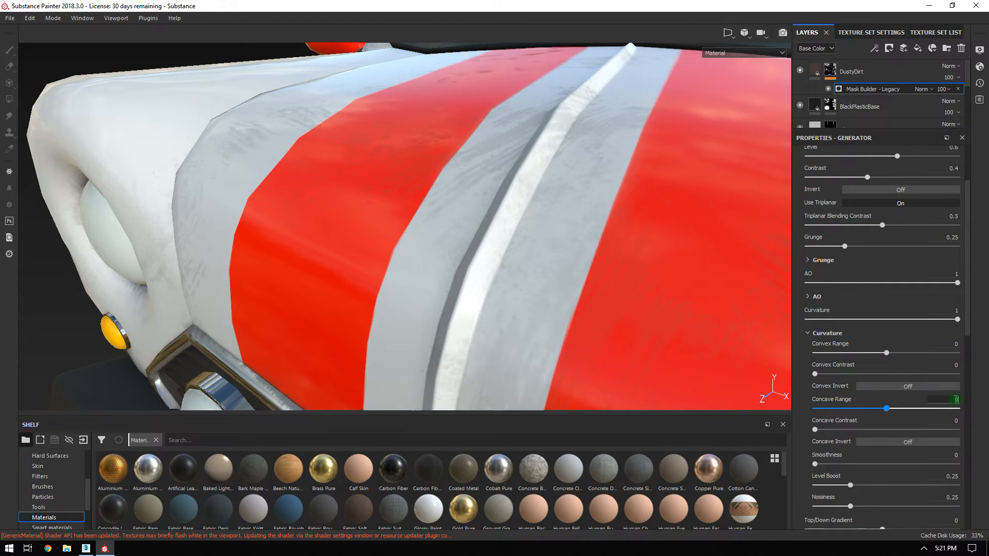
pyautogui.write('0.5')
pyautogui.press('Return')
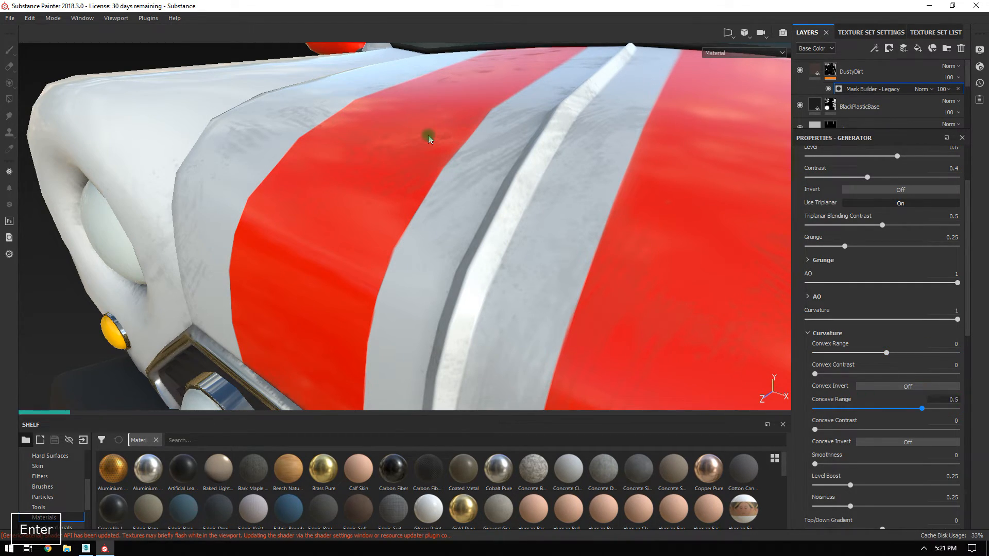
pyautogui.keyDown('alt'); pyautogui.moveTo(642, 169); pyautogui.dragTo(727, 198); pyautogui.keyUp('alt')
pyautogui.keyDown('alt'); pyautogui.moveTo(487, 209); pyautogui.dragTo(550, 243); pyautogui.keyUp('alt')
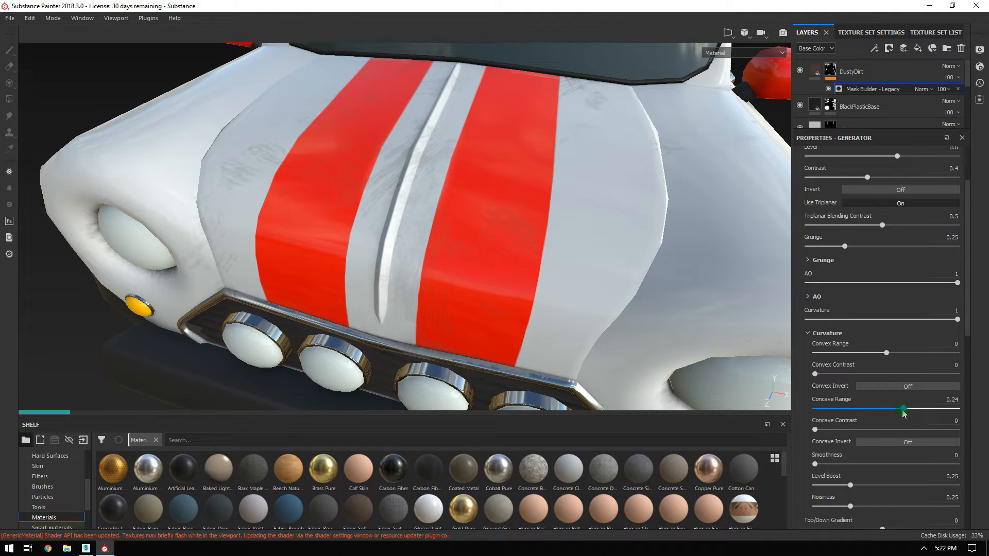
# Raise the dust mask's Concave Range to 0.37 and curvature Smoothness to 1.63.
pyautogui.moveTo(908, 411); pyautogui.dragTo(912, 411)
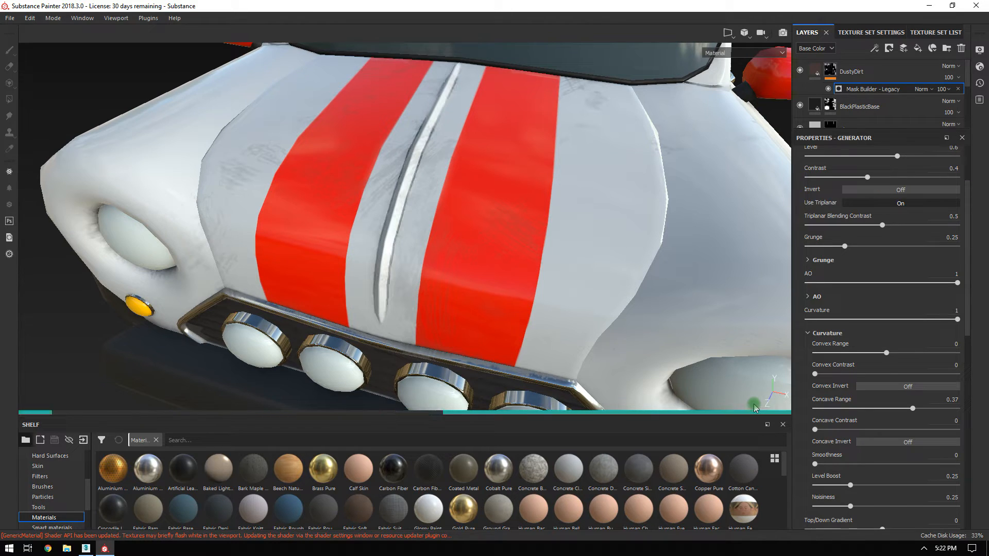
pyautogui.keyDown('alt'); pyautogui.moveTo(568, 276); pyautogui.dragTo(592, 280); pyautogui.keyUp('alt')
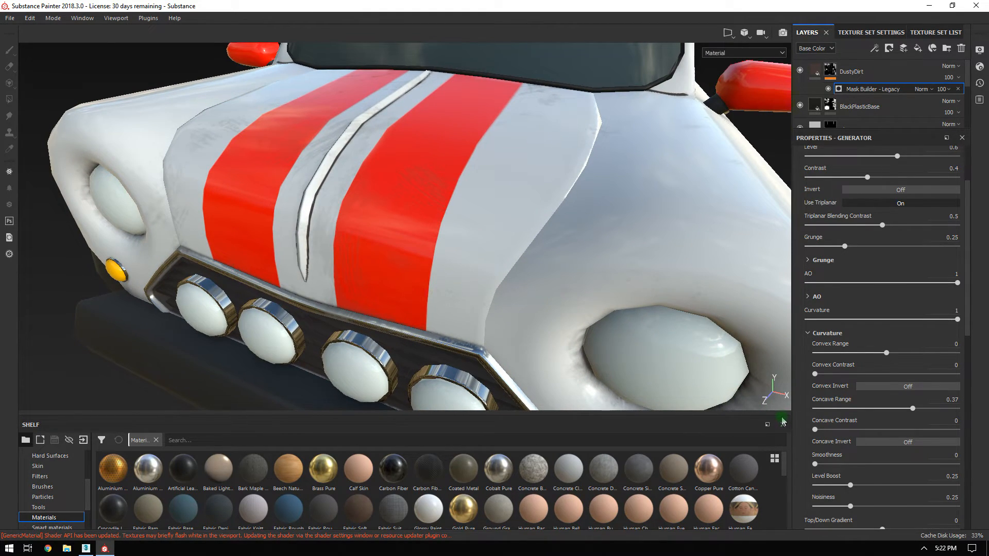
pyautogui.moveTo(849, 468); pyautogui.dragTo(862, 468)
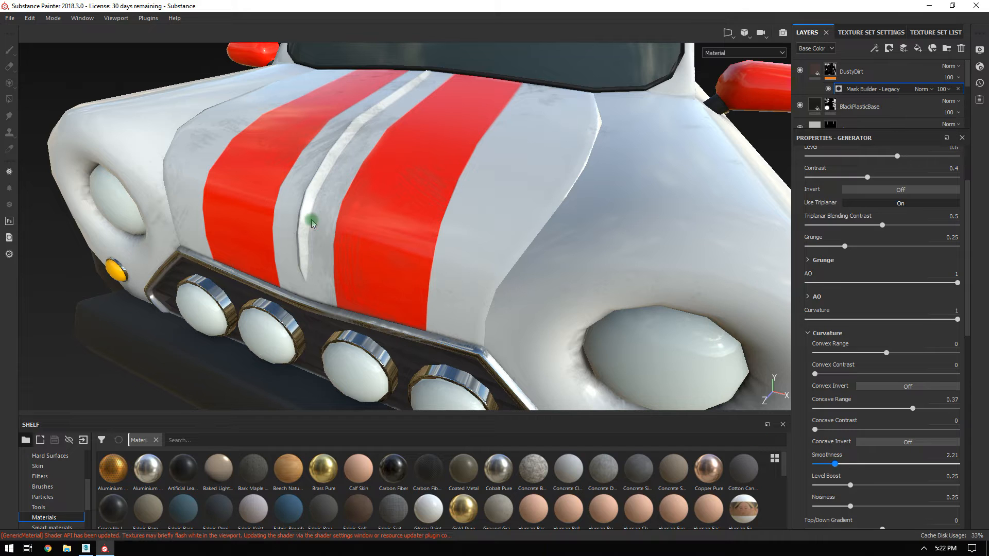
# Inspect the grime along the car's side and front, then collapse the curvature settings.
pyautogui.keyDown('alt'); pyautogui.moveTo(364, 135); pyautogui.dragTo(325, 204); pyautogui.keyUp('alt')
pyautogui.keyDown('alt'); pyautogui.moveTo(557, 260); pyautogui.dragTo(242, 156, button='middle'); pyautogui.keyUp('alt')
pyautogui.keyDown('alt'); pyautogui.moveTo(430, 242); pyautogui.dragTo(382, 232); pyautogui.keyUp('alt')
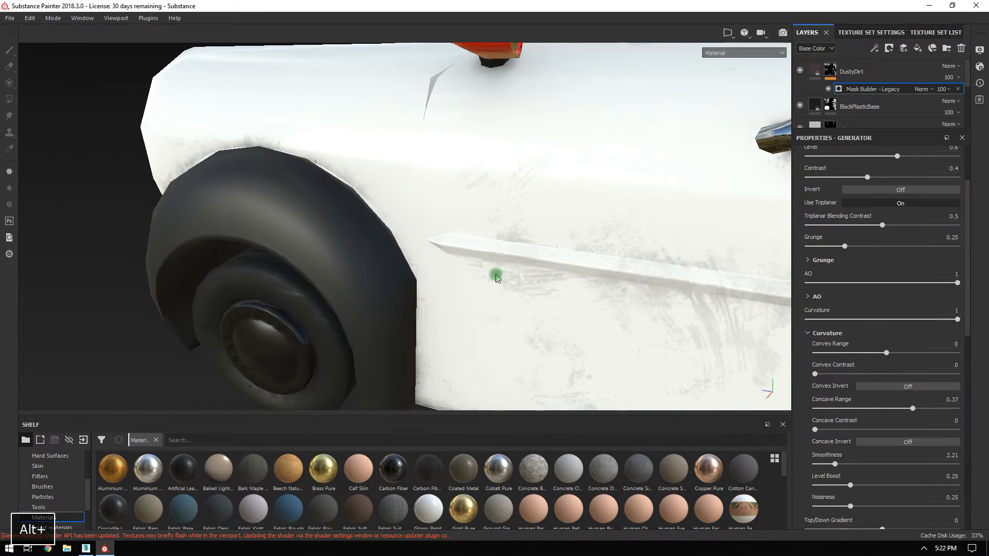
pyautogui.keyDown('alt'); pyautogui.moveTo(497, 279); pyautogui.dragTo(388, 168, button='middle'); pyautogui.keyUp('alt')
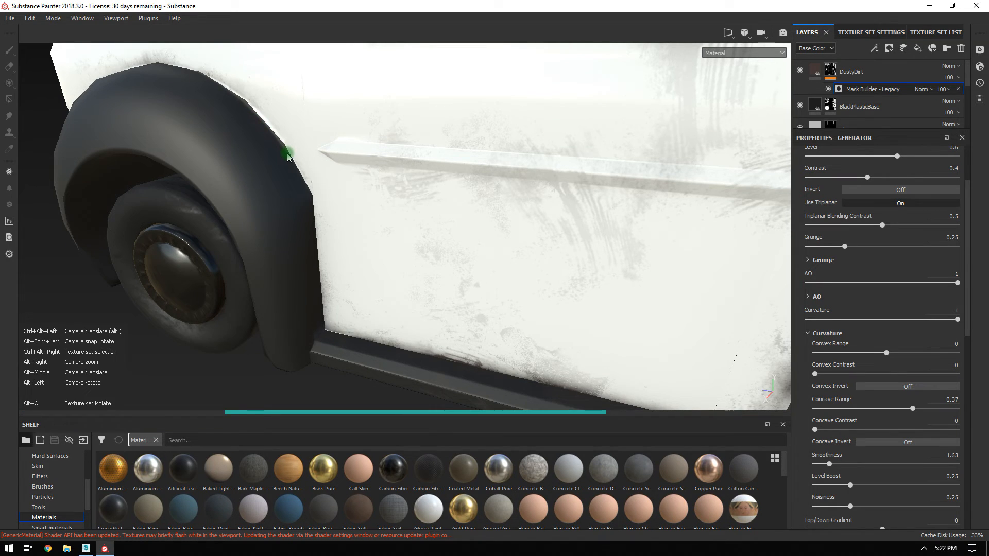
pyautogui.keyDown('alt'); pyautogui.moveTo(434, 222); pyautogui.dragTo(571, 182); pyautogui.keyUp('alt')
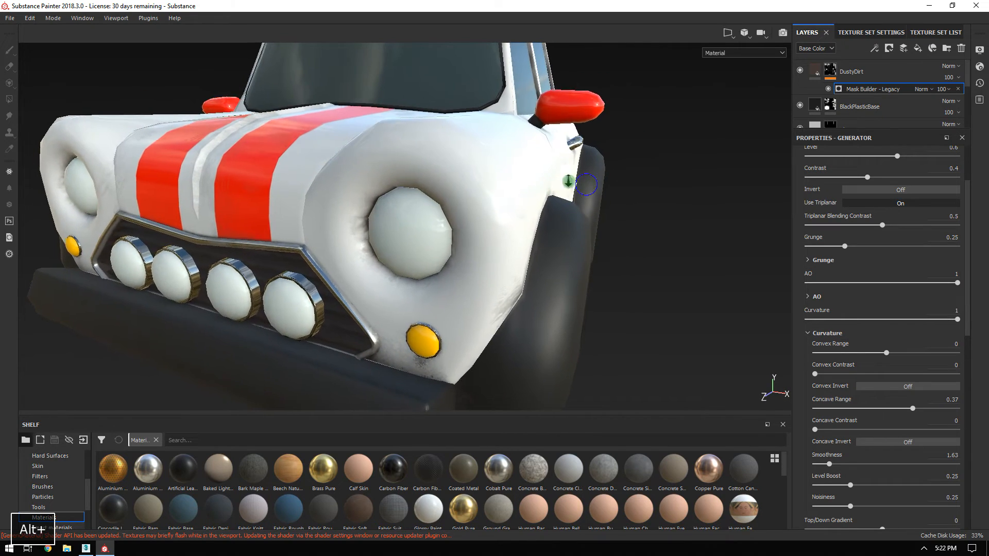
pyautogui.keyDown('alt'); pyautogui.moveTo(571, 181); pyautogui.dragTo(523, 172, button='right'); pyautogui.keyUp('alt')
pyautogui.keyDown('alt'); pyautogui.moveTo(523, 172); pyautogui.dragTo(408, 200); pyautogui.keyUp('alt')
pyautogui.keyDown('alt'); pyautogui.moveTo(407, 200); pyautogui.dragTo(598, 240, button='right'); pyautogui.keyUp('alt')
pyautogui.keyDown('alt'); pyautogui.moveTo(598, 240); pyautogui.dragTo(565, 254, button='middle'); pyautogui.keyUp('alt')
pyautogui.keyDown('alt'); pyautogui.moveTo(564, 254); pyautogui.dragTo(527, 210); pyautogui.keyUp('alt')
pyautogui.keyDown('alt'); pyautogui.moveTo(527, 211); pyautogui.dragTo(553, 276, button='right'); pyautogui.keyUp('alt')
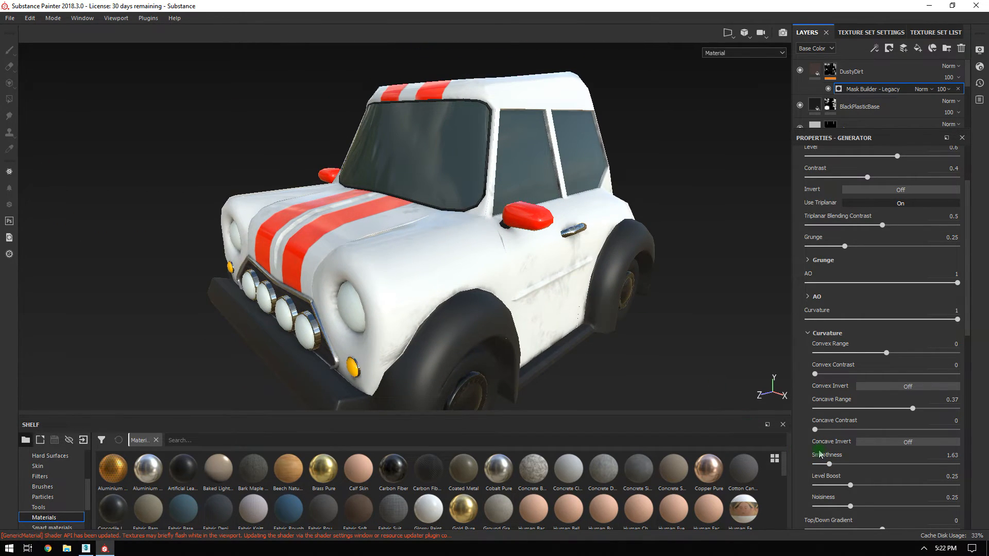
pyautogui.click(808, 334)
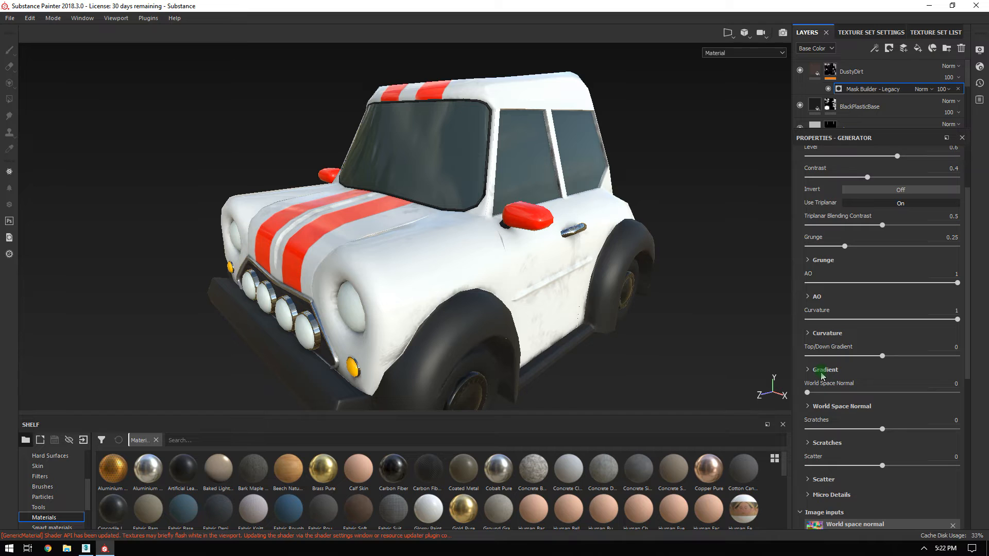
# Zoom in close on the car door to examine the dust.
pyautogui.scroll(-5, 825, 435)
pyautogui.keyDown('alt'); pyautogui.moveTo(479, 301); pyautogui.dragTo(608, 299); pyautogui.keyUp('alt')
pyautogui.keyDown('alt'); pyautogui.moveTo(479, 252); pyautogui.dragTo(612, 189, button='middle'); pyautogui.keyUp('alt')
pyautogui.keyDown('alt'); pyautogui.moveTo(618, 189); pyautogui.dragTo(350, 227); pyautogui.keyUp('alt')
pyautogui.keyDown('alt'); pyautogui.moveTo(482, 208); pyautogui.dragTo(652, 276, button='right'); pyautogui.keyUp('alt')
pyautogui.keyDown('alt'); pyautogui.moveTo(651, 277); pyautogui.dragTo(603, 221); pyautogui.keyUp('alt')
pyautogui.keyDown('alt'); pyautogui.moveTo(602, 221); pyautogui.dragTo(473, 150, button='middle'); pyautogui.keyUp('alt')
pyautogui.keyDown('alt'); pyautogui.moveTo(472, 150); pyautogui.dragTo(582, 283, button='right'); pyautogui.keyUp('alt')
pyautogui.keyDown('alt'); pyautogui.moveTo(583, 282); pyautogui.dragTo(524, 245); pyautogui.keyUp('alt')
pyautogui.keyDown('alt'); pyautogui.moveTo(523, 244); pyautogui.dragTo(541, 209, button='middle'); pyautogui.keyUp('alt')
pyautogui.keyDown('alt'); pyautogui.moveTo(574, 192); pyautogui.dragTo(544, 224); pyautogui.keyUp('alt')
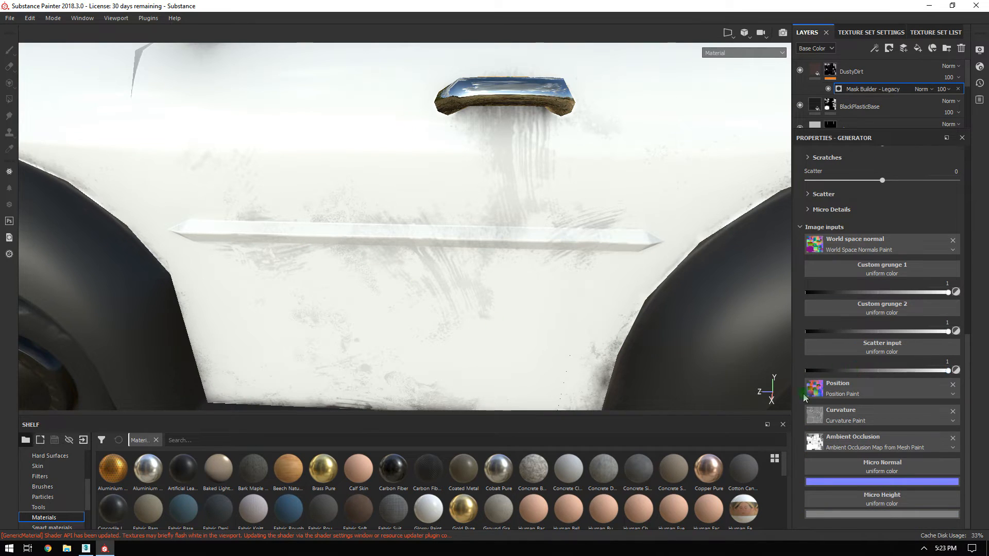
pyautogui.scroll(8, 871, 386)
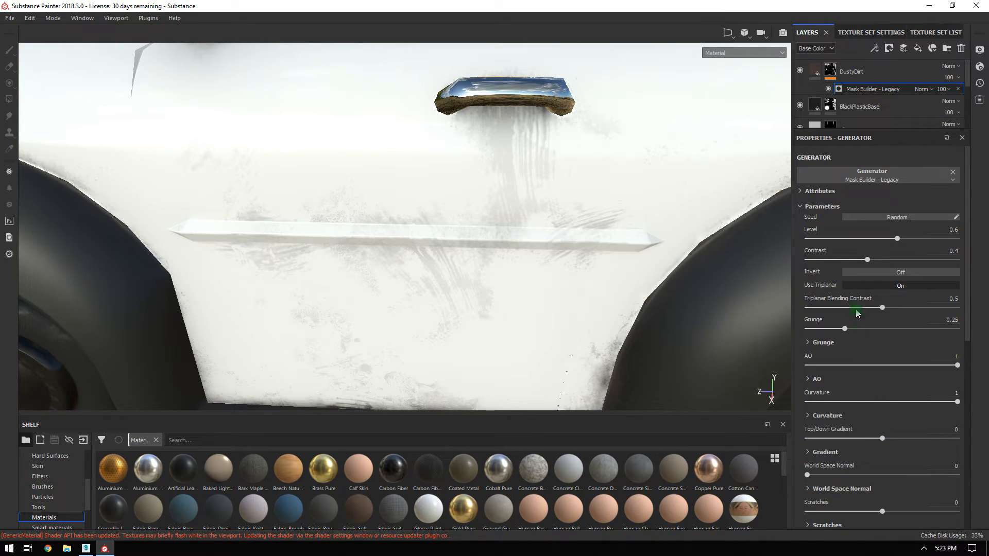
# Expand the dust mask's Grunge settings and switch Use Custom Grunge on.
pyautogui.click(815, 345)
pyautogui.scroll(-1, 850, 360)
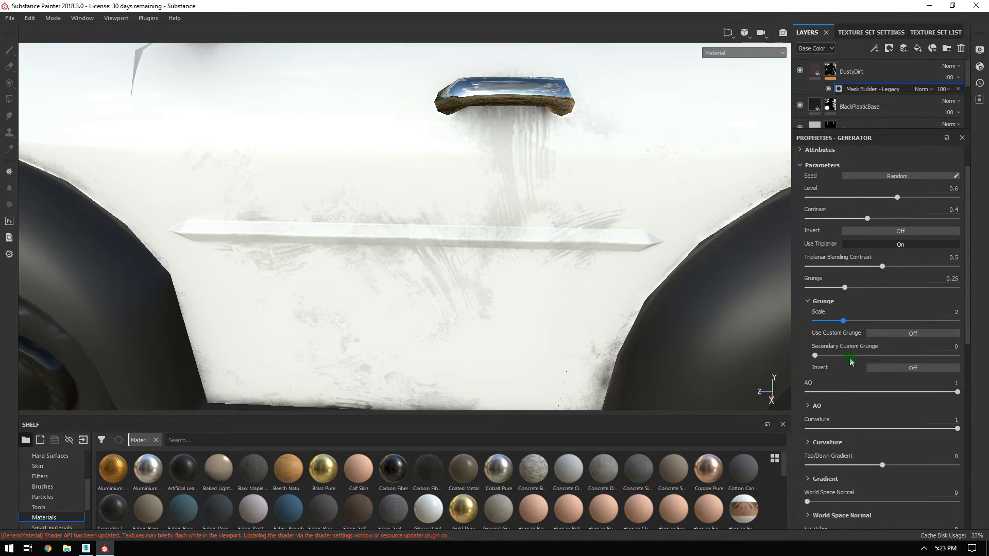
pyautogui.scroll(-7, 865, 334)
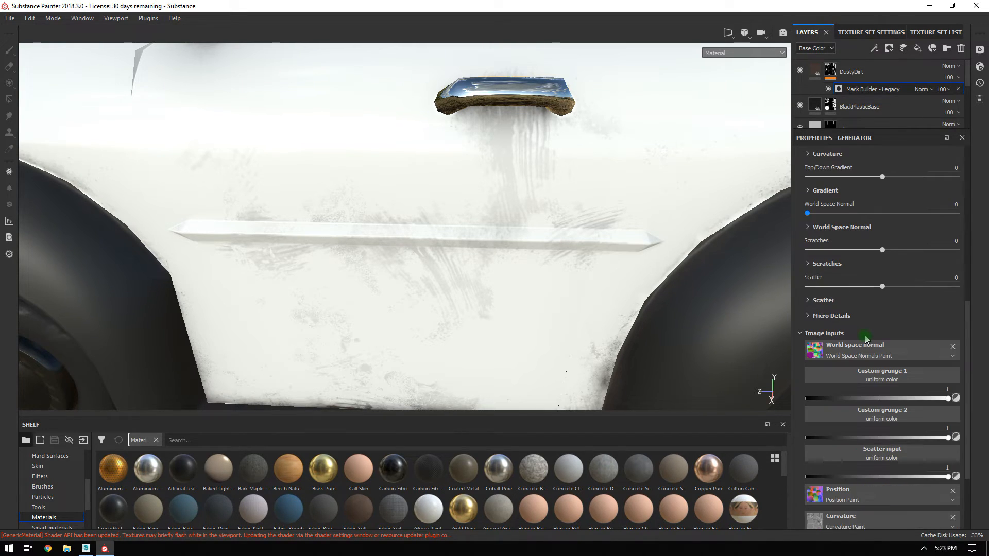
pyautogui.scroll(5, 866, 338)
pyautogui.scroll(-6, 870, 336)
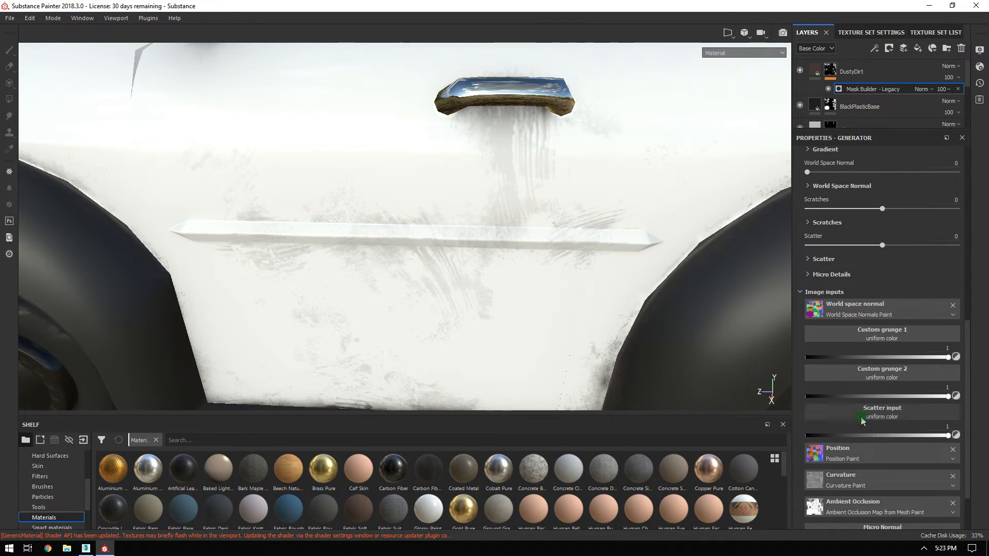
pyautogui.scroll(-2, 900, 427)
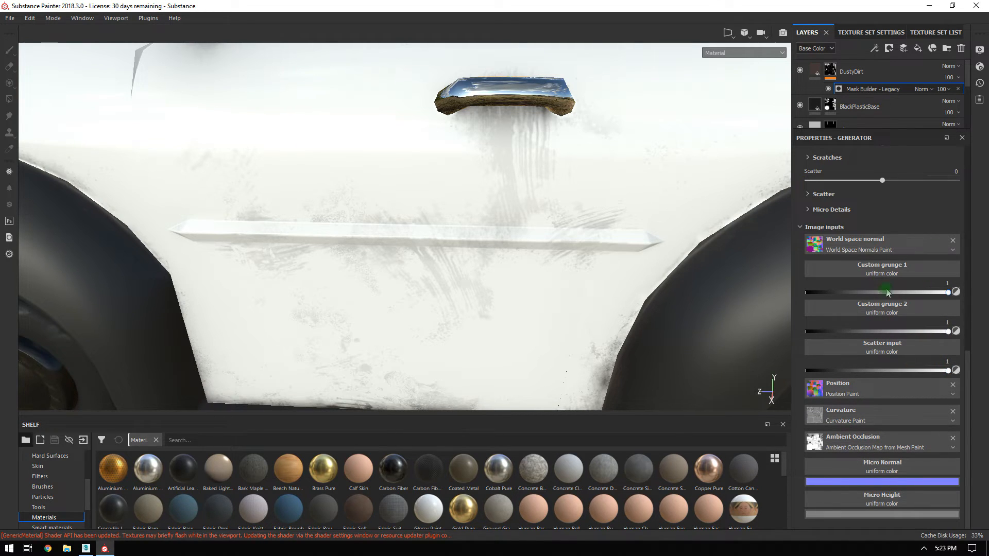
pyautogui.scroll(6, 872, 329)
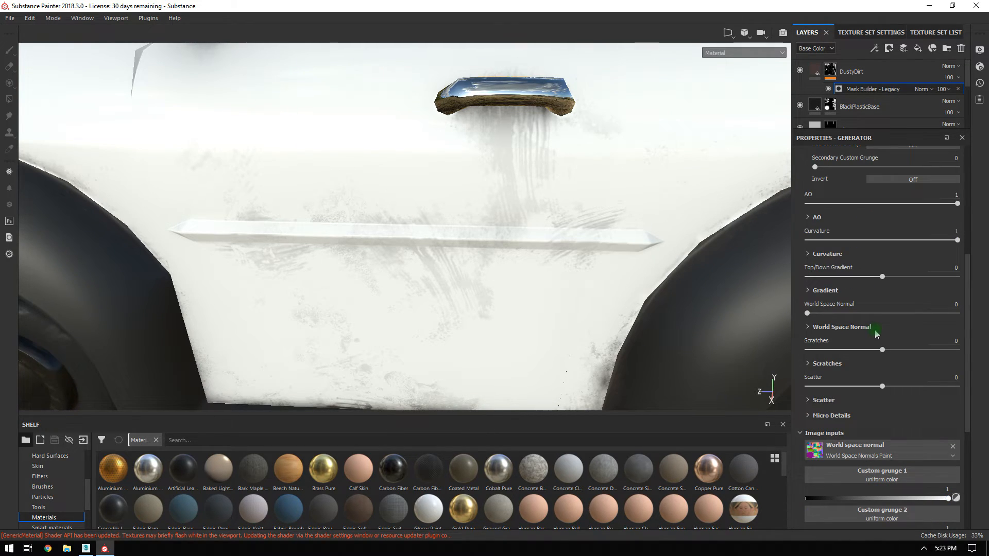
pyautogui.scroll(5, 876, 334)
pyautogui.scroll(-2, 836, 227)
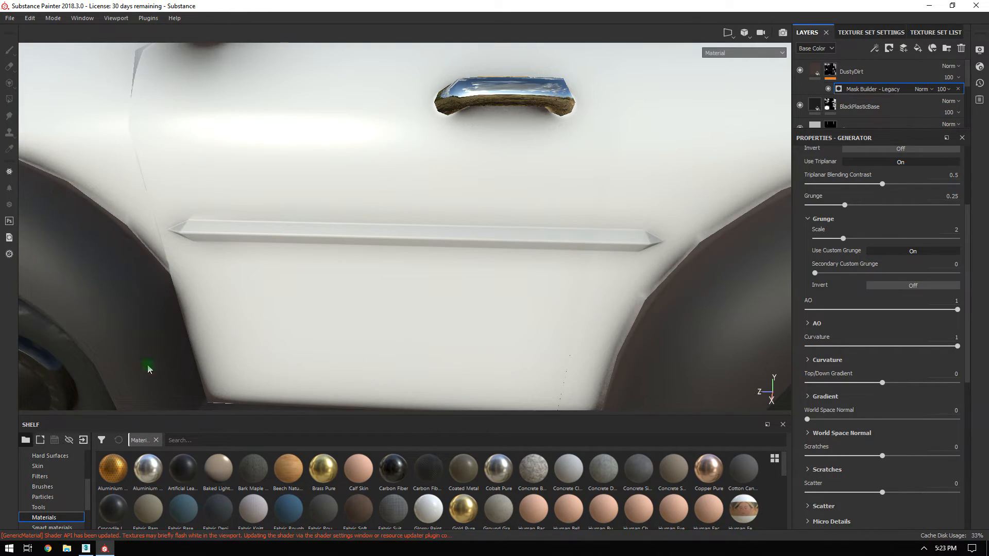
# Check the now-clean lower door and bring up the Custom grunge 1 texture picker.
pyautogui.keyDown('alt'); pyautogui.moveTo(494, 239); pyautogui.dragTo(254, 95, button='right'); pyautogui.keyUp('alt')
pyautogui.keyDown('alt'); pyautogui.moveTo(254, 95); pyautogui.dragTo(393, 130); pyautogui.keyUp('alt')
pyautogui.keyDown('alt'); pyautogui.moveTo(393, 131); pyautogui.dragTo(541, 268, button='right'); pyautogui.keyUp('alt')
pyautogui.keyDown('alt'); pyautogui.moveTo(541, 268); pyautogui.dragTo(481, 226); pyautogui.keyUp('alt')
pyautogui.keyDown('alt'); pyautogui.moveTo(482, 227); pyautogui.dragTo(490, 342, button='right'); pyautogui.keyUp('alt')
pyautogui.keyDown('alt'); pyautogui.moveTo(457, 234); pyautogui.dragTo(366, 175); pyautogui.keyUp('alt')
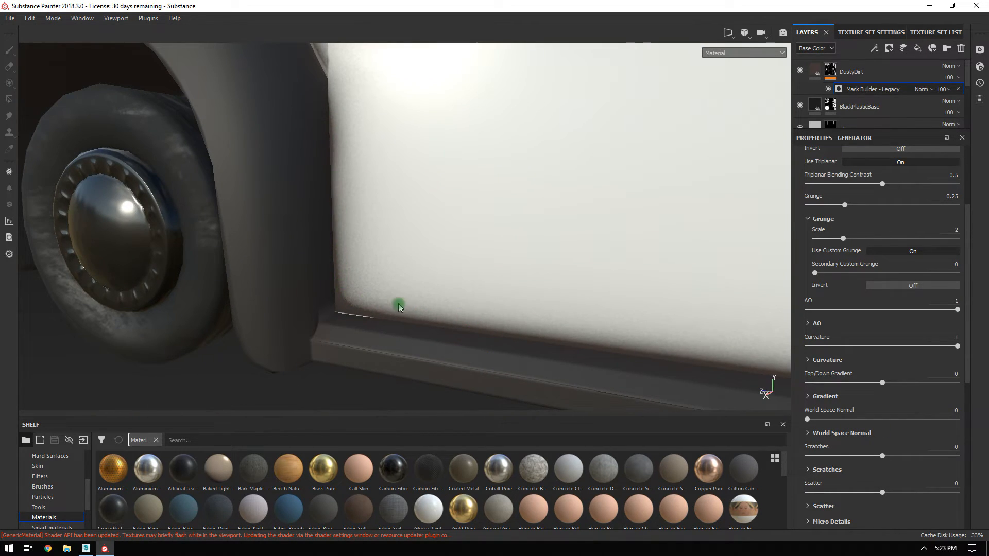
pyautogui.keyDown('alt'); pyautogui.moveTo(343, 279); pyautogui.dragTo(432, 124, button='right'); pyautogui.keyUp('alt')
pyautogui.keyDown('alt'); pyautogui.moveTo(433, 124); pyautogui.dragTo(458, 126); pyautogui.keyUp('alt')
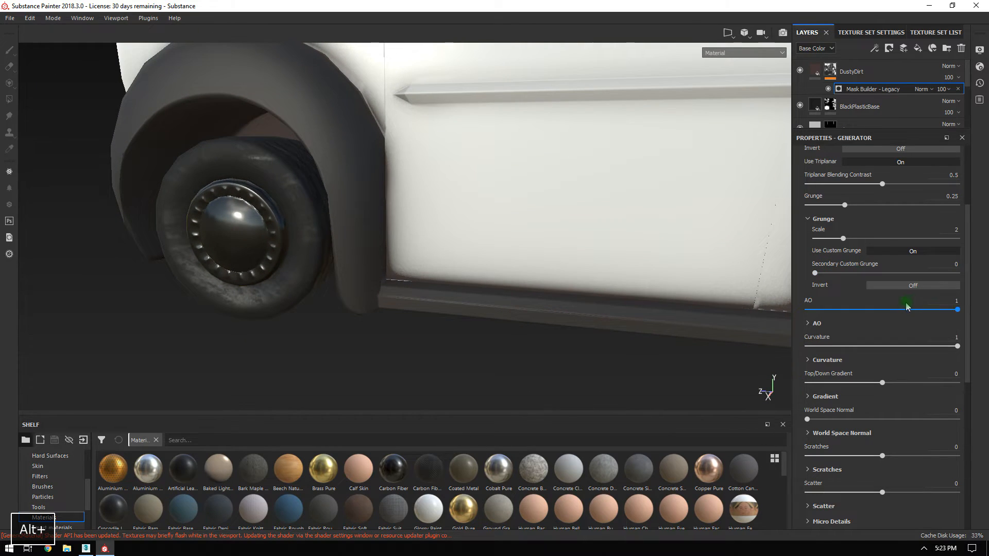
pyautogui.scroll(-5, 907, 307)
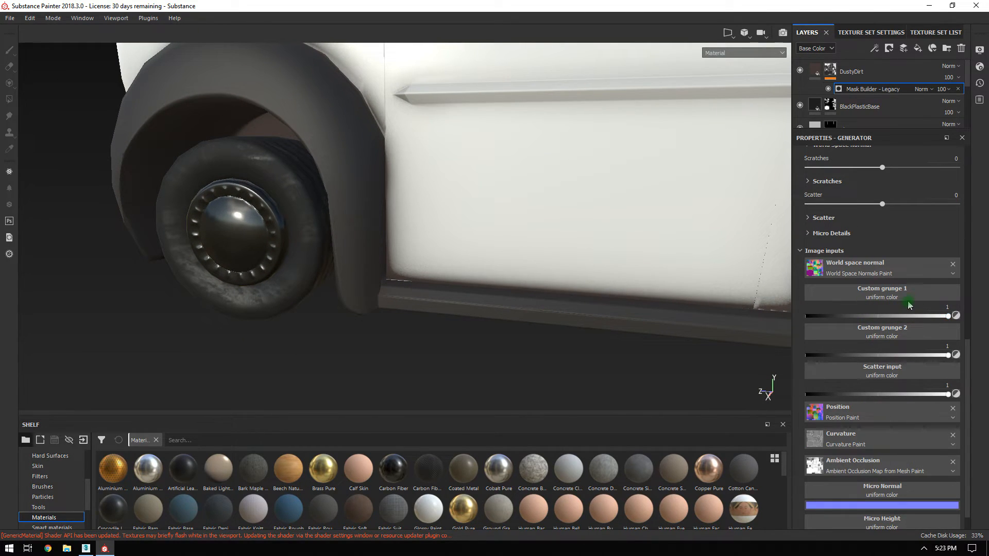
pyautogui.click(889, 299)
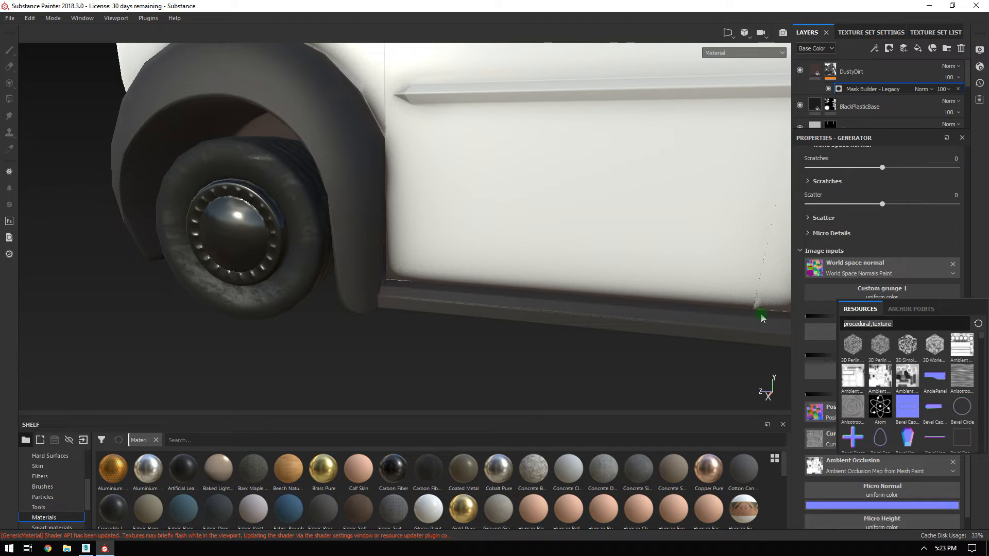
# Search 'grunge' and assign Grunge Plaster Damaged to Custom grunge 1.
pyautogui.write('grunge')
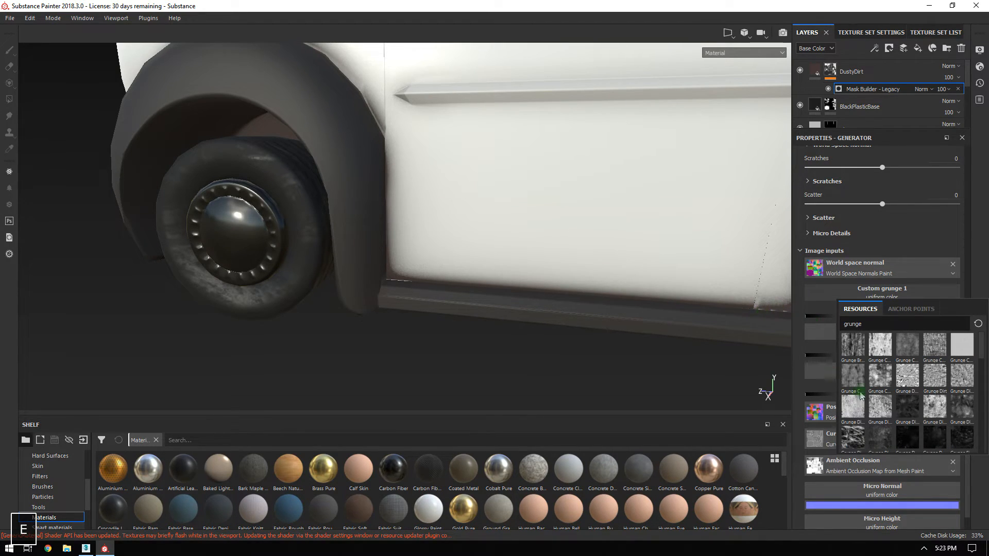
pyautogui.scroll(-3, 917, 399)
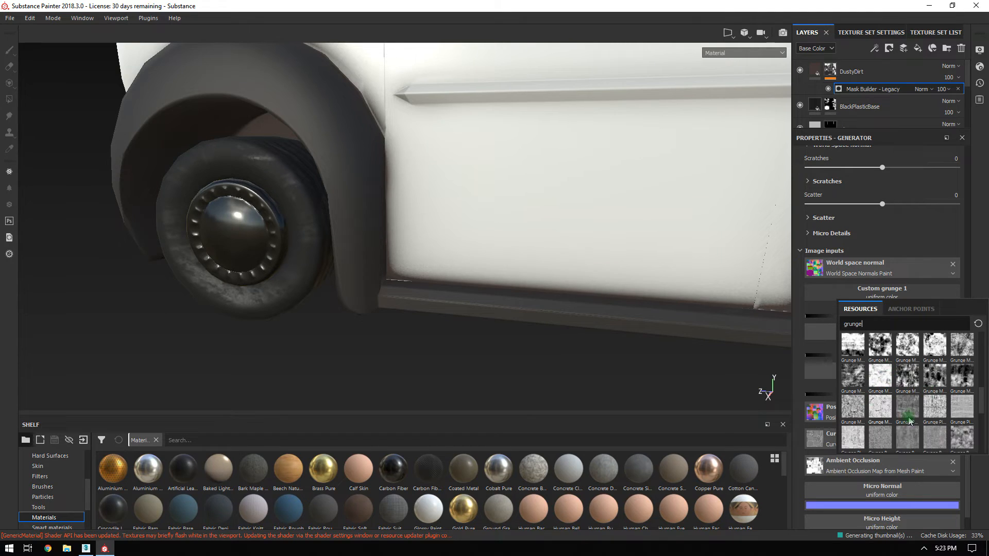
pyautogui.click(954, 404)
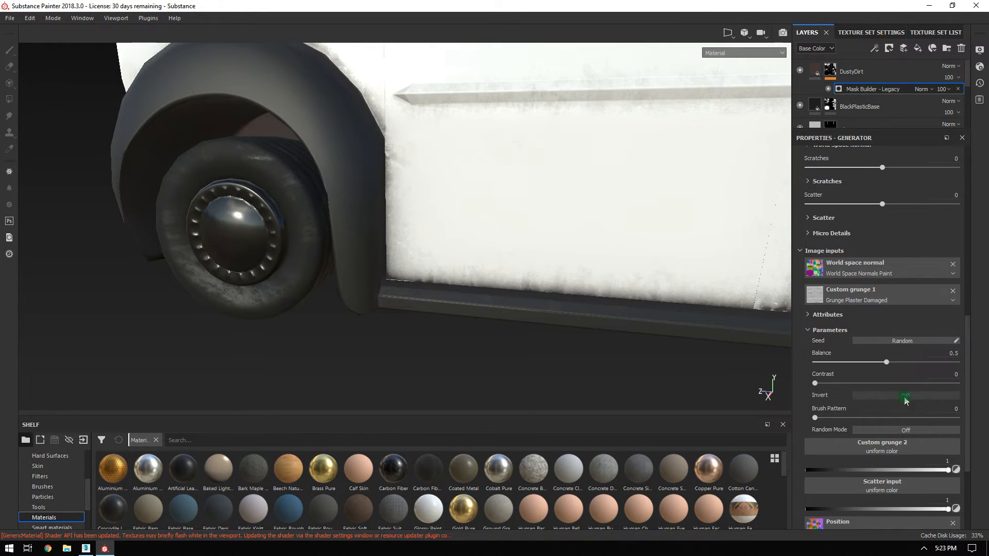
pyautogui.keyDown('alt'); pyautogui.moveTo(542, 159); pyautogui.dragTo(566, 189); pyautogui.keyUp('alt')
pyautogui.keyDown('alt'); pyautogui.moveTo(566, 189); pyautogui.dragTo(601, 223, button='right'); pyautogui.keyUp('alt')
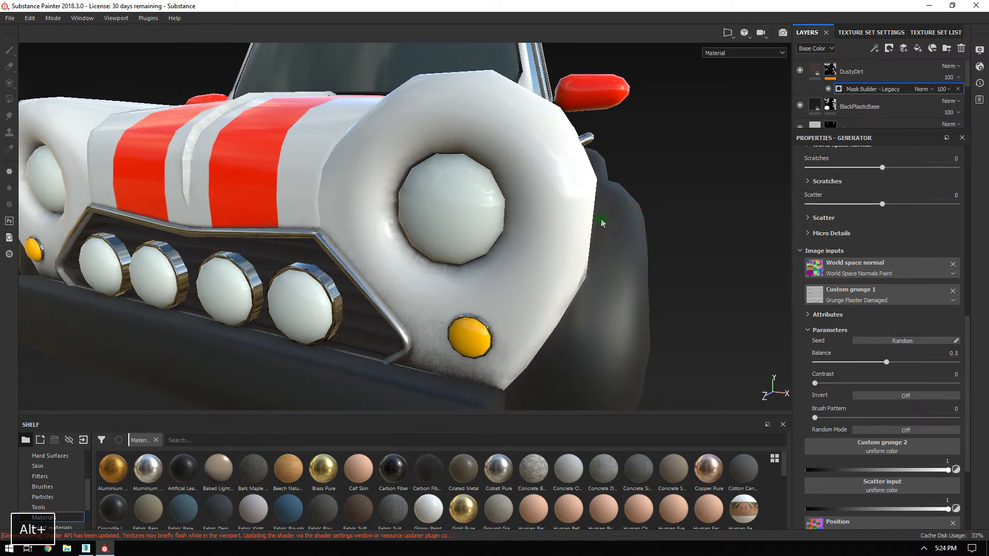
pyautogui.keyDown('alt'); pyautogui.moveTo(557, 268); pyautogui.dragTo(598, 205, button='middle'); pyautogui.keyUp('alt')
pyautogui.keyDown('alt'); pyautogui.moveTo(599, 206); pyautogui.dragTo(606, 260, button='right'); pyautogui.keyUp('alt')
pyautogui.keyDown('alt'); pyautogui.moveTo(606, 259); pyautogui.dragTo(537, 202); pyautogui.keyUp('alt')
pyautogui.keyDown('alt'); pyautogui.moveTo(539, 221); pyautogui.dragTo(657, 339, button='right'); pyautogui.keyUp('alt')
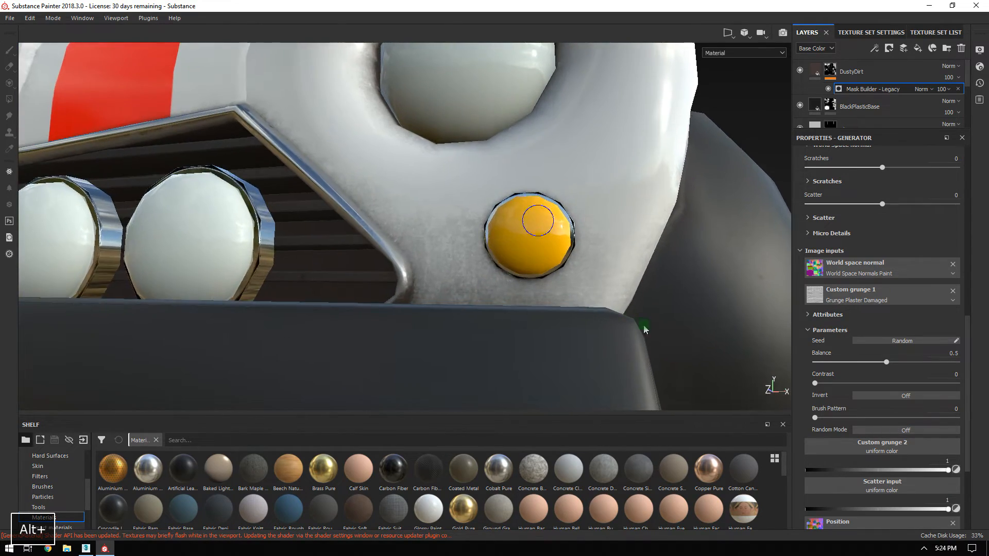
pyautogui.keyDown('alt'); pyautogui.moveTo(657, 339); pyautogui.dragTo(578, 321); pyautogui.keyUp('alt')
pyautogui.keyDown('alt'); pyautogui.moveTo(584, 312); pyautogui.dragTo(329, 20, button='right'); pyautogui.keyUp('alt')
pyautogui.keyDown('alt'); pyautogui.moveTo(636, 194); pyautogui.dragTo(579, 258, button='middle'); pyautogui.keyUp('alt')
pyautogui.keyDown('alt'); pyautogui.moveTo(711, 253); pyautogui.dragTo(540, 293); pyautogui.keyUp('alt')
pyautogui.keyDown('alt'); pyautogui.moveTo(540, 292); pyautogui.dragTo(473, 238, button='right'); pyautogui.keyUp('alt')
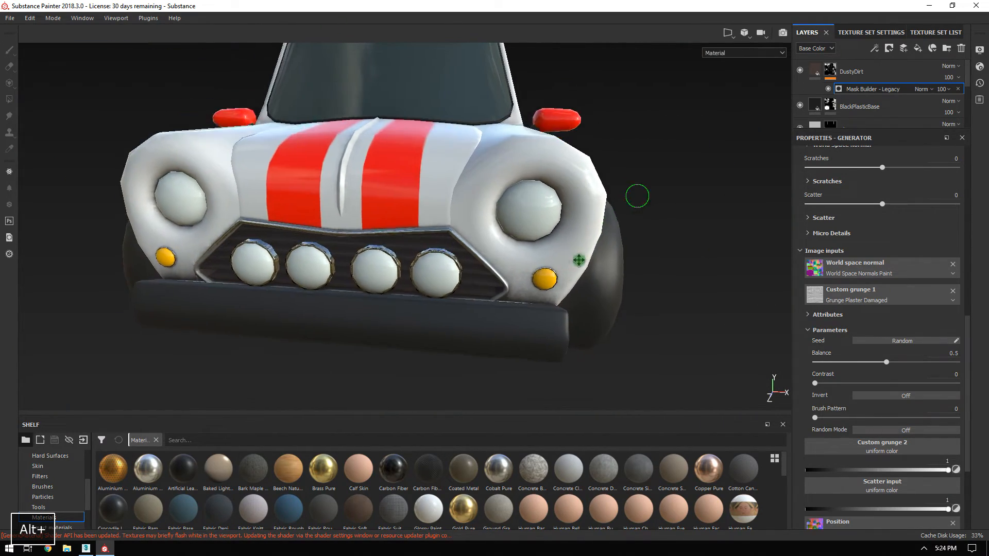
pyautogui.keyDown('alt'); pyautogui.moveTo(473, 238); pyautogui.dragTo(507, 234); pyautogui.keyUp('alt')
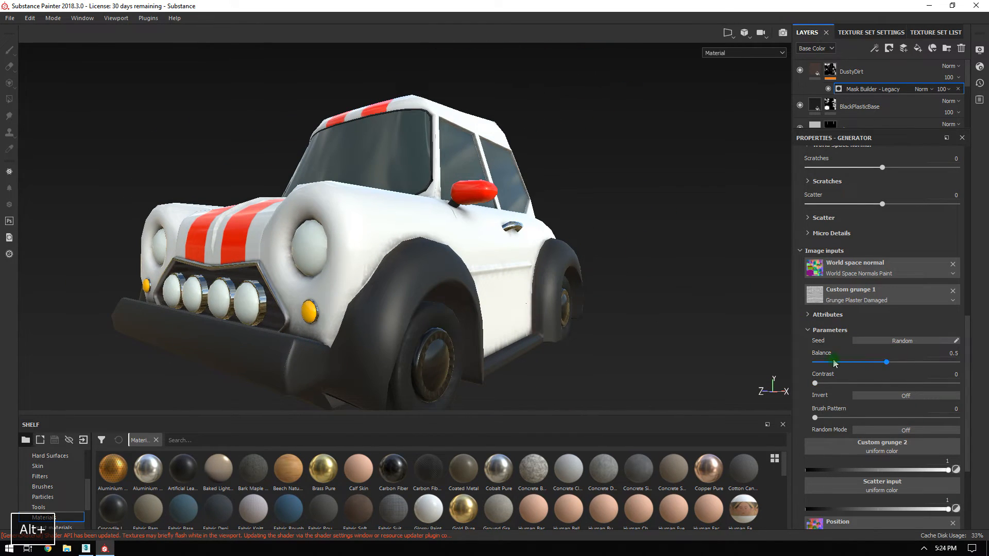
pyautogui.keyDown('alt'); pyautogui.moveTo(619, 252); pyautogui.dragTo(618, 262); pyautogui.keyUp('alt')
pyautogui.keyDown('alt'); pyautogui.moveTo(609, 208); pyautogui.dragTo(512, 182); pyautogui.keyUp('alt')
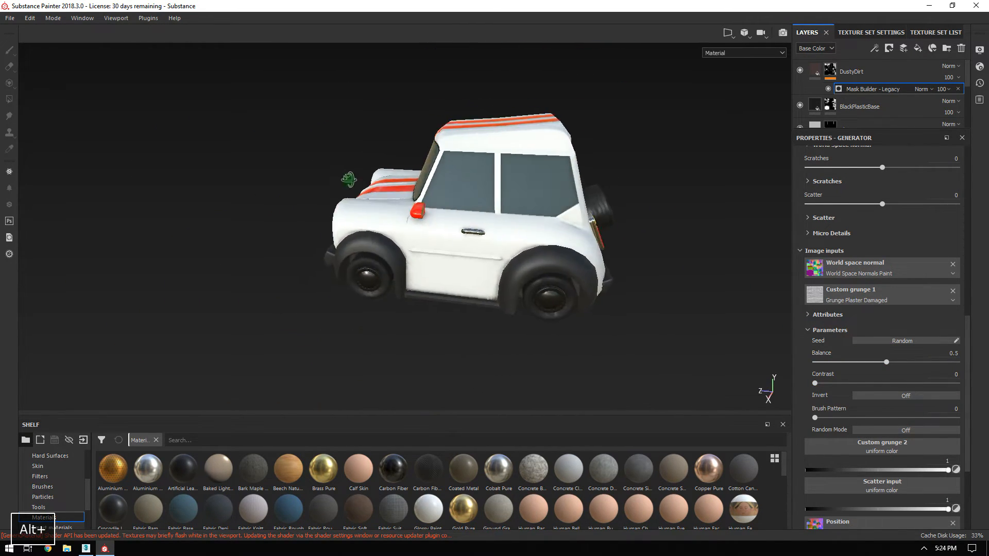
pyautogui.keyDown('alt'); pyautogui.moveTo(551, 247); pyautogui.dragTo(587, 261, button='right'); pyautogui.keyUp('alt')
pyautogui.keyDown('alt'); pyautogui.moveTo(587, 260); pyautogui.dragTo(472, 248); pyautogui.keyUp('alt')
pyautogui.keyDown('alt'); pyautogui.moveTo(517, 305); pyautogui.dragTo(541, 319, button='right'); pyautogui.keyUp('alt')
pyautogui.keyDown('alt'); pyautogui.moveTo(495, 273); pyautogui.dragTo(576, 257); pyautogui.keyUp('alt')
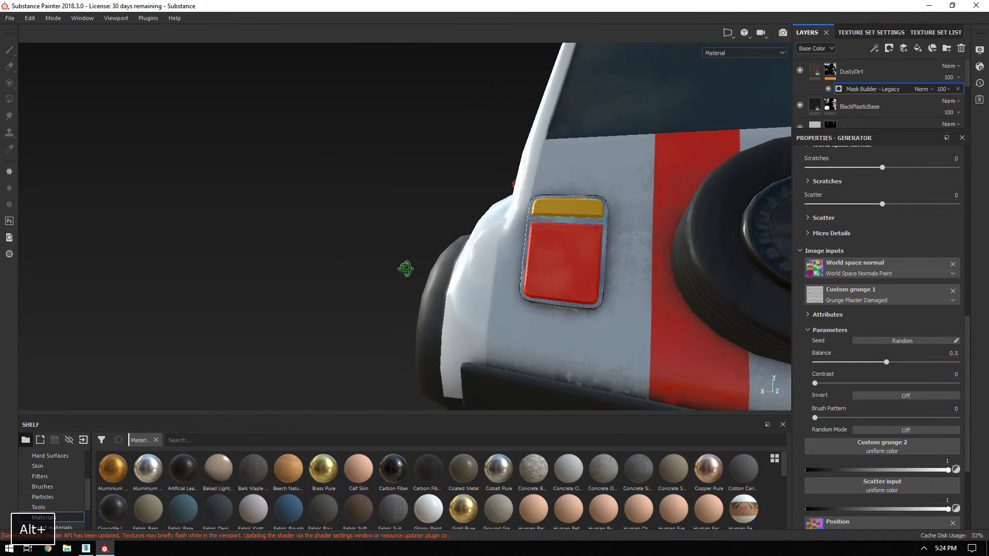
pyautogui.keyDown('alt'); pyautogui.moveTo(576, 256); pyautogui.dragTo(474, 227, button='middle'); pyautogui.keyUp('alt')
pyautogui.keyDown('alt'); pyautogui.moveTo(536, 247); pyautogui.dragTo(482, 240); pyautogui.keyUp('alt')
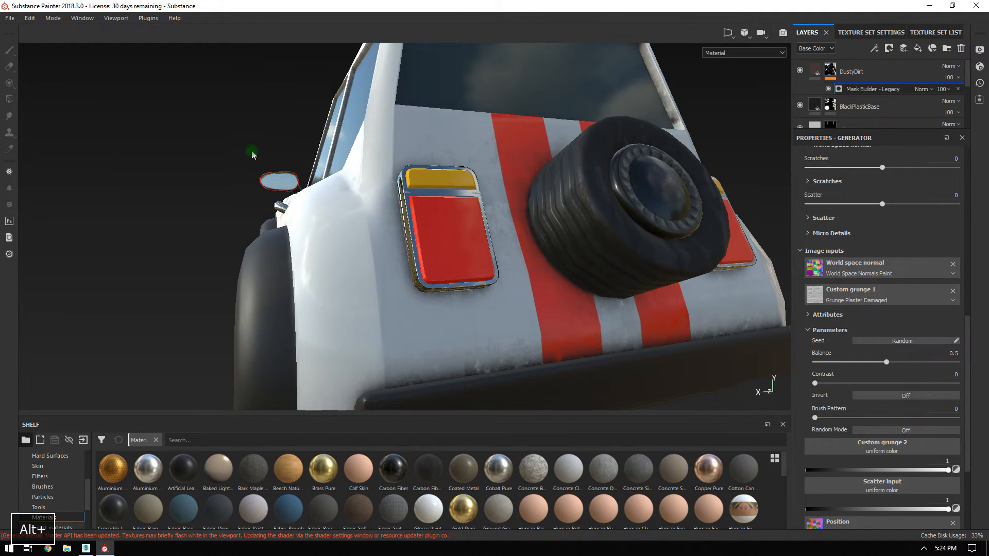
pyautogui.moveTo(246, 150)
pyautogui.keyDown('shift'); pyautogui.mouseDown(button='right')
pyautogui.moveTo(293, 151)
pyautogui.moveTo(256, 151)
pyautogui.mouseUp(button='right'); pyautogui.keyUp('shift')
pyautogui.keyDown('alt'); pyautogui.moveTo(256, 151); pyautogui.dragTo(459, 203); pyautogui.keyUp('alt')
pyautogui.keyDown('alt'); pyautogui.moveTo(459, 203); pyautogui.dragTo(187, 106, button='right'); pyautogui.keyUp('alt')
pyautogui.keyDown('alt'); pyautogui.moveTo(187, 106); pyautogui.dragTo(330, 103); pyautogui.keyUp('alt')
pyautogui.keyDown('alt'); pyautogui.moveTo(329, 103); pyautogui.dragTo(263, 134, button='right'); pyautogui.keyUp('alt')
pyautogui.keyDown('alt'); pyautogui.moveTo(263, 134); pyautogui.dragTo(675, 238); pyautogui.keyUp('alt')
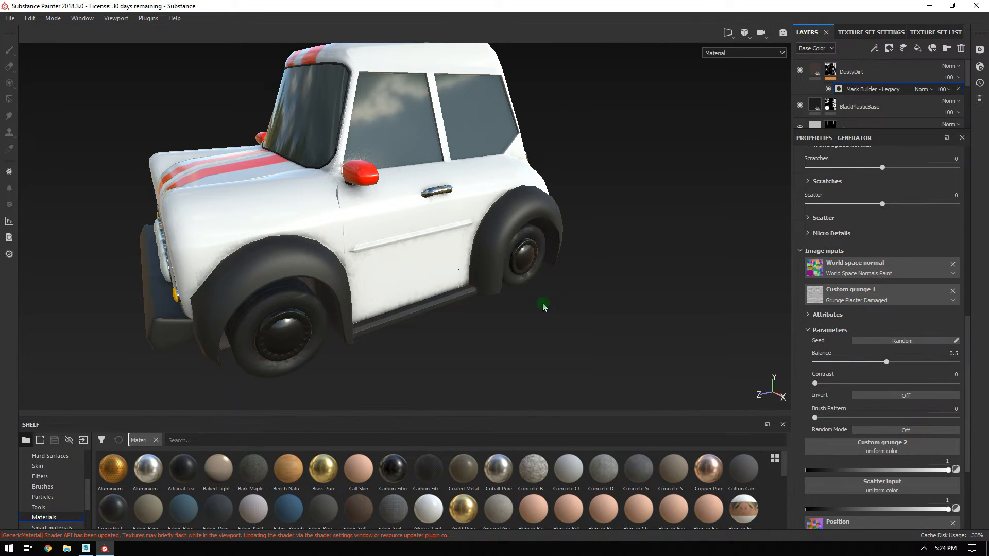
pyautogui.keyDown('alt'); pyautogui.moveTo(389, 214); pyautogui.dragTo(465, 248); pyautogui.keyUp('alt')
pyautogui.keyDown('alt'); pyautogui.moveTo(465, 247); pyautogui.dragTo(537, 252, button='middle'); pyautogui.keyUp('alt')
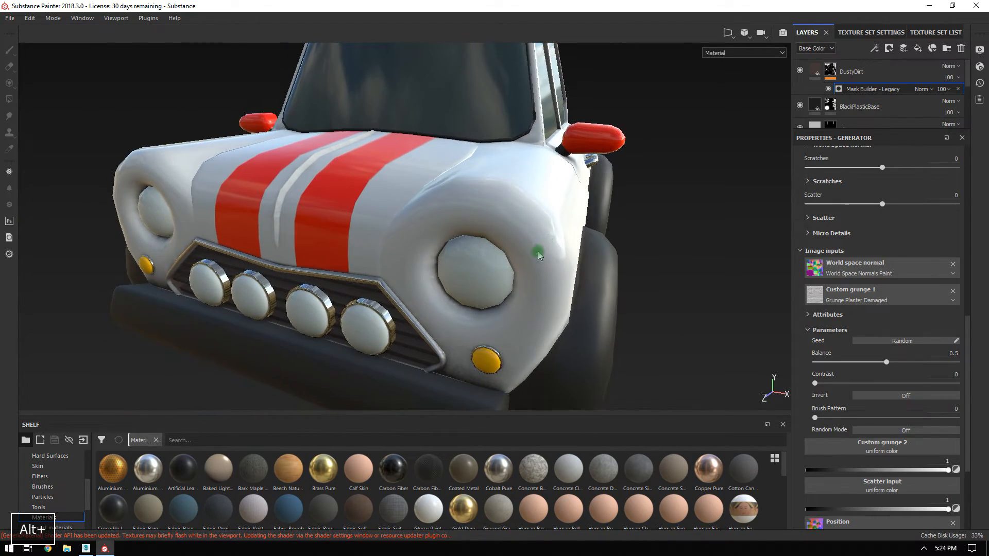
pyautogui.keyDown('alt'); pyautogui.moveTo(487, 169); pyautogui.dragTo(405, 190, button='right'); pyautogui.keyUp('alt')
pyautogui.keyDown('alt'); pyautogui.moveTo(405, 190); pyautogui.dragTo(315, 215, button='middle'); pyautogui.keyUp('alt')
pyautogui.keyDown('shift'); pyautogui.moveTo(541, 232); pyautogui.dragTo(586, 233, button='right'); pyautogui.keyUp('shift')
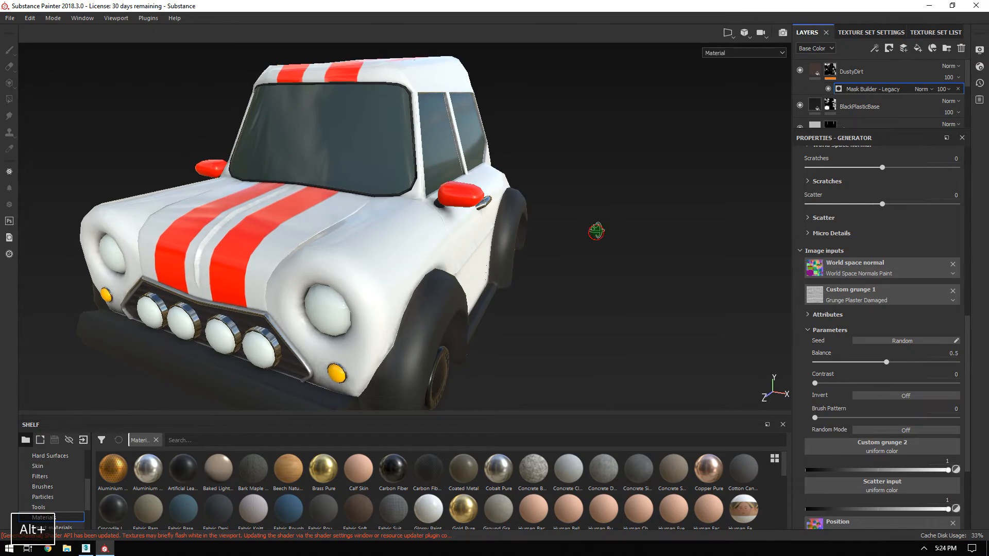
pyautogui.keyDown('alt'); pyautogui.moveTo(596, 232); pyautogui.dragTo(542, 207); pyautogui.keyUp('alt')
pyautogui.keyDown('alt'); pyautogui.moveTo(542, 206); pyautogui.dragTo(549, 199, button='middle'); pyautogui.keyUp('alt')
pyautogui.keyDown('alt'); pyautogui.moveTo(549, 200); pyautogui.dragTo(678, 349); pyautogui.keyUp('alt')
pyautogui.keyDown('alt'); pyautogui.moveTo(559, 190); pyautogui.dragTo(459, 167); pyautogui.keyUp('alt')
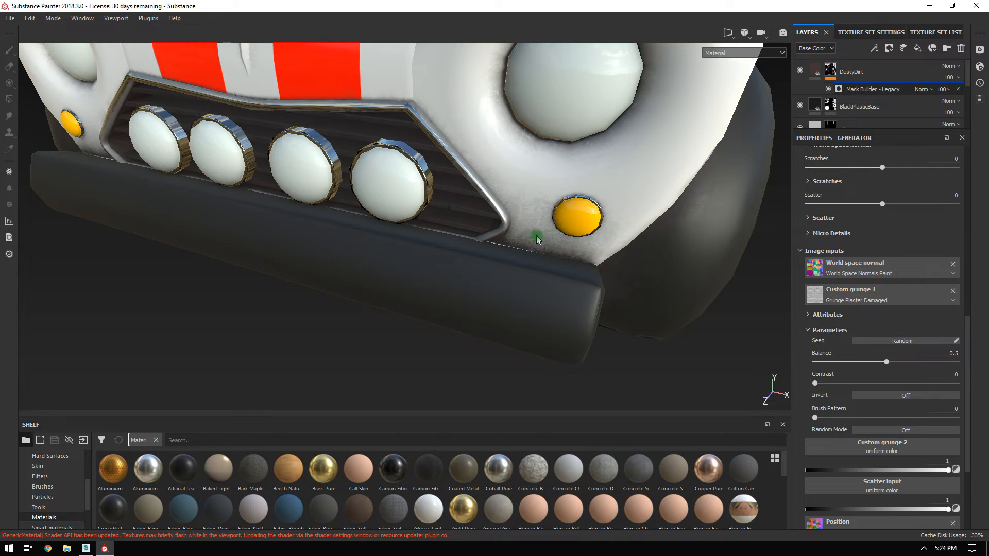
pyautogui.keyDown('alt'); pyautogui.moveTo(531, 236); pyautogui.dragTo(465, 278); pyautogui.keyUp('alt')
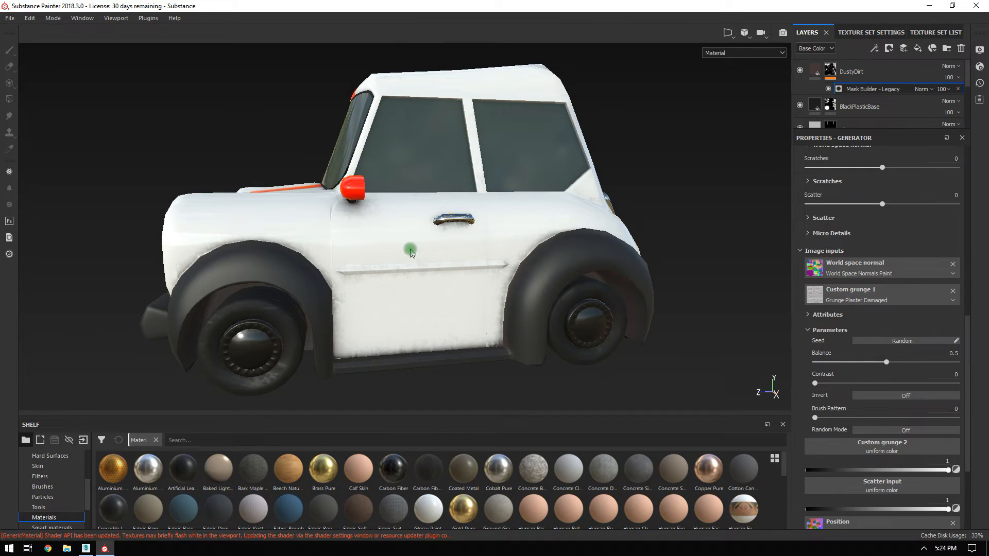
# Copy the DustyDirt layer and paste it above RubberBase in the Rubber texture set.
pyautogui.rightClick(853, 72)
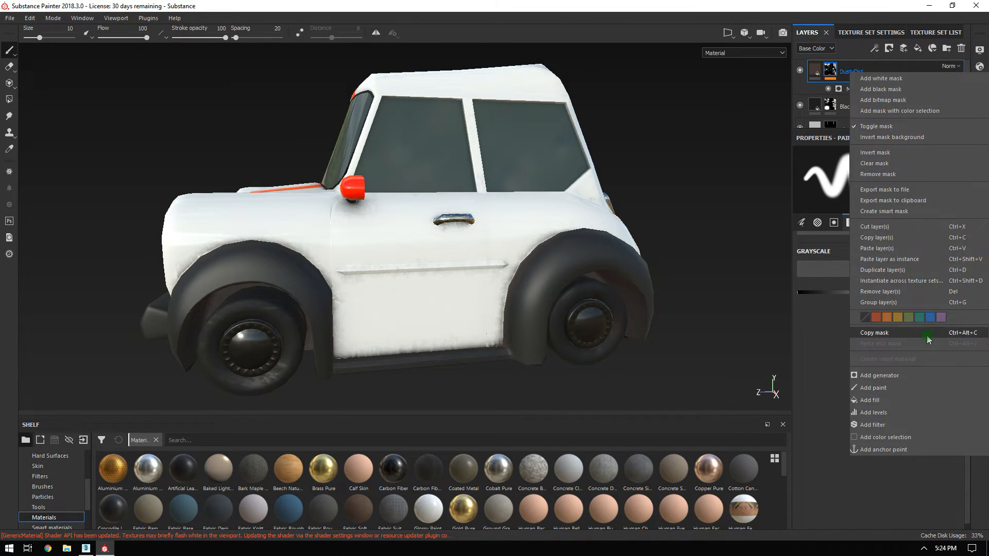
pyautogui.click(907, 240)
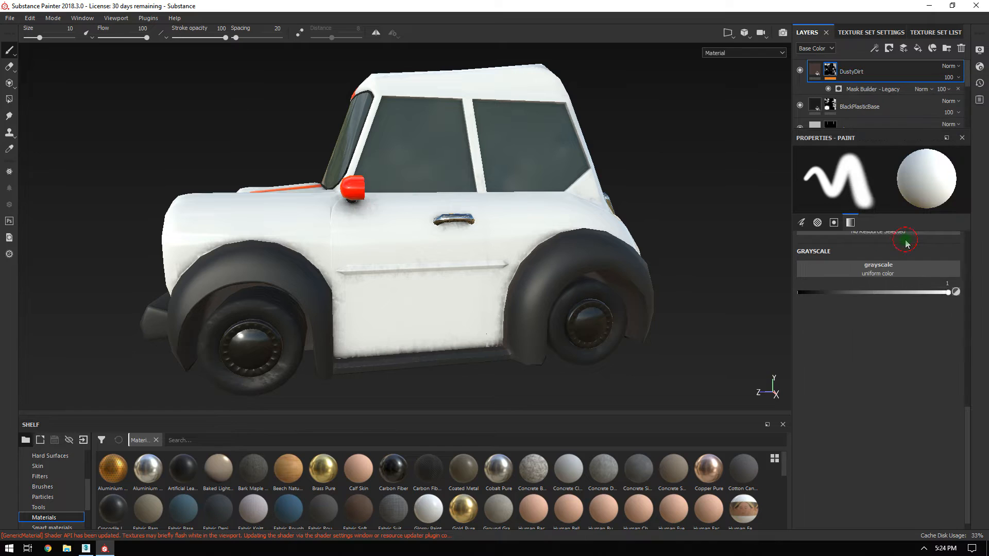
pyautogui.click(935, 32)
pyautogui.click(826, 104)
pyautogui.click(807, 33)
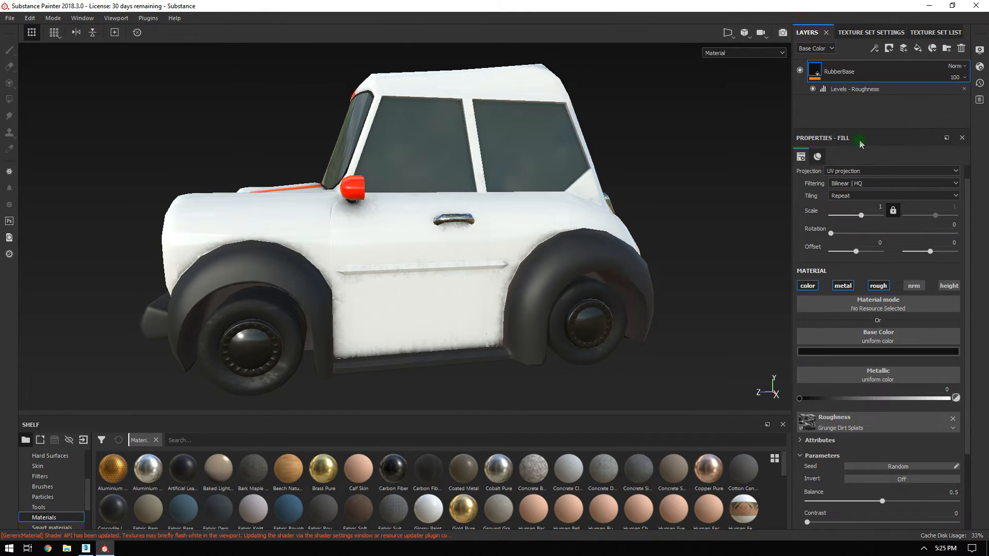
pyautogui.rightClick(841, 77)
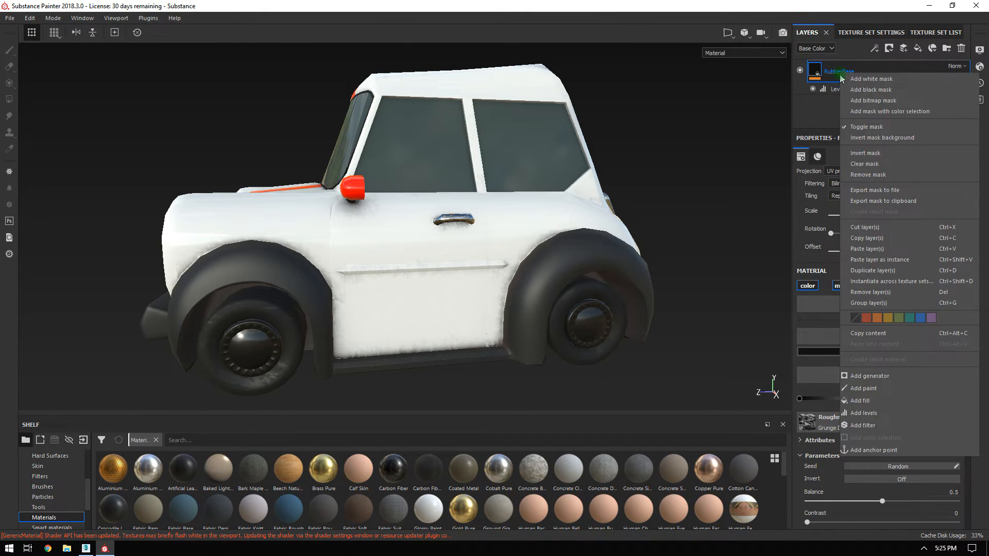
pyautogui.click(875, 250)
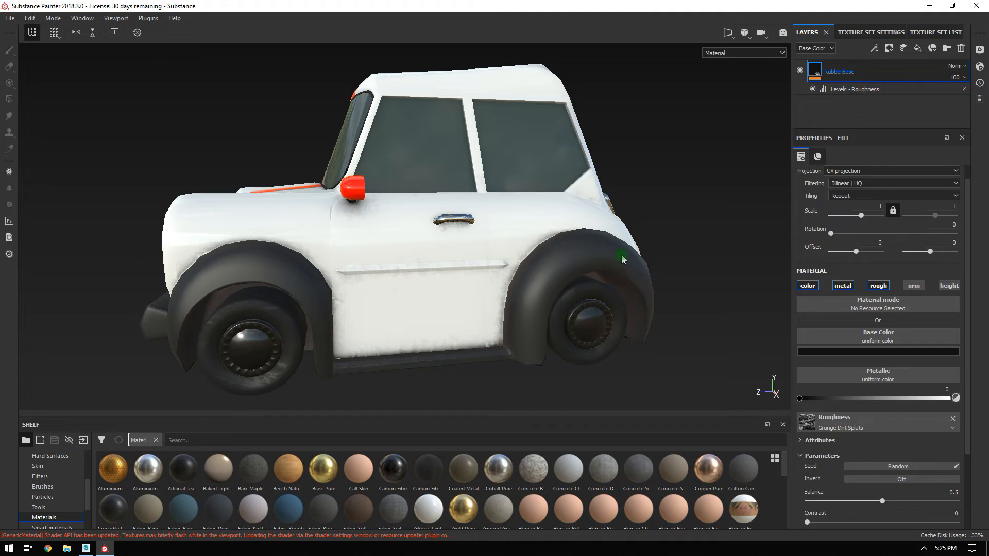
pyautogui.click(812, 371)
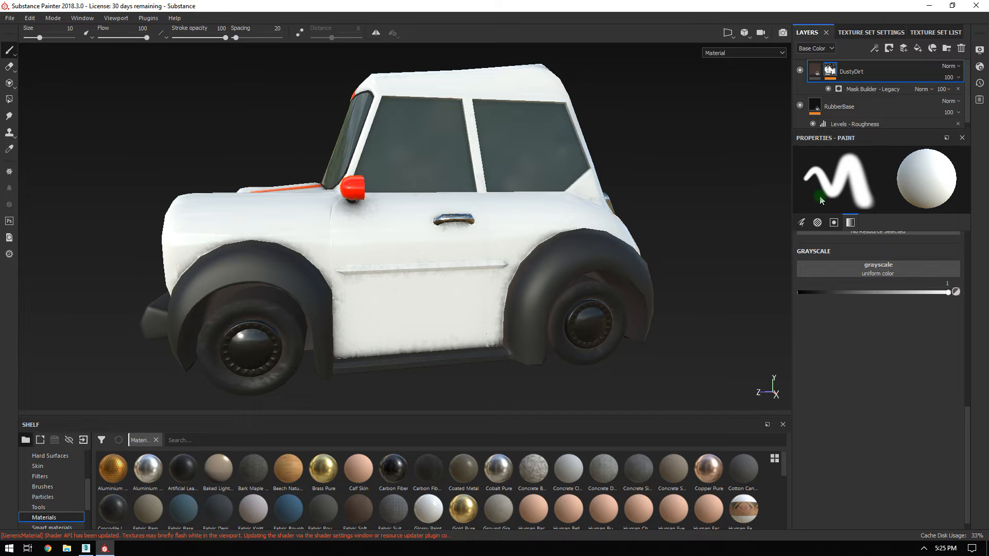
# Replace the plain pasted copy with a linked DustyDirt instance above RubberBase.
pyautogui.keyDown('alt'); pyautogui.moveTo(462, 106); pyautogui.dragTo(492, 227); pyautogui.keyUp('alt')
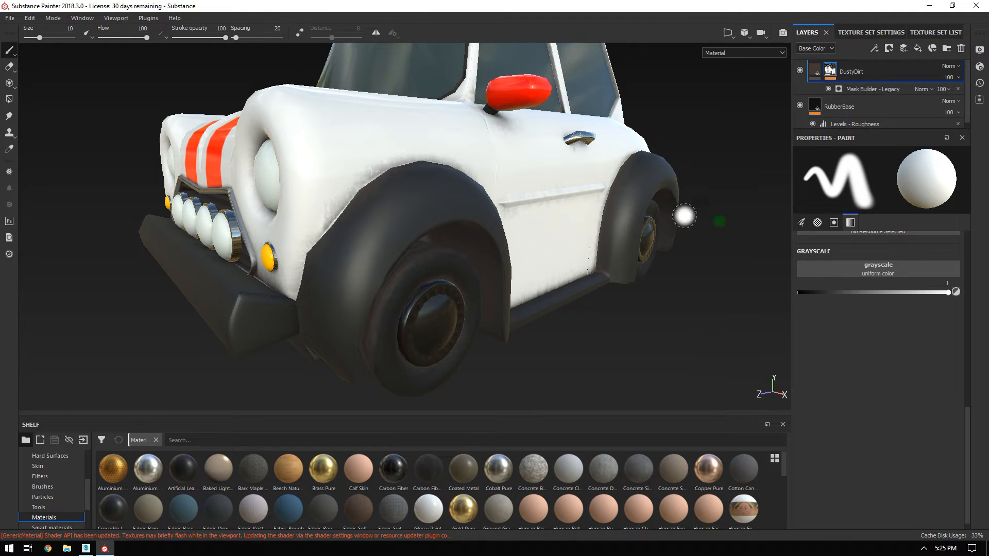
pyautogui.moveTo(678, 184)
pyautogui.keyDown('alt'); pyautogui.mouseDown()
pyautogui.moveTo(579, 216)
pyautogui.moveTo(391, 201)
pyautogui.moveTo(374, 125)
pyautogui.moveTo(453, 132)
pyautogui.moveTo(691, 197)
pyautogui.mouseUp(); pyautogui.keyUp('alt')
pyautogui.hotkey('ctrl', 'z')
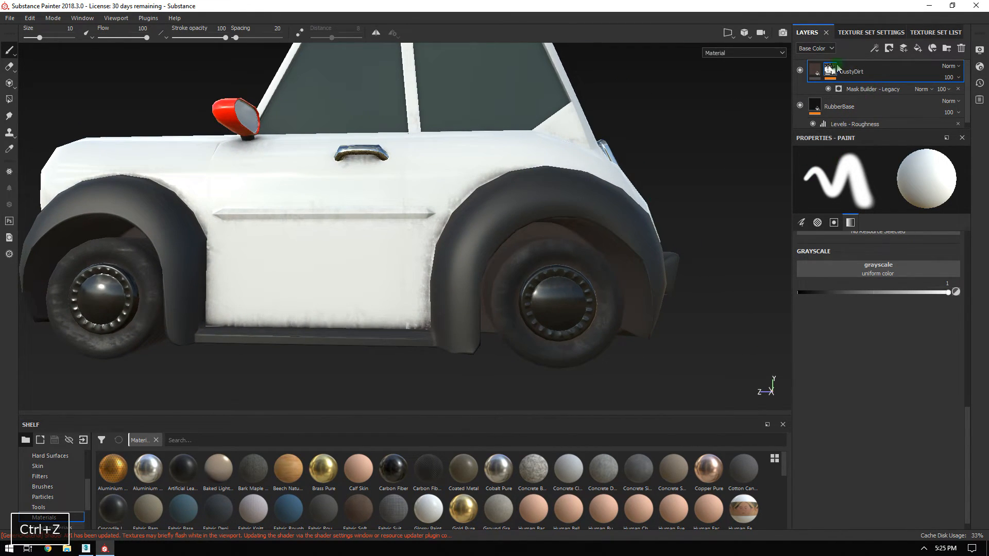
pyautogui.rightClick(849, 73)
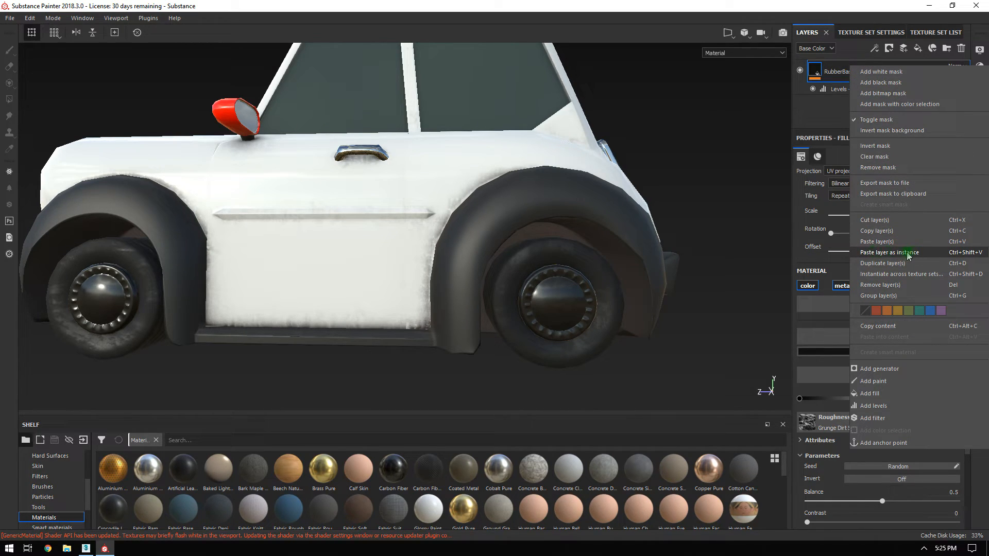
pyautogui.click(861, 253)
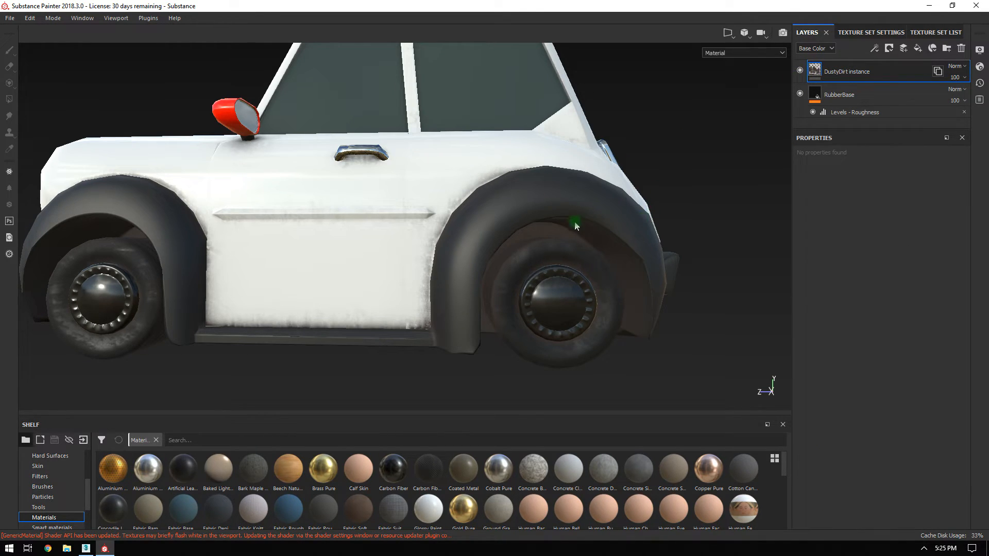
pyautogui.moveTo(457, 269)
pyautogui.keyDown('alt'); pyautogui.mouseDown()
pyautogui.moveTo(448, 181)
pyautogui.moveTo(426, 248)
pyautogui.moveTo(541, 194)
pyautogui.moveTo(359, 186)
pyautogui.moveTo(366, 193)
pyautogui.mouseUp(); pyautogui.keyUp('alt')
pyautogui.click(935, 32)
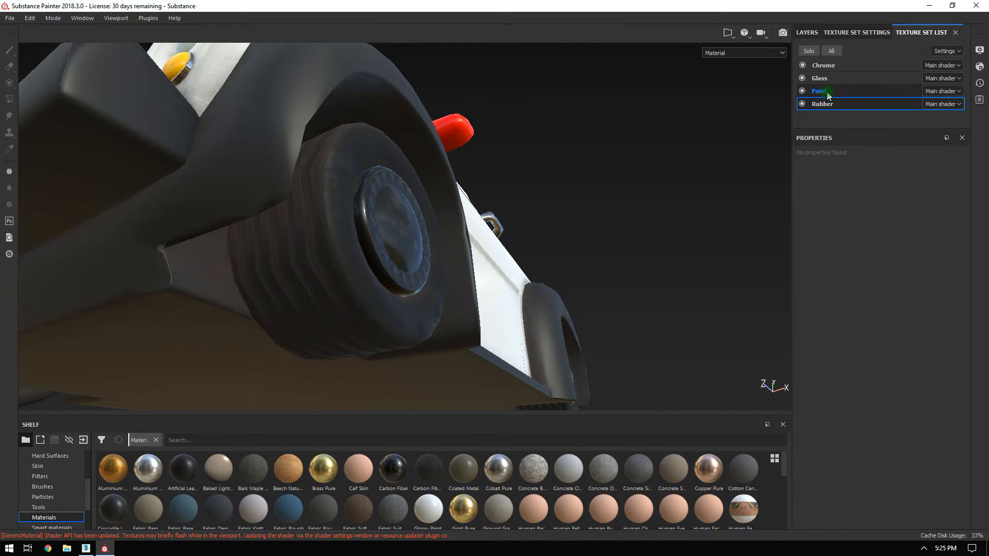
# On the Paint set, darken DustyDirt's base colour to a near-black brownish grey.
pyautogui.click(828, 96)
pyautogui.click(836, 355)
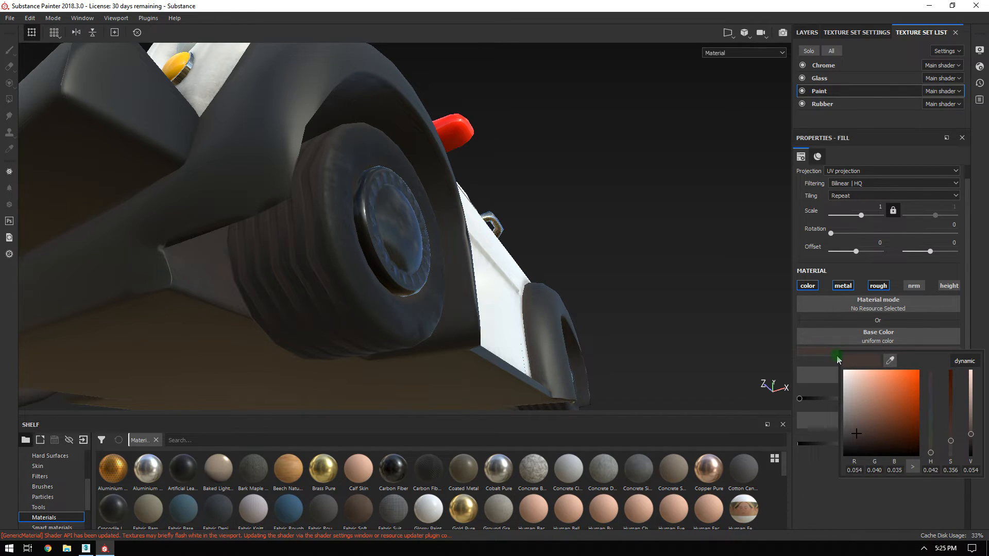
pyautogui.click(909, 381)
pyautogui.moveTo(889, 397); pyautogui.dragTo(848, 430)
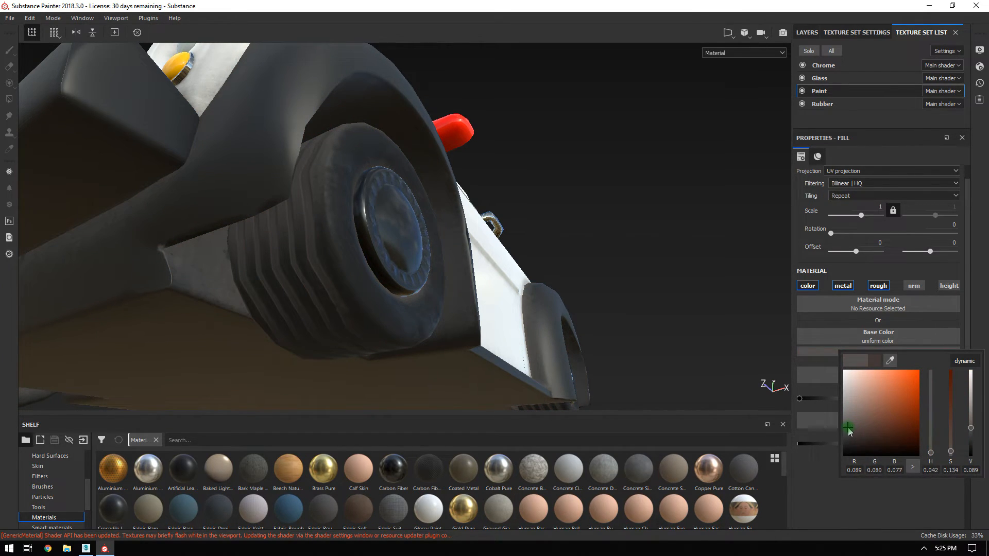
pyautogui.keyDown('alt'); pyautogui.moveTo(776, 391); pyautogui.dragTo(614, 264); pyautogui.keyUp('alt')
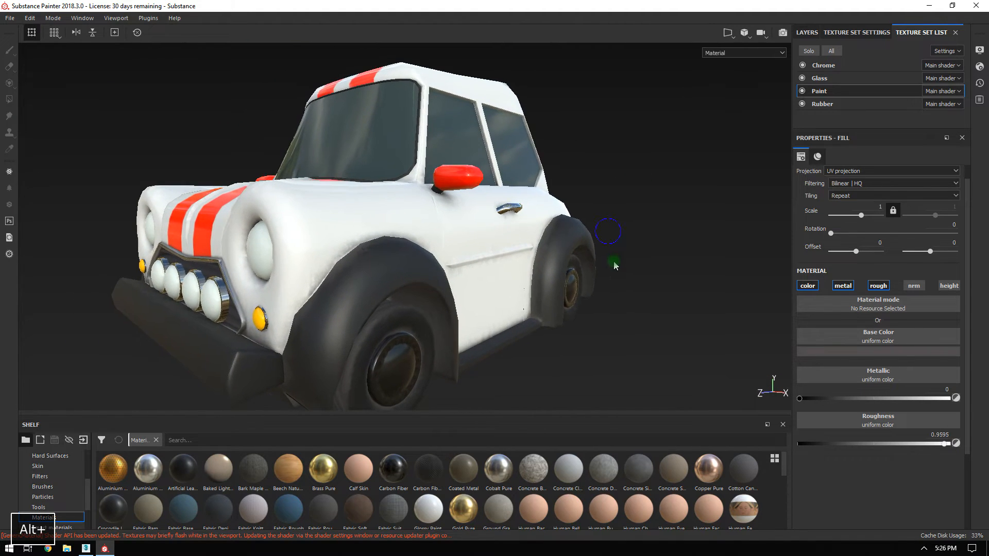
pyautogui.keyDown('alt'); pyautogui.moveTo(558, 242); pyautogui.dragTo(523, 283); pyautogui.keyUp('alt')
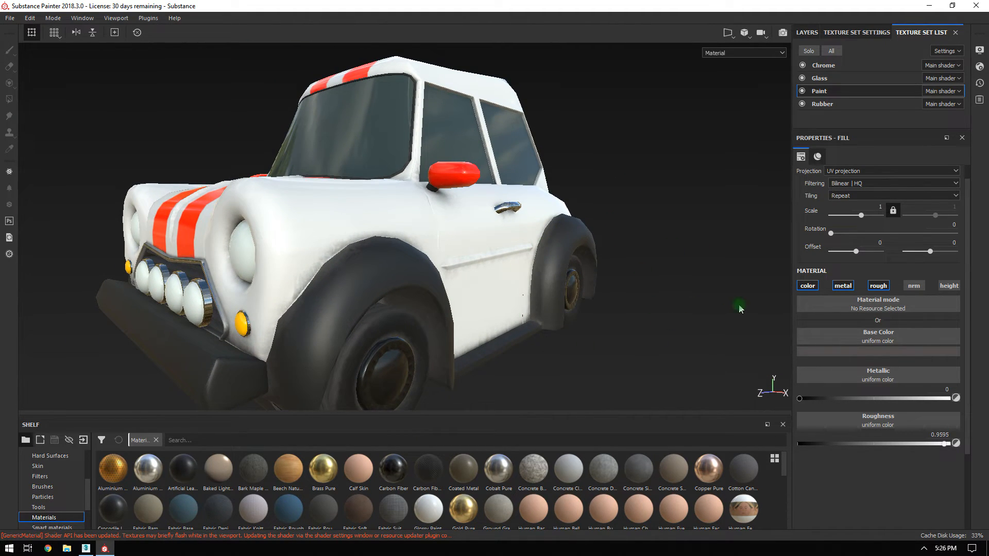
# Paste a linked DustyDirt instance on top of the Chrome texture set's layers.
pyautogui.click(824, 66)
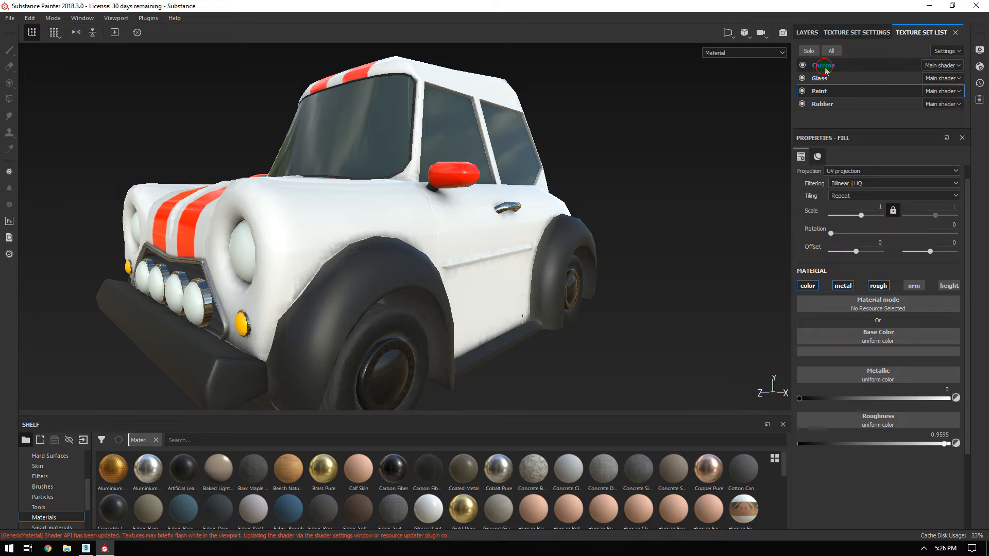
pyautogui.click(805, 32)
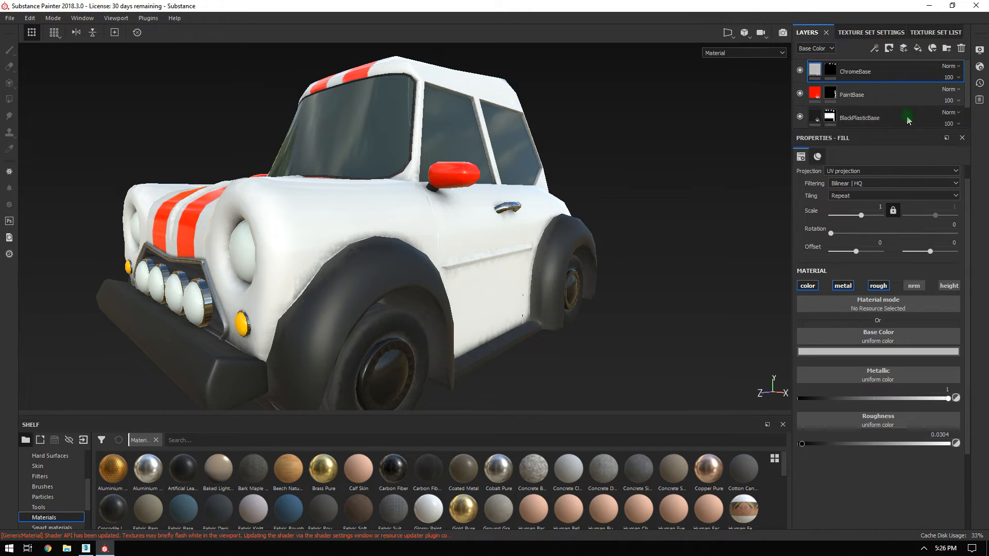
pyautogui.rightClick(848, 75)
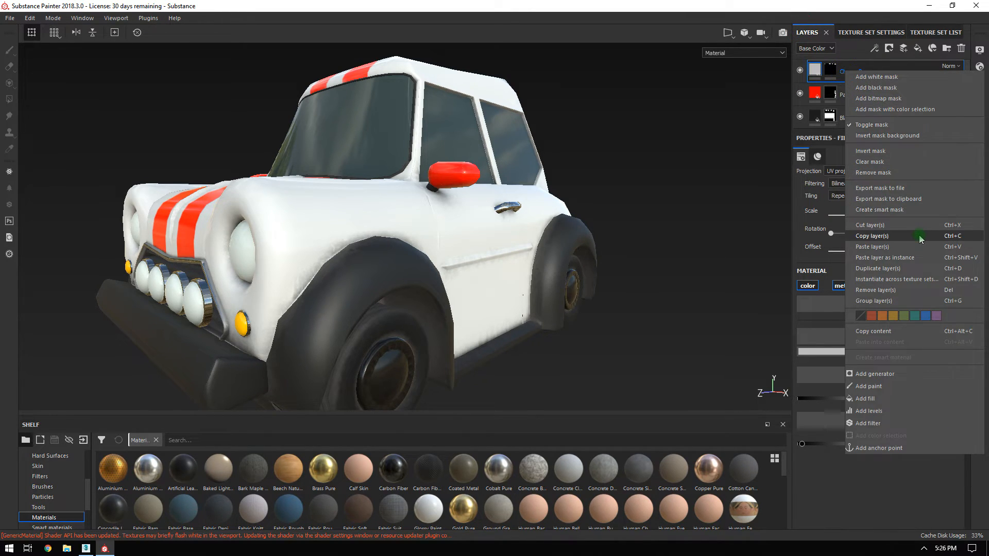
pyautogui.click(896, 258)
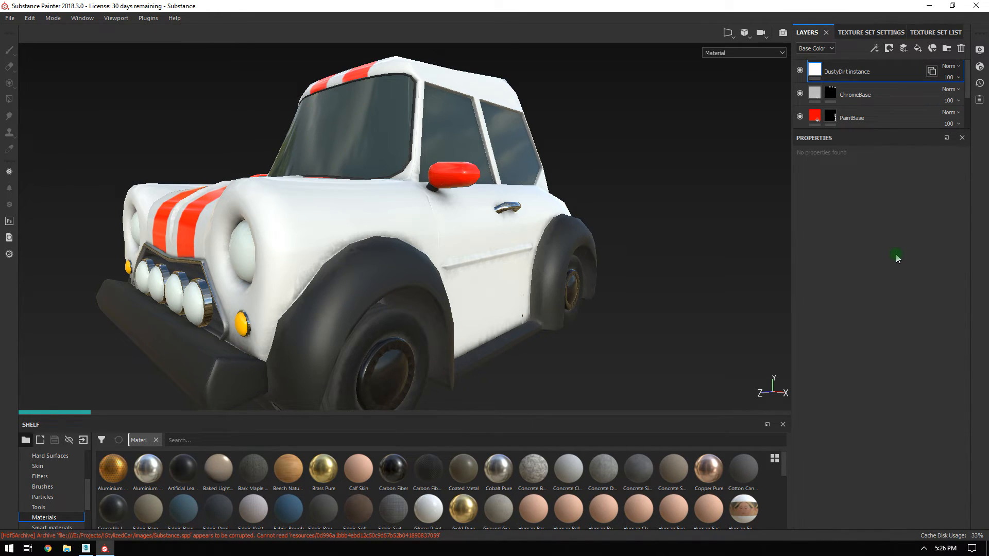
# Paste another linked DustyDirt instance on top of the Glass texture set.
pyautogui.click(924, 33)
pyautogui.click(819, 80)
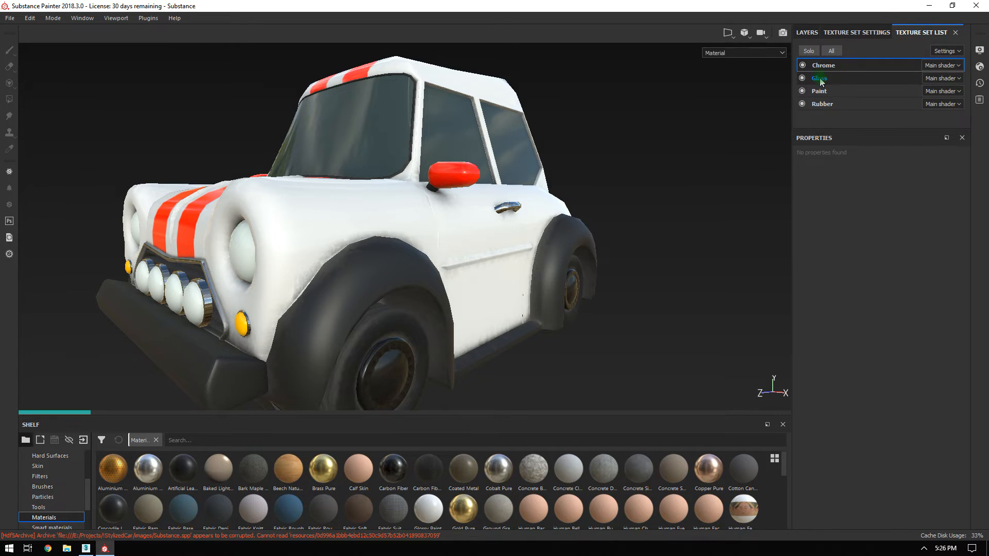
pyautogui.click(808, 33)
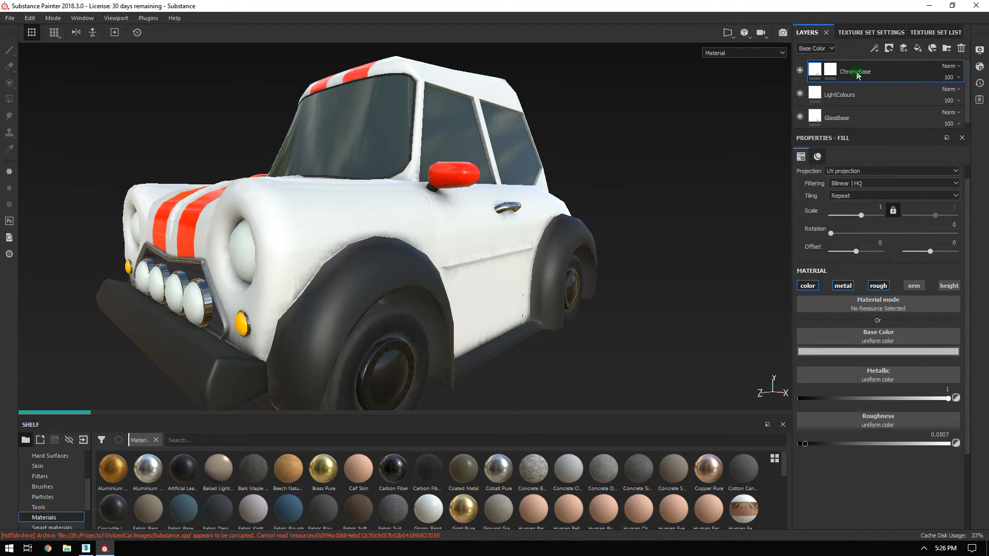
pyautogui.rightClick(861, 93)
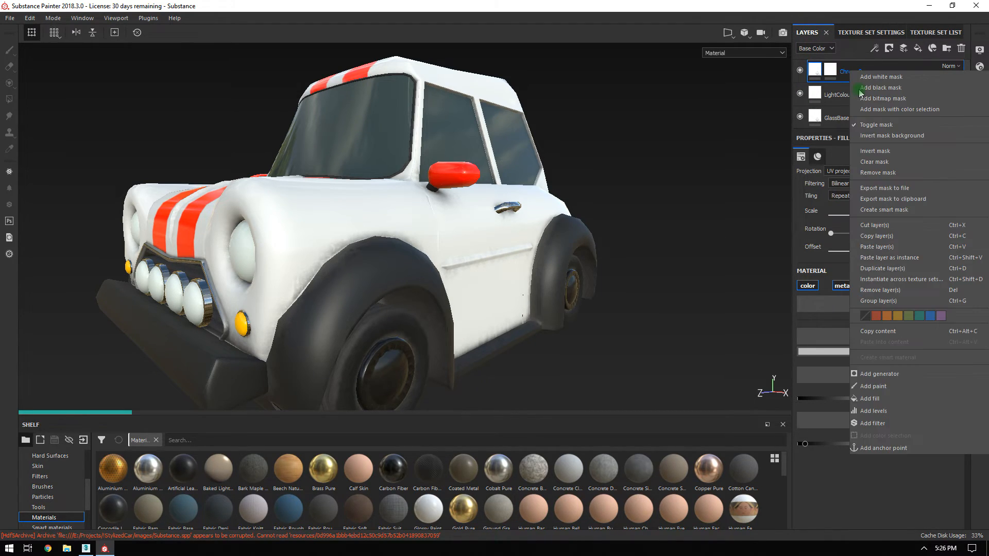
pyautogui.click(881, 258)
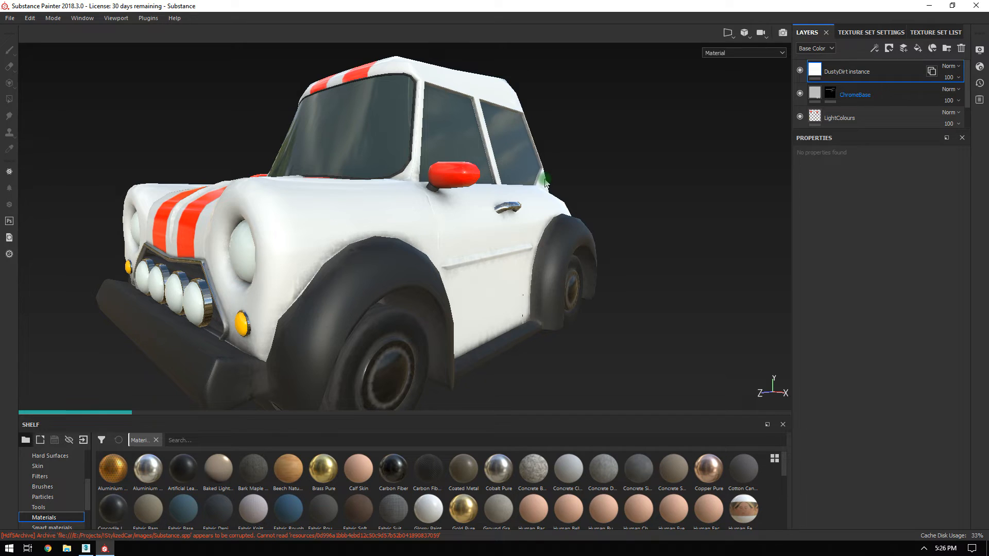
pyautogui.keyDown('alt'); pyautogui.moveTo(580, 144); pyautogui.dragTo(507, 140); pyautogui.keyUp('alt')
pyautogui.keyDown('shift'); pyautogui.moveTo(508, 142); pyautogui.dragTo(528, 144, button='right'); pyautogui.keyUp('shift')
pyautogui.keyDown('alt'); pyautogui.moveTo(489, 144); pyautogui.dragTo(534, 265); pyautogui.keyUp('alt')
pyautogui.keyDown('alt'); pyautogui.moveTo(408, 246); pyautogui.dragTo(812, 203); pyautogui.keyUp('alt')
pyautogui.keyDown('alt'); pyautogui.moveTo(621, 148); pyautogui.dragTo(578, 180); pyautogui.keyUp('alt')
pyautogui.keyDown('alt'); pyautogui.moveTo(579, 180); pyautogui.dragTo(475, 141, button='middle'); pyautogui.keyUp('alt')
pyautogui.keyDown('alt'); pyautogui.moveTo(475, 141); pyautogui.dragTo(574, 168); pyautogui.keyUp('alt')
pyautogui.keyDown('alt'); pyautogui.moveTo(574, 168); pyautogui.dragTo(172, 77, button='right'); pyautogui.keyUp('alt')
pyautogui.keyDown('alt'); pyautogui.moveTo(172, 77); pyautogui.dragTo(329, 147); pyautogui.keyUp('alt')
pyautogui.keyDown('alt'); pyautogui.moveTo(436, 180); pyautogui.dragTo(573, 178); pyautogui.keyUp('alt')
pyautogui.keyDown('alt'); pyautogui.moveTo(573, 177); pyautogui.dragTo(597, 164, button='middle'); pyautogui.keyUp('alt')
pyautogui.keyDown('shift'); pyautogui.moveTo(598, 163); pyautogui.dragTo(656, 159, button='right'); pyautogui.keyUp('shift')
pyautogui.keyDown('alt'); pyautogui.moveTo(658, 159); pyautogui.dragTo(604, 165); pyautogui.keyUp('alt')
pyautogui.keyDown('alt'); pyautogui.moveTo(473, 187); pyautogui.dragTo(525, 175); pyautogui.keyUp('alt')
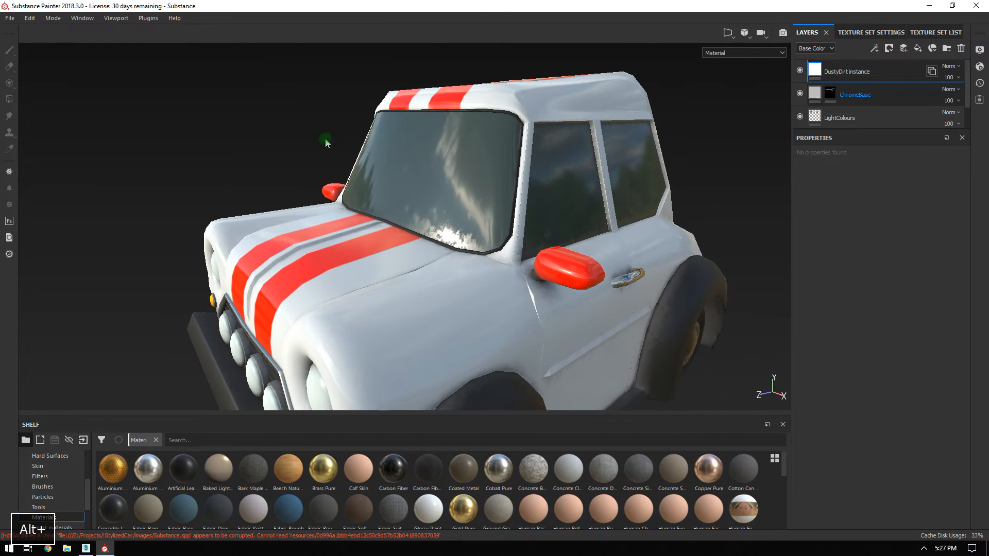
pyautogui.keyDown('alt'); pyautogui.moveTo(586, 181); pyautogui.dragTo(577, 159); pyautogui.keyUp('alt')
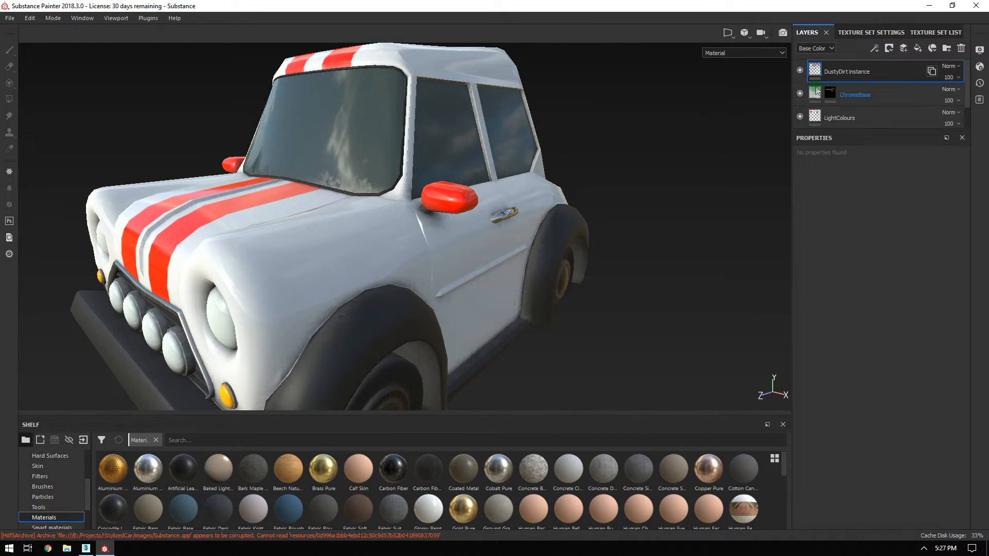
pyautogui.click(839, 75)
# Add a fill layer with a sampled dark base colour, normal and height off, roughness 0.9122.
pyautogui.click(914, 50)
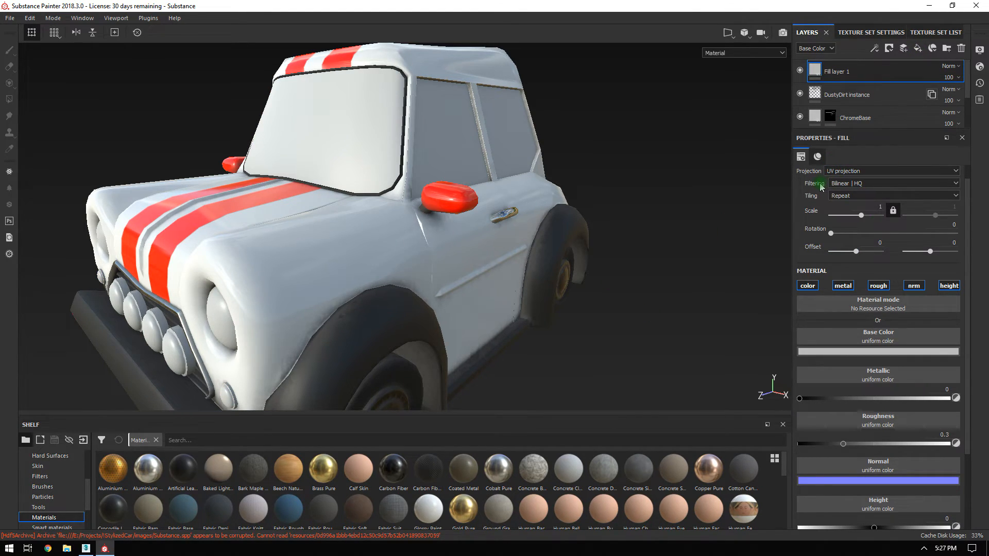
pyautogui.click(840, 355)
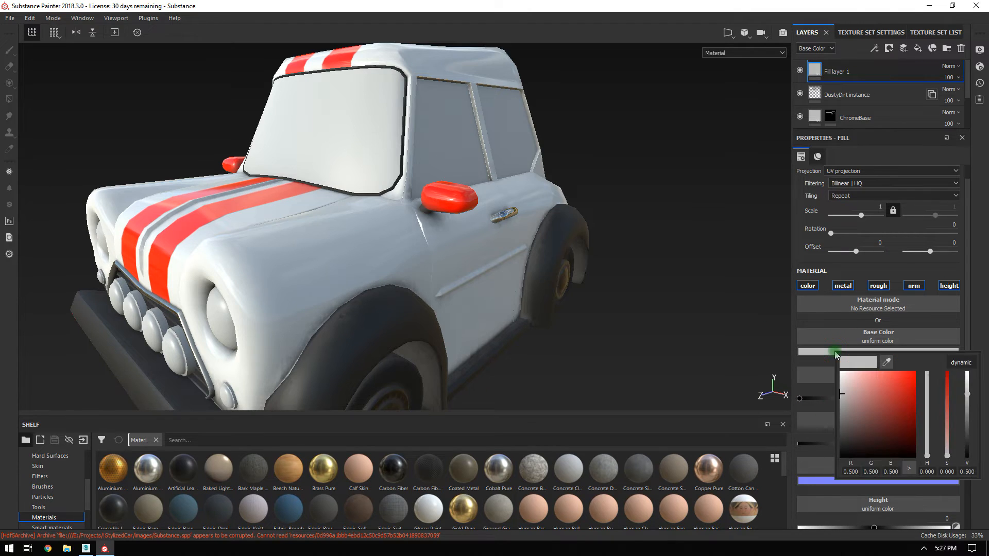
pyautogui.click(747, 381)
pyautogui.moveTo(747, 384); pyautogui.dragTo(324, 336)
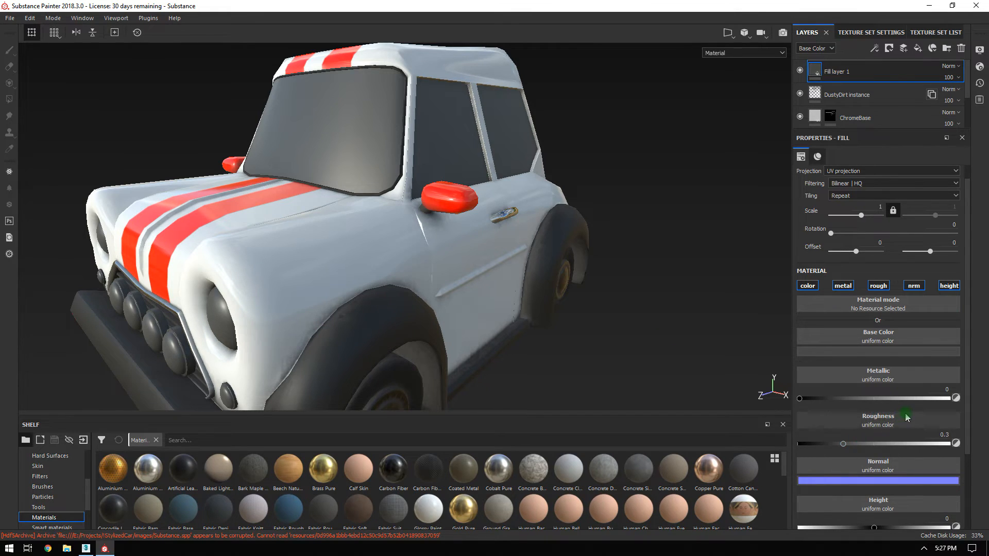
pyautogui.scroll(-2, 907, 417)
pyautogui.click(915, 204)
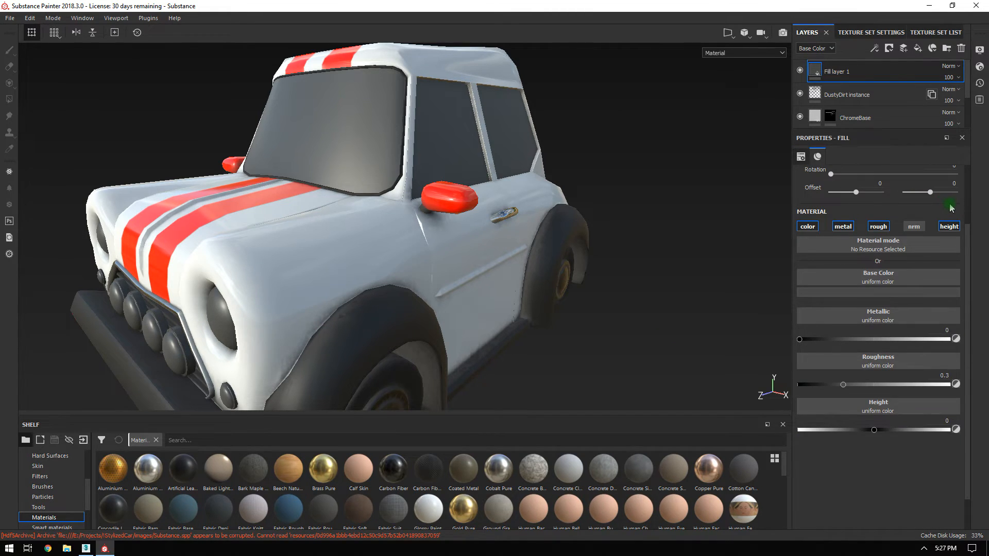
pyautogui.click(947, 228)
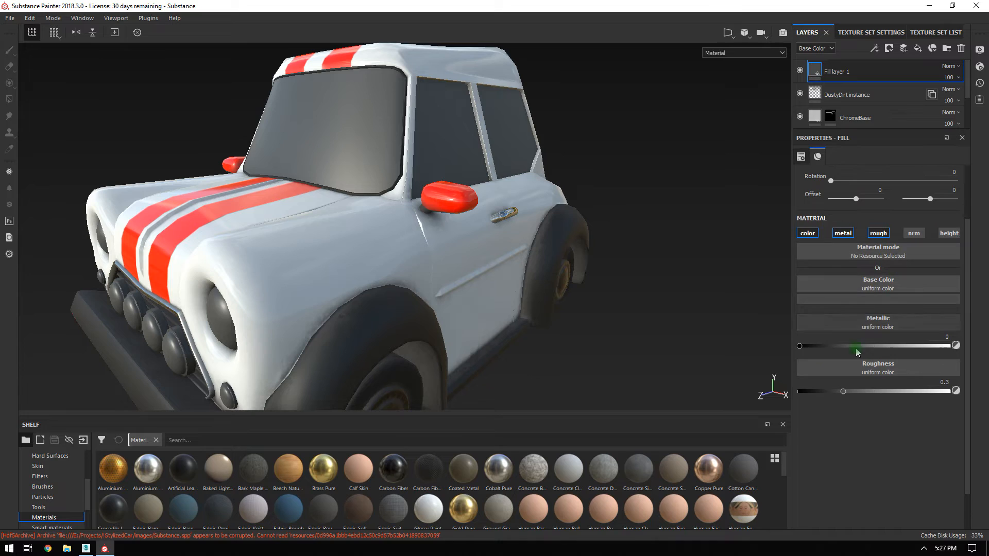
pyautogui.click(937, 392)
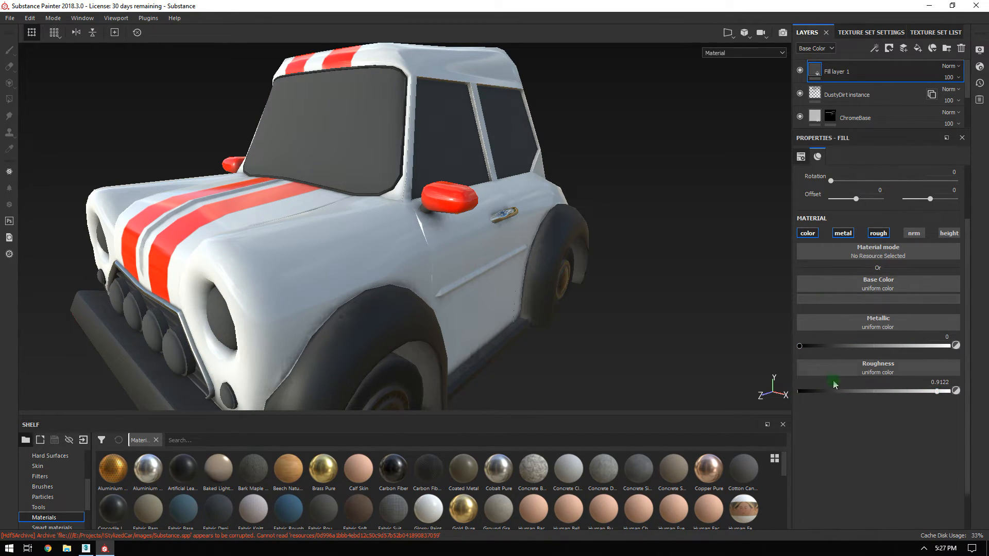
# Rename the fill layer to Dust and give it a black mask.
pyautogui.doubleClick(839, 72)
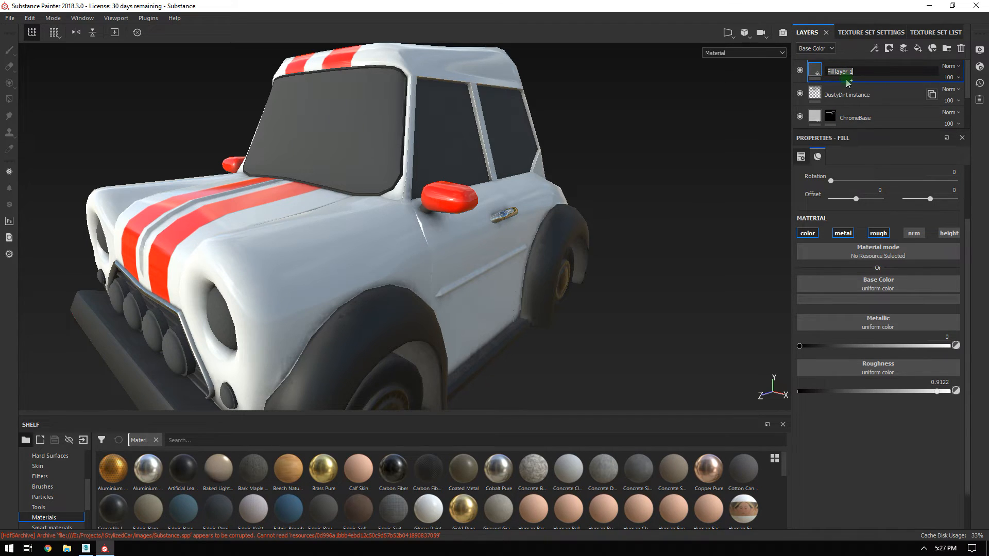
pyautogui.write('Dust')
pyautogui.press('Return')
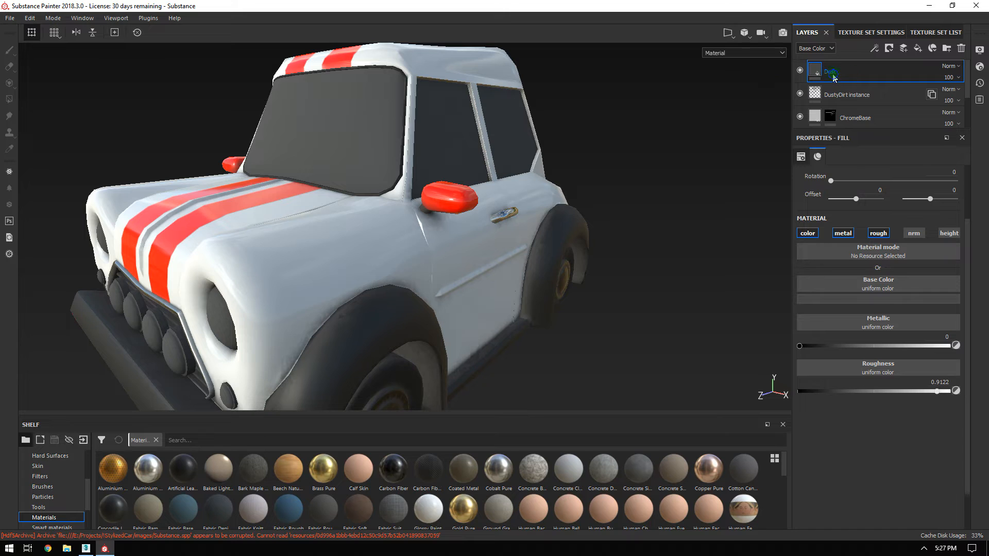
pyautogui.rightClick(834, 76)
pyautogui.click(857, 79)
# Select the Dirt Spots Moss brush from an enlarged Brushes shelf.
pyautogui.keyDown('alt'); pyautogui.moveTo(324, 133); pyautogui.dragTo(434, 205); pyautogui.keyUp('alt')
pyautogui.keyDown('alt'); pyautogui.moveTo(521, 250); pyautogui.dragTo(432, 213); pyautogui.keyUp('alt')
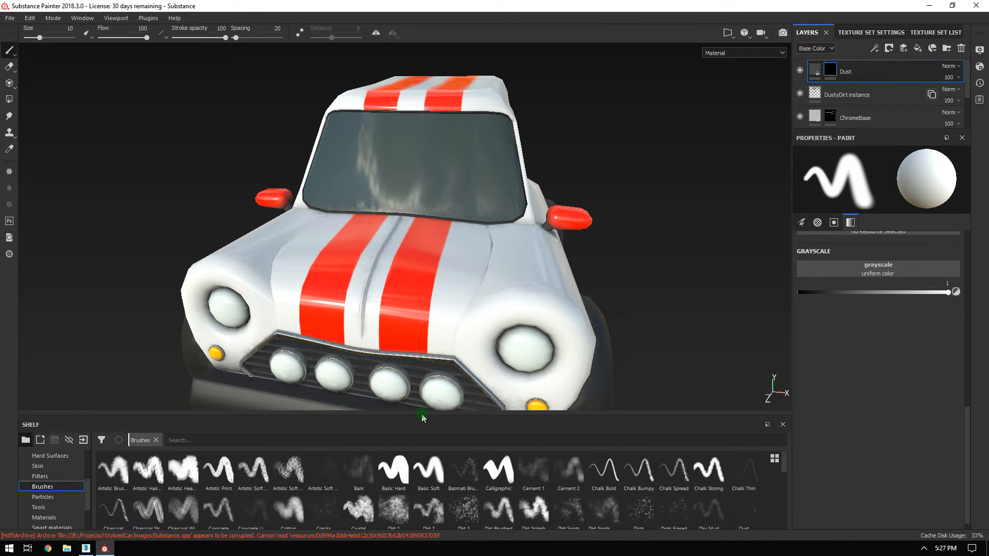
pyautogui.moveTo(420, 415); pyautogui.dragTo(419, 391)
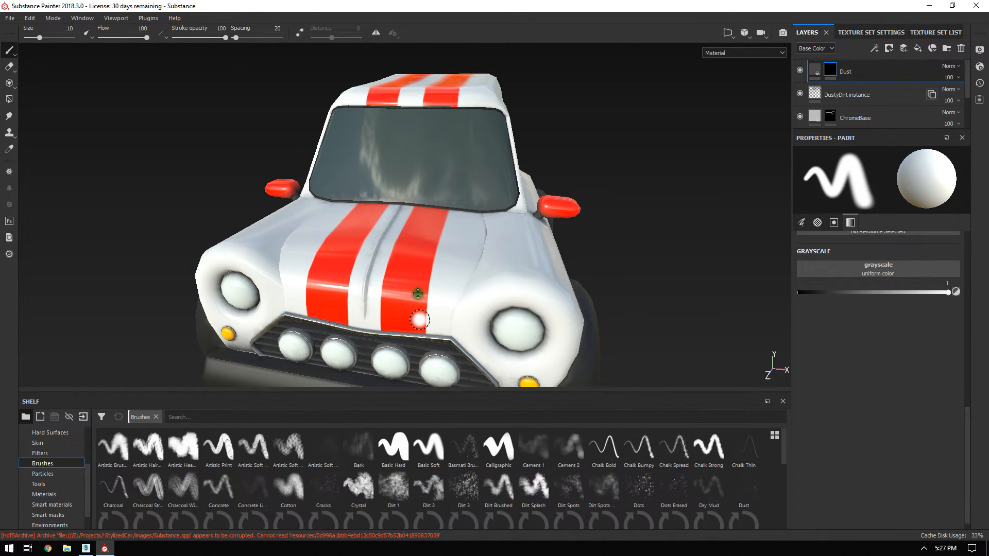
pyautogui.moveTo(418, 294); pyautogui.dragTo(418, 292)
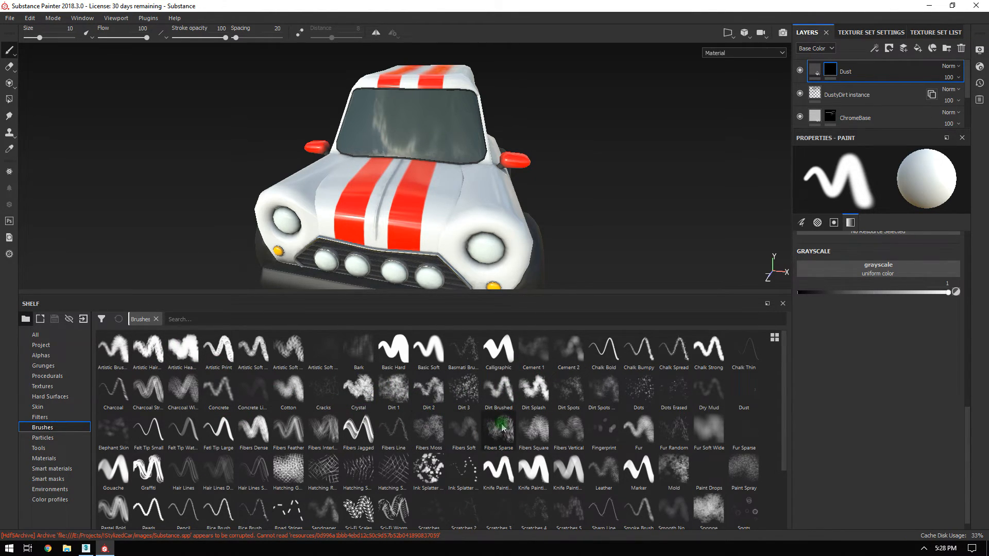
pyautogui.click(607, 395)
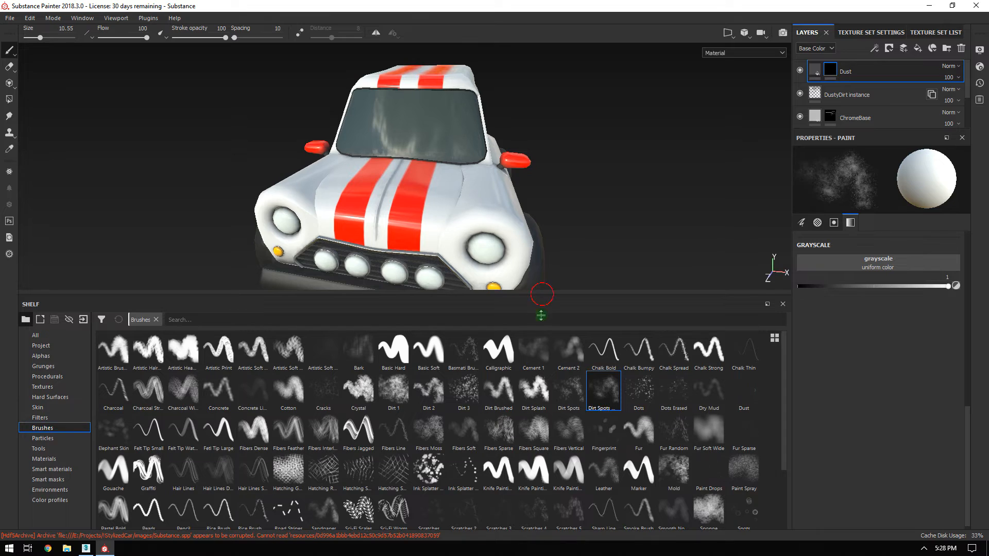
pyautogui.moveTo(543, 299); pyautogui.dragTo(547, 460)
# Zoom toward the windshield and enlarge the brush size to about 30.
pyautogui.keyDown('alt'); pyautogui.moveTo(640, 204); pyautogui.dragTo(667, 265, button='right'); pyautogui.keyUp('alt')
pyautogui.keyDown('alt'); pyautogui.moveTo(667, 265); pyautogui.dragTo(642, 281, button='middle'); pyautogui.keyUp('alt')
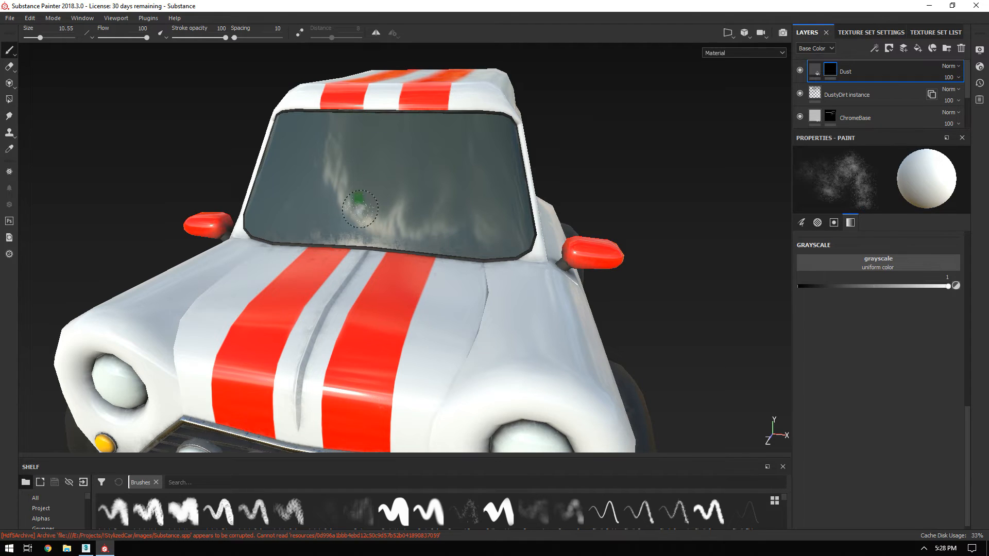
pyautogui.press('space')
pyautogui.rightClick(395, 169)
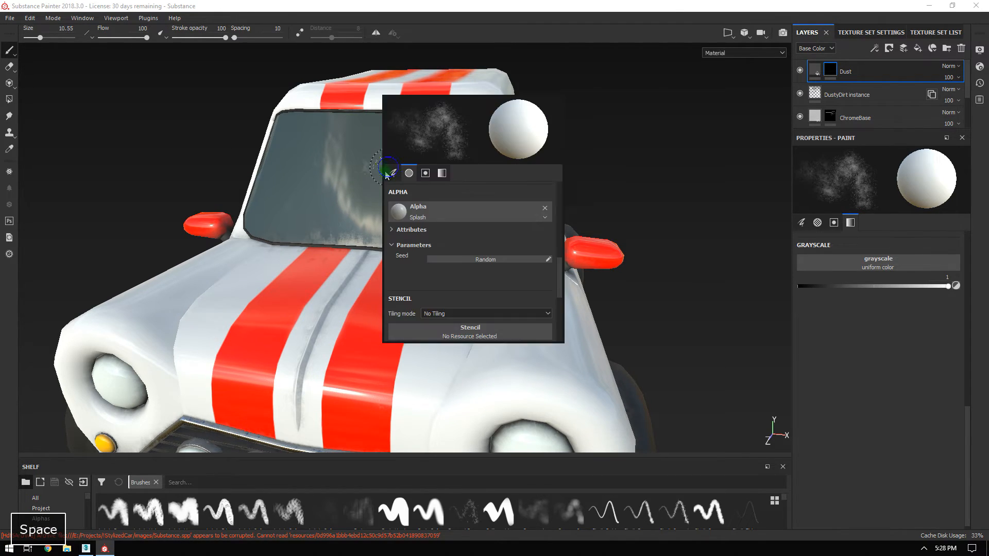
pyautogui.click(393, 173)
pyautogui.moveTo(437, 211); pyautogui.dragTo(466, 216)
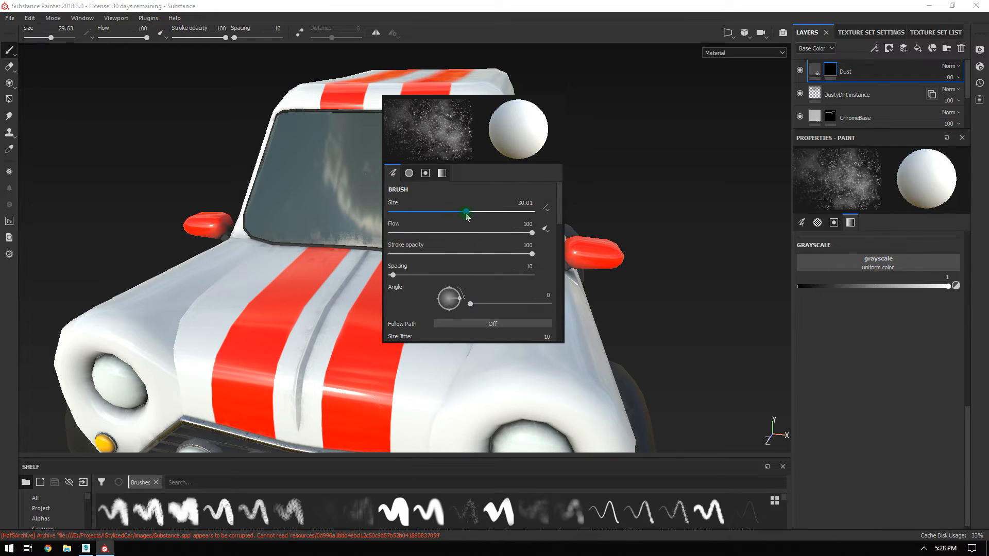
pyautogui.click(226, 155)
# Lower the brush flow and dab dust speckles onto the windshield.
pyautogui.keyDown('alt'); pyautogui.moveTo(713, 170); pyautogui.dragTo(633, 206); pyautogui.keyUp('alt')
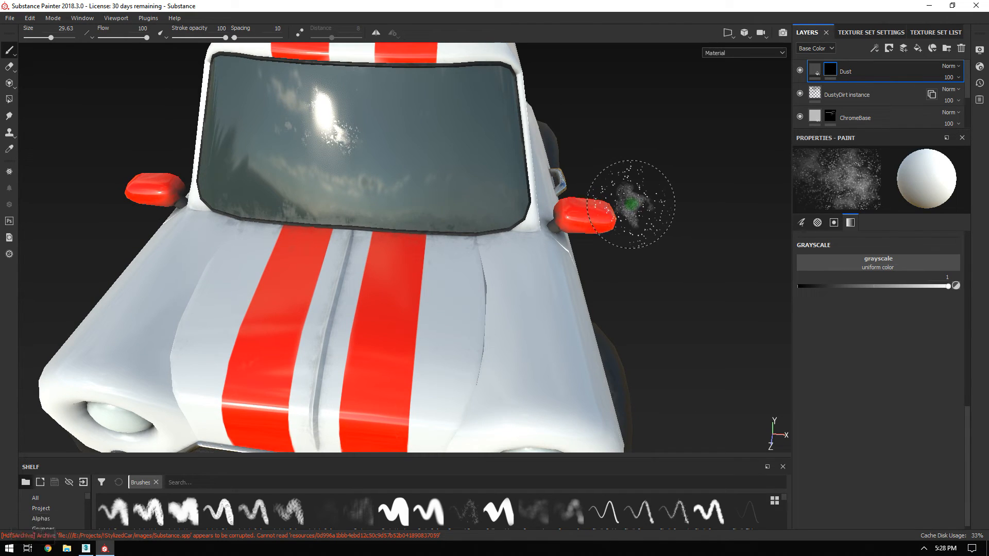
pyautogui.click(802, 223)
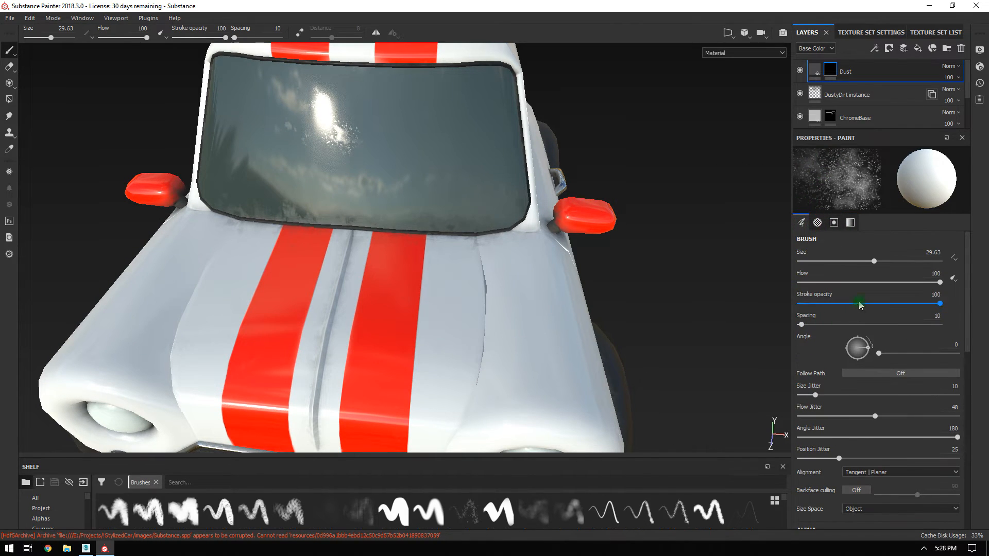
pyautogui.moveTo(897, 284); pyautogui.dragTo(867, 283)
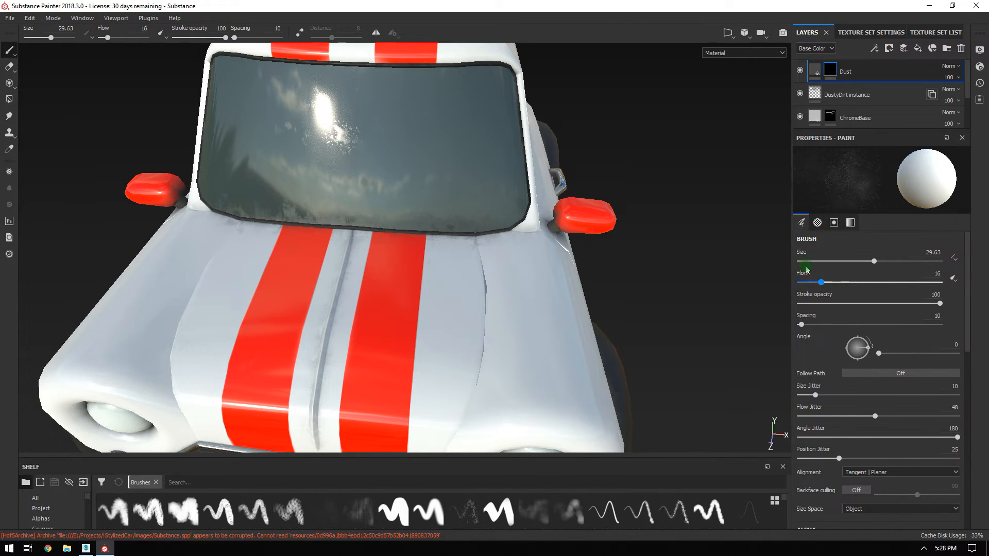
pyautogui.moveTo(288, 122)
pyautogui.mouseDown()
pyautogui.moveTo(311, 126)
pyautogui.moveTo(312, 150)
pyautogui.mouseUp()
# Brush faint dust onto the windshield and side windows on the Dust layer at Flow 8.
pyautogui.moveTo(435, 170); pyautogui.dragTo(380, 109)
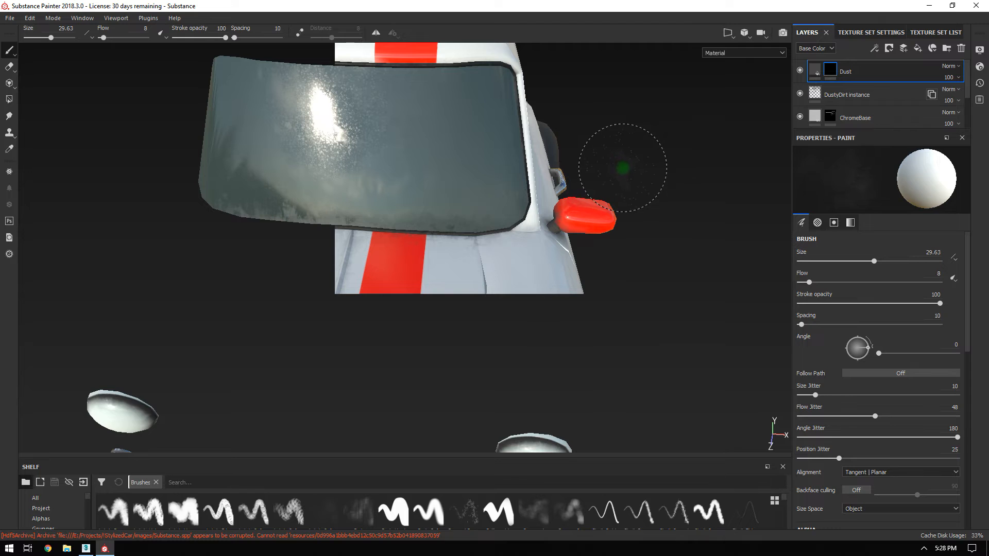
pyautogui.keyDown('alt'); pyautogui.moveTo(643, 152); pyautogui.dragTo(437, 166); pyautogui.keyUp('alt')
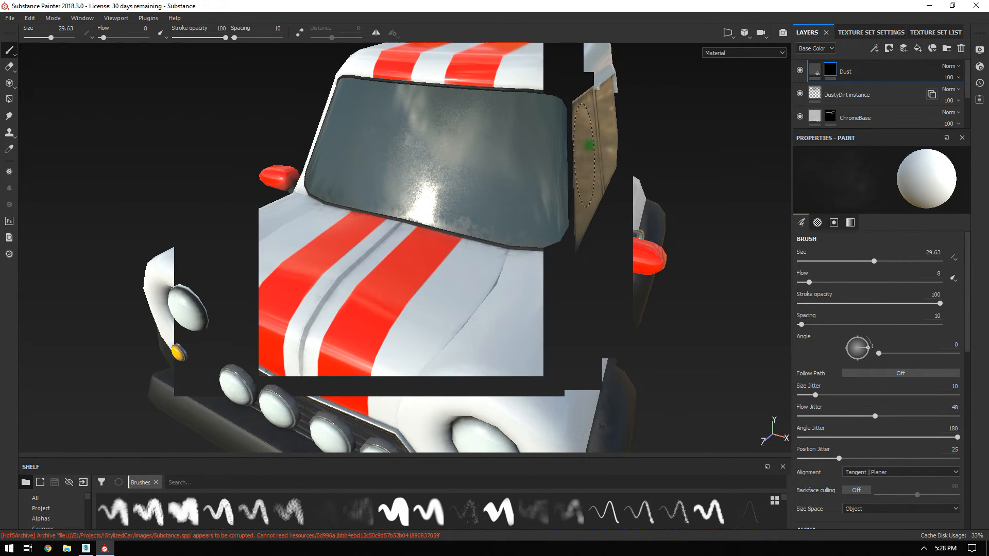
pyautogui.keyDown('alt'); pyautogui.moveTo(688, 146); pyautogui.dragTo(822, 152); pyautogui.keyUp('alt')
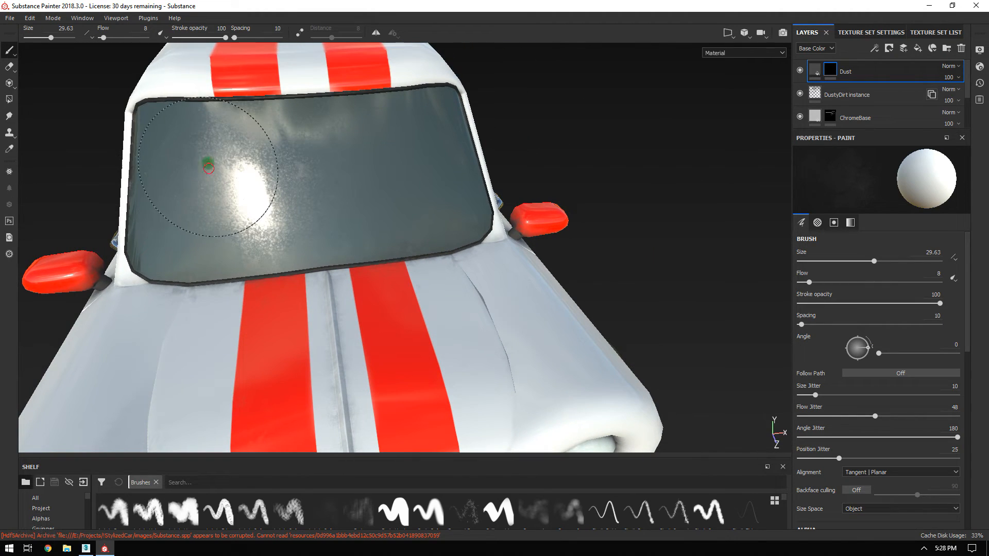
pyautogui.keyDown('alt'); pyautogui.moveTo(208, 168); pyautogui.dragTo(709, 195); pyautogui.keyUp('alt')
pyautogui.keyDown('alt'); pyautogui.moveTo(474, 264); pyautogui.dragTo(578, 227); pyautogui.keyUp('alt')
pyautogui.keyDown('alt'); pyautogui.moveTo(381, 335); pyautogui.dragTo(140, 285); pyautogui.keyUp('alt')
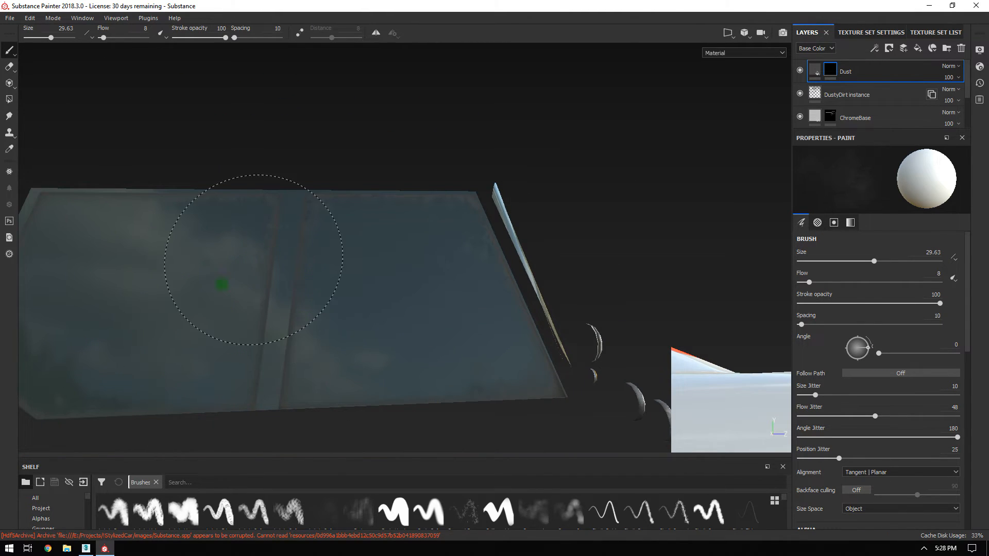
pyautogui.keyDown('alt'); pyautogui.moveTo(569, 272); pyautogui.dragTo(249, 99); pyautogui.keyUp('alt')
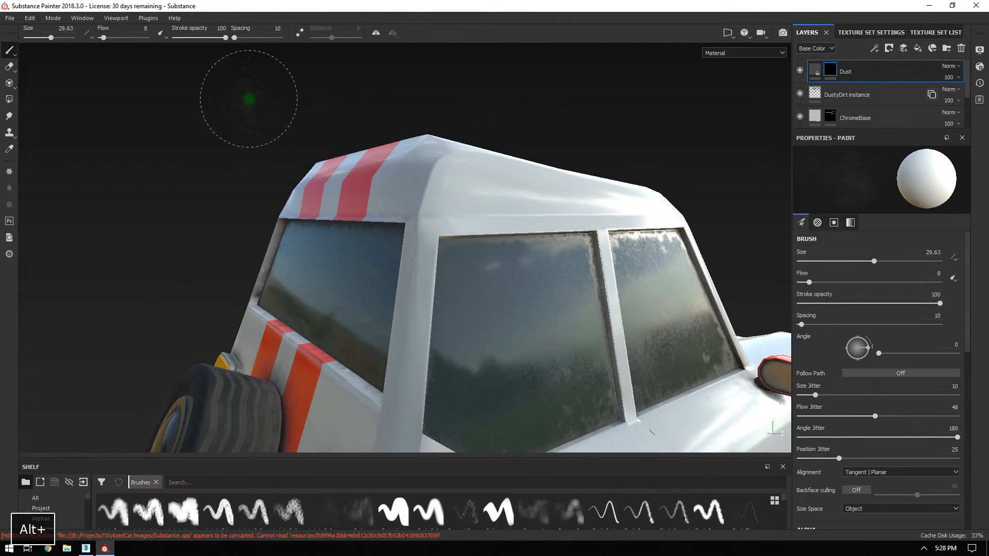
pyautogui.keyDown('alt'); pyautogui.moveTo(497, 390); pyautogui.dragTo(530, 376); pyautogui.keyUp('alt')
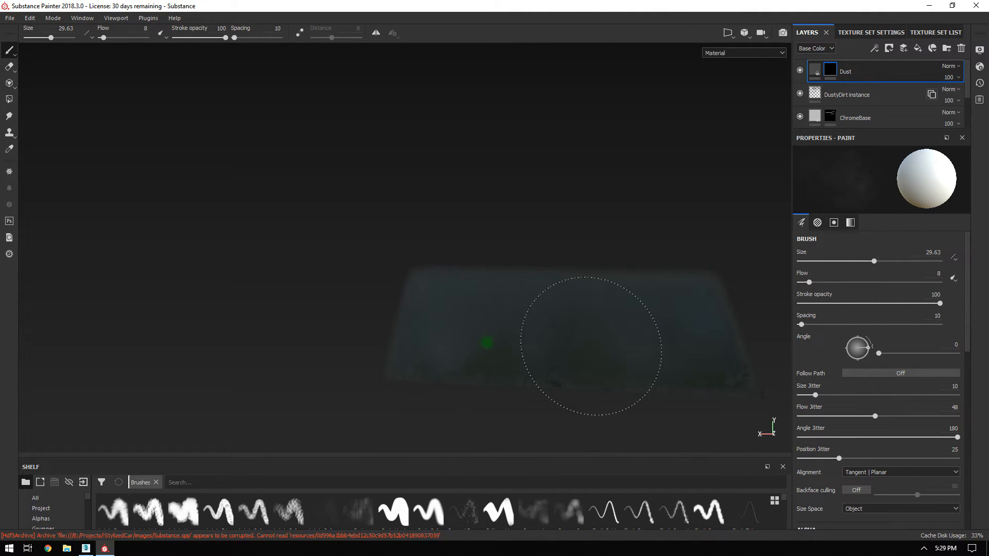
pyautogui.moveTo(436, 283)
pyautogui.keyDown('alt'); pyautogui.mouseDown()
pyautogui.moveTo(232, 283)
pyautogui.moveTo(404, 270)
pyautogui.moveTo(407, 334)
pyautogui.moveTo(424, 281)
pyautogui.mouseUp(); pyautogui.keyUp('alt')
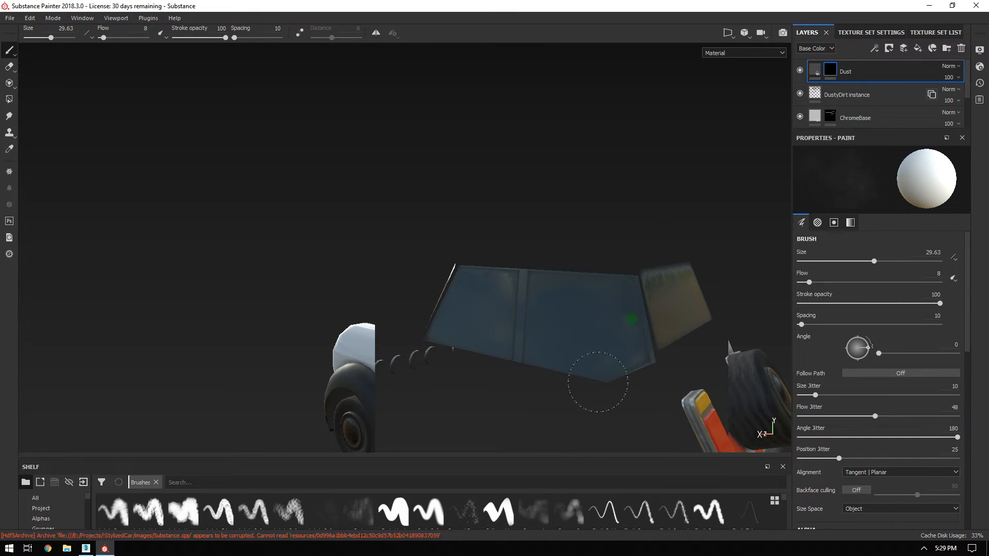
# Review the dusty windshield from several angles, then load a solid round brush from the Shelf.
pyautogui.keyDown('alt'); pyautogui.moveTo(505, 292); pyautogui.dragTo(643, 258); pyautogui.keyUp('alt')
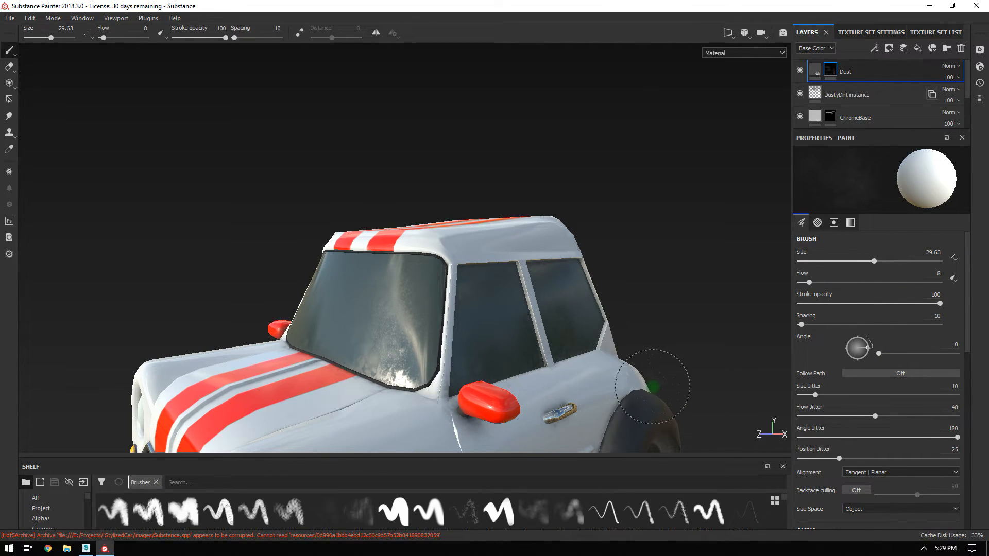
pyautogui.moveTo(443, 156)
pyautogui.keyDown('alt'); pyautogui.mouseDown()
pyautogui.moveTo(541, 154)
pyautogui.moveTo(435, 150)
pyautogui.mouseUp(); pyautogui.keyUp('alt')
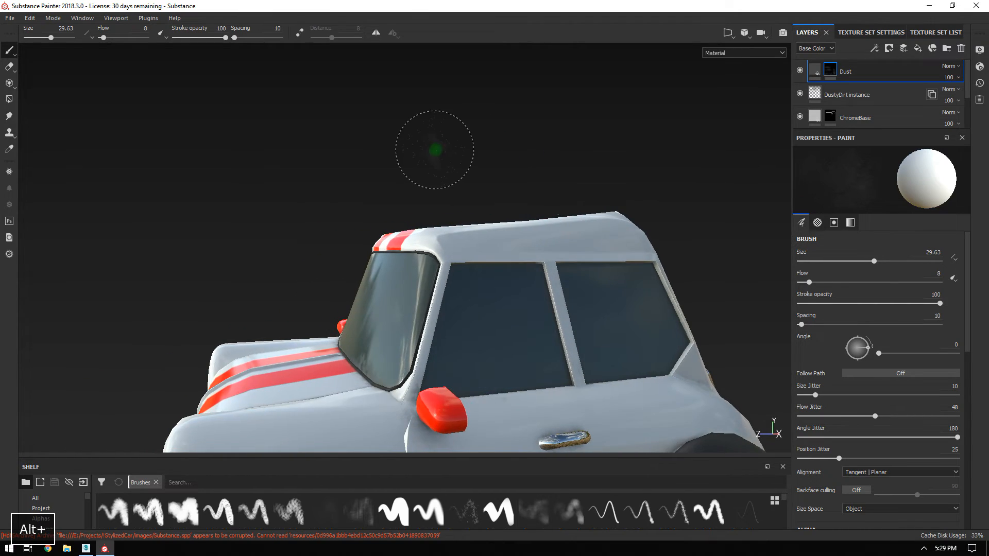
pyautogui.keyDown('shift'); pyautogui.moveTo(435, 150); pyautogui.dragTo(479, 149, button='right'); pyautogui.keyUp('shift')
pyautogui.keyDown('alt'); pyautogui.moveTo(483, 150); pyautogui.dragTo(597, 144); pyautogui.keyUp('alt')
pyautogui.keyDown('alt'); pyautogui.moveTo(598, 144); pyautogui.dragTo(602, 139, button='middle'); pyautogui.keyUp('alt')
pyautogui.keyDown('alt'); pyautogui.moveTo(601, 140); pyautogui.dragTo(577, 199, button='right'); pyautogui.keyUp('alt')
pyautogui.keyDown('alt'); pyautogui.moveTo(610, 199); pyautogui.dragTo(544, 198); pyautogui.keyUp('alt')
pyautogui.moveTo(608, 196)
pyautogui.keyDown('shift'); pyautogui.mouseDown(button='right')
pyautogui.moveTo(766, 190)
pyautogui.moveTo(668, 204)
pyautogui.moveTo(703, 202)
pyautogui.mouseUp(button='right'); pyautogui.keyUp('shift')
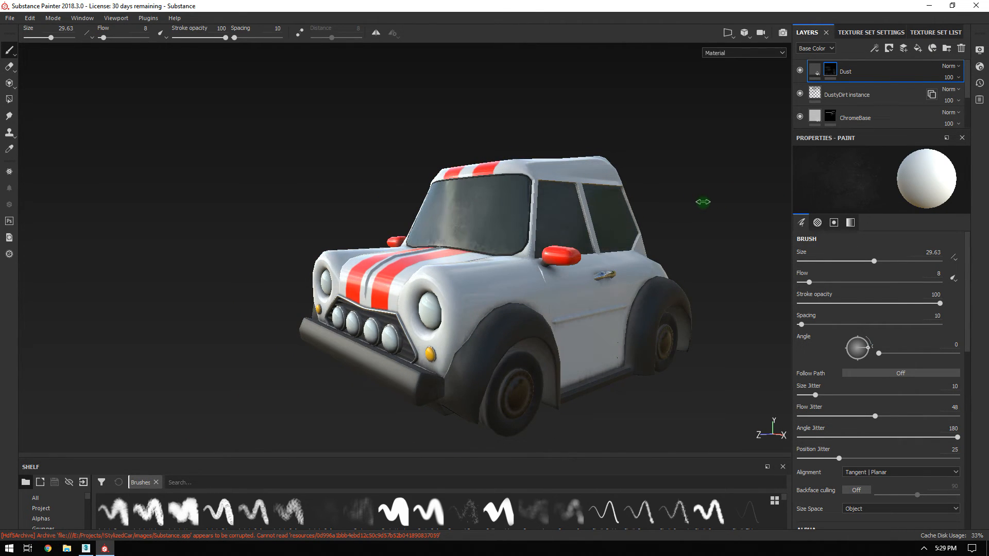
pyautogui.keyDown('alt'); pyautogui.moveTo(634, 200); pyautogui.dragTo(675, 203); pyautogui.keyUp('alt')
pyautogui.keyDown('alt'); pyautogui.moveTo(675, 203); pyautogui.dragTo(571, 221, button='right'); pyautogui.keyUp('alt')
pyautogui.keyDown('alt'); pyautogui.moveTo(572, 221); pyautogui.dragTo(512, 260, button='middle'); pyautogui.keyUp('alt')
pyautogui.moveTo(511, 260)
pyautogui.keyDown('alt'); pyautogui.mouseDown()
pyautogui.moveTo(618, 279)
pyautogui.moveTo(599, 286)
pyautogui.mouseUp(); pyautogui.keyUp('alt')
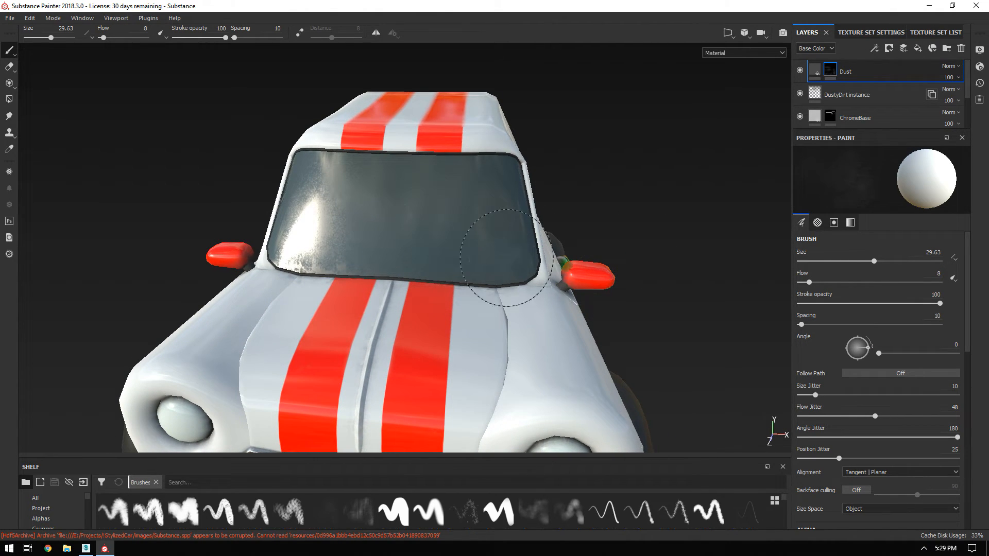
pyautogui.moveTo(635, 259)
pyautogui.keyDown('alt'); pyautogui.mouseDown()
pyautogui.moveTo(618, 239)
pyautogui.moveTo(234, 154)
pyautogui.moveTo(520, 284)
pyautogui.moveTo(450, 207)
pyautogui.moveTo(348, 414)
pyautogui.mouseUp(); pyautogui.keyUp('alt')
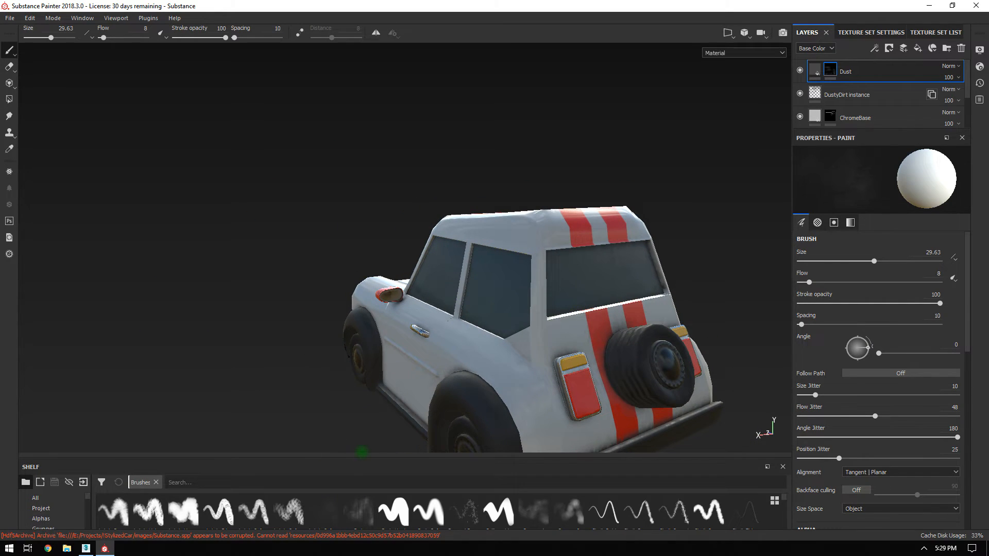
pyautogui.click(393, 511)
# Resize the brush from about 53 to 85, settling near 61, and undo the stray stroke.
pyautogui.keyDown('alt'); pyautogui.moveTo(605, 226); pyautogui.dragTo(550, 236); pyautogui.keyUp('alt')
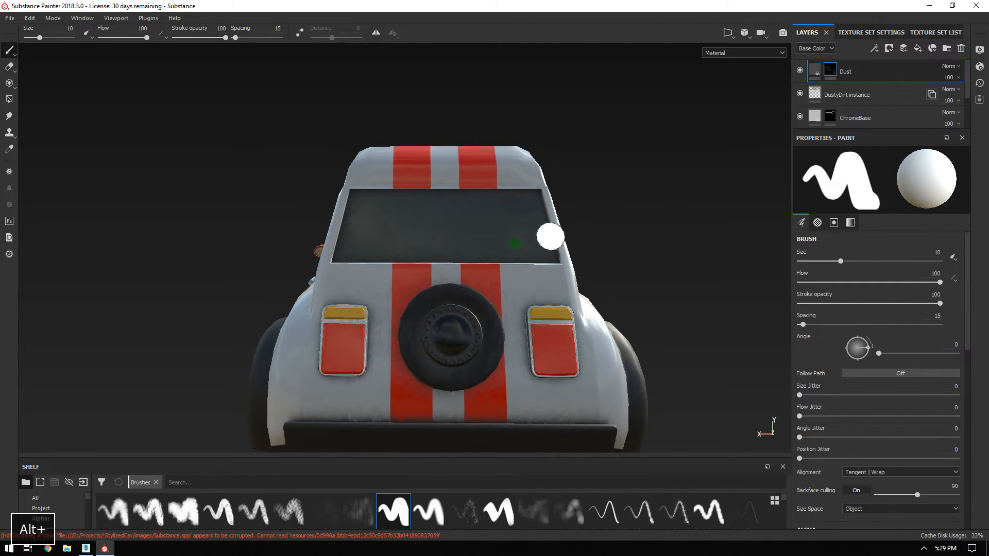
pyautogui.keyDown('ctrl'); pyautogui.moveTo(472, 253); pyautogui.dragTo(531, 258, button='right'); pyautogui.keyUp('ctrl')
pyautogui.keyDown('ctrl'); pyautogui.moveTo(453, 268); pyautogui.dragTo(507, 264, button='right'); pyautogui.keyUp('ctrl')
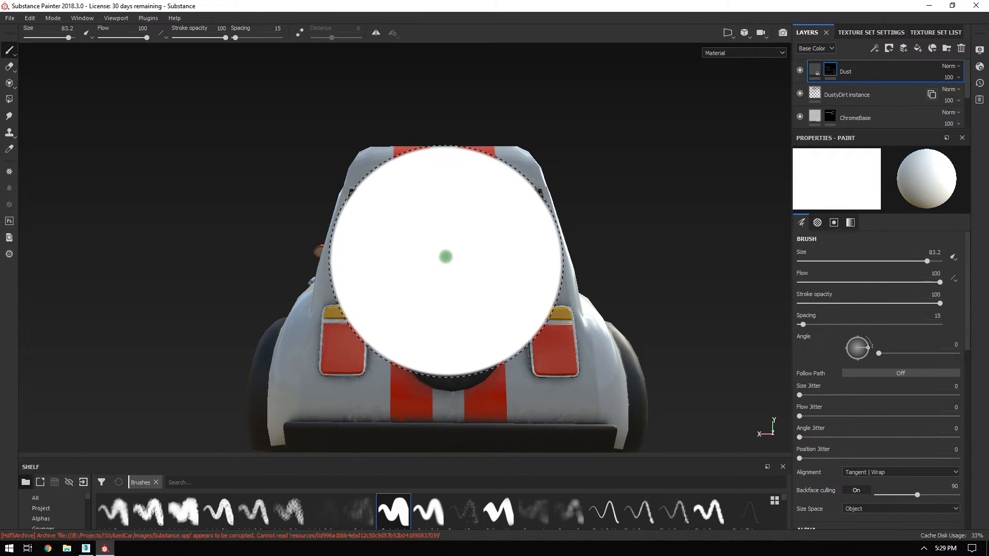
pyautogui.keyDown('ctrl'); pyautogui.moveTo(446, 258); pyautogui.dragTo(405, 255, button='right'); pyautogui.keyUp('ctrl')
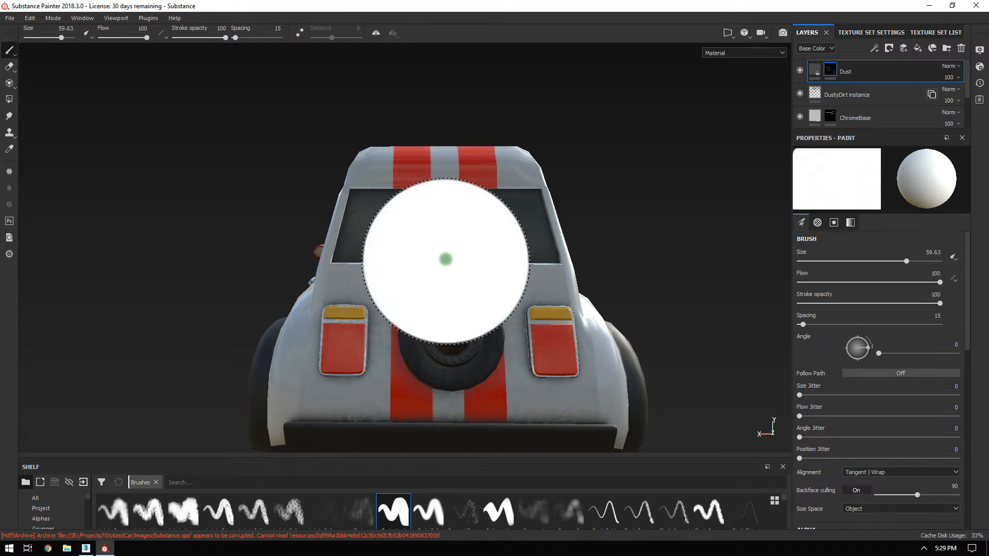
pyautogui.moveTo(640, 269)
pyautogui.keyDown('alt'); pyautogui.mouseDown()
pyautogui.moveTo(798, 272)
pyautogui.moveTo(301, 280)
pyautogui.moveTo(668, 258)
pyautogui.mouseUp(); pyautogui.keyUp('alt')
pyautogui.moveTo(670, 259)
pyautogui.keyDown('shift'); pyautogui.mouseDown(button='right')
pyautogui.moveTo(687, 263)
pyautogui.moveTo(676, 245)
pyautogui.mouseUp(button='right'); pyautogui.keyUp('shift')
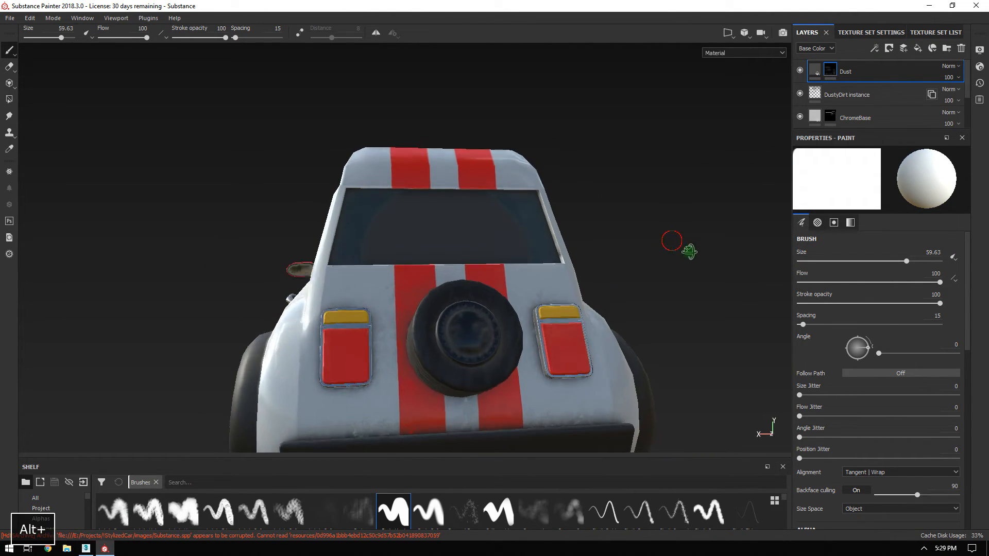
pyautogui.keyDown('alt'); pyautogui.moveTo(680, 249); pyautogui.dragTo(716, 261); pyautogui.keyUp('alt')
pyautogui.hotkey('ctrl', 'z')
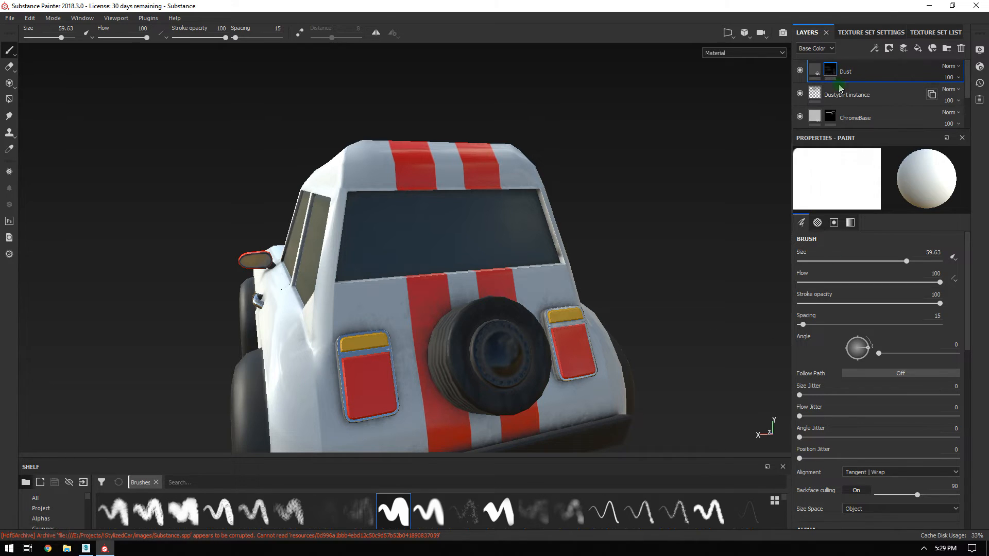
# Set the paint grayscale value to 0 (black) for erasing dust in the Dust mask.
pyautogui.click(852, 225)
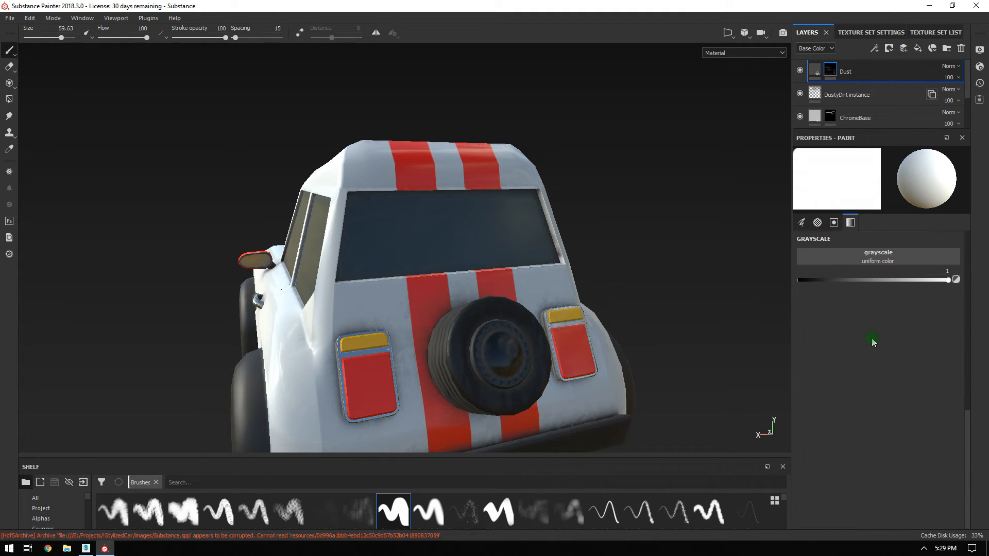
pyautogui.click(800, 281)
pyautogui.keyDown('alt'); pyautogui.moveTo(490, 347); pyautogui.dragTo(432, 307); pyautogui.keyUp('alt')
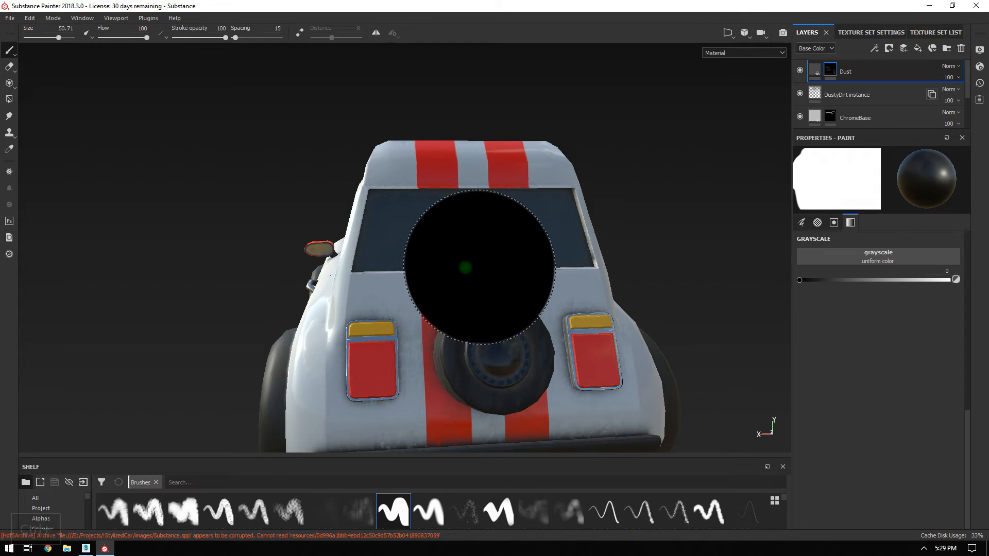
pyautogui.keyDown('alt'); pyautogui.moveTo(480, 266); pyautogui.dragTo(892, 249); pyautogui.keyUp('alt')
pyautogui.keyDown('alt'); pyautogui.moveTo(679, 261); pyautogui.dragTo(577, 264); pyautogui.keyUp('alt')
pyautogui.keyDown('shift'); pyautogui.moveTo(674, 227); pyautogui.dragTo(684, 224, button='right'); pyautogui.keyUp('shift')
pyautogui.moveTo(684, 223)
pyautogui.keyDown('alt'); pyautogui.mouseDown()
pyautogui.moveTo(360, 239)
pyautogui.moveTo(514, 232)
pyautogui.moveTo(437, 218)
pyautogui.moveTo(440, 231)
pyautogui.mouseUp(); pyautogui.keyUp('alt')
pyautogui.moveTo(322, 248)
pyautogui.keyDown('alt'); pyautogui.mouseDown()
pyautogui.moveTo(455, 248)
pyautogui.moveTo(525, 287)
pyautogui.moveTo(596, 302)
pyautogui.moveTo(402, 298)
pyautogui.moveTo(562, 358)
pyautogui.moveTo(670, 311)
pyautogui.moveTo(264, 133)
pyautogui.moveTo(570, 237)
pyautogui.mouseUp(); pyautogui.keyUp('alt')
pyautogui.keyDown('shift'); pyautogui.moveTo(569, 237); pyautogui.dragTo(708, 227, button='right'); pyautogui.keyUp('shift')
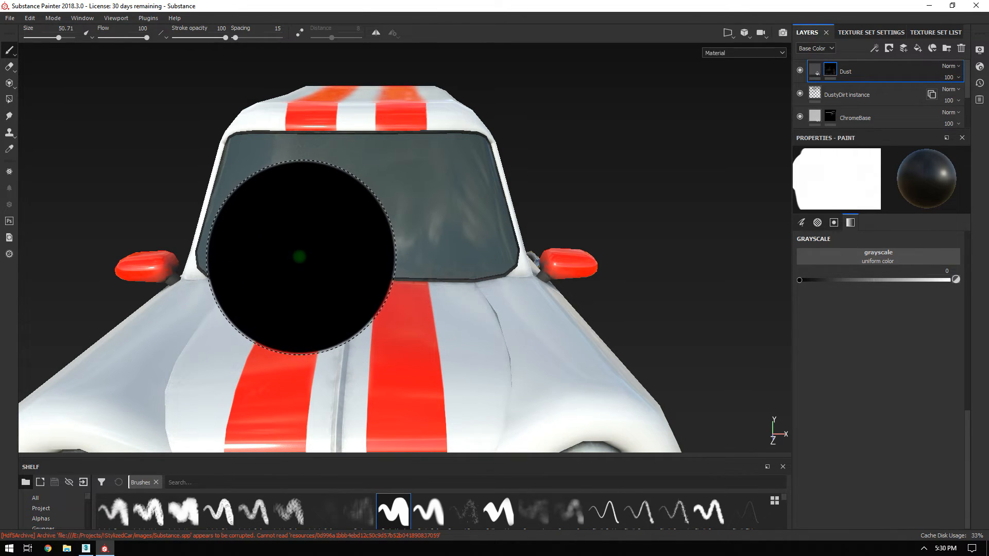
# Erase dust from parts of the windshield, leaving patches, and shrink the brush to about 33.
pyautogui.keyDown('alt'); pyautogui.moveTo(698, 335); pyautogui.dragTo(428, 226); pyautogui.keyUp('alt')
pyautogui.keyDown('alt'); pyautogui.moveTo(428, 227); pyautogui.dragTo(640, 316, button='right'); pyautogui.keyUp('alt')
pyautogui.moveTo(640, 316)
pyautogui.keyDown('alt'); pyautogui.mouseDown()
pyautogui.moveTo(541, 324)
pyautogui.moveTo(708, 325)
pyautogui.moveTo(674, 331)
pyautogui.moveTo(571, 298)
pyautogui.mouseUp(); pyautogui.keyUp('alt')
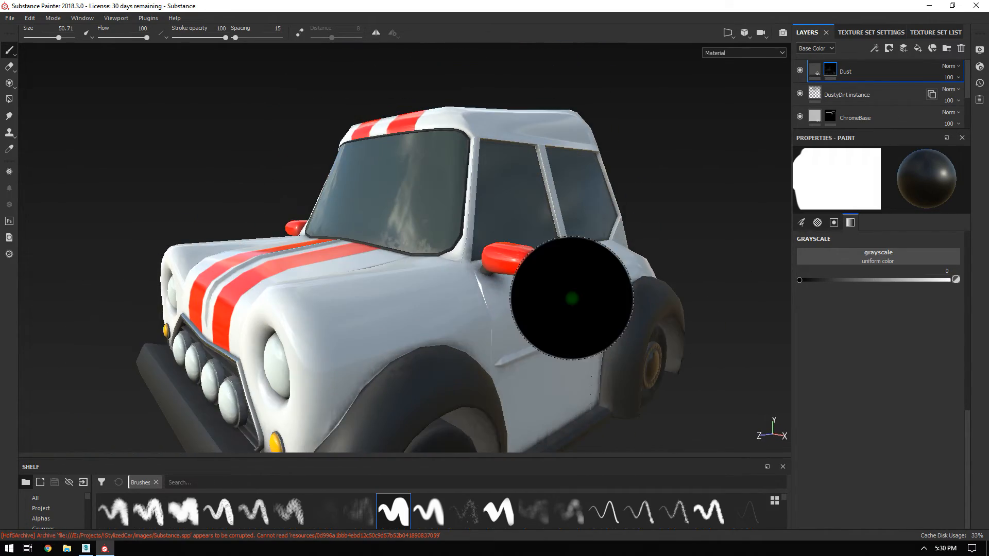
pyautogui.keyDown('alt'); pyautogui.moveTo(447, 227); pyautogui.dragTo(494, 291); pyautogui.keyUp('alt')
pyautogui.keyDown('alt'); pyautogui.moveTo(392, 235); pyautogui.dragTo(440, 282, button='right'); pyautogui.keyUp('alt')
pyautogui.keyDown('alt'); pyautogui.moveTo(440, 283); pyautogui.dragTo(469, 299); pyautogui.keyUp('alt')
pyautogui.keyDown('alt'); pyautogui.moveTo(314, 247); pyautogui.dragTo(357, 282, button='right'); pyautogui.keyUp('alt')
pyautogui.keyDown('alt'); pyautogui.moveTo(358, 283); pyautogui.dragTo(386, 356); pyautogui.keyUp('alt')
pyautogui.keyDown('alt'); pyautogui.moveTo(385, 356); pyautogui.dragTo(402, 206, button='right'); pyautogui.keyUp('alt')
pyautogui.keyDown('alt'); pyautogui.moveTo(402, 206); pyautogui.dragTo(536, 249); pyautogui.keyUp('alt')
pyautogui.keyDown('alt'); pyautogui.moveTo(536, 249); pyautogui.dragTo(637, 319, button='middle'); pyautogui.keyUp('alt')
pyautogui.keyDown('alt'); pyautogui.moveTo(637, 319); pyautogui.dragTo(349, 205, button='right'); pyautogui.keyUp('alt')
pyautogui.moveTo(349, 204)
pyautogui.keyDown('alt'); pyautogui.mouseDown()
pyautogui.moveTo(566, 298)
pyautogui.moveTo(582, 359)
pyautogui.moveTo(591, 345)
pyautogui.mouseUp(); pyautogui.keyUp('alt')
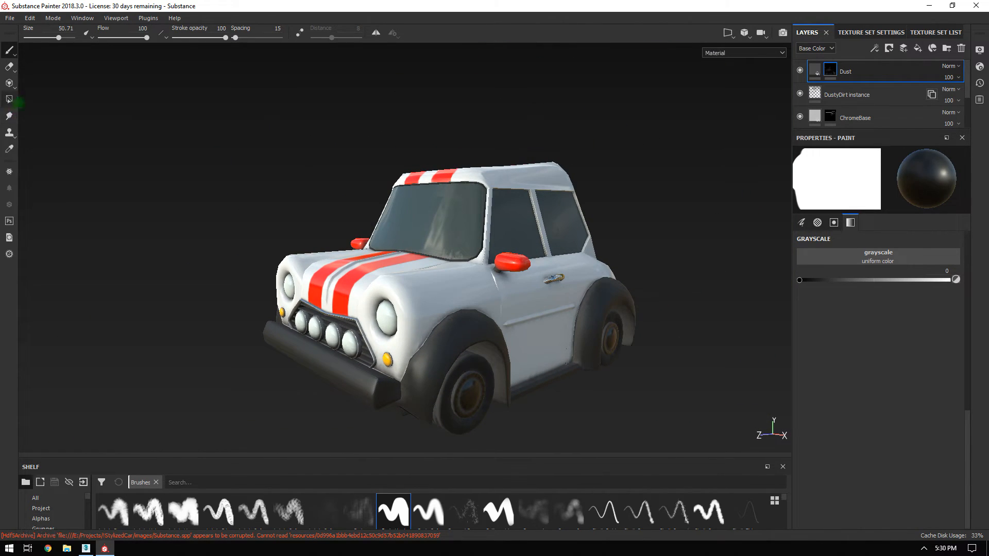
pyautogui.keyDown('ctrl'); pyautogui.moveTo(397, 177); pyautogui.dragTo(350, 176, button='right'); pyautogui.keyUp('ctrl')
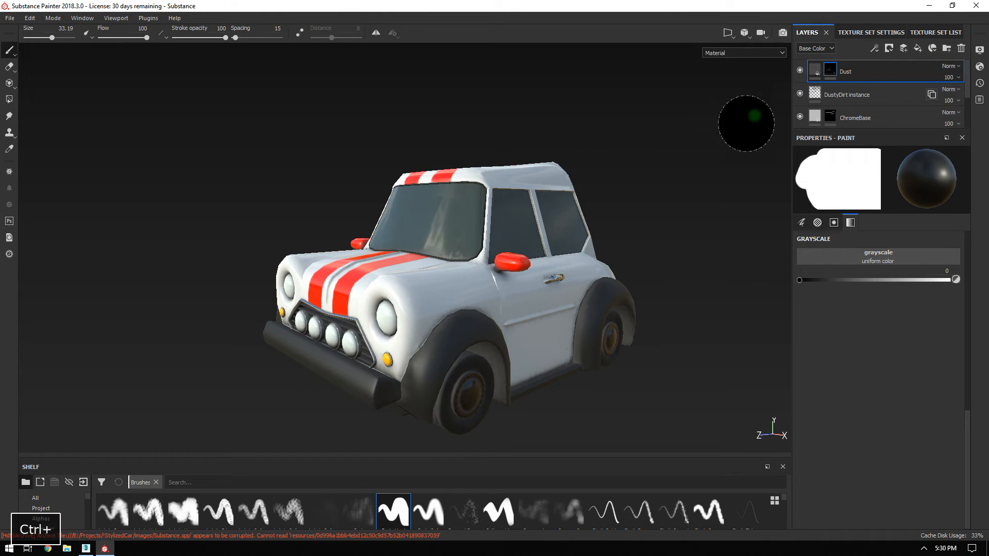
# Show the Dust layer's fill settings and orbit around the car to check the dusty windows.
pyautogui.click(816, 70)
pyautogui.moveTo(484, 244)
pyautogui.keyDown('alt'); pyautogui.mouseDown()
pyautogui.moveTo(663, 234)
pyautogui.moveTo(446, 250)
pyautogui.moveTo(535, 265)
pyautogui.mouseUp(); pyautogui.keyUp('alt')
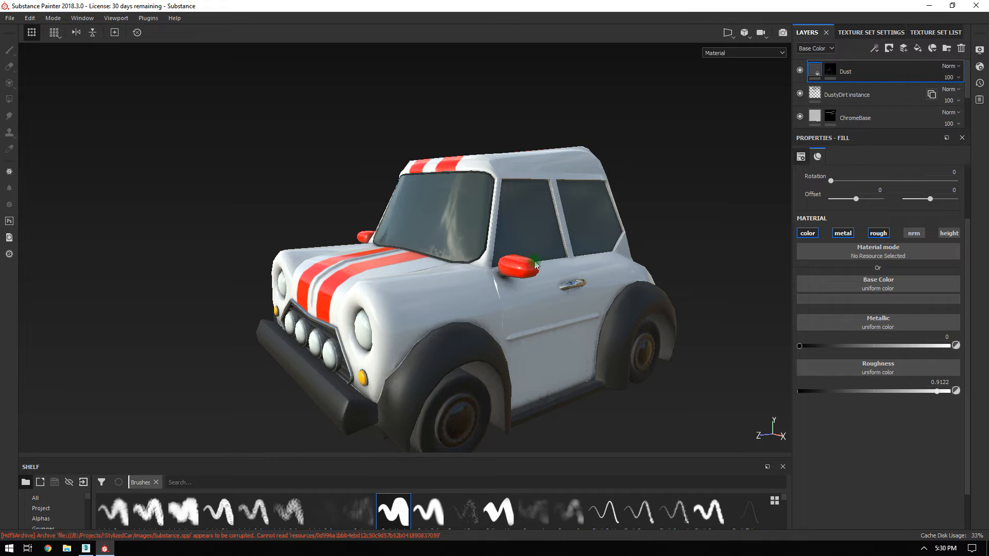
pyautogui.keyDown('alt'); pyautogui.moveTo(529, 269); pyautogui.dragTo(844, 125); pyautogui.keyUp('alt')
pyautogui.keyDown('alt'); pyautogui.moveTo(556, 278); pyautogui.dragTo(351, 324); pyautogui.keyUp('alt')
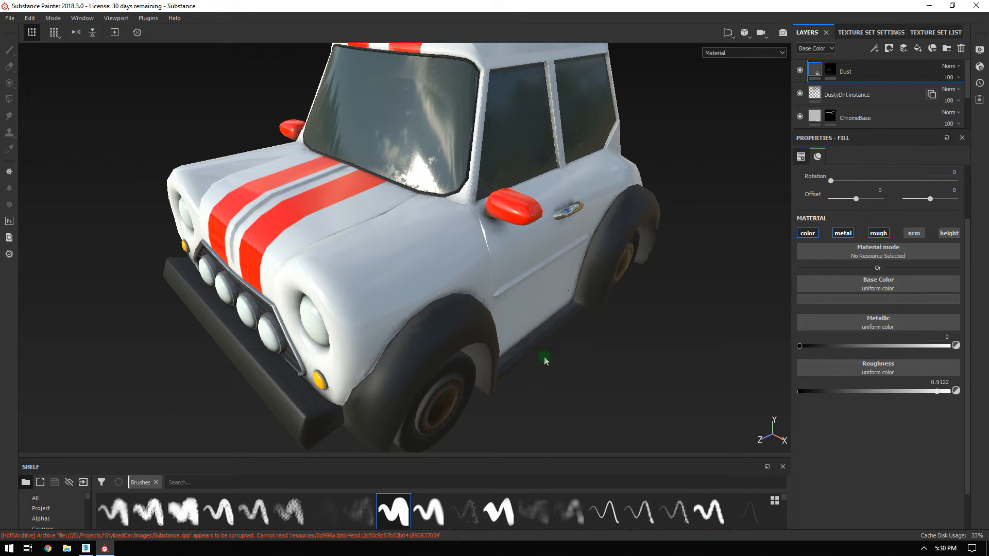
pyautogui.keyDown('alt'); pyautogui.moveTo(518, 235); pyautogui.dragTo(657, 216); pyautogui.keyUp('alt')
pyautogui.keyDown('alt'); pyautogui.moveTo(657, 215); pyautogui.dragTo(429, 185, button='right'); pyautogui.keyUp('alt')
pyautogui.keyDown('alt'); pyautogui.moveTo(430, 184); pyautogui.dragTo(437, 258); pyautogui.keyUp('alt')
pyautogui.keyDown('alt'); pyautogui.moveTo(438, 258); pyautogui.dragTo(566, 267, button='right'); pyautogui.keyUp('alt')
pyautogui.keyDown('alt'); pyautogui.moveTo(565, 266); pyautogui.dragTo(353, 213); pyautogui.keyUp('alt')
# Check the windshield from the front and above, then bring up the Texture Set List.
pyautogui.keyDown('alt'); pyautogui.moveTo(353, 214); pyautogui.dragTo(309, 216, button='right'); pyautogui.keyUp('alt')
pyautogui.keyDown('alt'); pyautogui.moveTo(309, 216); pyautogui.dragTo(541, 268); pyautogui.keyUp('alt')
pyautogui.keyDown('alt'); pyautogui.moveTo(541, 268); pyautogui.dragTo(460, 304, button='right'); pyautogui.keyUp('alt')
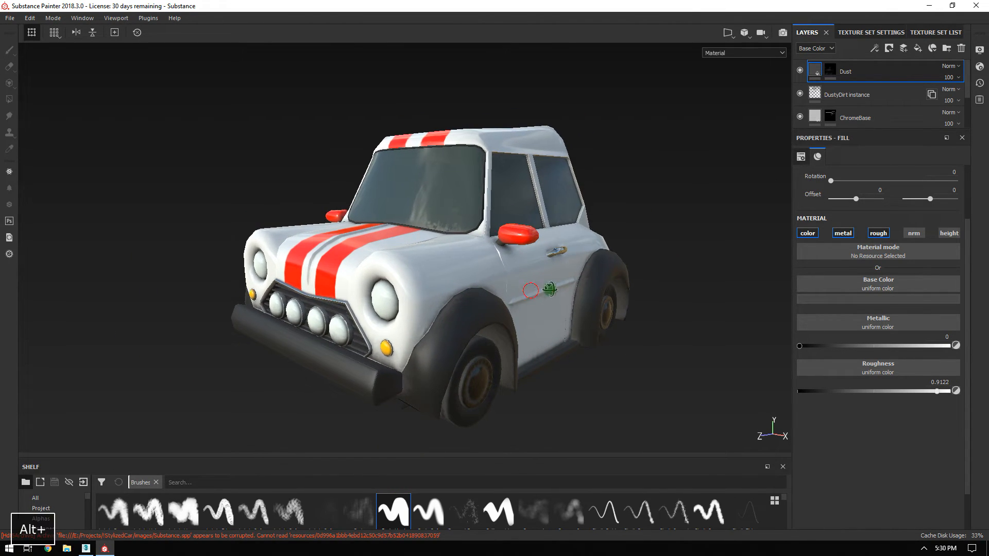
pyautogui.keyDown('alt'); pyautogui.moveTo(541, 290); pyautogui.dragTo(567, 291); pyautogui.keyUp('alt')
pyautogui.keyDown('alt'); pyautogui.moveTo(567, 292); pyautogui.dragTo(601, 335, button='right'); pyautogui.keyUp('alt')
pyautogui.keyDown('alt'); pyautogui.moveTo(601, 335); pyautogui.dragTo(527, 311); pyautogui.keyUp('alt')
pyautogui.keyDown('alt'); pyautogui.moveTo(526, 311); pyautogui.dragTo(500, 288, button='right'); pyautogui.keyUp('alt')
pyautogui.keyDown('alt'); pyautogui.moveTo(500, 289); pyautogui.dragTo(453, 275); pyautogui.keyUp('alt')
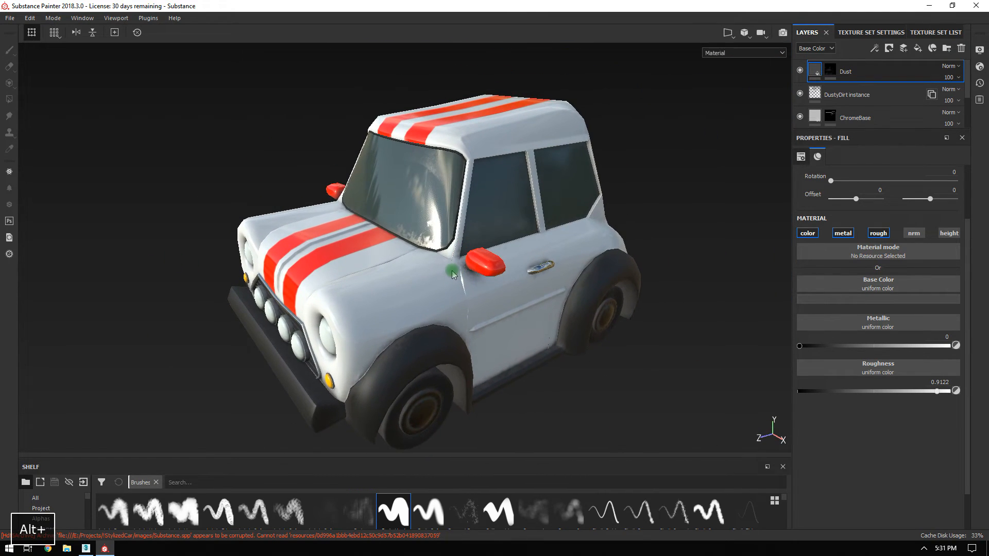
pyautogui.click(926, 32)
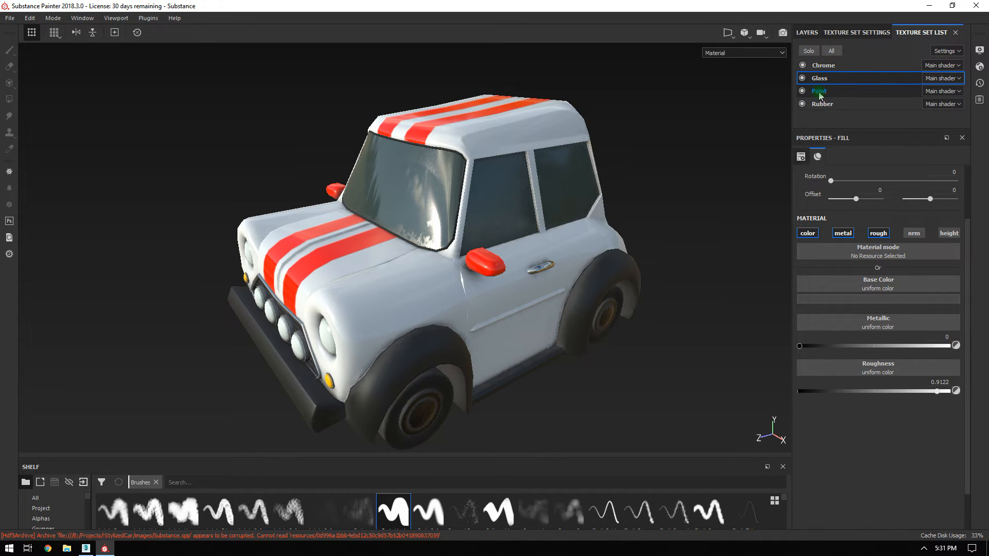
# Switch to the Paint texture set and add a new paint layer below PaintBase.
pyautogui.click(807, 32)
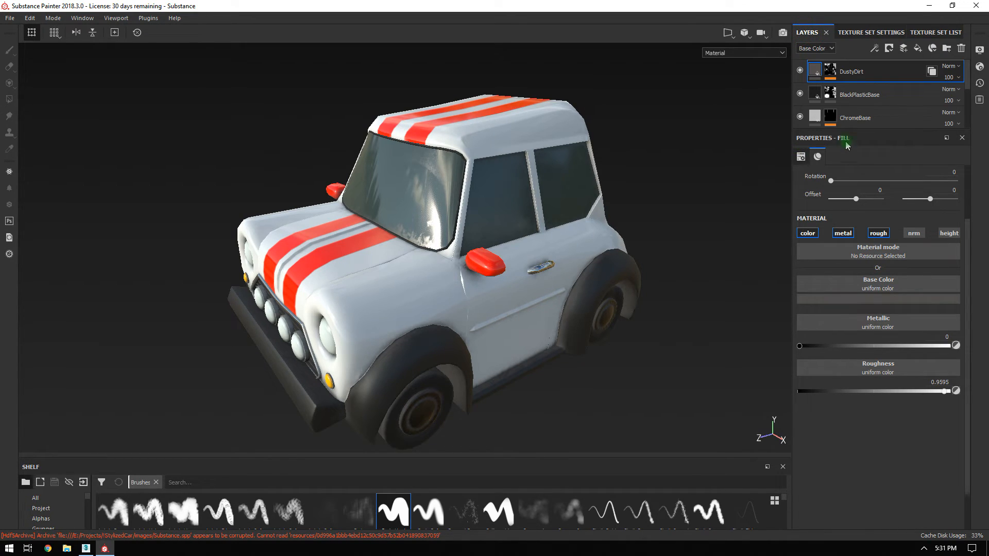
pyautogui.moveTo(845, 129); pyautogui.dragTo(854, 291)
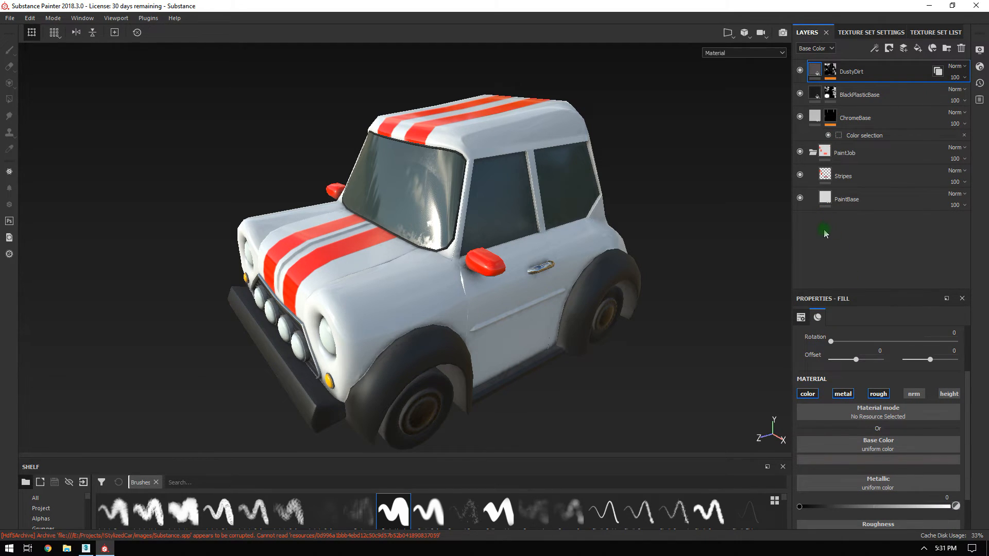
pyautogui.click(905, 50)
pyautogui.moveTo(850, 72); pyautogui.dragTo(830, 227)
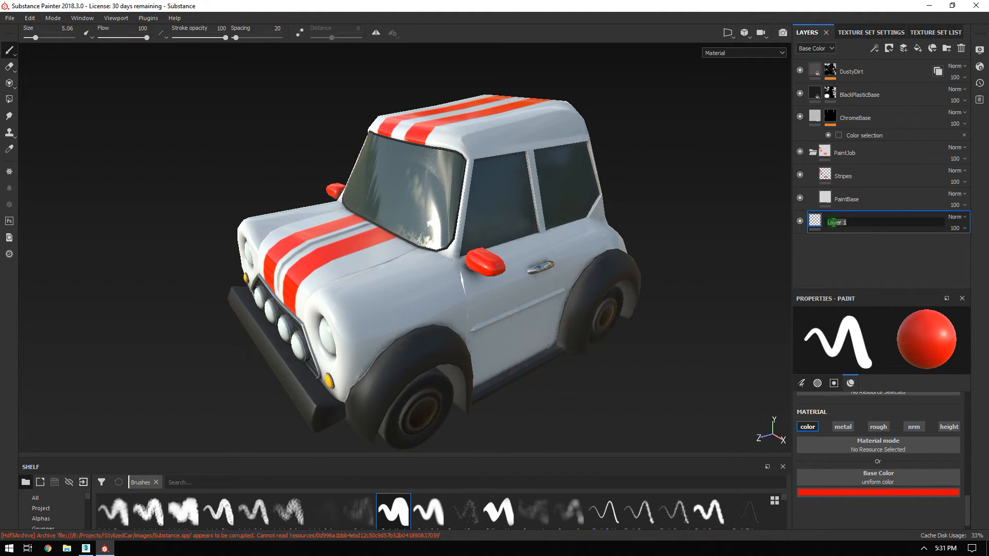
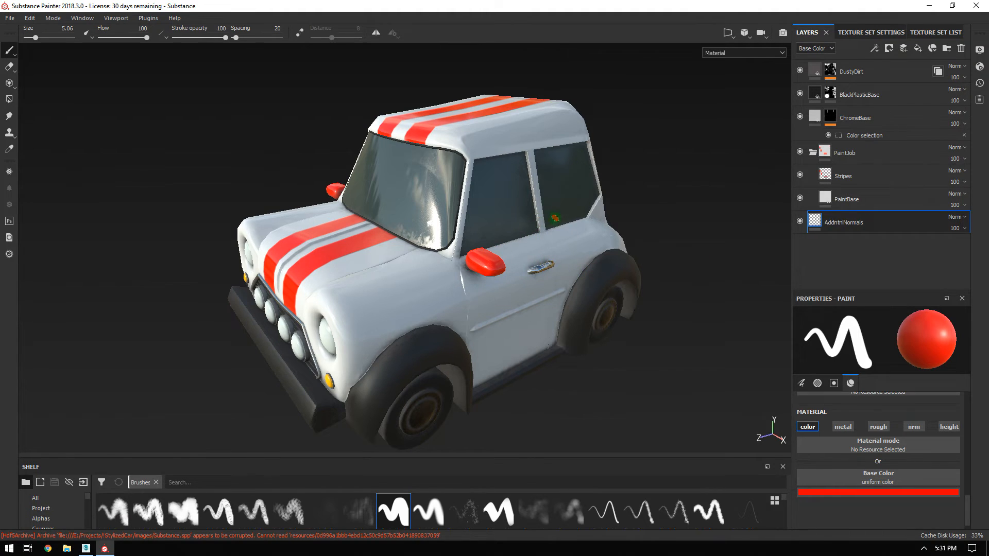
# Switch the paint brush's color channel off and nrm on so it paints only normal detail.
pyautogui.moveTo(856, 290); pyautogui.dragTo(850, 149)
pyautogui.click(809, 286)
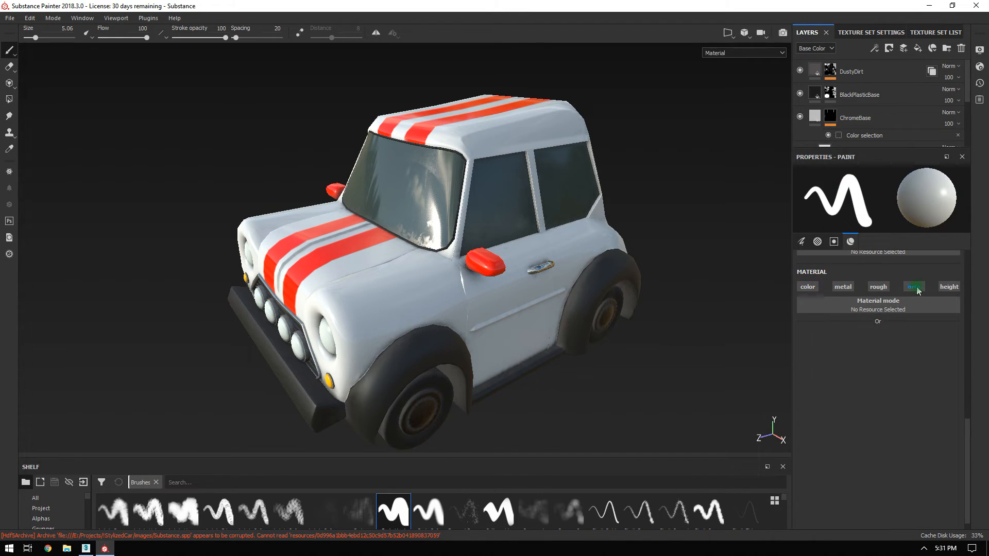
pyautogui.click(916, 287)
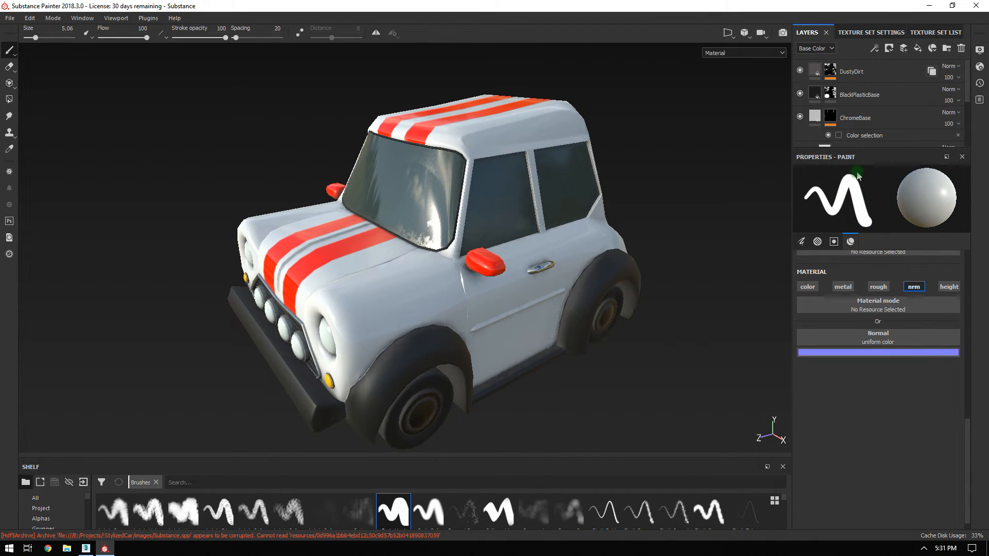
pyautogui.moveTo(858, 152); pyautogui.dragTo(857, 271)
# Frame the car's rear side panel and enlarge the Shelf panel.
pyautogui.keyDown('alt'); pyautogui.moveTo(582, 244); pyautogui.dragTo(468, 221); pyautogui.keyUp('alt')
pyautogui.keyDown('alt'); pyautogui.moveTo(467, 221); pyautogui.dragTo(578, 258, button='right'); pyautogui.keyUp('alt')
pyautogui.keyDown('alt'); pyautogui.moveTo(578, 258); pyautogui.dragTo(605, 241); pyautogui.keyUp('alt')
pyautogui.keyDown('alt'); pyautogui.moveTo(420, 267); pyautogui.dragTo(173, 169, button='right'); pyautogui.keyUp('alt')
pyautogui.keyDown('alt'); pyautogui.moveTo(347, 204); pyautogui.dragTo(369, 241, button='middle'); pyautogui.keyUp('alt')
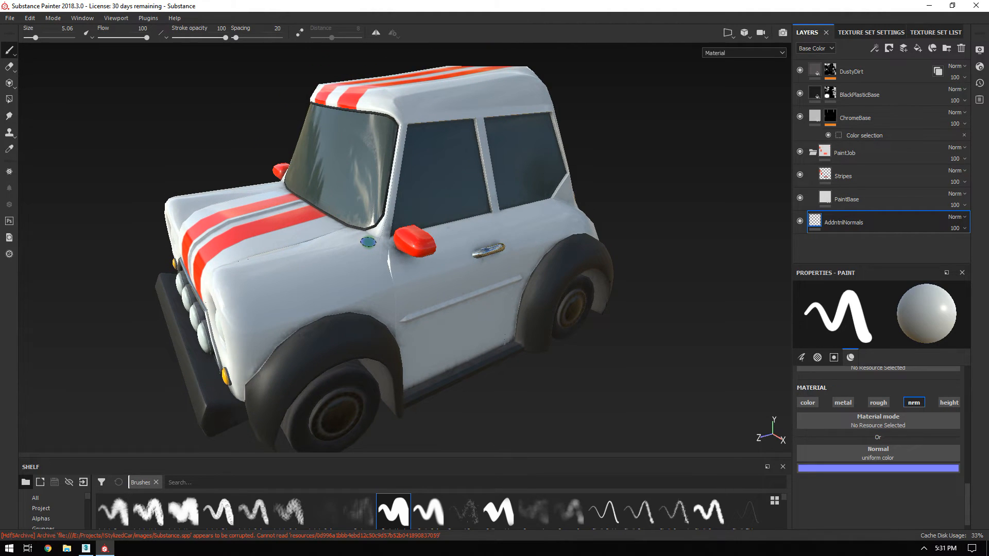
pyautogui.keyDown('alt'); pyautogui.moveTo(508, 261); pyautogui.dragTo(412, 264, button='right'); pyautogui.keyUp('alt')
pyautogui.keyDown('alt'); pyautogui.moveTo(656, 271); pyautogui.dragTo(503, 276, button='middle'); pyautogui.keyUp('alt')
pyautogui.keyDown('alt'); pyautogui.moveTo(510, 274); pyautogui.dragTo(422, 262); pyautogui.keyUp('alt')
pyautogui.keyDown('alt'); pyautogui.moveTo(438, 261); pyautogui.dragTo(510, 283, button='right'); pyautogui.keyUp('alt')
pyautogui.keyDown('alt'); pyautogui.moveTo(457, 267); pyautogui.dragTo(420, 225); pyautogui.keyUp('alt')
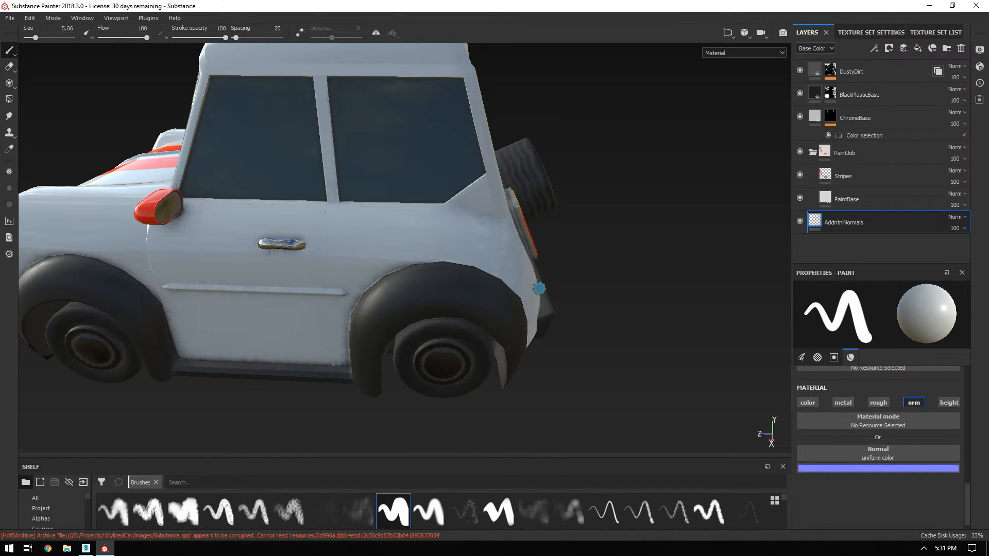
pyautogui.keyDown('alt'); pyautogui.moveTo(545, 232); pyautogui.dragTo(458, 228); pyautogui.keyUp('alt')
pyautogui.keyDown('alt'); pyautogui.moveTo(459, 227); pyautogui.dragTo(561, 289, button='right'); pyautogui.keyUp('alt')
pyautogui.keyDown('alt'); pyautogui.moveTo(507, 278); pyautogui.dragTo(591, 297); pyautogui.keyUp('alt')
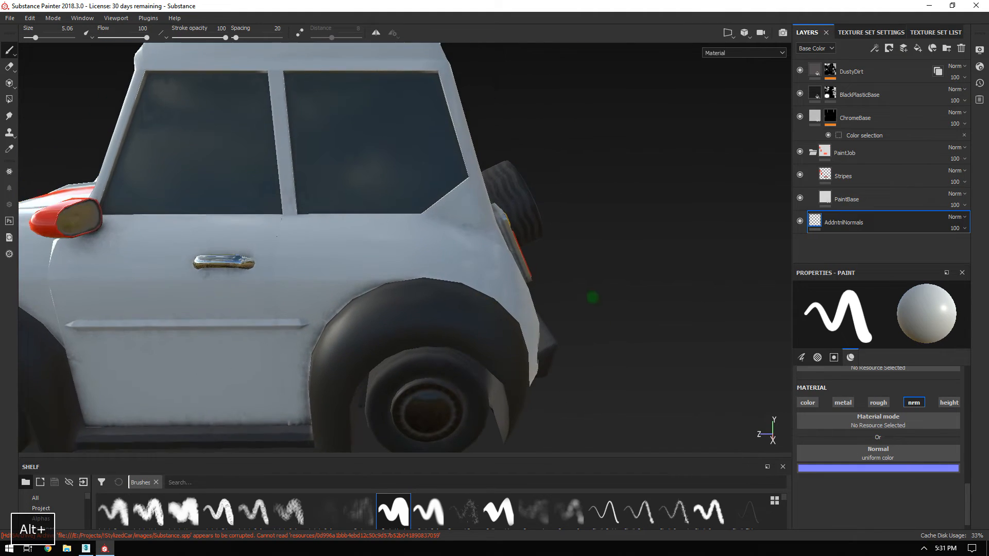
pyautogui.keyDown('alt'); pyautogui.moveTo(592, 298); pyautogui.dragTo(623, 304, button='right'); pyautogui.keyUp('alt')
pyautogui.keyDown('alt'); pyautogui.moveTo(492, 295); pyautogui.dragTo(484, 302); pyautogui.keyUp('alt')
pyautogui.keyDown('alt'); pyautogui.moveTo(484, 303); pyautogui.dragTo(540, 311, button='middle'); pyautogui.keyUp('alt')
pyautogui.keyDown('alt'); pyautogui.moveTo(540, 311); pyautogui.dragTo(435, 240, button='right'); pyautogui.keyUp('alt')
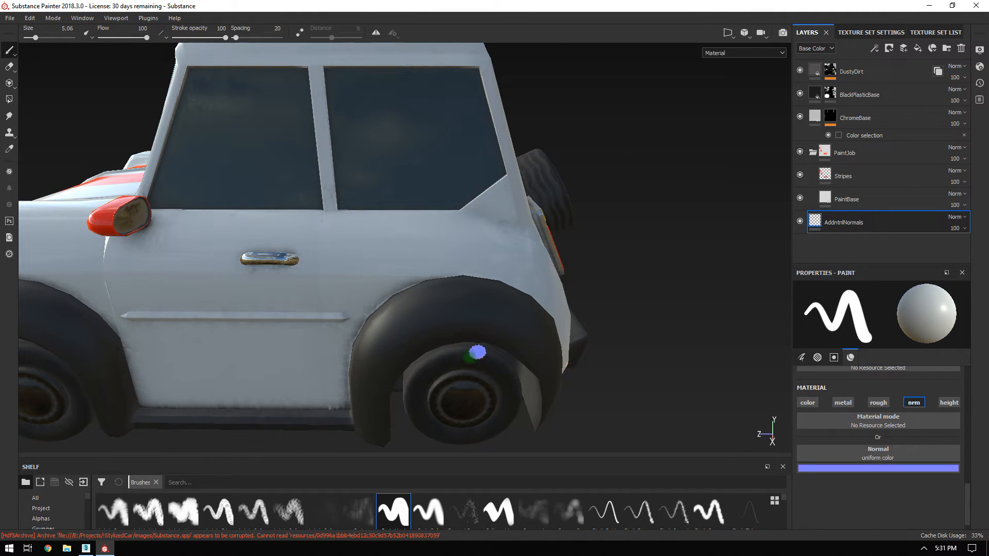
pyautogui.moveTo(447, 458); pyautogui.dragTo(471, 290)
# Load the Hard Surfaces Circle Button stamp into the brush's Normal slot.
pyautogui.click(47, 394)
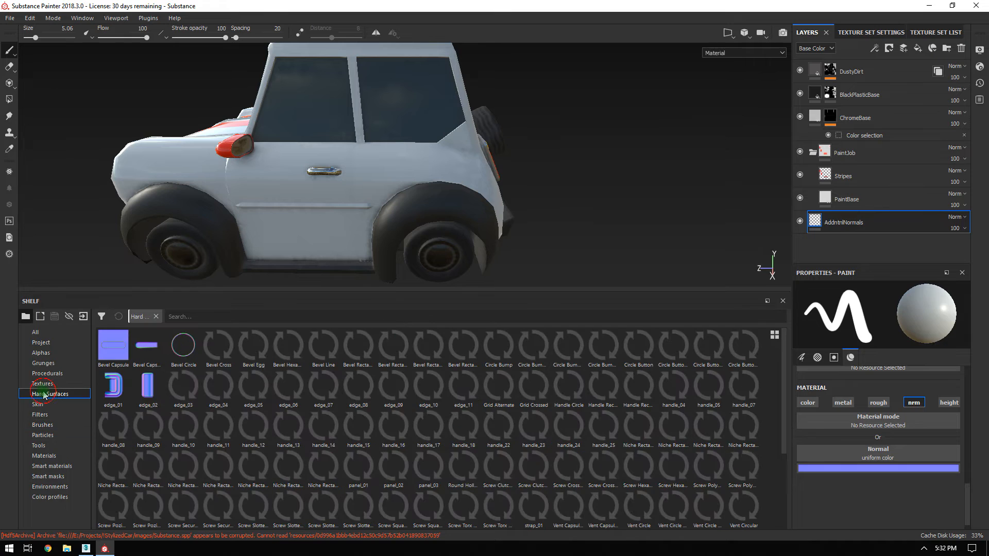
pyautogui.moveTo(439, 446)
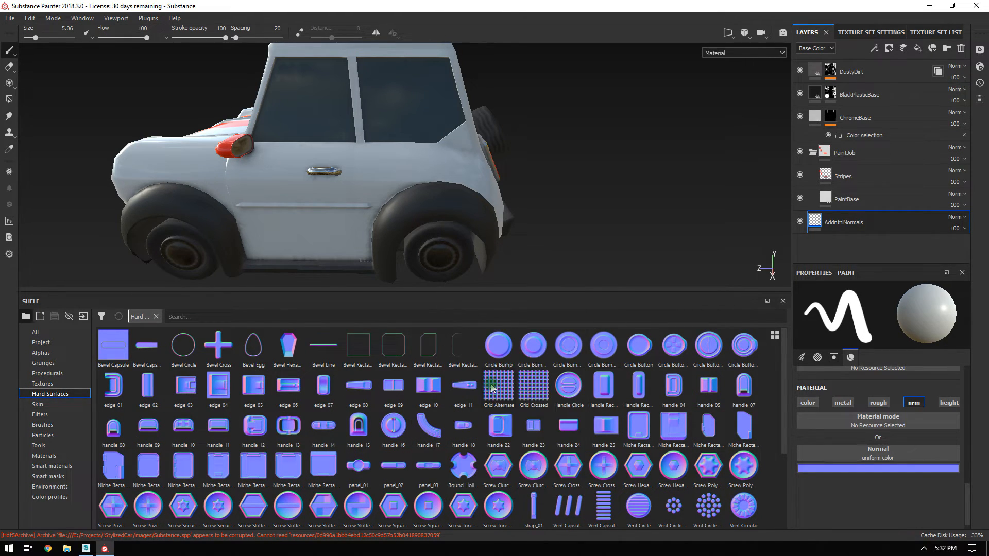
pyautogui.moveTo(694, 409)
pyautogui.moveTo(725, 490)
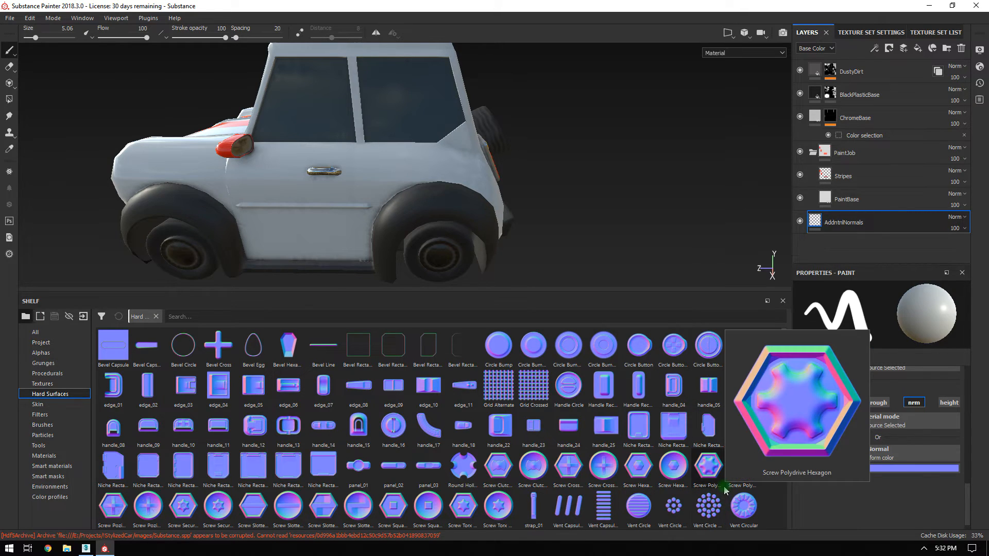
pyautogui.moveTo(639, 345); pyautogui.dragTo(841, 453)
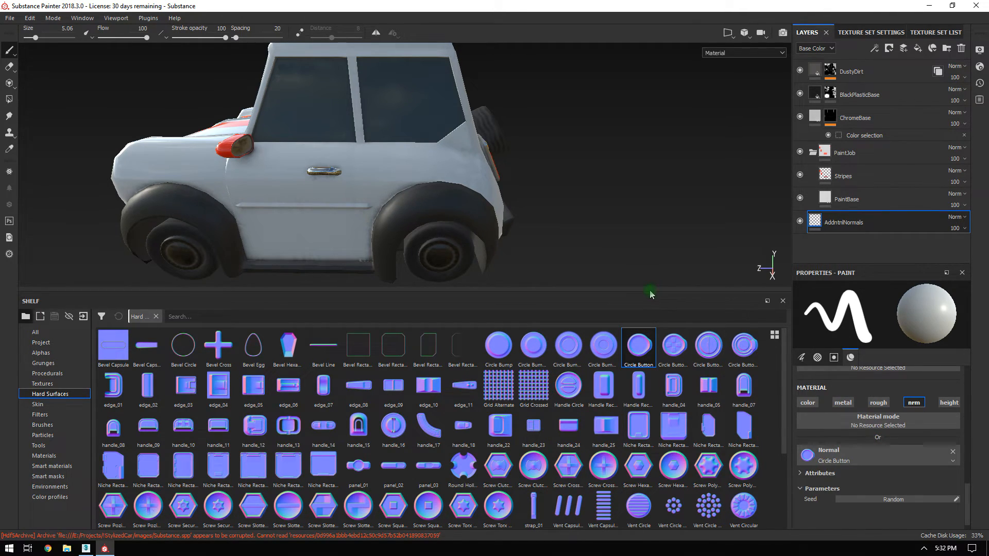
pyautogui.moveTo(647, 291); pyautogui.dragTo(644, 410)
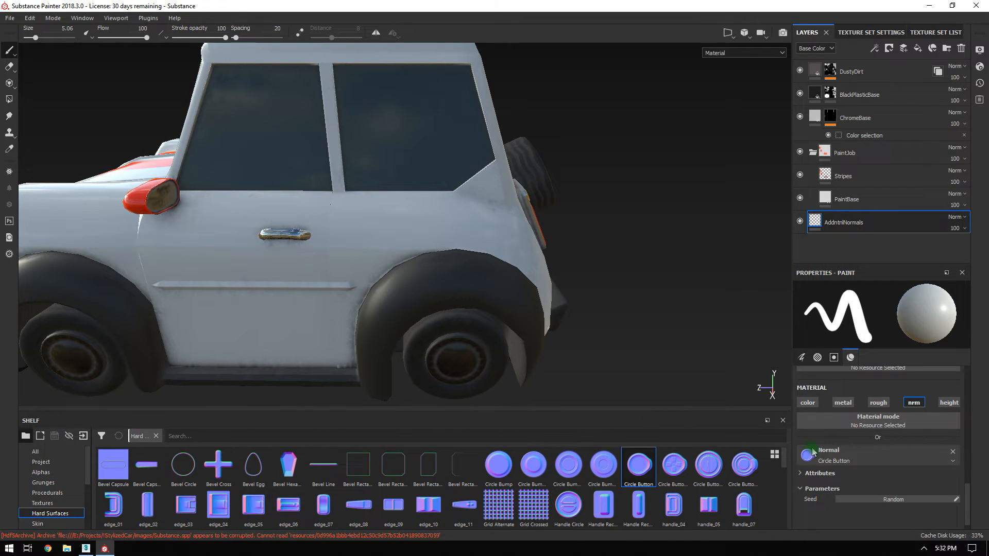
# Size the brush to about 30 and stamp a circle button onto the rear panel.
pyautogui.keyDown('ctrl'); pyautogui.moveTo(570, 281); pyautogui.dragTo(675, 281, button='right'); pyautogui.keyUp('ctrl')
pyautogui.keyDown('alt'); pyautogui.moveTo(571, 282); pyautogui.dragTo(572, 297); pyautogui.keyUp('alt')
pyautogui.keyDown('alt'); pyautogui.moveTo(572, 298); pyautogui.dragTo(567, 399, button='right'); pyautogui.keyUp('alt')
pyautogui.keyDown('alt'); pyautogui.moveTo(535, 247); pyautogui.dragTo(629, 271, button='middle'); pyautogui.keyUp('alt')
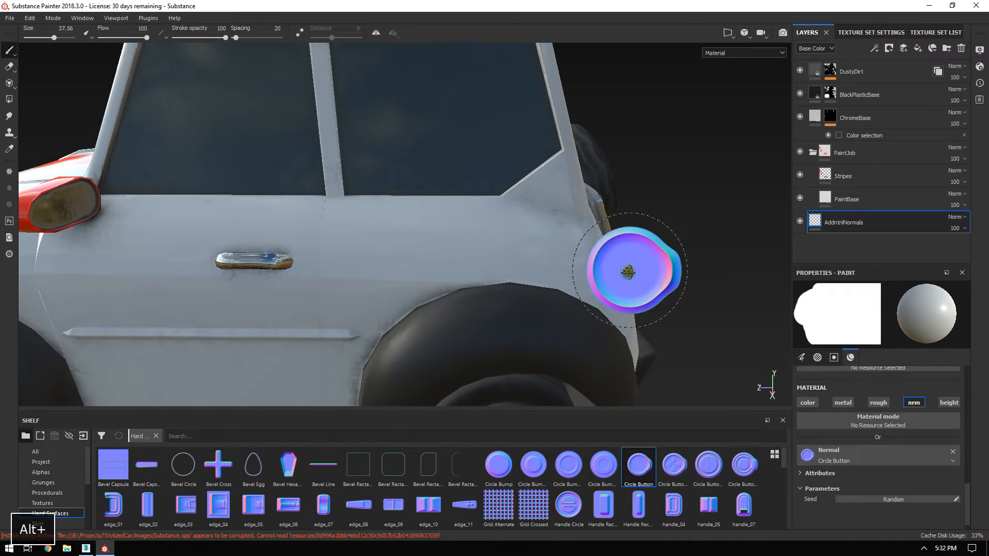
pyautogui.keyDown('alt'); pyautogui.moveTo(629, 272); pyautogui.dragTo(592, 265); pyautogui.keyUp('alt')
pyautogui.keyDown('ctrl'); pyautogui.moveTo(519, 257); pyautogui.dragTo(481, 243, button='right'); pyautogui.keyUp('ctrl')
pyautogui.click(482, 243)
# Orbit around the car and zoom in to inspect the new fuel cap stamp.
pyautogui.keyDown('alt'); pyautogui.moveTo(696, 249); pyautogui.dragTo(563, 219); pyautogui.keyUp('alt')
pyautogui.keyDown('alt'); pyautogui.moveTo(468, 152); pyautogui.dragTo(146, 221); pyautogui.keyUp('alt')
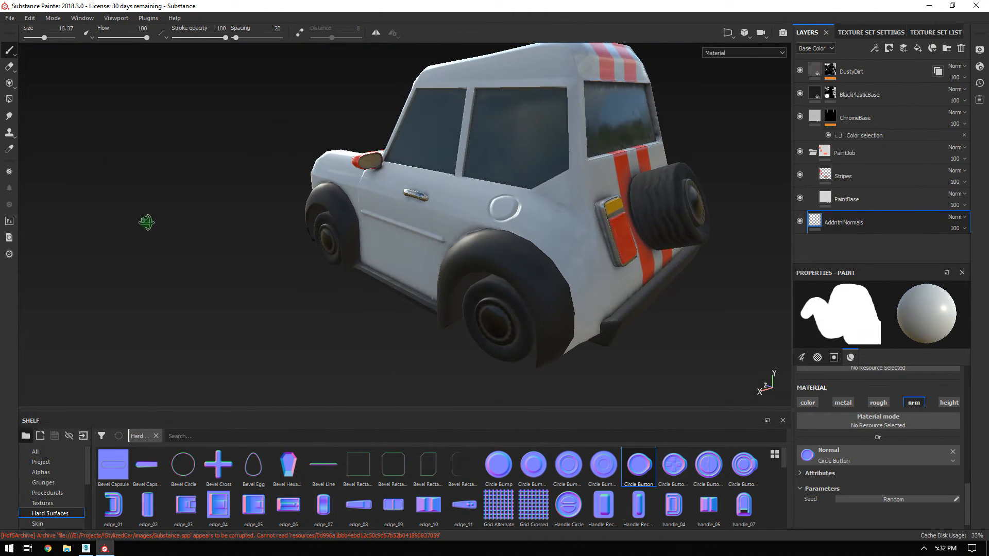
pyautogui.keyDown('alt'); pyautogui.moveTo(176, 264); pyautogui.dragTo(523, 280); pyautogui.keyUp('alt')
pyautogui.keyDown('alt'); pyautogui.moveTo(524, 279); pyautogui.dragTo(435, 250, button='right'); pyautogui.keyUp('alt')
pyautogui.keyDown('alt'); pyautogui.moveTo(435, 250); pyautogui.dragTo(505, 219); pyautogui.keyUp('alt')
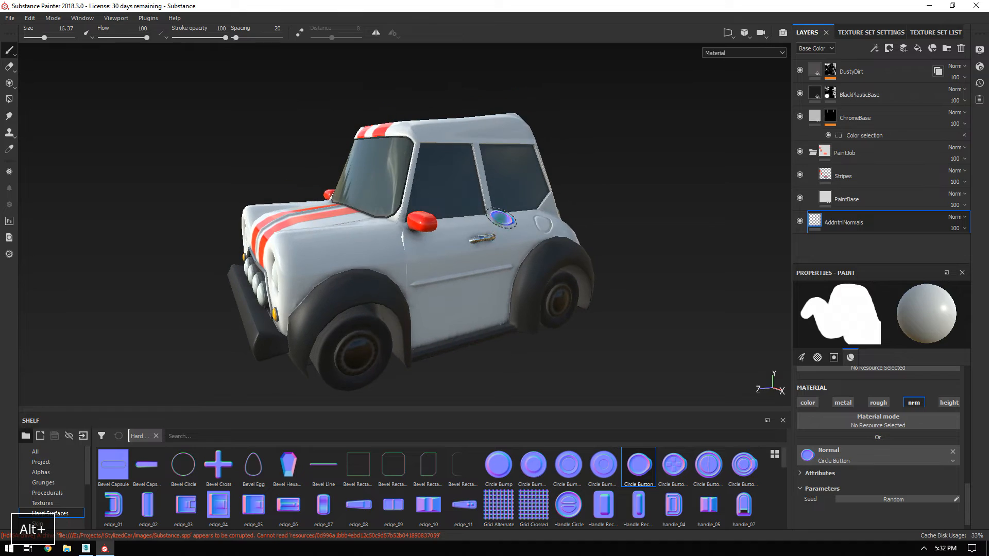
pyautogui.keyDown('alt'); pyautogui.moveTo(571, 330); pyautogui.dragTo(498, 348); pyautogui.keyUp('alt')
pyautogui.keyDown('alt'); pyautogui.moveTo(562, 356); pyautogui.dragTo(669, 400, button='right'); pyautogui.keyUp('alt')
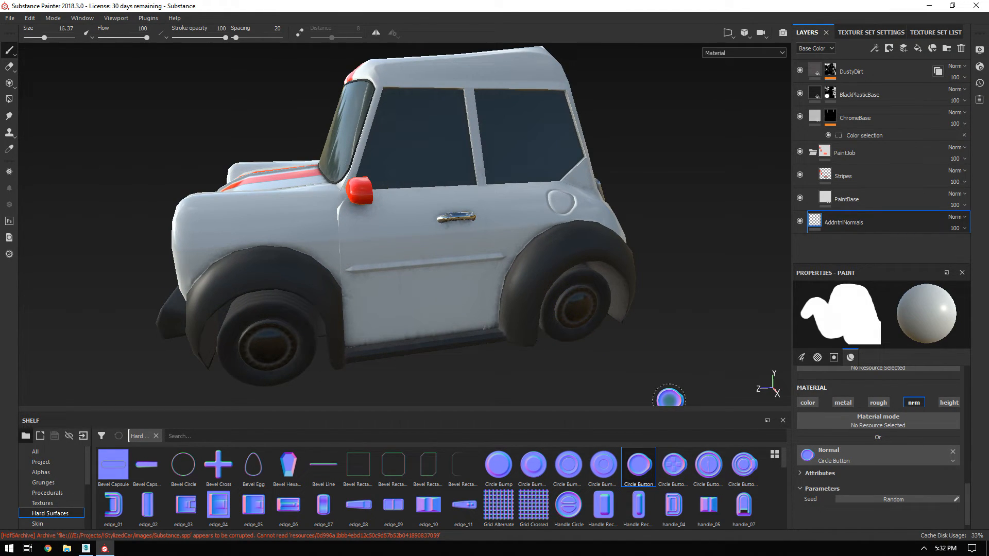
pyautogui.keyDown('alt'); pyautogui.moveTo(364, 235); pyautogui.dragTo(522, 289); pyautogui.keyUp('alt')
pyautogui.keyDown('alt'); pyautogui.moveTo(522, 289); pyautogui.dragTo(593, 360, button='right'); pyautogui.keyUp('alt')
pyautogui.keyDown('alt'); pyautogui.moveTo(546, 179); pyautogui.dragTo(473, 200, button='middle'); pyautogui.keyUp('alt')
pyautogui.keyDown('alt'); pyautogui.moveTo(530, 196); pyautogui.dragTo(653, 345, button='right'); pyautogui.keyUp('alt')
pyautogui.keyDown('alt'); pyautogui.moveTo(459, 289); pyautogui.dragTo(508, 282); pyautogui.keyUp('alt')
pyautogui.keyDown('alt'); pyautogui.moveTo(508, 283); pyautogui.dragTo(519, 265, button='middle'); pyautogui.keyUp('alt')
pyautogui.keyDown('alt'); pyautogui.moveTo(524, 270); pyautogui.dragTo(557, 321, button='right'); pyautogui.keyUp('alt')
pyautogui.keyDown('alt'); pyautogui.moveTo(557, 321); pyautogui.dragTo(503, 298, button='middle'); pyautogui.keyUp('alt')
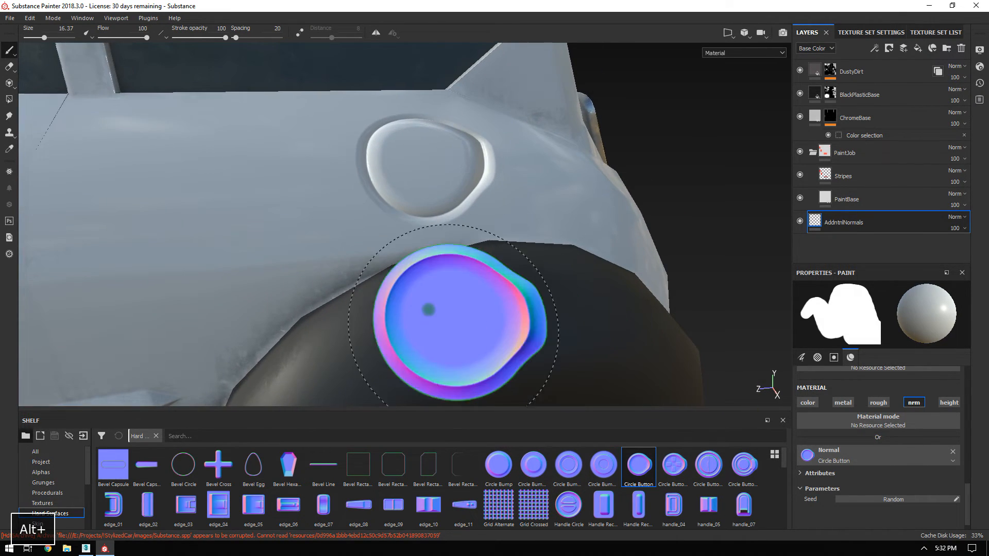
# Shrink the brush to about 3.94 and review the fuel cap from several angles.
pyautogui.keyDown('ctrl'); pyautogui.moveTo(463, 297); pyautogui.dragTo(320, 304, button='right'); pyautogui.keyUp('ctrl')
pyautogui.keyDown('alt'); pyautogui.moveTo(405, 195); pyautogui.dragTo(422, 181); pyautogui.keyUp('alt')
pyautogui.keyDown('alt'); pyautogui.moveTo(423, 181); pyautogui.dragTo(278, 159, button='right'); pyautogui.keyUp('alt')
pyautogui.keyDown('alt'); pyautogui.moveTo(278, 159); pyautogui.dragTo(258, 130, button='middle'); pyautogui.keyUp('alt')
pyautogui.keyDown('alt'); pyautogui.moveTo(539, 221); pyautogui.dragTo(319, 181); pyautogui.keyUp('alt')
pyautogui.keyDown('alt'); pyautogui.moveTo(585, 177); pyautogui.dragTo(448, 187, button='right'); pyautogui.keyUp('alt')
pyautogui.keyDown('alt'); pyautogui.moveTo(448, 187); pyautogui.dragTo(589, 211); pyautogui.keyUp('alt')
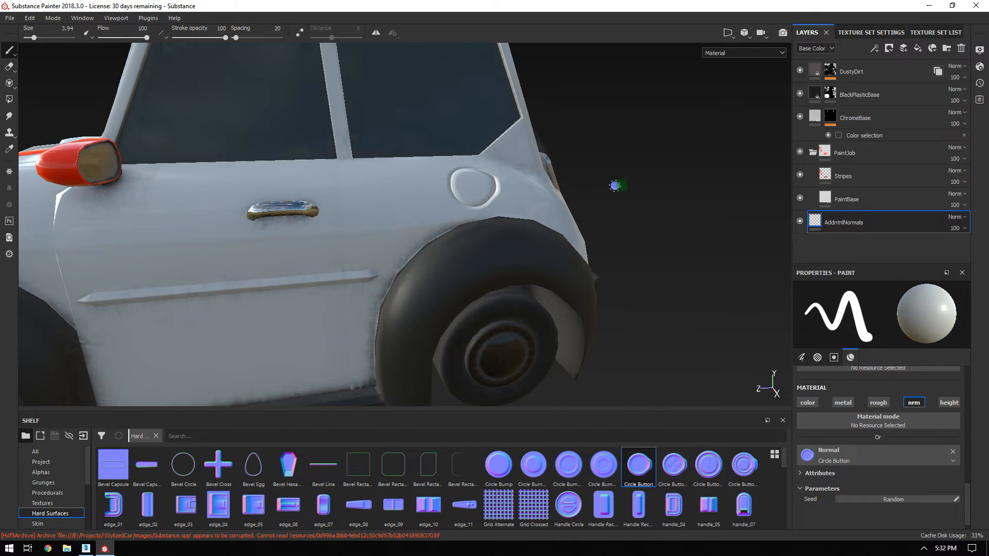
pyautogui.keyDown('alt'); pyautogui.moveTo(621, 173); pyautogui.dragTo(598, 175); pyautogui.keyUp('alt')
pyautogui.keyDown('alt'); pyautogui.moveTo(603, 237); pyautogui.dragTo(607, 230); pyautogui.keyUp('alt')
pyautogui.keyDown('alt'); pyautogui.moveTo(488, 157); pyautogui.dragTo(734, 397, button='right'); pyautogui.keyUp('alt')
# Add an anchor point to AddntnlNormals, then open the DustyDirt mask's Mask Builder generator settings.
pyautogui.rightClick(851, 225)
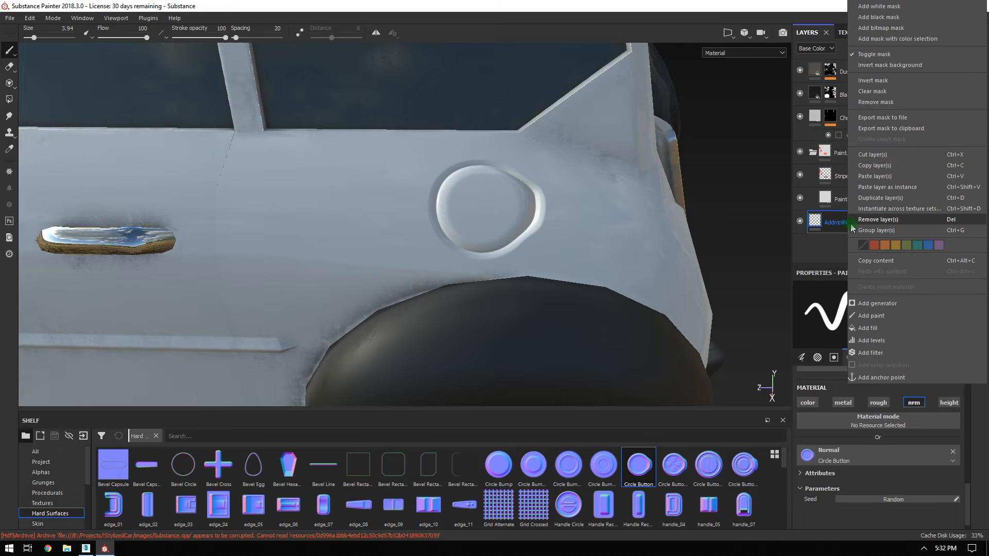
pyautogui.click(879, 378)
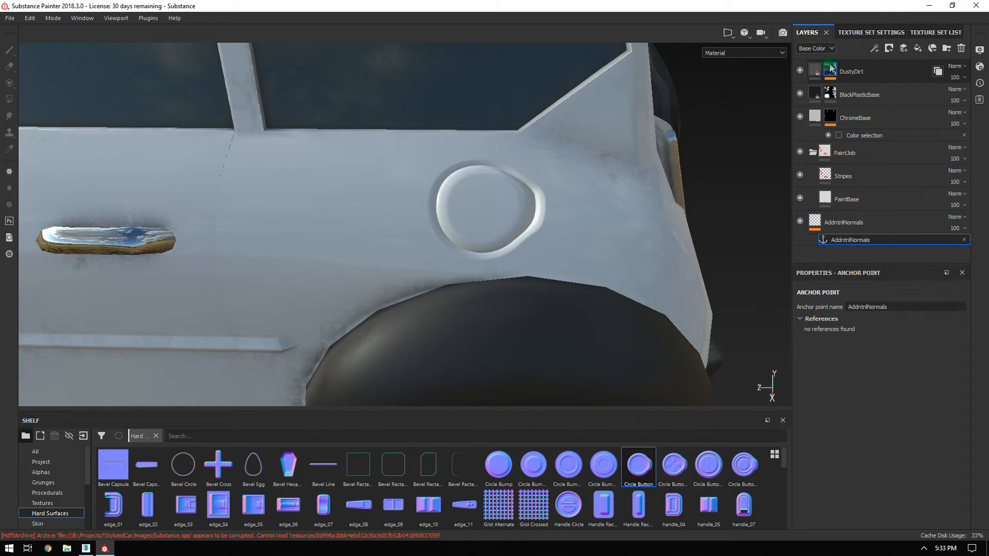
pyautogui.click(830, 93)
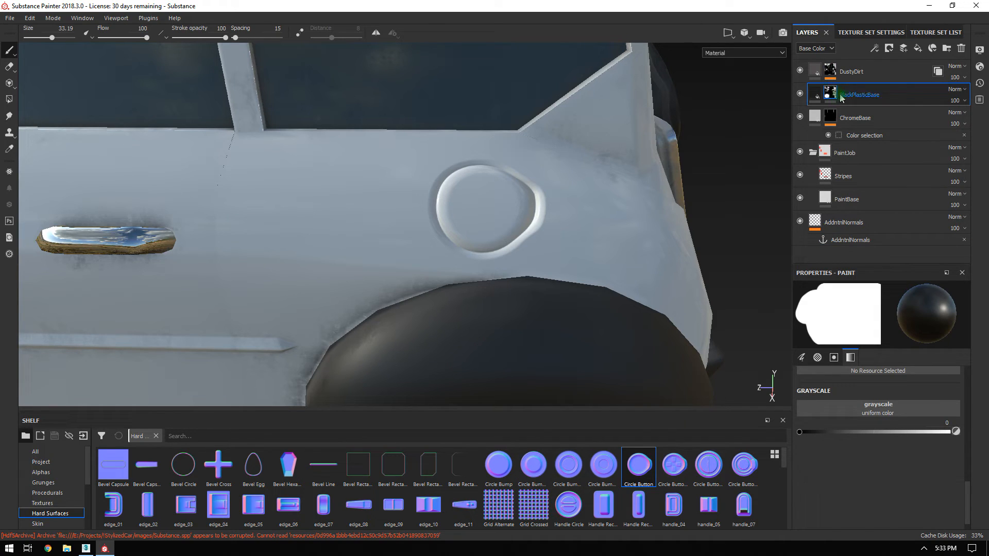
pyautogui.click(831, 71)
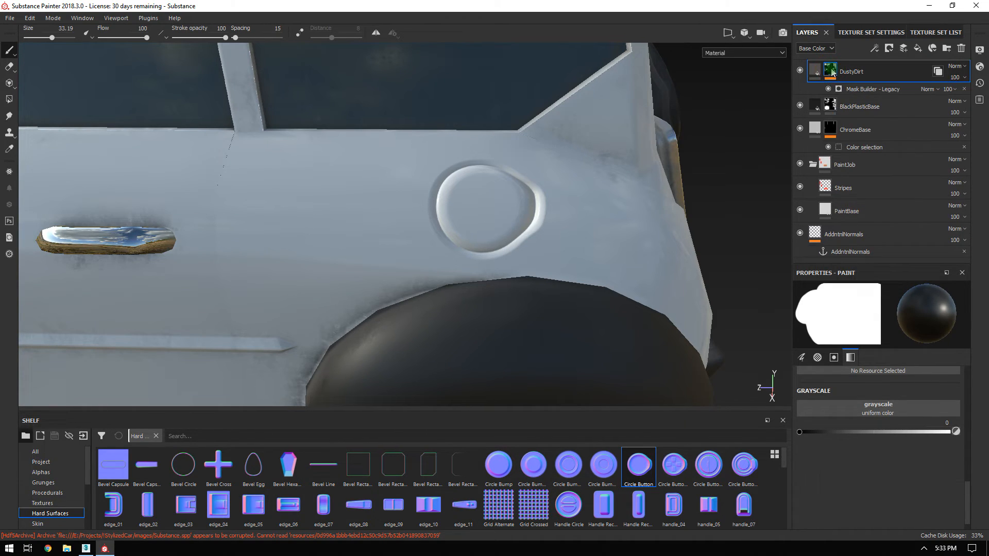
pyautogui.click(868, 91)
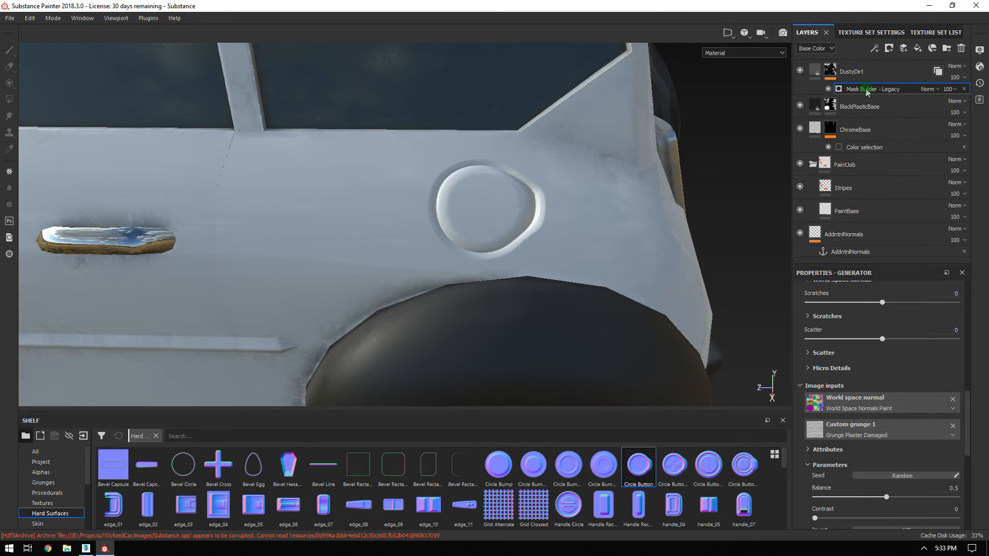
pyautogui.scroll(-10, 899, 454)
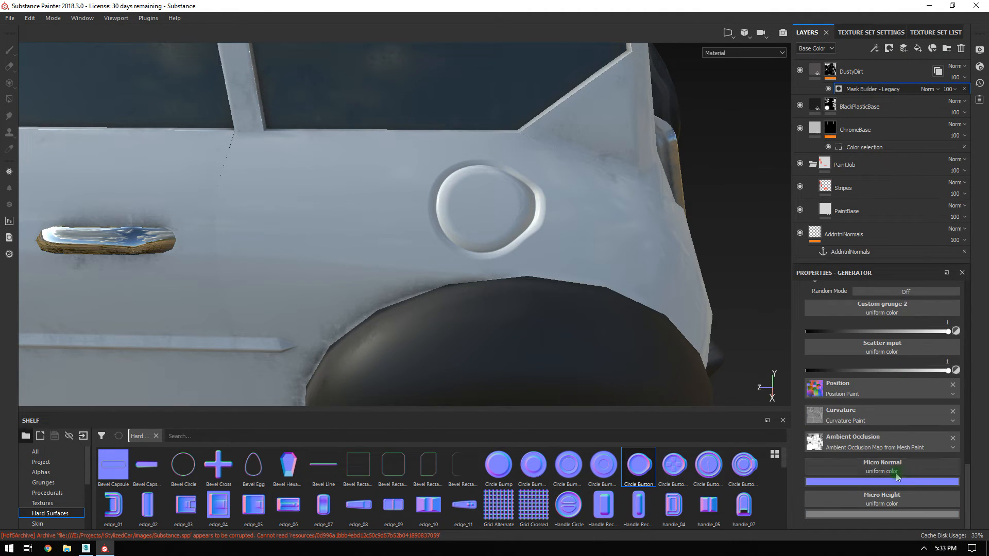
# Browse resource choices for the generator's Micro Normal and Micro Height inputs.
pyautogui.click(865, 465)
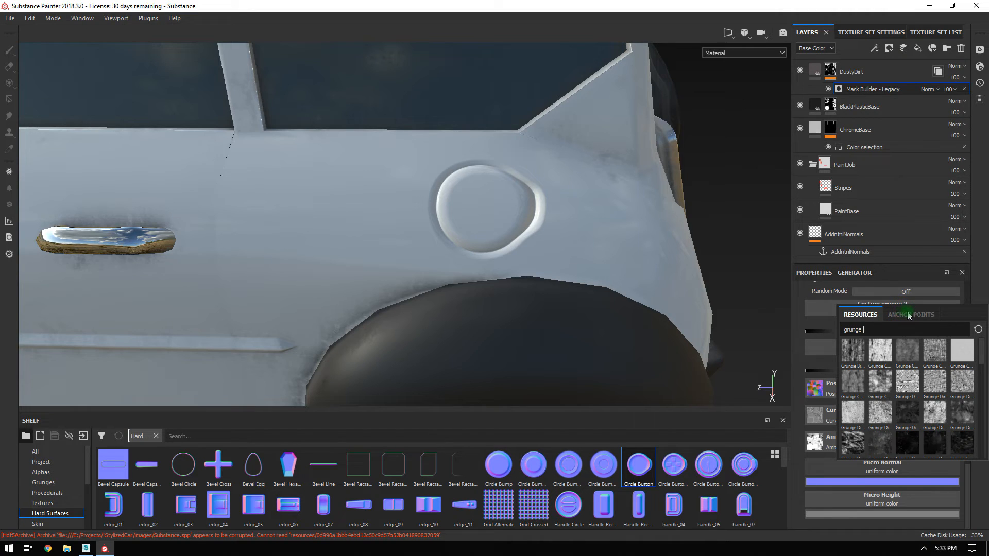
pyautogui.click(979, 330)
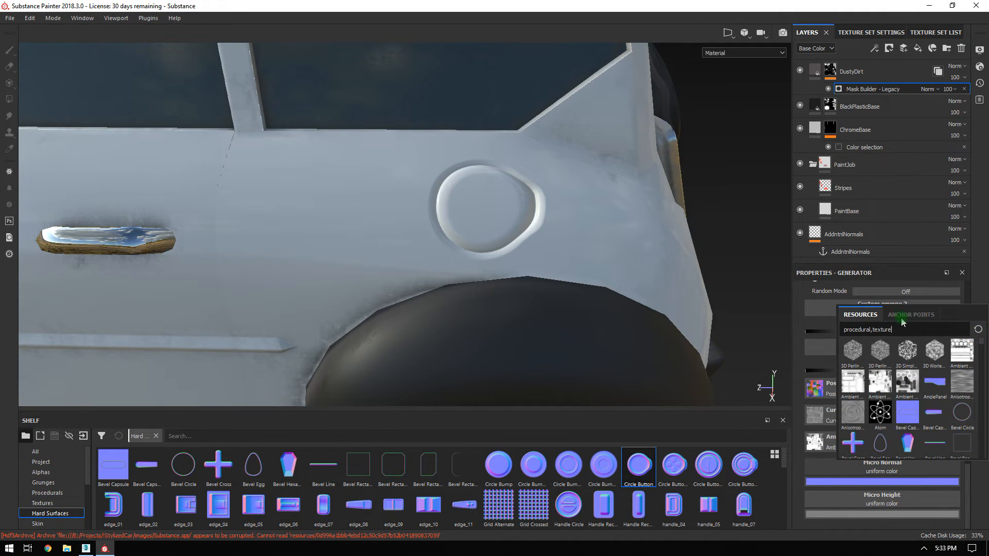
pyautogui.click(801, 291)
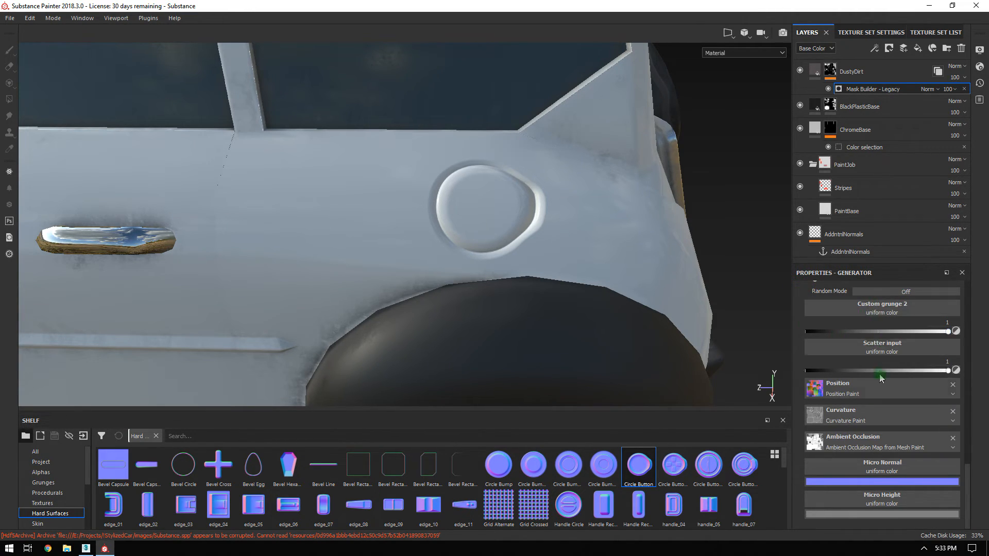
pyautogui.click(877, 471)
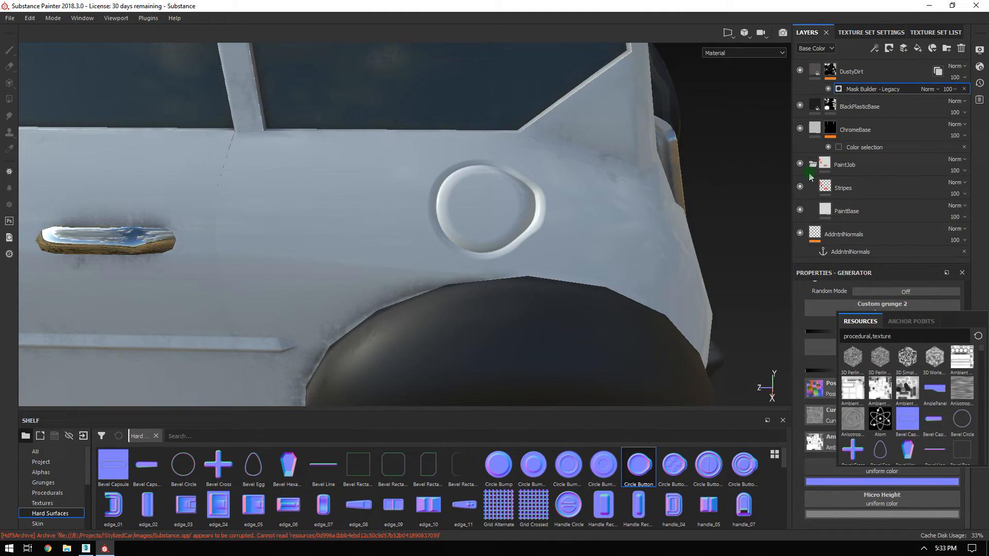
pyautogui.click(857, 254)
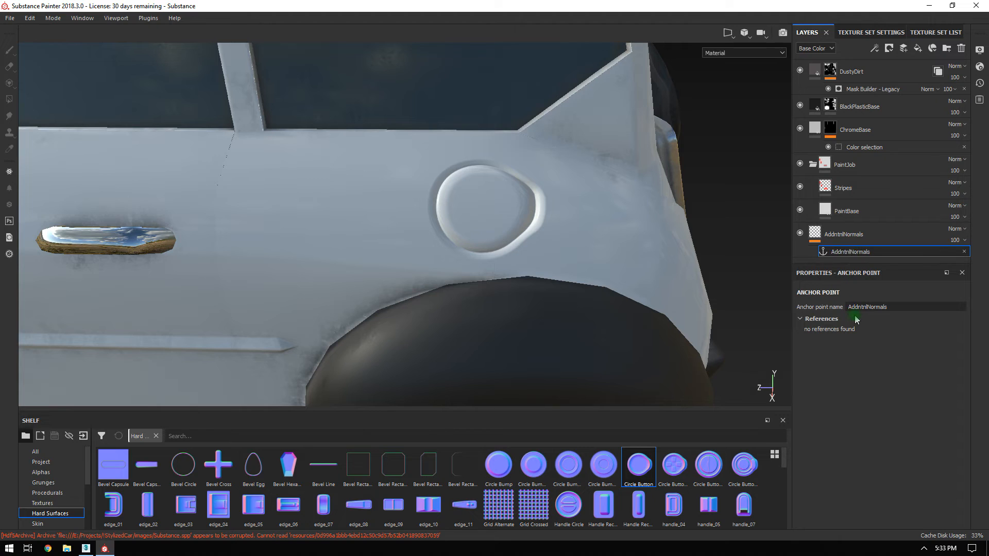
pyautogui.click(800, 320)
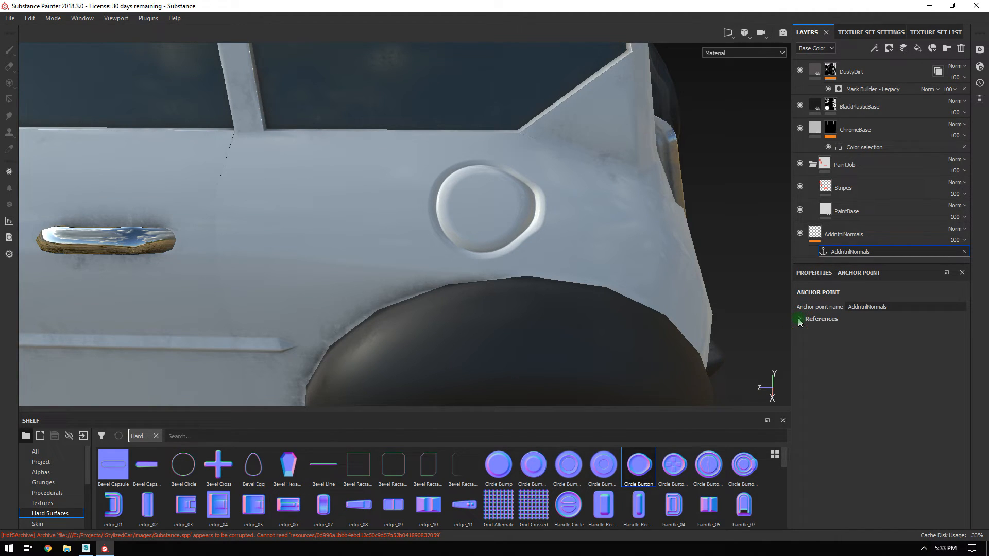
pyautogui.click(870, 90)
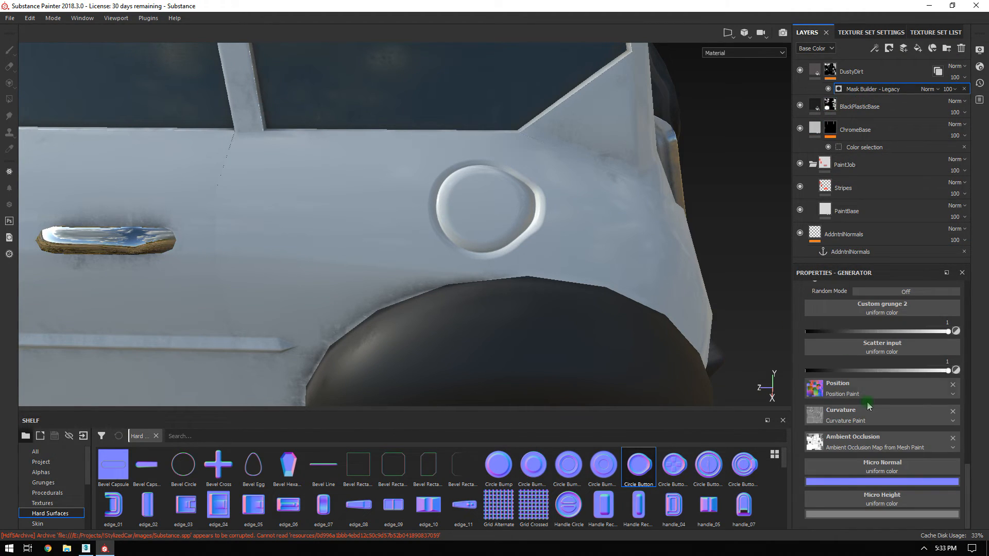
pyautogui.click(882, 467)
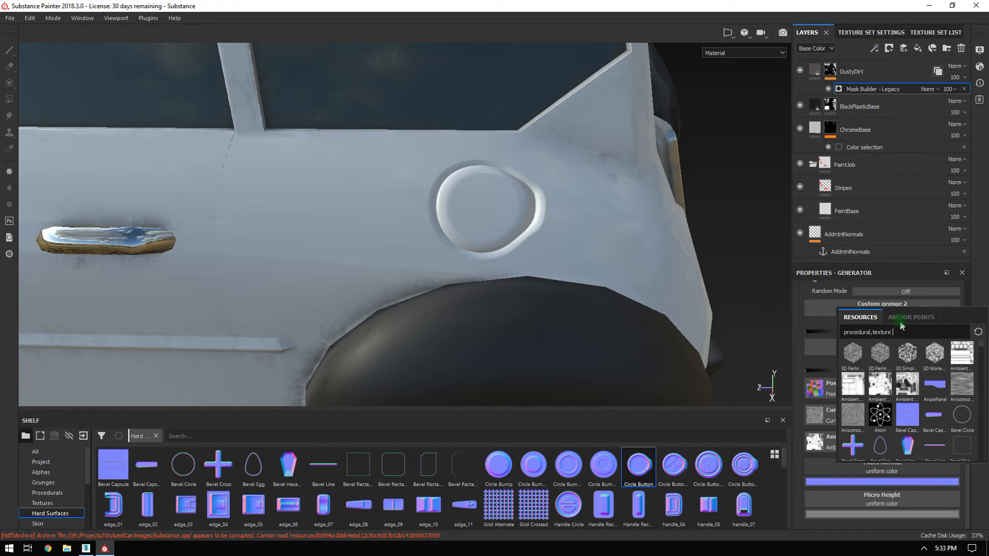
pyautogui.click(848, 496)
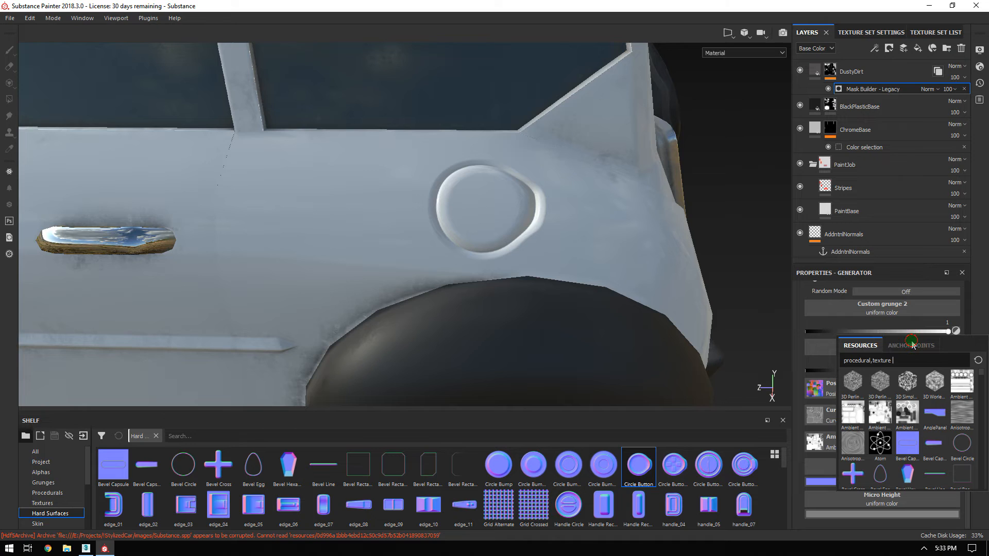
pyautogui.click(819, 473)
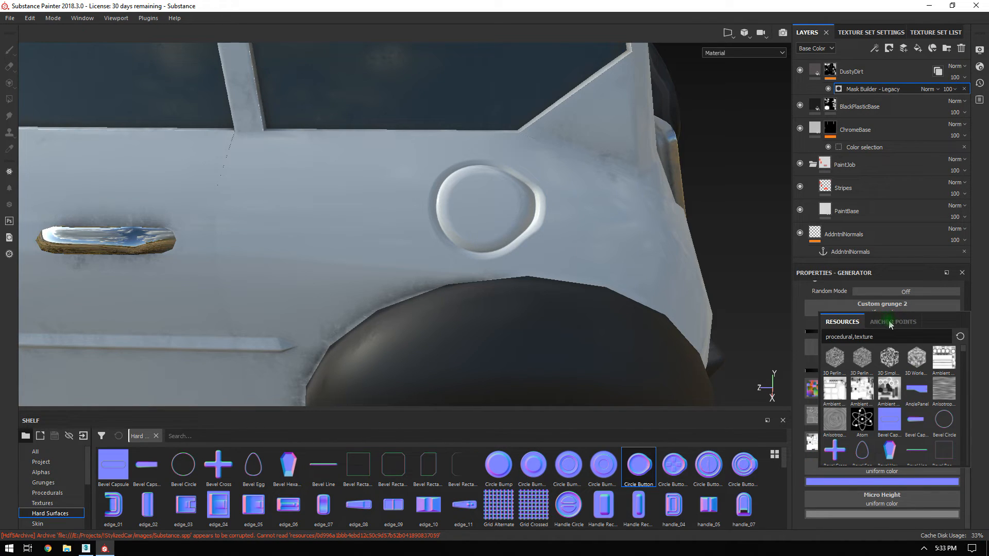
pyautogui.click(974, 225)
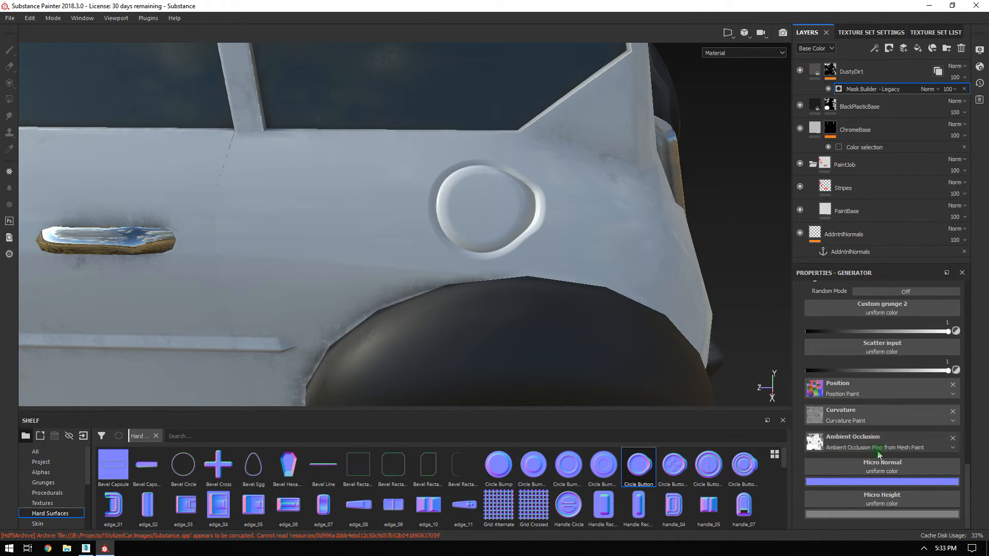
# Set Micro Height to Off under the generator's Micro Details.
pyautogui.scroll(10, 865, 438)
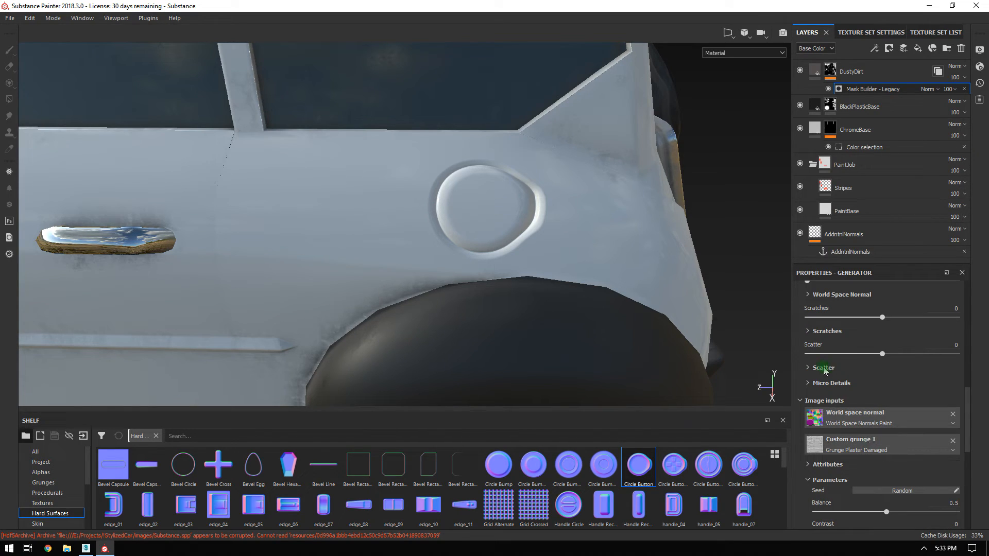
pyautogui.click(808, 383)
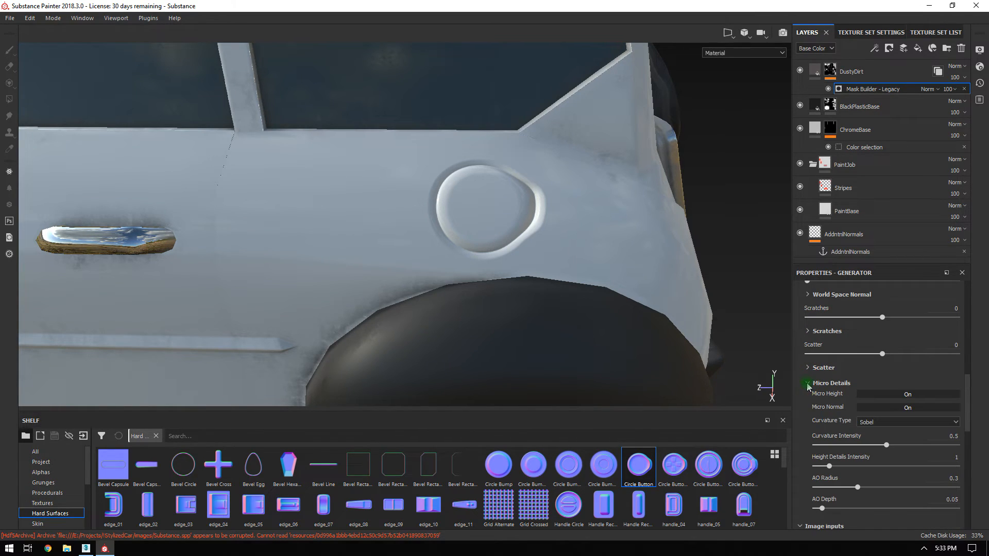
pyautogui.click(888, 395)
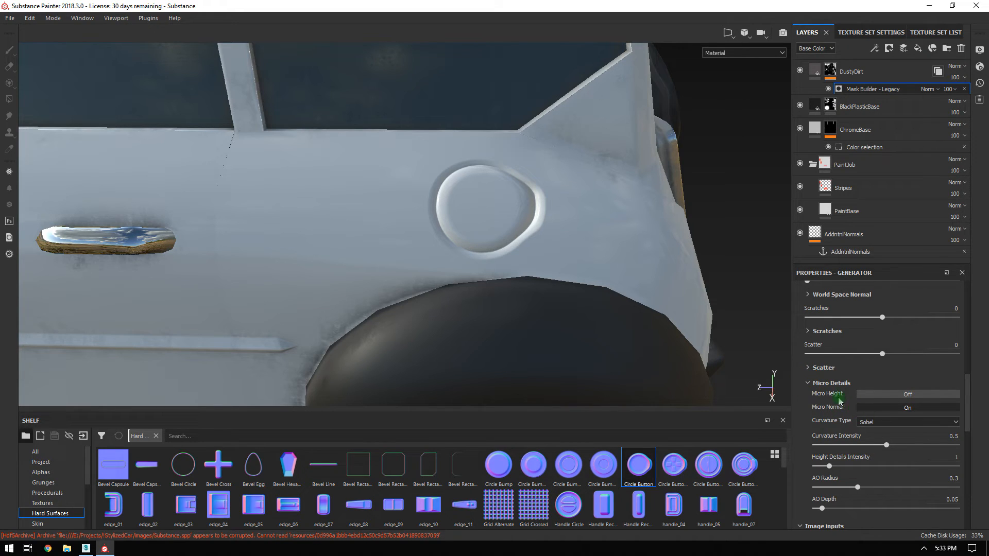
pyautogui.click(816, 385)
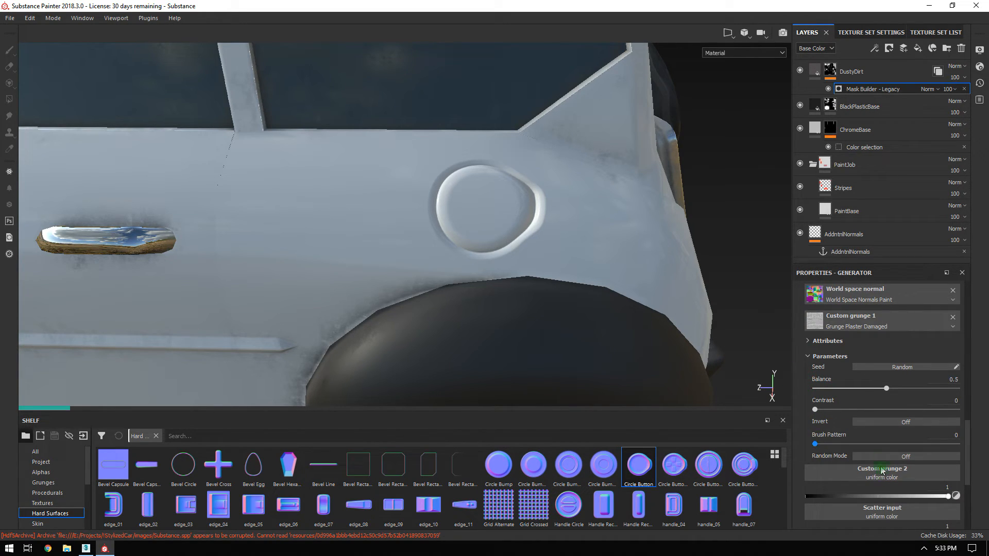
pyautogui.click(815, 361)
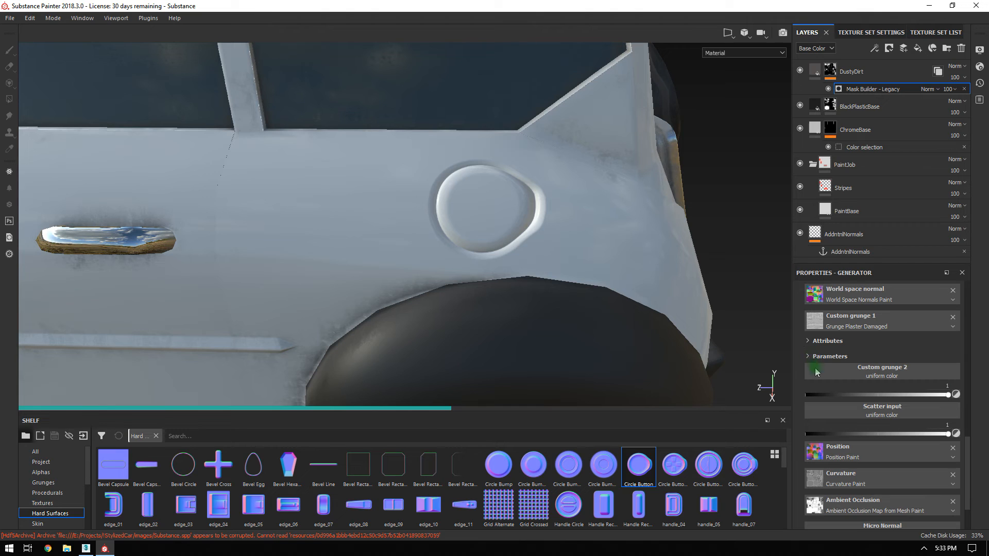
# Look for the AddntnlNormals anchor point among the Micro Normal input choices.
pyautogui.scroll(-1, 850, 407)
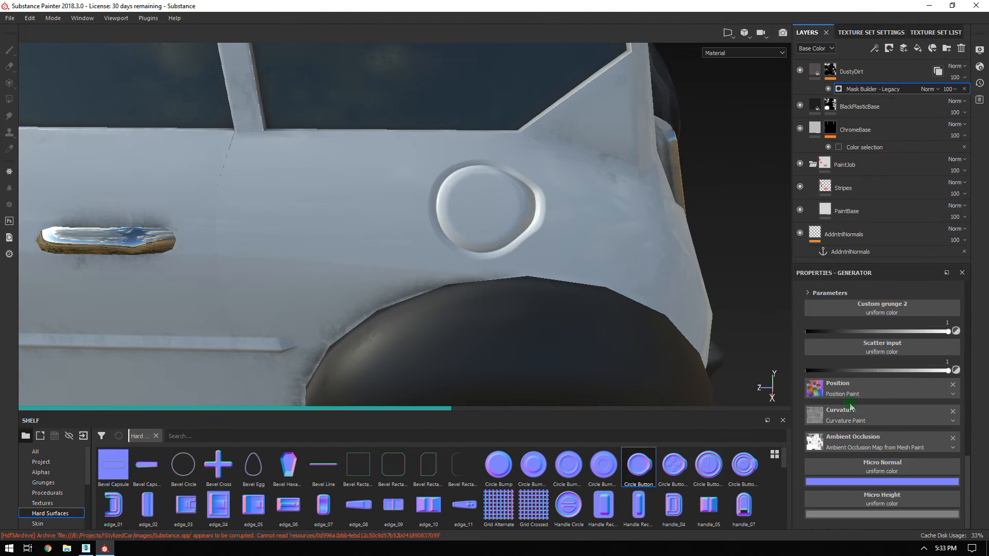
pyautogui.click(870, 473)
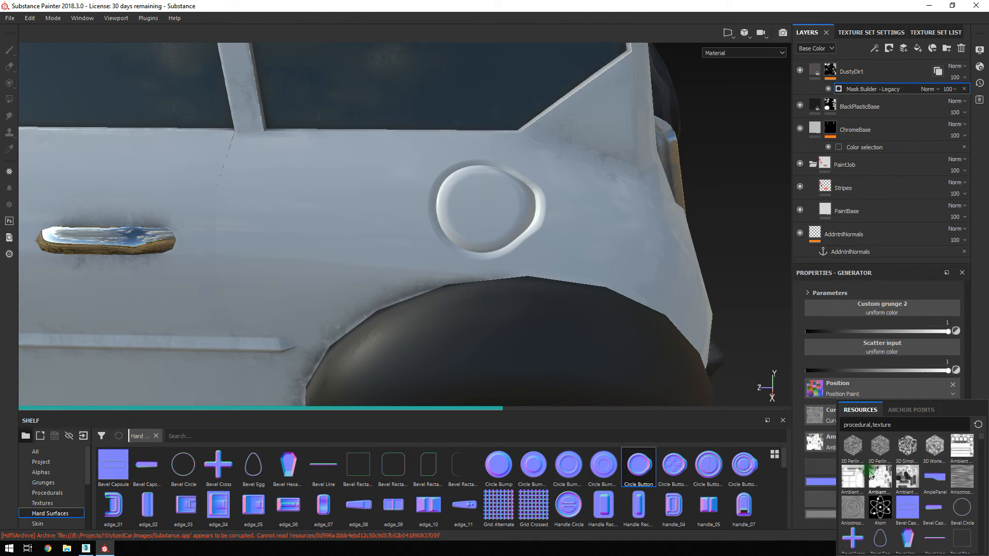
pyautogui.click(911, 411)
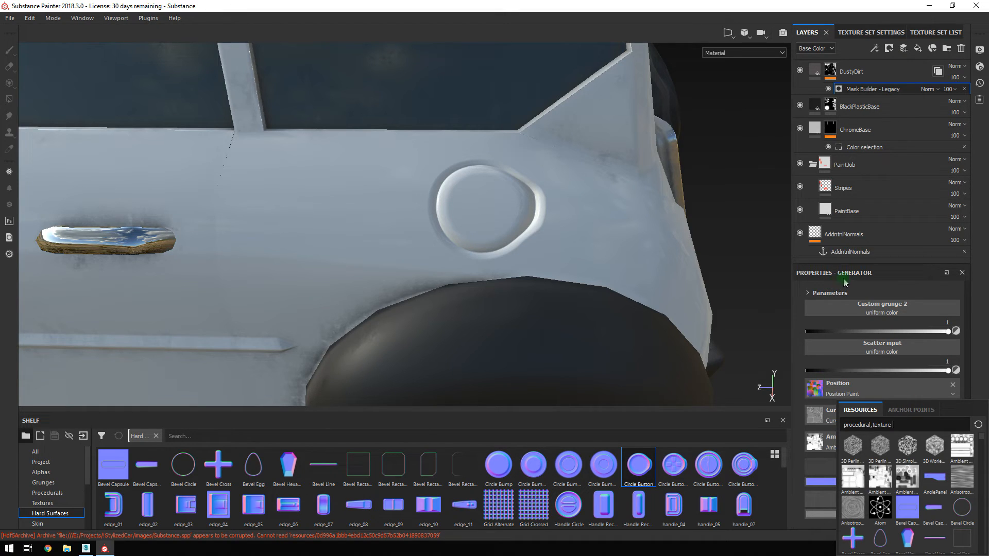
pyautogui.click(835, 252)
pyautogui.click(802, 333)
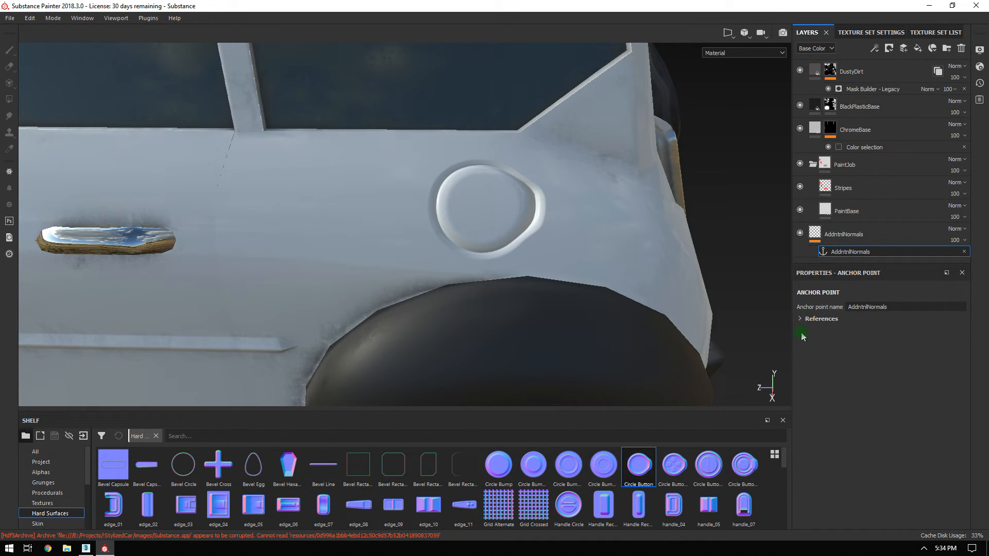
pyautogui.click(801, 319)
pyautogui.click(801, 320)
pyautogui.keyDown('alt'); pyautogui.moveTo(641, 249); pyautogui.dragTo(937, 119); pyautogui.keyUp('alt')
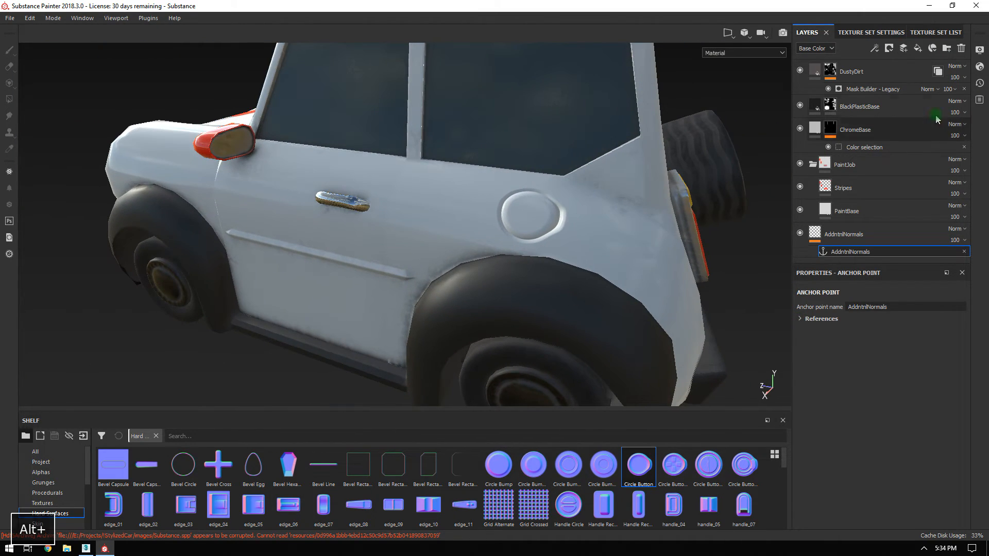
# Check where DustyDirt is instanced and recheck the Micro Normal anchor point choices.
pyautogui.click(939, 72)
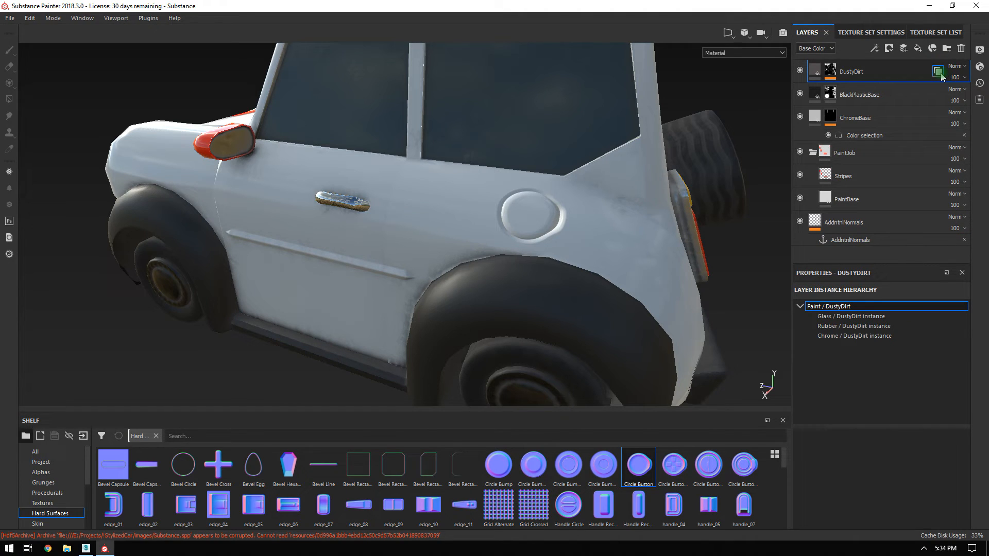
pyautogui.click(829, 71)
pyautogui.click(857, 90)
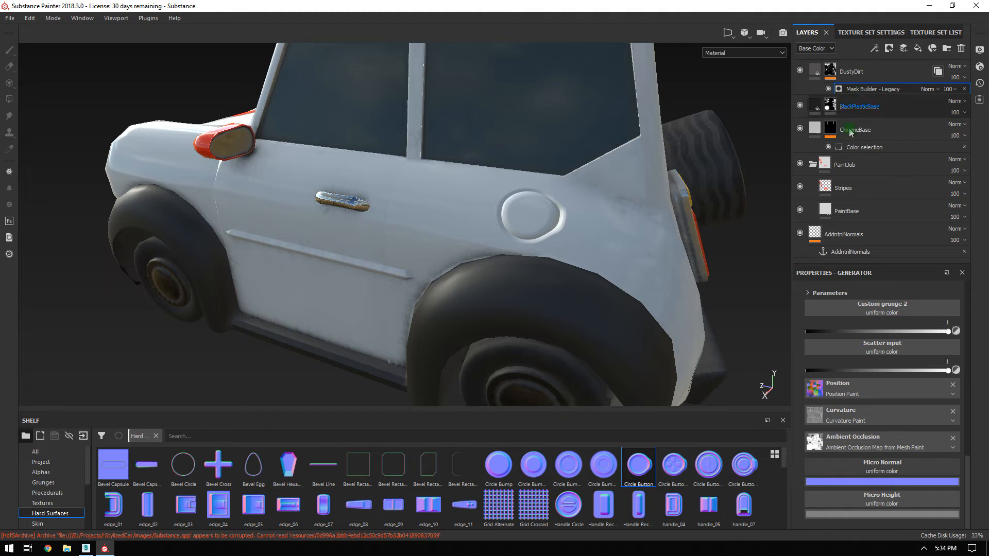
pyautogui.click(890, 467)
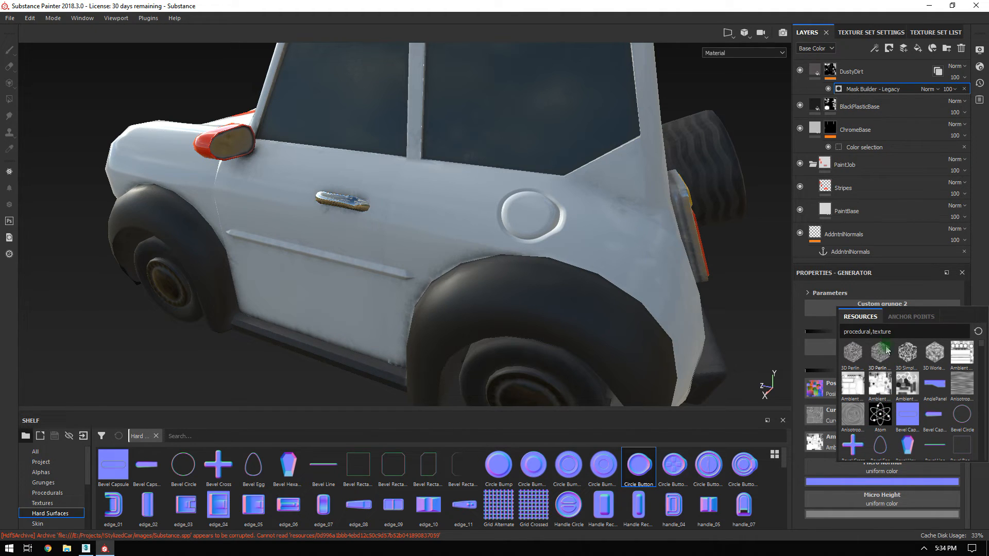
pyautogui.click(978, 332)
pyautogui.press('BackSpace')
pyautogui.press('BackSpace')
pyautogui.press('BackSpace')
pyautogui.press('BackSpace')
pyautogui.press('BackSpace')
pyautogui.press('BackSpace')
pyautogui.press('BackSpace')
pyautogui.press('BackSpace')
pyautogui.press('BackSpace')
pyautogui.press('BackSpace')
pyautogui.press('BackSpace')
pyautogui.press('BackSpace')
pyautogui.press('BackSpace')
pyautogui.press('BackSpace')
pyautogui.press('BackSpace')
pyautogui.press('BackSpace')
pyautogui.press('BackSpace')
pyautogui.press('BackSpace')
pyautogui.press('BackSpace')
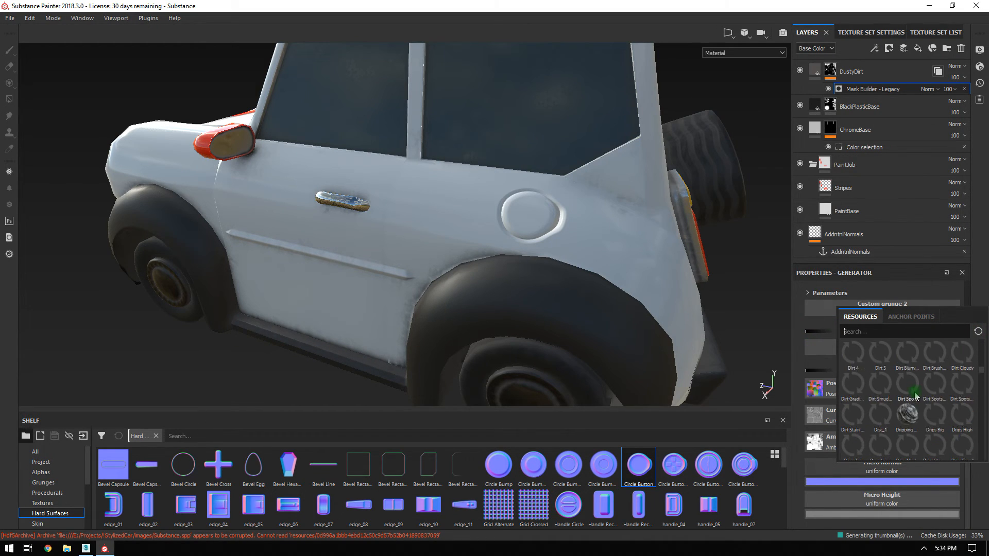
pyautogui.scroll(-10, 906, 397)
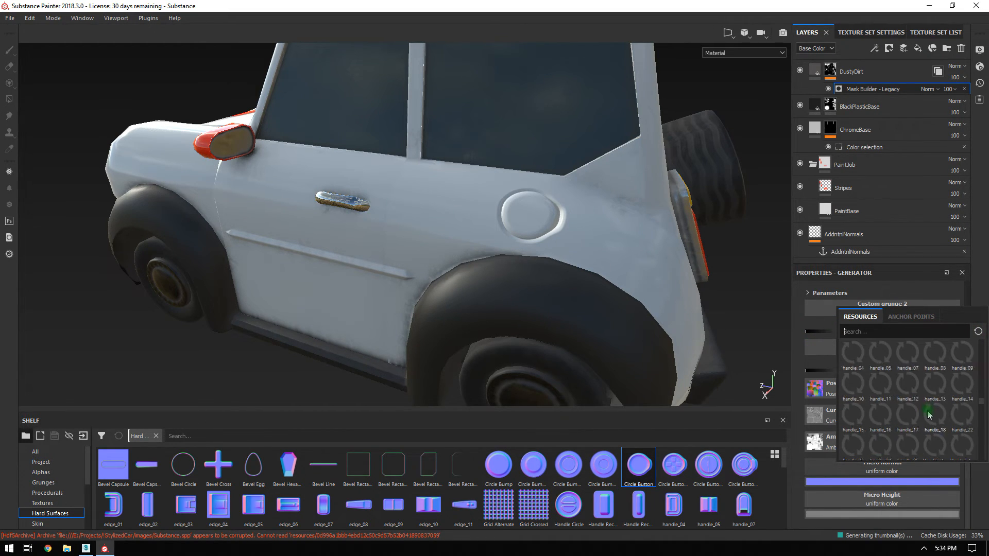
pyautogui.click(900, 317)
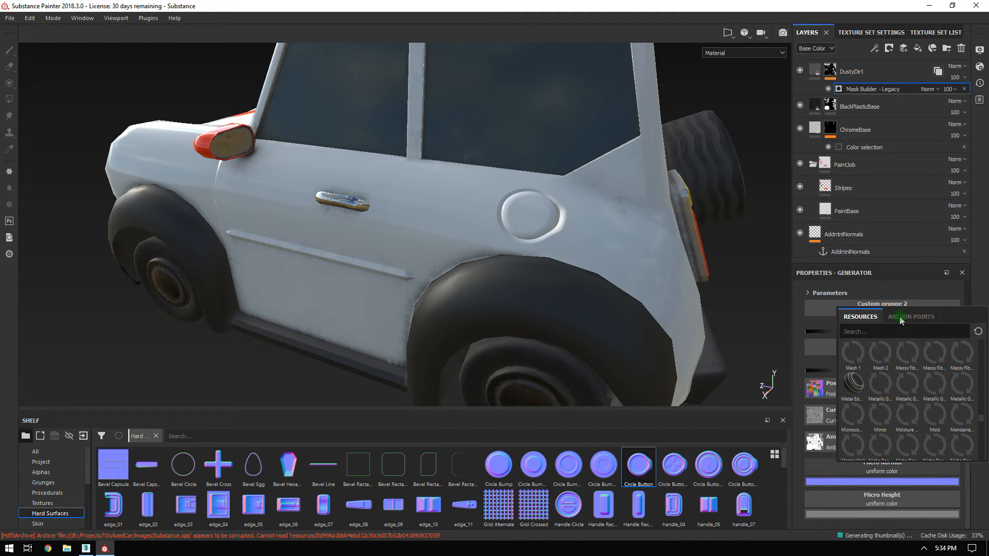
pyautogui.click(818, 77)
# Reselect the DustyDirt mask's Mask Builder - Legacy settings and show the generator list.
pyautogui.click(834, 72)
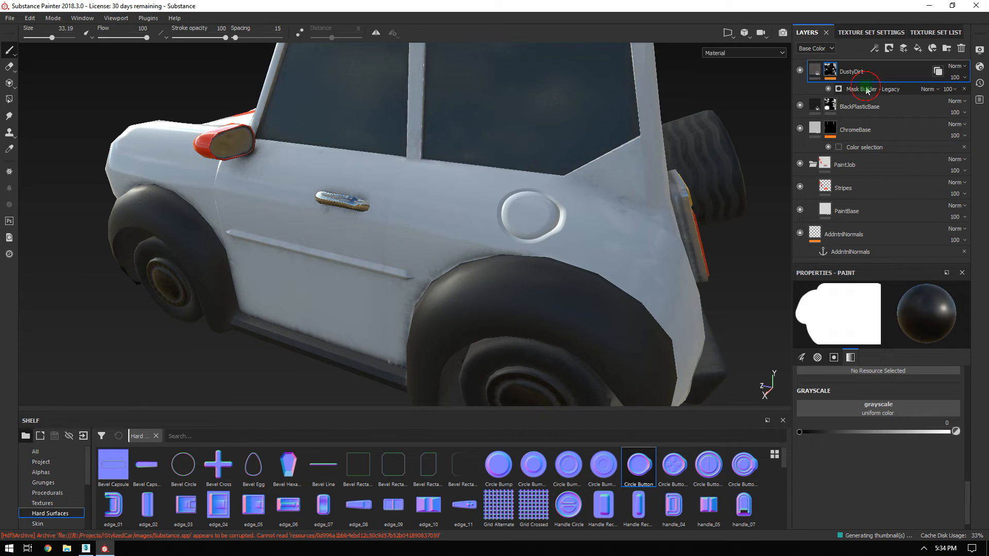
pyautogui.click(863, 90)
pyautogui.click(919, 370)
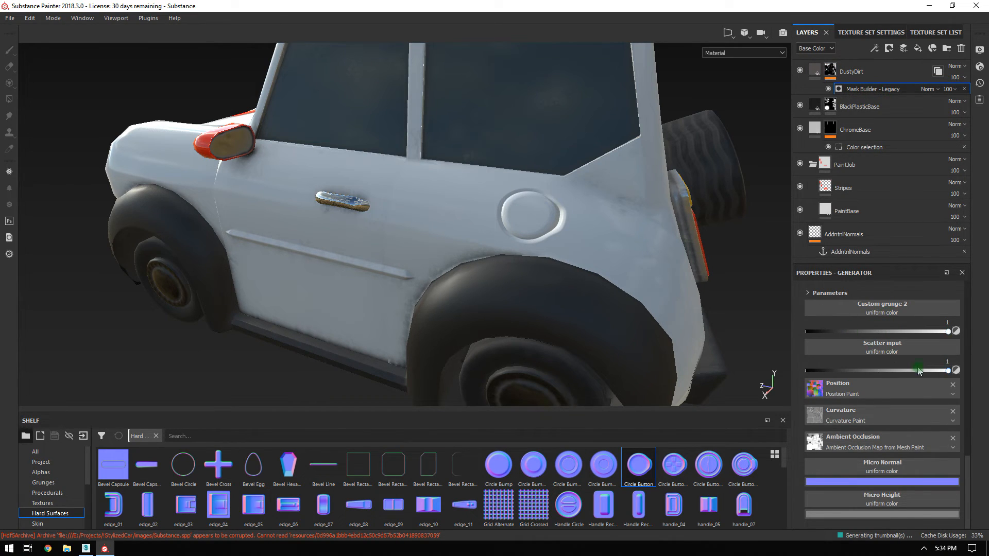
pyautogui.scroll(5, 846, 347)
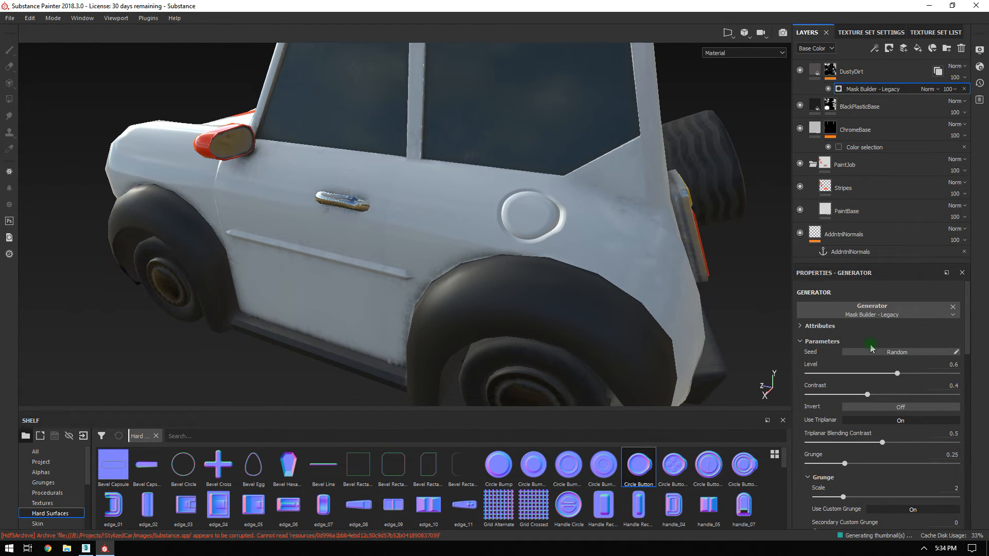
pyautogui.click(881, 308)
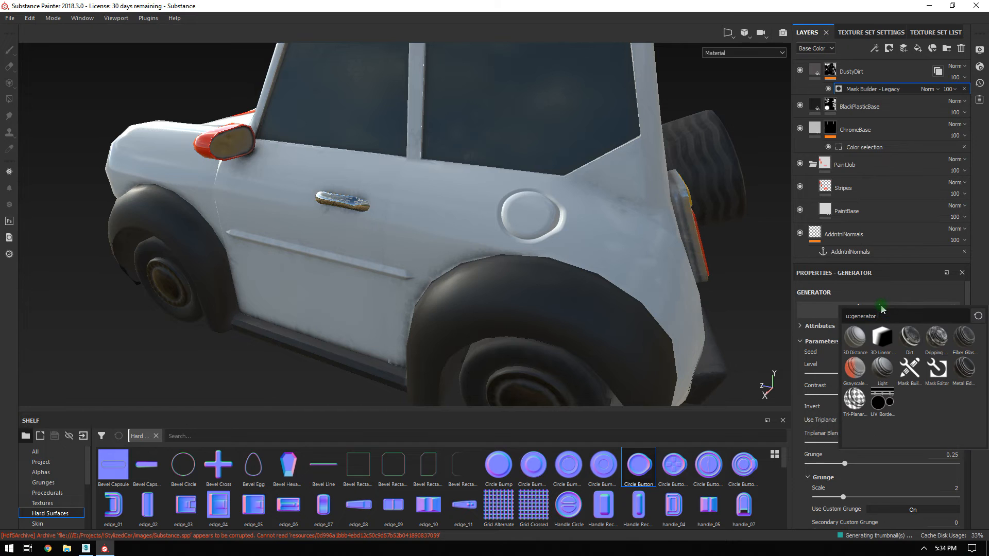
# Try Mask Editor as the DustyDirt generator, then undo back to Mask Builder - Legacy.
pyautogui.click(937, 368)
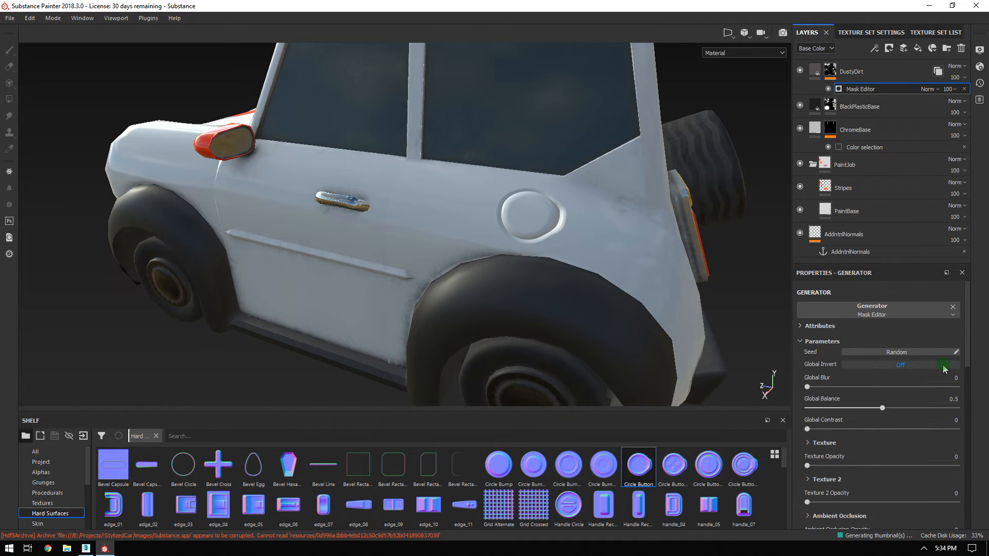
pyautogui.scroll(-10, 892, 339)
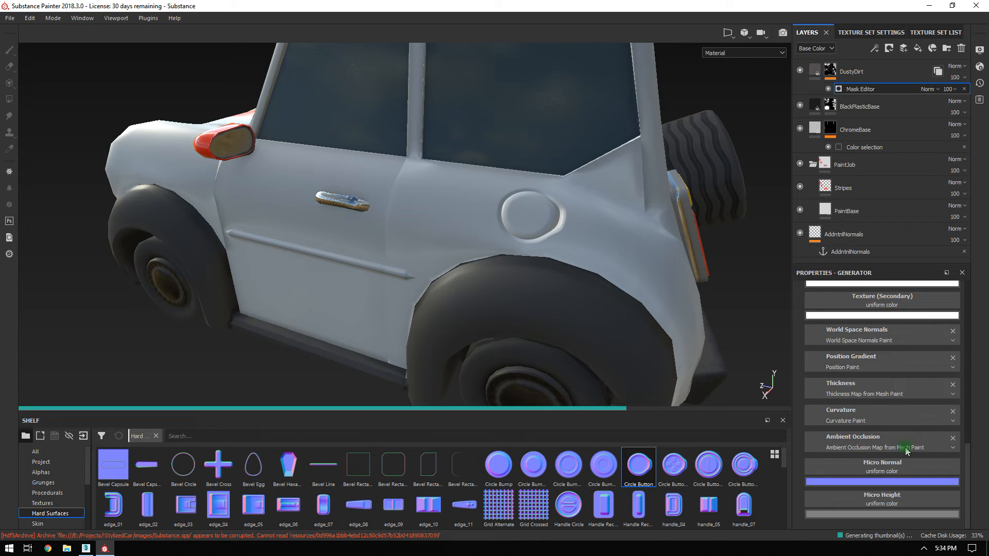
pyautogui.click(882, 468)
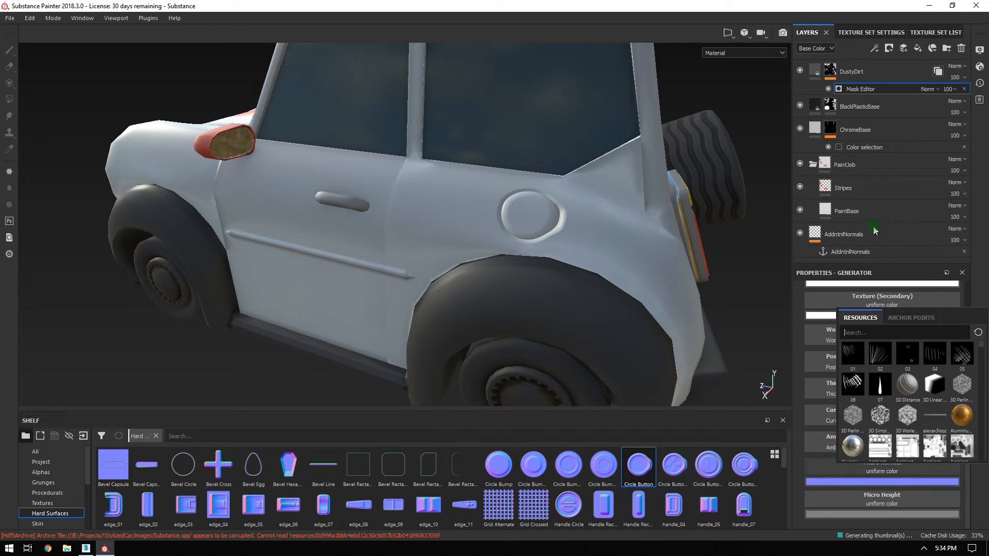
pyautogui.hotkey('ctrl', 'z')
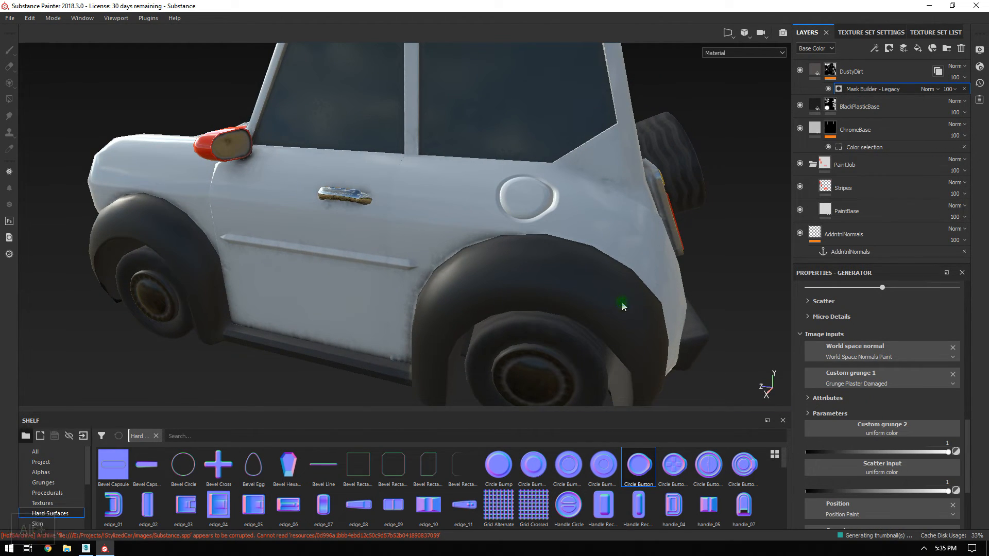
pyautogui.keyDown('alt'); pyautogui.moveTo(623, 305); pyautogui.dragTo(430, 189, button='right'); pyautogui.keyUp('alt')
pyautogui.keyDown('alt'); pyautogui.moveTo(430, 189); pyautogui.dragTo(479, 204); pyautogui.keyUp('alt')
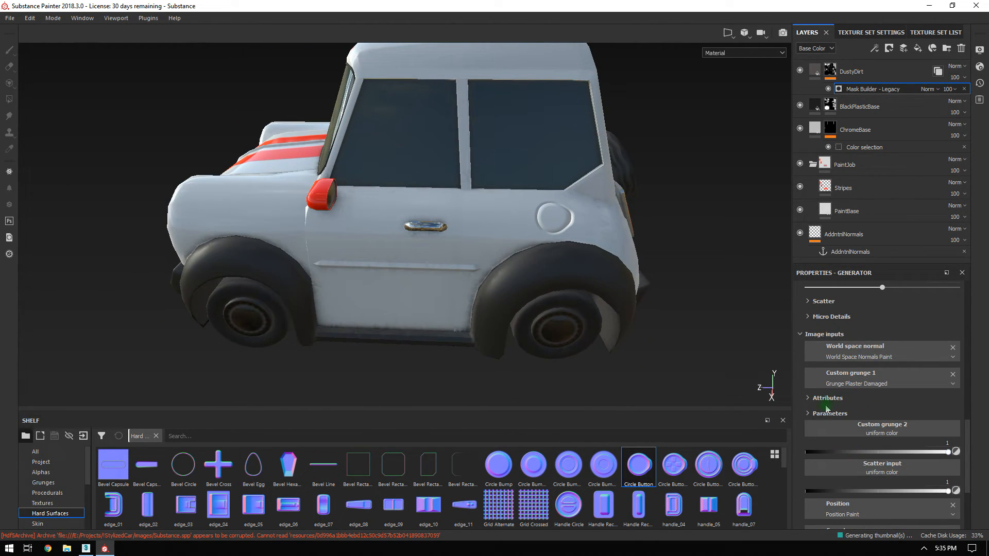
# Tidy the grunge generator's parameter sections and orbit to the car's rear side.
pyautogui.click(807, 414)
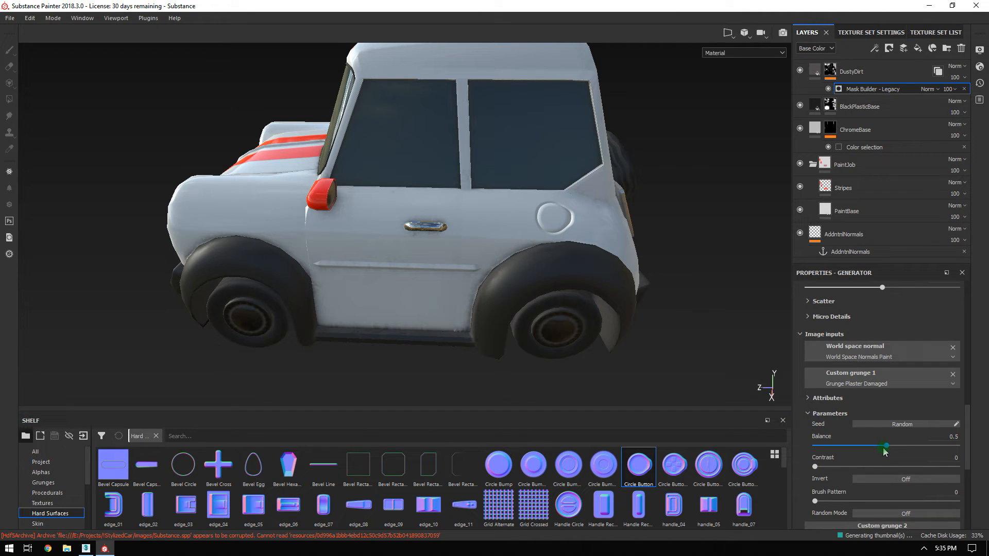
pyautogui.click(829, 335)
pyautogui.scroll(10, 869, 420)
pyautogui.keyDown('alt'); pyautogui.moveTo(458, 299); pyautogui.dragTo(663, 229); pyautogui.keyUp('alt')
pyautogui.keyDown('alt'); pyautogui.moveTo(662, 229); pyautogui.dragTo(709, 261, button='right'); pyautogui.keyUp('alt')
pyautogui.keyDown('alt'); pyautogui.moveTo(673, 221); pyautogui.dragTo(579, 245, button='middle'); pyautogui.keyUp('alt')
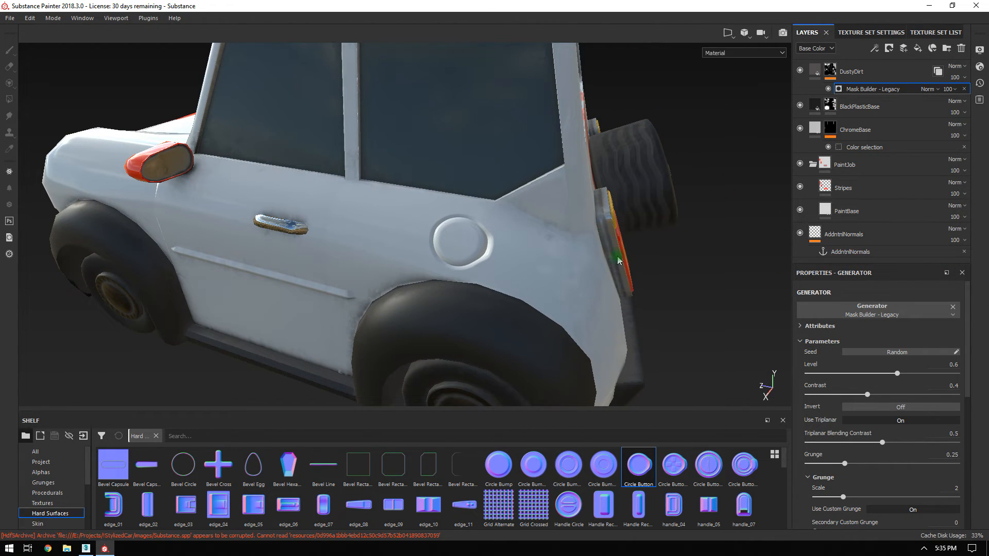
# Delete the AddntnlNormals anchor point and orbit around the car's side.
pyautogui.click(964, 252)
pyautogui.keyDown('alt'); pyautogui.moveTo(577, 259); pyautogui.dragTo(333, 144, button='right'); pyautogui.keyUp('alt')
pyautogui.keyDown('alt'); pyautogui.moveTo(334, 144); pyautogui.dragTo(486, 186); pyautogui.keyUp('alt')
pyautogui.keyDown('alt'); pyautogui.moveTo(486, 185); pyautogui.dragTo(484, 172, button='middle'); pyautogui.keyUp('alt')
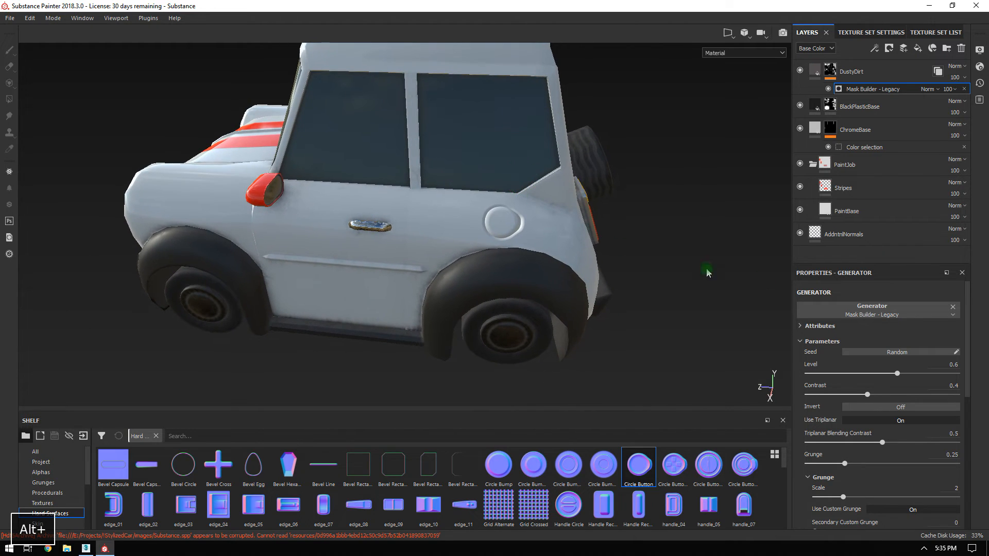
pyautogui.keyDown('alt'); pyautogui.moveTo(648, 217); pyautogui.dragTo(660, 196); pyautogui.keyUp('alt')
pyautogui.keyDown('alt'); pyautogui.moveTo(660, 196); pyautogui.dragTo(437, 114, button='right'); pyautogui.keyUp('alt')
pyautogui.keyDown('alt'); pyautogui.moveTo(438, 113); pyautogui.dragTo(373, 122); pyautogui.keyUp('alt')
pyautogui.keyDown('alt'); pyautogui.moveTo(373, 122); pyautogui.dragTo(604, 213, button='right'); pyautogui.keyUp('alt')
pyautogui.keyDown('alt'); pyautogui.moveTo(603, 214); pyautogui.dragTo(398, 193); pyautogui.keyUp('alt')
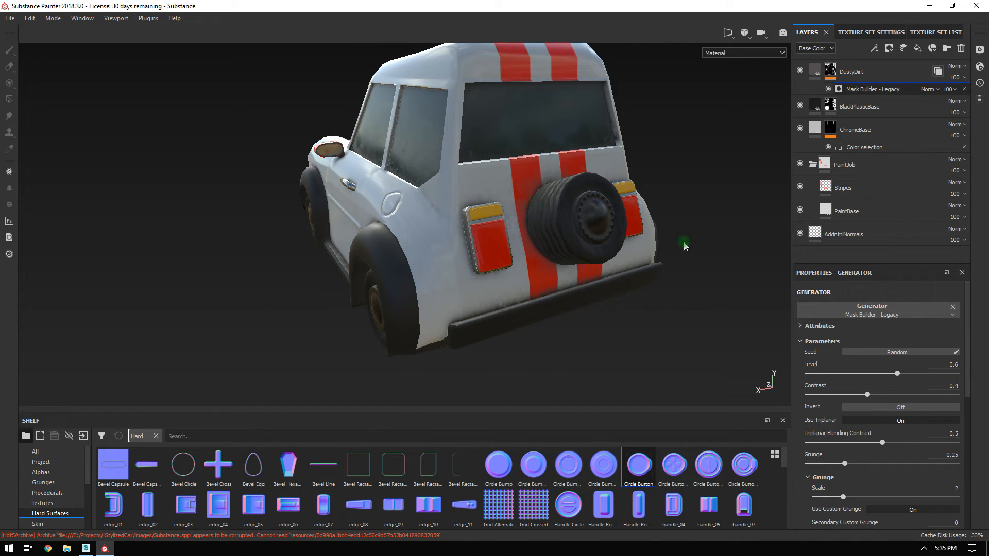
# Orbit to front three-quarter views and zoom out so the whole car fits.
pyautogui.keyDown('alt'); pyautogui.moveTo(513, 235); pyautogui.dragTo(502, 237); pyautogui.keyUp('alt')
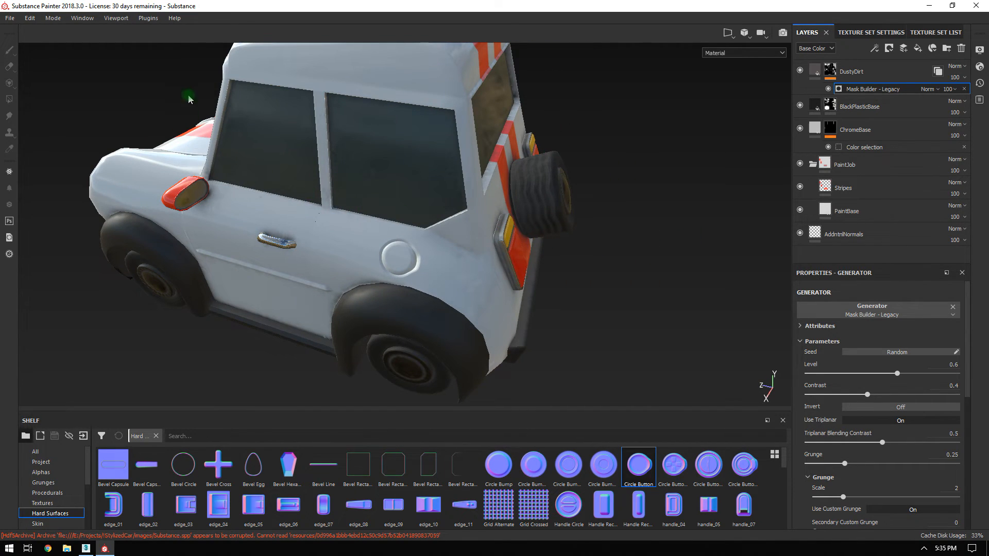
pyautogui.keyDown('alt'); pyautogui.moveTo(268, 211); pyautogui.dragTo(349, 203); pyautogui.keyUp('alt')
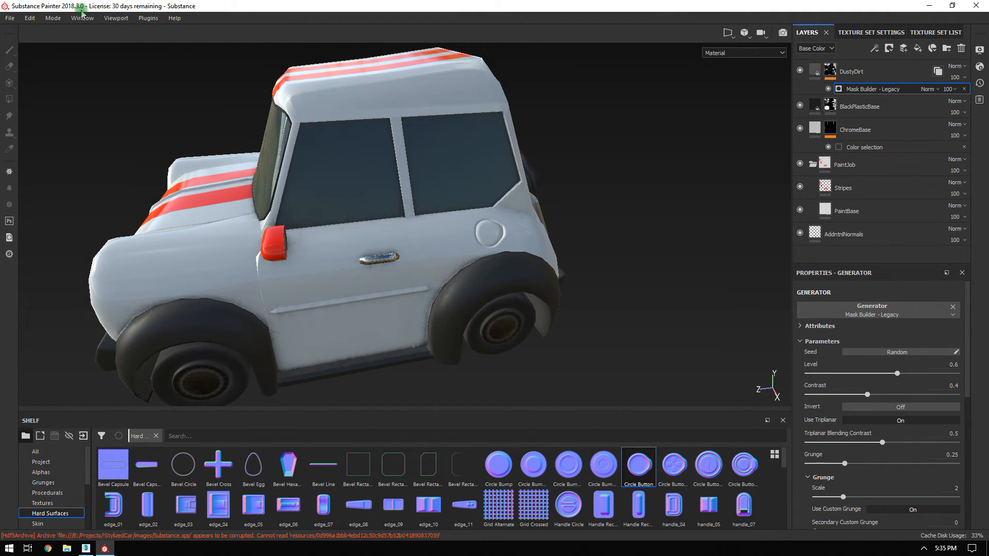
pyautogui.moveTo(174, 205)
pyautogui.keyDown('alt'); pyautogui.mouseDown()
pyautogui.moveTo(222, 168)
pyautogui.moveTo(466, 216)
pyautogui.moveTo(216, 237)
pyautogui.moveTo(357, 209)
pyautogui.moveTo(477, 141)
pyautogui.moveTo(458, 133)
pyautogui.moveTo(455, 168)
pyautogui.mouseUp(); pyautogui.keyUp('alt')
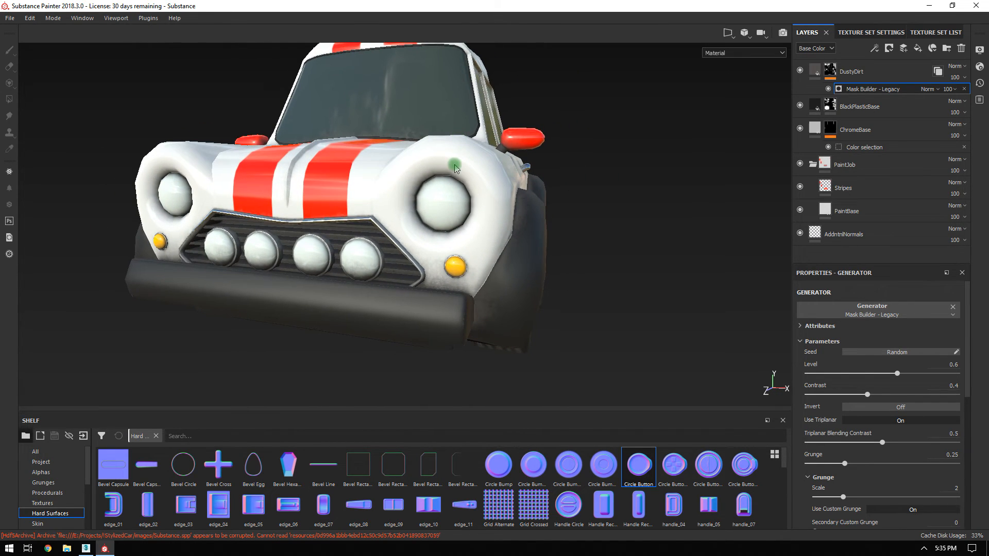
pyautogui.keyDown('alt'); pyautogui.moveTo(520, 246); pyautogui.dragTo(528, 247, button='right'); pyautogui.keyUp('alt')
# In the Glass texture set, add a paint layer under GlassBase named AddnNormals.
pyautogui.click(934, 33)
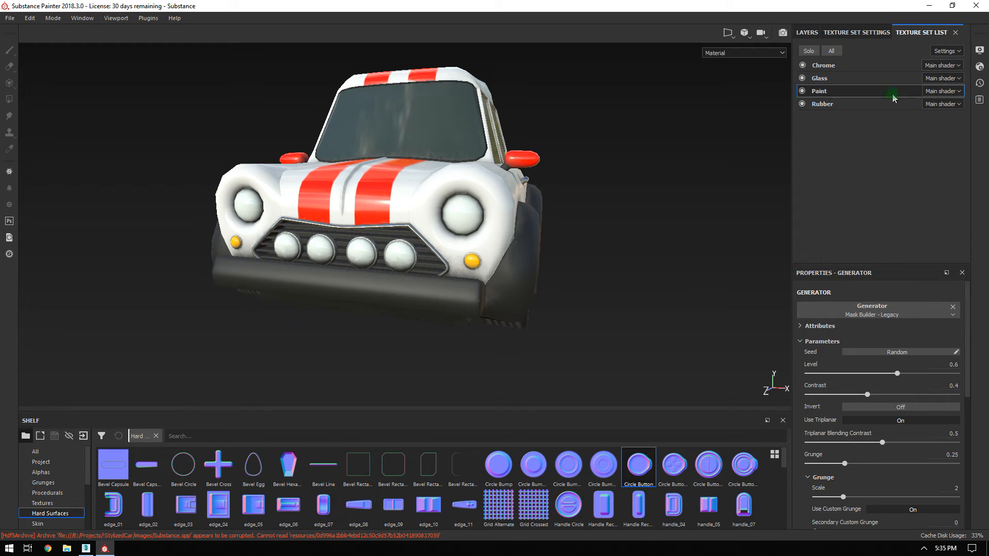
pyautogui.click(823, 81)
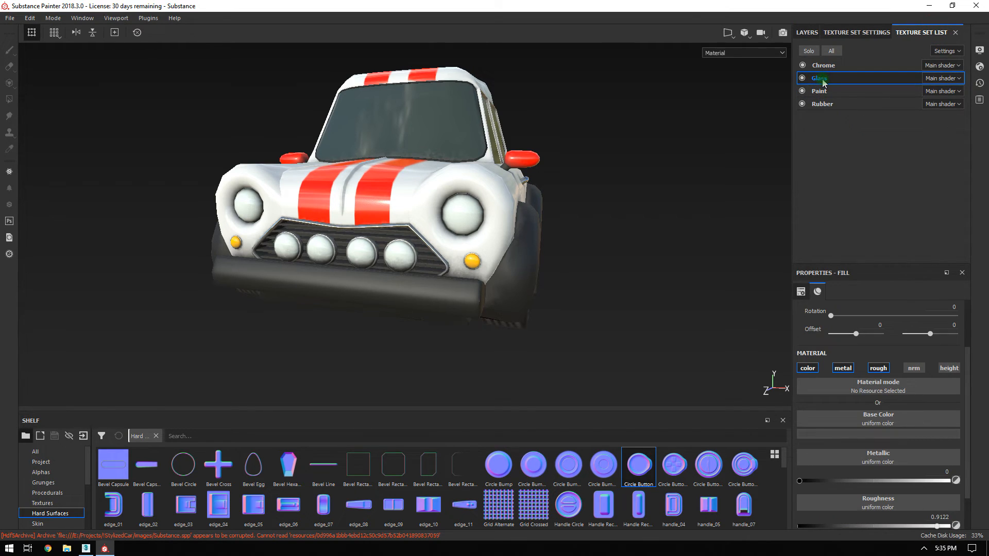
pyautogui.click(807, 33)
pyautogui.click(920, 51)
pyautogui.click(903, 48)
pyautogui.moveTo(845, 72)
pyautogui.mouseDown()
pyautogui.moveTo(855, 164)
pyautogui.moveTo(843, 206)
pyautogui.mouseUp()
pyautogui.doubleClick(833, 188)
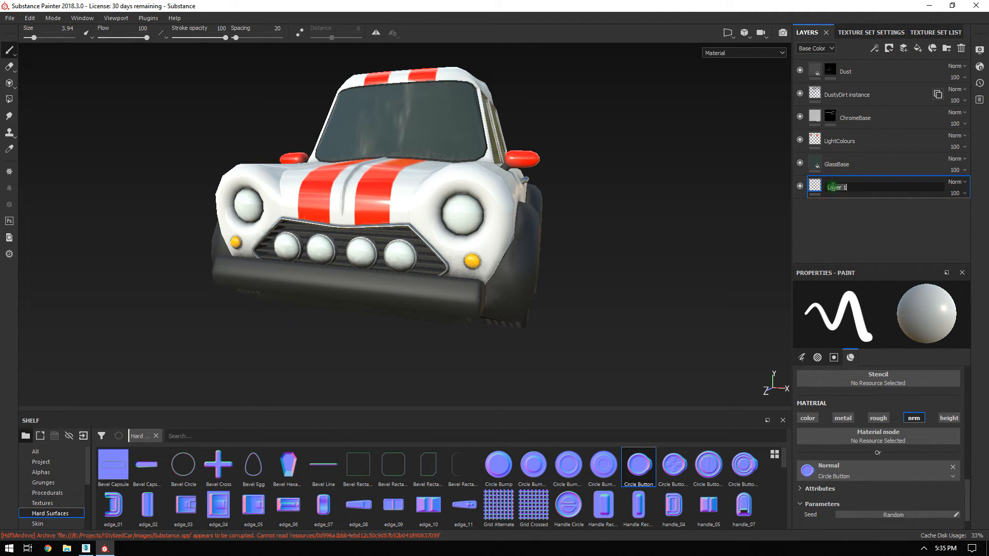
pyautogui.write('AD')
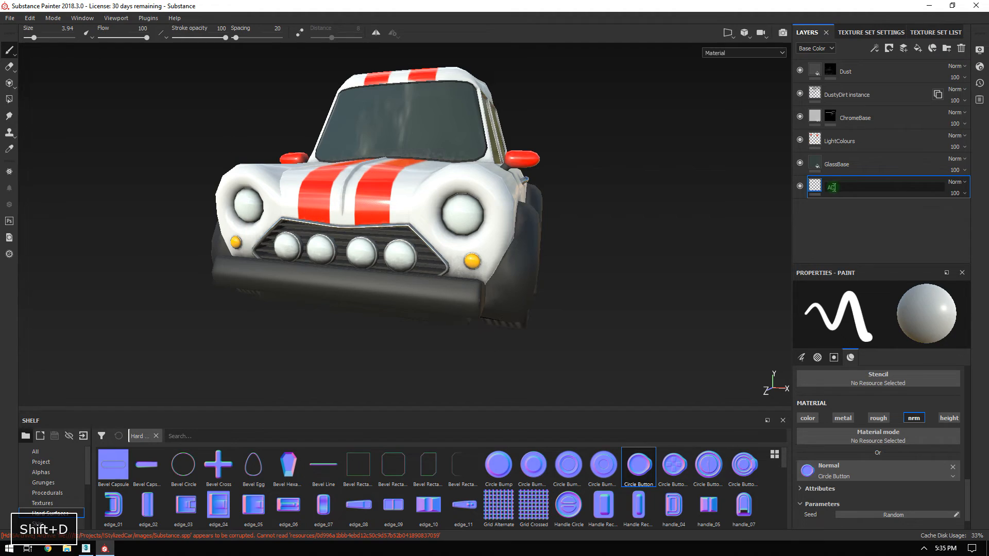
pyautogui.write('dn')
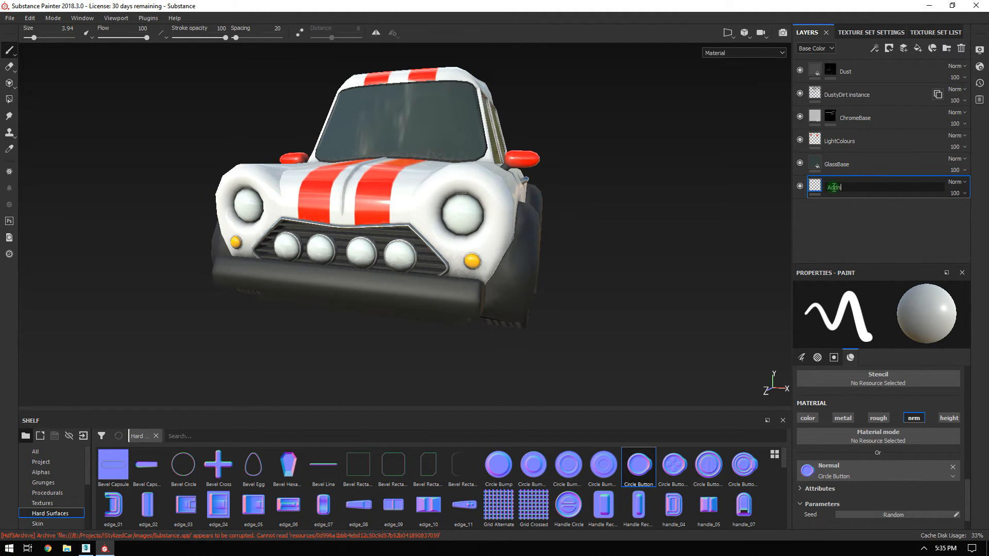
pyautogui.write('Norma')
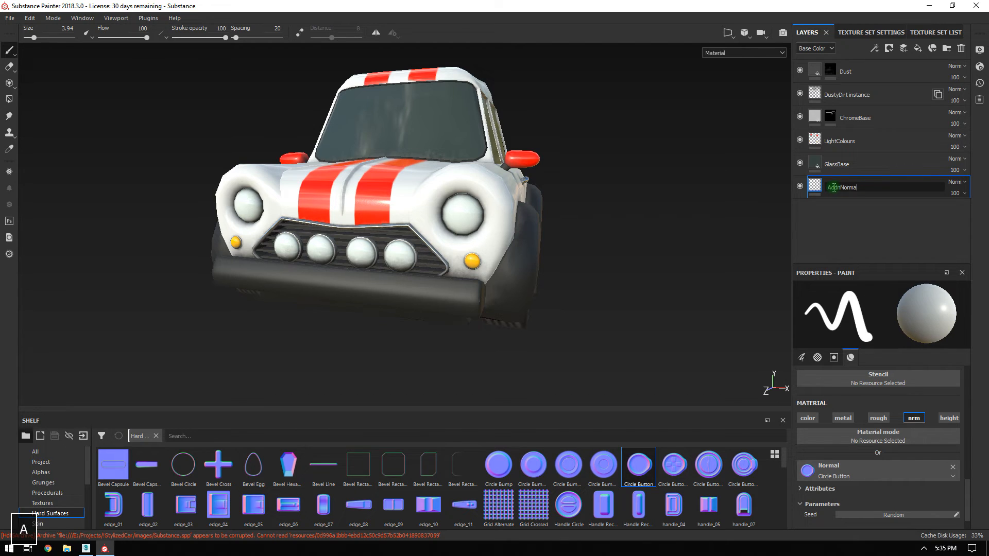
pyautogui.write('ls')
pyautogui.press('Return')
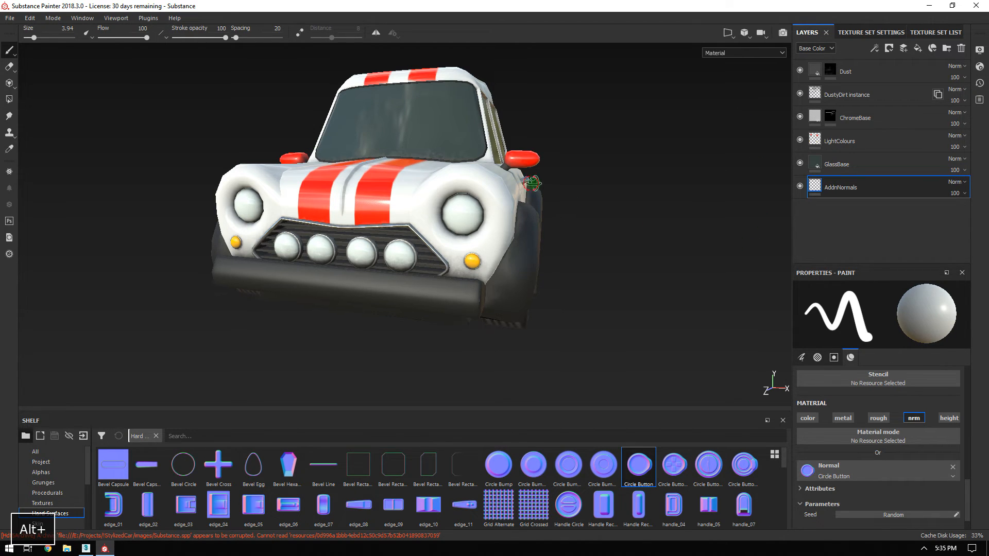
# Orbit, pan and zoom the viewport to inspect the car's right headlight.
pyautogui.keyDown('alt'); pyautogui.moveTo(532, 183); pyautogui.dragTo(550, 201); pyautogui.keyUp('alt')
pyautogui.keyDown('alt'); pyautogui.moveTo(550, 201); pyautogui.dragTo(587, 350, button='right'); pyautogui.keyUp('alt')
pyautogui.keyDown('alt'); pyautogui.moveTo(419, 189); pyautogui.dragTo(526, 190, button='middle'); pyautogui.keyUp('alt')
pyautogui.keyDown('alt'); pyautogui.moveTo(526, 190); pyautogui.dragTo(446, 192, button='right'); pyautogui.keyUp('alt')
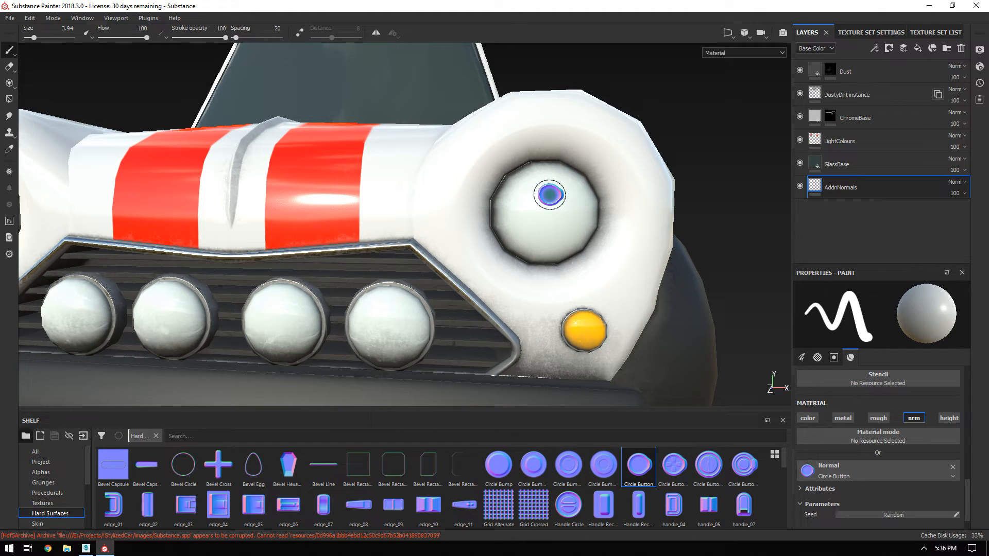
pyautogui.keyDown('alt'); pyautogui.moveTo(527, 314); pyautogui.dragTo(632, 276); pyautogui.keyUp('alt')
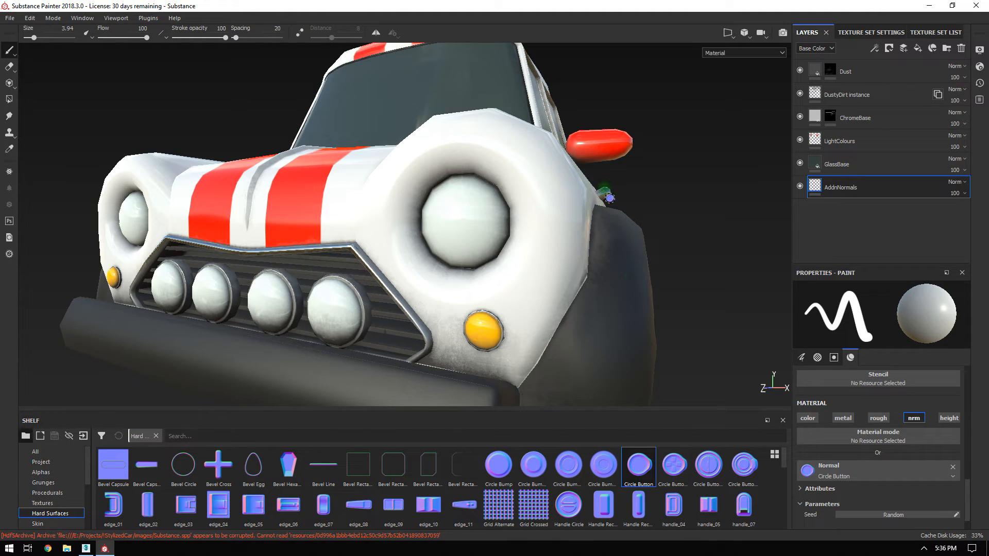
# Switch to 3ds Max and drag out Sphere001, radius 35.592, at the grid origin.
pyautogui.moveTo(90, 550)
pyautogui.click(92, 521)
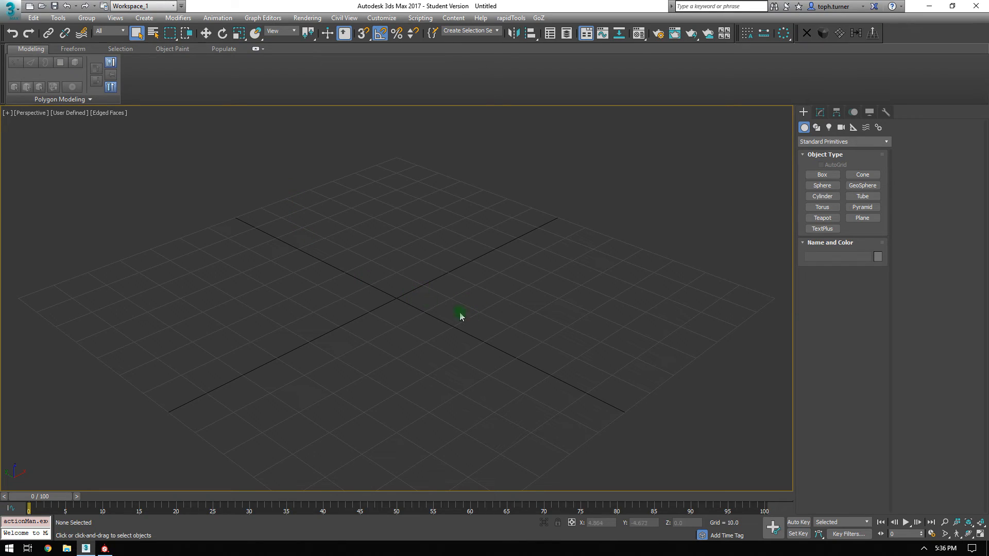
pyautogui.click(105, 549)
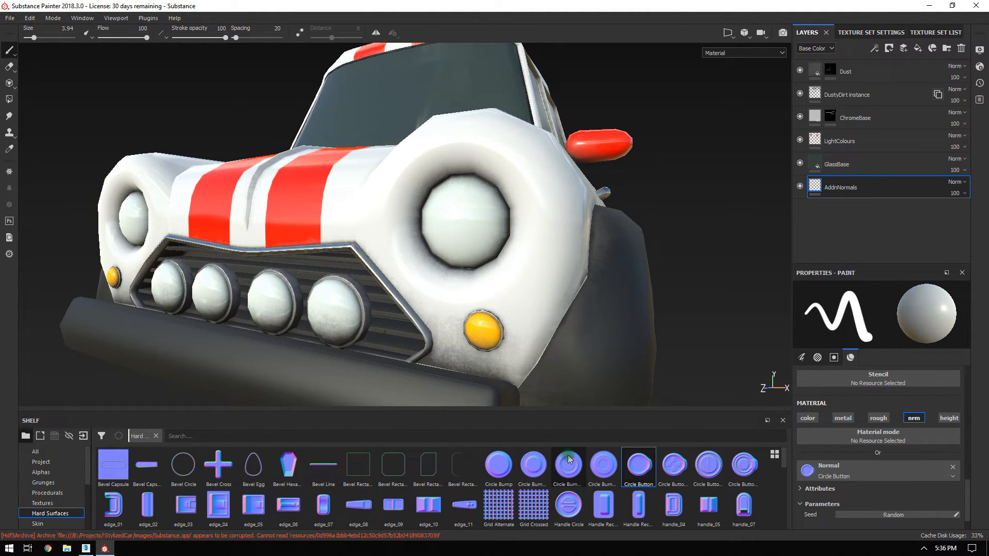
pyautogui.moveTo(568, 460)
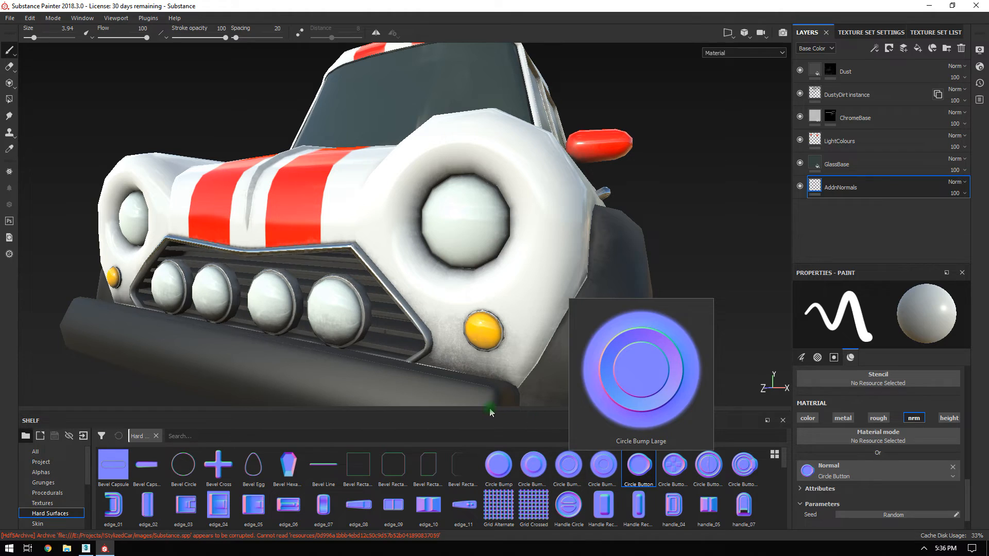
pyautogui.click(85, 548)
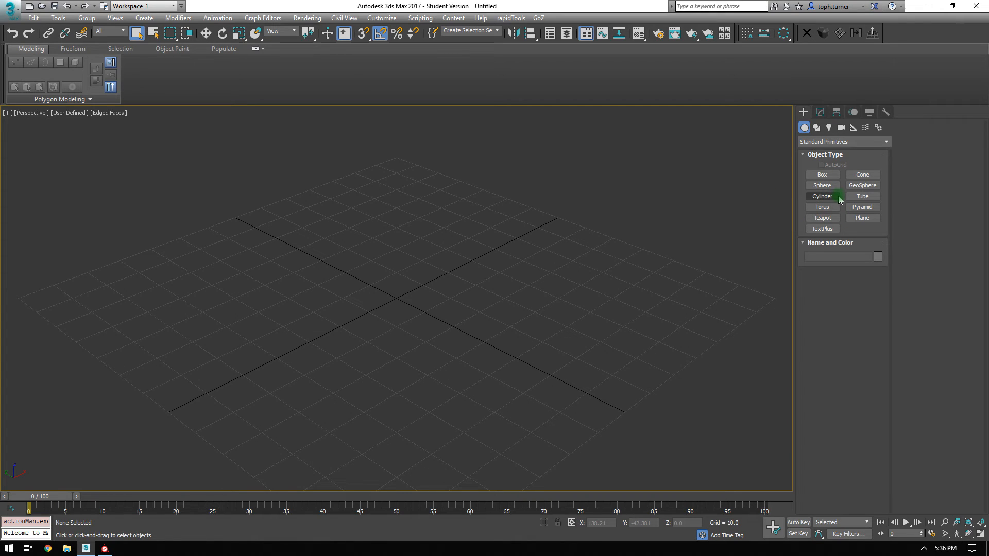
pyautogui.moveTo(395, 297); pyautogui.dragTo(474, 364)
pyautogui.keyDown('alt'); pyautogui.moveTo(565, 287); pyautogui.dragTo(429, 264, button='middle'); pyautogui.keyUp('alt')
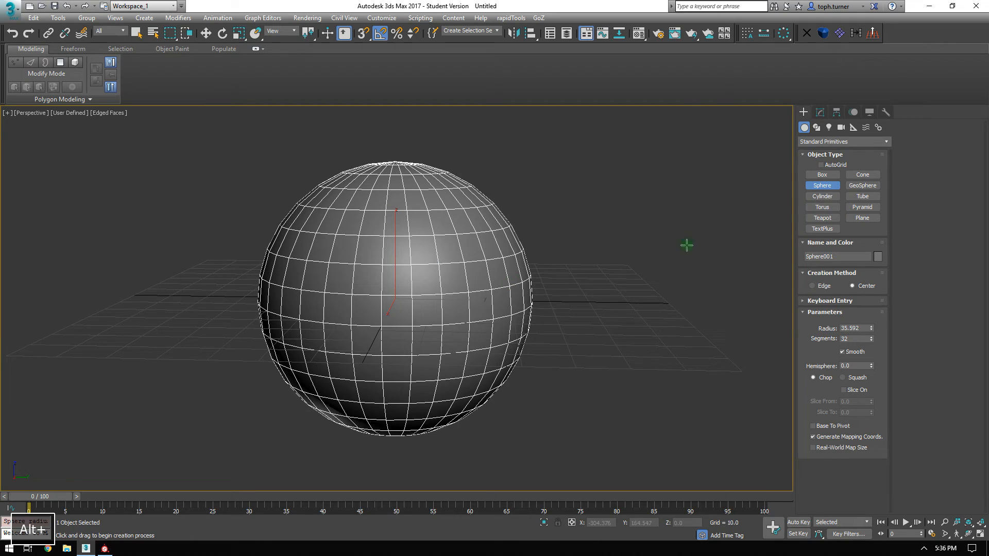
# Increase the sphere's segment count and convert it to an Editable Poly.
pyautogui.click(820, 112)
pyautogui.keyDown('alt'); pyautogui.moveTo(764, 177); pyautogui.dragTo(397, 251, button='middle'); pyautogui.keyUp('alt')
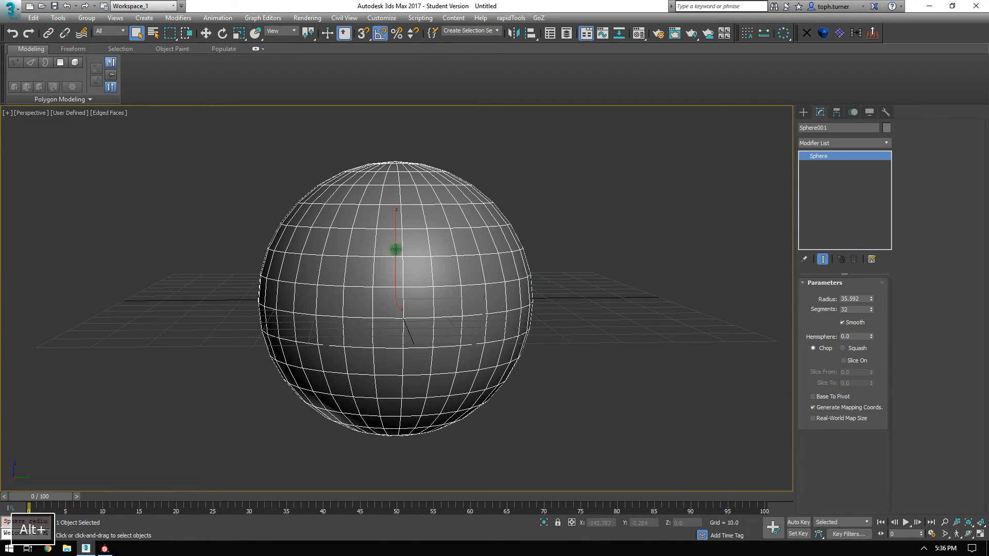
pyautogui.moveTo(874, 313)
pyautogui.mouseDown()
pyautogui.moveTo(874, 283)
pyautogui.moveTo(871, 311)
pyautogui.moveTo(873, 292)
pyautogui.mouseUp()
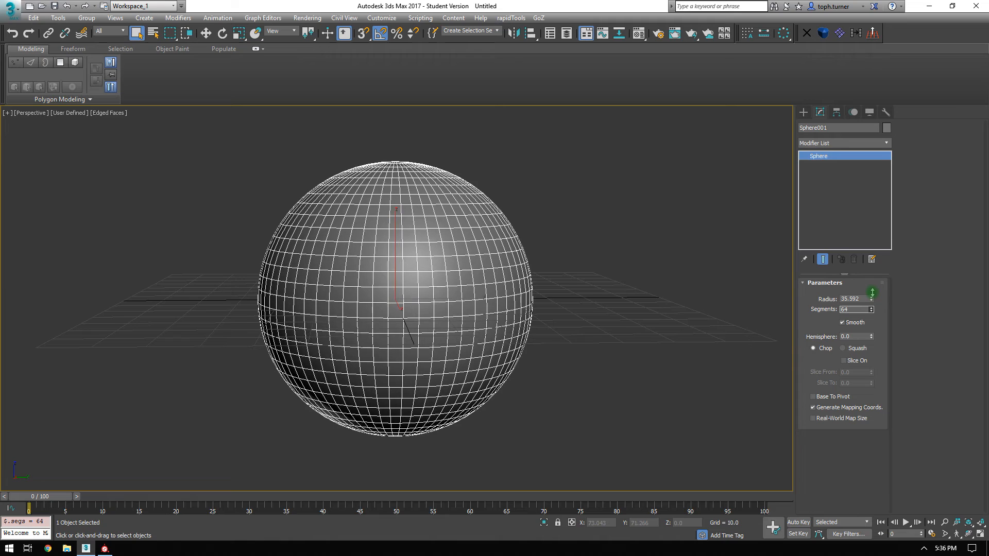
pyautogui.keyDown('alt'); pyautogui.moveTo(414, 270); pyautogui.dragTo(460, 275, button='middle'); pyautogui.keyUp('alt')
pyautogui.rightClick(444, 266)
pyautogui.click(461, 276)
# In the top view, box-select and delete the sphere's top-half polygons.
pyautogui.press('t')
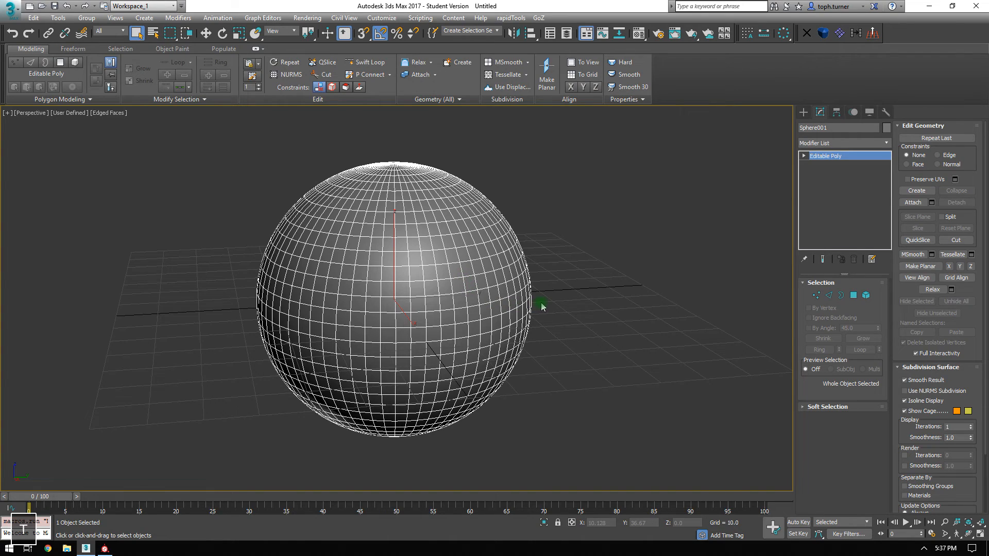
pyautogui.press('z')
pyautogui.click(853, 297)
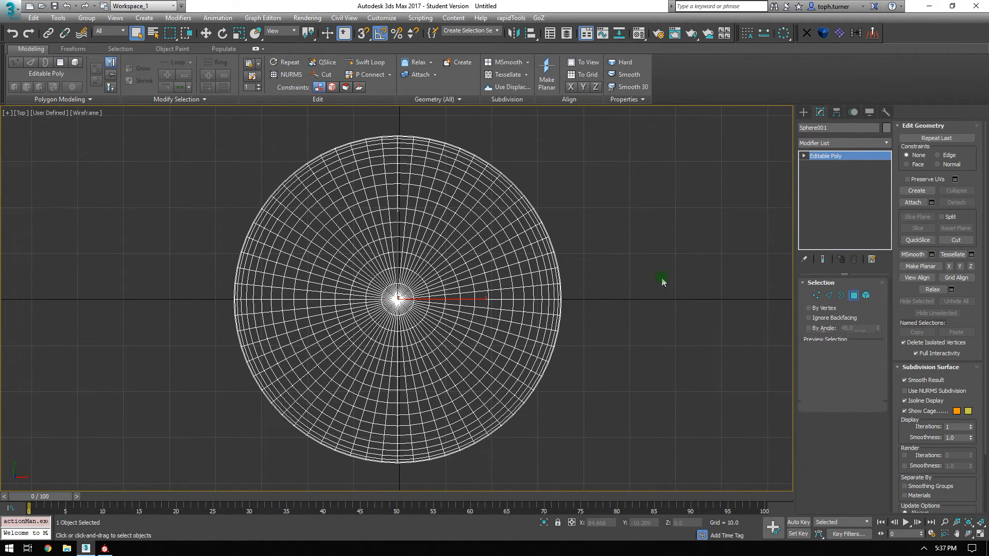
pyautogui.moveTo(188, 123); pyautogui.dragTo(748, 304)
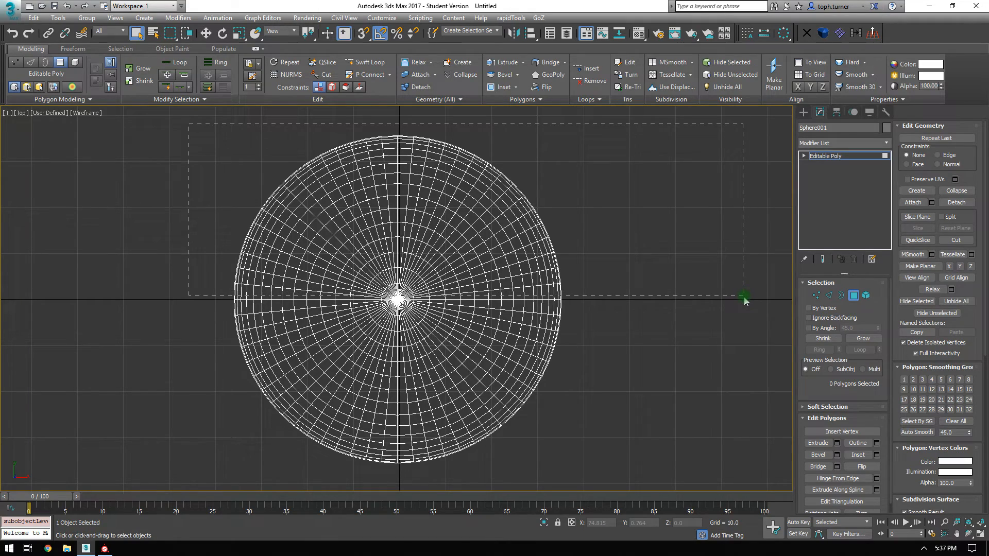
pyautogui.moveTo(744, 302); pyautogui.dragTo(744, 301)
pyautogui.keyDown('alt'); pyautogui.rightClick(591, 284); pyautogui.keyUp('alt')
pyautogui.keyDown('alt'); pyautogui.moveTo(757, 393); pyautogui.dragTo(669, 332, button='middle'); pyautogui.keyUp('alt')
pyautogui.press('Delete')
pyautogui.scroll(10, 530, 293)
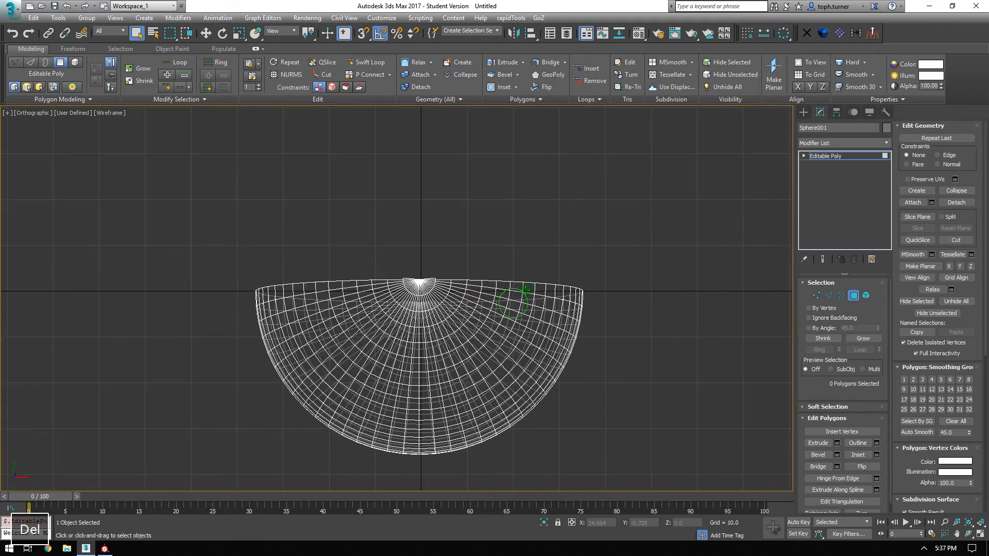
# Delete the four stray leftover polygons at the top of the hemisphere.
pyautogui.click(254, 215)
pyautogui.keyDown('ctrl'); pyautogui.click(520, 216); pyautogui.keyUp('ctrl')
pyautogui.press('Delete')
pyautogui.keyDown('alt'); pyautogui.moveTo(532, 249); pyautogui.dragTo(508, 218, button='middle'); pyautogui.keyUp('alt')
pyautogui.click(508, 219)
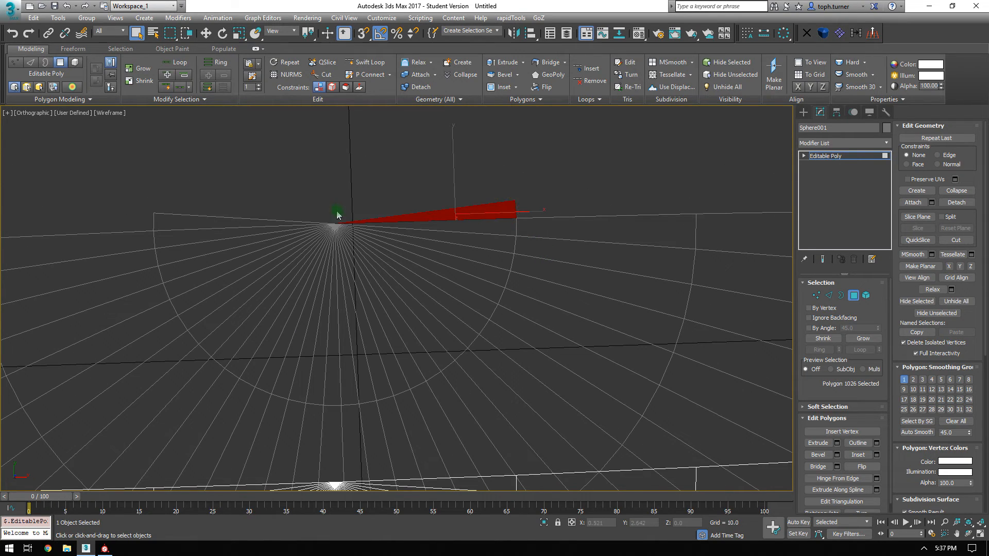
pyautogui.keyDown('ctrl'); pyautogui.click(221, 220); pyautogui.keyUp('ctrl')
pyautogui.press('Delete')
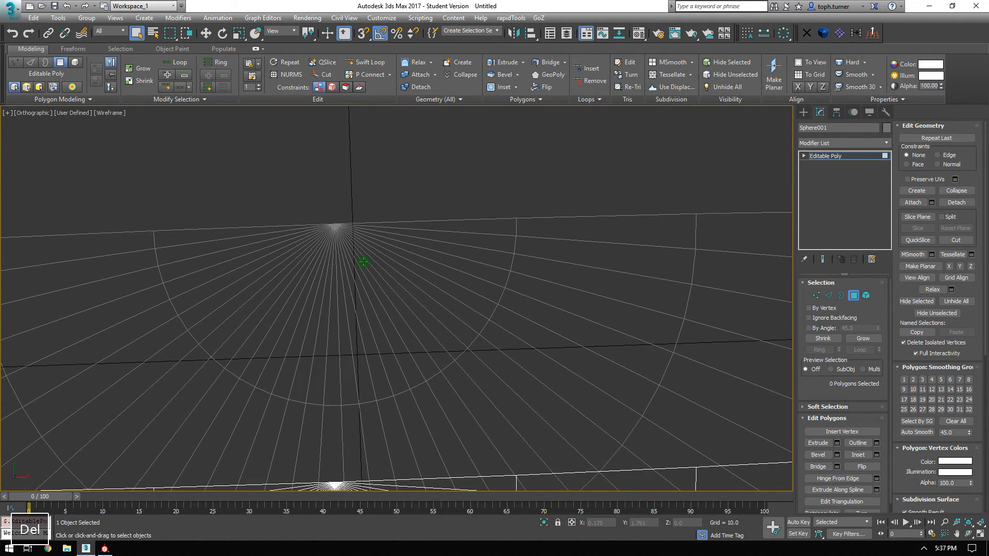
# Rotate the whole hemisphere 90 degrees in the front view.
pyautogui.press('f')
pyautogui.scroll(5, 485, 282)
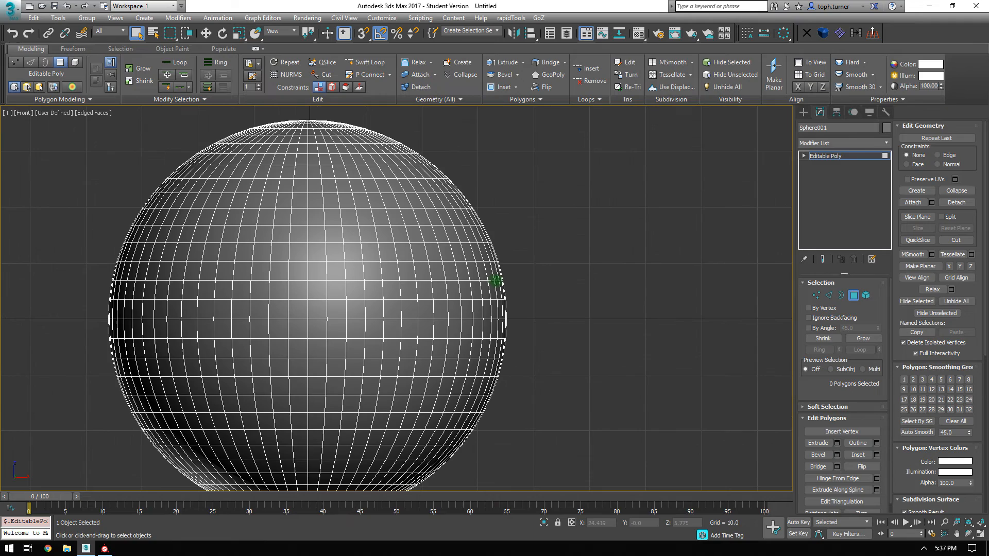
pyautogui.click(846, 296)
pyautogui.press('e')
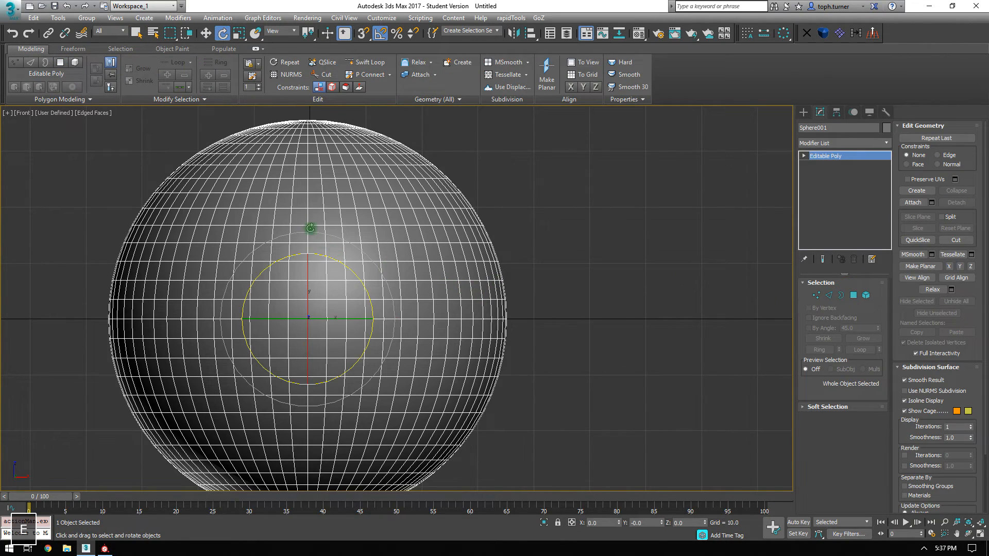
pyautogui.moveTo(328, 262); pyautogui.dragTo(369, 289)
pyautogui.keyDown('alt'); pyautogui.moveTo(368, 289); pyautogui.dragTo(439, 296, button='middle'); pyautogui.keyUp('alt')
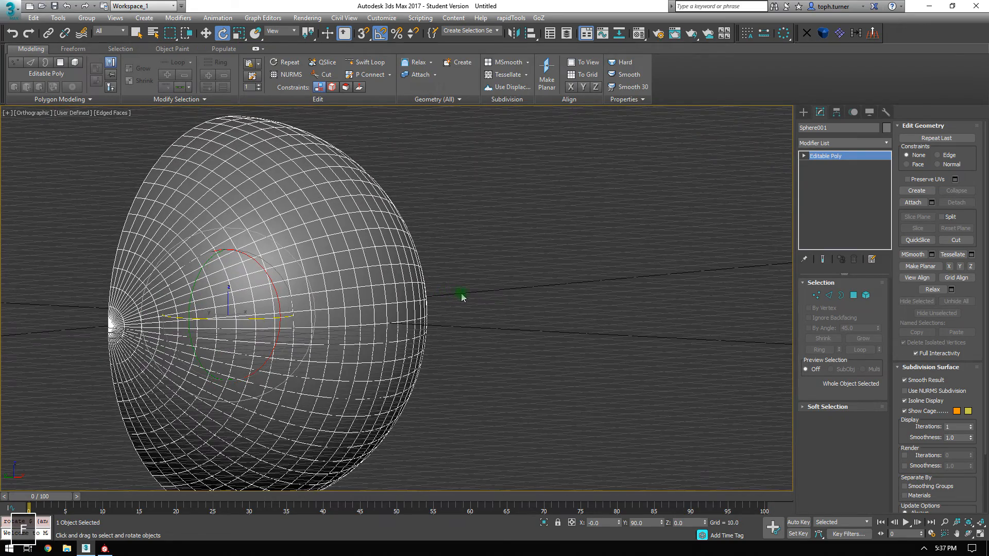
# Zero the hemisphere's position so it sits at the world origin 0, 0, 0.
pyautogui.press('f')
pyautogui.press('z')
pyautogui.press('w')
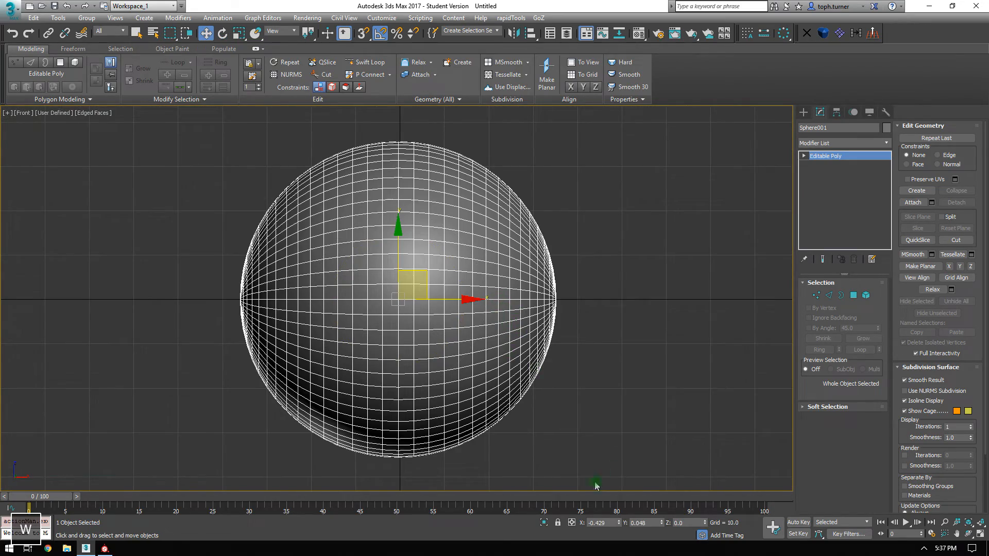
pyautogui.rightClick(618, 523)
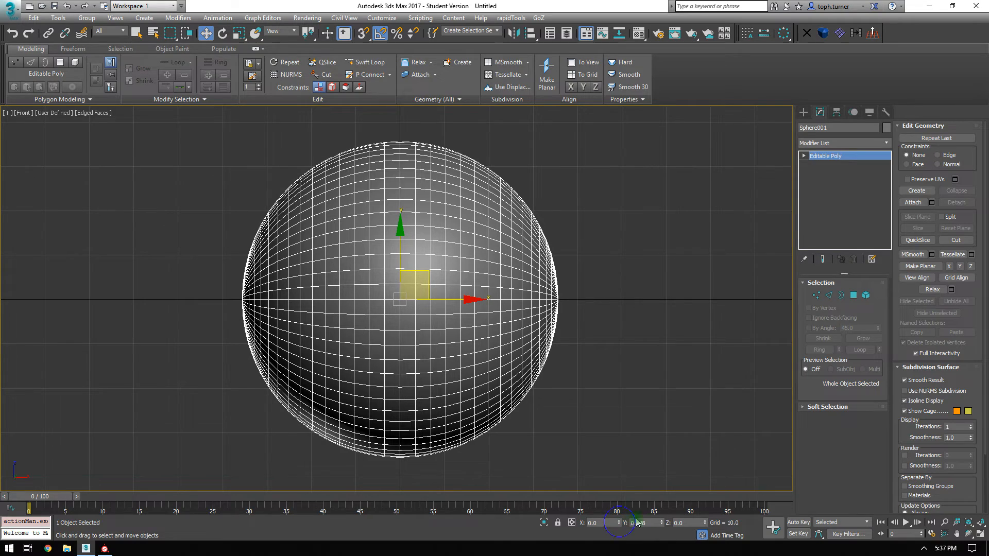
pyautogui.rightClick(617, 311)
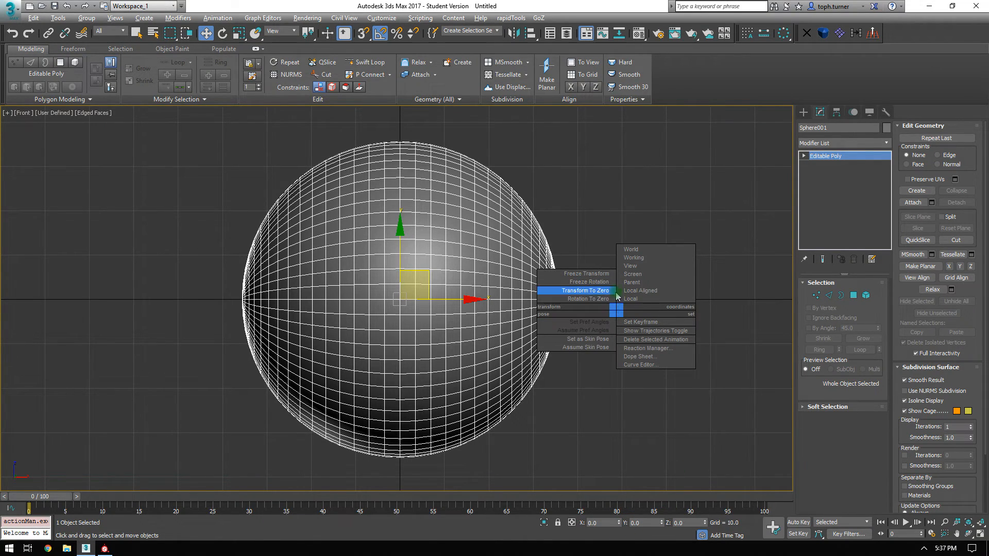
pyautogui.click(594, 200)
pyautogui.moveTo(587, 223); pyautogui.dragTo(586, 229, button='middle')
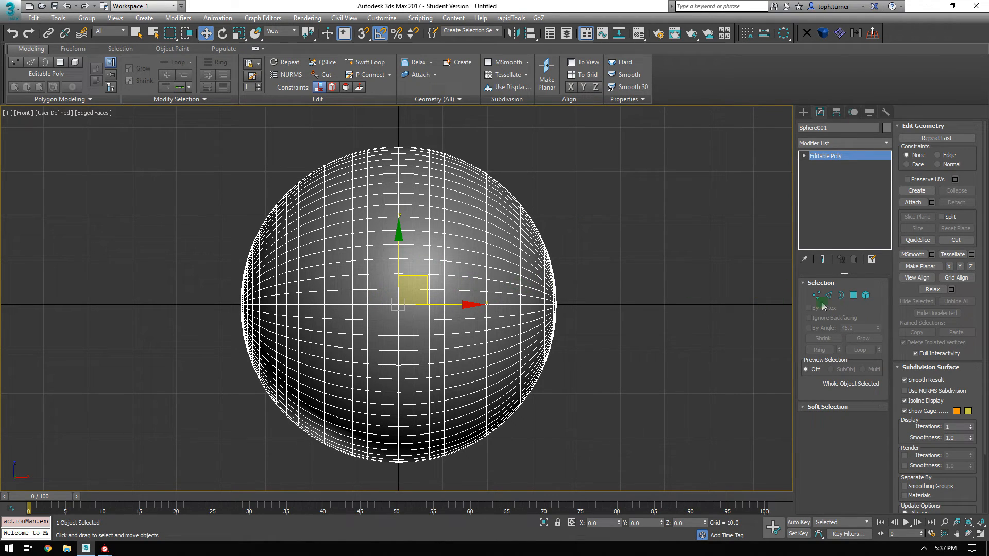
pyautogui.click(830, 297)
# Select an edge loop around the pole and extend it to every other parallel loop.
pyautogui.press('p')
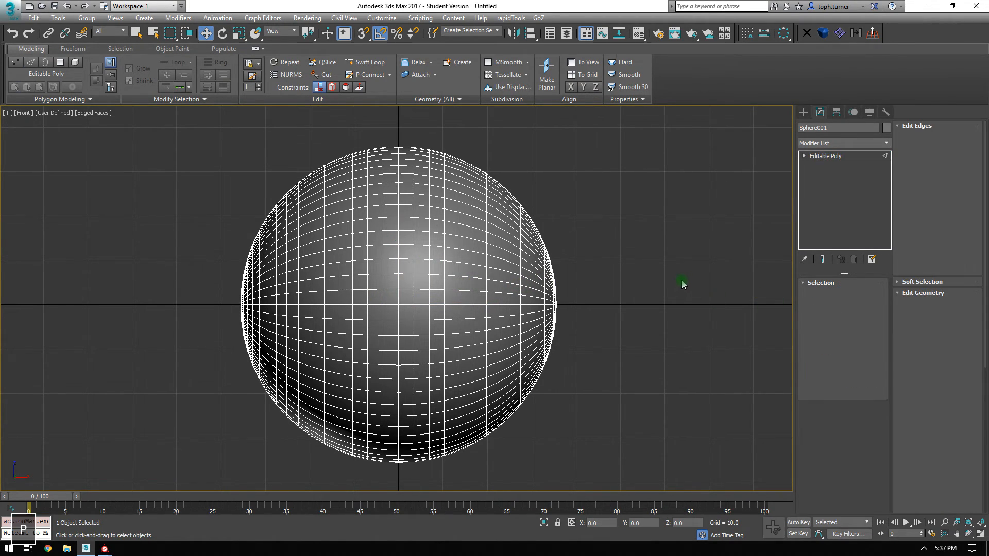
pyautogui.press('z')
pyautogui.keyDown('alt'); pyautogui.moveTo(440, 247); pyautogui.dragTo(477, 238, button='middle'); pyautogui.keyUp('alt')
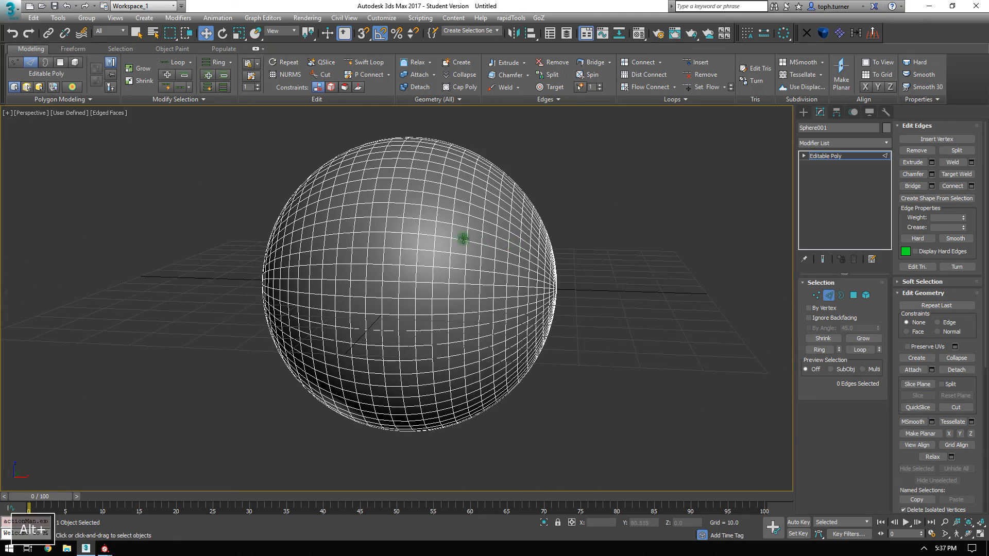
pyautogui.keyDown('alt'); pyautogui.moveTo(360, 249); pyautogui.dragTo(400, 254, button='middle'); pyautogui.keyUp('alt')
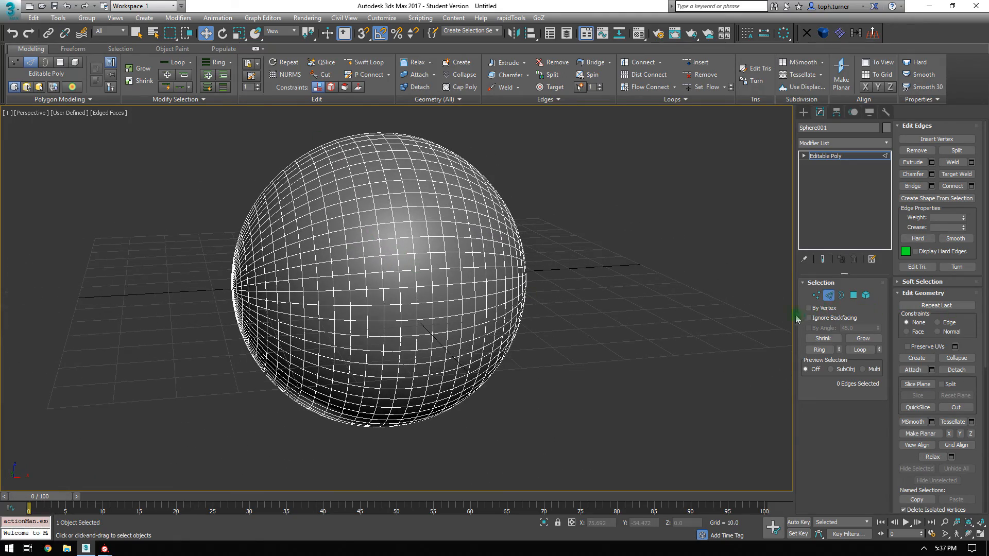
pyautogui.keyDown('alt'); pyautogui.moveTo(327, 260); pyautogui.dragTo(344, 258, button='middle'); pyautogui.keyUp('alt')
pyautogui.scroll(4, 318, 281)
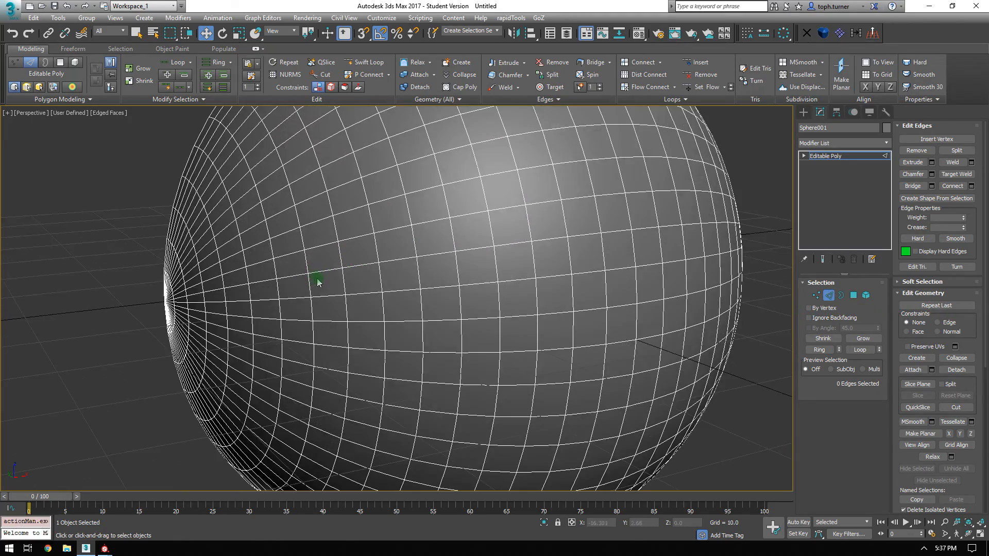
pyautogui.keyDown('alt'); pyautogui.moveTo(227, 297); pyautogui.dragTo(192, 304, button='middle'); pyautogui.keyUp('alt')
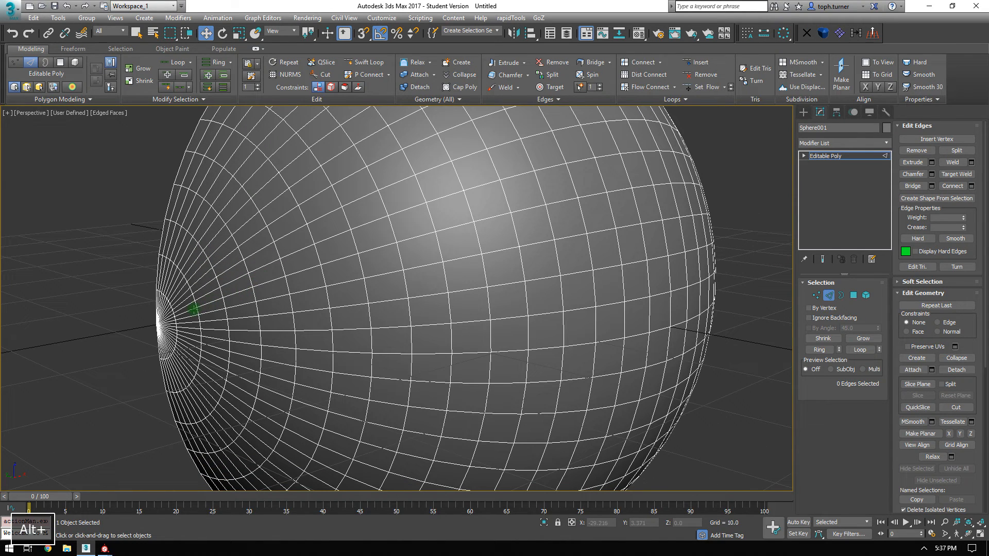
pyautogui.doubleClick(219, 292)
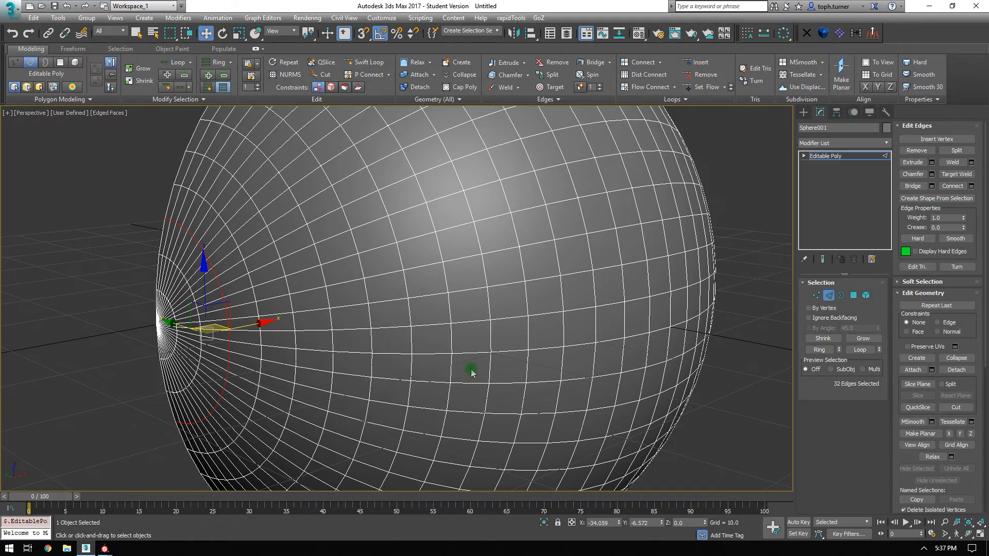
pyautogui.keyDown('alt'); pyautogui.moveTo(464, 352); pyautogui.dragTo(397, 342, button='middle'); pyautogui.keyUp('alt')
# Extrude the selected loops with height -0.431 and width 0.431 to sink grooves.
pyautogui.moveTo(496, 330); pyautogui.dragTo(502, 311, button='middle')
pyautogui.scroll(3, 428, 283)
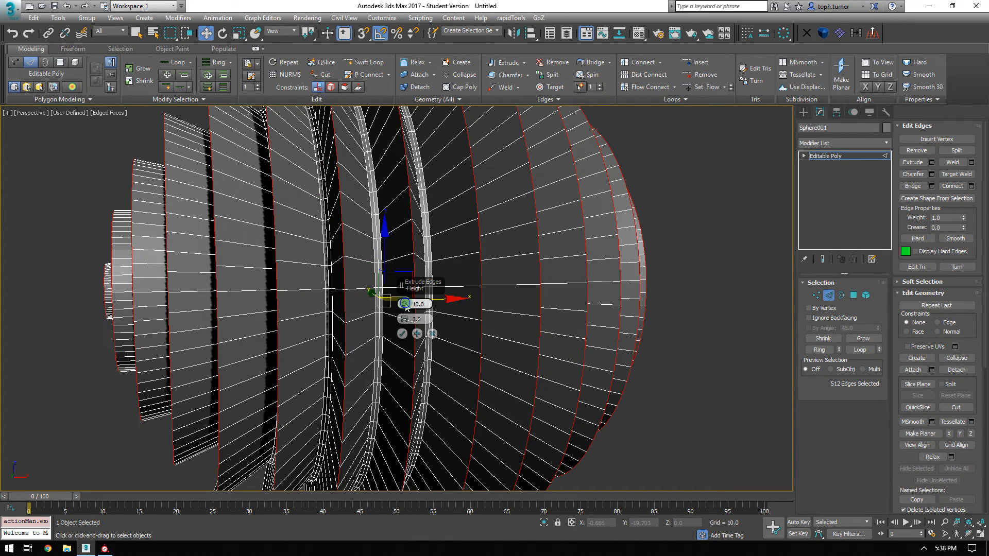
pyautogui.rightClick(405, 305)
pyautogui.rightClick(404, 320)
pyautogui.keyDown('alt'); pyautogui.moveTo(329, 266); pyautogui.dragTo(348, 258, button='middle'); pyautogui.keyUp('alt')
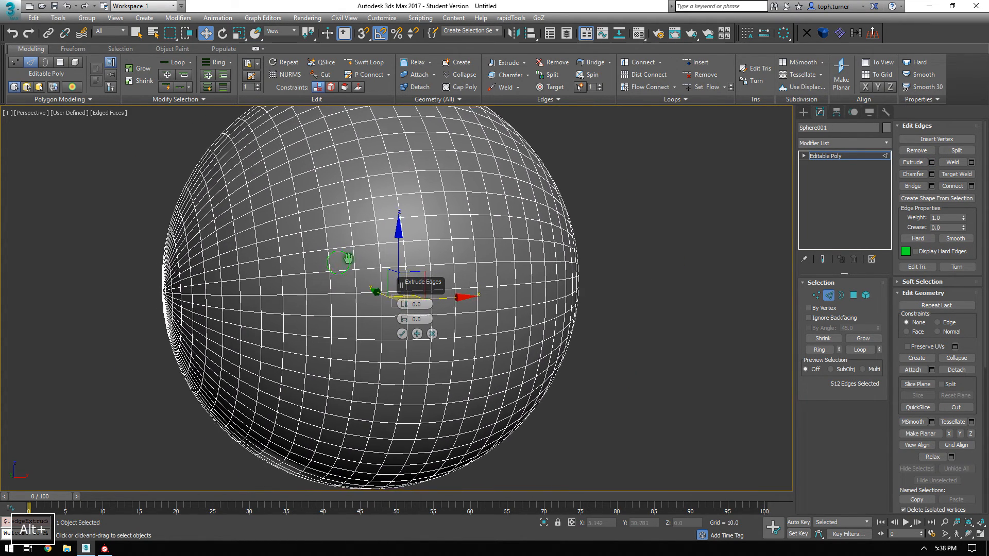
pyautogui.scroll(3, 348, 259)
pyautogui.moveTo(404, 303); pyautogui.dragTo(404, 305)
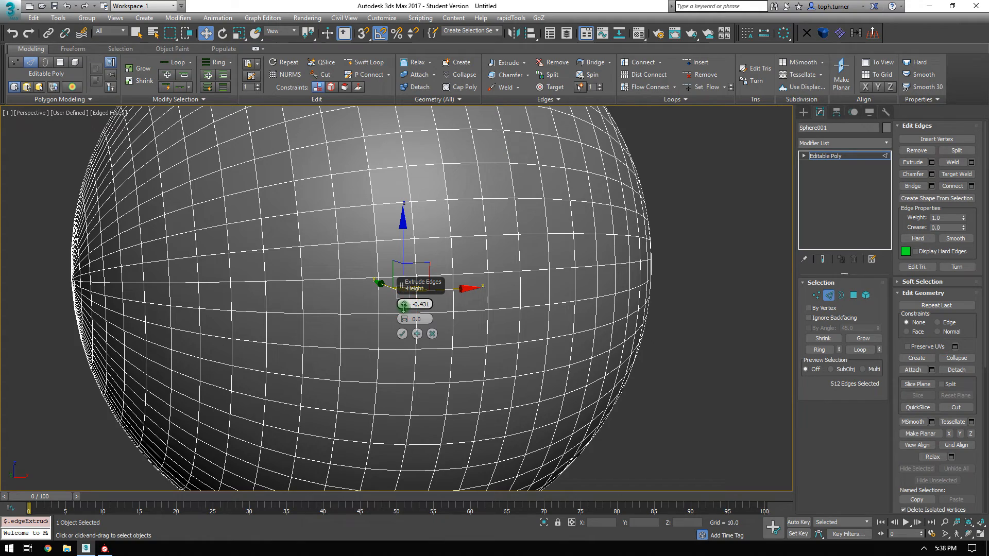
pyautogui.moveTo(405, 317); pyautogui.dragTo(405, 315)
pyautogui.keyDown('alt'); pyautogui.moveTo(356, 268); pyautogui.dragTo(338, 258, button='middle'); pyautogui.keyUp('alt')
pyautogui.moveTo(333, 223); pyautogui.dragTo(294, 377, button='middle')
pyautogui.scroll(-3, 329, 375)
pyautogui.keyDown('alt'); pyautogui.moveTo(355, 303); pyautogui.dragTo(350, 220, button='middle'); pyautogui.keyUp('alt')
pyautogui.scroll(2, 393, 351)
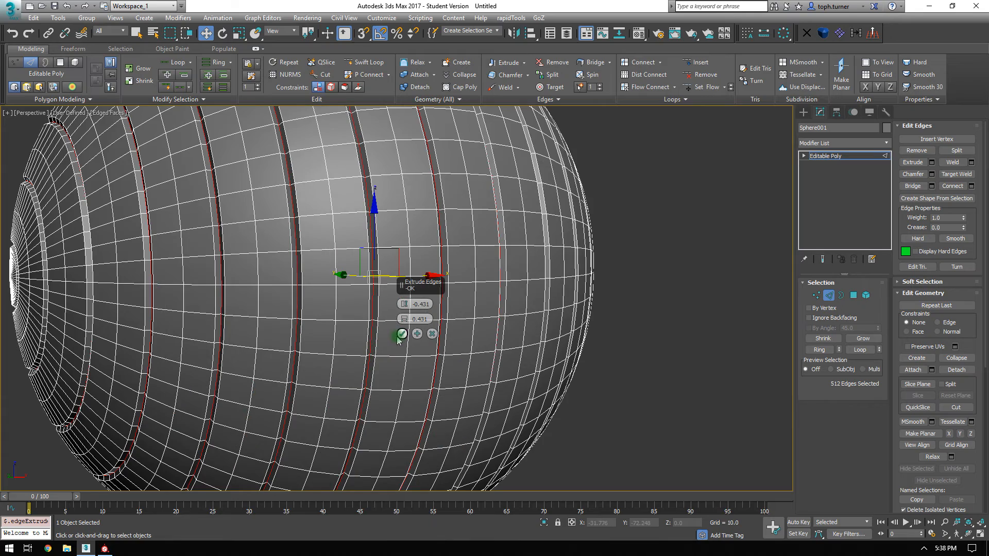
pyautogui.click(402, 335)
# Clear the edge selection and pick a single edge on the sphere.
pyautogui.click(716, 385)
pyautogui.scroll(5, 585, 325)
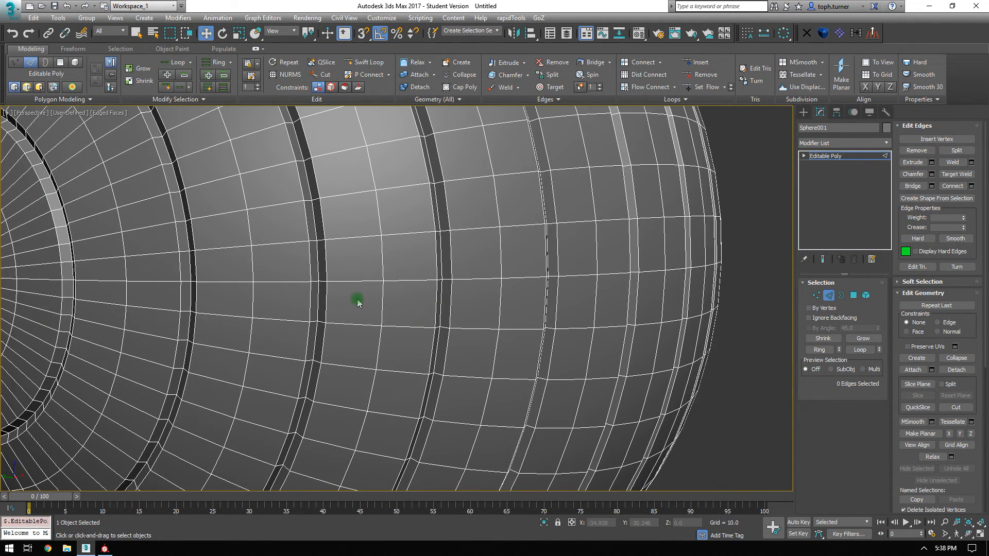
pyautogui.click(287, 282)
pyautogui.scroll(-3, 427, 303)
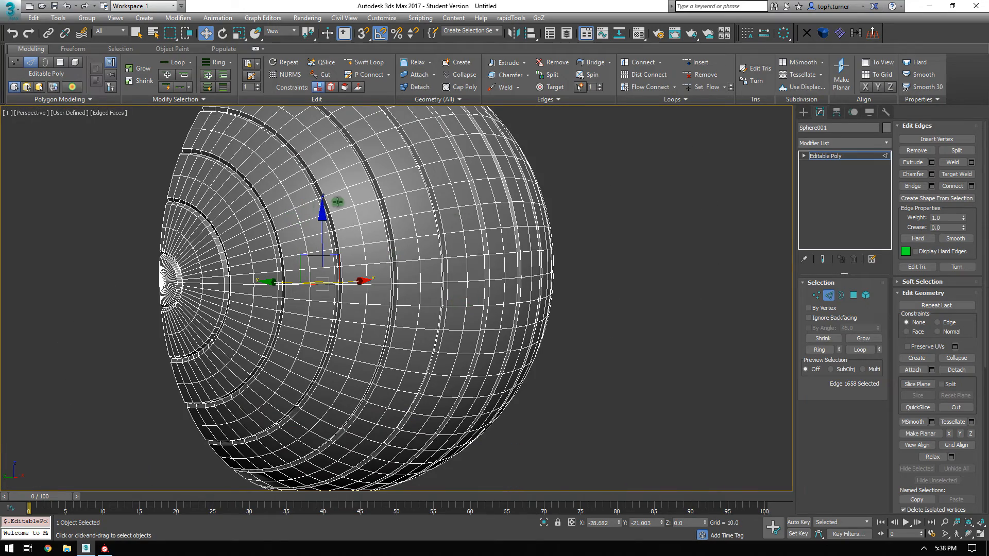
# Try a loop and dot-ring selection from that edge, then clear the wrong selection.
pyautogui.click(860, 350)
pyautogui.click(222, 88)
pyautogui.keyDown('alt'); pyautogui.moveTo(385, 223); pyautogui.dragTo(629, 277, button='middle'); pyautogui.keyUp('alt')
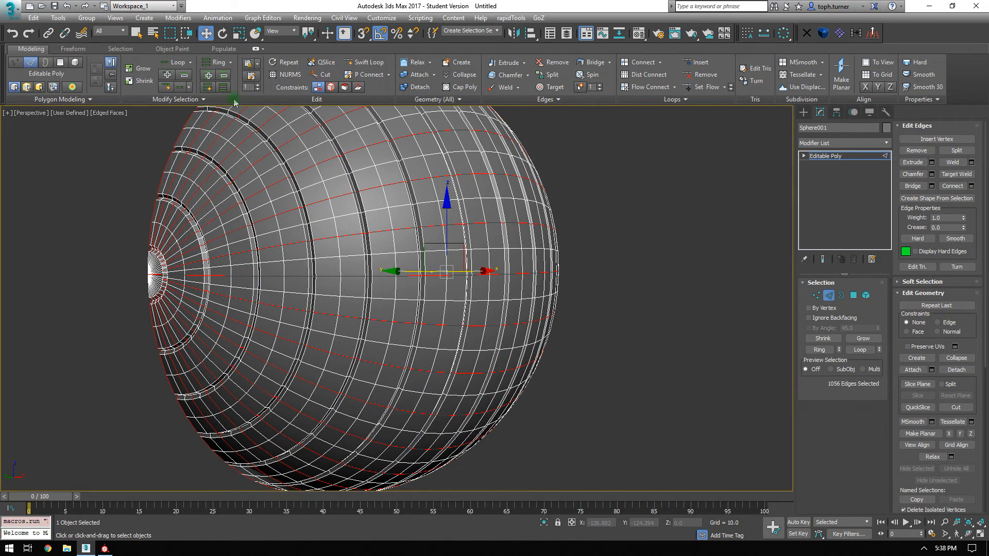
pyautogui.click(208, 101)
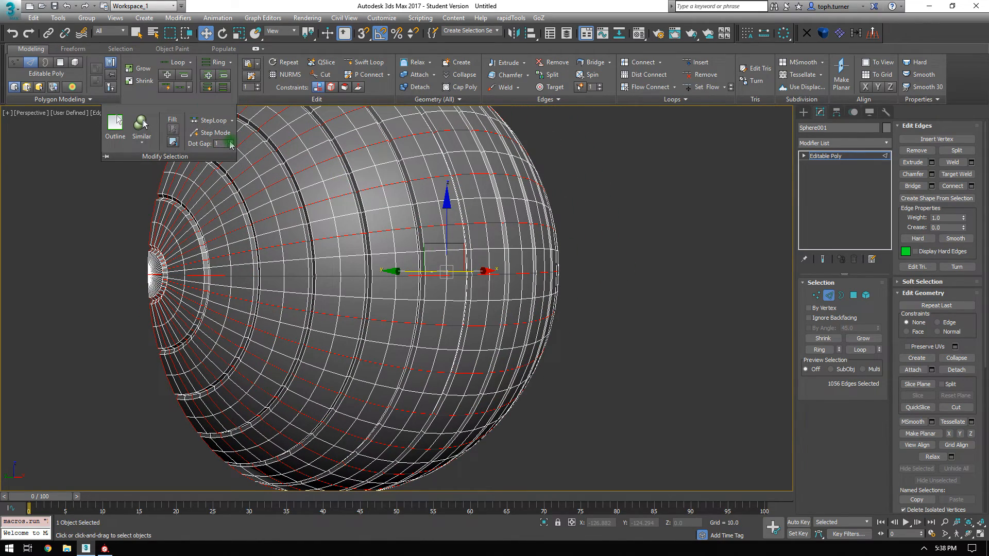
pyautogui.click(599, 269)
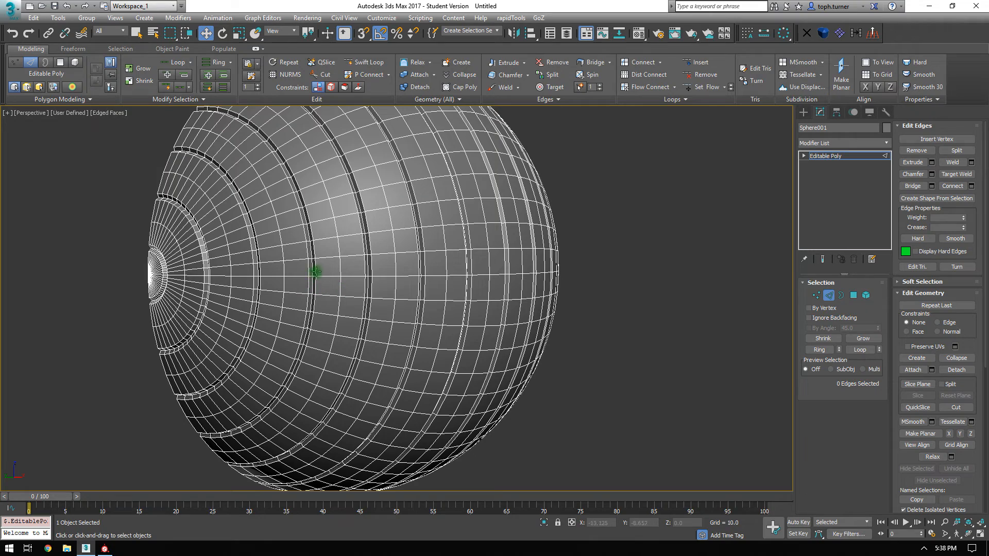
# Select every other horizontal loop from the equator and extrude them at -0.431 height, 0.431 width.
pyautogui.click(320, 275)
pyautogui.click(860, 350)
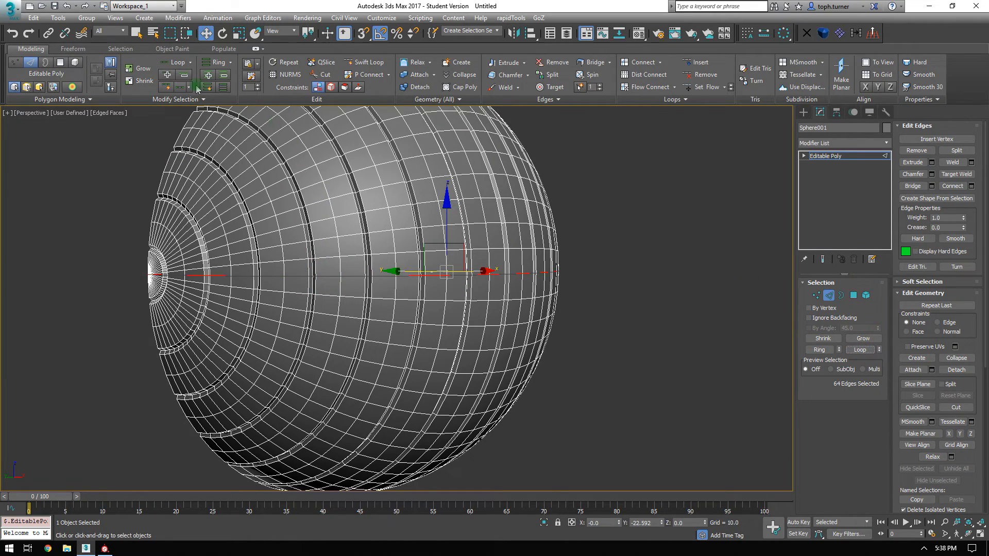
pyautogui.click(223, 87)
pyautogui.keyDown('alt'); pyautogui.moveTo(649, 247); pyautogui.dragTo(570, 237, button='middle'); pyautogui.keyUp('alt')
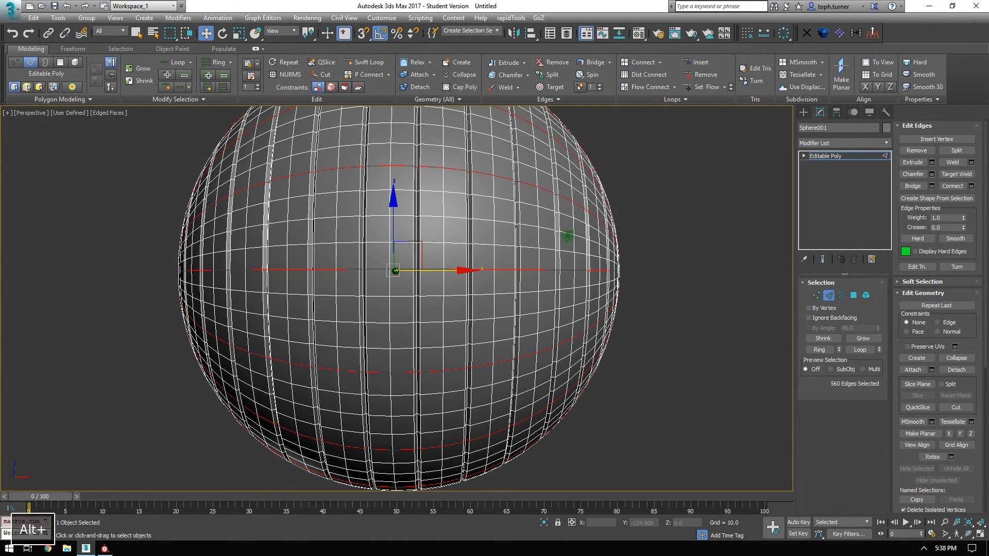
pyautogui.click(931, 162)
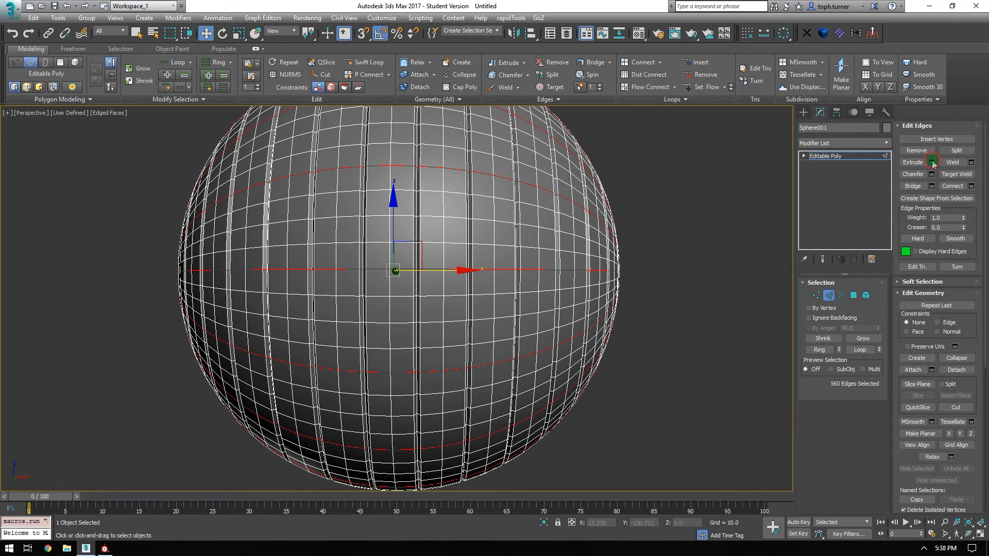
pyautogui.click(403, 333)
pyautogui.click(578, 327)
# Switch to shaded view without edges and orbit to inspect the panel grid.
pyautogui.press('F4')
pyautogui.scroll(-5, 576, 304)
pyautogui.moveTo(543, 332)
pyautogui.keyDown('alt'); pyautogui.mouseDown(button='middle')
pyautogui.moveTo(569, 335)
pyautogui.moveTo(543, 334)
pyautogui.mouseUp(button='middle'); pyautogui.keyUp('alt')
pyautogui.scroll(5, 446, 311)
pyautogui.keyDown('alt'); pyautogui.moveTo(447, 311); pyautogui.dragTo(585, 248, button='middle'); pyautogui.keyUp('alt')
pyautogui.scroll(-3, 444, 279)
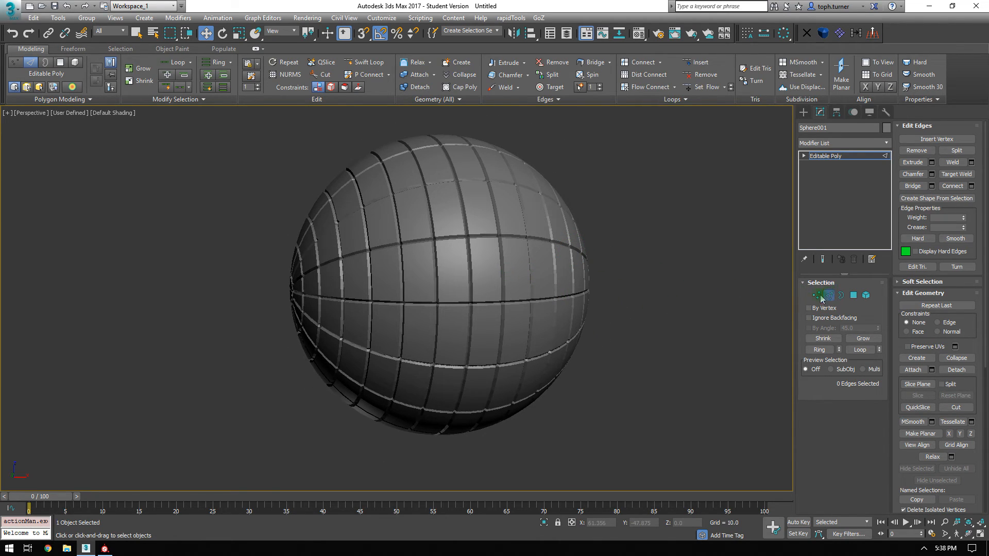
pyautogui.scroll(6, 548, 274)
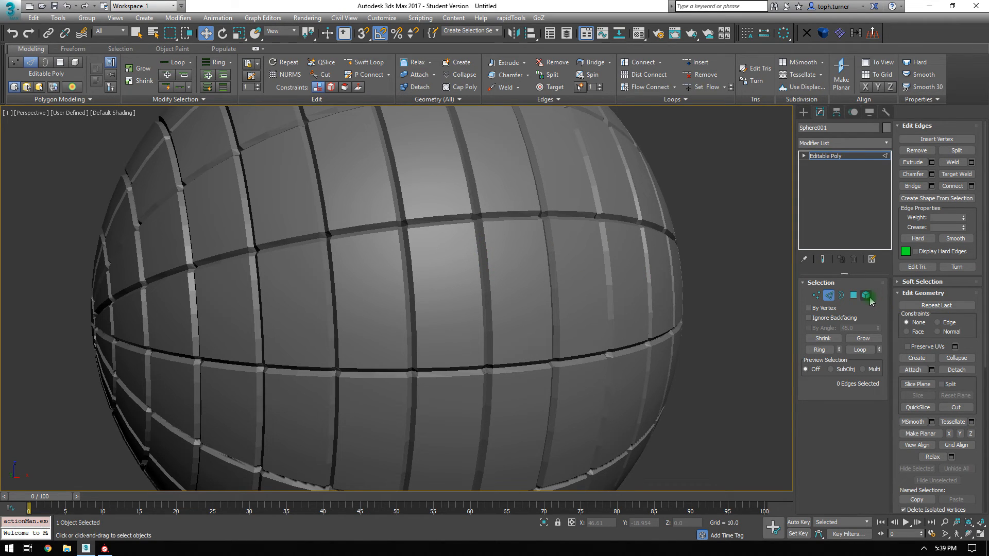
pyautogui.click(867, 296)
# Select the sphere element, apply Auto Smooth at 25, and return to object level.
pyautogui.click(629, 283)
pyautogui.click(925, 433)
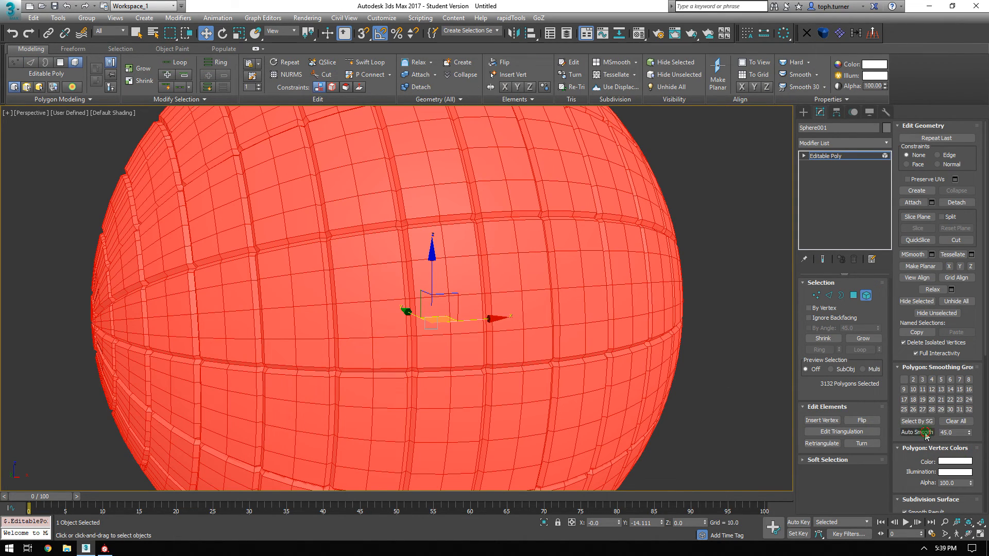
pyautogui.click(866, 295)
pyautogui.moveTo(691, 276)
pyautogui.keyDown('alt'); pyautogui.mouseDown(button='middle')
pyautogui.moveTo(672, 277)
pyautogui.moveTo(688, 271)
pyautogui.mouseUp(button='middle'); pyautogui.keyUp('alt')
pyautogui.click(861, 296)
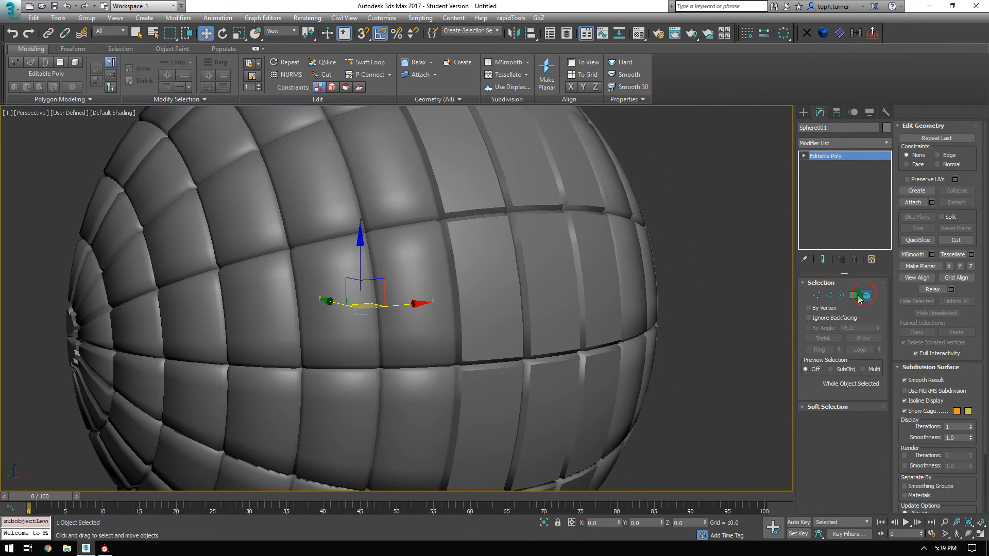
pyautogui.click(604, 295)
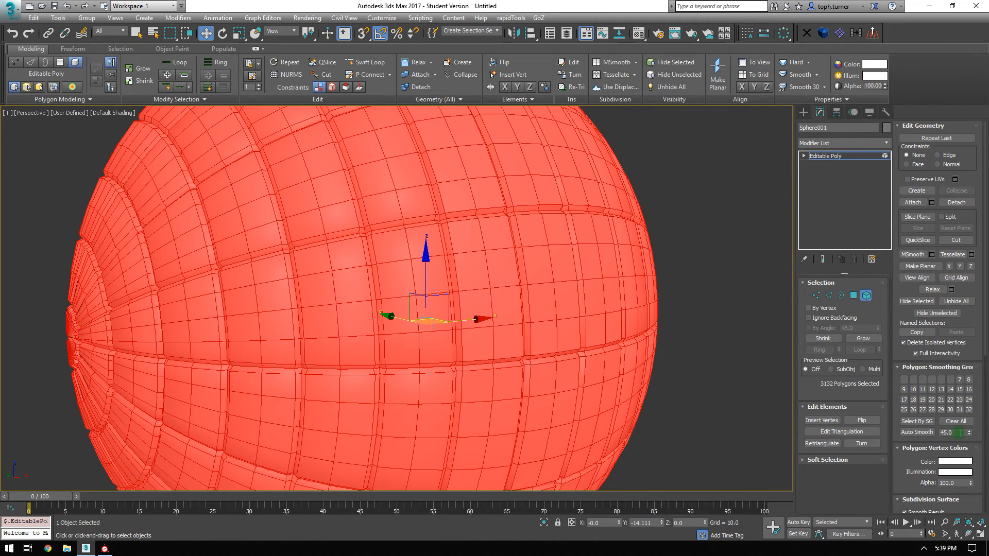
pyautogui.write('25')
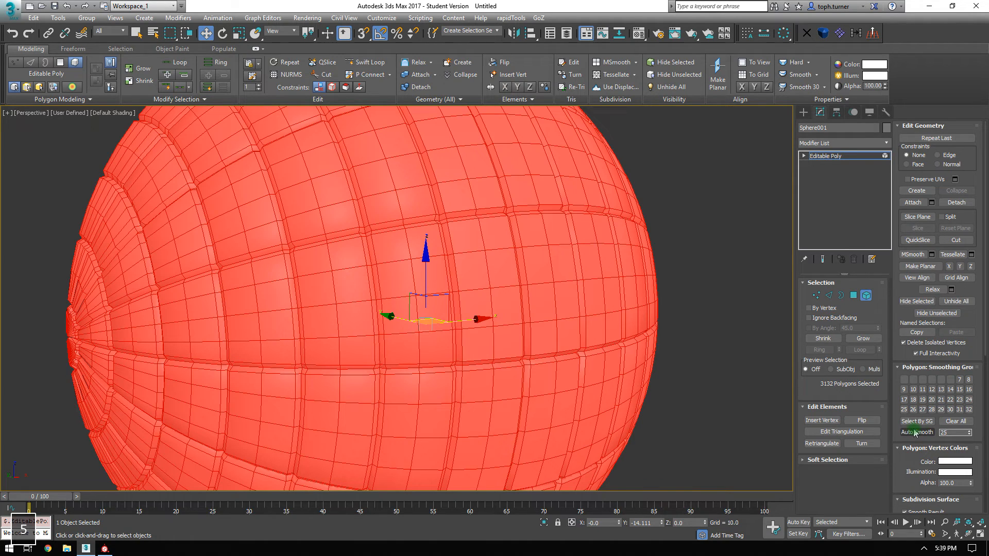
pyautogui.press('Return')
pyautogui.click(913, 434)
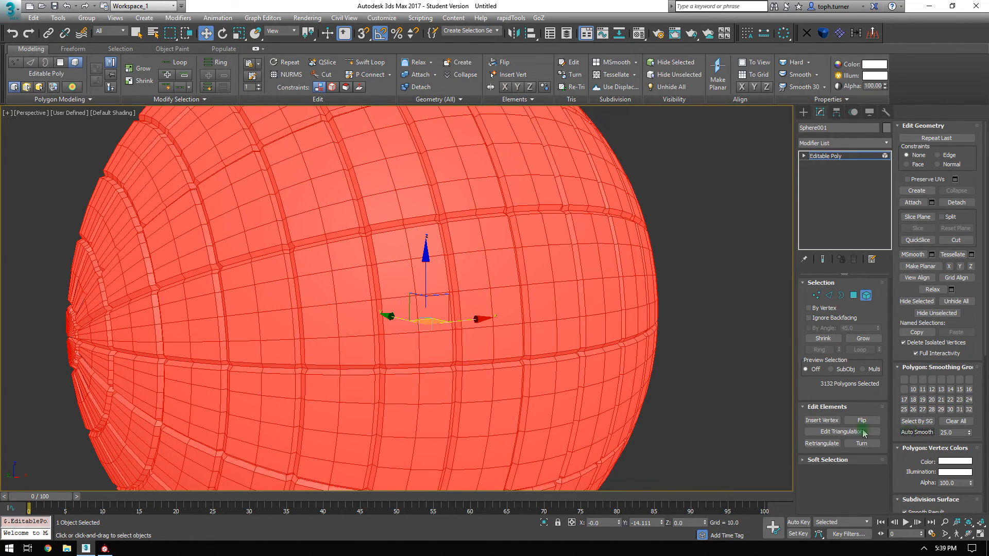
pyautogui.click(721, 320)
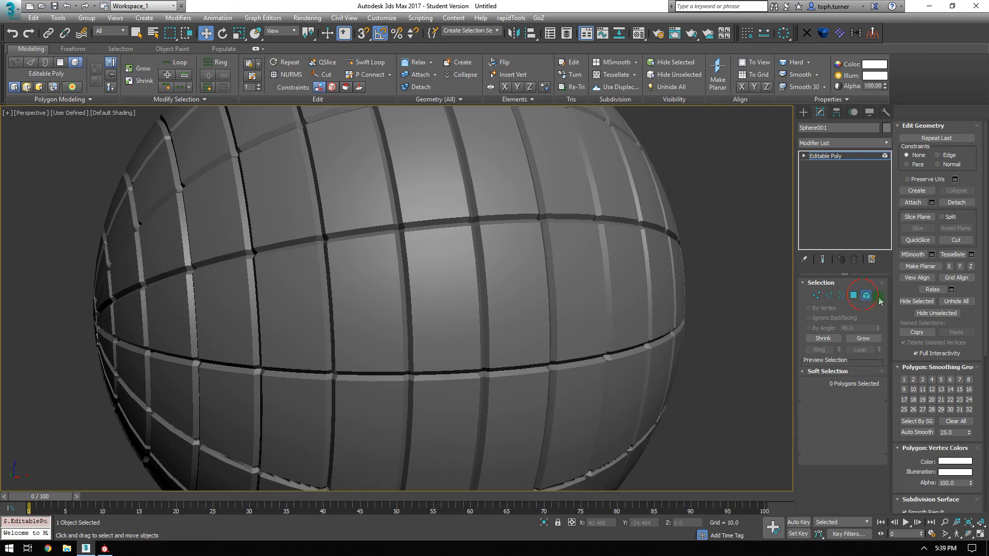
pyautogui.click(872, 298)
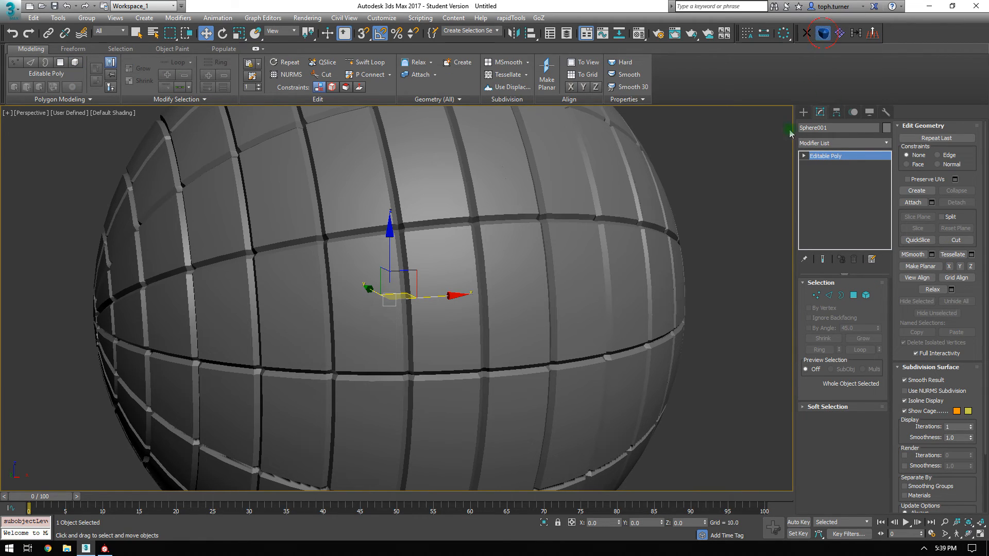
# Add a Chamfer modifier on the sphere's unsmoothed edges with amount 0.04 and tension 0.5.
pyautogui.hotkey('ctrl', 'shift', 'c')
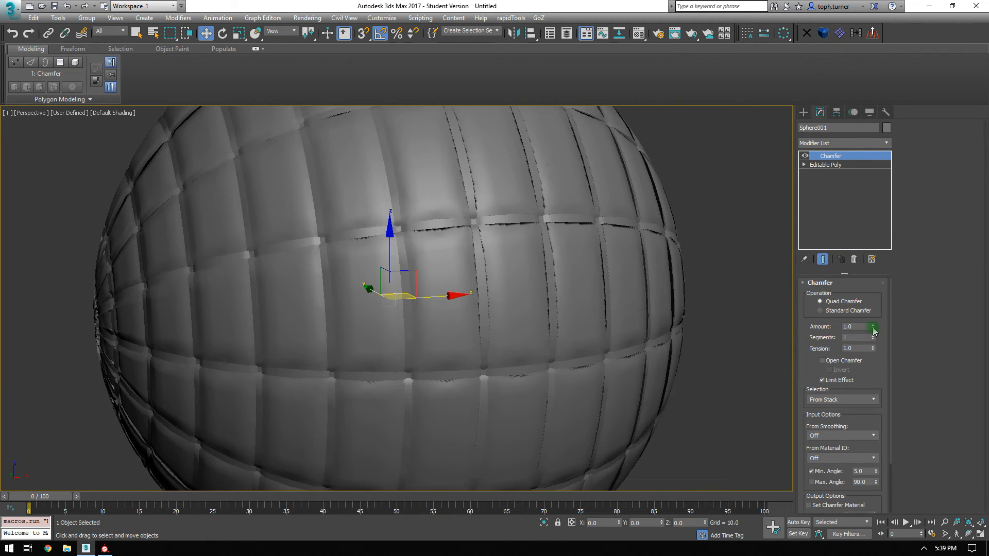
pyautogui.press('F4')
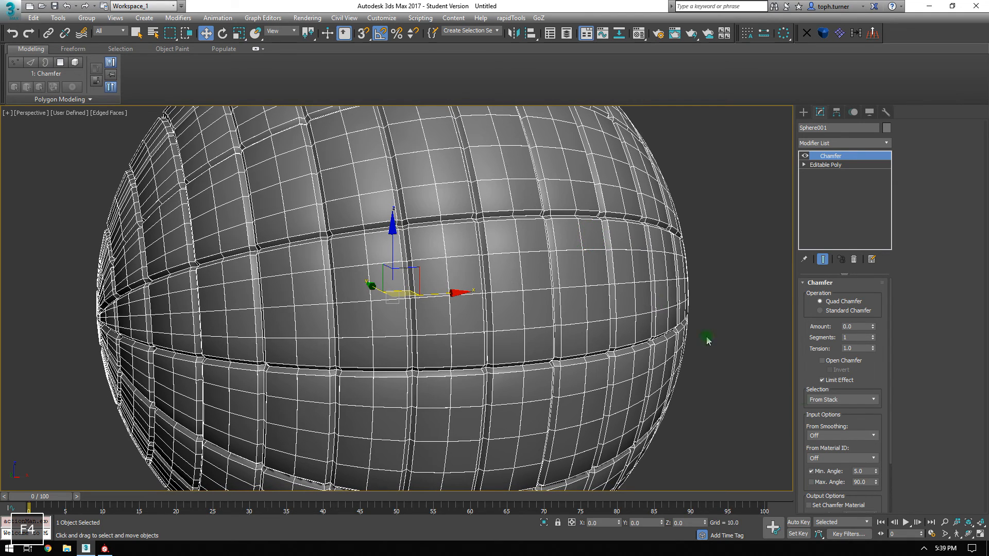
pyautogui.click(829, 436)
pyautogui.click(827, 464)
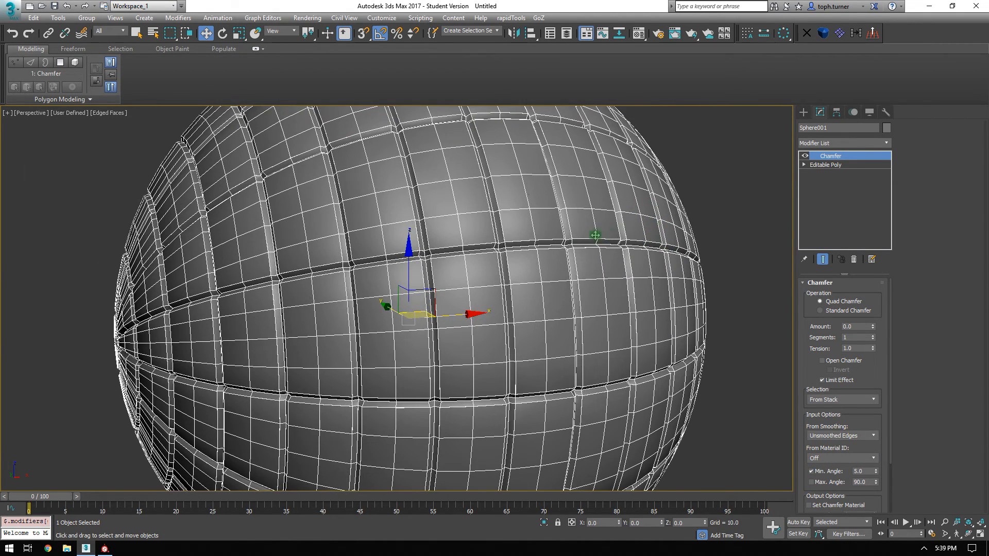
pyautogui.scroll(5, 508, 254)
pyautogui.moveTo(872, 326); pyautogui.dragTo(873, 326)
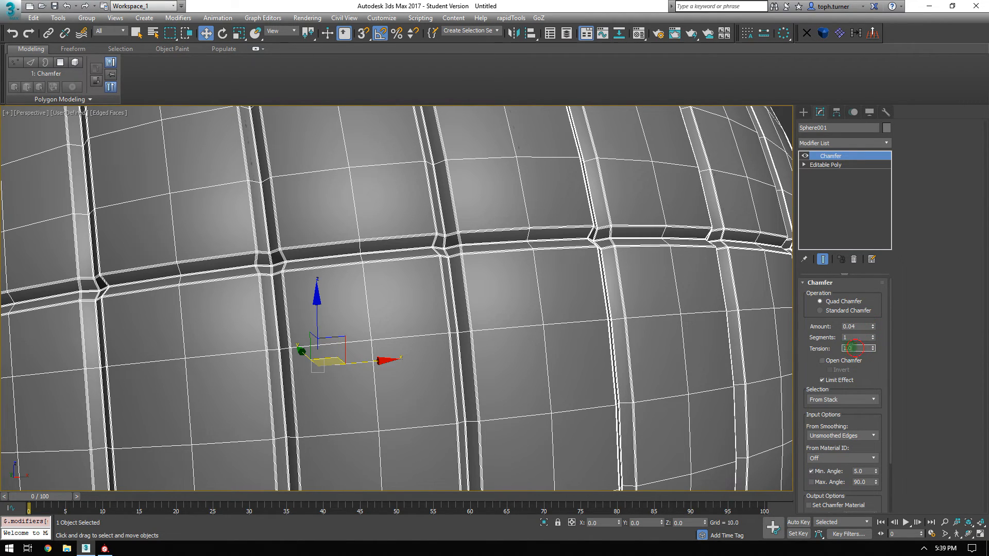
pyautogui.write('0.5')
pyautogui.press('Return')
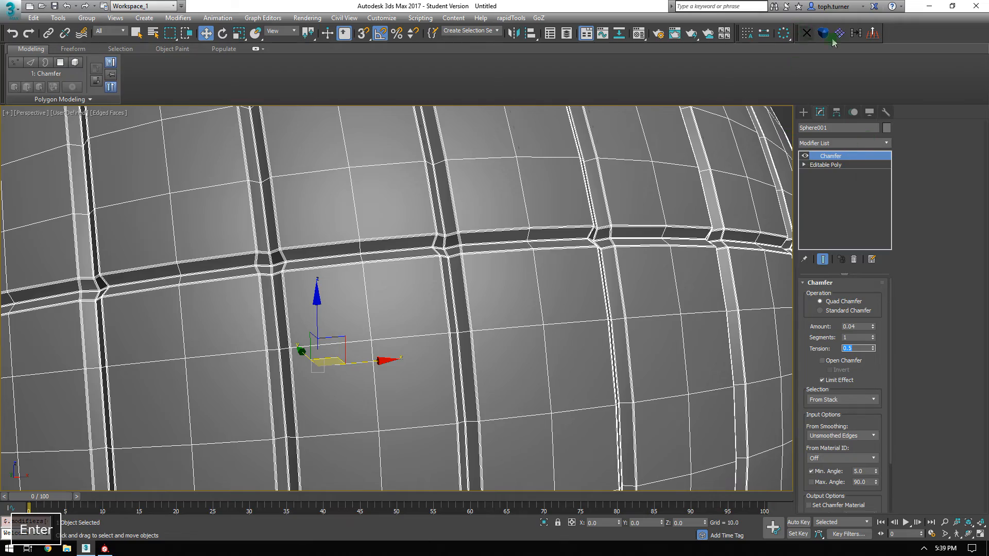
# Add TurboSmooth with 3 iterations and check the sphere in wireframe and shaded display.
pyautogui.click(823, 34)
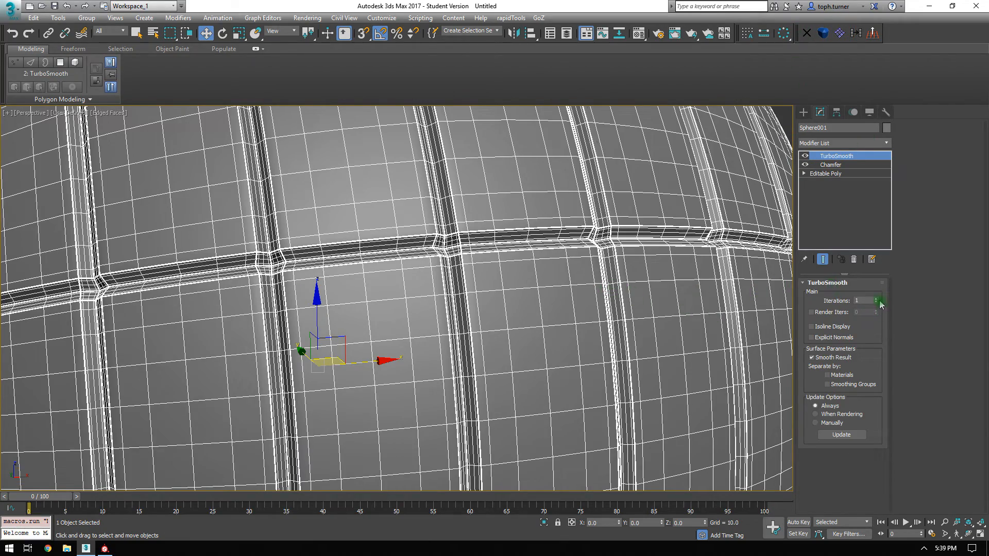
pyautogui.click(877, 301)
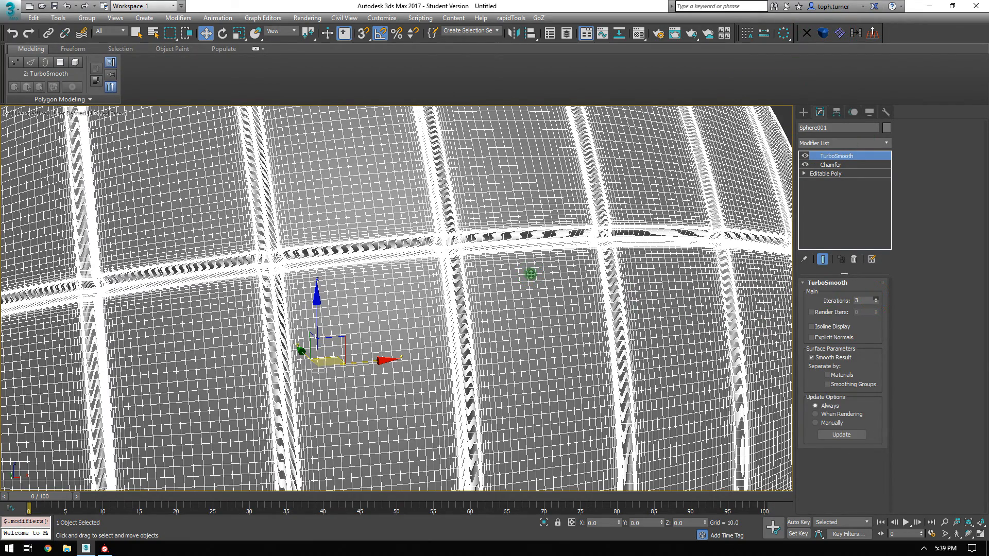
pyautogui.press('F3')
pyautogui.scroll(-5, 475, 275)
pyautogui.click(598, 259)
pyautogui.keyDown('alt'); pyautogui.moveTo(598, 260); pyautogui.dragTo(585, 253, button='middle'); pyautogui.keyUp('alt')
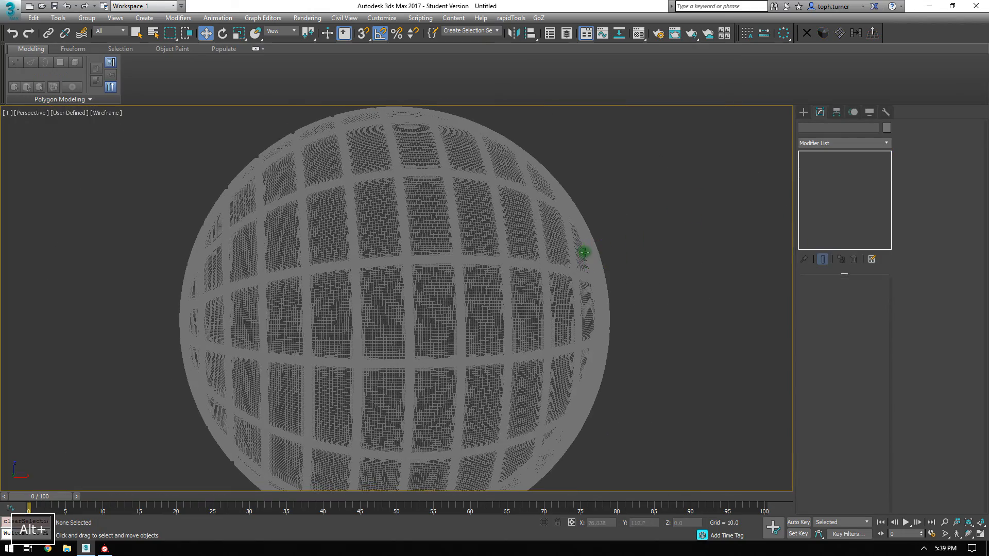
pyautogui.press('F3')
# Inspect the smoothed sphere, then frame it in the front view without edge lines.
pyautogui.keyDown('alt'); pyautogui.moveTo(658, 274); pyautogui.dragTo(550, 246, button='middle'); pyautogui.keyUp('alt')
pyautogui.scroll(5, 550, 246)
pyautogui.scroll(3, 541, 267)
pyautogui.scroll(-10, 579, 267)
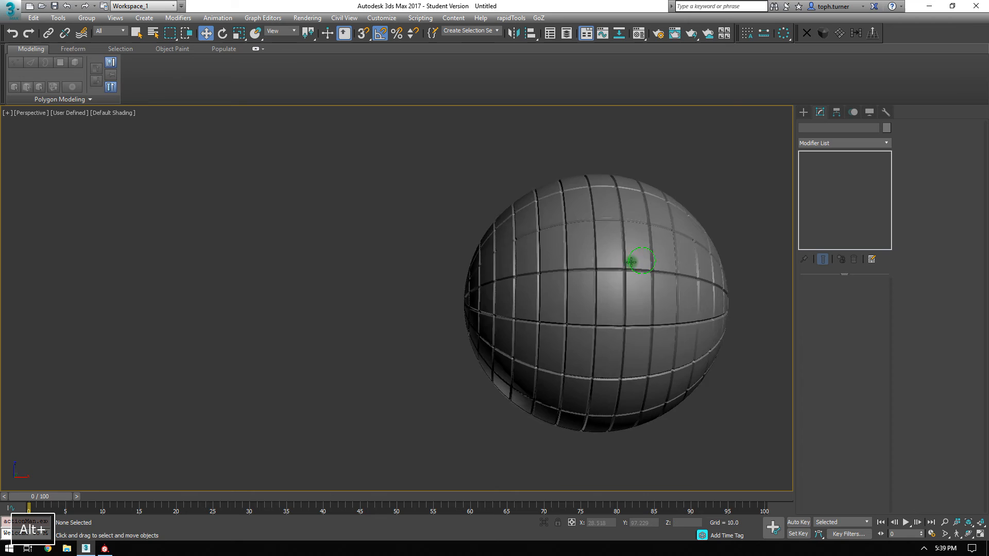
pyautogui.keyDown('alt'); pyautogui.moveTo(632, 261); pyautogui.dragTo(627, 260, button='middle'); pyautogui.keyUp('alt')
pyautogui.press('f')
pyautogui.press('z')
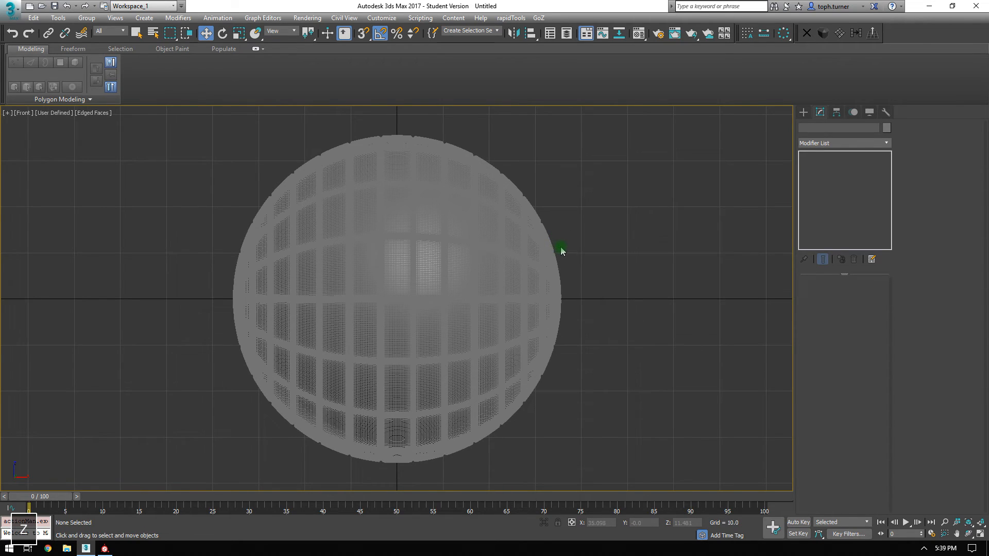
pyautogui.press('F4')
# Delete the test sphere and return to a fitted perspective view with the grid shown.
pyautogui.click(474, 275)
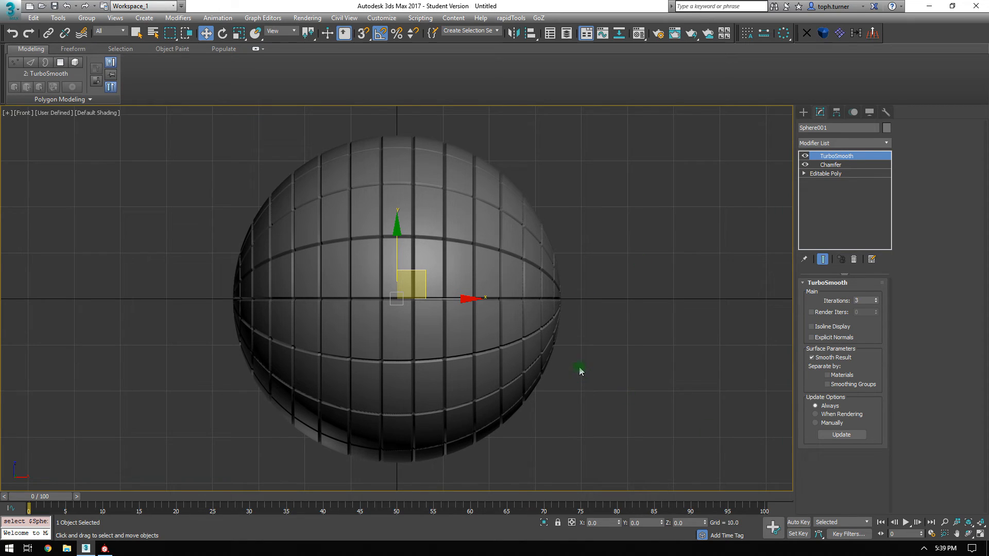
pyautogui.press('Delete')
pyautogui.press('p')
pyautogui.press('z')
pyautogui.press('g')
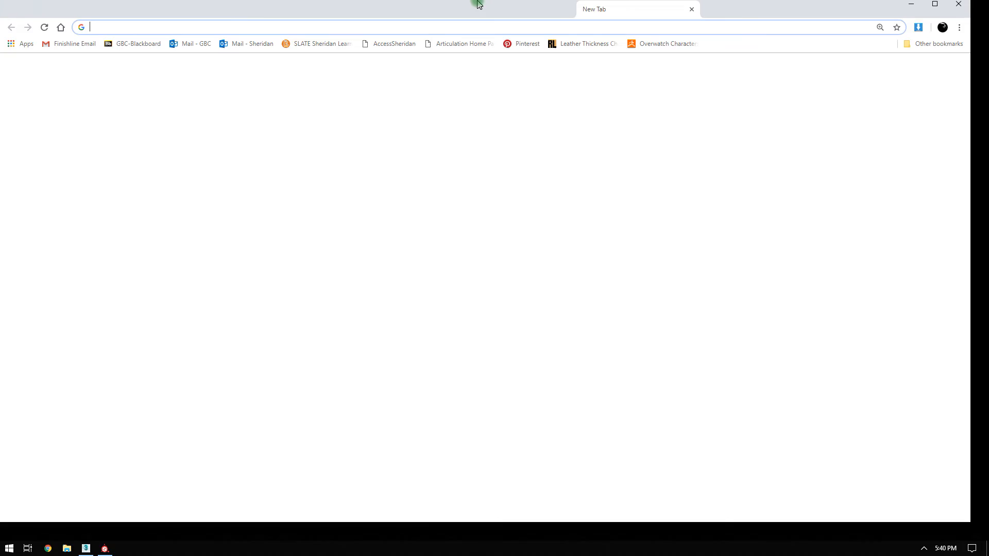
# Search Google Images for 'headlight' and enlarge the round chrome motorcycle headlight preview.
pyautogui.write('headlight')
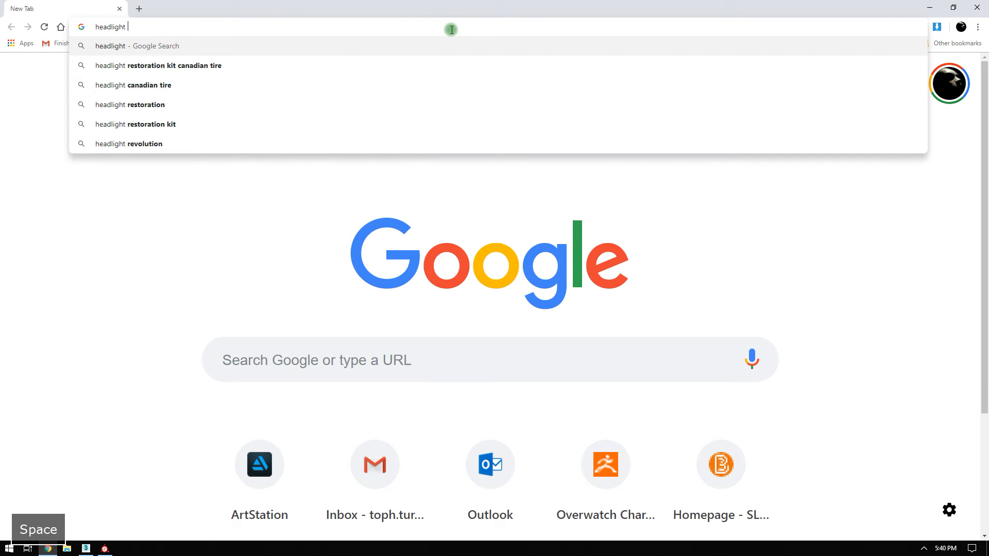
pyautogui.press('Return')
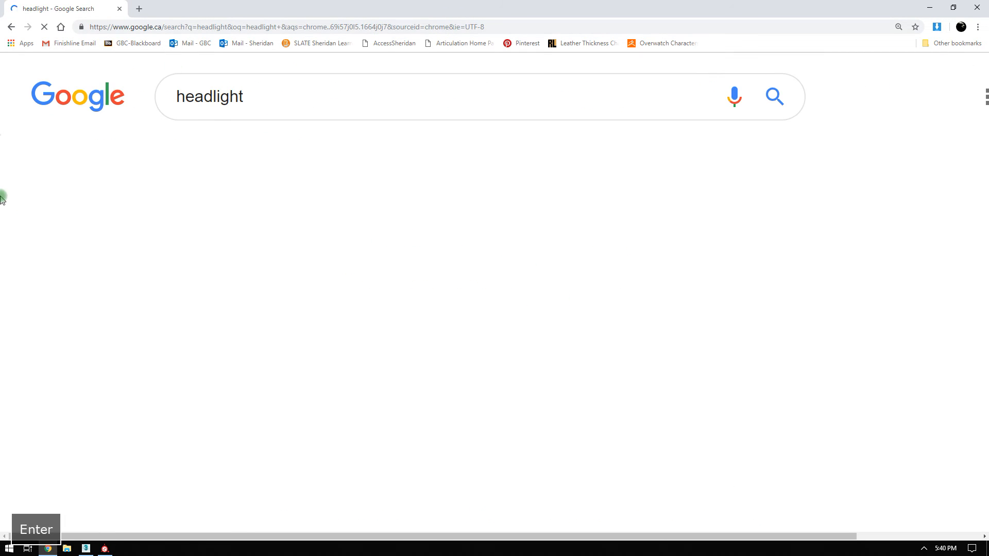
pyautogui.click(268, 168)
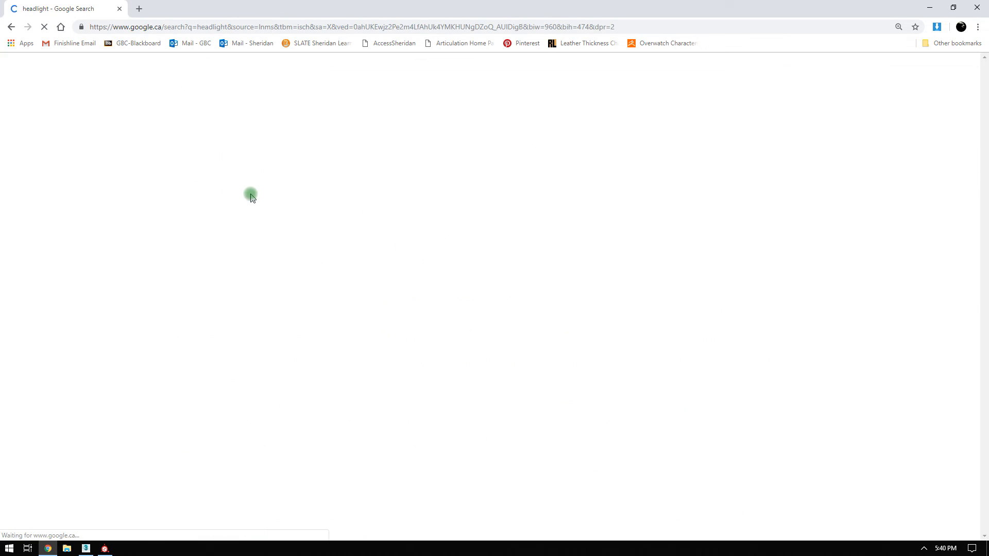
pyautogui.scroll(-9, 381, 344)
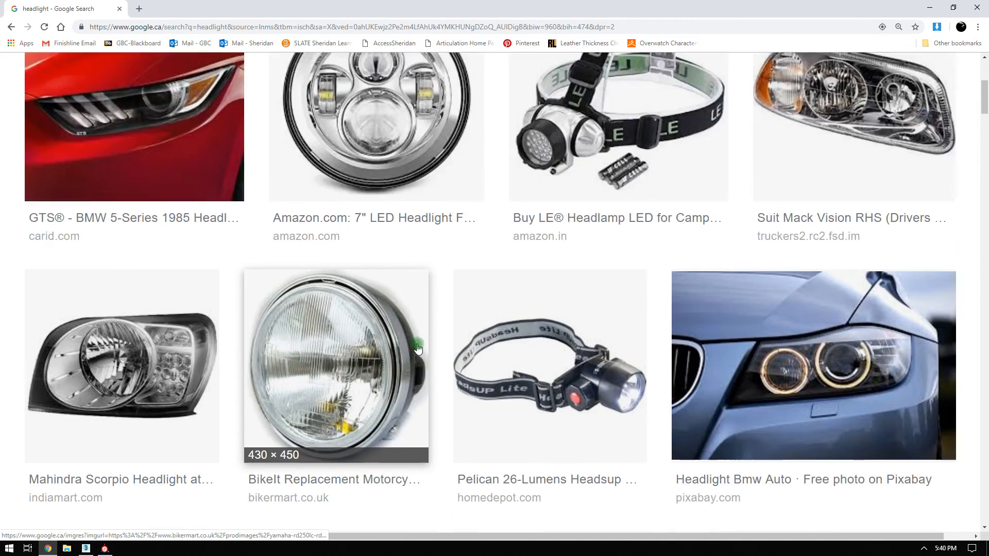
pyautogui.click(297, 274)
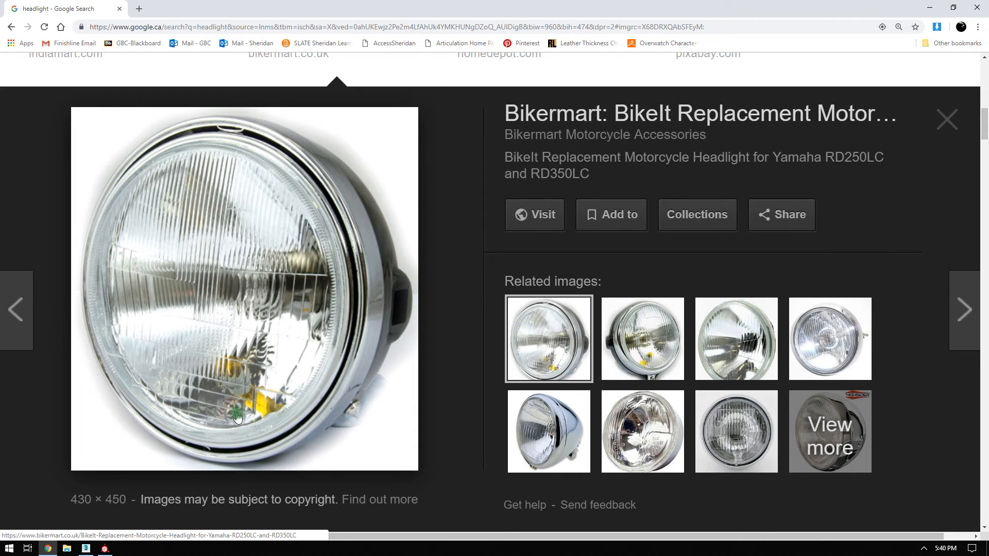
pyautogui.scroll(-2, 237, 415)
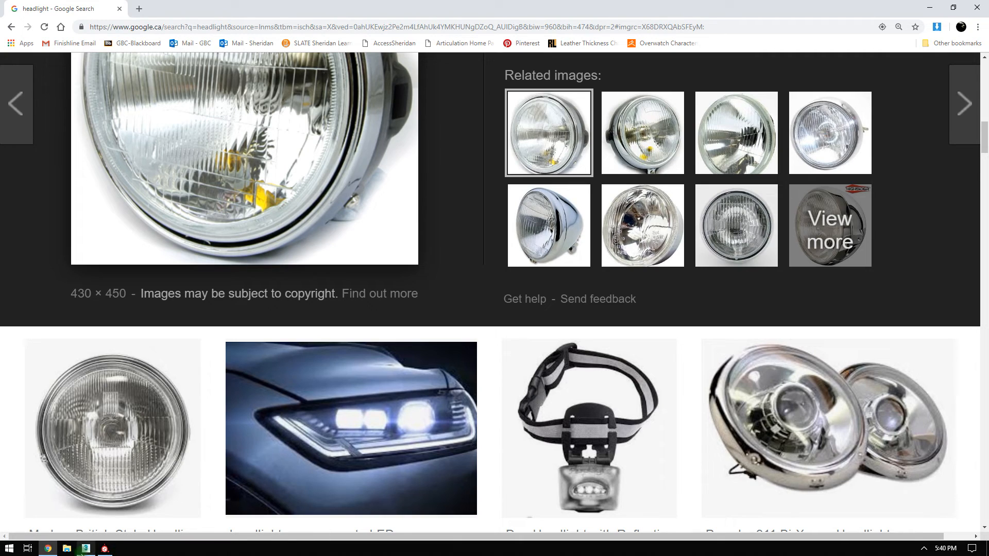
pyautogui.click(10, 550)
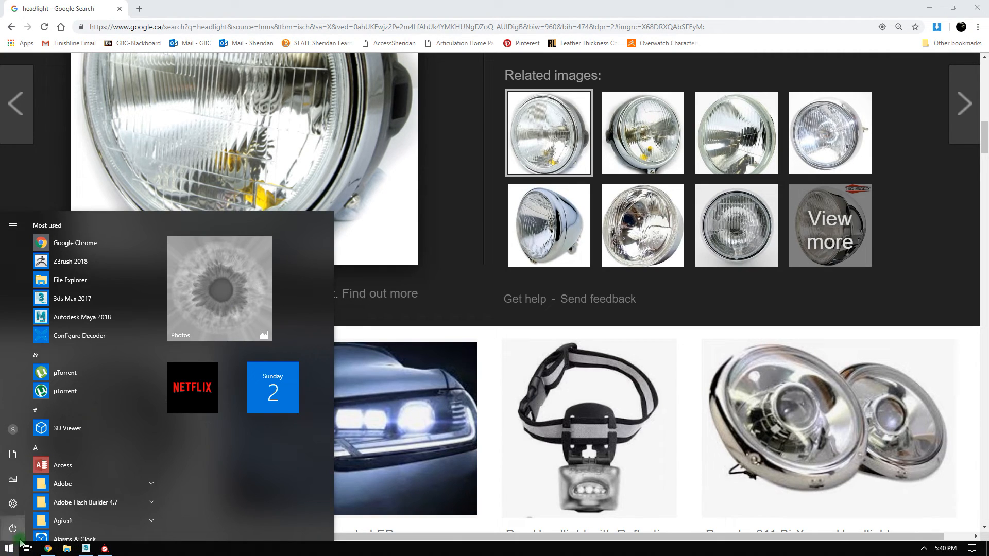
# Launch Photoshop from the Start menu by searching 'pho'.
pyautogui.write('pho')
pyautogui.press('Return')
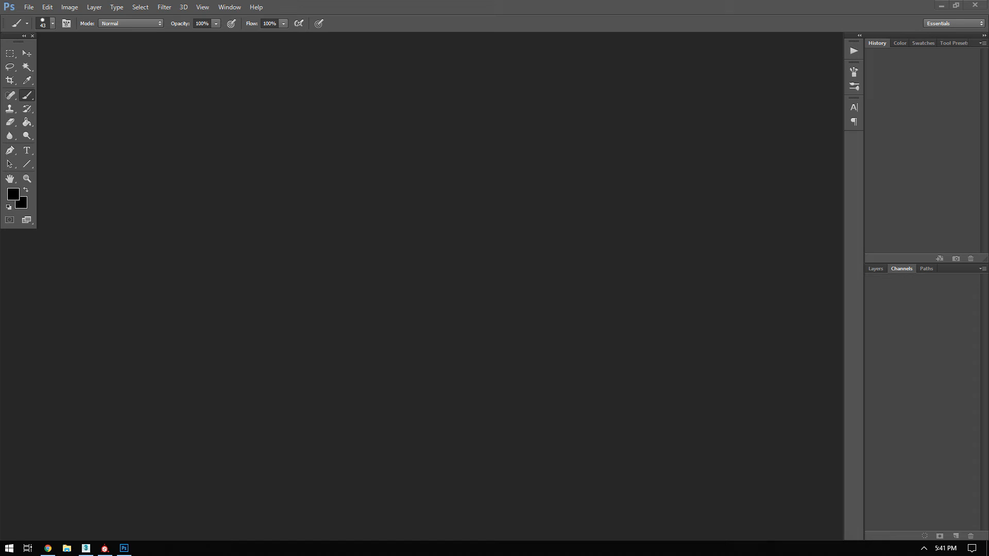
pyautogui.press('Return')
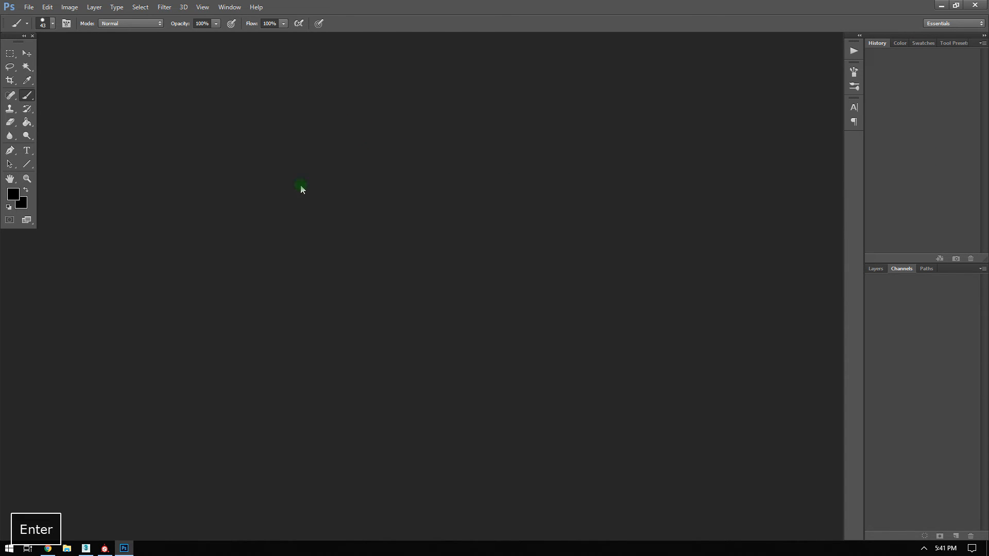
pyautogui.click(29, 7)
# Create a new 1024 x 1024 px RGB Color document and centre its window.
pyautogui.click(29, 19)
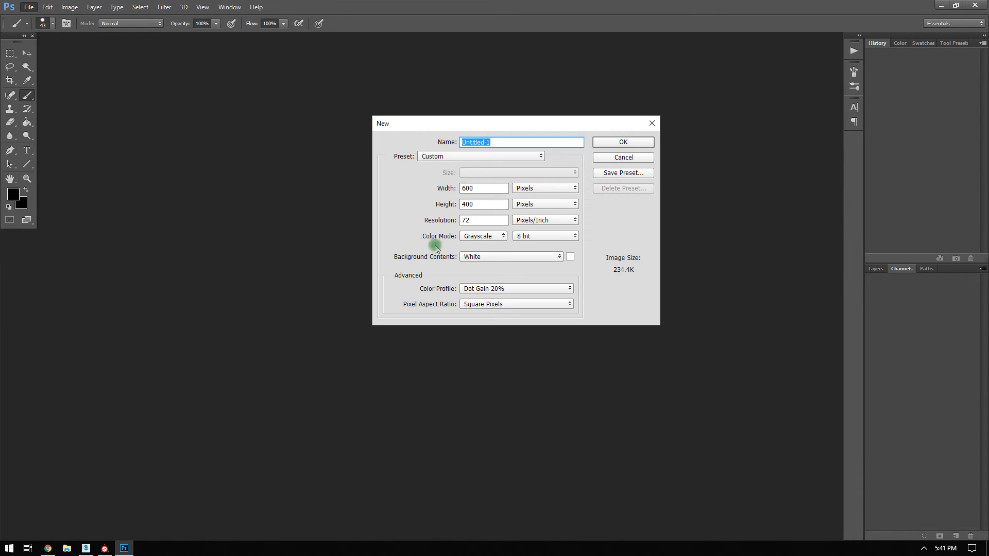
pyautogui.moveTo(472, 187); pyautogui.dragTo(418, 191)
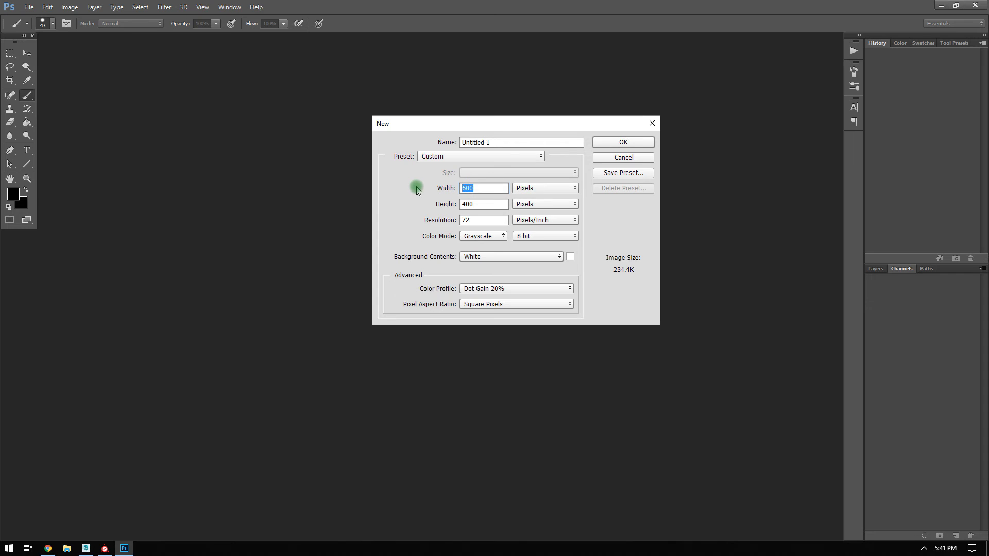
pyautogui.write('1024')
pyautogui.moveTo(473, 204); pyautogui.dragTo(415, 205)
pyautogui.write('1024')
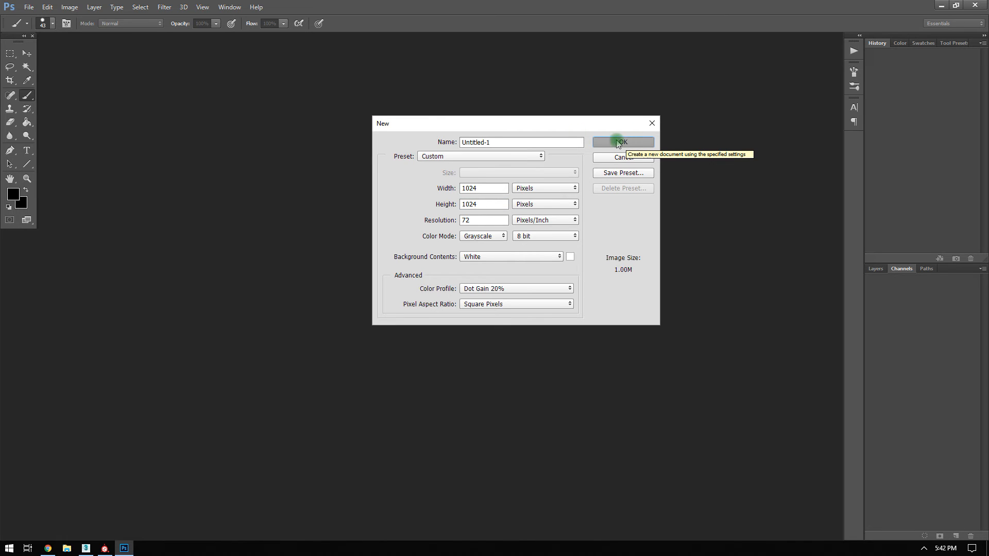
pyautogui.click(493, 238)
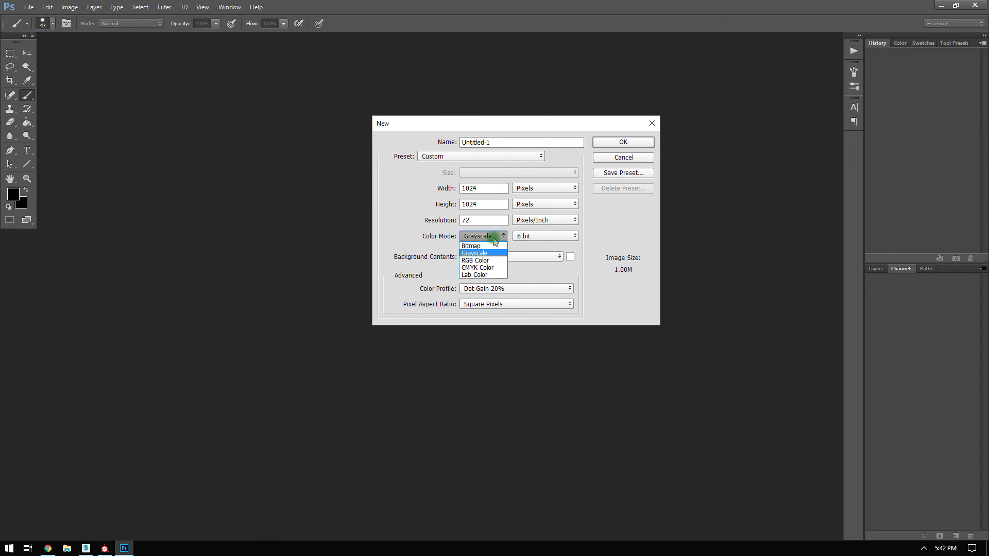
pyautogui.click(475, 260)
pyautogui.click(608, 141)
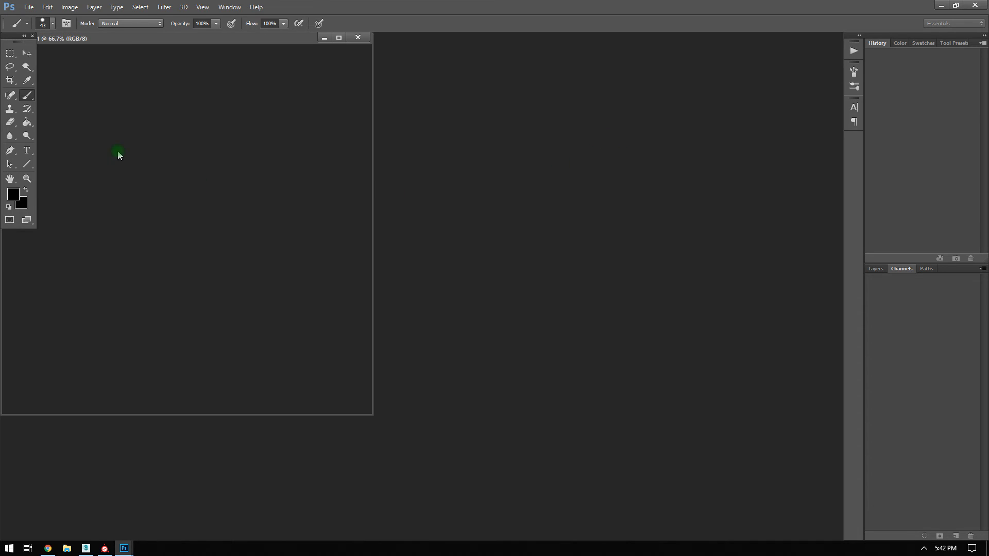
pyautogui.moveTo(124, 50); pyautogui.dragTo(316, 91)
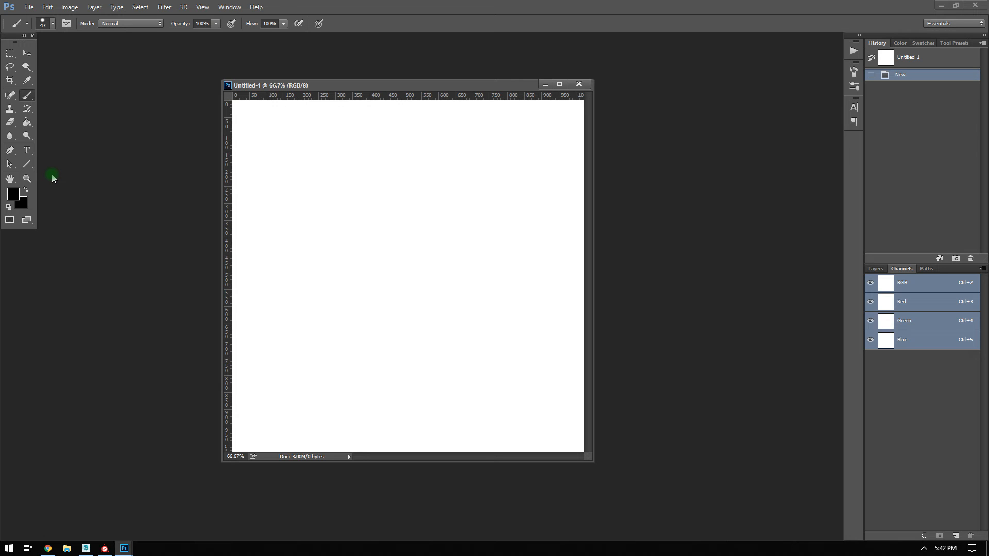
# Fill the canvas with solid black and show the Layers panel.
pyautogui.press('d')
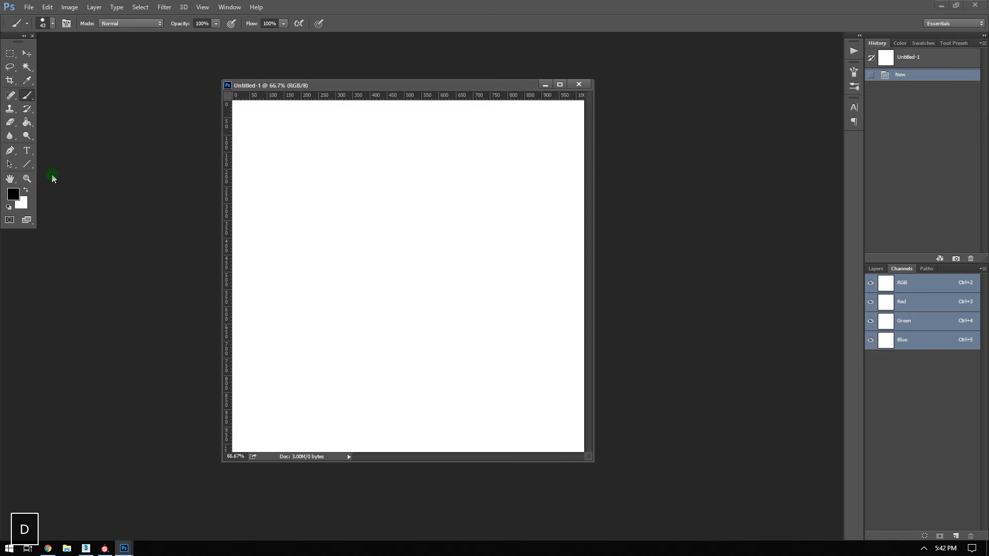
pyautogui.hotkey('alt', 'BackSpace')
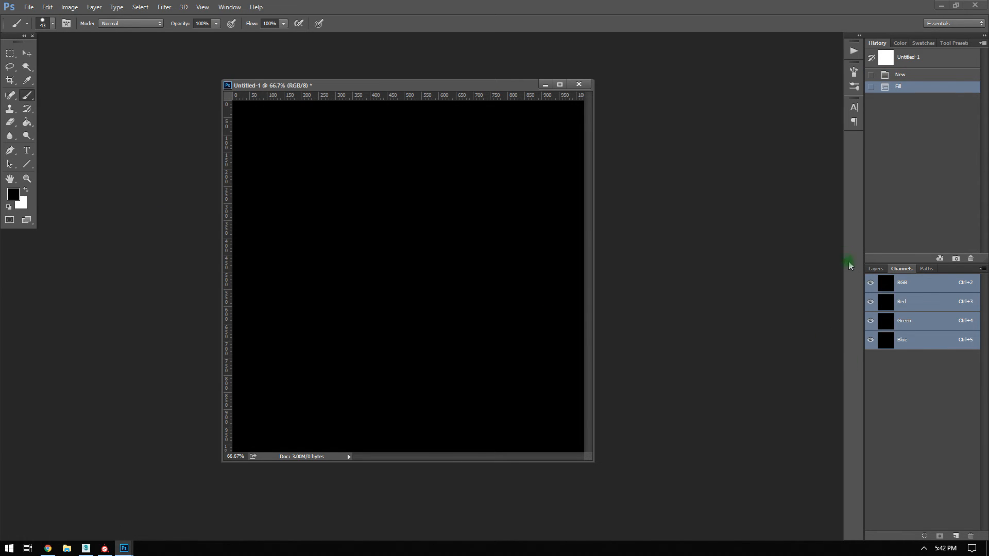
pyautogui.click(875, 269)
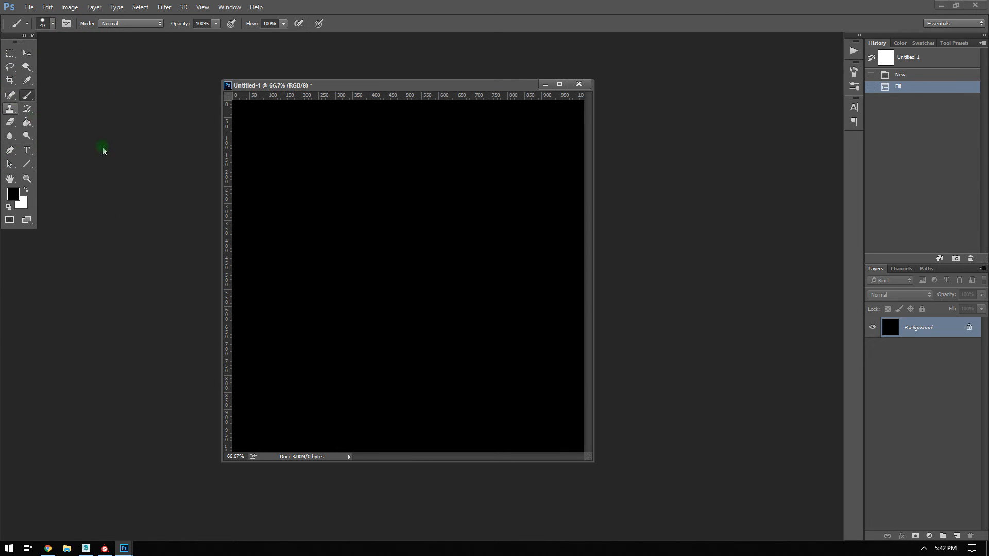
pyautogui.click(29, 7)
# Create a new 64 x 64 px document and fit it to the screen.
pyautogui.click(44, 20)
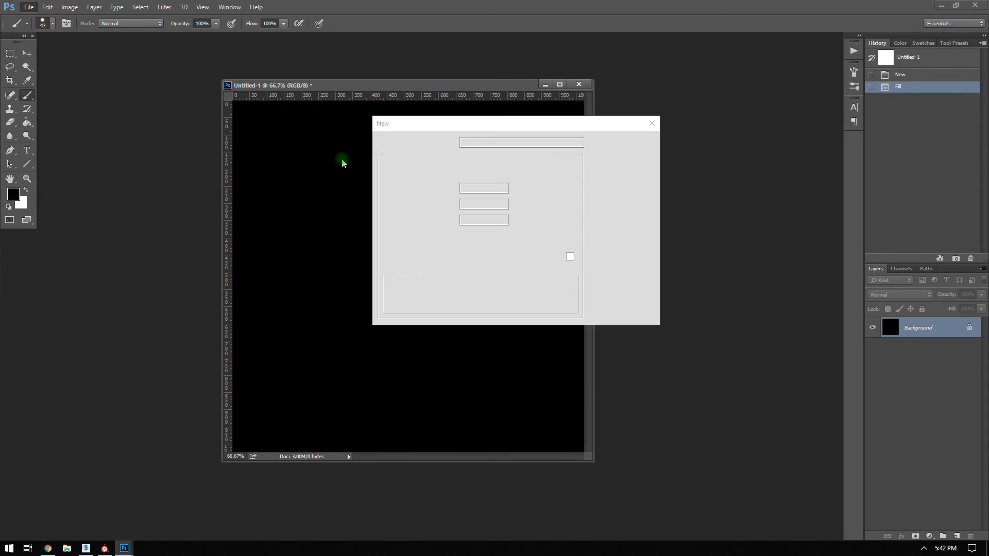
pyautogui.click(482, 188)
pyautogui.hotkey('ctrl', 'a')
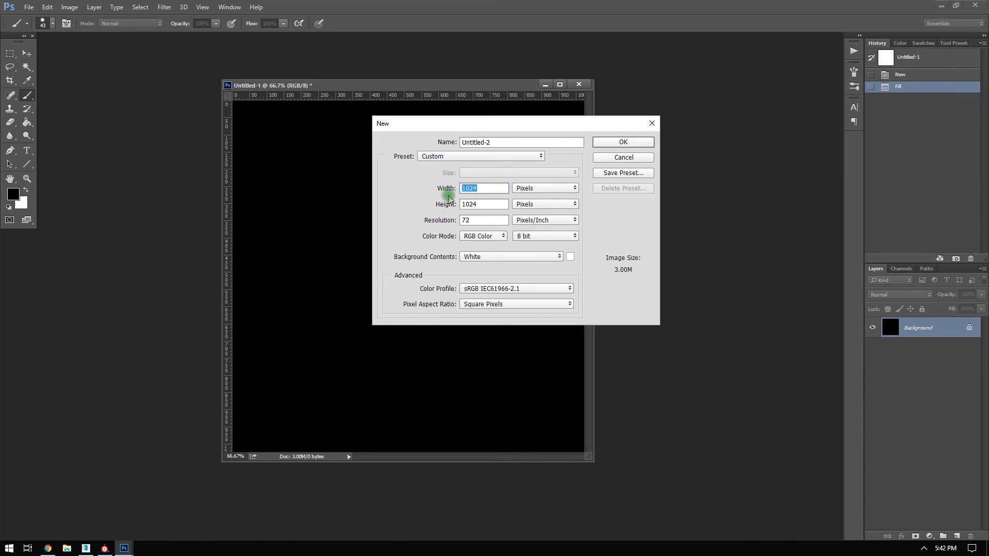
pyautogui.write('64')
pyautogui.press('Tab')
pyautogui.click(611, 146)
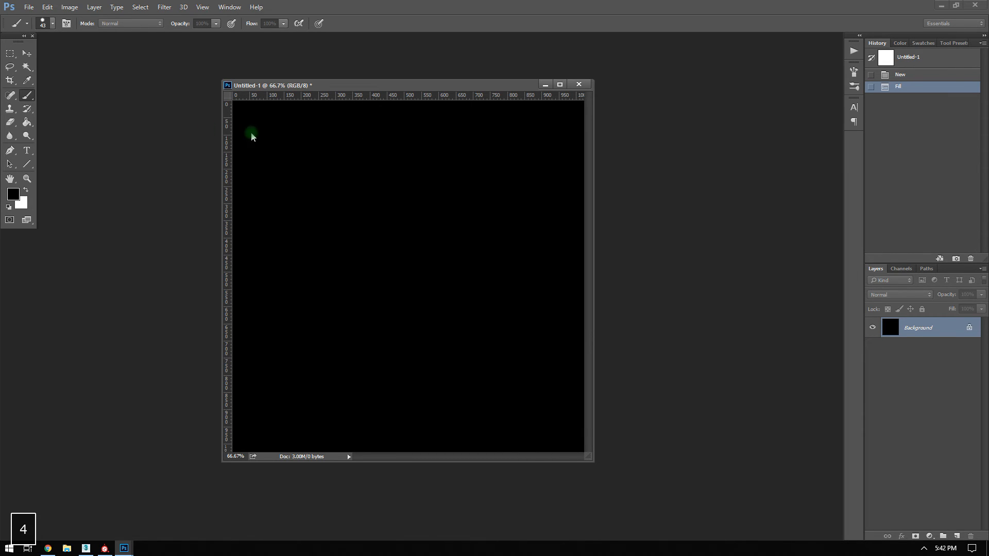
pyautogui.moveTo(77, 110); pyautogui.dragTo(138, 173)
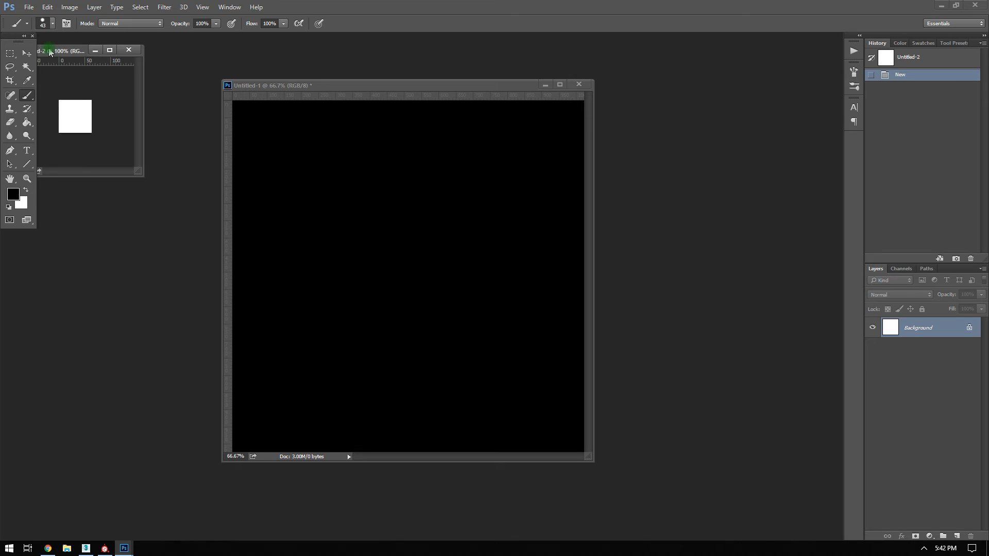
pyautogui.moveTo(93, 49); pyautogui.dragTo(177, 123)
pyautogui.doubleClick(11, 180)
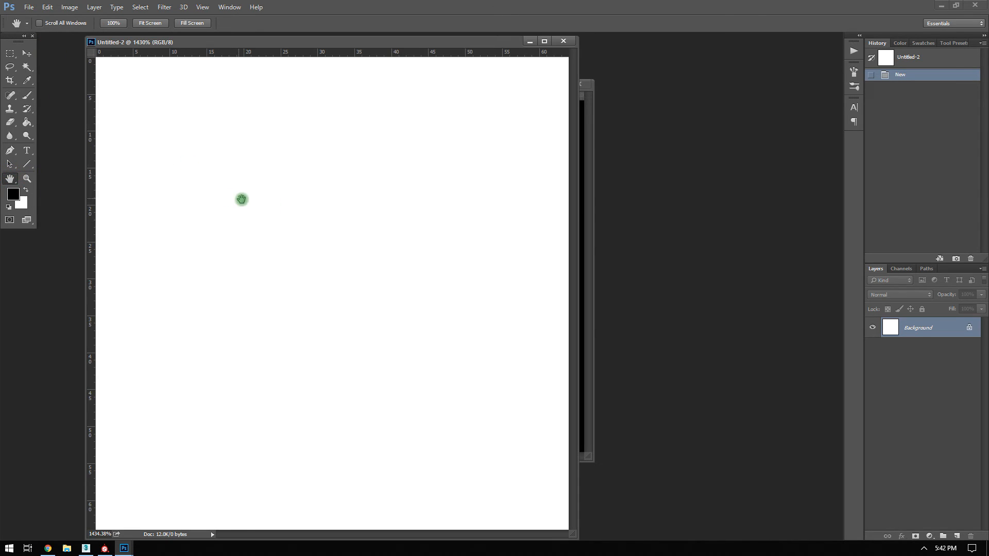
pyautogui.keyDown('alt'); pyautogui.scroll(-9, 265, 210); pyautogui.keyUp('alt')
# Draw black vertical stripes by filling and duplicating a strip, then merge the layers.
pyautogui.click(10, 53)
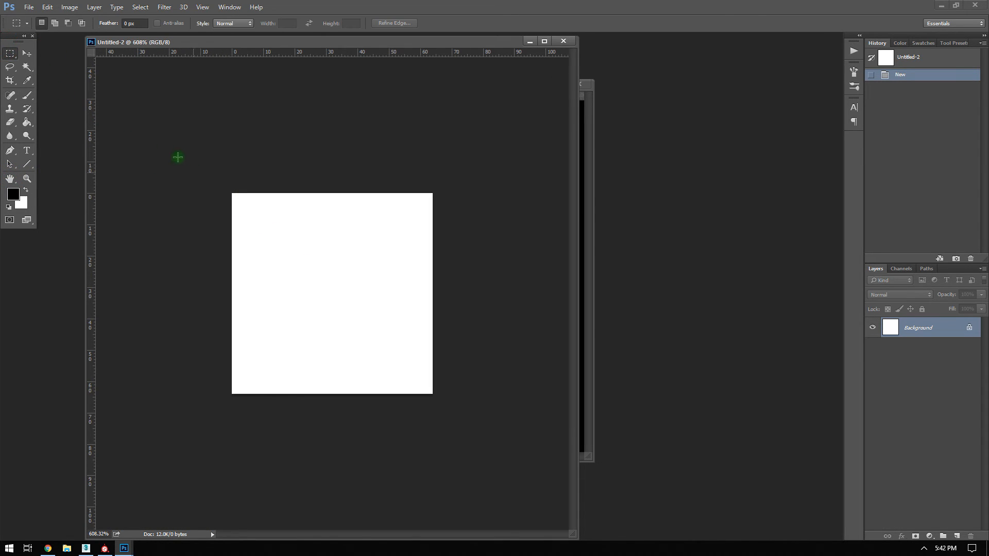
pyautogui.moveTo(211, 177); pyautogui.dragTo(256, 433)
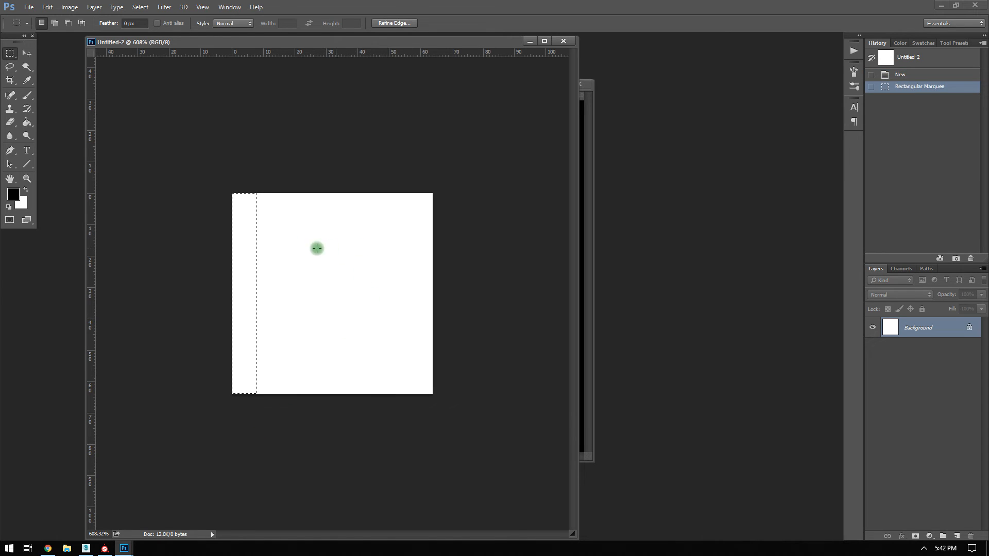
pyautogui.hotkey('alt', 'BackSpace')
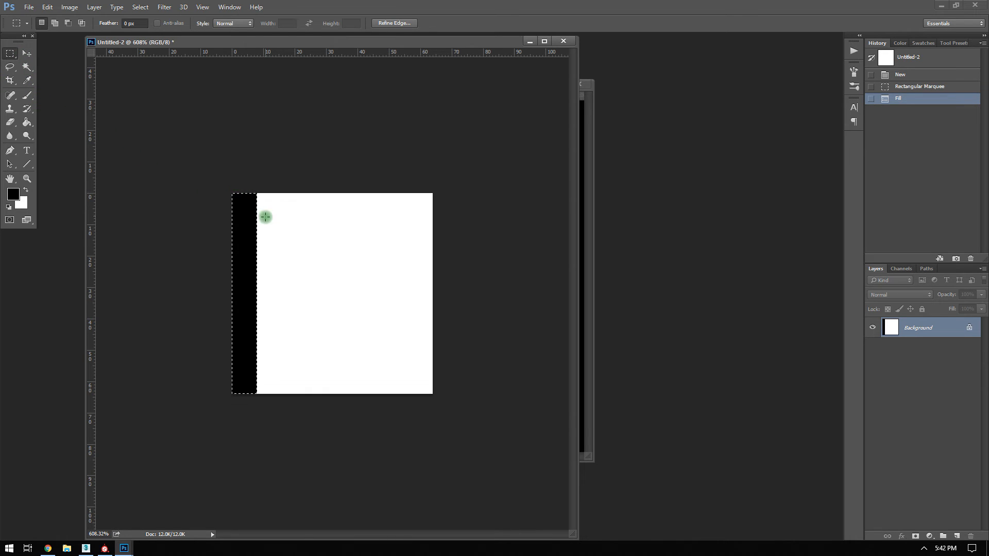
pyautogui.click(28, 59)
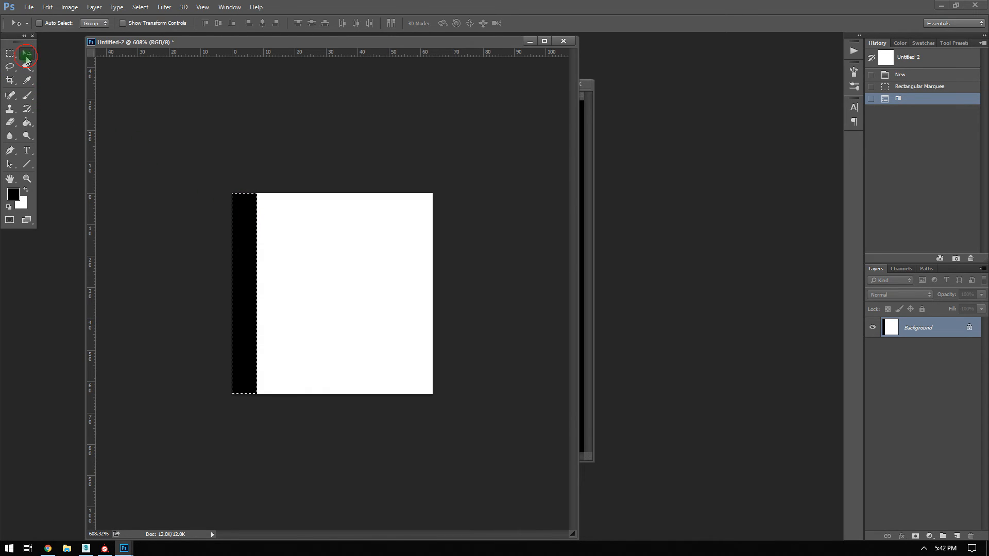
pyautogui.hotkey('ctrl', 'c')
pyautogui.hotkey('ctrl', 'v')
pyautogui.keyDown('shift'); pyautogui.moveTo(252, 267); pyautogui.dragTo(415, 274); pyautogui.keyUp('shift')
pyautogui.hotkey('ctrl', 'v')
pyautogui.hotkey('ctrl', 'v')
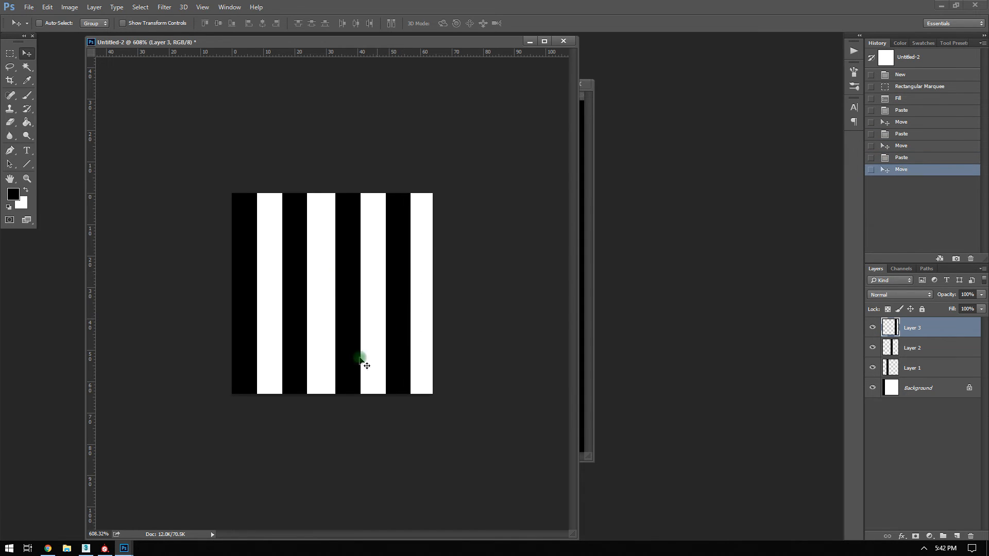
pyautogui.hotkey('ctrl', 'e')
pyautogui.hotkey('ctrl', 'e')
pyautogui.hotkey('ctrl', 'e')
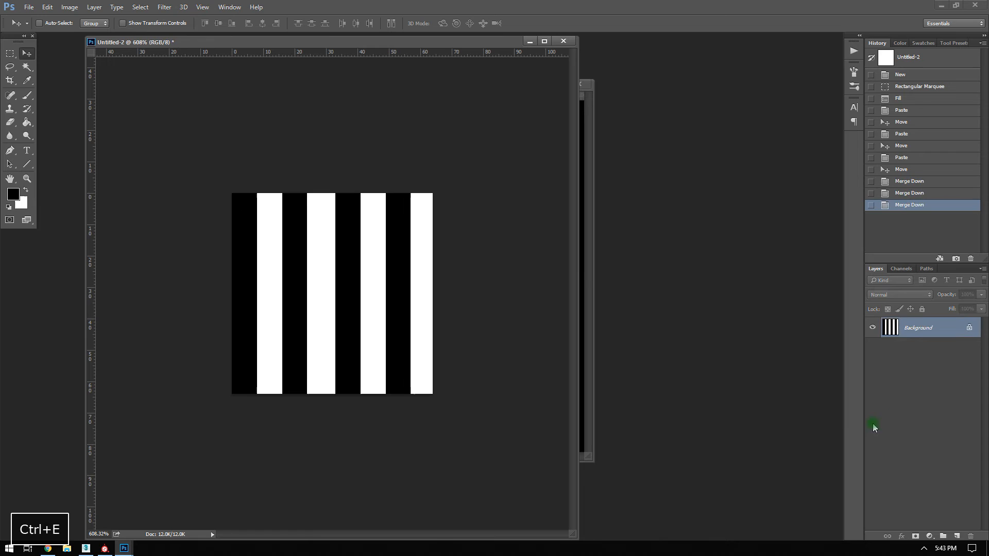
# Define the tile as the 'Stripes' pattern and close the document without saving.
pyautogui.click(48, 6)
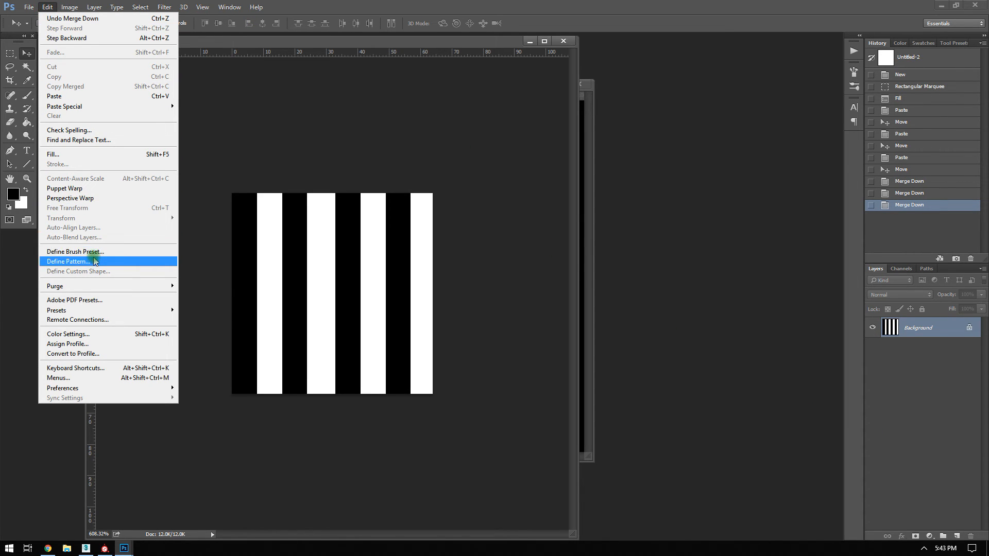
pyautogui.click(98, 262)
pyautogui.write('Stripes')
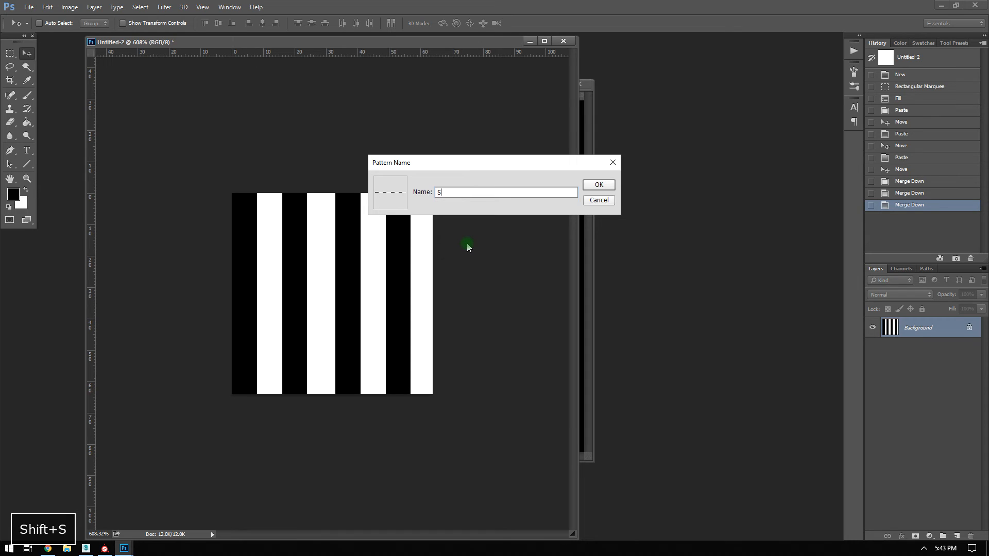
pyautogui.press('Return')
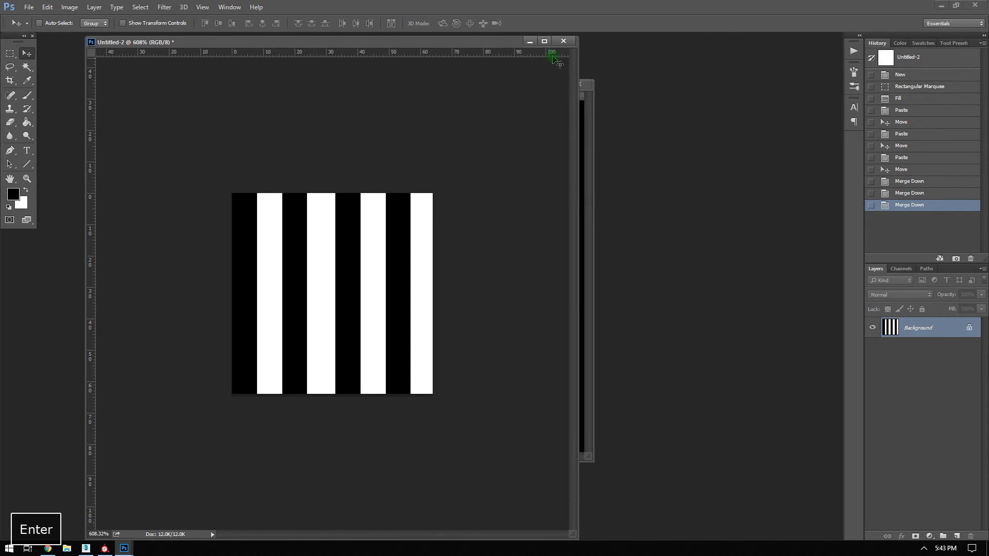
pyautogui.click(563, 40)
pyautogui.click(490, 208)
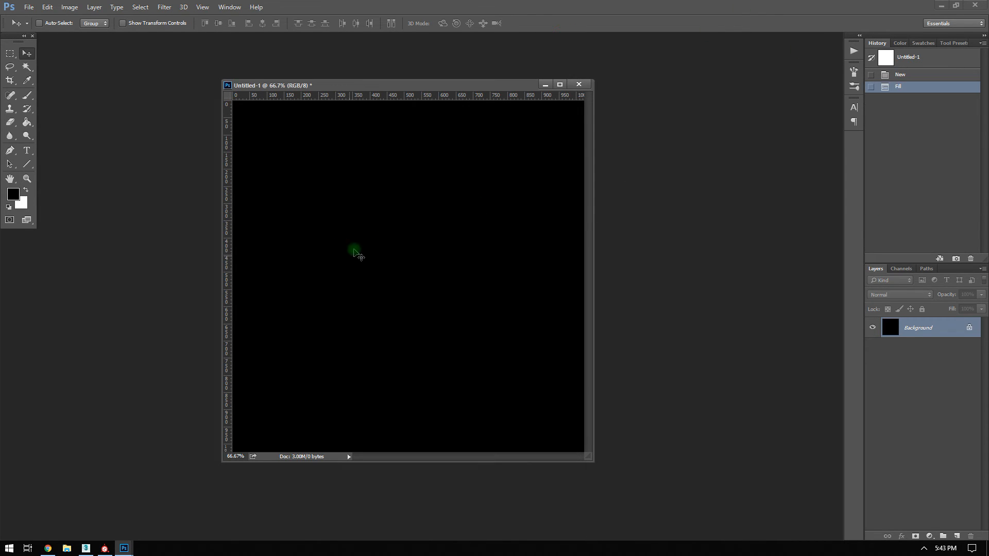
# Fill the black Untitled-1 canvas with the Stripes pattern using the Paint Bucket.
pyautogui.moveTo(218, 79); pyautogui.dragTo(190, 60)
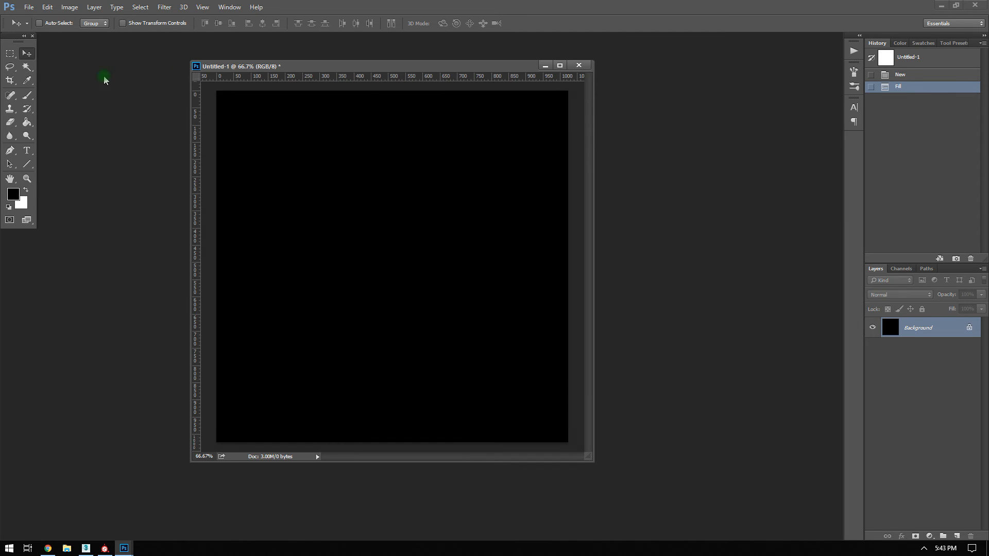
pyautogui.click(26, 123)
pyautogui.click(65, 25)
pyautogui.click(48, 37)
pyautogui.click(88, 24)
pyautogui.scroll(-5, 99, 49)
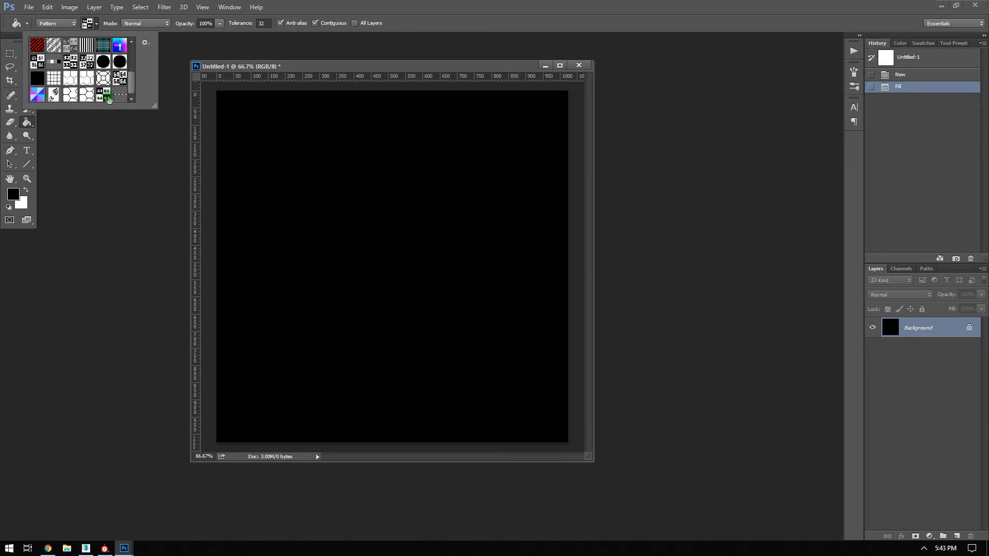
pyautogui.click(325, 211)
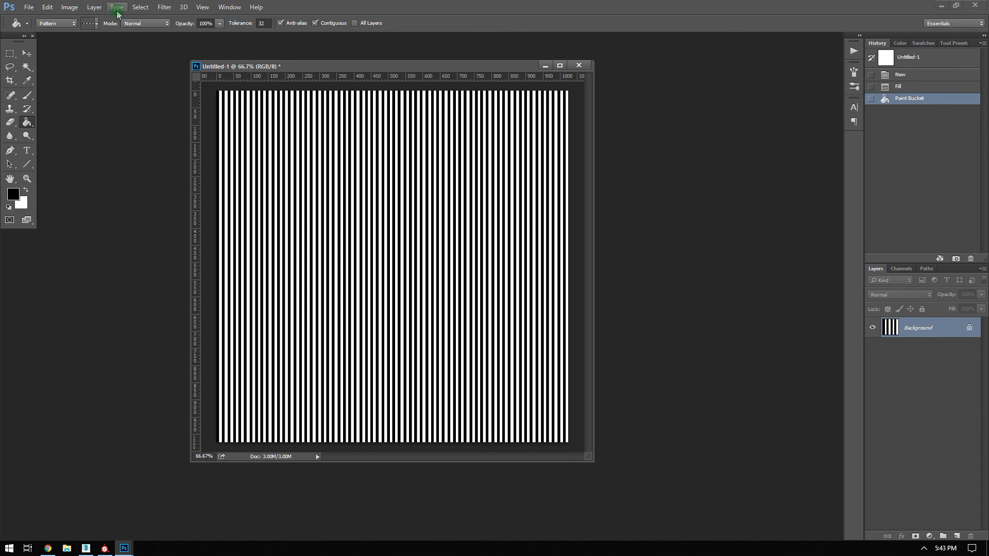
# Turn the striped canvas into a normal map with Filter > 3D > Generate Normal Map.
pyautogui.click(96, 8)
pyautogui.moveTo(165, 7)
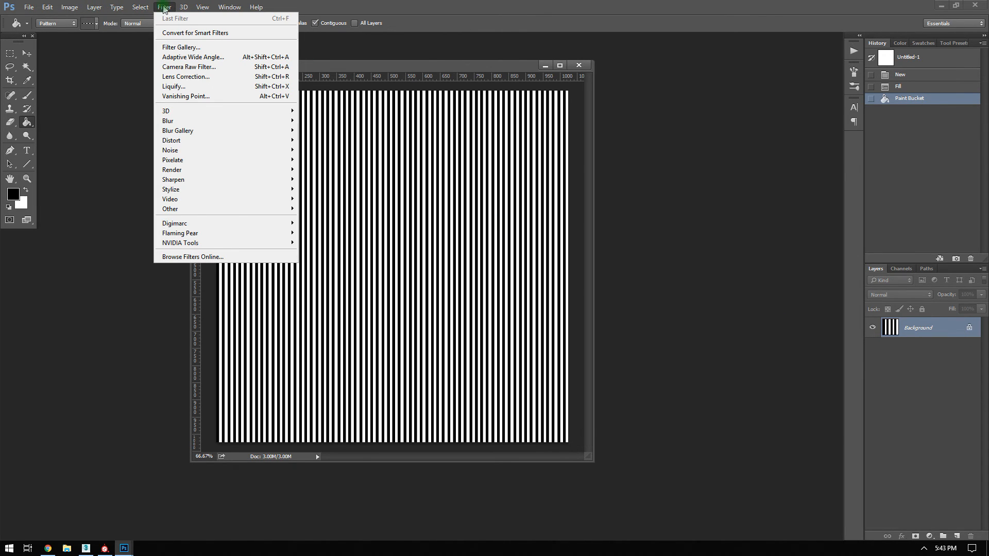
pyautogui.moveTo(172, 111)
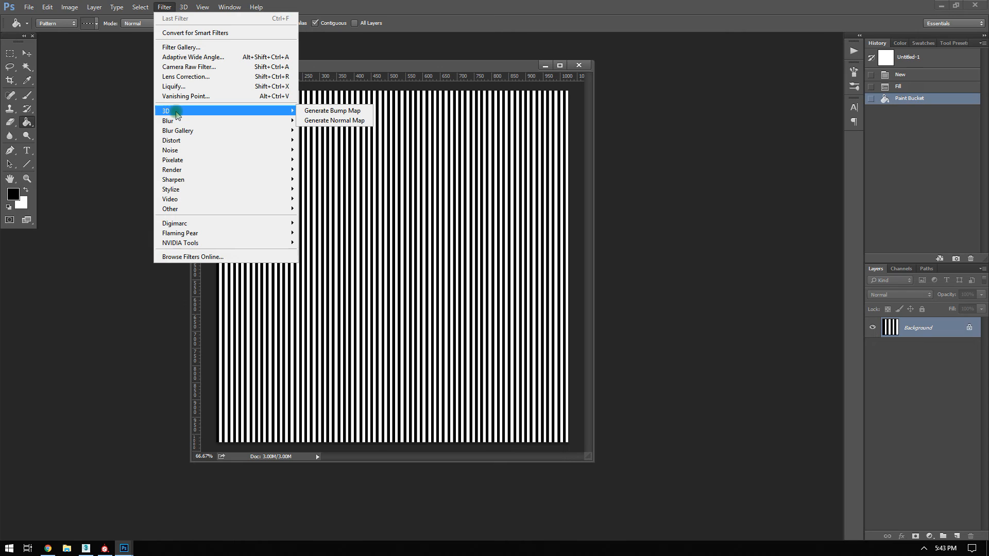
pyautogui.click(334, 121)
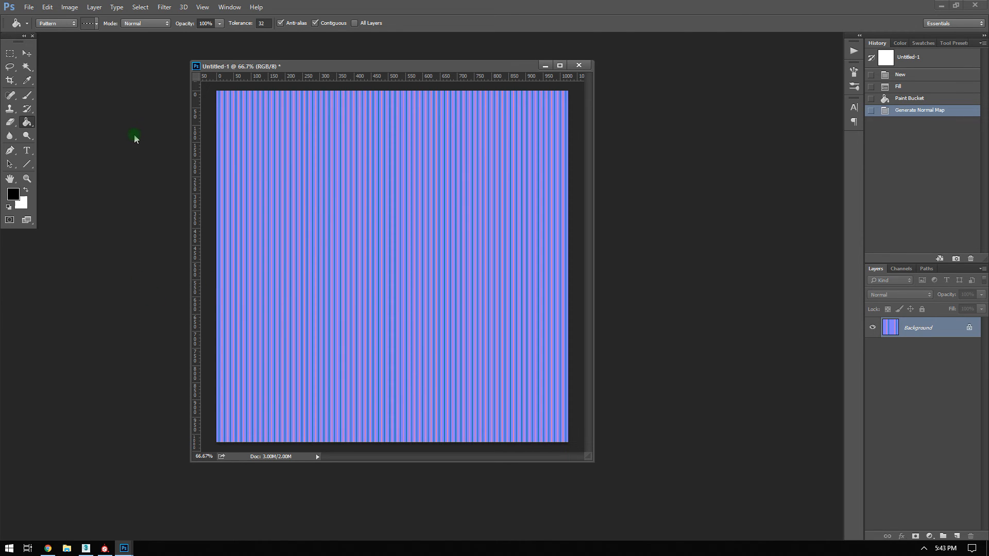
pyautogui.click(16, 54)
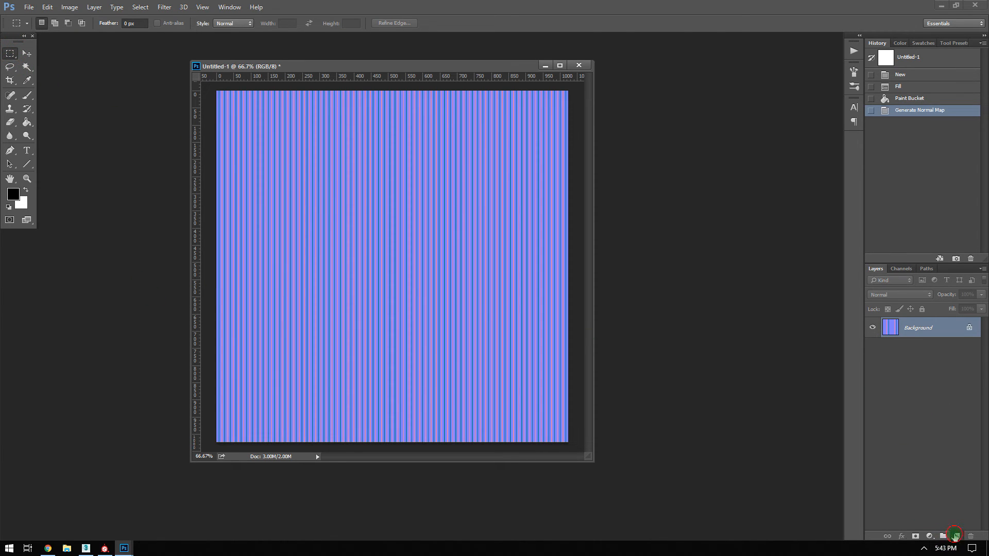
pyautogui.click(957, 536)
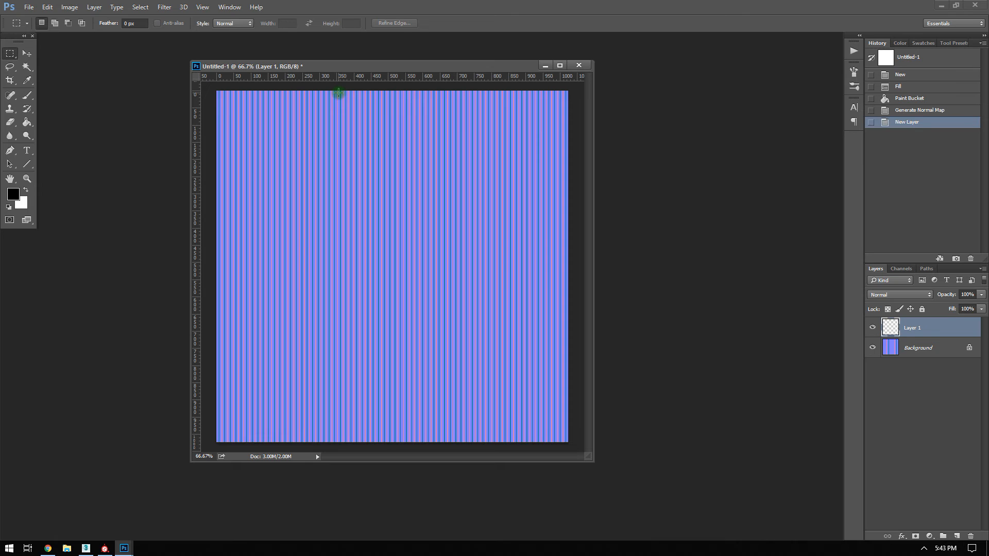
# Fill the new layer black and select two horizontal and three vertical thin bands.
pyautogui.hotkey('alt', 'BackSpace')
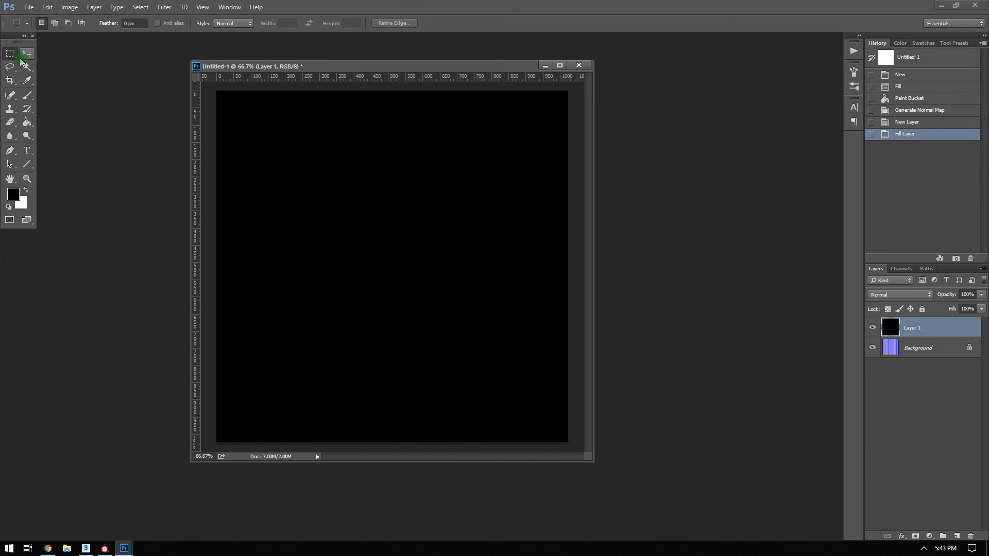
pyautogui.moveTo(259, 182); pyautogui.dragTo(565, 186)
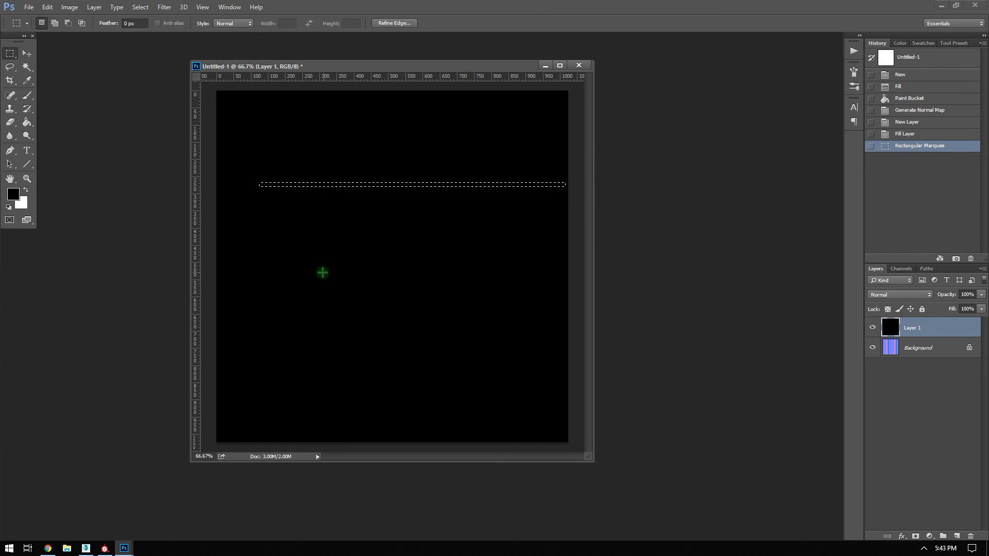
pyautogui.keyDown('shift'); pyautogui.moveTo(258, 333); pyautogui.dragTo(558, 339); pyautogui.keyUp('shift')
pyautogui.keyDown('shift'); pyautogui.moveTo(259, 184); pyautogui.dragTo(256, 338); pyautogui.keyUp('shift')
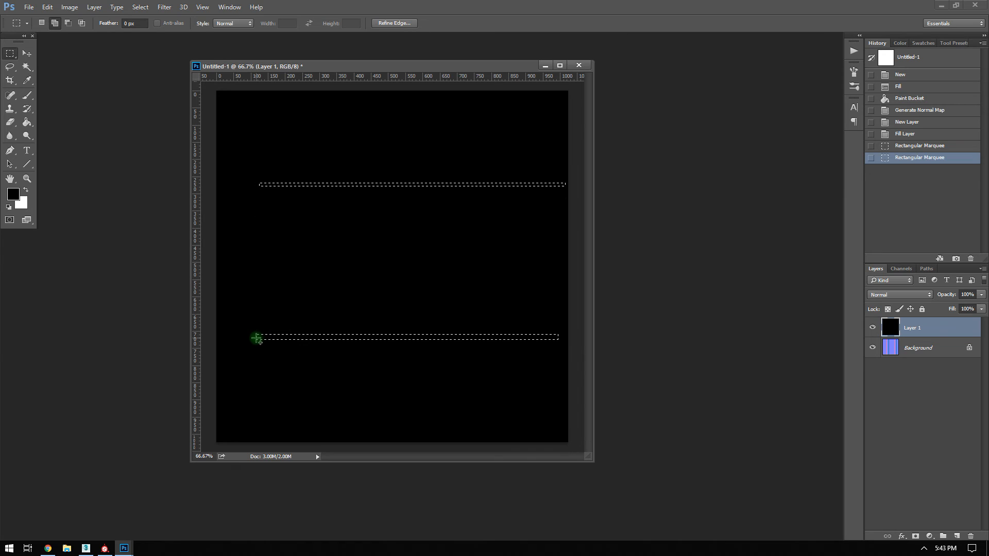
pyautogui.keyDown('shift'); pyautogui.moveTo(367, 246); pyautogui.dragTo(369, 444); pyautogui.keyUp('shift')
pyautogui.keyDown('shift'); pyautogui.moveTo(434, 88); pyautogui.dragTo(433, 287); pyautogui.keyUp('shift')
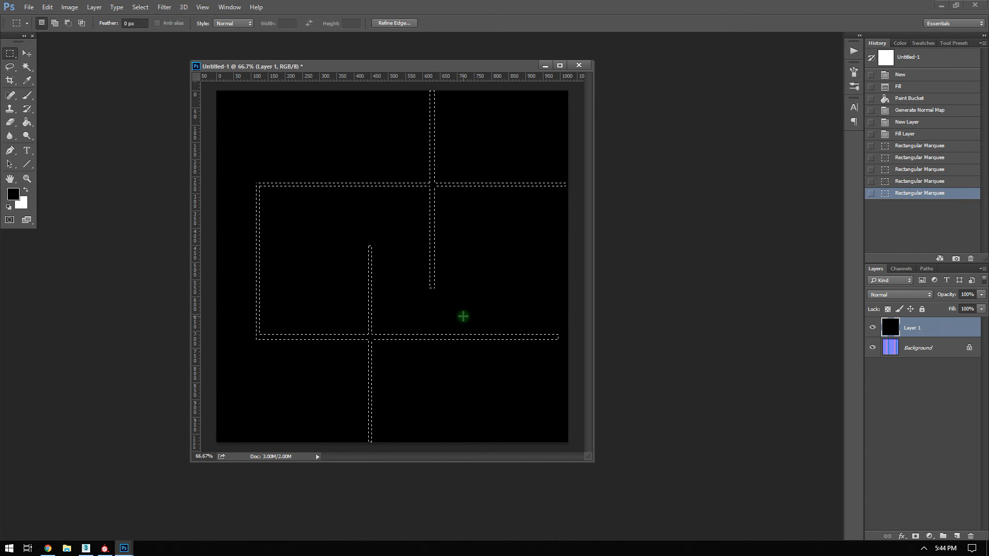
# Fill the bands white, deselect, and repeat Generate Normal Map on the layer.
pyautogui.hotkey('ctrl', 'BackSpace')
pyautogui.click(413, 215)
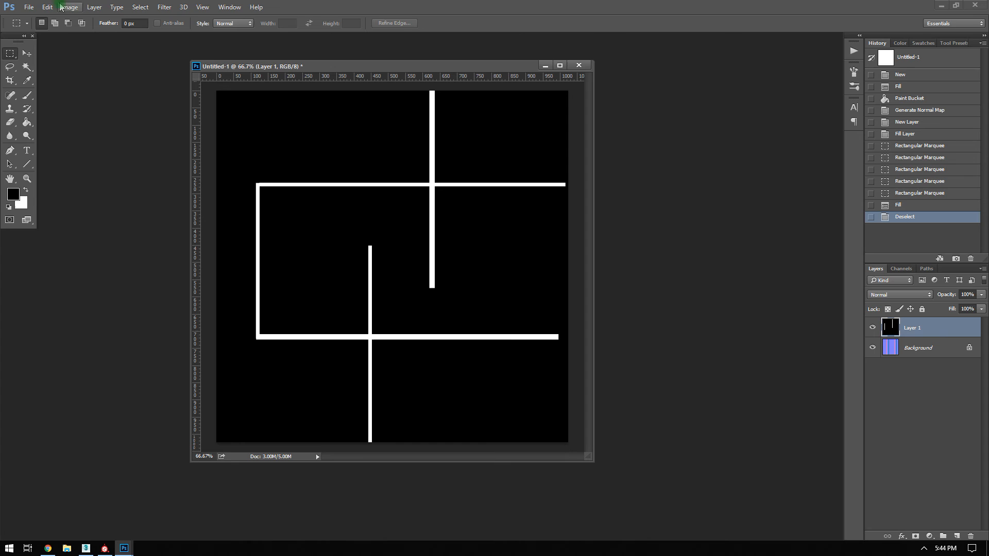
pyautogui.hotkey('ctrl', 'f')
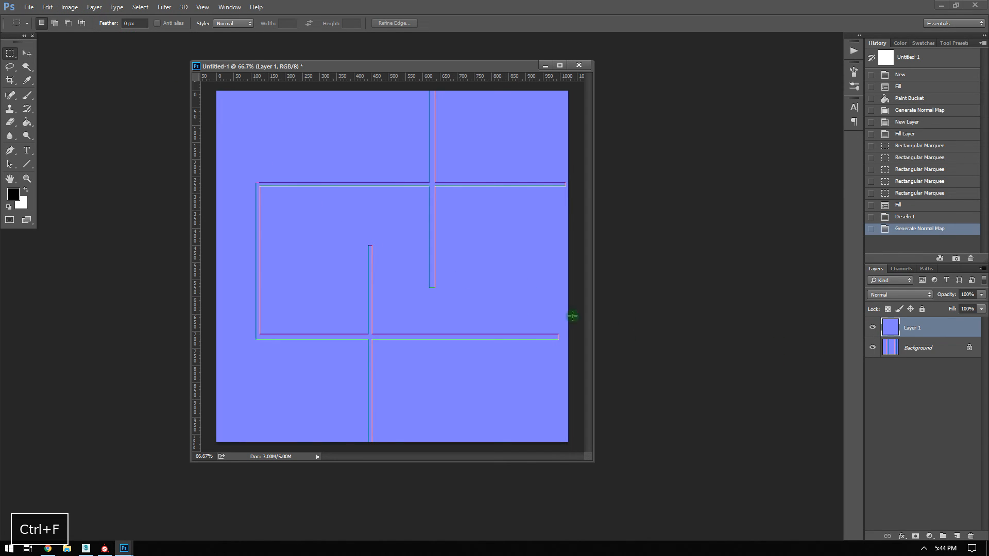
# Set Layer 1 to Overlay blending with the blue channel excluded.
pyautogui.click(876, 302)
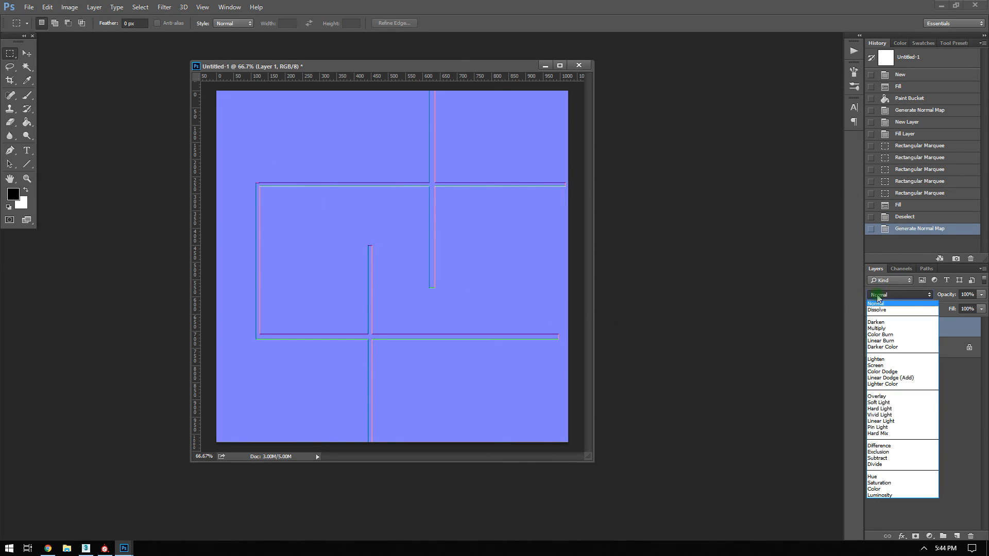
pyautogui.click(878, 399)
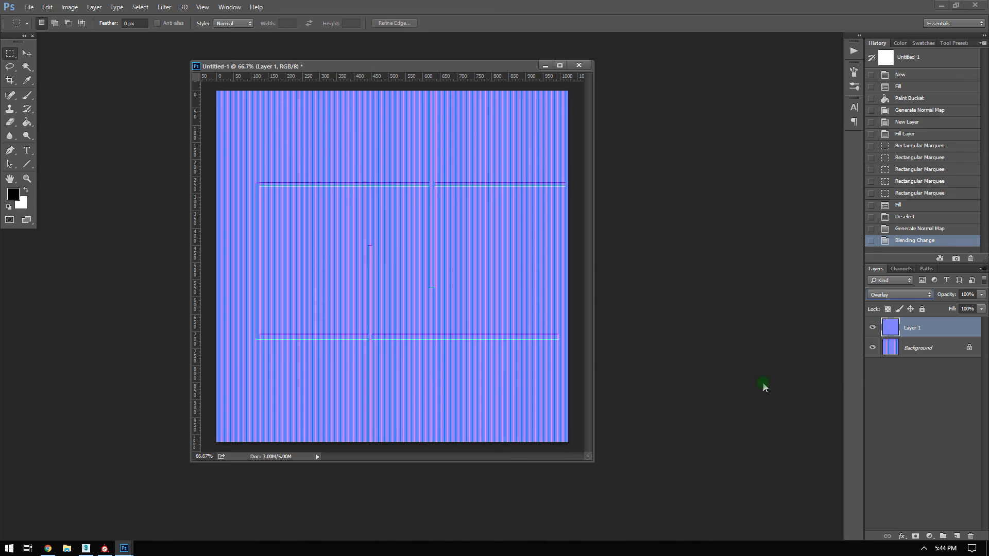
pyautogui.click(895, 325)
pyautogui.doubleClick(895, 325)
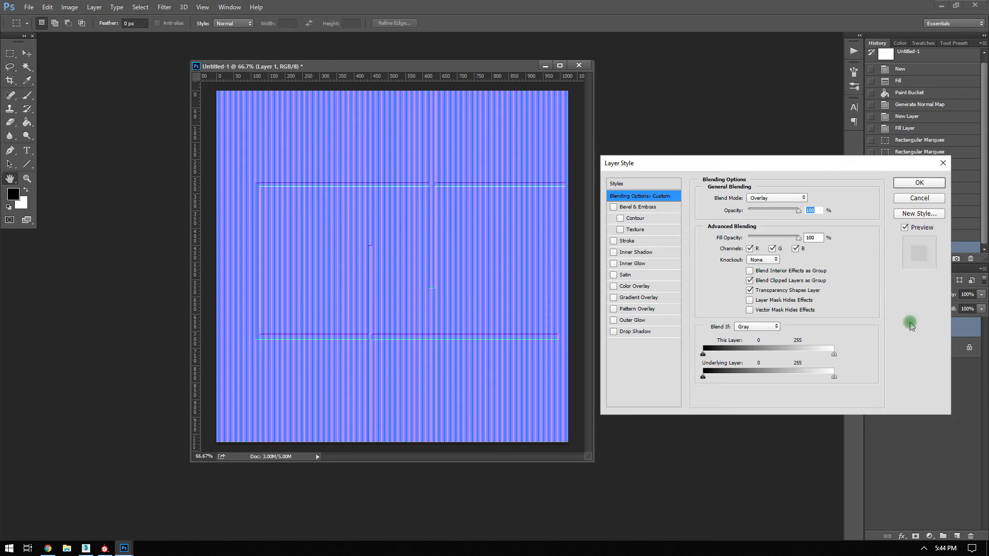
pyautogui.click(796, 249)
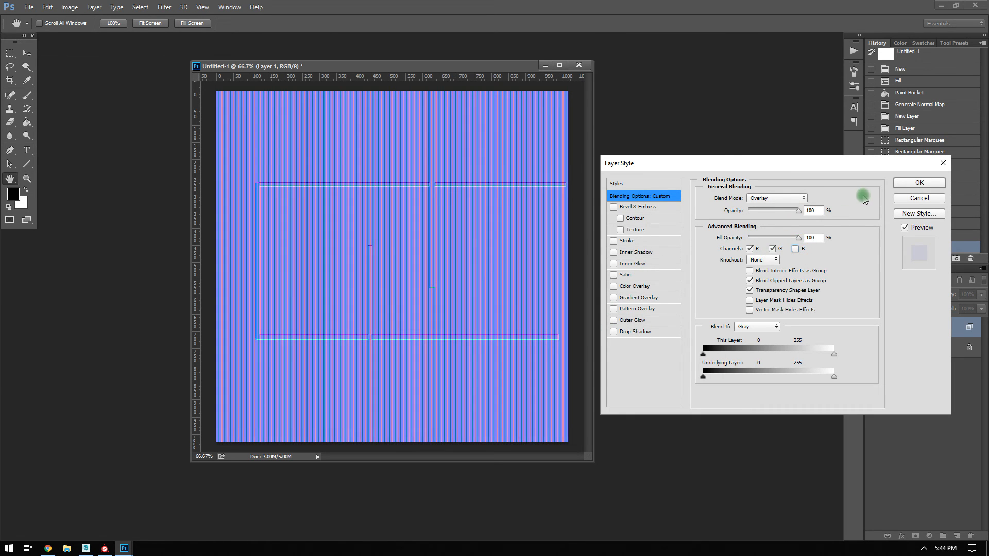
pyautogui.click(906, 184)
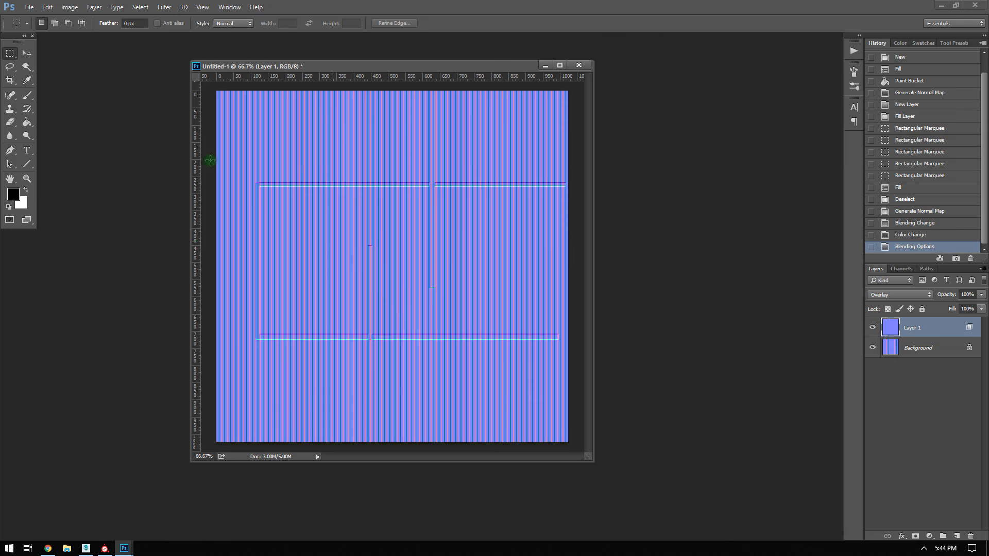
# Nudge the panel-line layer right and scale it to about 121%, then start Save As.
pyautogui.click(27, 53)
pyautogui.keyDown('shift'); pyautogui.moveTo(448, 226); pyautogui.dragTo(449, 226); pyautogui.keyUp('shift')
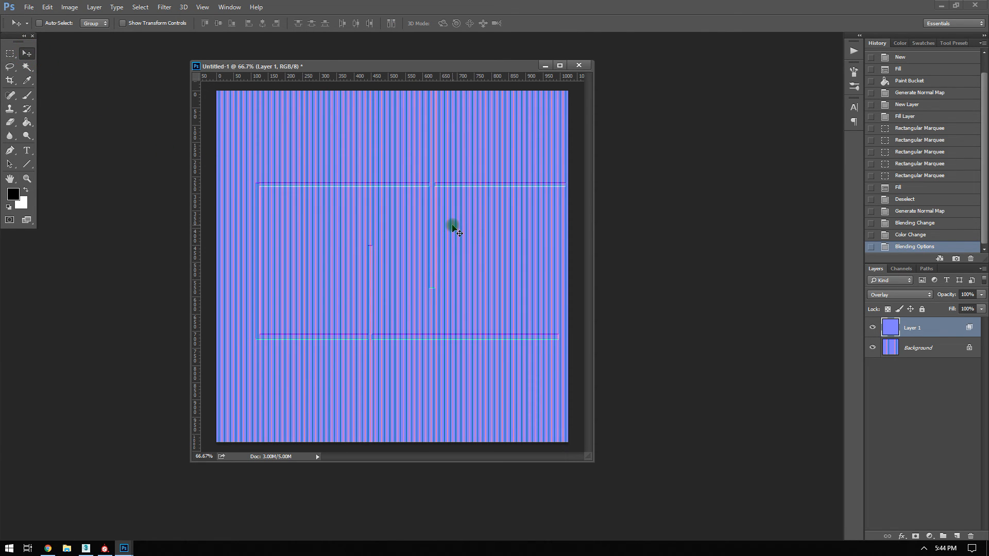
pyautogui.press('Right')
pyautogui.press('Right')
pyautogui.press('Right')
pyautogui.press('Right')
pyautogui.press('Right')
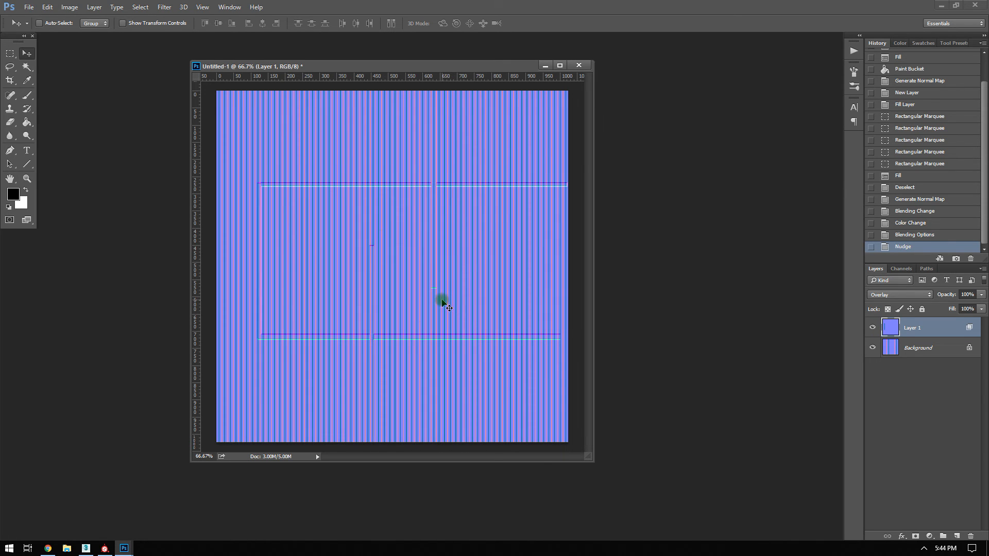
pyautogui.hotkey('ctrl', 't')
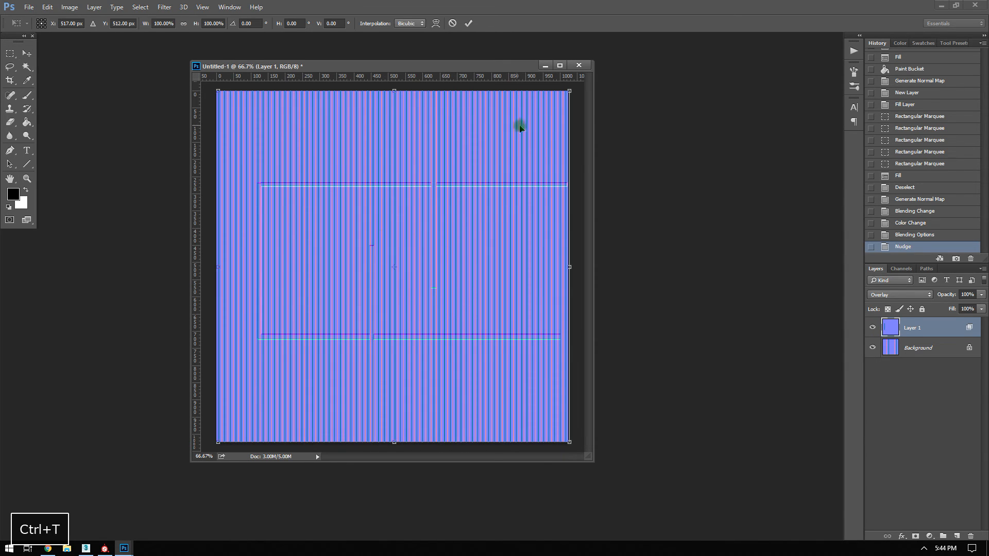
pyautogui.keyDown('alt'); pyautogui.keyDown('shift'); pyautogui.moveTo(569, 442); pyautogui.dragTo(598, 488); pyautogui.keyUp('shift'); pyautogui.keyUp('alt')
pyautogui.press('Return')
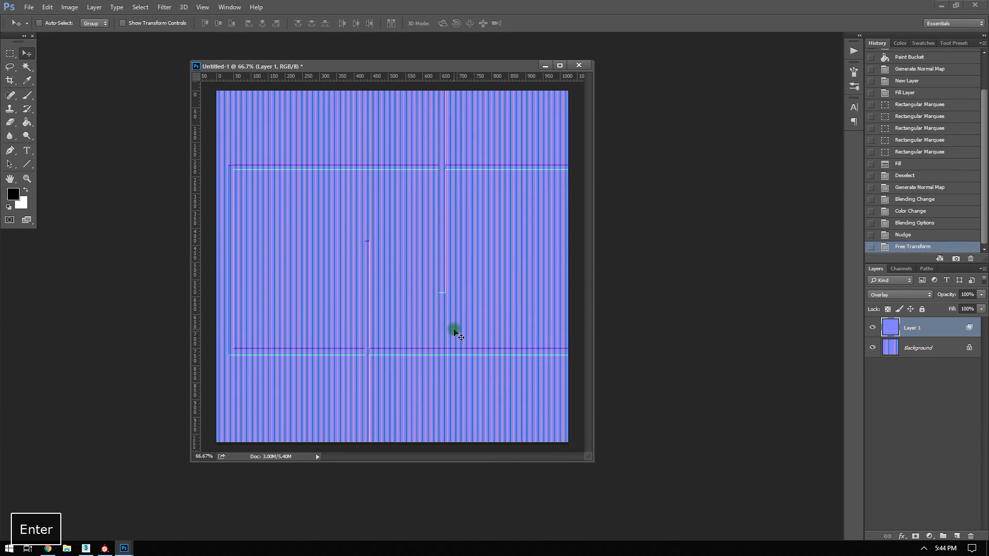
pyautogui.hotkey('ctrl', 'shift', 's')
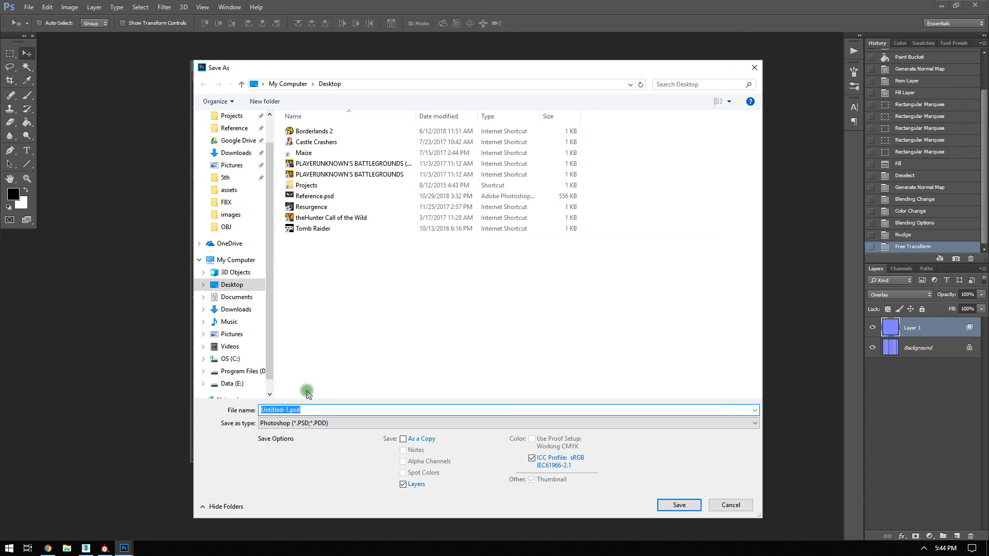
# Save the normal map to the Desktop as Headlight in Targa format.
pyautogui.click(299, 422)
pyautogui.click(299, 405)
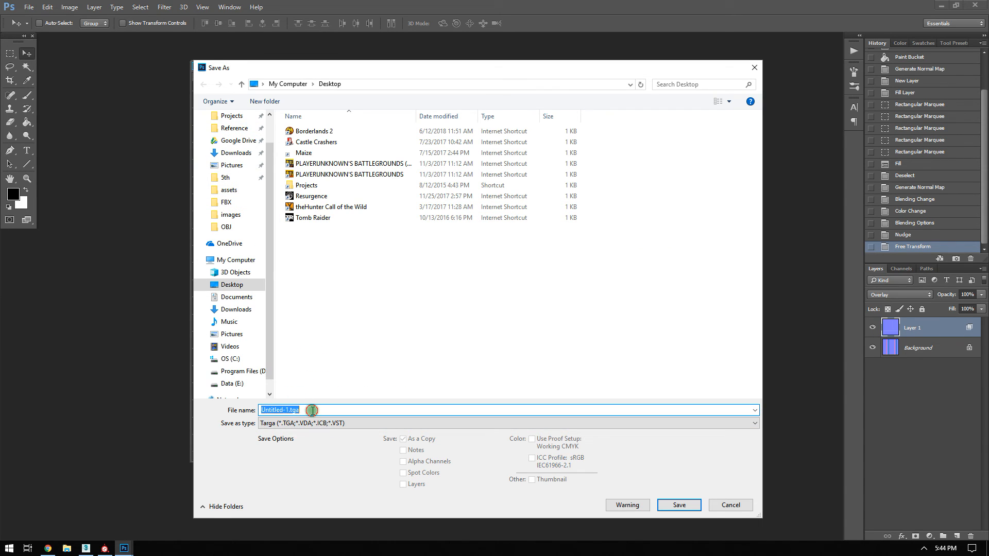
pyautogui.write('Headl')
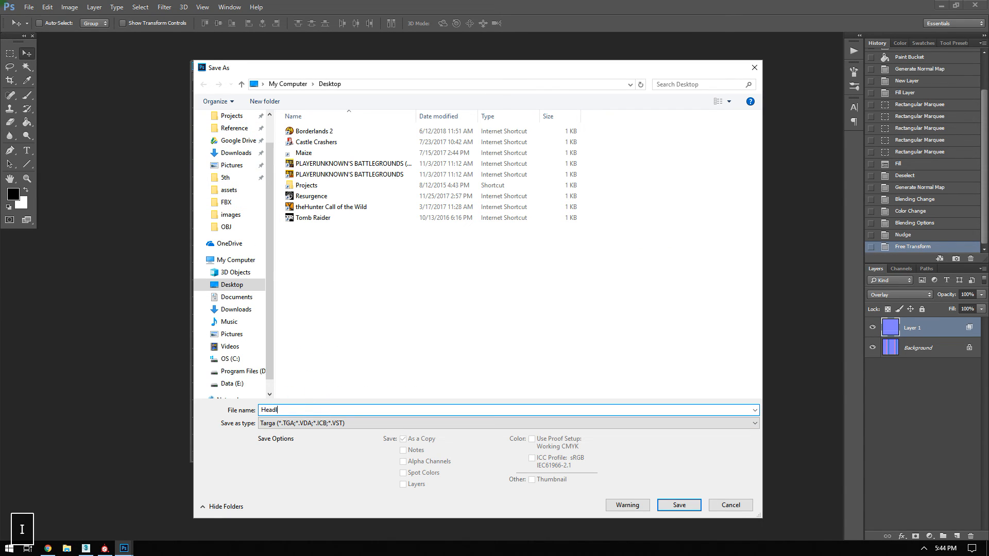
pyautogui.write('ig')
pyautogui.press('Return')
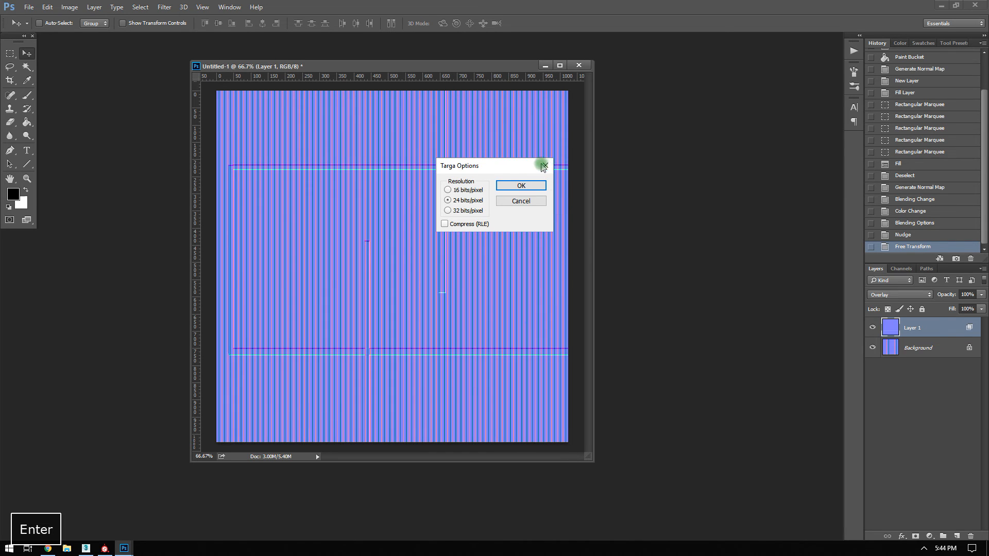
pyautogui.click(509, 183)
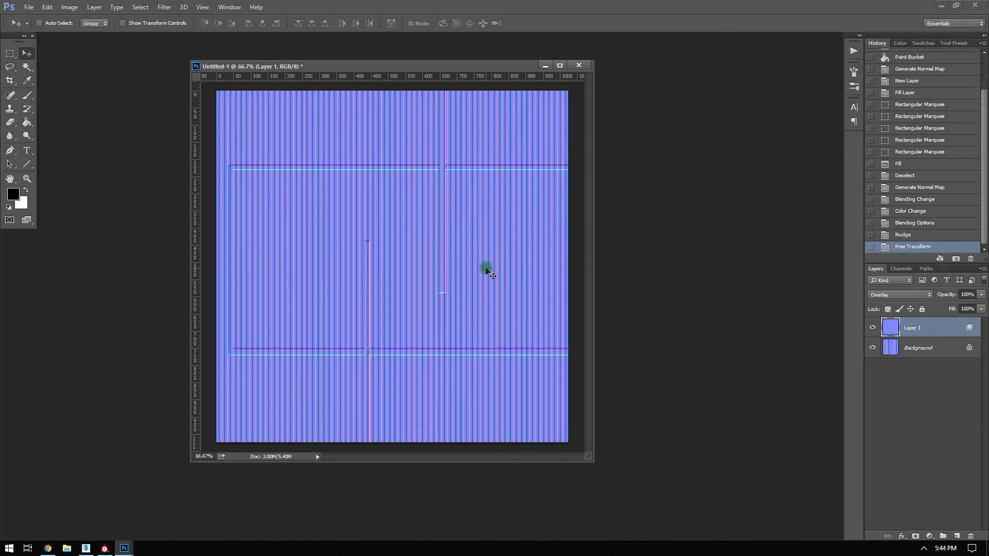
# Minimize Photoshop and Chrome, return to Substance Painter, and orbit to the car's side.
pyautogui.click(938, 4)
pyautogui.click(936, 5)
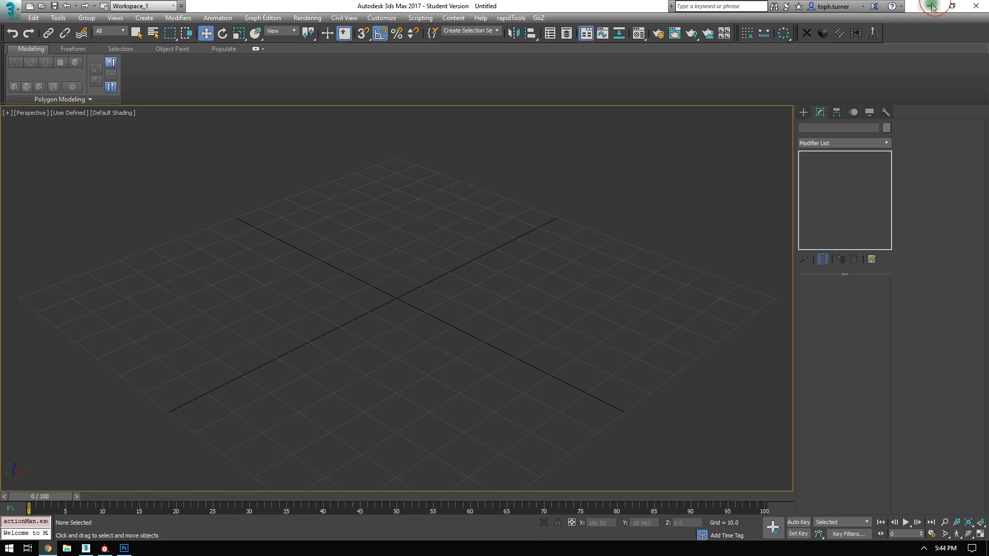
pyautogui.click(105, 549)
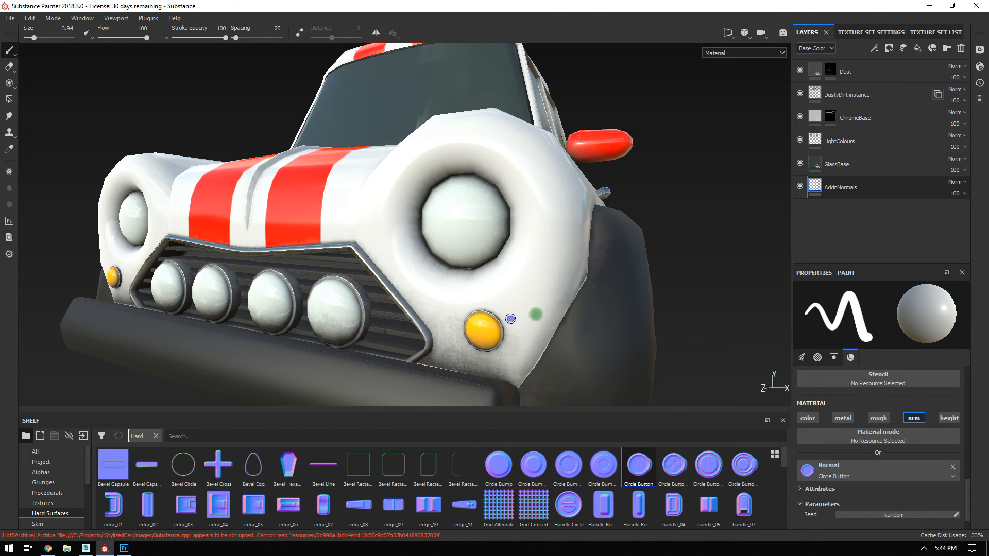
pyautogui.keyDown('alt'); pyautogui.moveTo(510, 319); pyautogui.dragTo(369, 226); pyautogui.keyUp('alt')
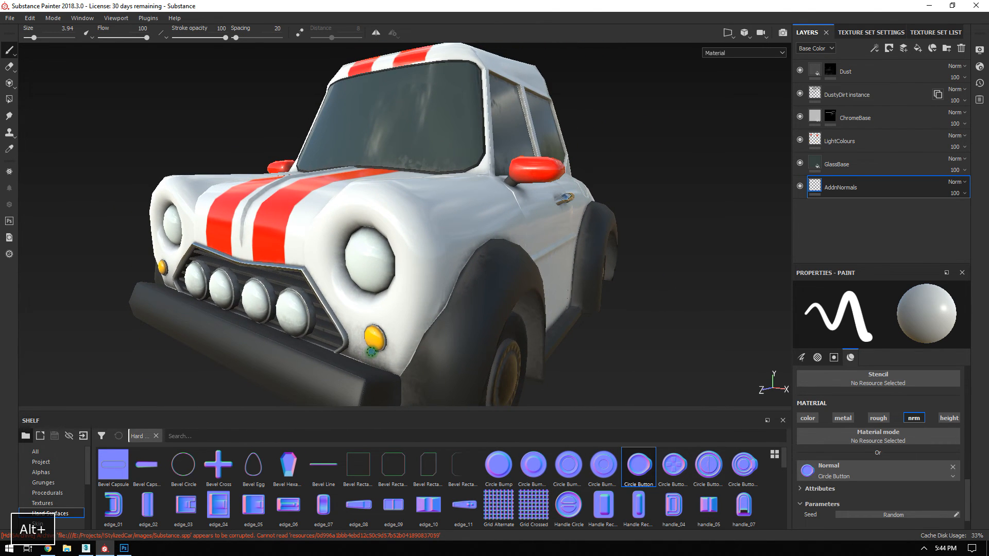
# Drag Headlight.tga from the Desktop folder in File Explorer onto Painter's shelf.
pyautogui.click(64, 549)
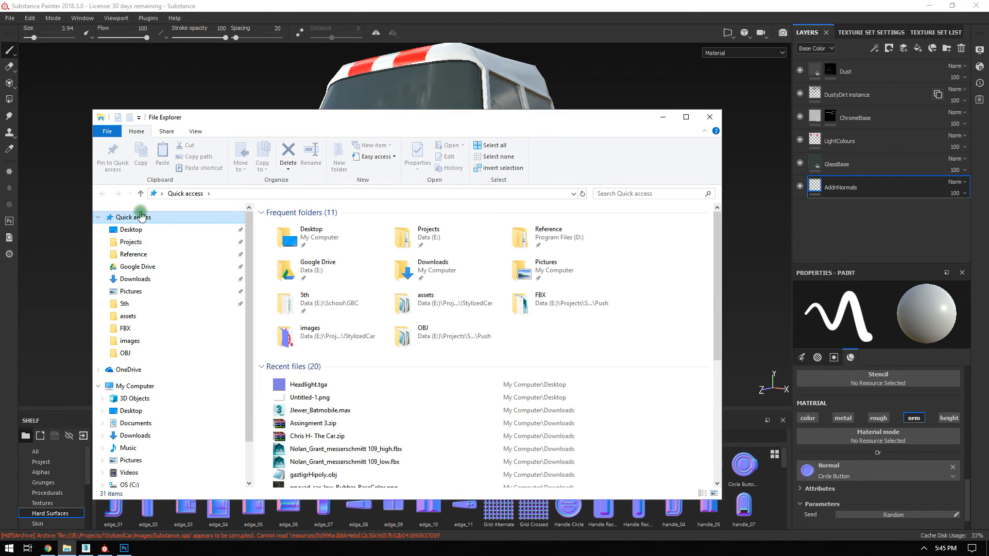
pyautogui.click(194, 229)
pyautogui.moveTo(304, 117); pyautogui.dragTo(729, 62)
pyautogui.click(718, 213)
pyautogui.moveTo(719, 212); pyautogui.dragTo(370, 480)
# Import Headlight.tga as a texture into the current session.
pyautogui.click(401, 290)
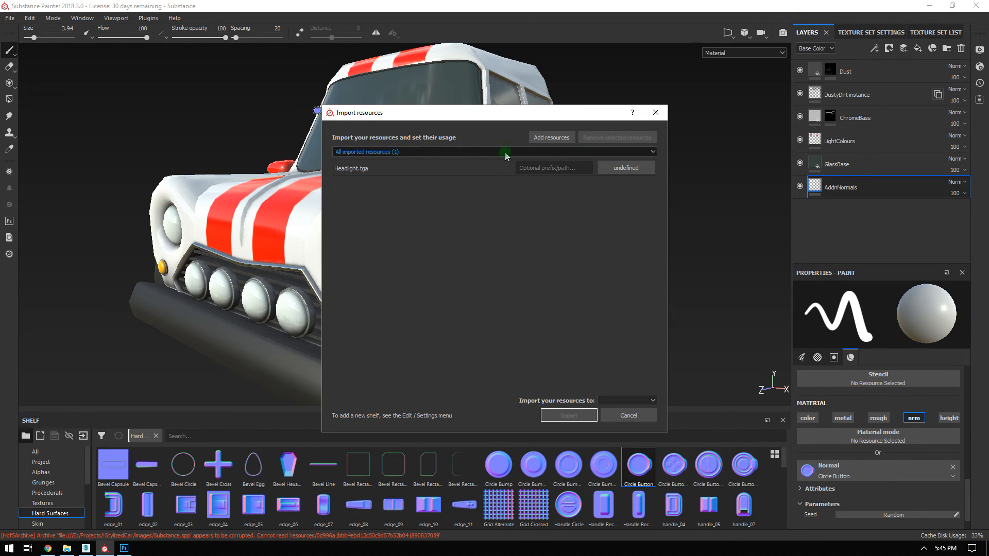
pyautogui.click(626, 169)
pyautogui.click(635, 207)
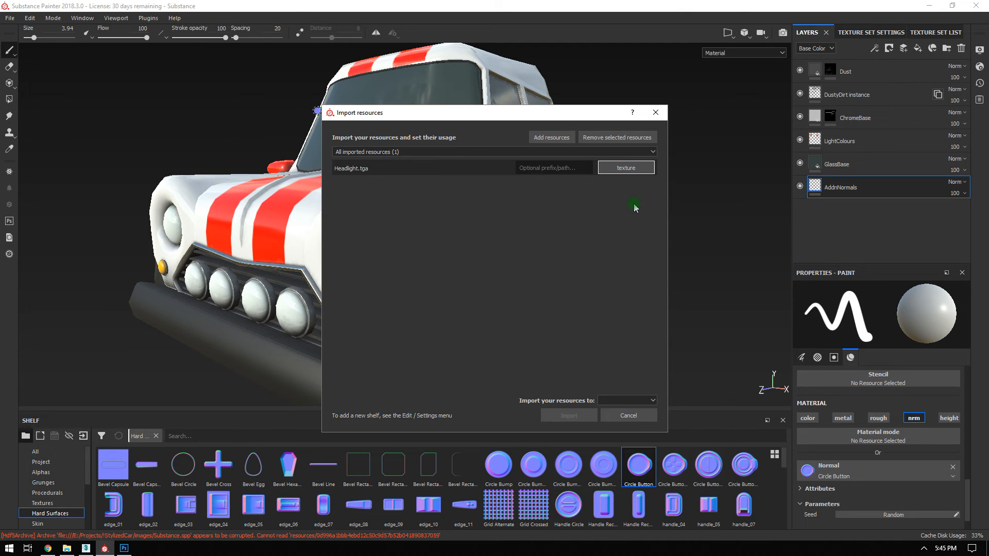
pyautogui.click(627, 400)
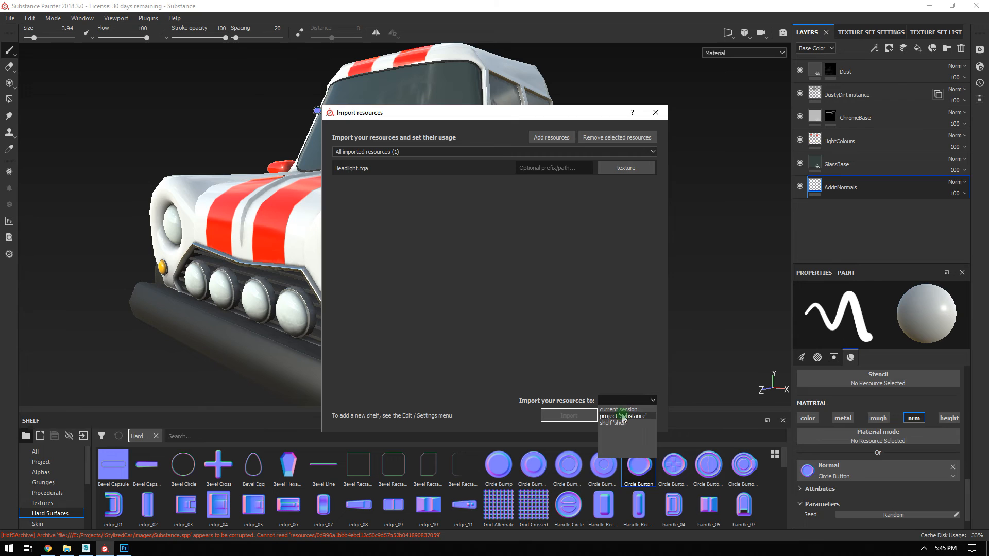
pyautogui.click(620, 409)
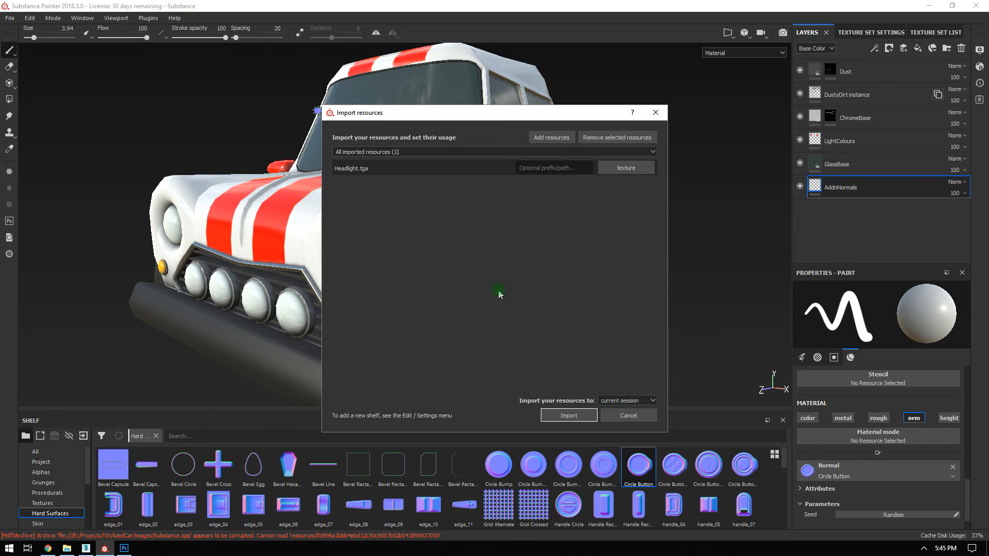
pyautogui.click(570, 416)
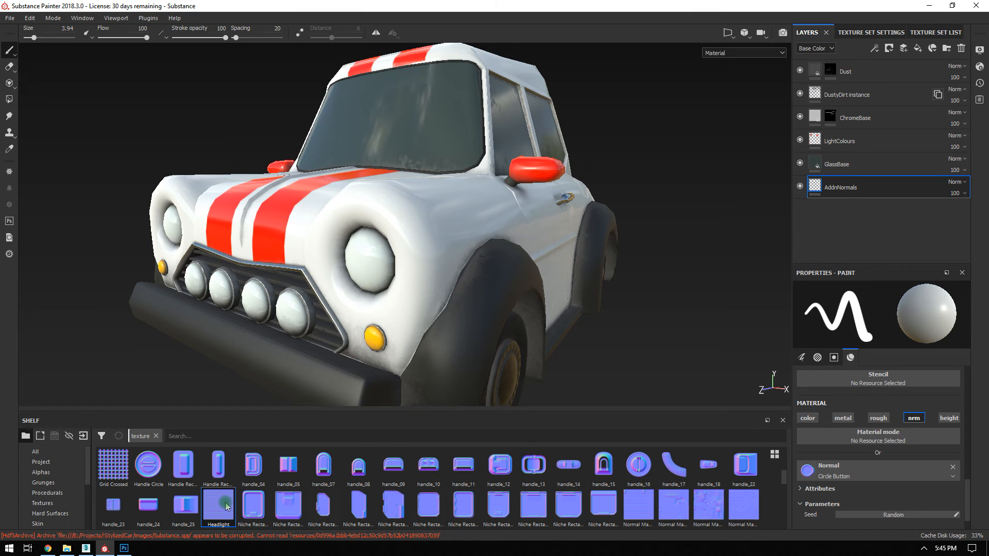
pyautogui.moveTo(225, 507)
# Turn on mirrored symmetry and set the Headlight texture as the brush's normal with a larger brush.
pyautogui.keyDown('alt'); pyautogui.moveTo(552, 211); pyautogui.dragTo(627, 204); pyautogui.keyUp('alt')
pyautogui.keyDown('alt'); pyautogui.moveTo(647, 243); pyautogui.dragTo(228, 58, button='right'); pyautogui.keyUp('alt')
pyautogui.click(376, 32)
pyautogui.keyDown('alt'); pyautogui.moveTo(585, 176); pyautogui.dragTo(540, 200); pyautogui.keyUp('alt')
pyautogui.keyDown('ctrl'); pyautogui.moveTo(539, 201); pyautogui.dragTo(567, 200, button='right'); pyautogui.keyUp('ctrl')
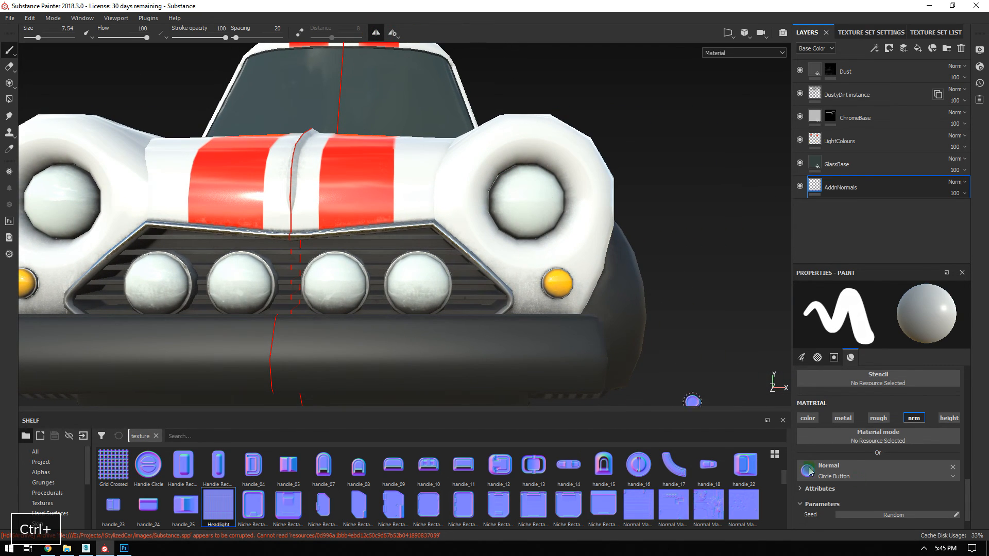
pyautogui.scroll(-1, 870, 412)
pyautogui.moveTo(218, 506); pyautogui.dragTo(814, 447)
pyautogui.keyDown('ctrl'); pyautogui.moveTo(515, 204); pyautogui.dragTo(533, 202, button='right'); pyautogui.keyUp('ctrl')
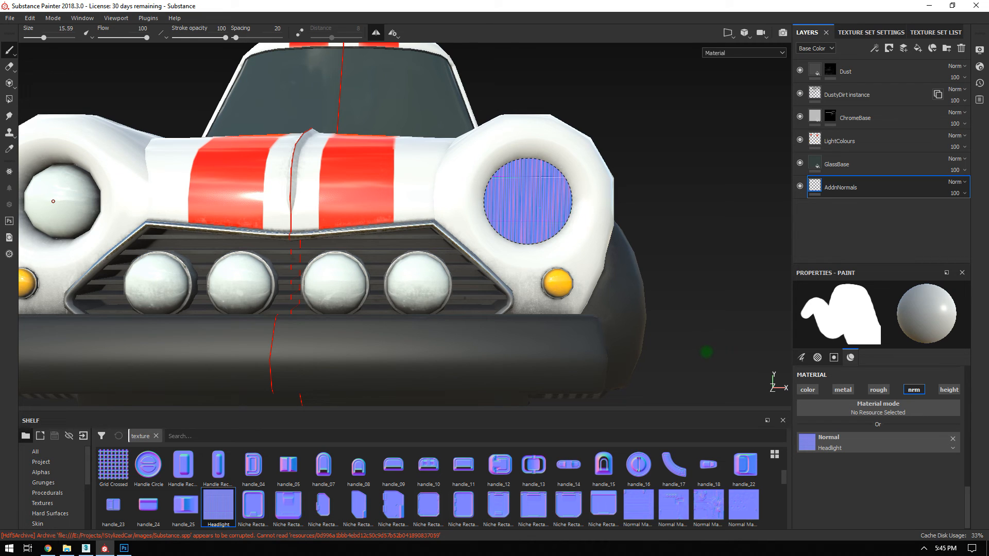
# Undo a stray stroke and stamp the Headlight normal head-on onto the right headlight.
pyautogui.keyDown('alt'); pyautogui.moveTo(665, 247); pyautogui.dragTo(592, 218); pyautogui.keyUp('alt')
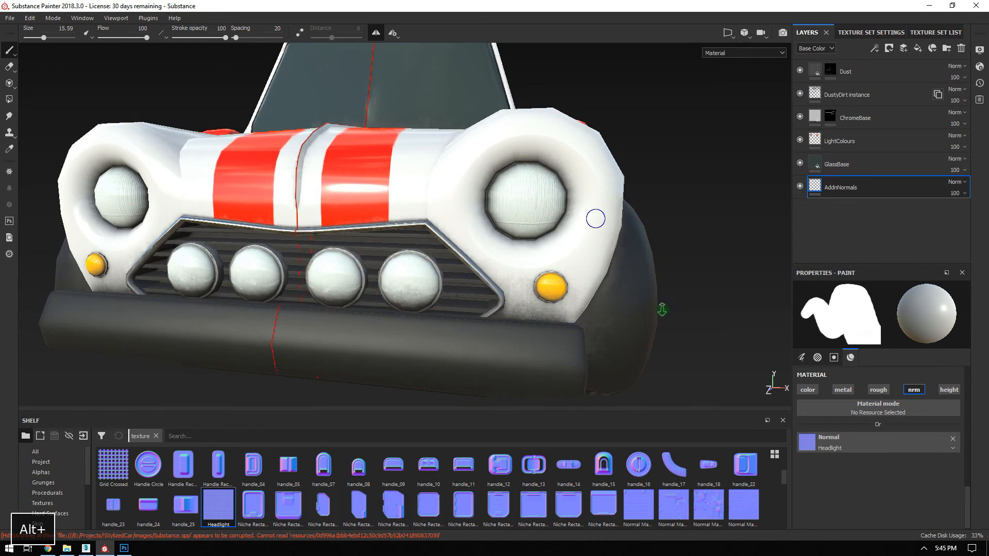
pyautogui.keyDown('alt'); pyautogui.moveTo(592, 219); pyautogui.dragTo(603, 249, button='right'); pyautogui.keyUp('alt')
pyautogui.keyDown('alt'); pyautogui.moveTo(530, 243); pyautogui.dragTo(671, 369); pyautogui.keyUp('alt')
pyautogui.keyDown('alt'); pyautogui.moveTo(671, 369); pyautogui.dragTo(574, 260, button='right'); pyautogui.keyUp('alt')
pyautogui.keyDown('alt'); pyautogui.moveTo(574, 261); pyautogui.dragTo(680, 289); pyautogui.keyUp('alt')
pyautogui.keyDown('alt'); pyautogui.moveTo(680, 289); pyautogui.dragTo(411, 143, button='right'); pyautogui.keyUp('alt')
pyautogui.moveTo(410, 142)
pyautogui.keyDown('alt'); pyautogui.mouseDown()
pyautogui.moveTo(589, 152)
pyautogui.moveTo(499, 153)
pyautogui.mouseUp(); pyautogui.keyUp('alt')
pyautogui.hotkey('ctrl', 'z')
pyautogui.keyDown('alt'); pyautogui.moveTo(579, 217); pyautogui.dragTo(421, 150, button='right'); pyautogui.keyUp('alt')
pyautogui.moveTo(422, 149)
pyautogui.keyDown('alt'); pyautogui.mouseDown()
pyautogui.moveTo(480, 173)
pyautogui.moveTo(530, 176)
pyautogui.mouseUp(); pyautogui.keyUp('alt')
pyautogui.keyDown('ctrl'); pyautogui.moveTo(482, 184); pyautogui.dragTo(495, 181, button='right'); pyautogui.keyUp('ctrl')
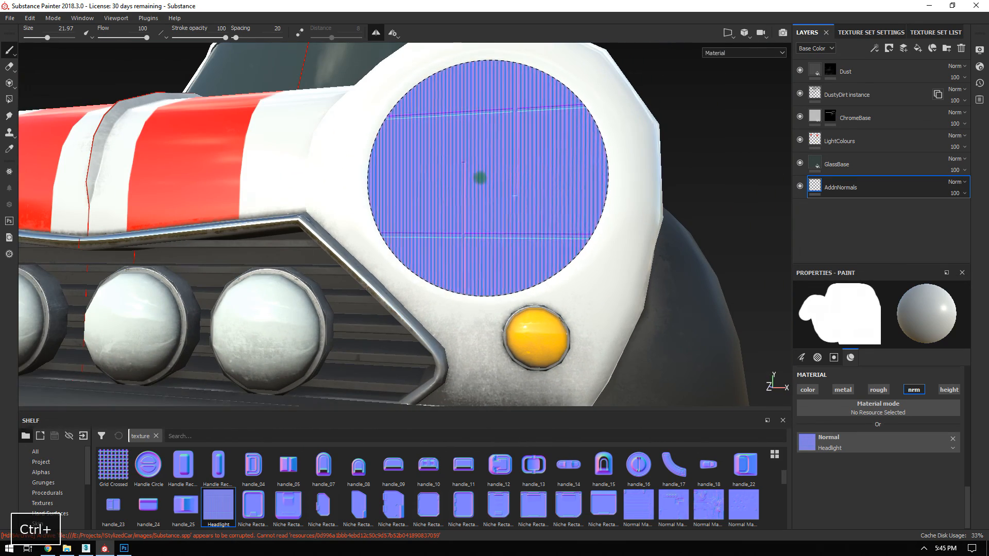
pyautogui.click(478, 176)
# Show the whole car again and frame the yellow indicator light with a smaller brush.
pyautogui.hotkey('alt', 'q')
pyautogui.keyDown('alt'); pyautogui.moveTo(659, 283); pyautogui.dragTo(598, 291); pyautogui.keyUp('alt')
pyautogui.keyDown('alt'); pyautogui.moveTo(599, 292); pyautogui.dragTo(146, 115, button='right'); pyautogui.keyUp('alt')
pyautogui.keyDown('alt'); pyautogui.moveTo(502, 232); pyautogui.dragTo(442, 249); pyautogui.keyUp('alt')
pyautogui.keyDown('alt'); pyautogui.moveTo(485, 273); pyautogui.dragTo(369, 241, button='middle'); pyautogui.keyUp('alt')
pyautogui.keyDown('alt'); pyautogui.moveTo(369, 241); pyautogui.dragTo(598, 343, button='right'); pyautogui.keyUp('alt')
pyautogui.keyDown('alt'); pyautogui.moveTo(599, 344); pyautogui.dragTo(634, 361); pyautogui.keyUp('alt')
pyautogui.keyDown('alt'); pyautogui.moveTo(634, 361); pyautogui.dragTo(596, 267, button='right'); pyautogui.keyUp('alt')
pyautogui.keyDown('alt'); pyautogui.moveTo(633, 298); pyautogui.dragTo(498, 194, button='middle'); pyautogui.keyUp('alt')
pyautogui.keyDown('alt'); pyautogui.moveTo(499, 195); pyautogui.dragTo(632, 378, button='right'); pyautogui.keyUp('alt')
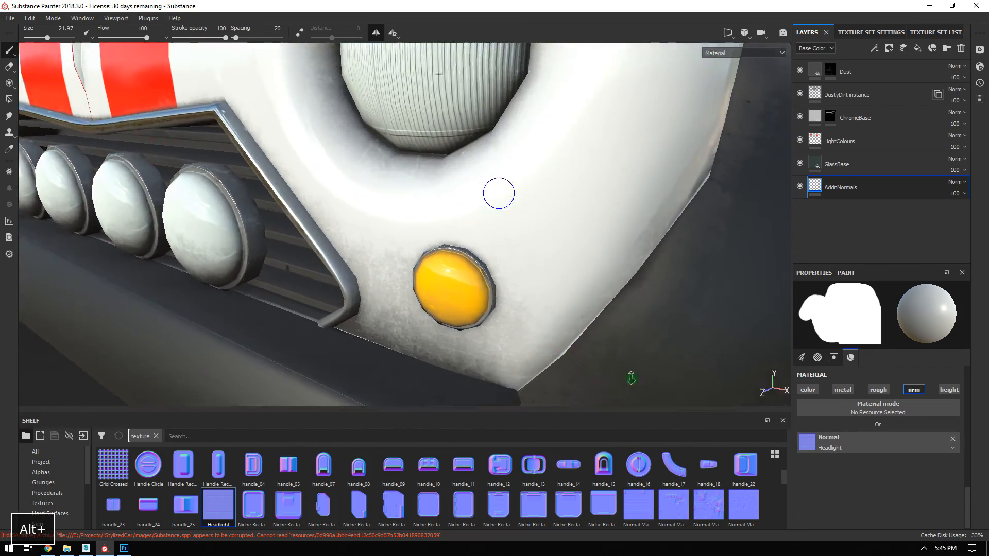
pyautogui.moveTo(631, 377)
pyautogui.keyDown('alt'); pyautogui.mouseDown()
pyautogui.moveTo(537, 303)
pyautogui.moveTo(590, 276)
pyautogui.mouseUp(); pyautogui.keyUp('alt')
pyautogui.moveTo(589, 276)
pyautogui.keyDown('alt'); pyautogui.mouseDown(button='right')
pyautogui.moveTo(443, 294)
pyautogui.moveTo(393, 279)
pyautogui.moveTo(374, 284)
pyautogui.moveTo(449, 279)
pyautogui.mouseUp(button='right'); pyautogui.keyUp('alt')
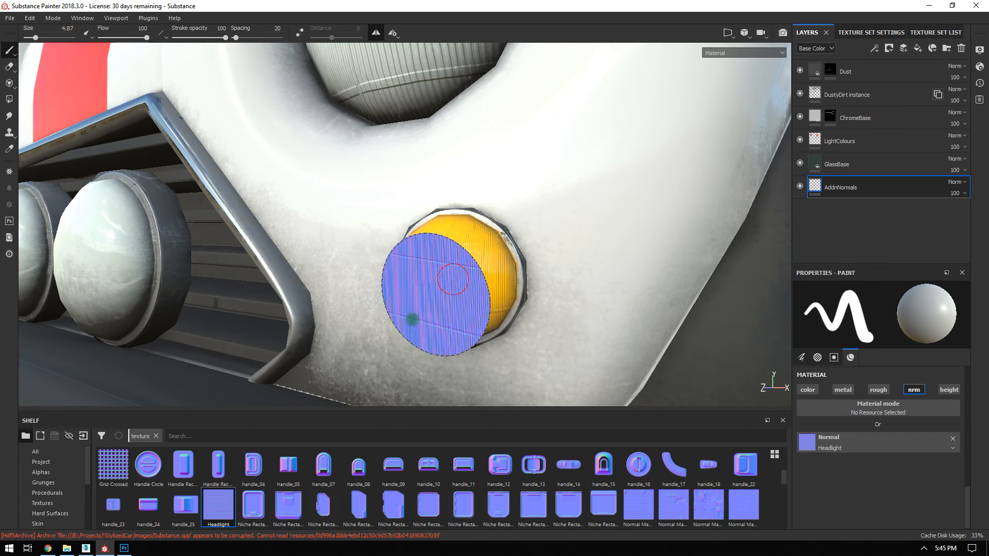
# Stamp the Headlight normal onto the centre headlight and the grille light with an enlarged brush.
pyautogui.keyDown('alt'); pyautogui.moveTo(365, 265); pyautogui.dragTo(487, 271); pyautogui.keyUp('alt')
pyautogui.keyDown('alt'); pyautogui.moveTo(477, 254); pyautogui.dragTo(638, 240, button='middle'); pyautogui.keyUp('alt')
pyautogui.keyDown('alt'); pyautogui.moveTo(647, 247); pyautogui.dragTo(536, 190, button='right'); pyautogui.keyUp('alt')
pyautogui.keyDown('alt'); pyautogui.moveTo(214, 162); pyautogui.dragTo(438, 135, button='middle'); pyautogui.keyUp('alt')
pyautogui.moveTo(411, 216)
pyautogui.keyDown('alt'); pyautogui.mouseDown(button='right')
pyautogui.moveTo(444, 247)
pyautogui.moveTo(479, 254)
pyautogui.moveTo(466, 251)
pyautogui.mouseUp(button='right'); pyautogui.keyUp('alt')
pyautogui.click(466, 251)
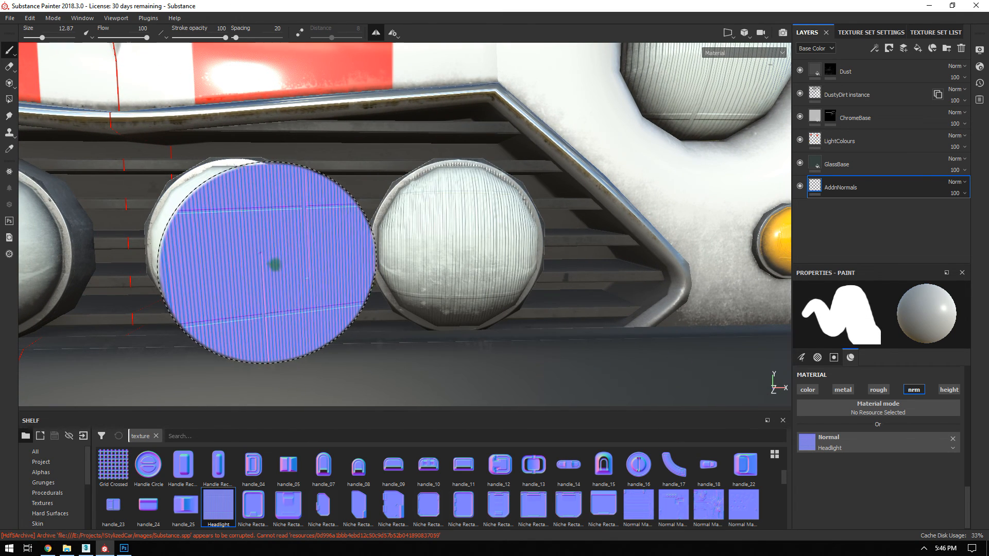
pyautogui.click(241, 248)
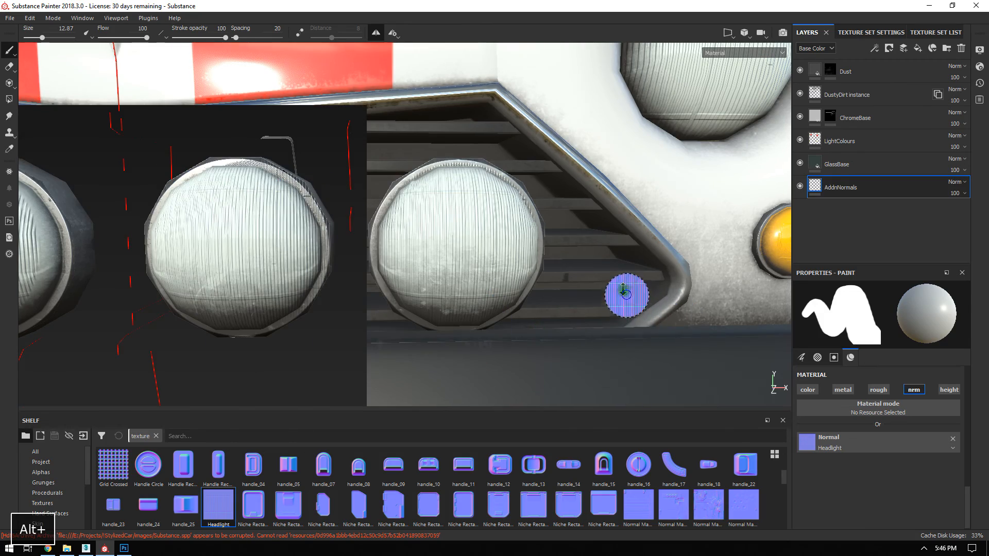
# Zoom and orbit around the front headlights to inspect the stamped pattern.
pyautogui.keyDown('alt'); pyautogui.moveTo(625, 292); pyautogui.dragTo(427, 203, button='right'); pyautogui.keyUp('alt')
pyautogui.keyDown('alt'); pyautogui.moveTo(427, 203); pyautogui.dragTo(546, 236, button='middle'); pyautogui.keyUp('alt')
pyautogui.keyDown('alt'); pyautogui.moveTo(546, 237); pyautogui.dragTo(465, 260); pyautogui.keyUp('alt')
pyautogui.keyDown('alt'); pyautogui.moveTo(466, 261); pyautogui.dragTo(561, 274, button='middle'); pyautogui.keyUp('alt')
pyautogui.keyDown('alt'); pyautogui.moveTo(301, 121); pyautogui.dragTo(283, 111, button='right'); pyautogui.keyUp('alt')
pyautogui.keyDown('alt'); pyautogui.moveTo(479, 254); pyautogui.dragTo(540, 276); pyautogui.keyUp('alt')
pyautogui.keyDown('alt'); pyautogui.moveTo(654, 309); pyautogui.dragTo(520, 194, button='right'); pyautogui.keyUp('alt')
pyautogui.keyDown('alt'); pyautogui.moveTo(629, 209); pyautogui.dragTo(684, 352, button='right'); pyautogui.keyUp('alt')
pyautogui.keyDown('alt'); pyautogui.moveTo(685, 352); pyautogui.dragTo(565, 280); pyautogui.keyUp('alt')
pyautogui.keyDown('alt'); pyautogui.moveTo(647, 188); pyautogui.dragTo(565, 265); pyautogui.keyUp('alt')
pyautogui.keyDown('alt'); pyautogui.moveTo(565, 265); pyautogui.dragTo(583, 289, button='right'); pyautogui.keyUp('alt')
pyautogui.keyDown('alt'); pyautogui.moveTo(375, 186); pyautogui.dragTo(406, 204); pyautogui.keyUp('alt')
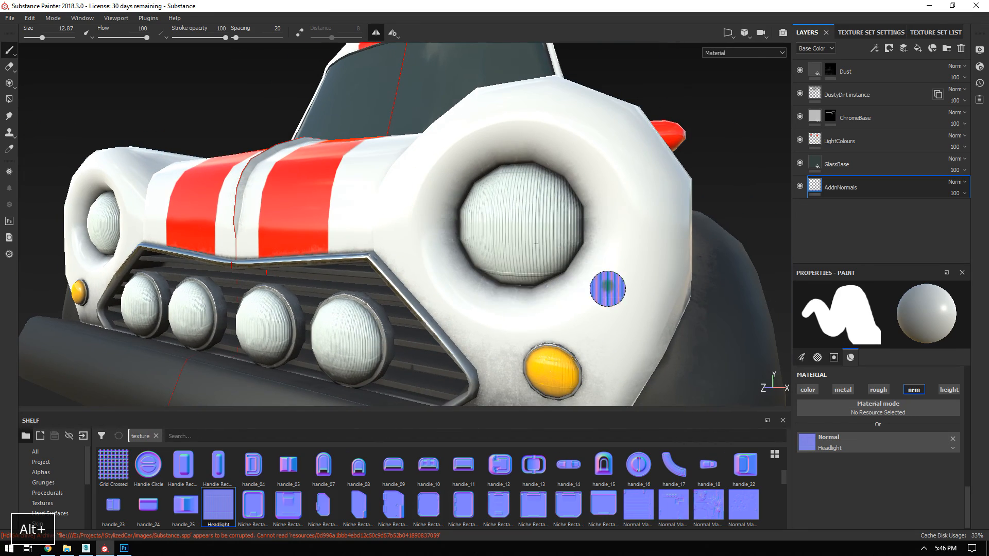
pyautogui.keyDown('alt'); pyautogui.moveTo(536, 242); pyautogui.dragTo(525, 304, button='right'); pyautogui.keyUp('alt')
pyautogui.keyDown('alt'); pyautogui.moveTo(526, 304); pyautogui.dragTo(391, 170, button='middle'); pyautogui.keyUp('alt')
pyautogui.keyDown('alt'); pyautogui.moveTo(391, 170); pyautogui.dragTo(217, 102, button='right'); pyautogui.keyUp('alt')
pyautogui.keyDown('alt'); pyautogui.moveTo(216, 102); pyautogui.dragTo(355, 137); pyautogui.keyUp('alt')
# Orbit past the door to frame the rear tail lights and rotate the environment lighting.
pyautogui.keyDown('alt'); pyautogui.moveTo(557, 242); pyautogui.dragTo(450, 180, button='right'); pyautogui.keyUp('alt')
pyautogui.keyDown('alt'); pyautogui.moveTo(450, 180); pyautogui.dragTo(455, 139, button='middle'); pyautogui.keyUp('alt')
pyautogui.keyDown('alt'); pyautogui.moveTo(675, 199); pyautogui.dragTo(561, 216); pyautogui.keyUp('alt')
pyautogui.keyDown('alt'); pyautogui.moveTo(561, 217); pyautogui.dragTo(288, 200, button='middle'); pyautogui.keyUp('alt')
pyautogui.keyDown('alt'); pyautogui.moveTo(289, 201); pyautogui.dragTo(361, 196, button='right'); pyautogui.keyUp('alt')
pyautogui.keyDown('alt'); pyautogui.moveTo(360, 196); pyautogui.dragTo(290, 252); pyautogui.keyUp('alt')
pyautogui.keyDown('alt'); pyautogui.moveTo(412, 237); pyautogui.dragTo(314, 206, button='middle'); pyautogui.keyUp('alt')
pyautogui.keyDown('alt'); pyautogui.moveTo(313, 206); pyautogui.dragTo(376, 260, button='right'); pyautogui.keyUp('alt')
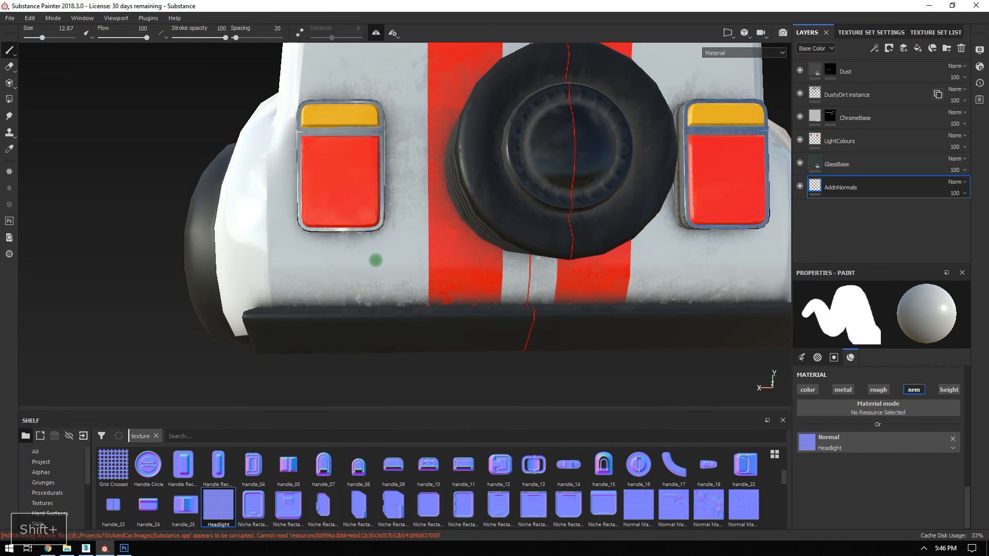
# Replace the round brush alpha with a square stamp and stamp the Headlight normal on the tail lights.
pyautogui.scroll(5, 849, 434)
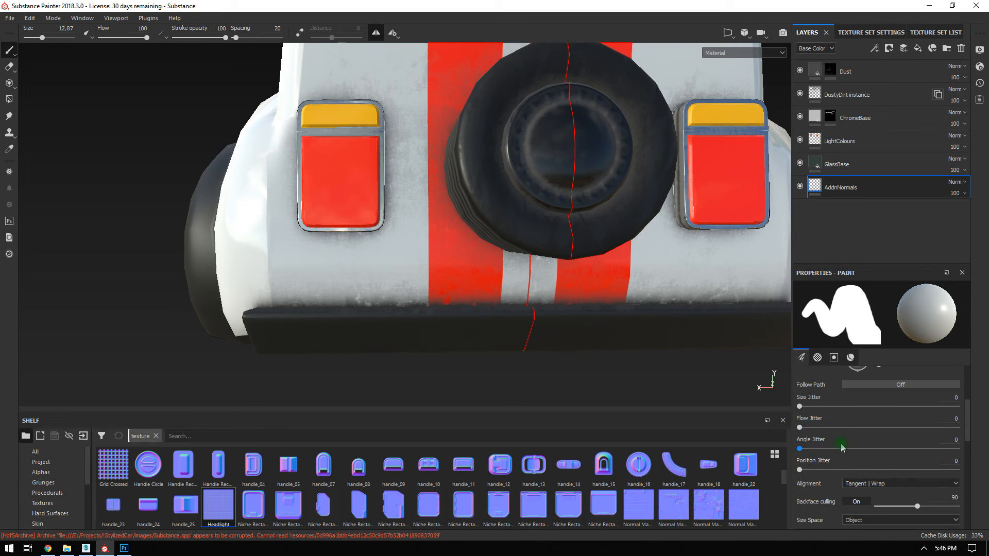
pyautogui.scroll(-5, 845, 445)
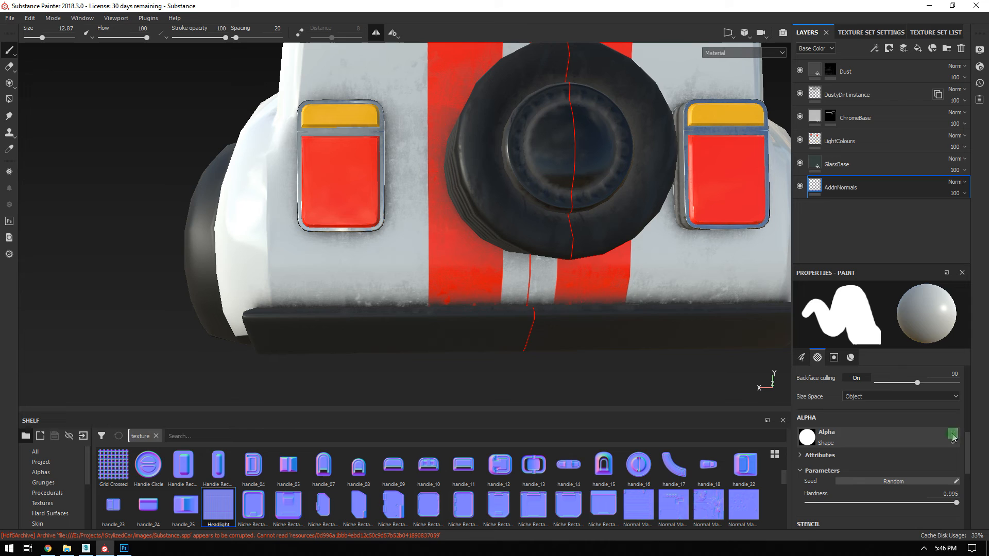
pyautogui.click(953, 438)
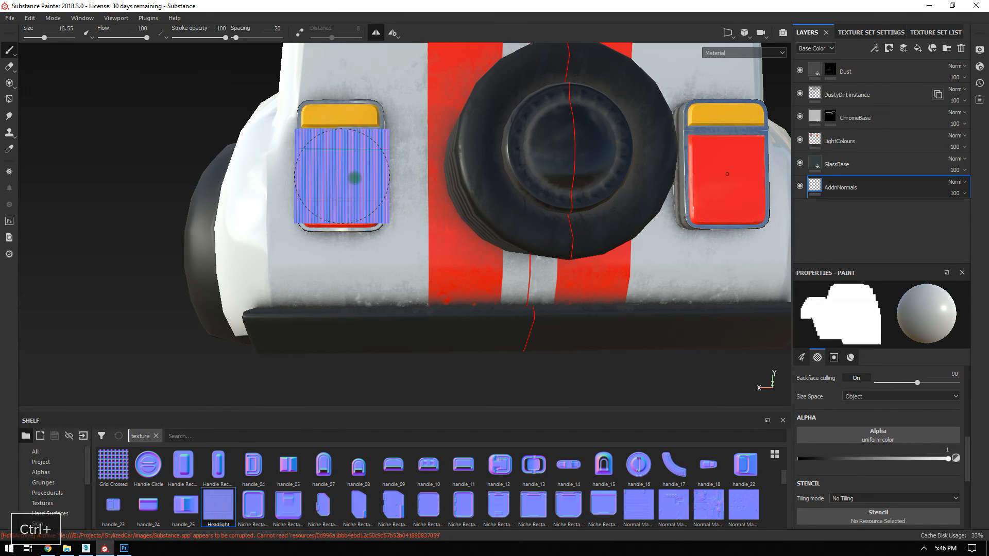
pyautogui.keyDown('ctrl'); pyautogui.moveTo(727, 175); pyautogui.dragTo(738, 184, button='right'); pyautogui.keyUp('ctrl')
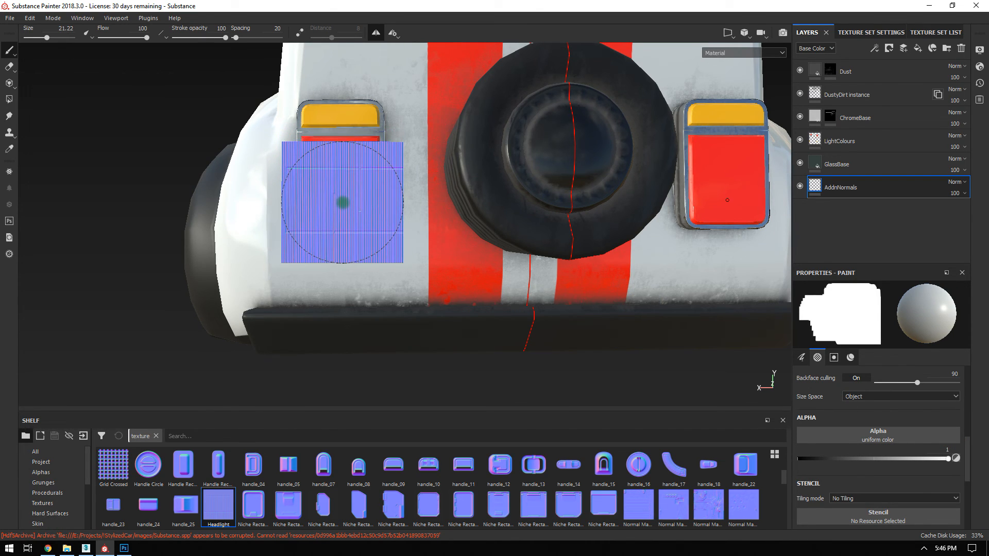
pyautogui.click(343, 193)
# Try a brush size of about 36 on the tail light, then undo that stamp.
pyautogui.keyDown('alt'); pyautogui.moveTo(486, 327); pyautogui.dragTo(424, 249); pyautogui.keyUp('alt')
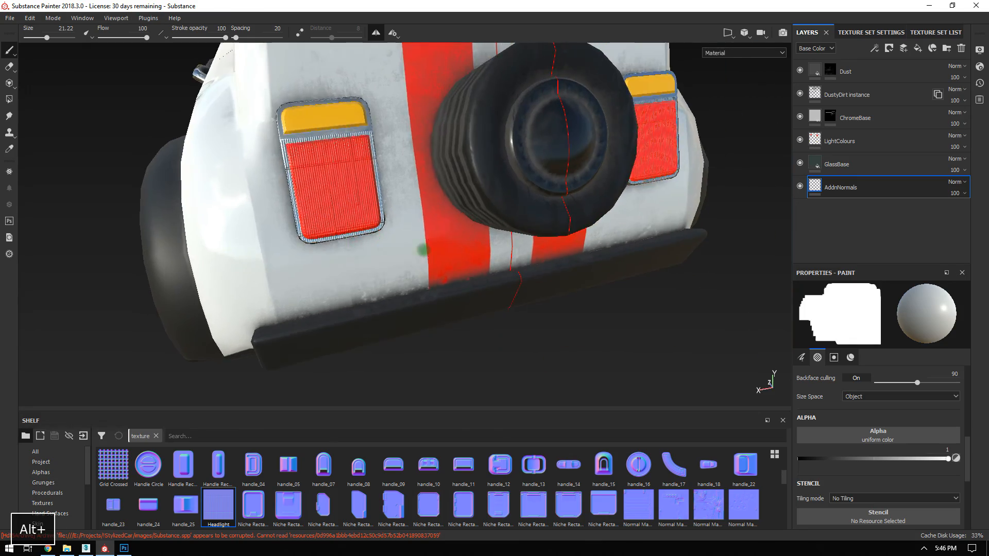
pyautogui.keyDown('alt'); pyautogui.moveTo(345, 203); pyautogui.dragTo(421, 244, button='right'); pyautogui.keyUp('alt')
pyautogui.moveTo(422, 245)
pyautogui.keyDown('alt'); pyautogui.mouseDown()
pyautogui.moveTo(426, 287)
pyautogui.moveTo(426, 278)
pyautogui.moveTo(467, 278)
pyautogui.mouseUp(); pyautogui.keyUp('alt')
pyautogui.moveTo(451, 229)
pyautogui.keyDown('ctrl'); pyautogui.mouseDown(button='right')
pyautogui.moveTo(433, 223)
pyautogui.moveTo(488, 216)
pyautogui.mouseUp(button='right'); pyautogui.keyUp('ctrl')
pyautogui.moveTo(457, 192)
pyautogui.keyDown('alt'); pyautogui.mouseDown()
pyautogui.moveTo(429, 194)
pyautogui.moveTo(426, 261)
pyautogui.moveTo(425, 248)
pyautogui.mouseUp(); pyautogui.keyUp('alt')
pyautogui.scroll(5, 415, 211)
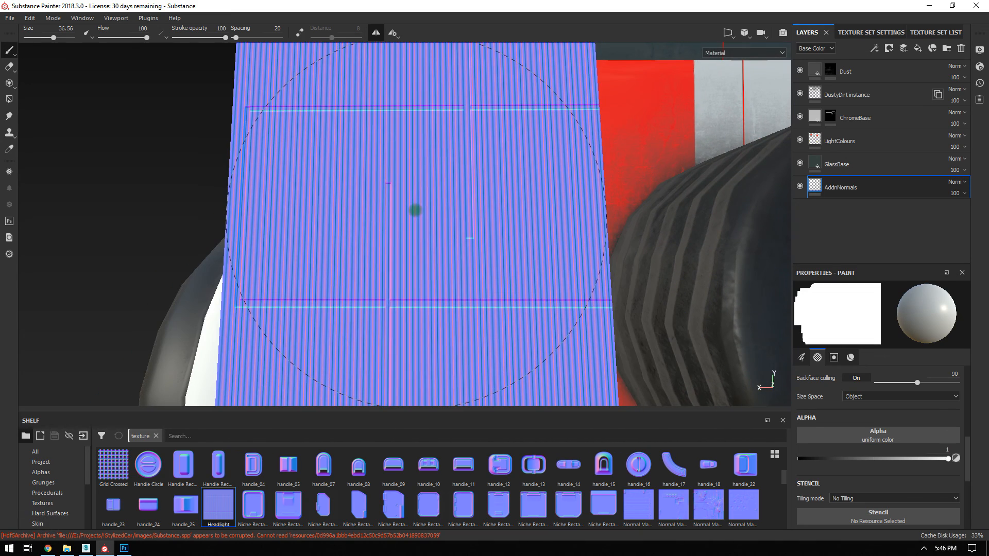
pyautogui.scroll(-5, 415, 210)
pyautogui.hotkey('ctrl', 'z')
# Resize the brush to about 45 and restamp the tail light from a lower angle.
pyautogui.scroll(5, 417, 208)
pyautogui.keyDown('ctrl'); pyautogui.moveTo(417, 208); pyautogui.dragTo(309, 199, button='right'); pyautogui.keyUp('ctrl')
pyautogui.moveTo(417, 199)
pyautogui.keyDown('ctrl'); pyautogui.mouseDown(button='right')
pyautogui.moveTo(401, 198)
pyautogui.moveTo(490, 192)
pyautogui.mouseUp(button='right'); pyautogui.keyUp('ctrl')
pyautogui.keyDown('ctrl'); pyautogui.moveTo(429, 190); pyautogui.dragTo(437, 190, button='right'); pyautogui.keyUp('ctrl')
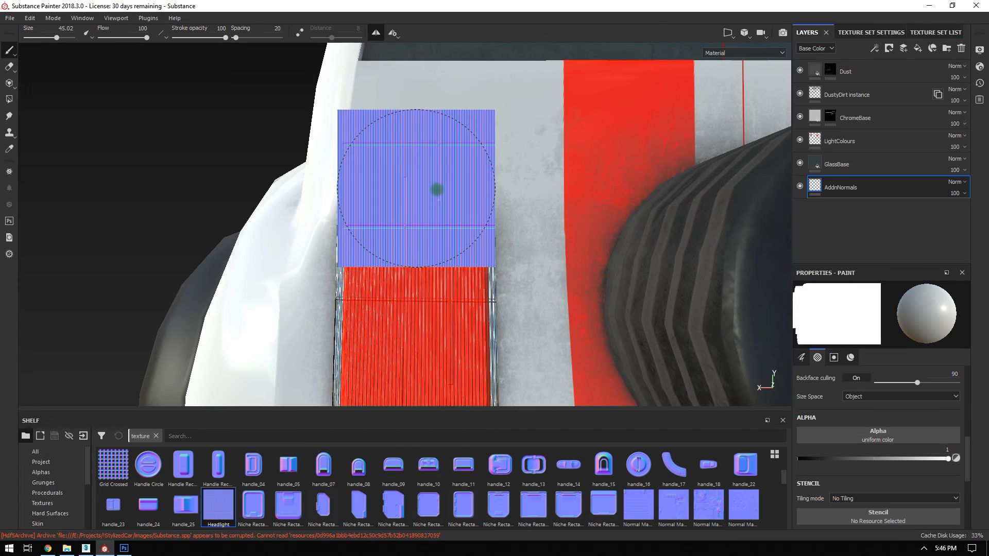
pyautogui.keyDown('alt'); pyautogui.moveTo(520, 324); pyautogui.dragTo(495, 257); pyautogui.keyUp('alt')
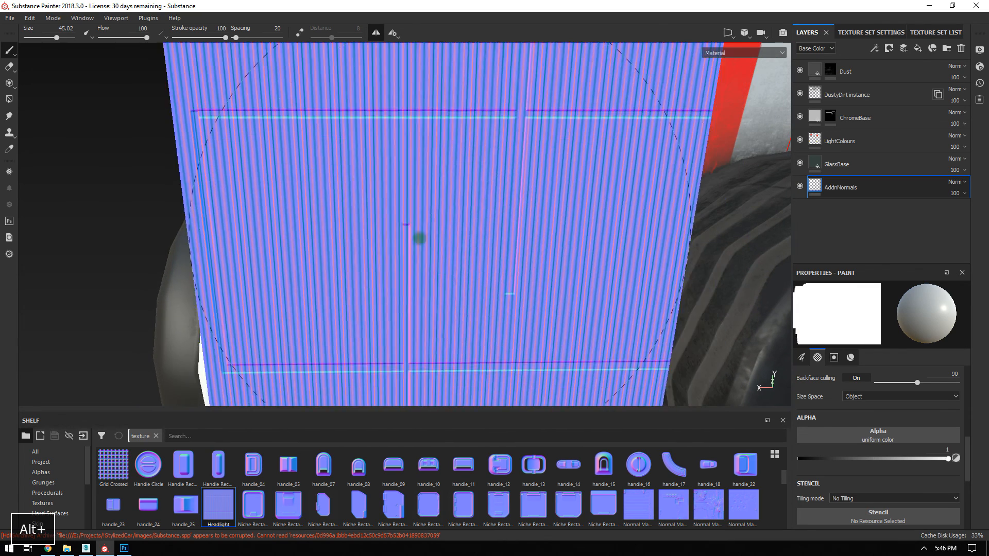
pyautogui.click(407, 210)
# Undo the ribbing on the yellow and red parts and restamp the whole tail light with a larger brush.
pyautogui.hotkey('ctrl', 'z')
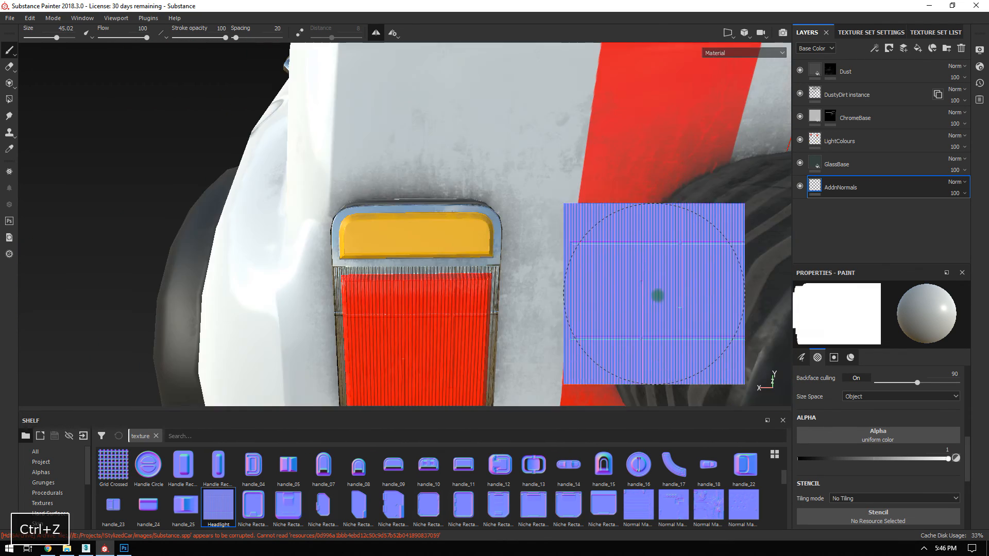
pyautogui.keyDown('alt'); pyautogui.moveTo(594, 312); pyautogui.dragTo(521, 227, button='right'); pyautogui.keyUp('alt')
pyautogui.hotkey('ctrl', 'z')
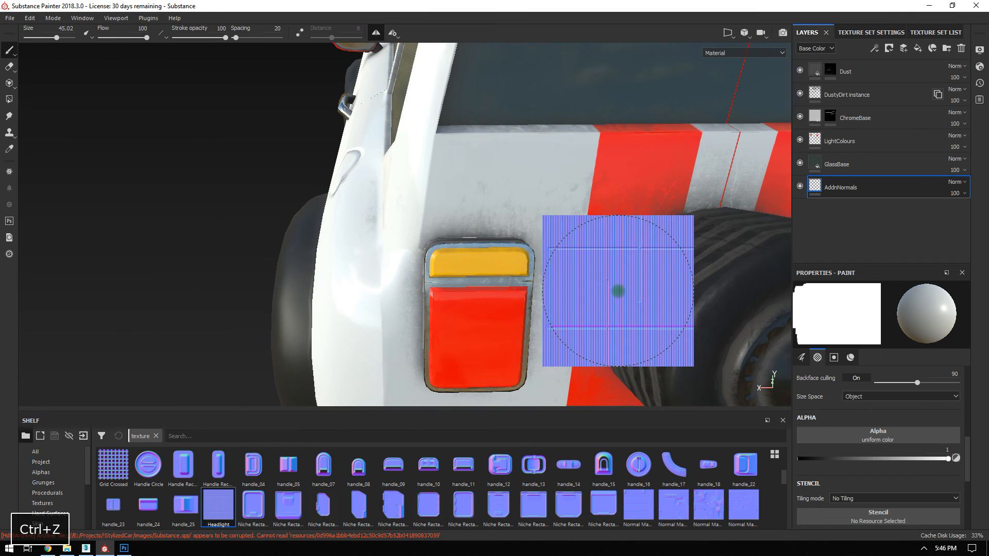
pyautogui.keyDown('alt'); pyautogui.moveTo(617, 291); pyautogui.dragTo(532, 226, button='middle'); pyautogui.keyUp('alt')
pyautogui.keyDown('ctrl'); pyautogui.moveTo(456, 230); pyautogui.dragTo(463, 230, button='right'); pyautogui.keyUp('ctrl')
pyautogui.click(425, 230)
# Inspect the ribbed tail light from above, front and side, then switch to the eraser.
pyautogui.keyDown('alt'); pyautogui.moveTo(747, 335); pyautogui.dragTo(561, 177); pyautogui.keyUp('alt')
pyautogui.keyDown('alt'); pyautogui.moveTo(561, 177); pyautogui.dragTo(697, 296, button='right'); pyautogui.keyUp('alt')
pyautogui.keyDown('alt'); pyautogui.moveTo(697, 296); pyautogui.dragTo(632, 285); pyautogui.keyUp('alt')
pyautogui.keyDown('alt'); pyautogui.moveTo(631, 285); pyautogui.dragTo(632, 178, button='middle'); pyautogui.keyUp('alt')
pyautogui.keyDown('alt'); pyautogui.moveTo(632, 177); pyautogui.dragTo(576, 229); pyautogui.keyUp('alt')
pyautogui.keyDown('alt'); pyautogui.moveTo(528, 257); pyautogui.dragTo(505, 221); pyautogui.keyUp('alt')
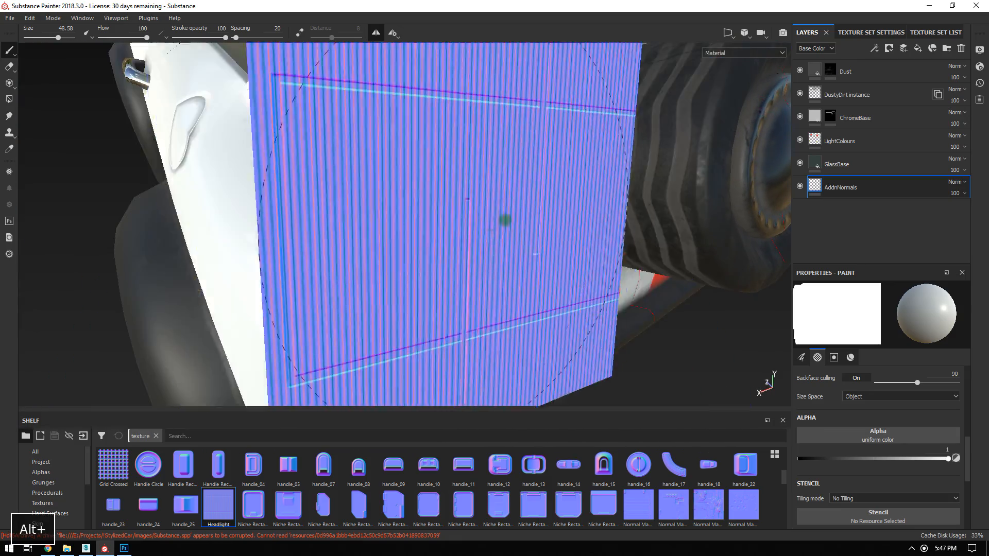
pyautogui.moveTo(593, 309)
pyautogui.keyDown('alt'); pyautogui.mouseDown()
pyautogui.moveTo(676, 278)
pyautogui.moveTo(678, 299)
pyautogui.moveTo(649, 307)
pyautogui.moveTo(577, 302)
pyautogui.mouseUp(); pyautogui.keyUp('alt')
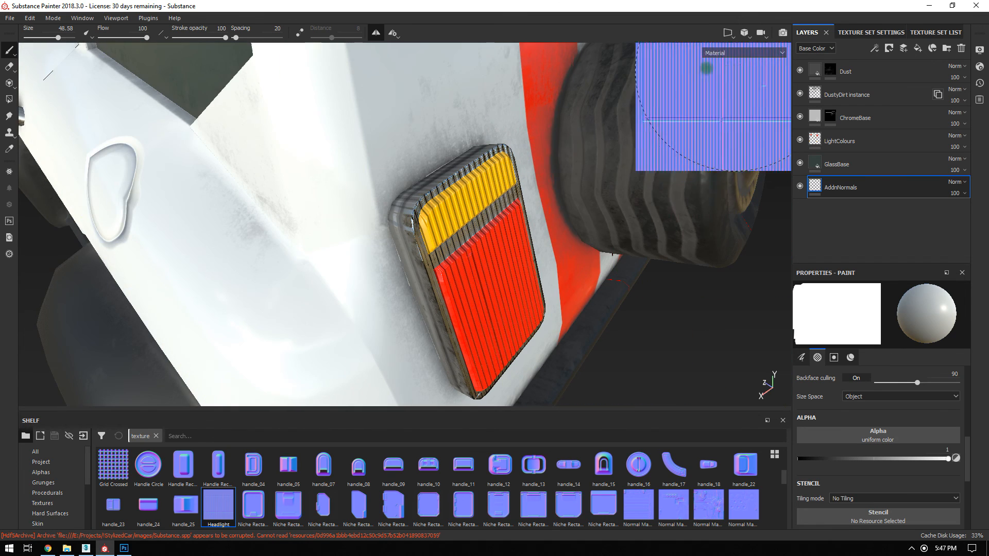
pyautogui.click(10, 67)
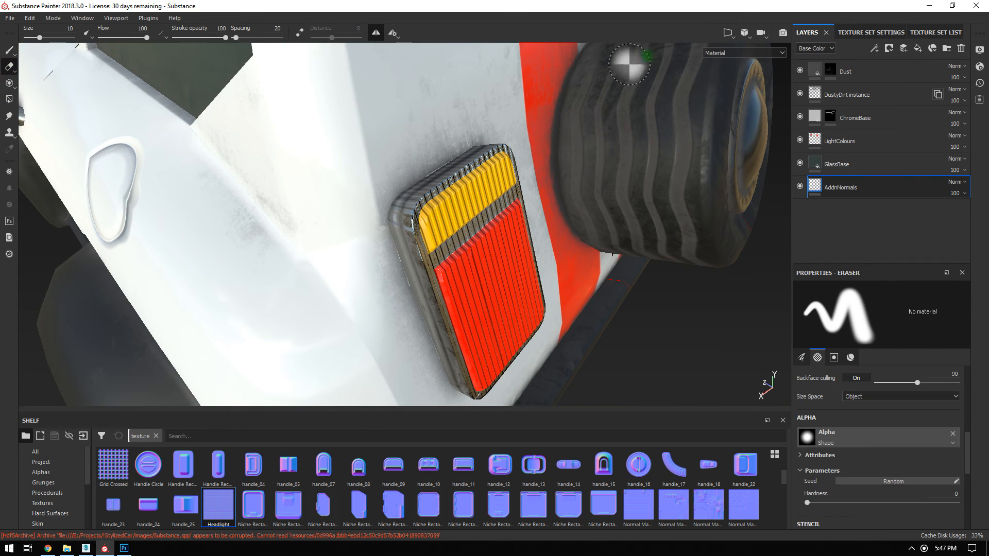
# Check the stamp in the 2D-only UV view, then return to the 3D-only view.
pyautogui.click(728, 34)
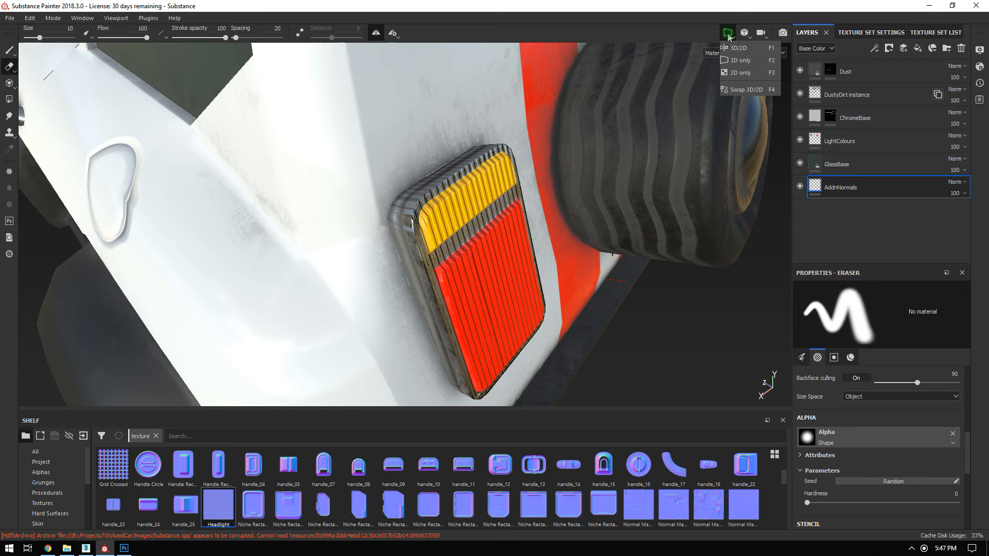
pyautogui.click(740, 74)
pyautogui.scroll(-3, 589, 169)
pyautogui.keyDown('alt'); pyautogui.moveTo(590, 170); pyautogui.dragTo(455, 316, button='middle'); pyautogui.keyUp('alt')
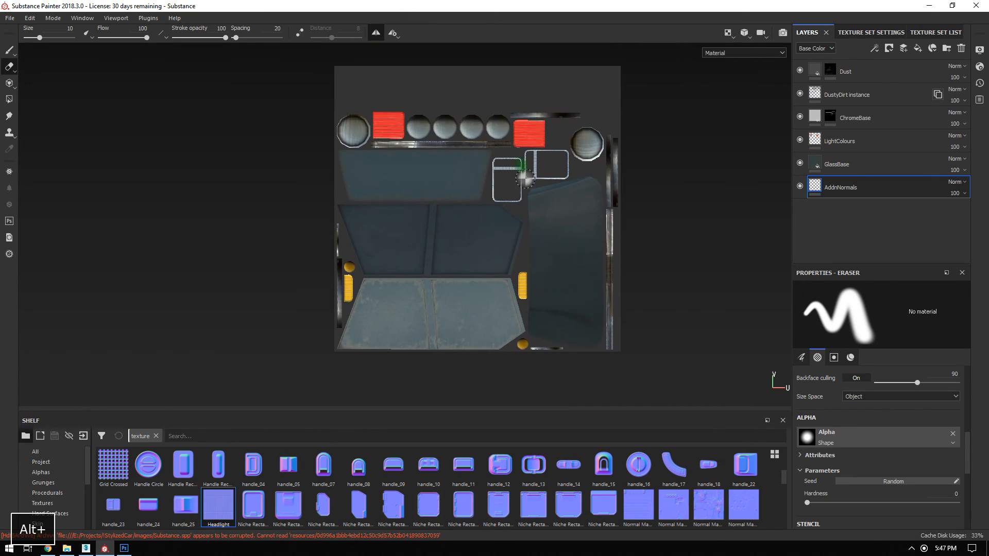
pyautogui.scroll(5, 525, 183)
pyautogui.keyDown('alt'); pyautogui.moveTo(541, 157); pyautogui.dragTo(549, 199, button='middle'); pyautogui.keyUp('alt')
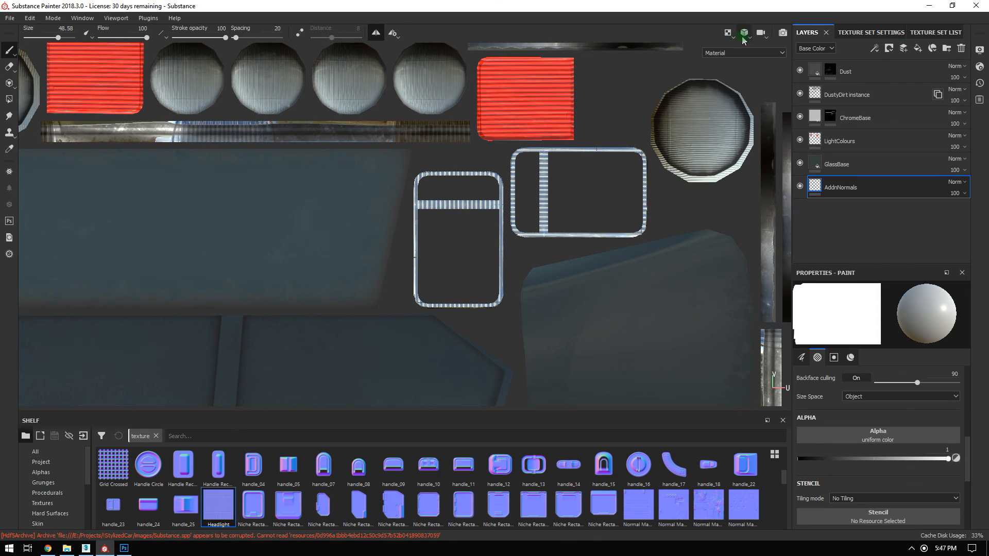
pyautogui.click(727, 33)
pyautogui.click(736, 60)
pyautogui.keyDown('alt'); pyautogui.moveTo(654, 165); pyautogui.dragTo(433, 168); pyautogui.keyUp('alt')
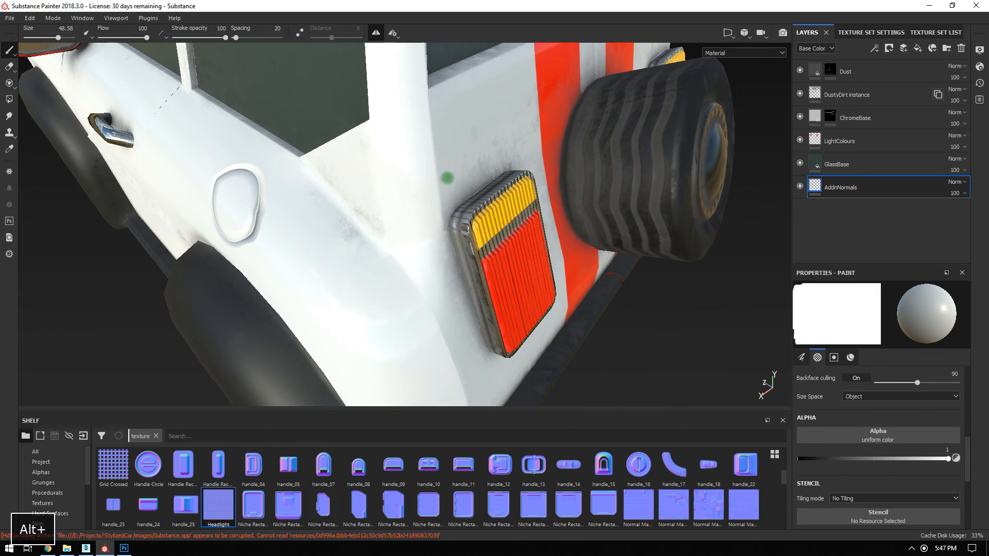
# Add a white mask to the AddnNormals layer and pick Polygon Fill in polygon mode.
pyautogui.click(831, 195)
pyautogui.rightClick(831, 196)
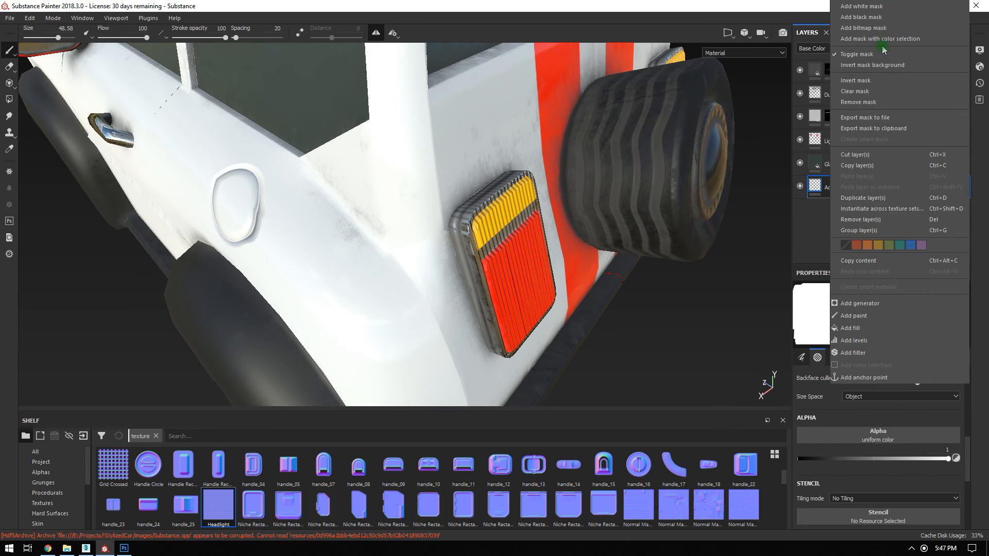
pyautogui.click(857, 12)
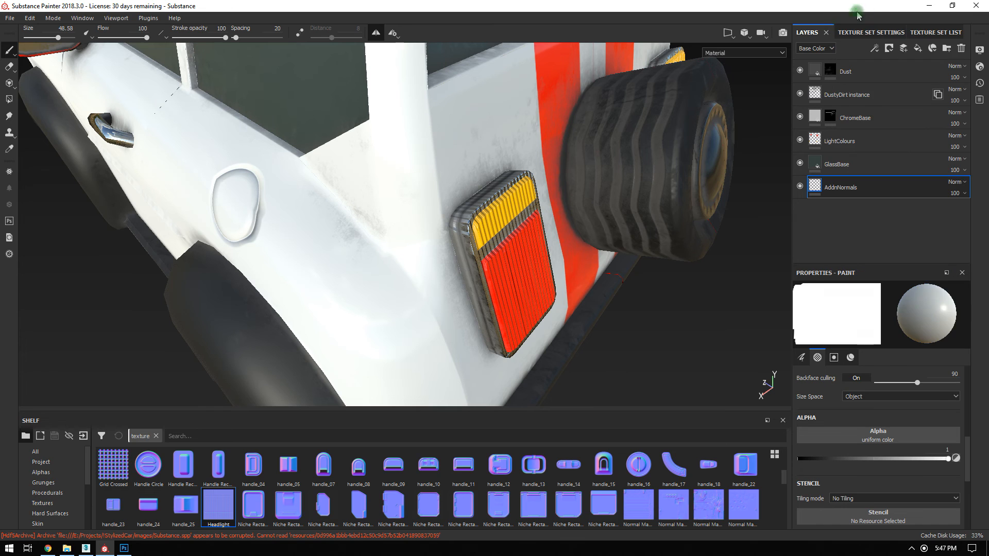
pyautogui.click(9, 100)
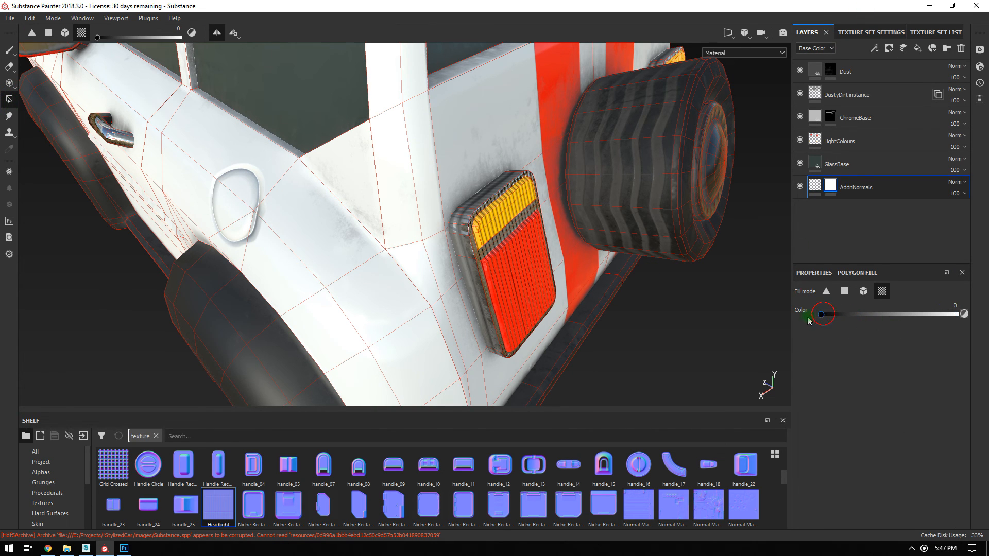
pyautogui.keyDown('alt'); pyautogui.moveTo(459, 251); pyautogui.dragTo(621, 360, button='right'); pyautogui.keyUp('alt')
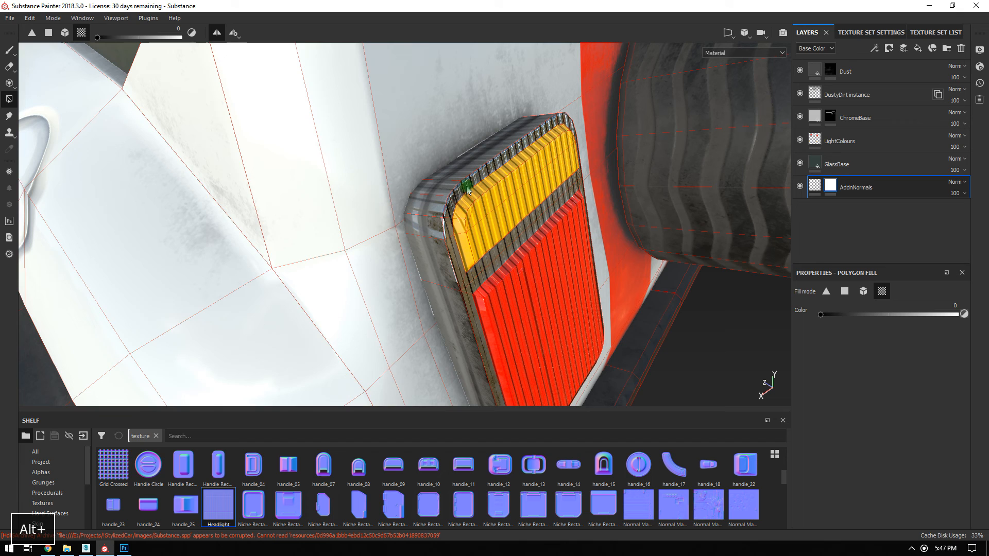
pyautogui.click(843, 292)
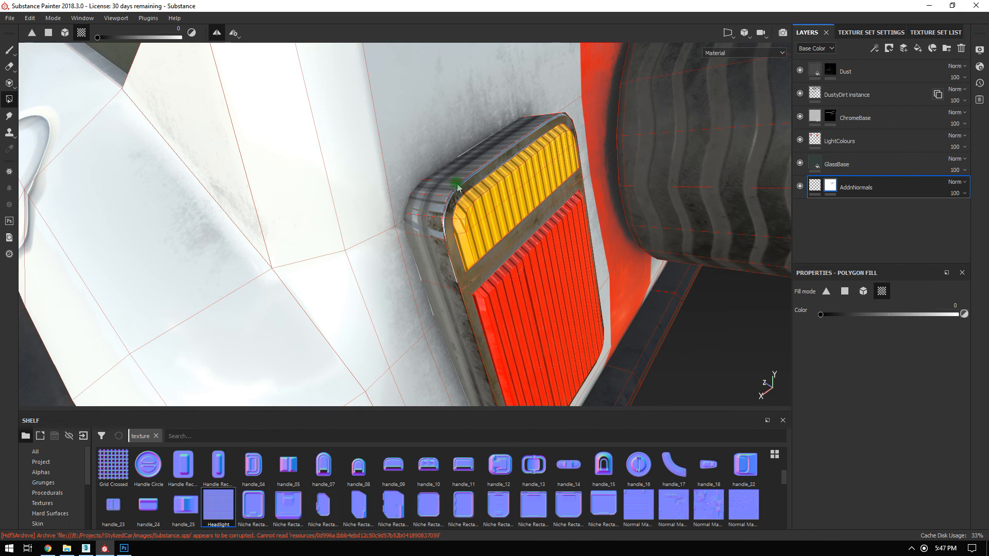
# Inspect the grille and orange side lights, then go back to the Paint brush.
pyautogui.keyDown('alt'); pyautogui.moveTo(443, 177); pyautogui.dragTo(362, 185); pyautogui.keyUp('alt')
pyautogui.keyDown('alt'); pyautogui.moveTo(362, 185); pyautogui.dragTo(521, 172, button='middle'); pyautogui.keyUp('alt')
pyautogui.keyDown('alt'); pyautogui.moveTo(520, 172); pyautogui.dragTo(435, 287, button='right'); pyautogui.keyUp('alt')
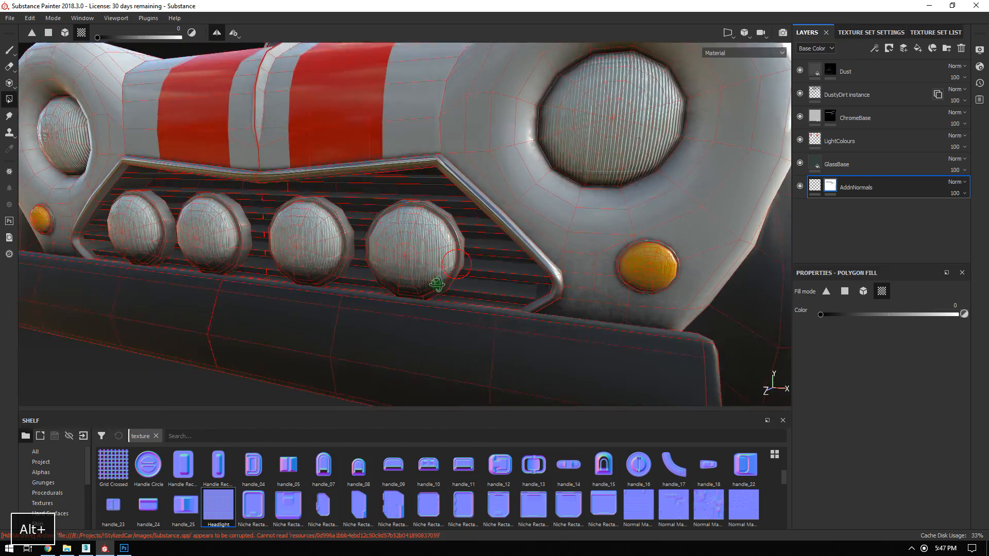
pyautogui.keyDown('alt'); pyautogui.moveTo(444, 232); pyautogui.dragTo(932, 428, button='right'); pyautogui.keyUp('alt')
pyautogui.keyDown('alt'); pyautogui.moveTo(443, 232); pyautogui.dragTo(424, 196); pyautogui.keyUp('alt')
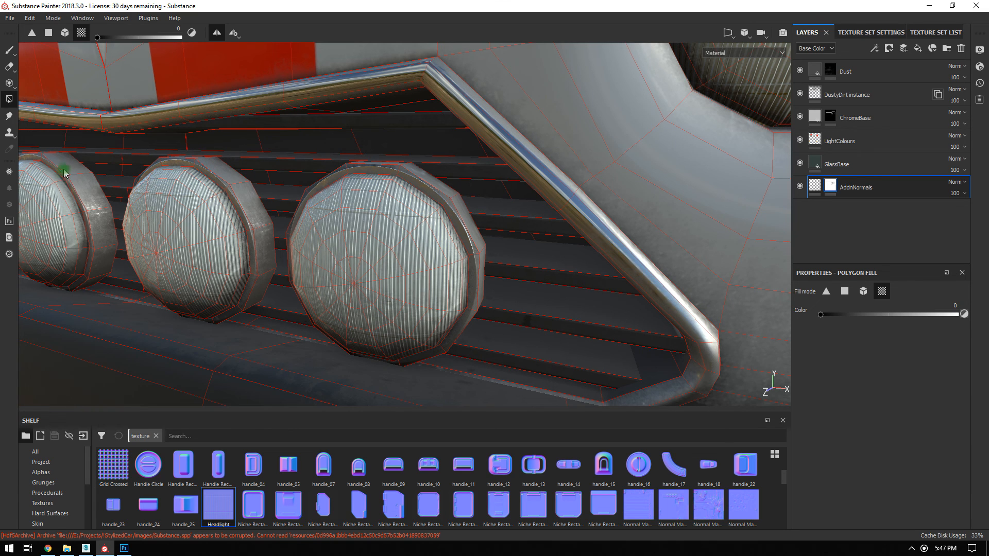
pyautogui.keyDown('alt'); pyautogui.moveTo(559, 258); pyautogui.dragTo(412, 258, button='middle'); pyautogui.keyUp('alt')
pyautogui.keyDown('alt'); pyautogui.moveTo(413, 258); pyautogui.dragTo(438, 233); pyautogui.keyUp('alt')
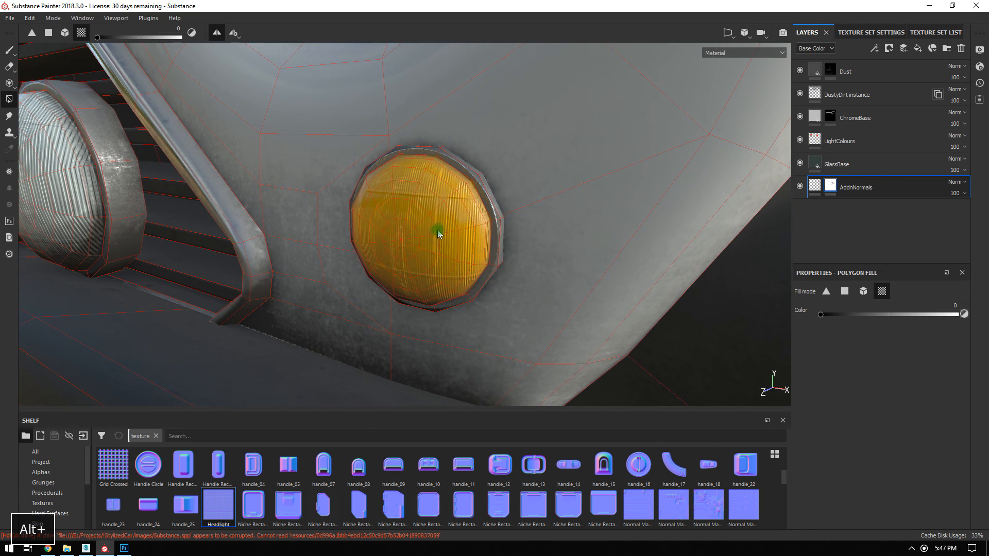
pyautogui.click(12, 51)
pyautogui.keyDown('alt'); pyautogui.moveTo(559, 296); pyautogui.dragTo(611, 201, button='right'); pyautogui.keyUp('alt')
pyautogui.keyDown('alt'); pyautogui.moveTo(611, 201); pyautogui.dragTo(559, 300); pyautogui.keyUp('alt')
pyautogui.keyDown('alt'); pyautogui.moveTo(596, 291); pyautogui.dragTo(577, 70, button='right'); pyautogui.keyUp('alt')
pyautogui.keyDown('alt'); pyautogui.moveTo(562, 72); pyautogui.dragTo(22, 78); pyautogui.keyUp('alt')
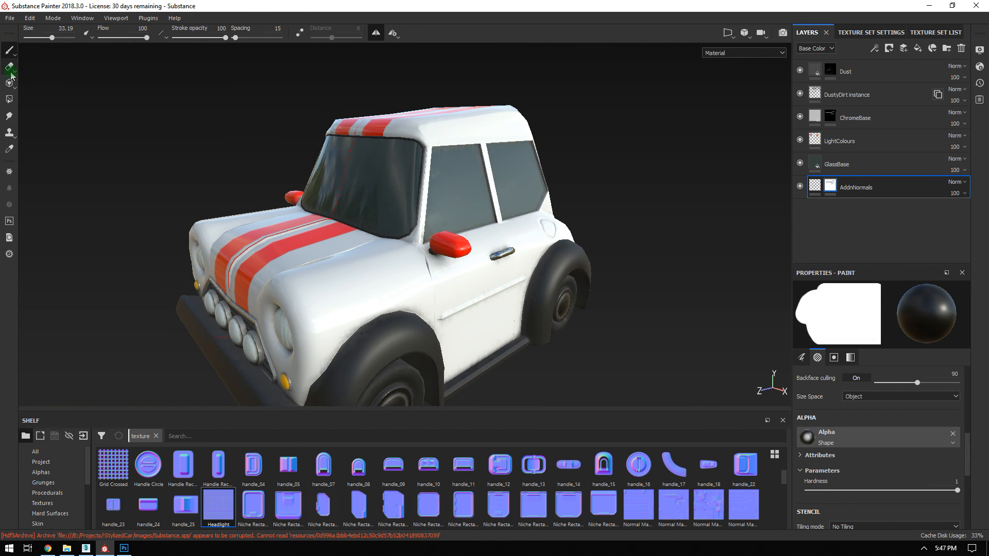
pyautogui.click(378, 31)
pyautogui.keyDown('alt'); pyautogui.moveTo(531, 180); pyautogui.dragTo(399, 107, button='right'); pyautogui.keyUp('alt')
pyautogui.keyDown('alt'); pyautogui.moveTo(455, 154); pyautogui.dragTo(465, 136); pyautogui.keyUp('alt')
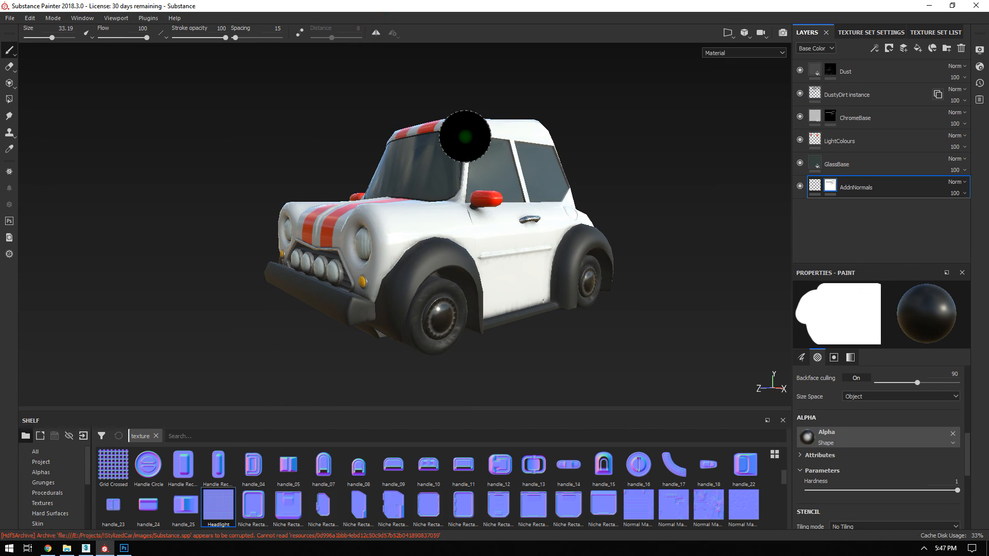
pyautogui.keyDown('alt'); pyautogui.moveTo(334, 186); pyautogui.dragTo(443, 216); pyautogui.keyUp('alt')
pyautogui.keyDown('alt'); pyautogui.moveTo(443, 216); pyautogui.dragTo(524, 237, button='right'); pyautogui.keyUp('alt')
pyautogui.keyDown('alt'); pyautogui.moveTo(525, 237); pyautogui.dragTo(516, 222); pyautogui.keyUp('alt')
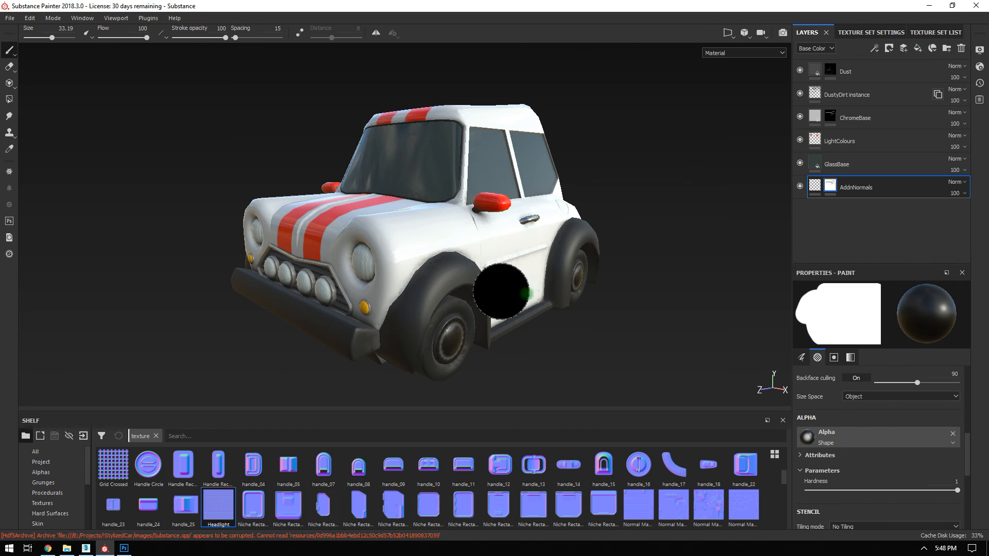
pyautogui.keyDown('alt'); pyautogui.moveTo(492, 250); pyautogui.dragTo(531, 218); pyautogui.keyUp('alt')
pyautogui.keyDown('alt'); pyautogui.moveTo(538, 242); pyautogui.dragTo(541, 251, button='right'); pyautogui.keyUp('alt')
pyautogui.moveTo(541, 251)
pyautogui.keyDown('alt'); pyautogui.mouseDown()
pyautogui.moveTo(552, 227)
pyautogui.moveTo(490, 193)
pyautogui.moveTo(490, 209)
pyautogui.mouseUp(); pyautogui.keyUp('alt')
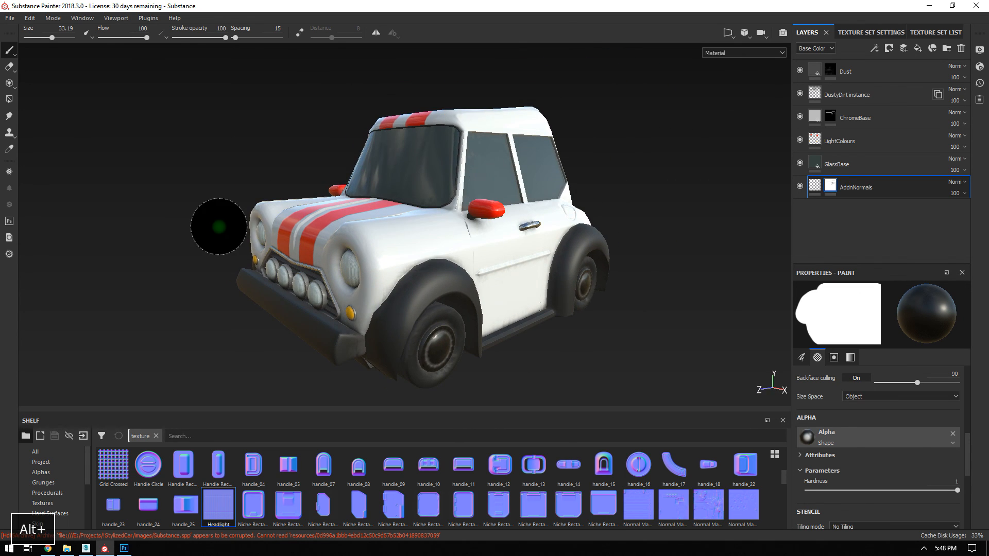
pyautogui.click(10, 20)
# Set the export path to a new 'Textures' folder in E:/Projects/!StylizedCar/images.
pyautogui.click(52, 201)
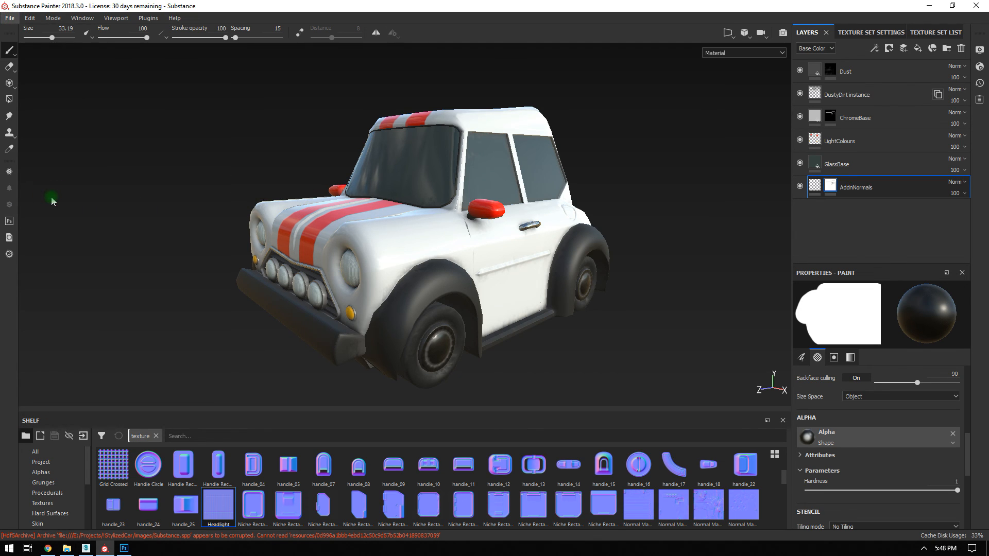
pyautogui.click(428, 125)
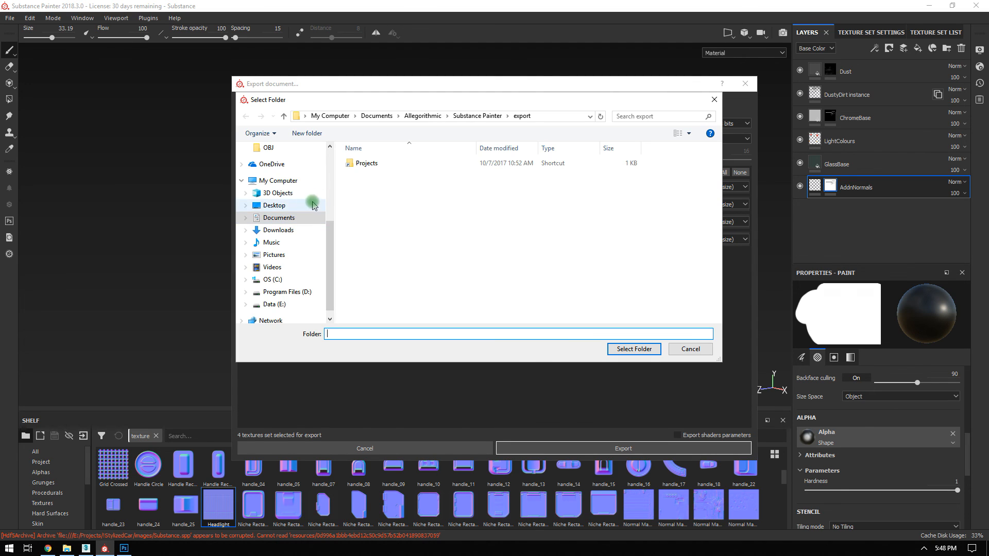
pyautogui.doubleClick(360, 162)
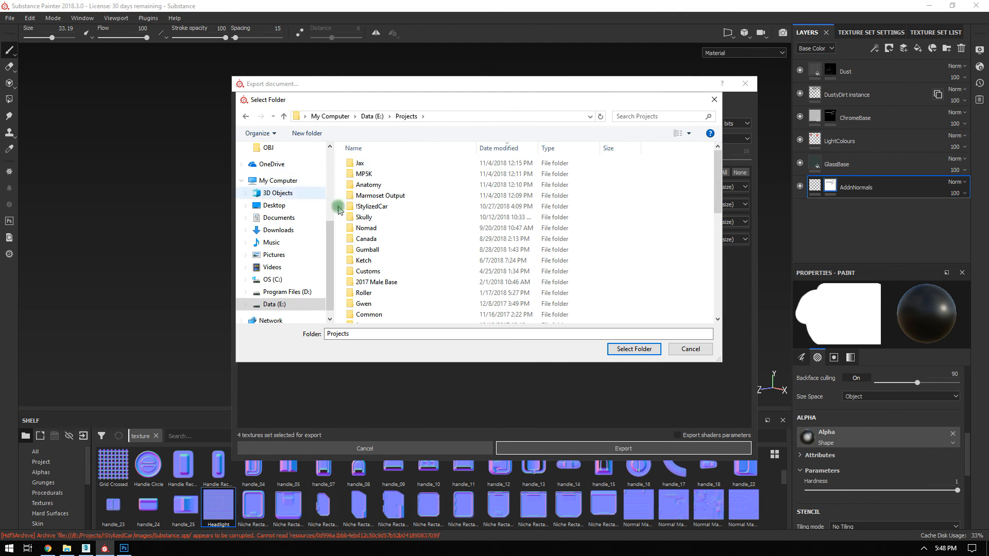
pyautogui.doubleClick(372, 206)
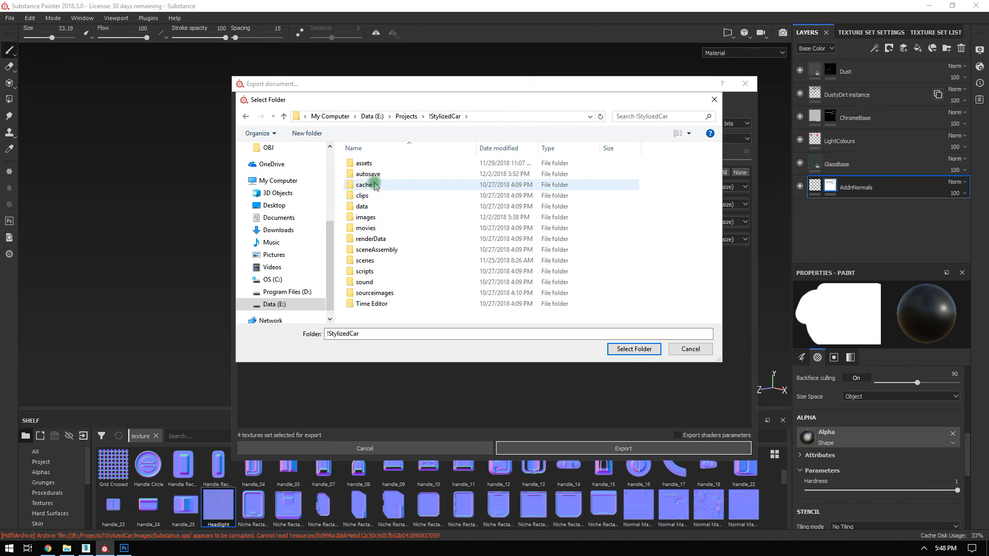
pyautogui.doubleClick(372, 219)
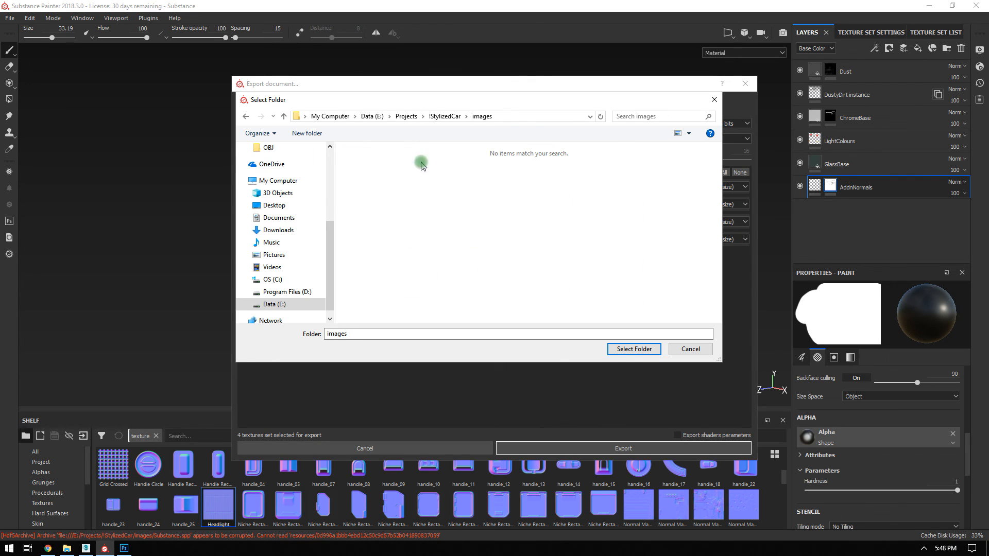
pyautogui.click(323, 134)
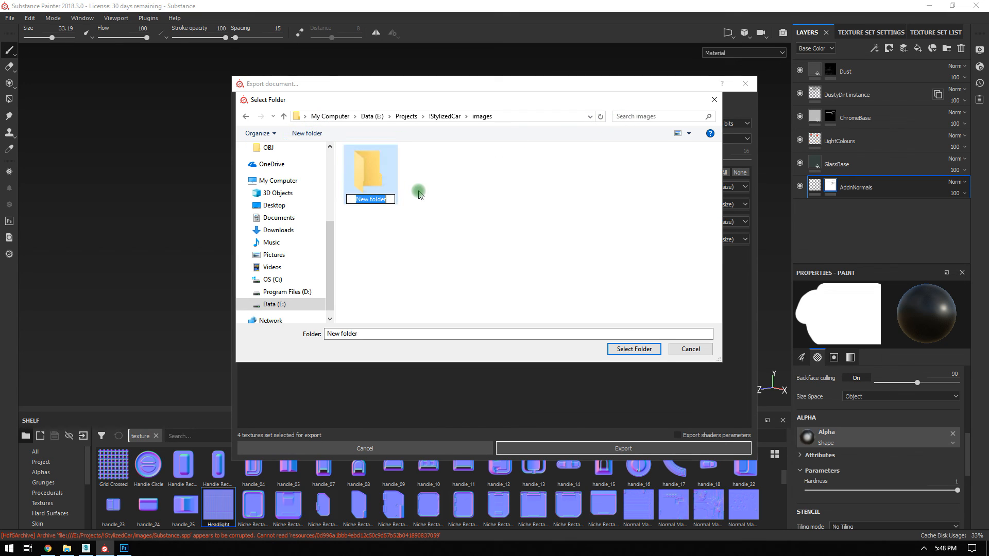
pyautogui.write('Textures')
pyautogui.press('Return')
pyautogui.press('Return')
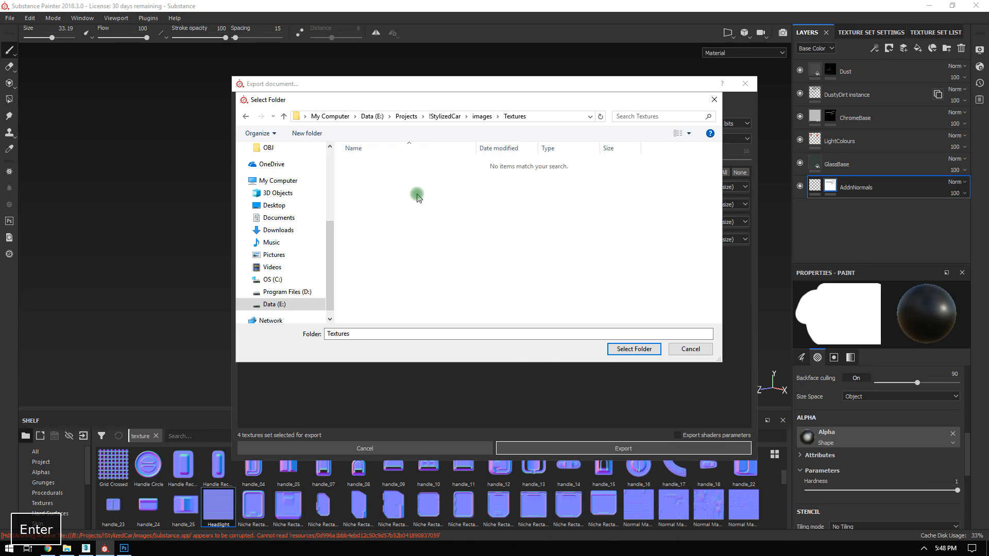
pyautogui.click(635, 349)
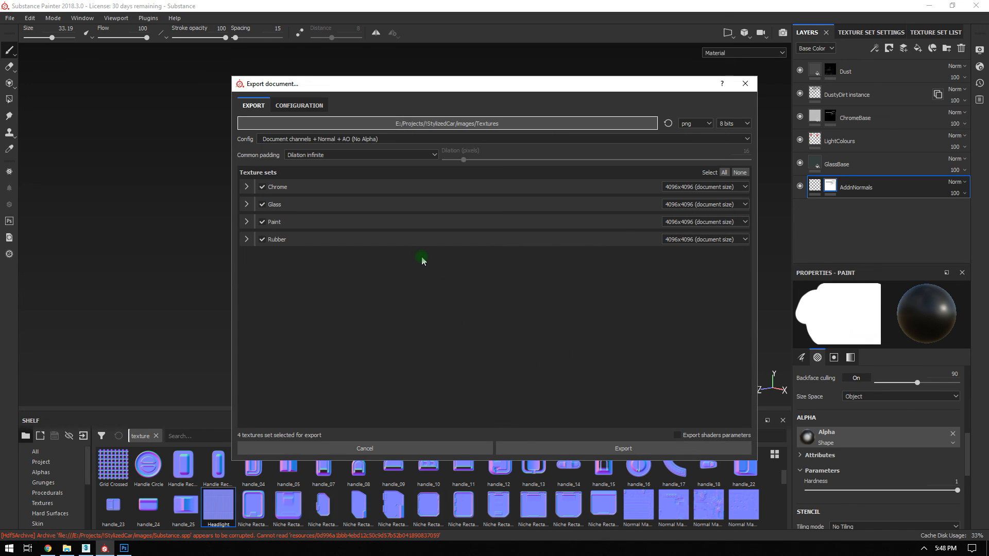
# Choose the Unreal Engine 4 (Packed) export config and start the export.
pyautogui.click(265, 139)
pyautogui.scroll(-5, 316, 203)
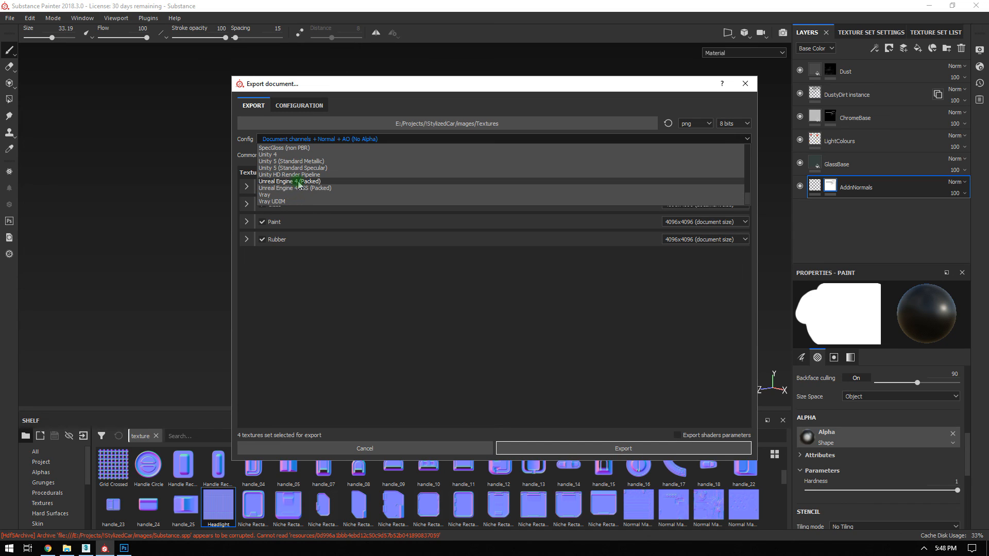
pyautogui.click(315, 183)
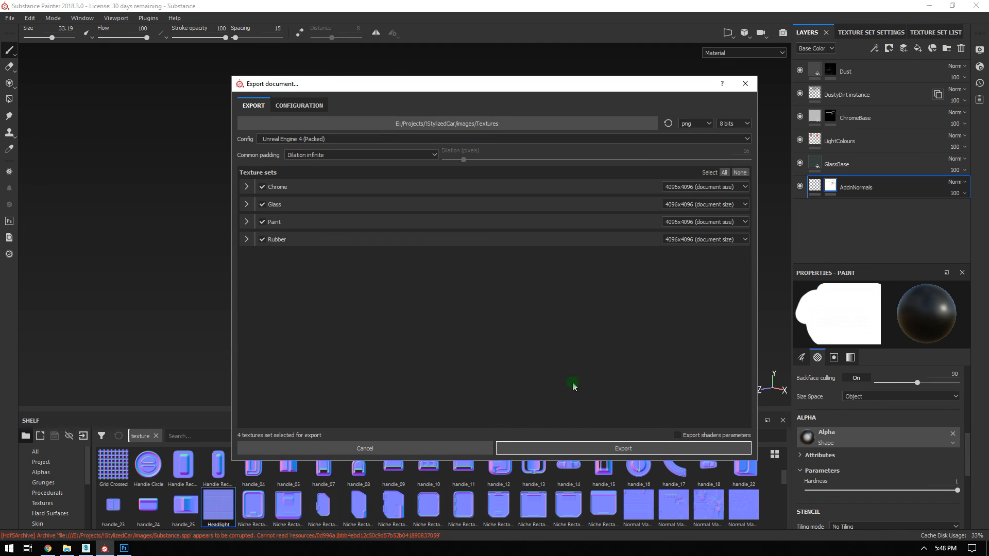
pyautogui.click(654, 451)
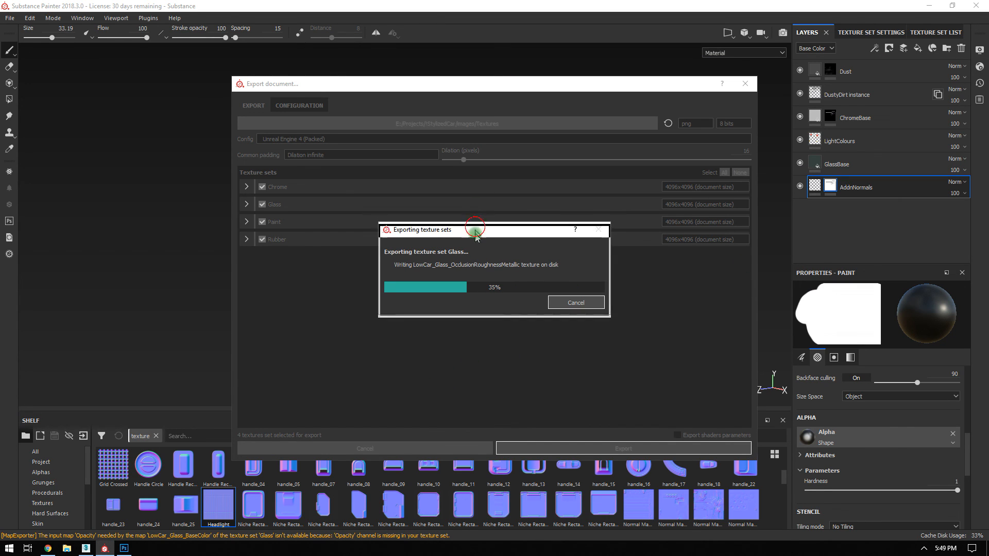
# Wait for the Chrome, Glass, Paint and Rubber PNG export to finish, then open the Textures folder.
pyautogui.moveTo(470, 227); pyautogui.dragTo(468, 260)
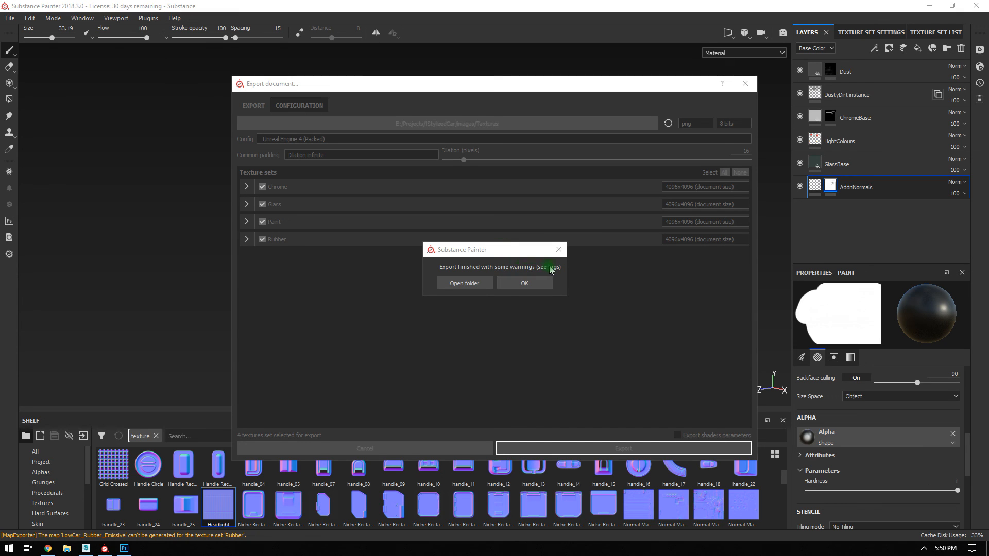
pyautogui.click(466, 283)
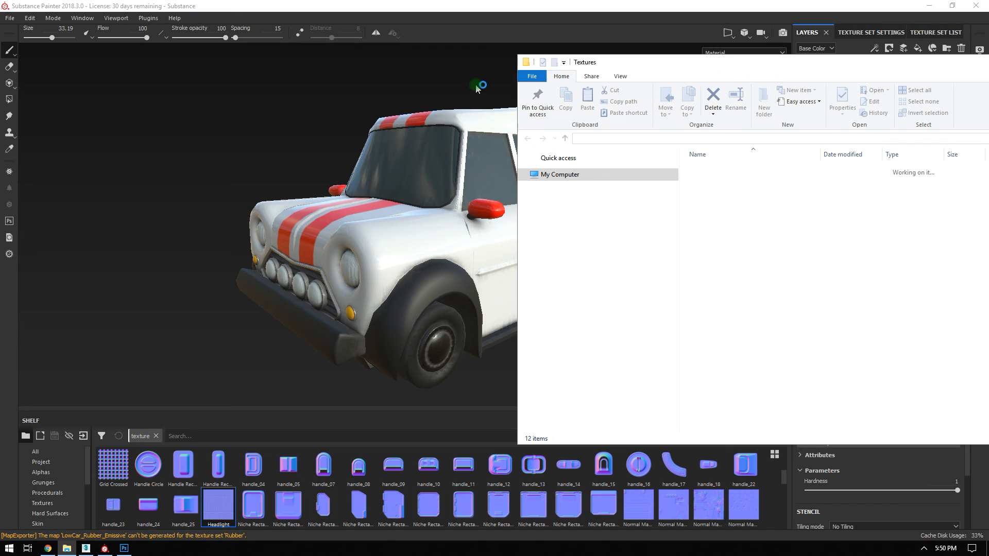
# Review the export warnings log beside the Textures folder, then close the log.
pyautogui.hotkey('alt', 'Tab')
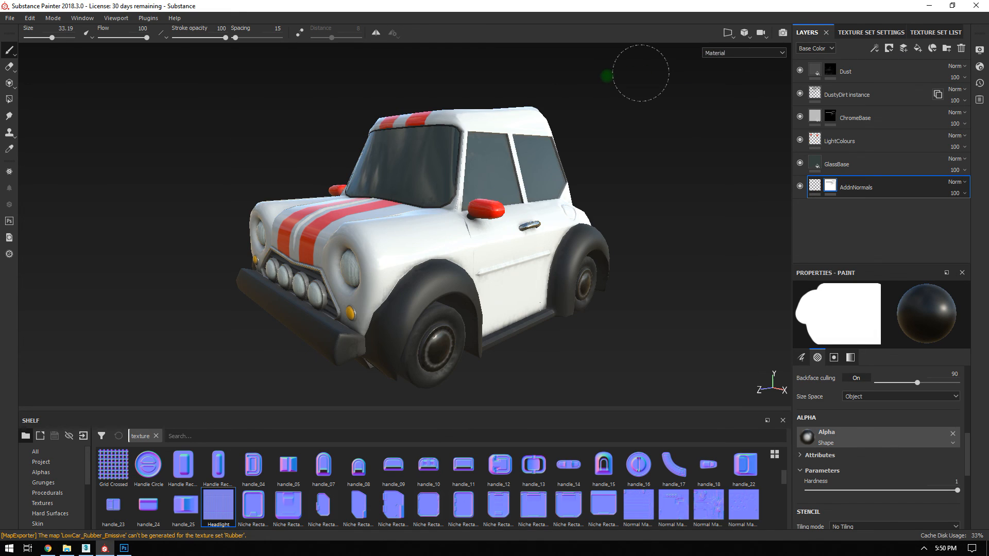
pyautogui.click(74, 539)
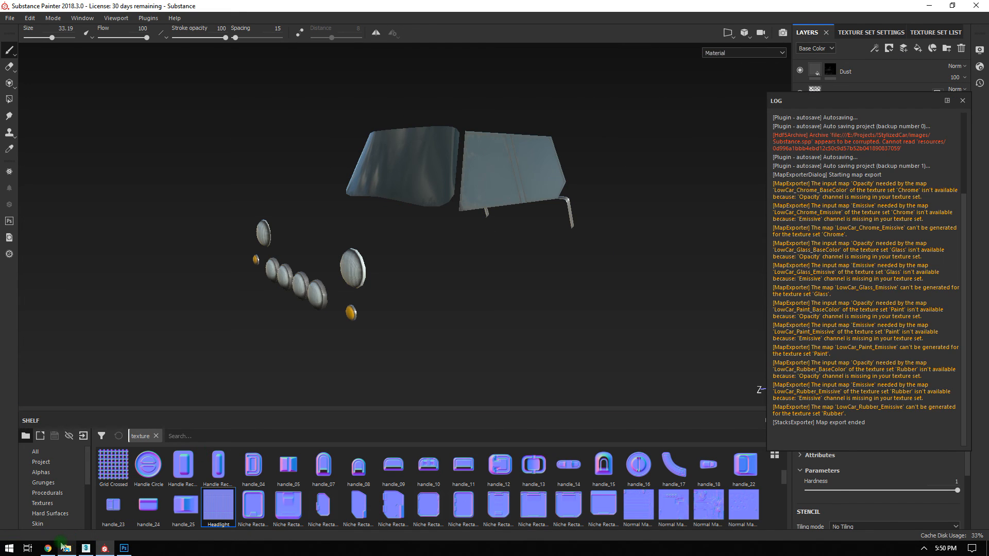
pyautogui.click(66, 548)
pyautogui.moveTo(694, 86); pyautogui.dragTo(553, 60)
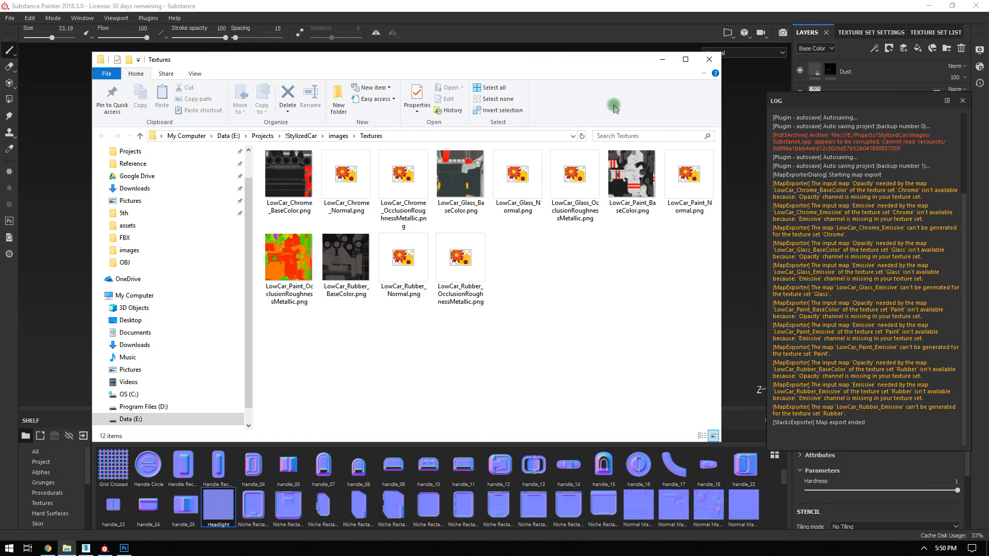
pyautogui.click(807, 193)
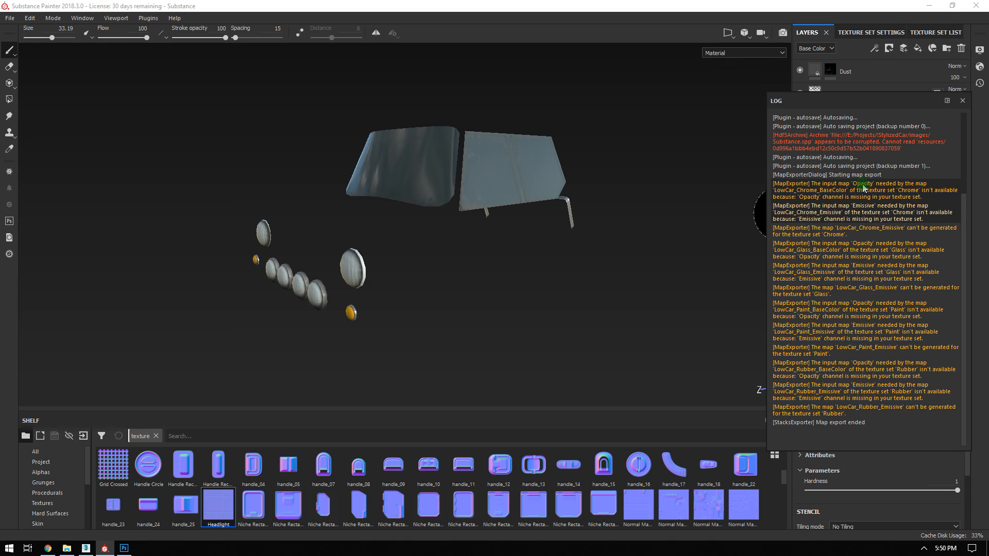
pyautogui.click(963, 100)
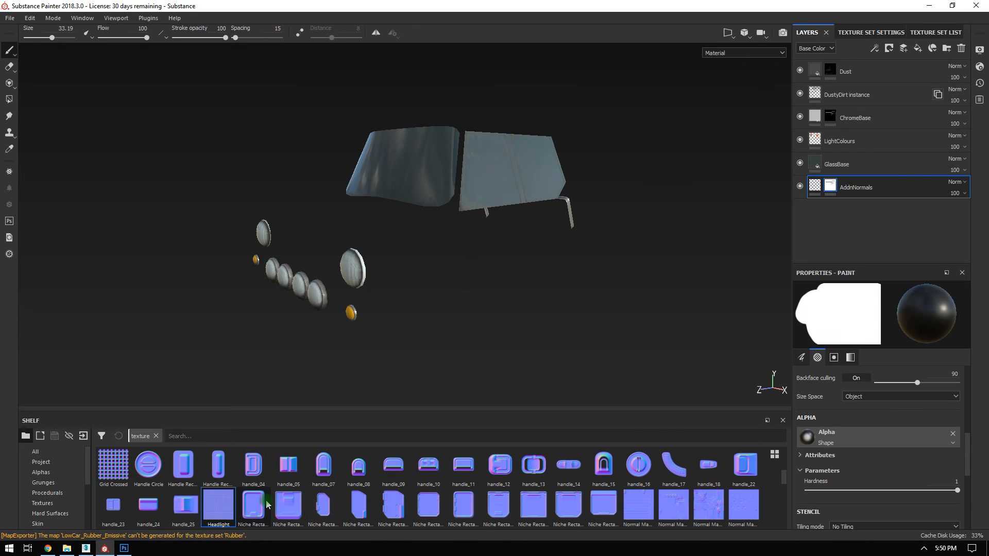
# Maximize the Textures folder, select all 12 LowCar PNGs to check them, then close Explorer.
pyautogui.click(67, 549)
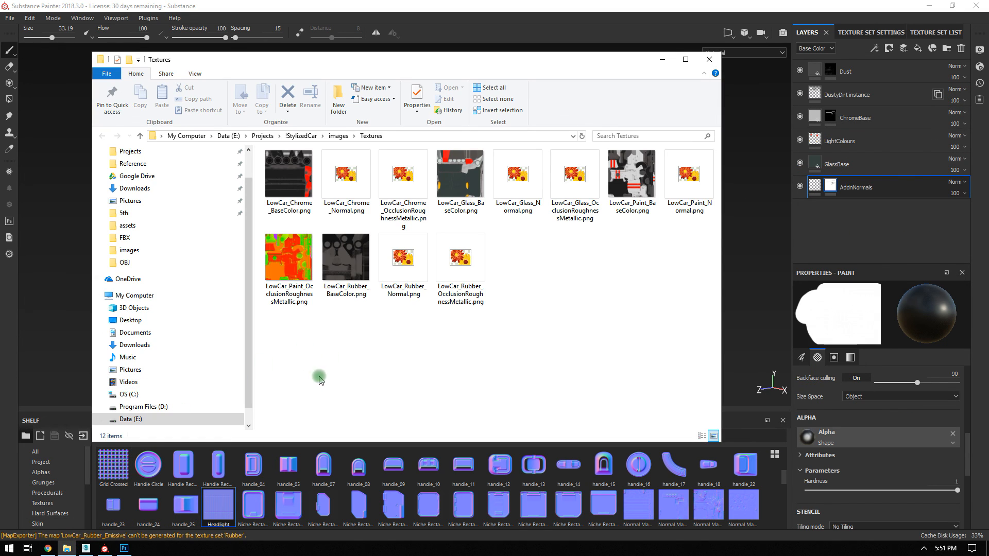
pyautogui.click(686, 60)
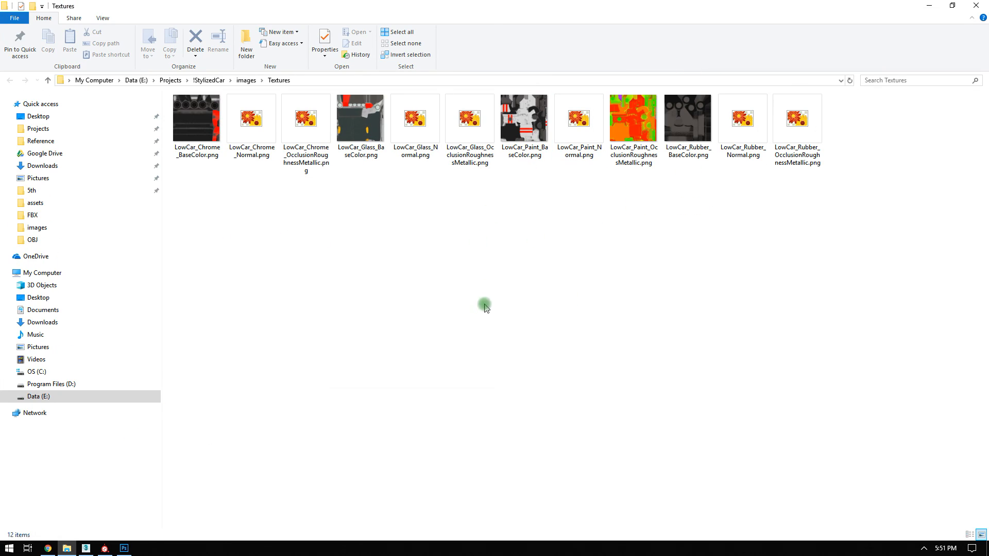
pyautogui.click(196, 118)
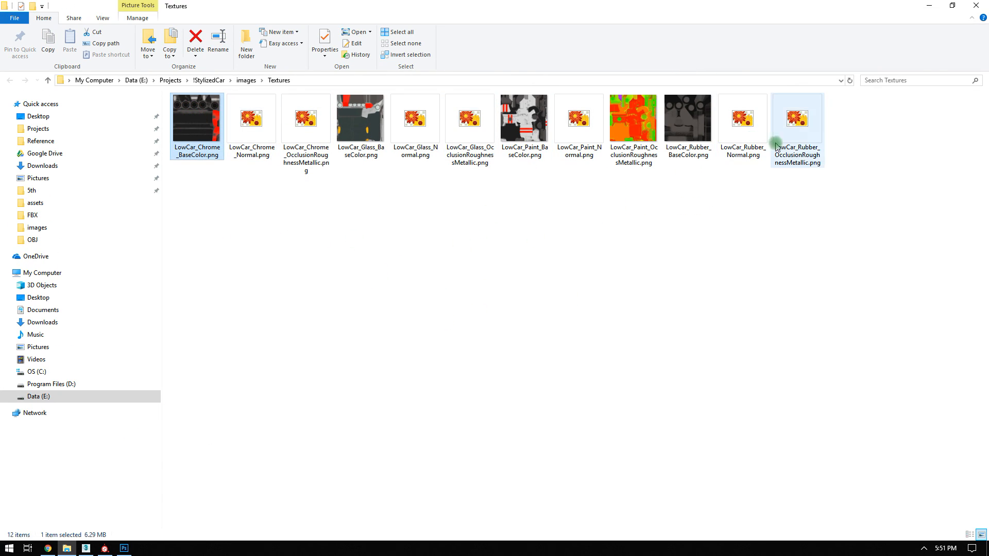
pyautogui.keyDown('shift'); pyautogui.click(797, 128); pyautogui.keyUp('shift')
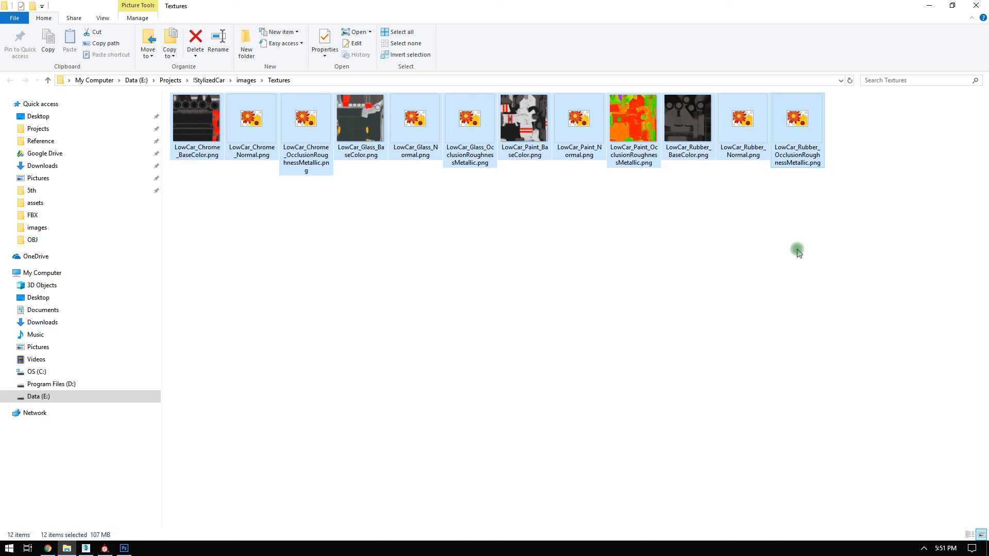
pyautogui.click(619, 224)
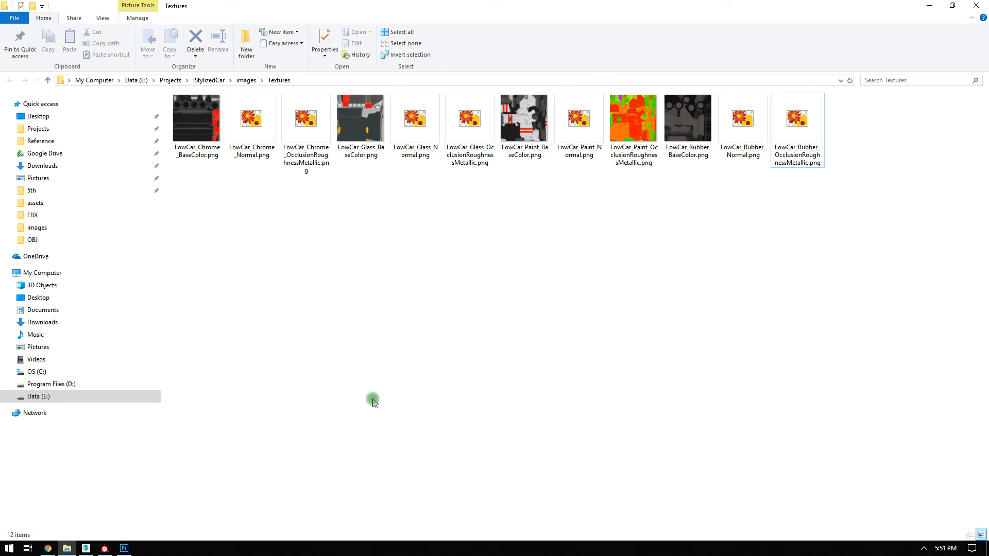
pyautogui.click(976, 5)
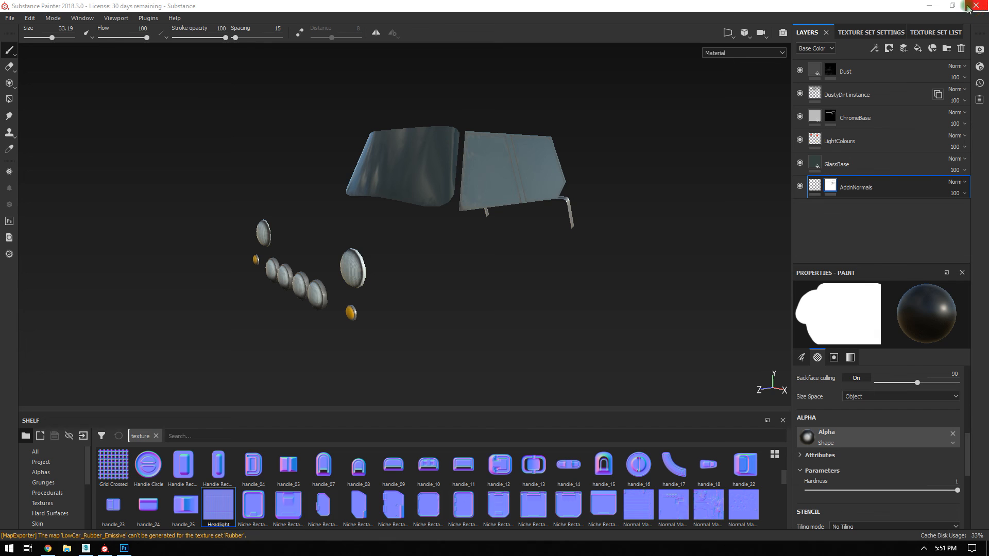
# Display all four texture sets and orbit toward a frontal view of the complete car.
pyautogui.click(925, 32)
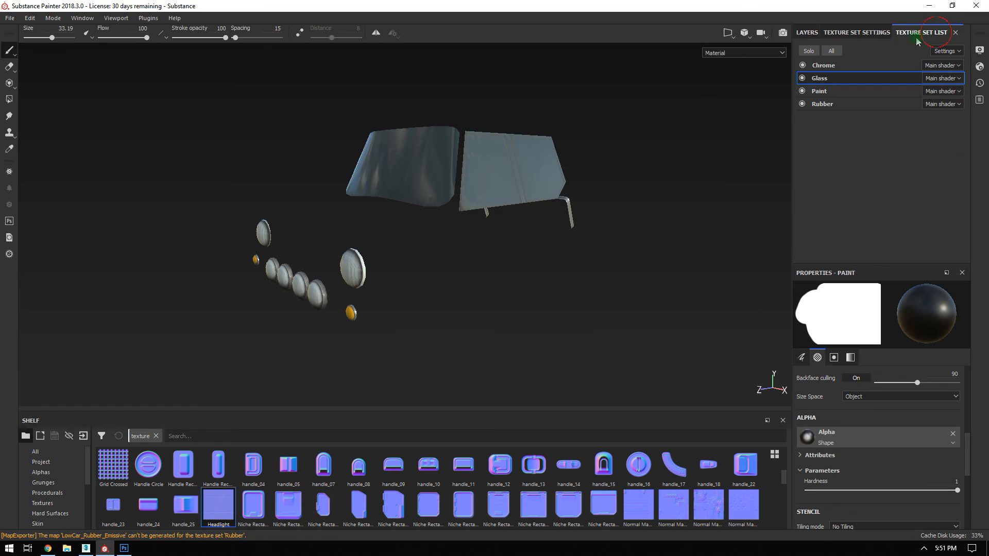
pyautogui.click(830, 51)
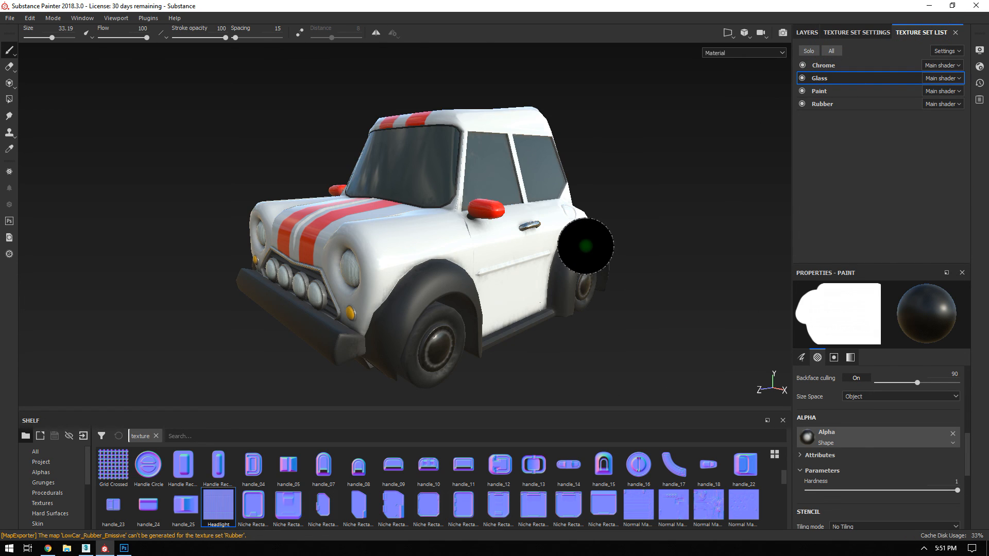
pyautogui.keyDown('alt'); pyautogui.moveTo(586, 246); pyautogui.dragTo(596, 251, button='right'); pyautogui.keyUp('alt')
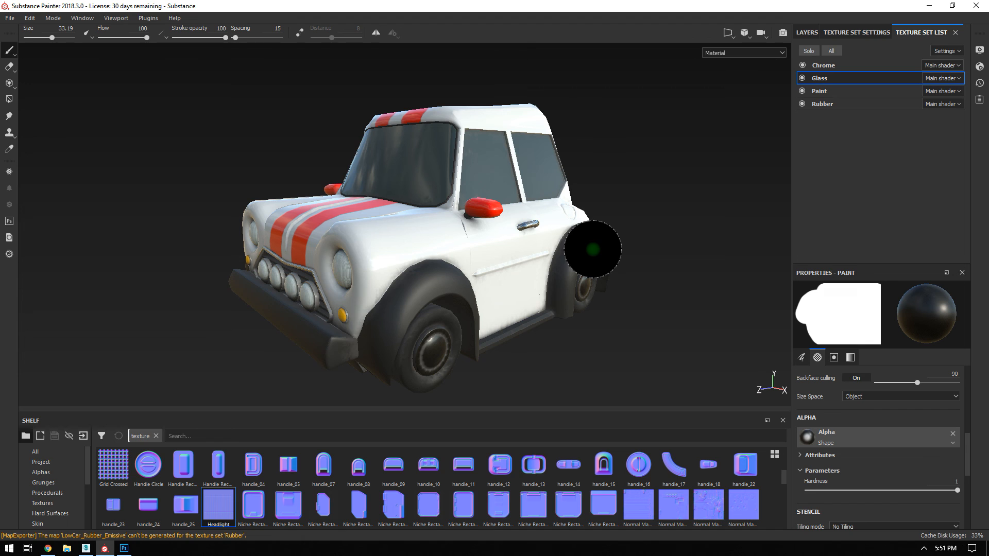
pyautogui.moveTo(470, 177)
pyautogui.keyDown('alt'); pyautogui.mouseDown()
pyautogui.moveTo(490, 176)
pyautogui.moveTo(488, 213)
pyautogui.mouseUp(); pyautogui.keyUp('alt')
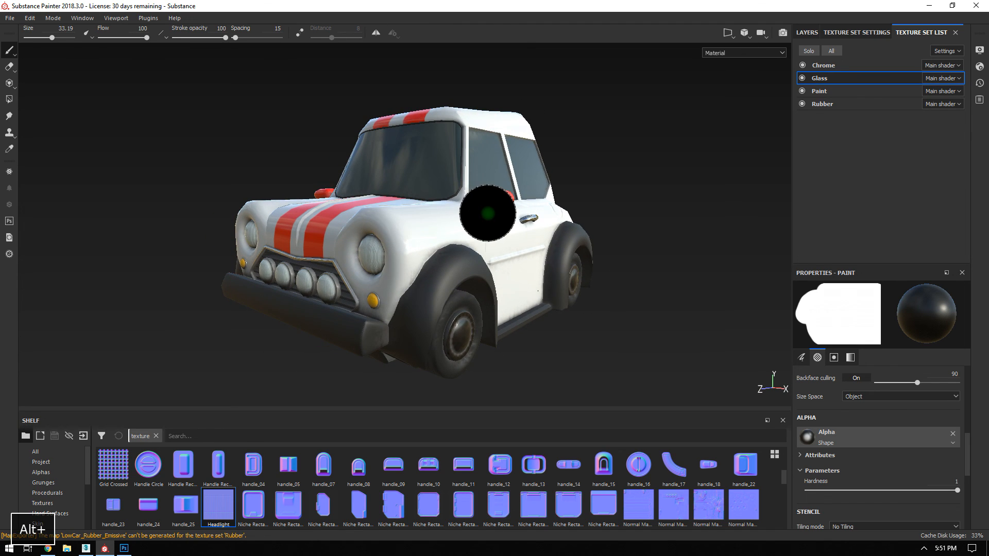